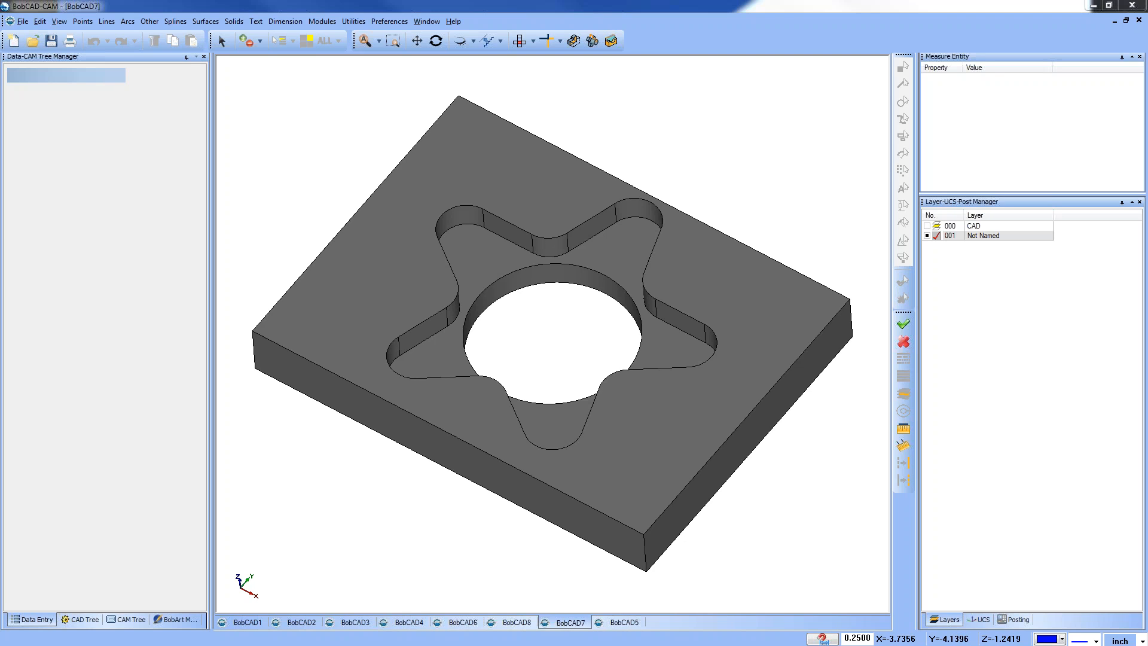
Switch to the BobCAD1 part and review its pocket model and milling job tree down to Machine Setup - 1.
click(246, 623)
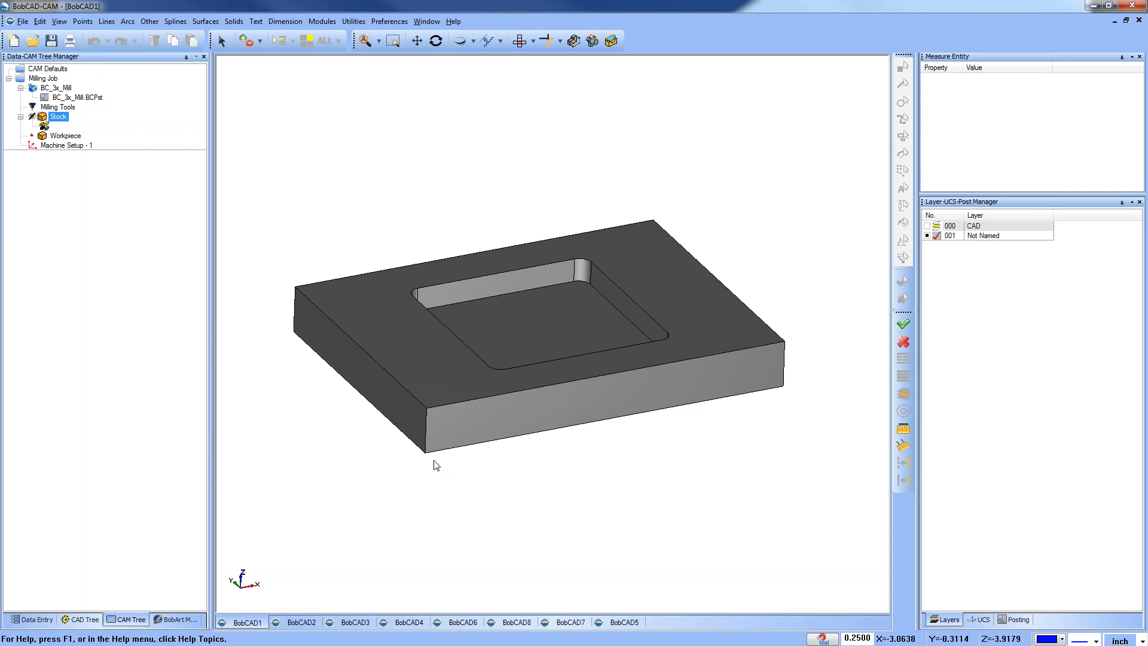
middle_drag(523, 358, 597, 397)
middle_drag(612, 444, 582, 427)
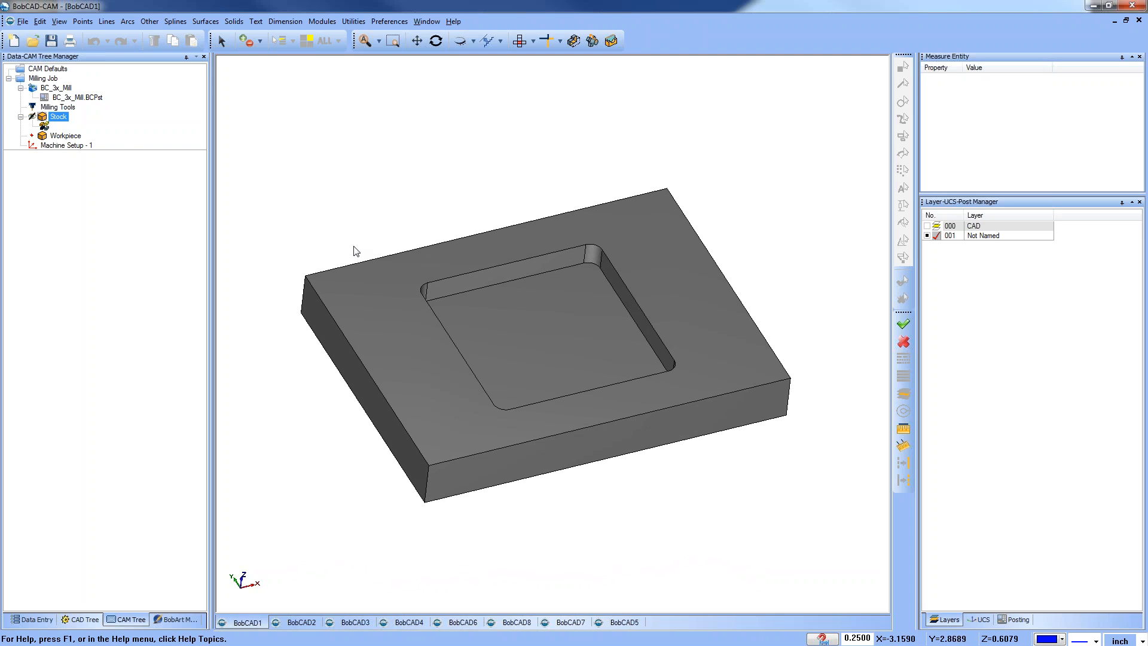
click(33, 106)
click(9, 78)
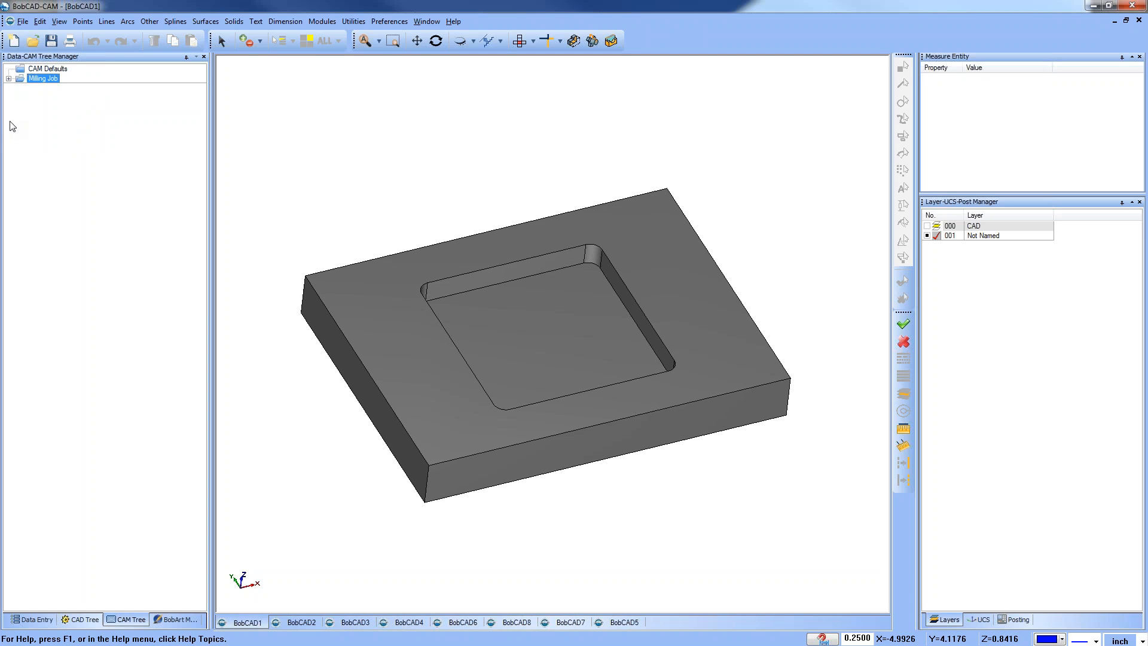
click(9, 79)
click(43, 137)
click(56, 145)
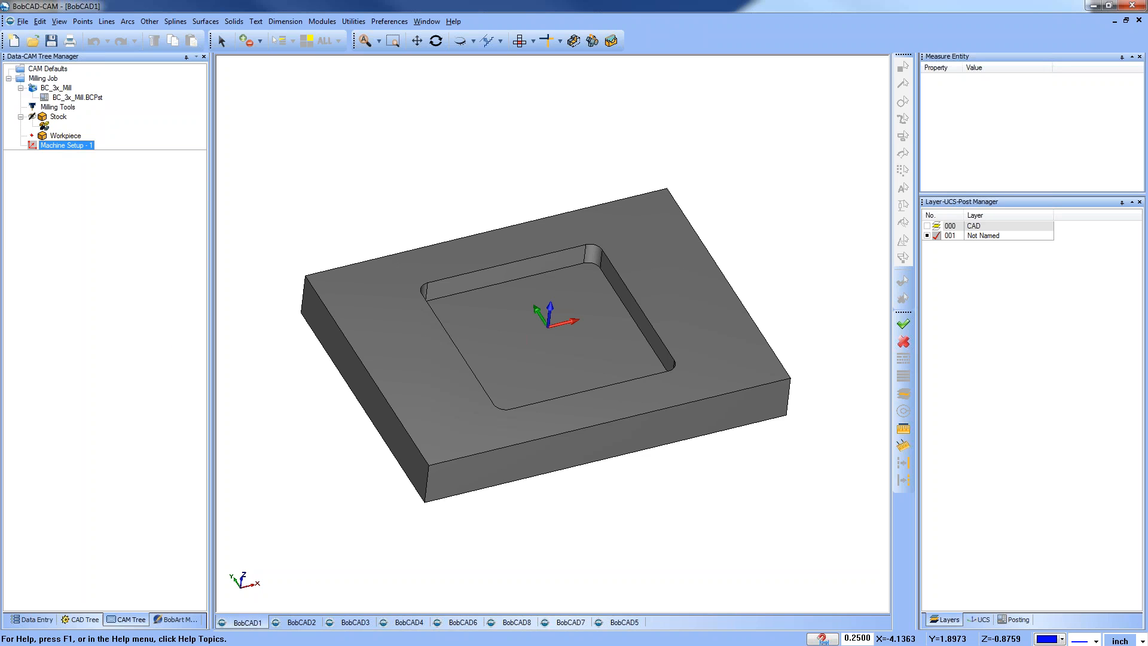
Add a Mill 2 Axis feature to Machine Setup - 1 using the pocket's floor face as its geometry.
right_click(74, 150)
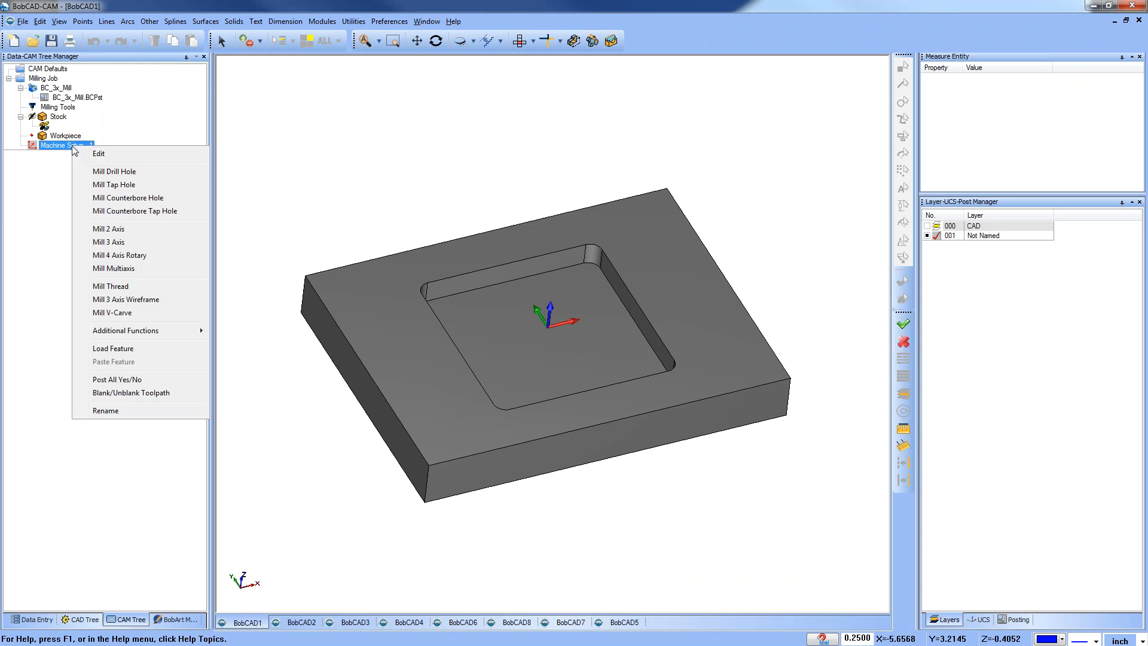
click(158, 234)
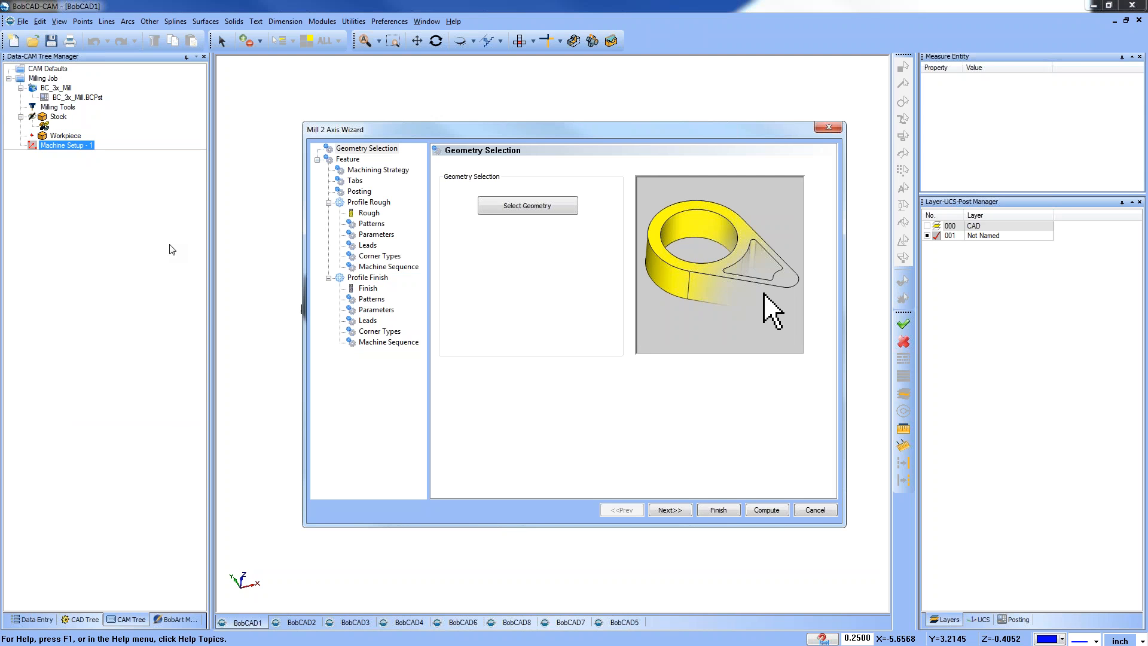
drag(500, 131, 479, 112)
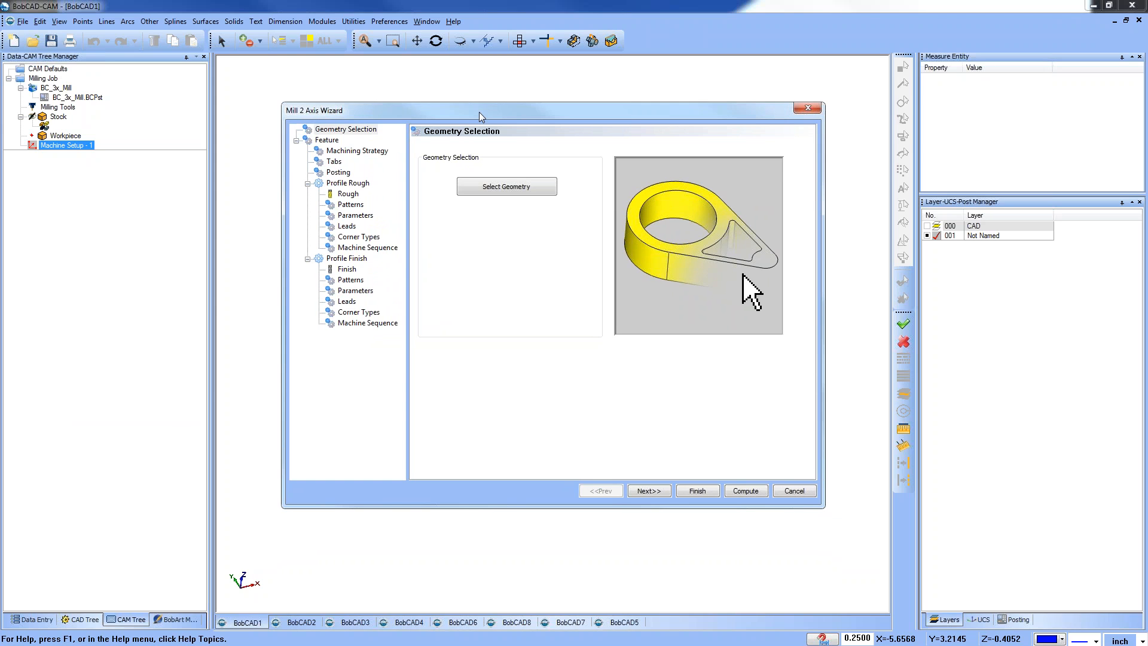
click(513, 192)
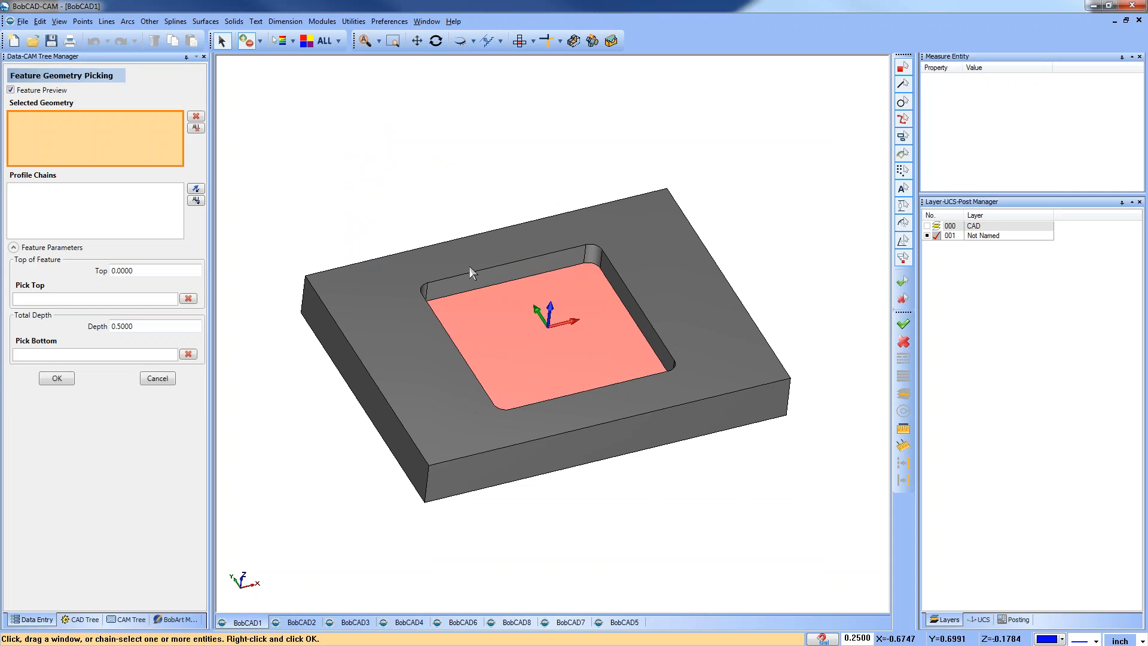
click(502, 326)
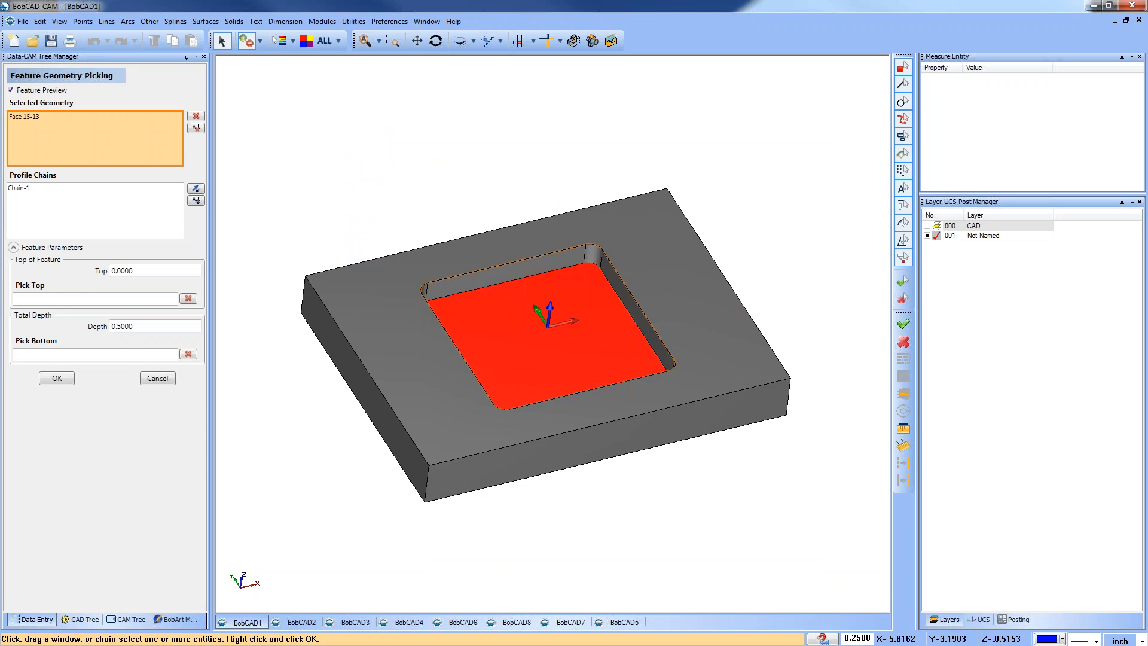
click(57, 379)
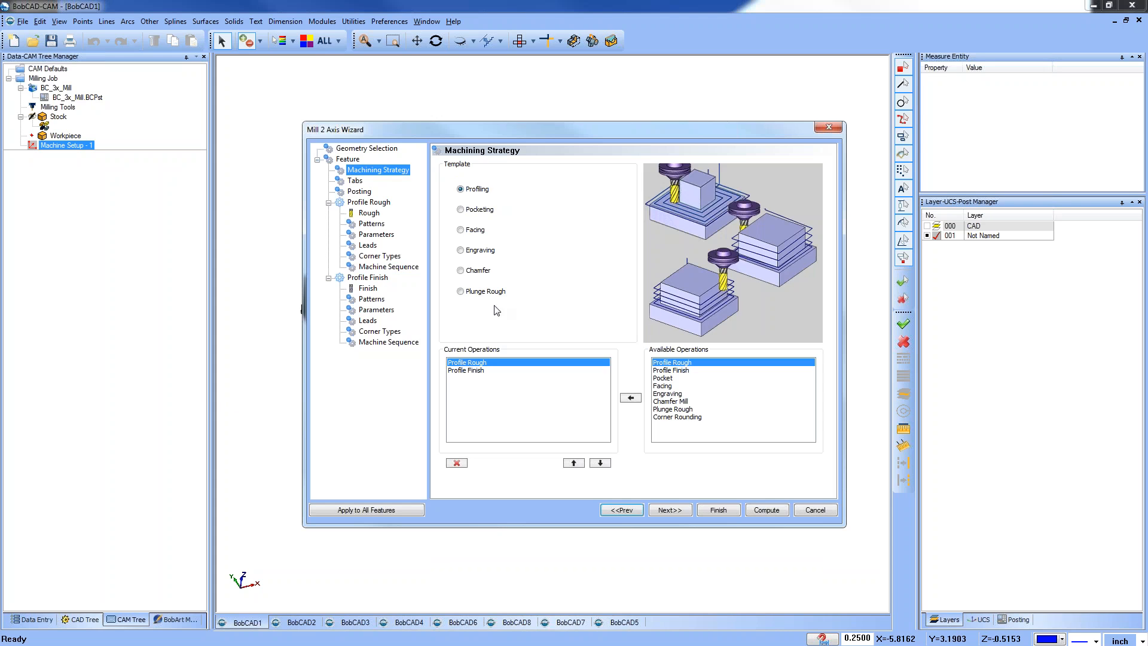
Use the Pocketing template as the machining strategy and remove the Profile Finish operation.
click(461, 209)
click(473, 370)
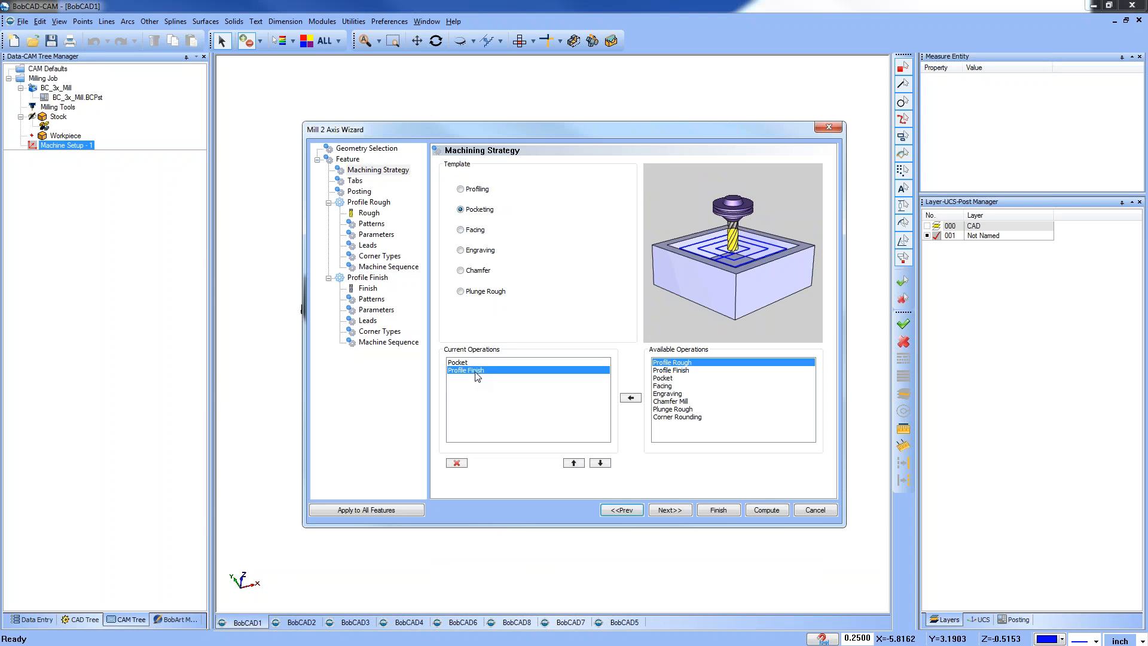
click(457, 463)
click(670, 511)
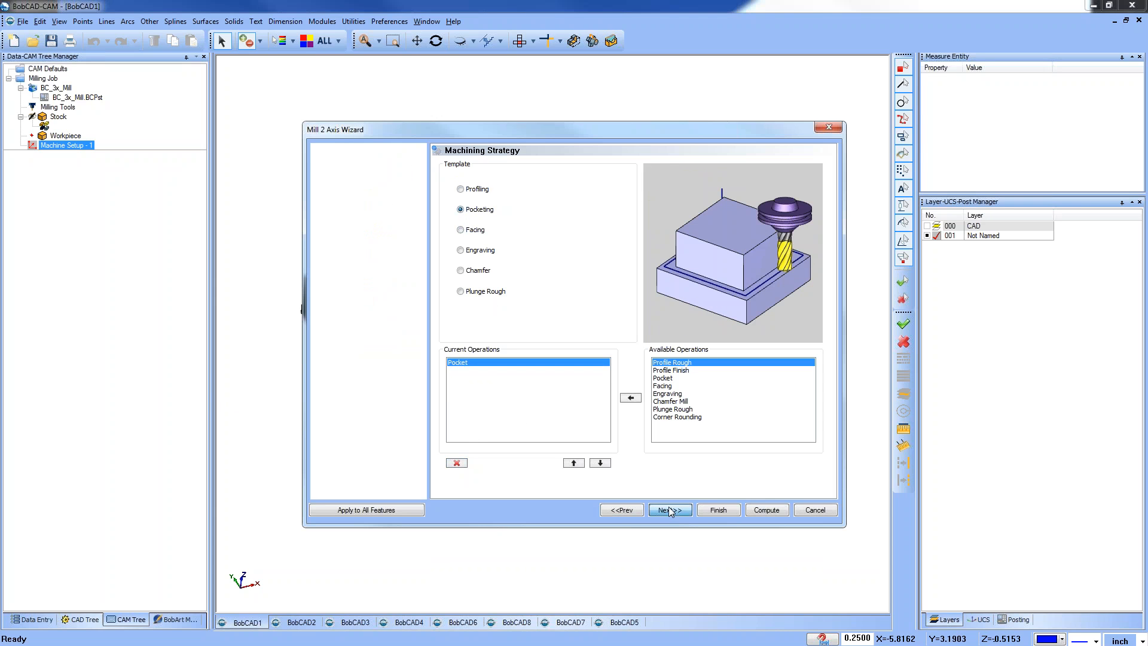
Check the roughing tool settings and try the Zig Zag, Offset Pocket In, Offset Pocket Out and Advanced Pocket patterns.
click(369, 214)
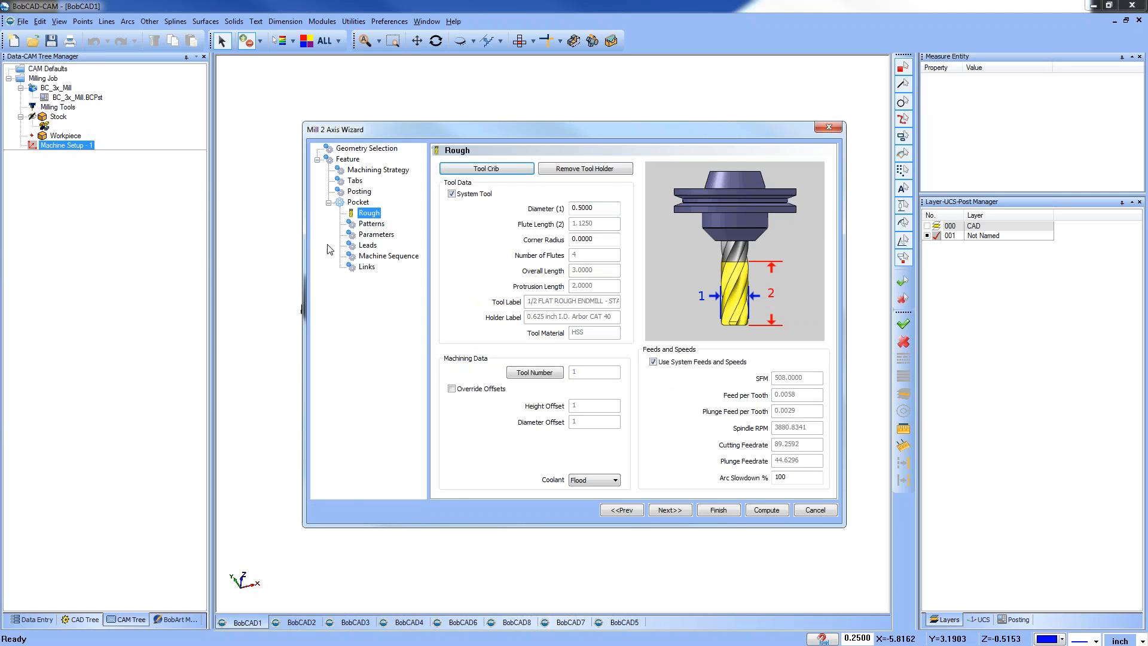
click(371, 224)
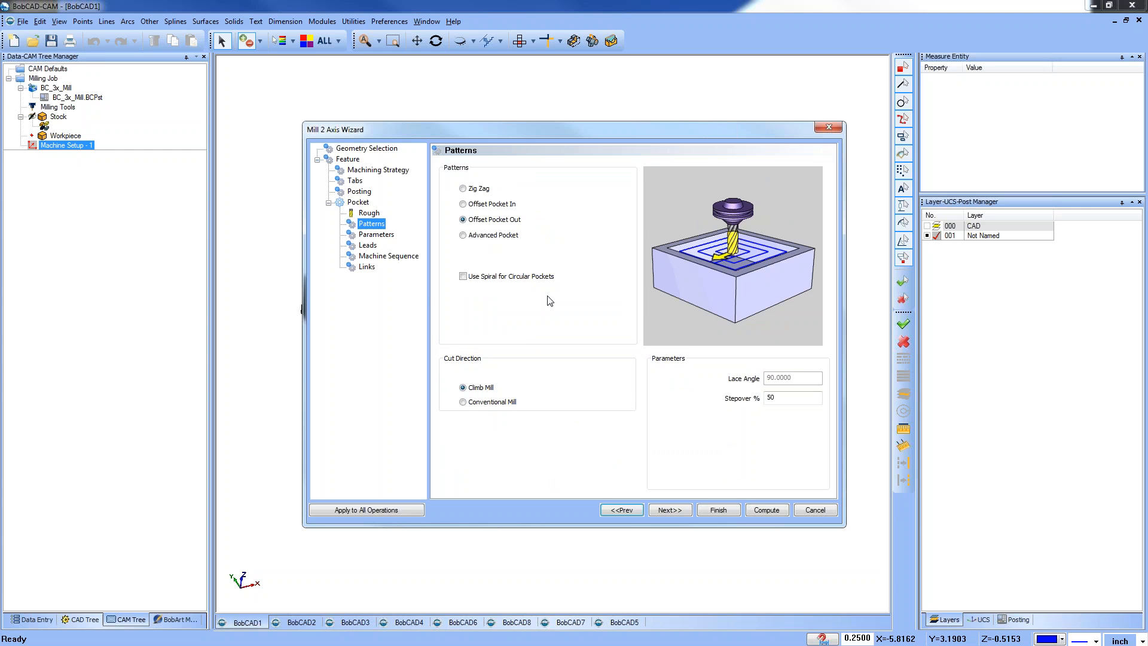
click(462, 189)
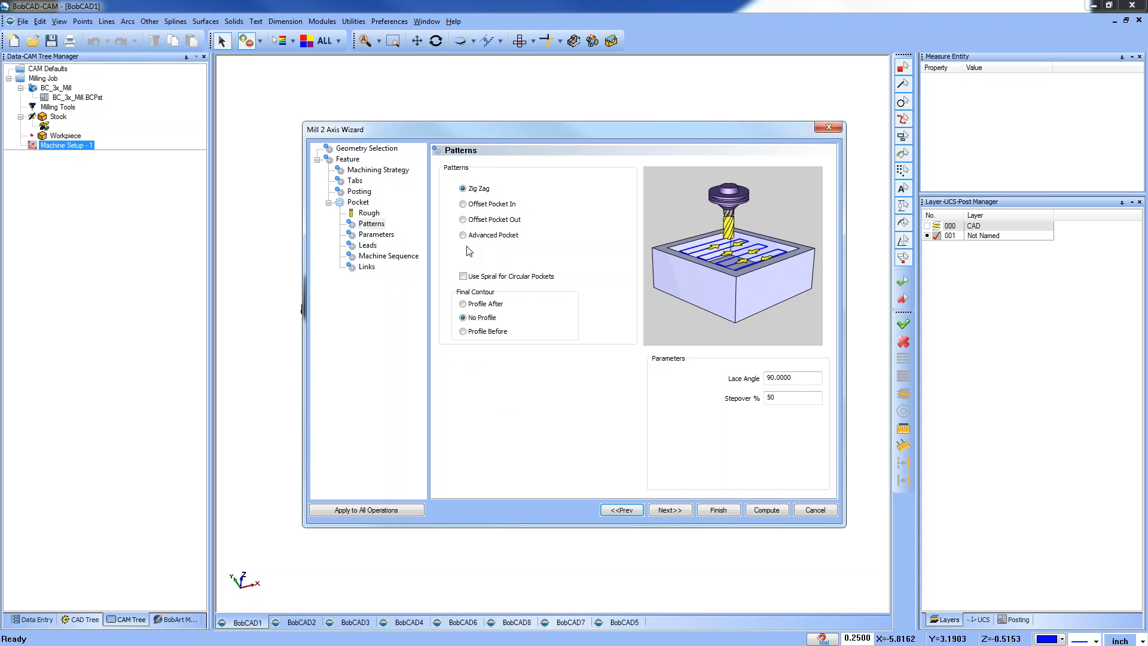
click(463, 204)
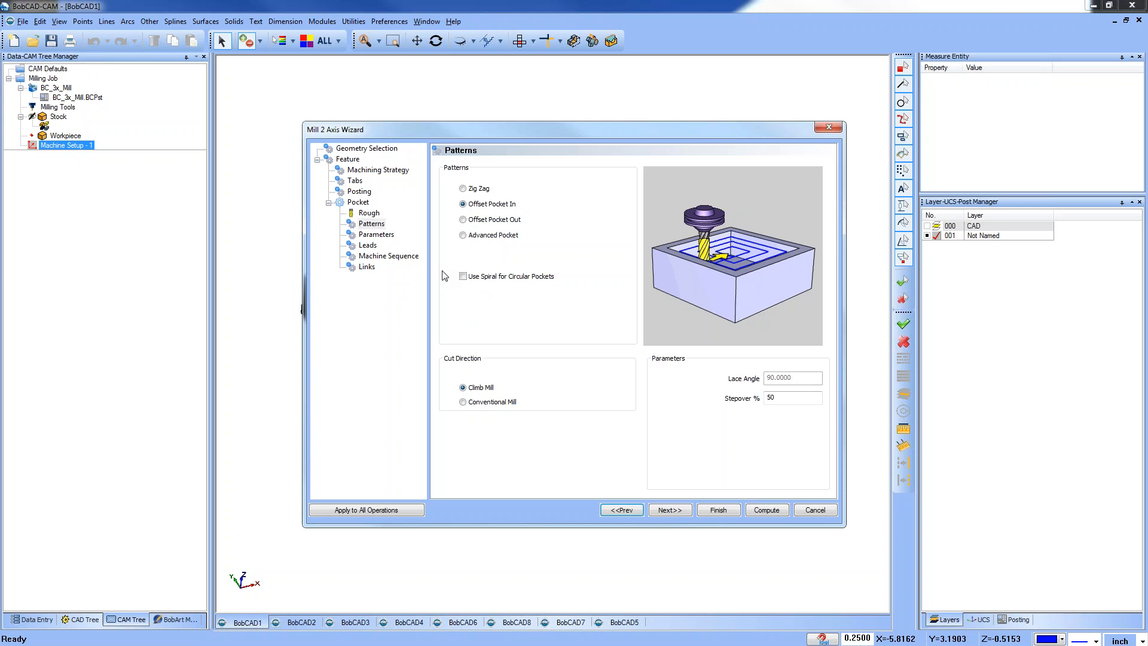
click(464, 220)
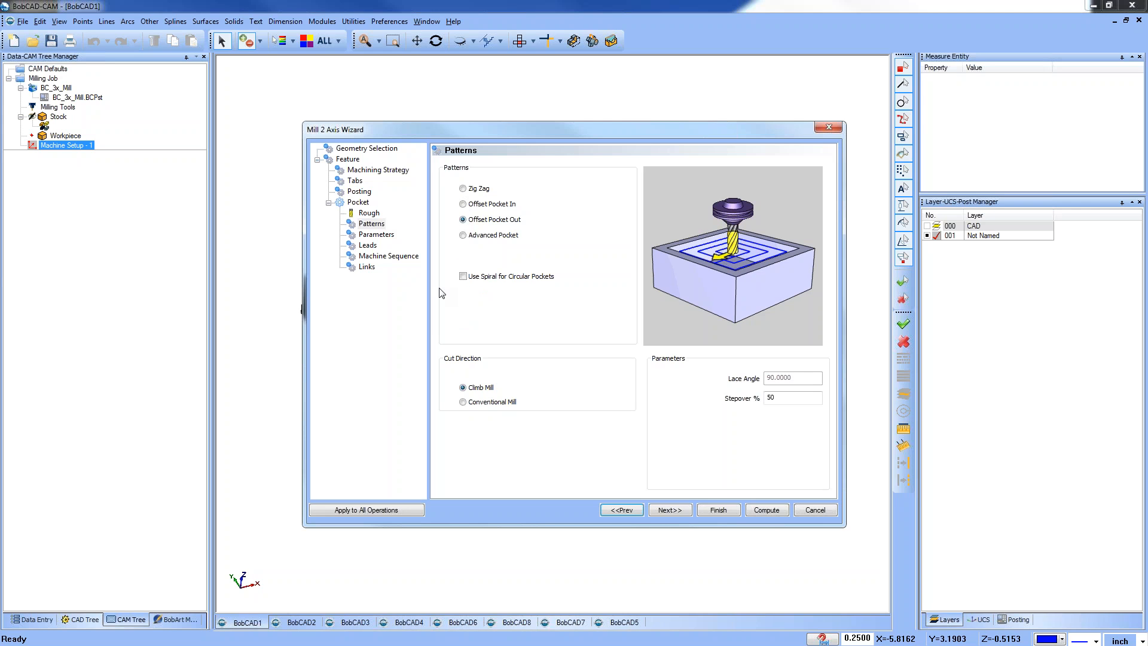
click(463, 235)
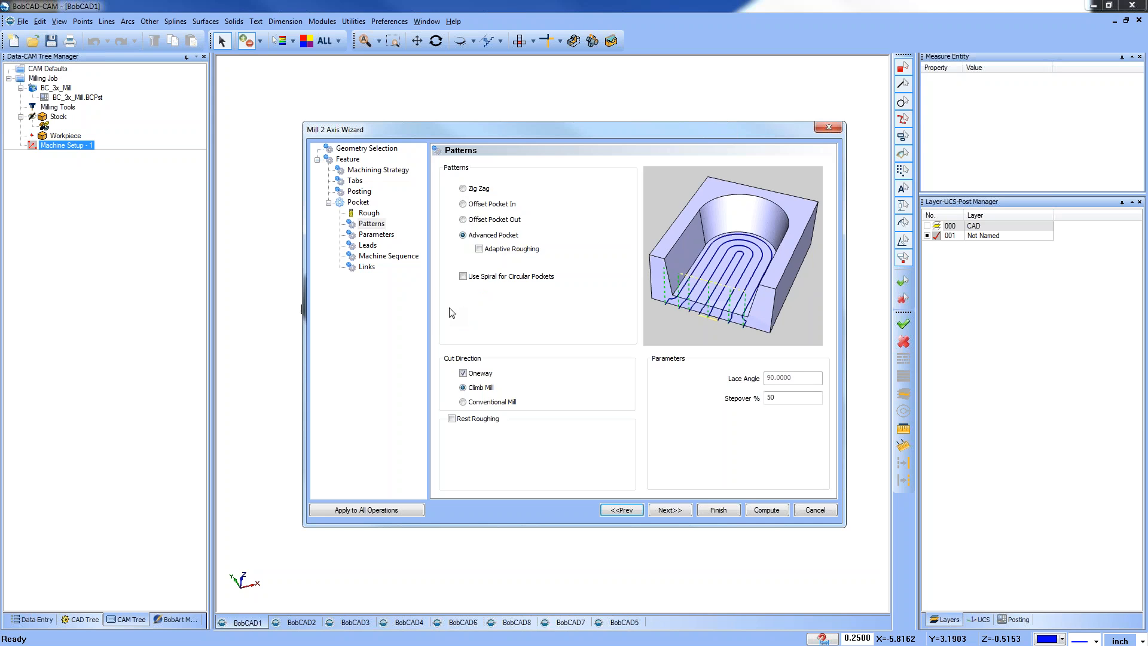
Try Adaptive Roughing, Use Spiral for Circular Pockets and Rest Roughing with the Advanced Pocket pattern, switching each off again.
click(480, 249)
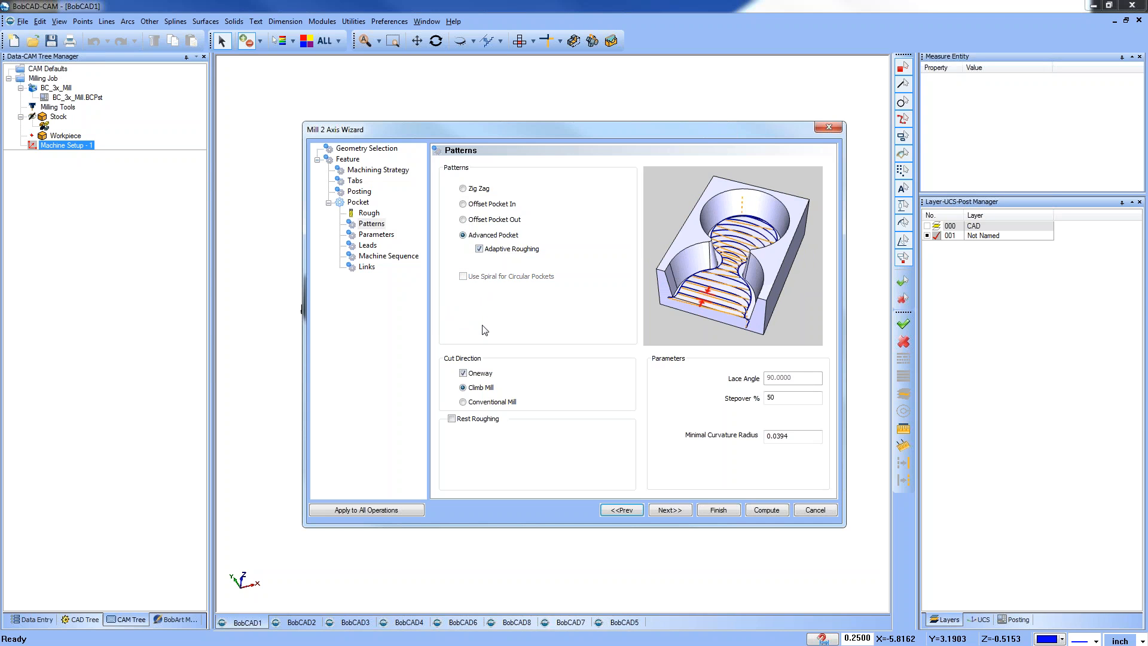
click(480, 248)
click(463, 276)
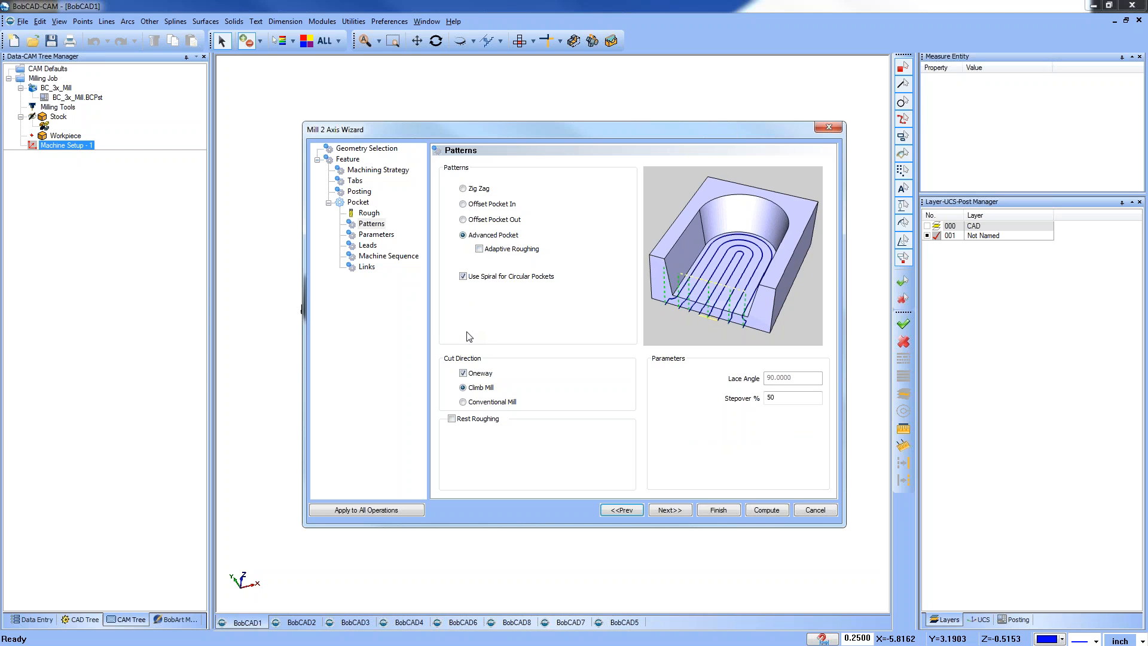
click(463, 276)
click(453, 419)
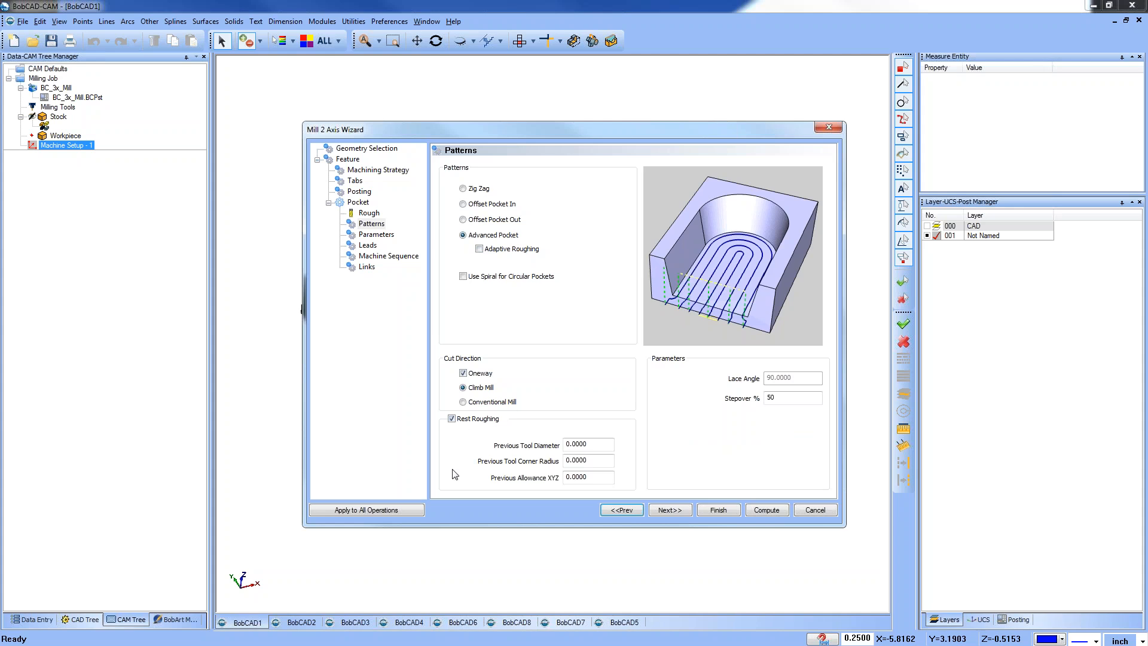
click(452, 420)
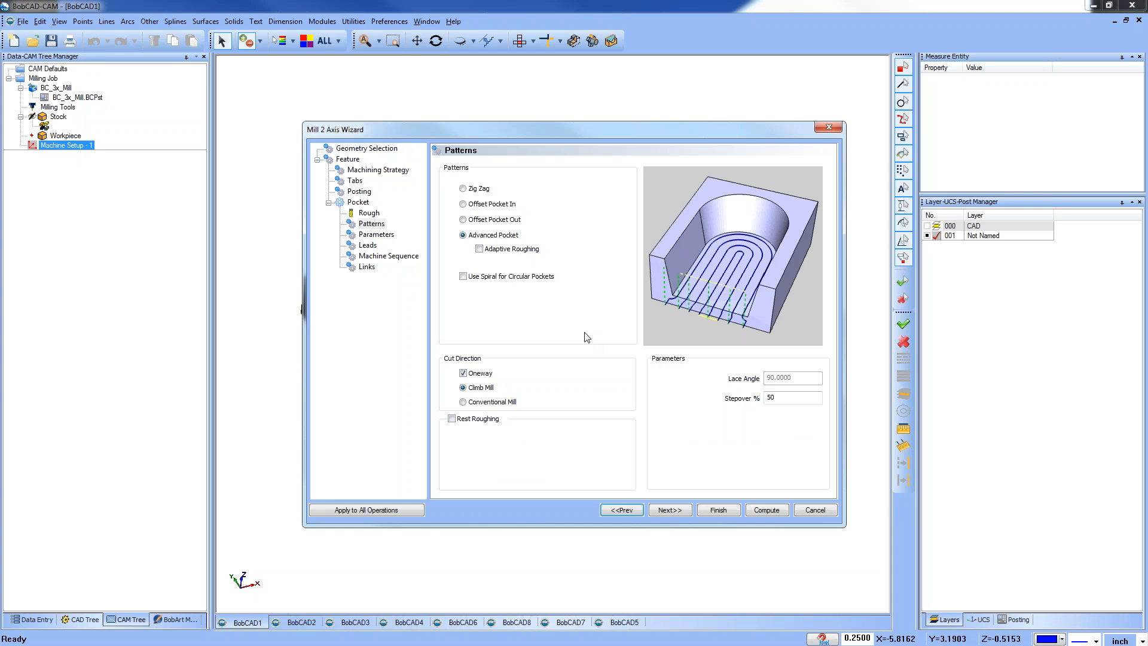
Set the pocket pattern to Zig Zag with Profile After as the final contour.
click(464, 189)
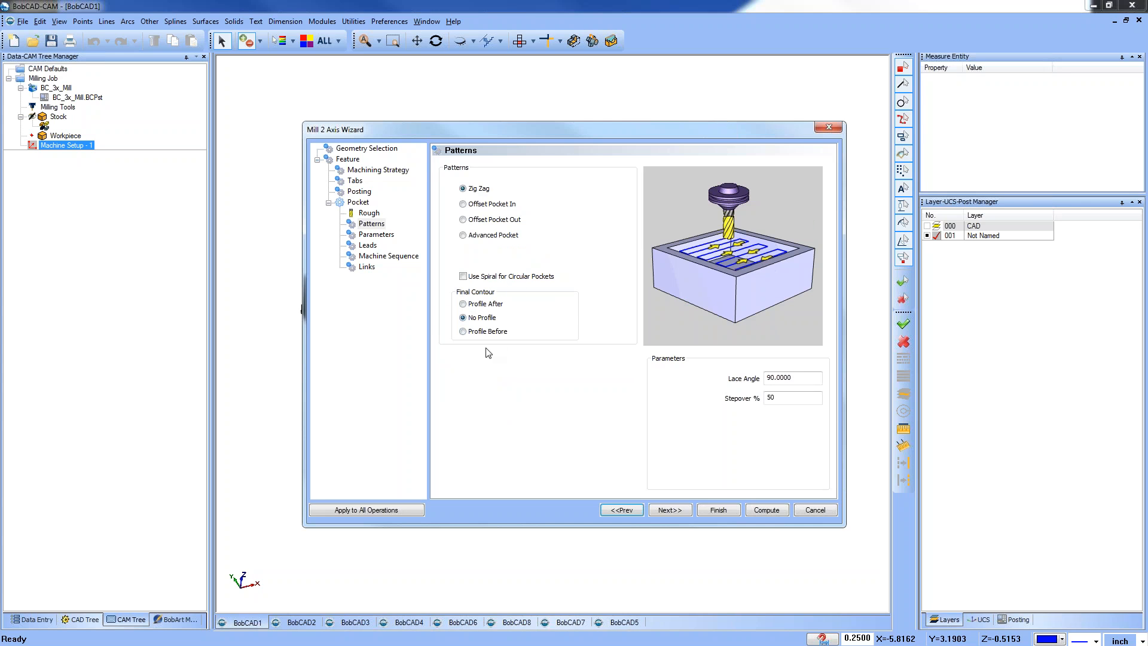
click(464, 305)
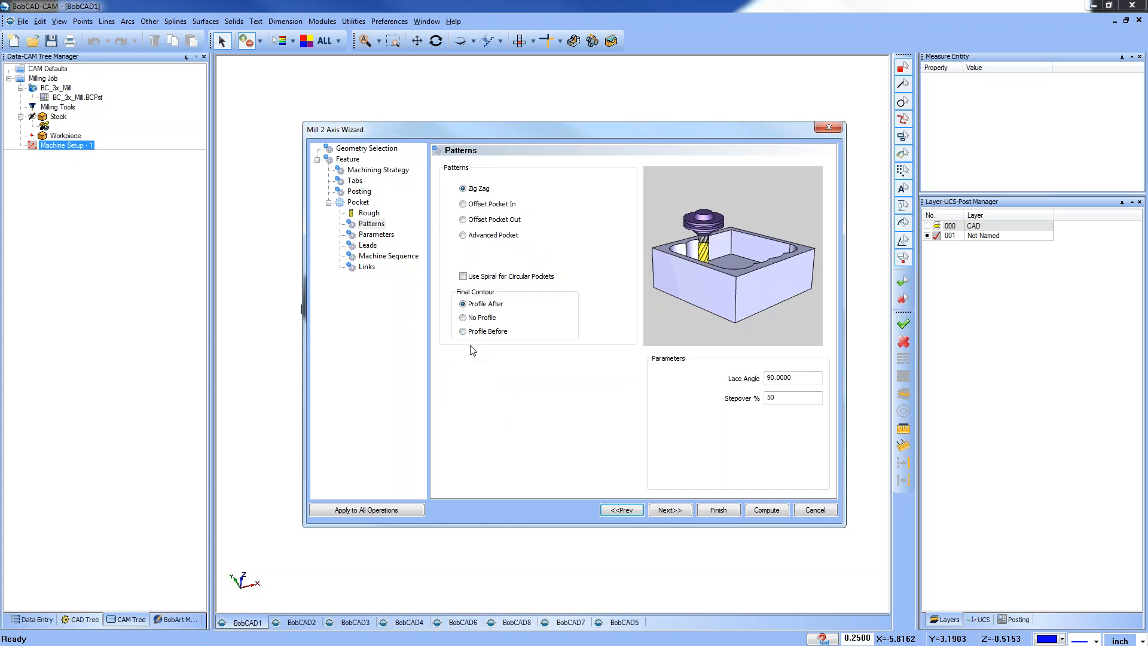
click(466, 332)
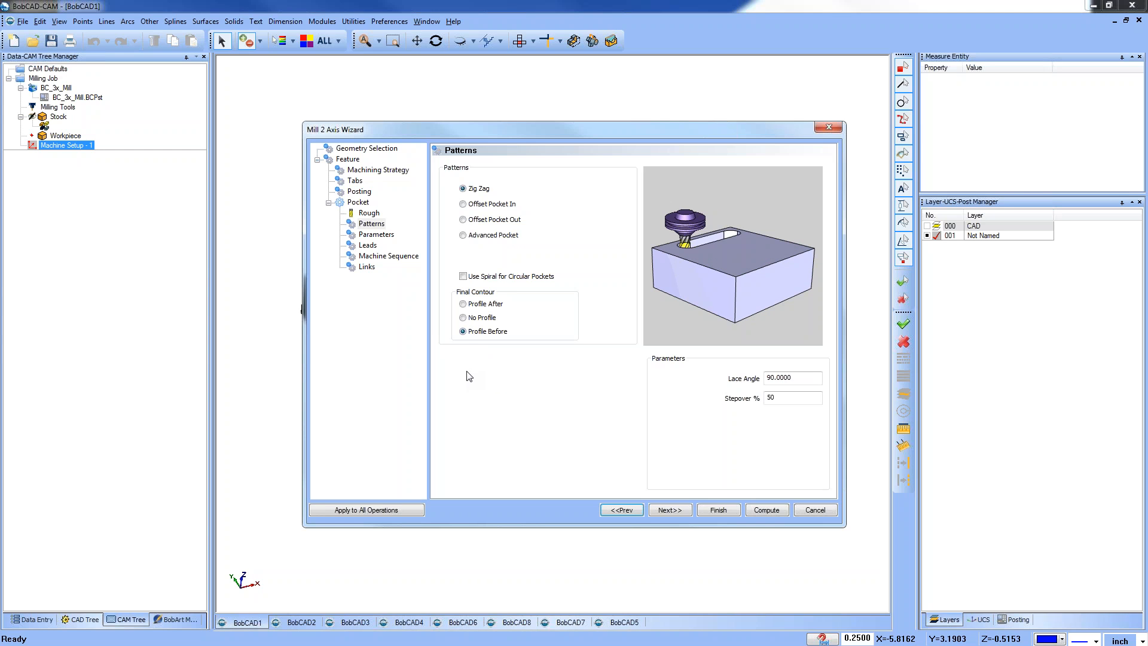
click(464, 304)
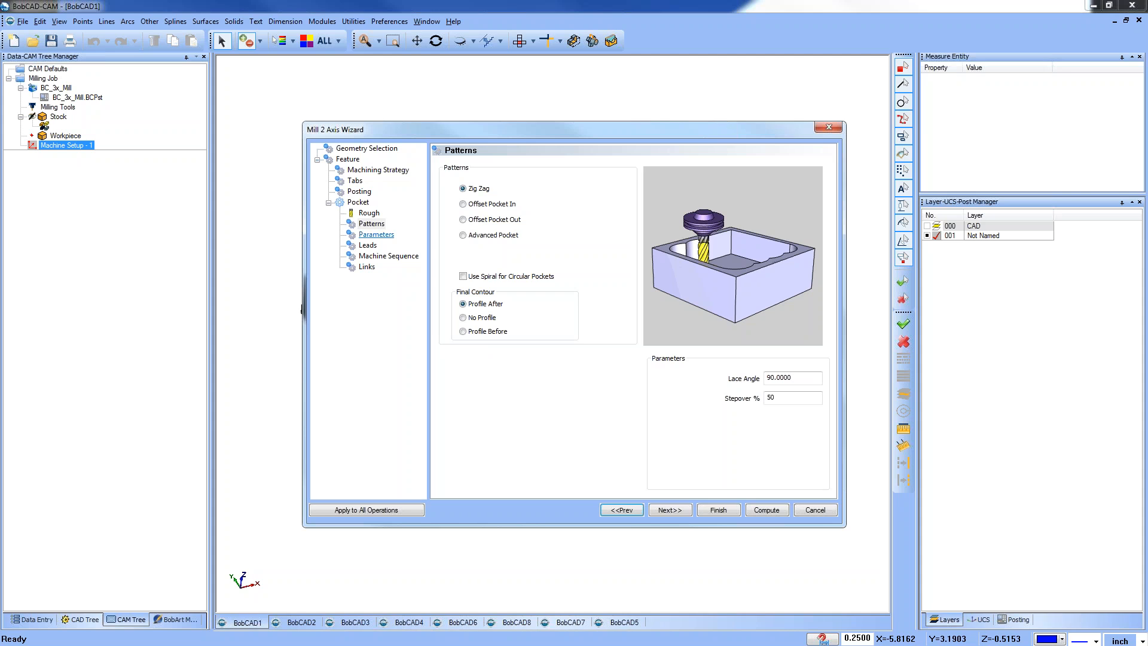
Examine the pocket's side and bottom allowances and try the Multiple Steps depth method before returning to Single Step.
click(377, 236)
click(595, 194)
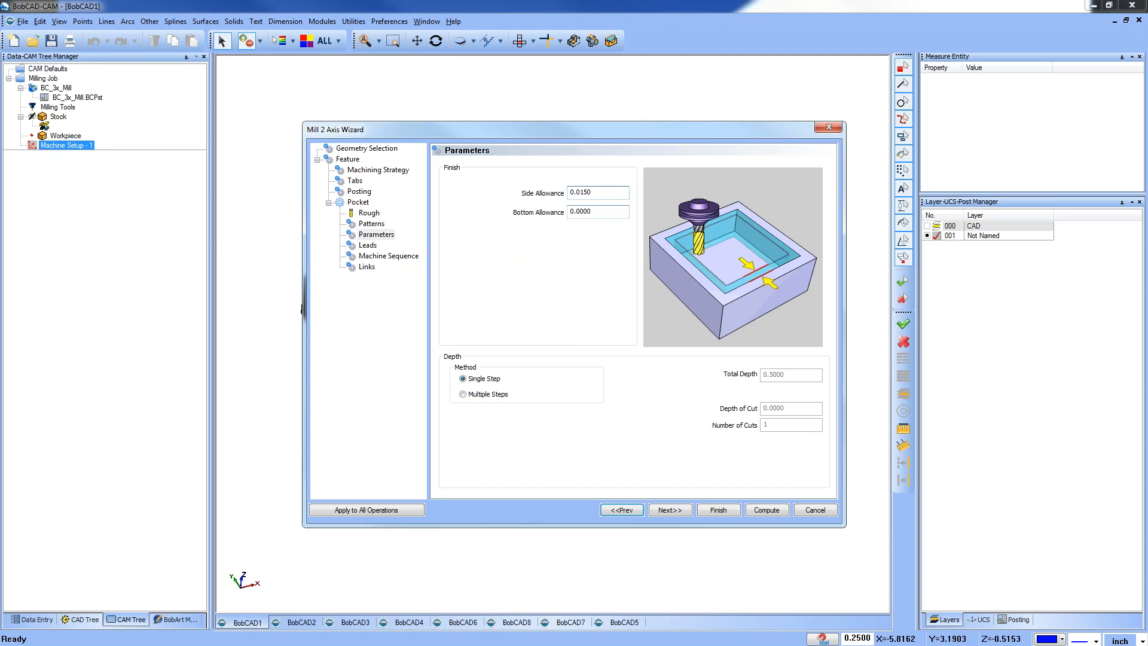
click(595, 211)
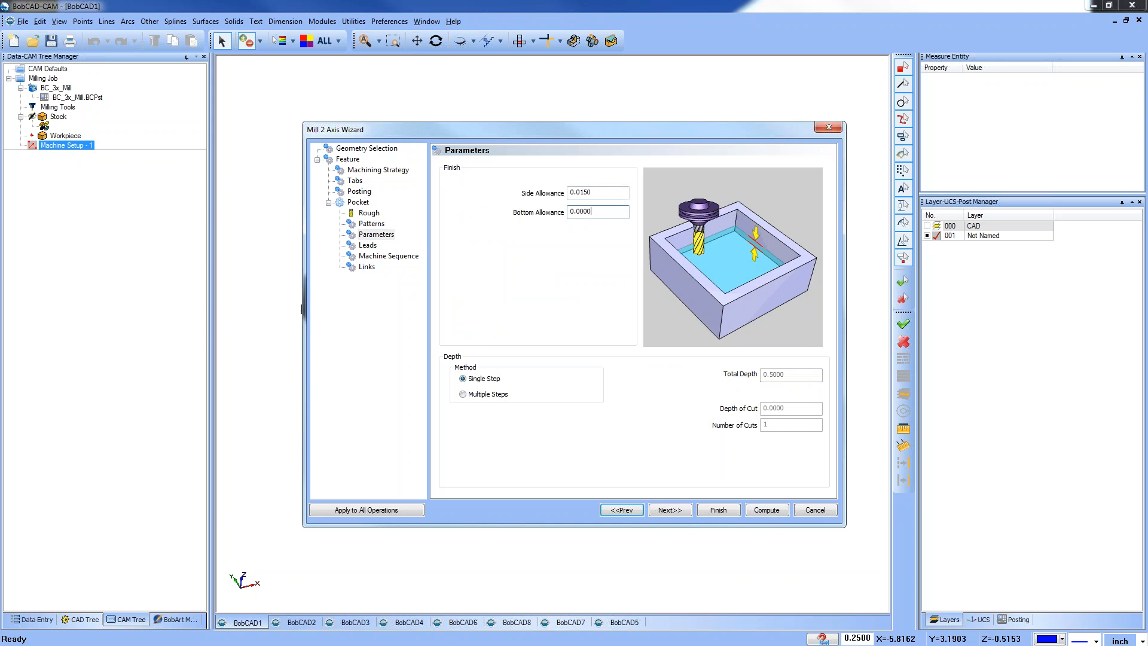
click(463, 394)
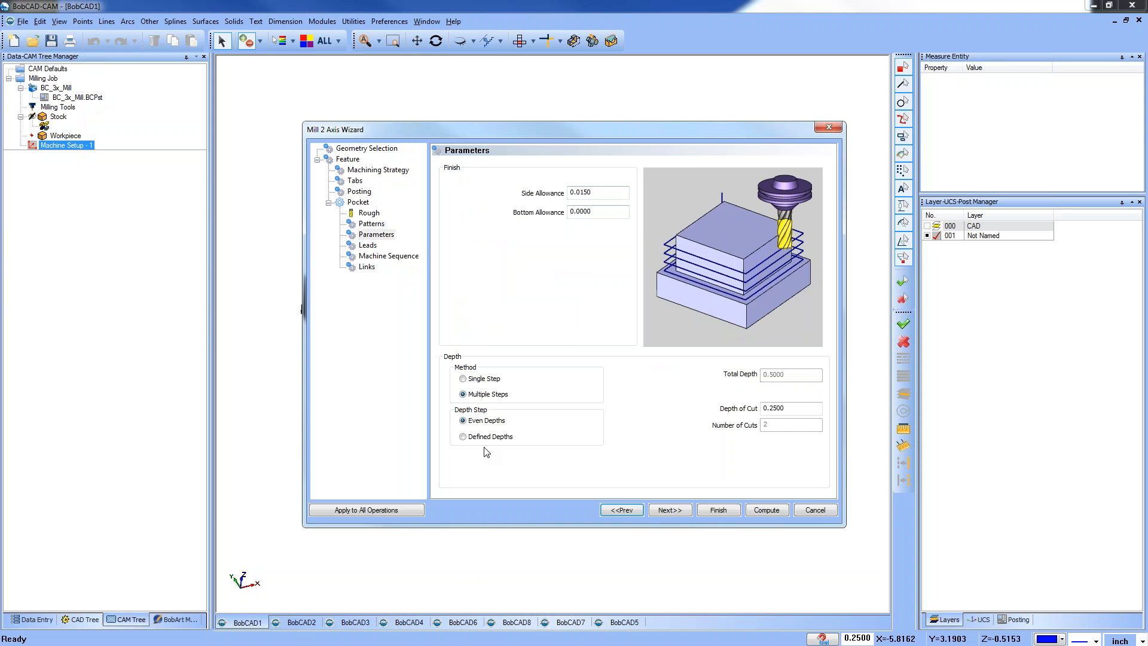
click(463, 378)
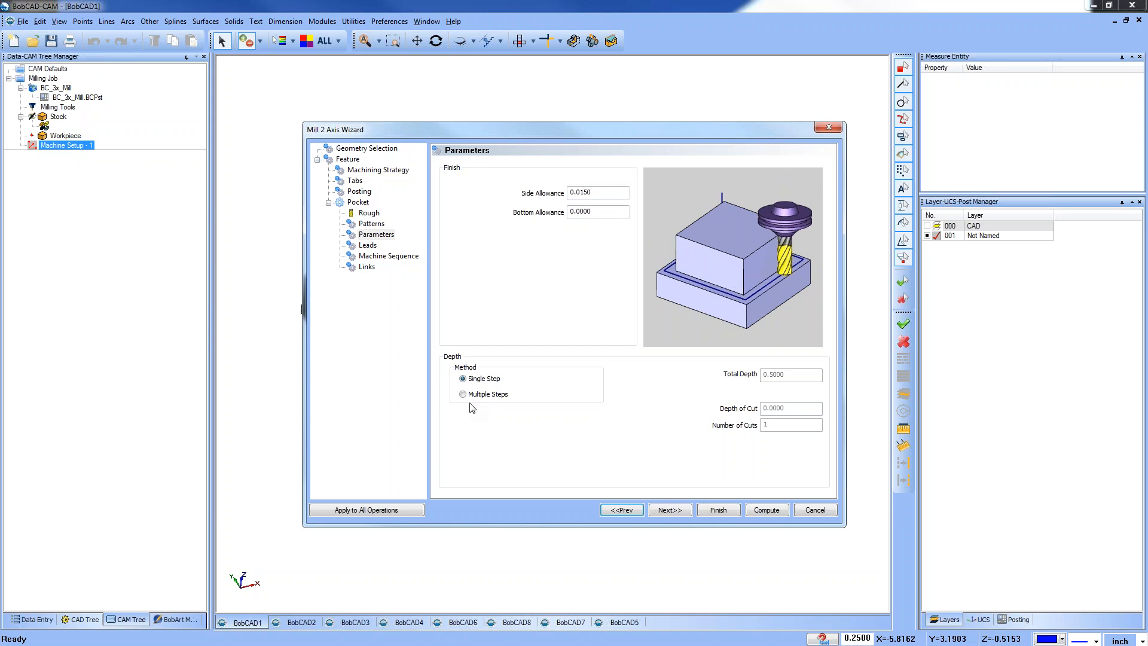
click(464, 395)
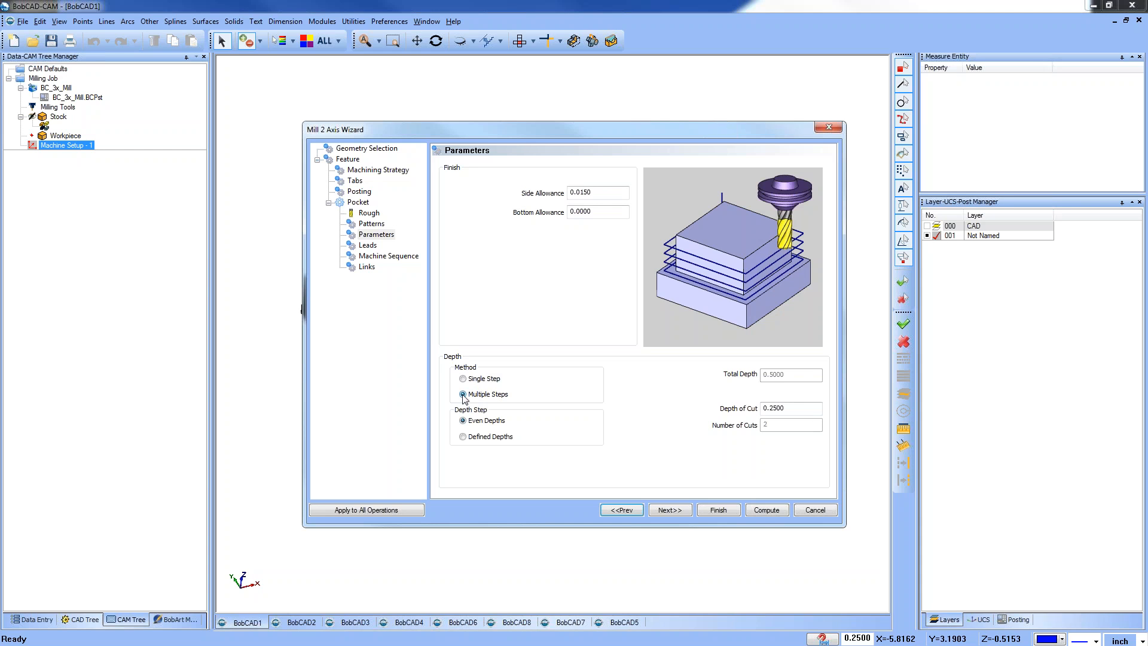
click(476, 380)
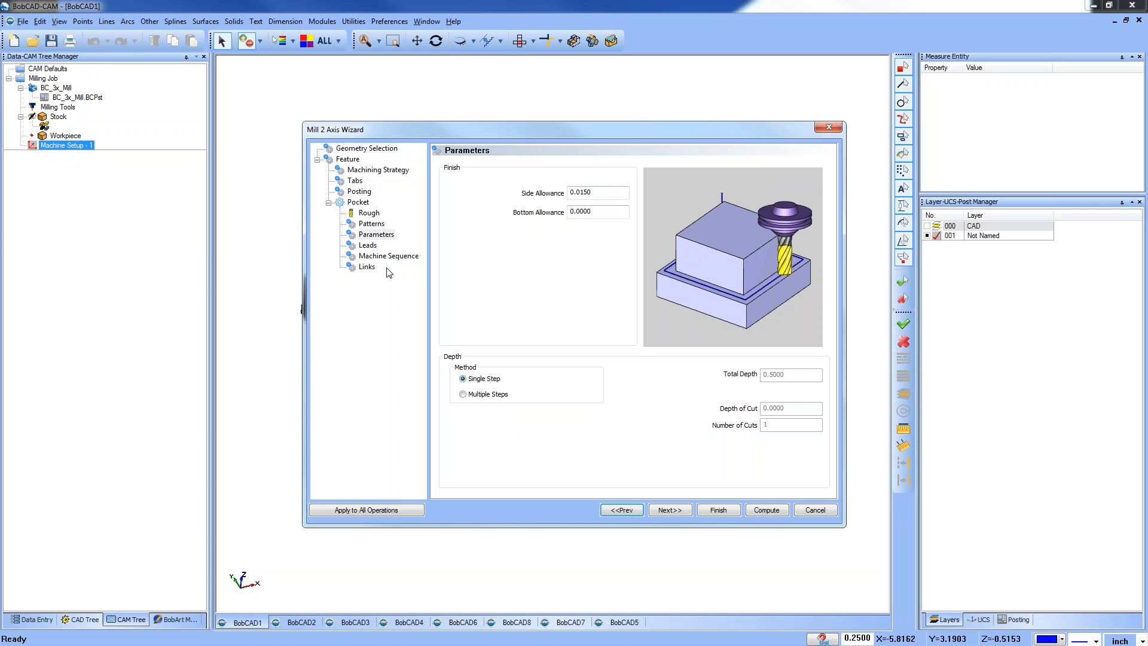
Try the Peck plunge type for the pocket's lead entry and change the entry to Ramp.
click(368, 246)
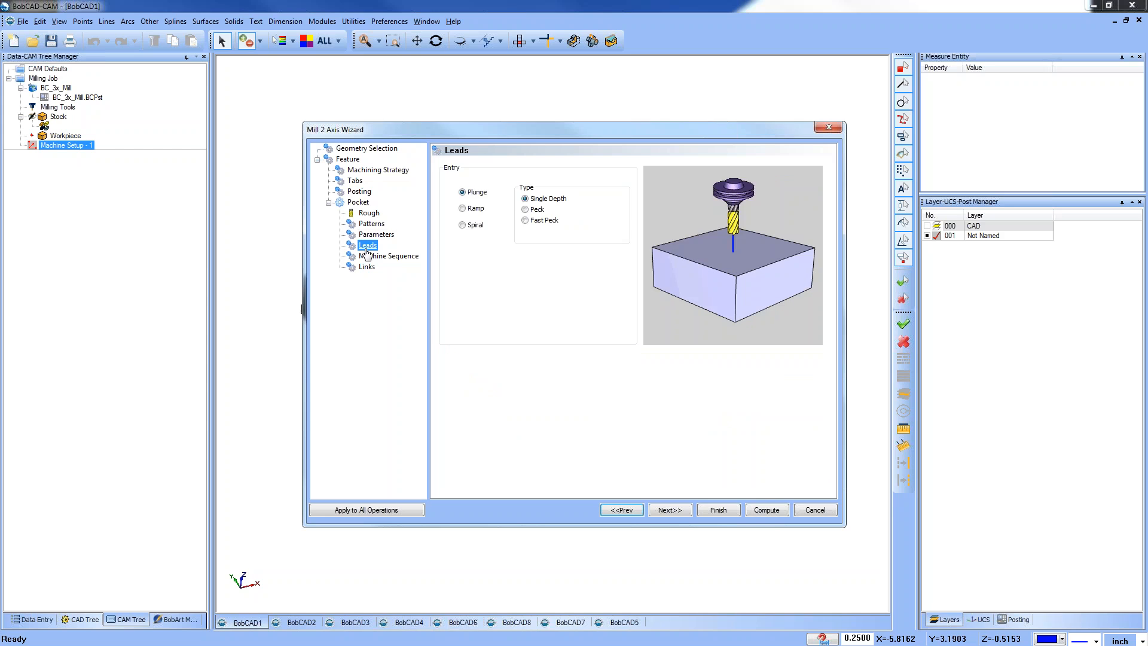
click(530, 210)
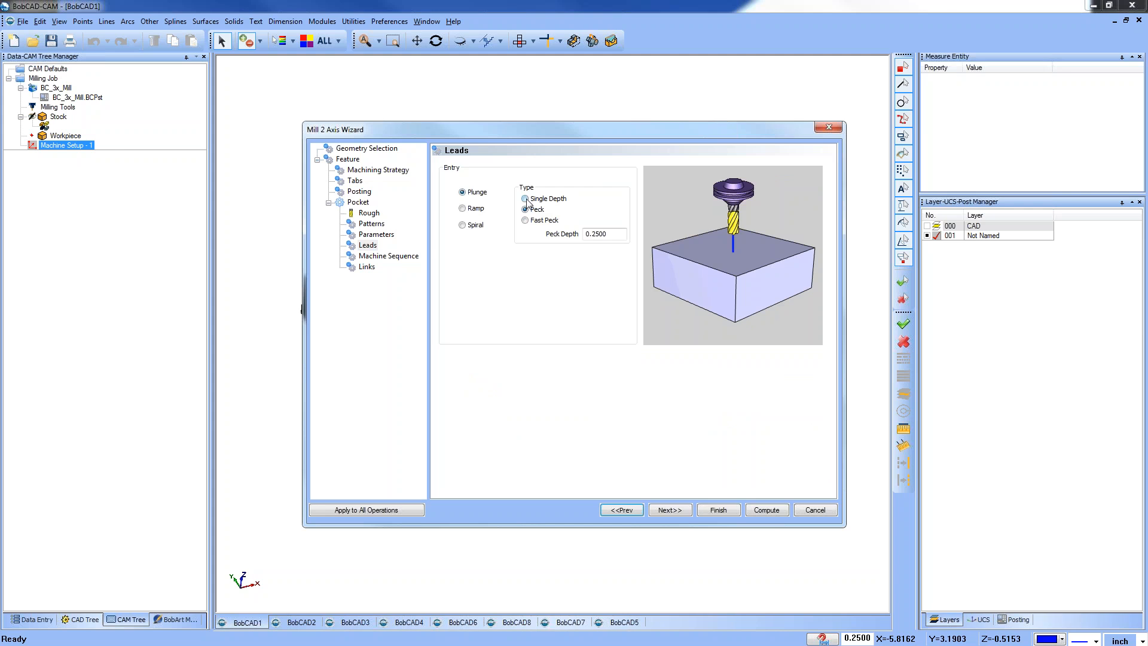
click(463, 208)
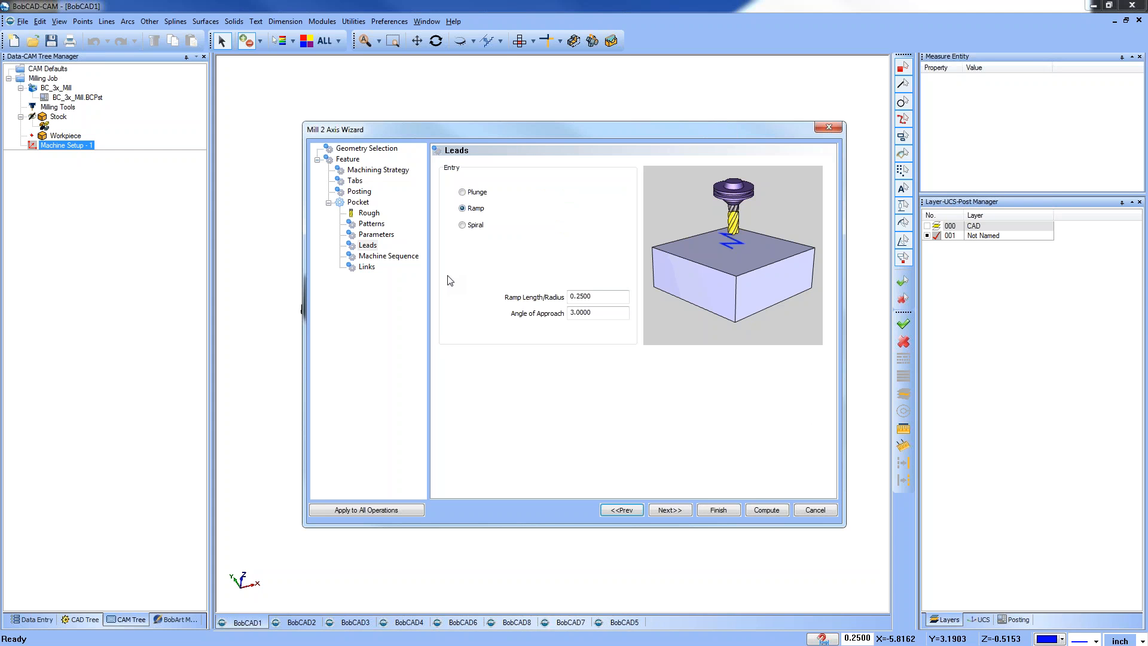
Preview the Spiral lead entry, return the entry to Ramp and compute the pocket toolpath.
click(462, 225)
click(462, 208)
click(767, 511)
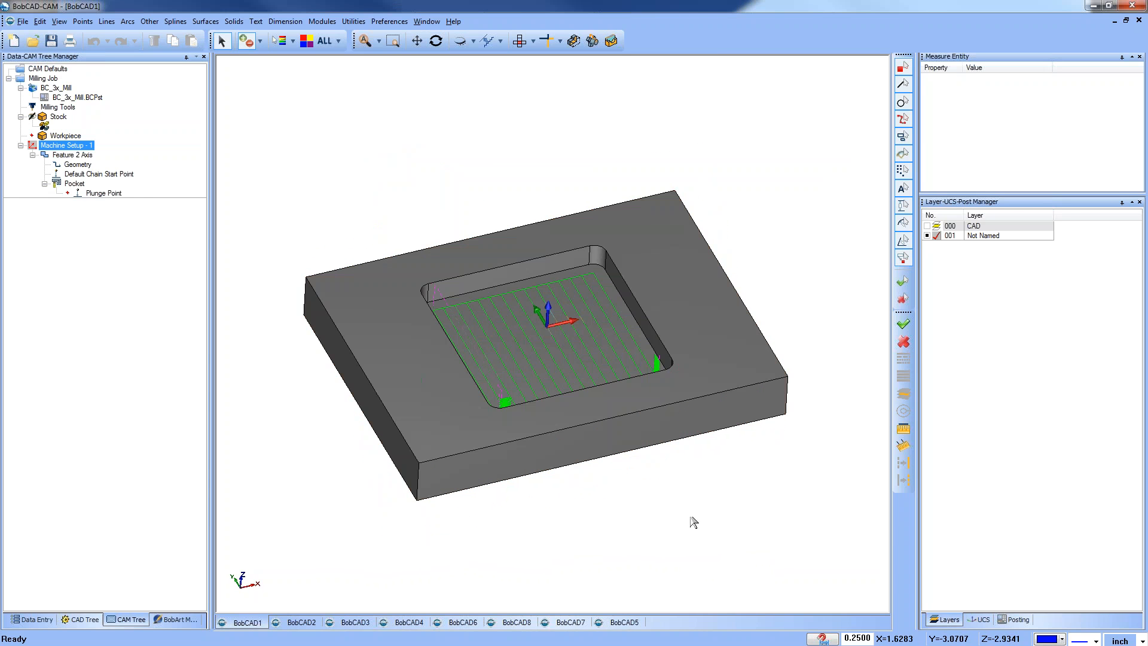
Backplot the Pocket operation, advancing the tool twice to inspect the ramp entry and zig zag passes, and close the backplot.
click(75, 184)
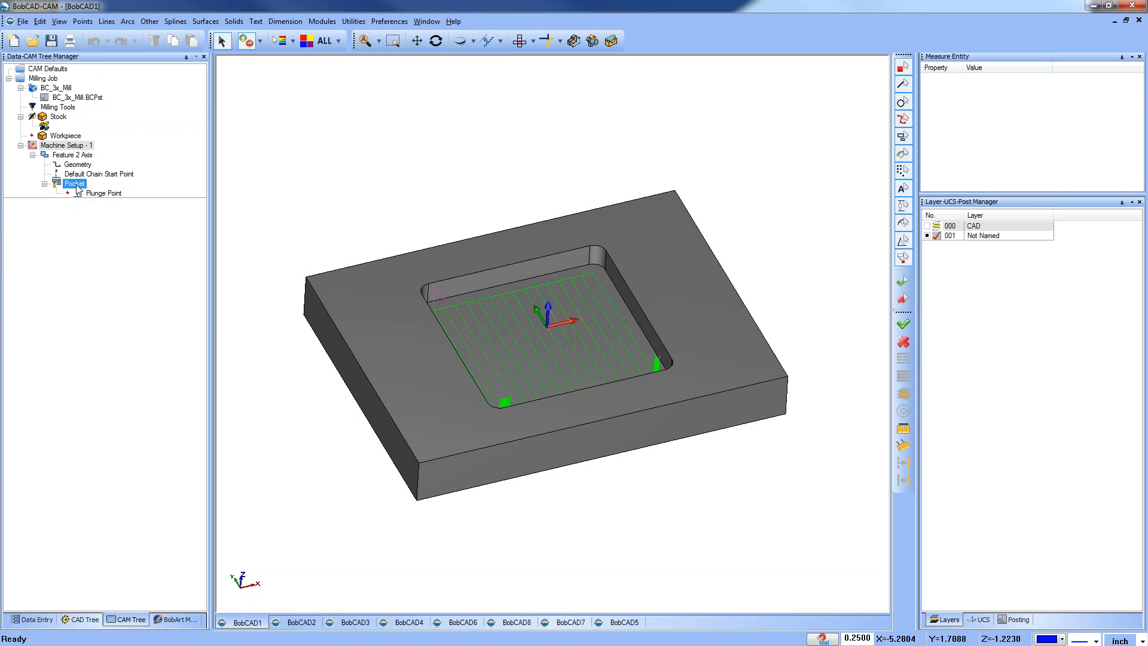
right_click(77, 186)
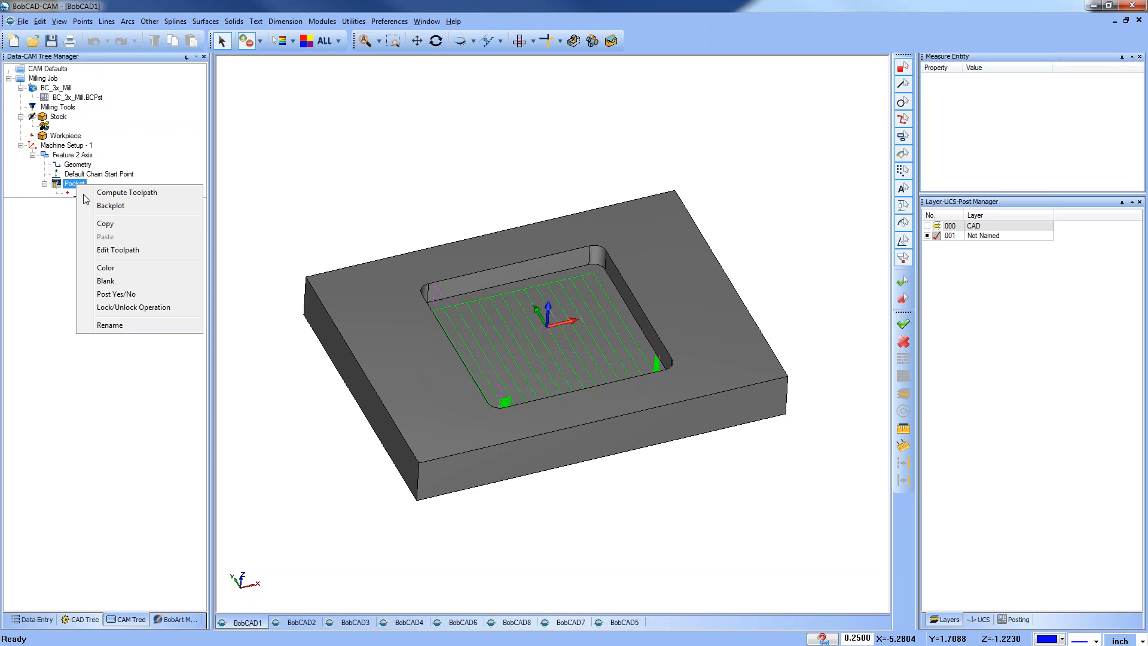
click(138, 207)
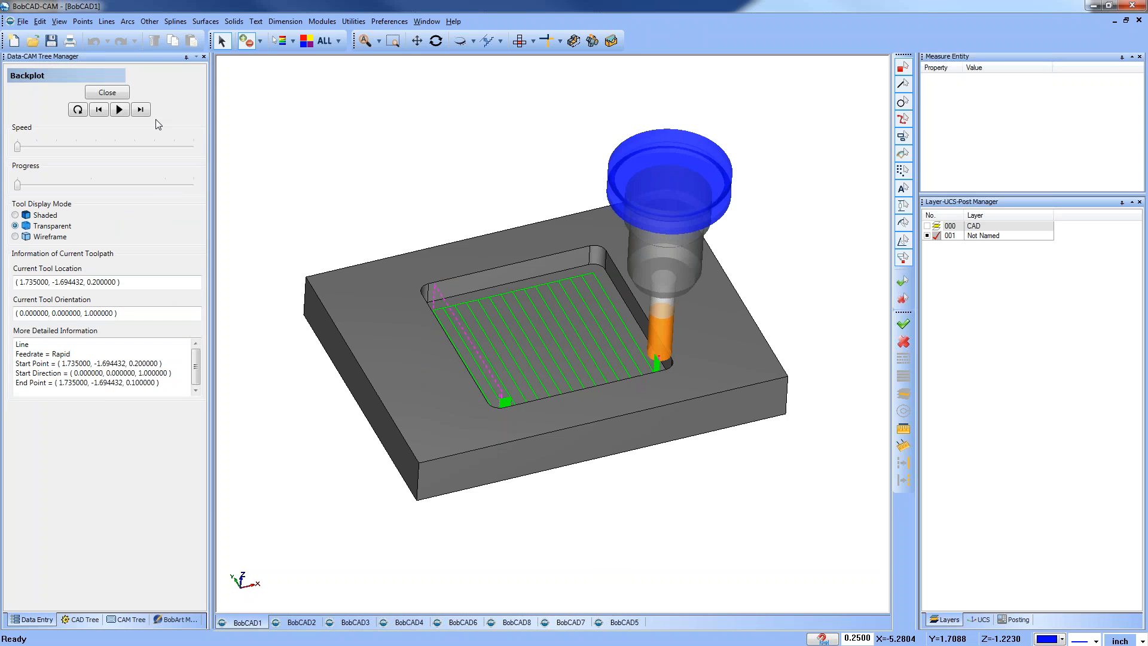
click(144, 110)
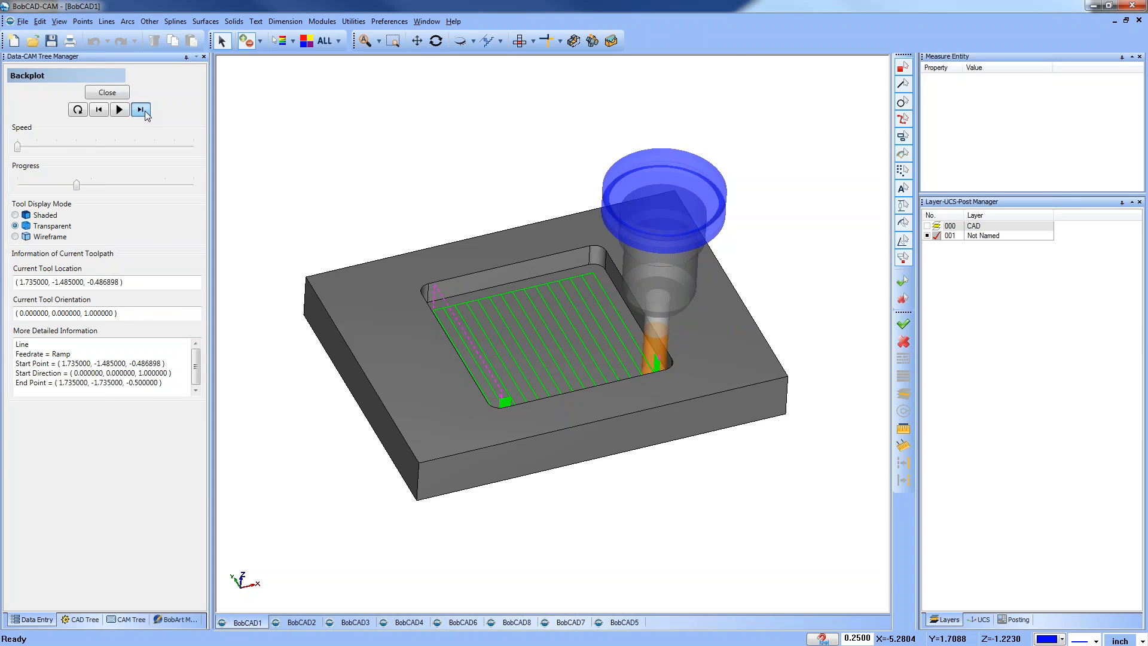
click(144, 110)
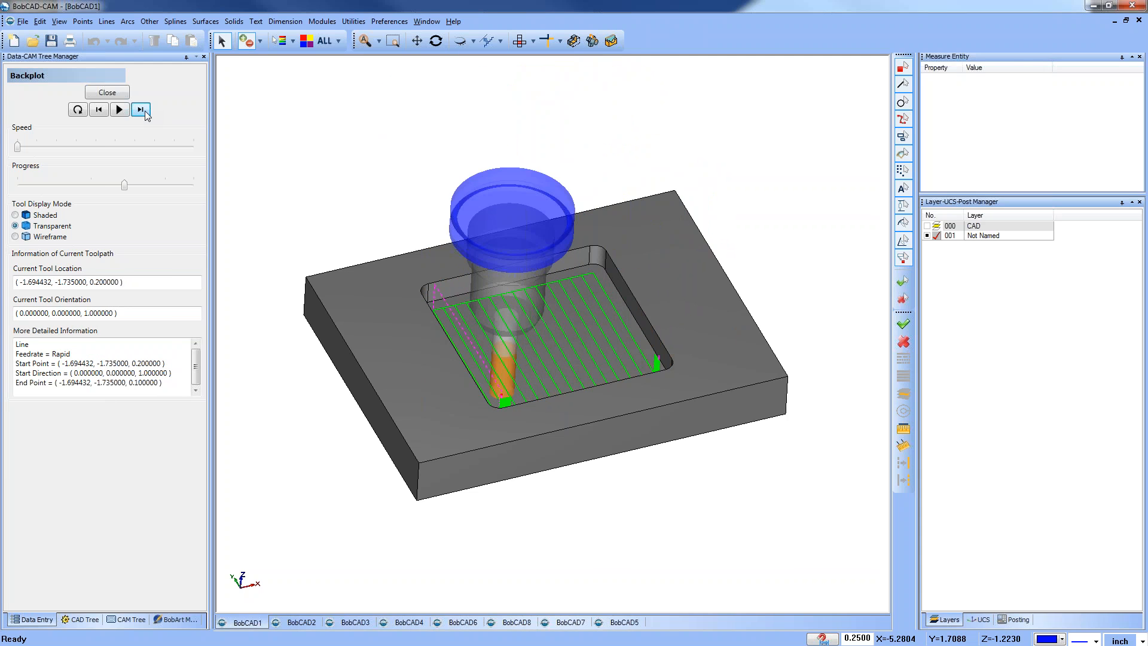
click(107, 92)
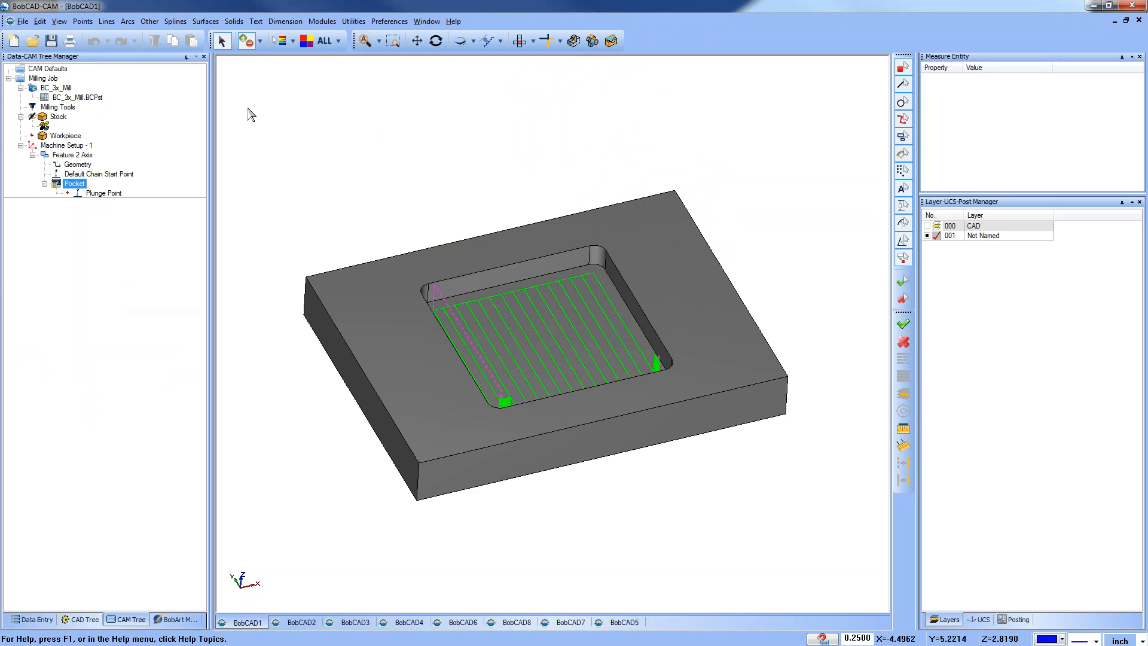
Edit the 2-axis feature to give the zig zag pattern a lace angle of 0 and recompute the toolpath.
right_click(78, 155)
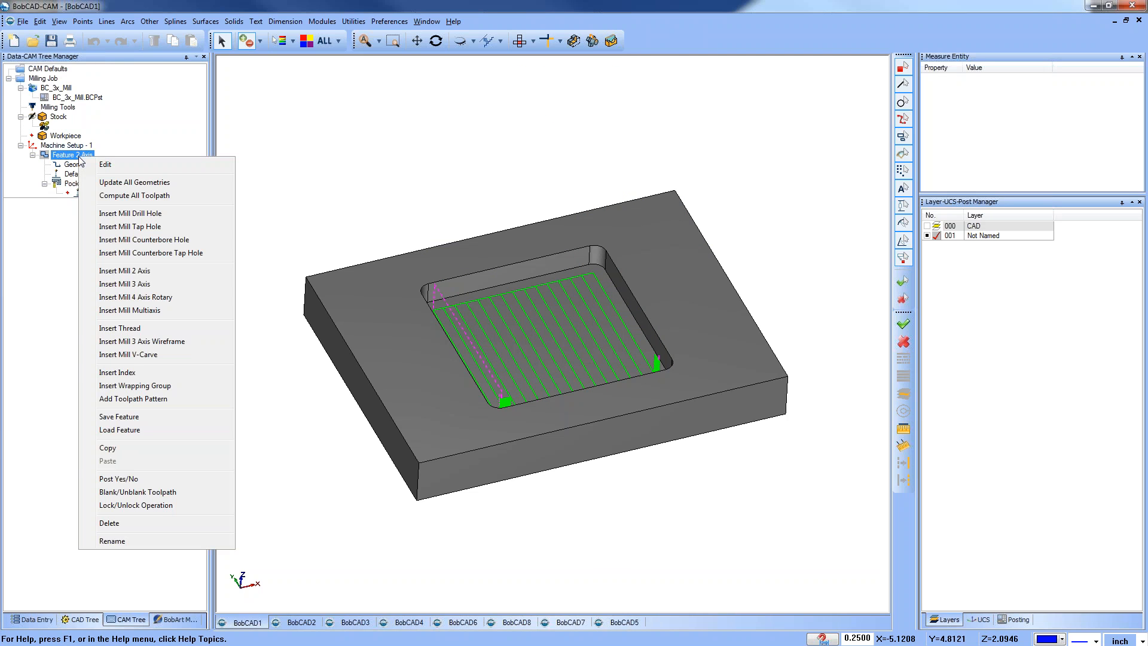
click(105, 164)
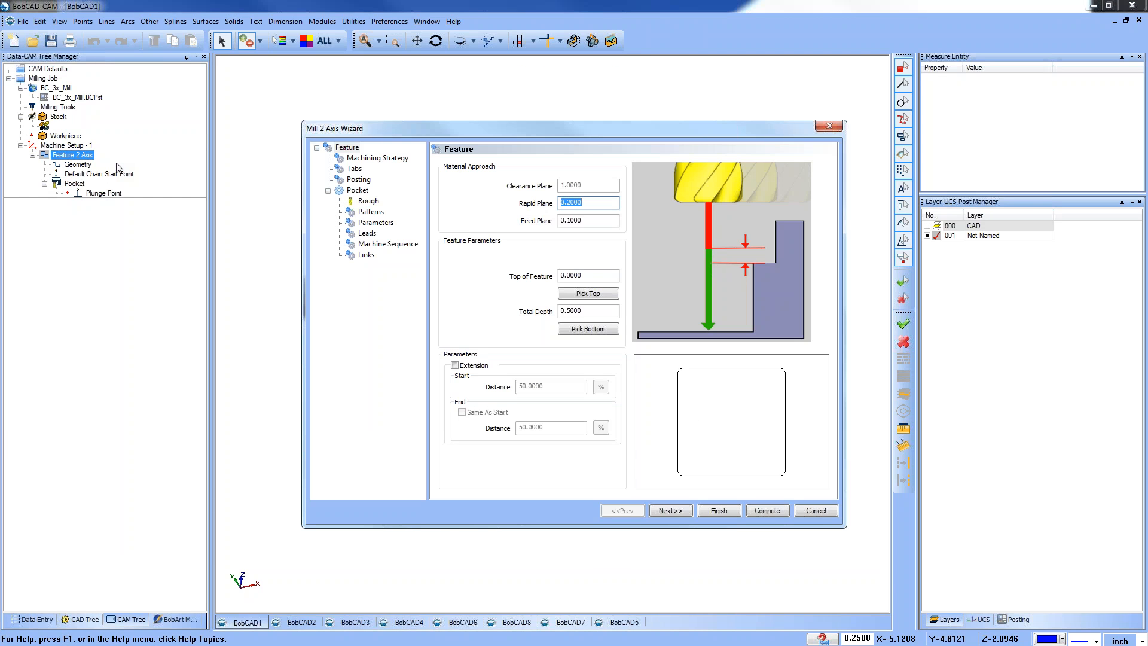
click(371, 212)
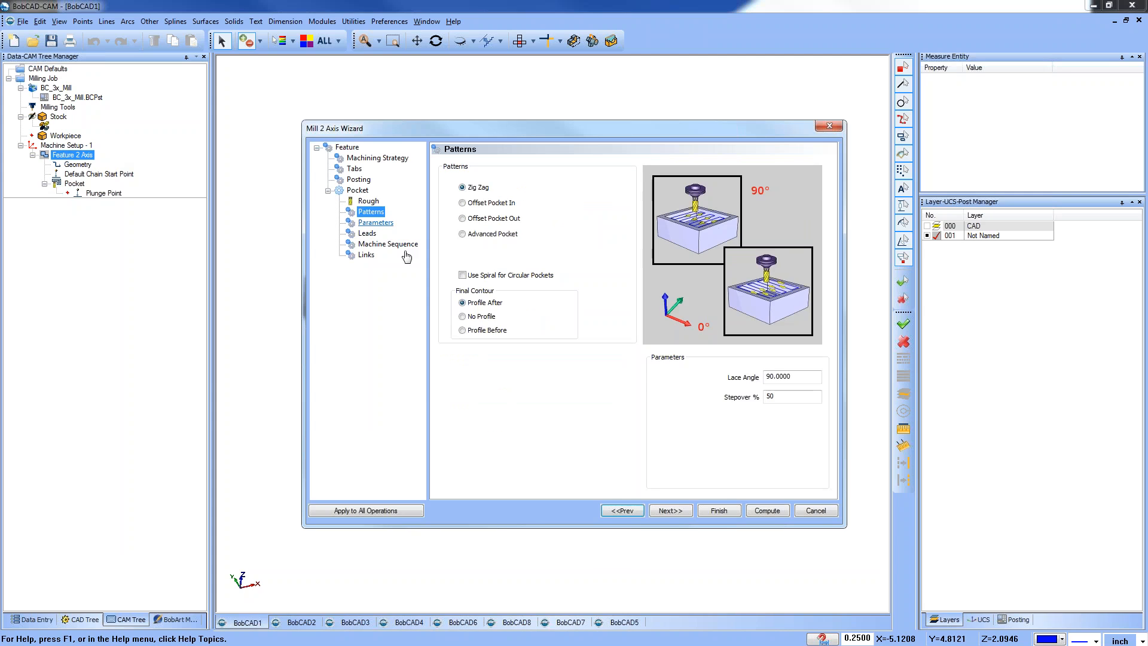
click(783, 376)
text(0)
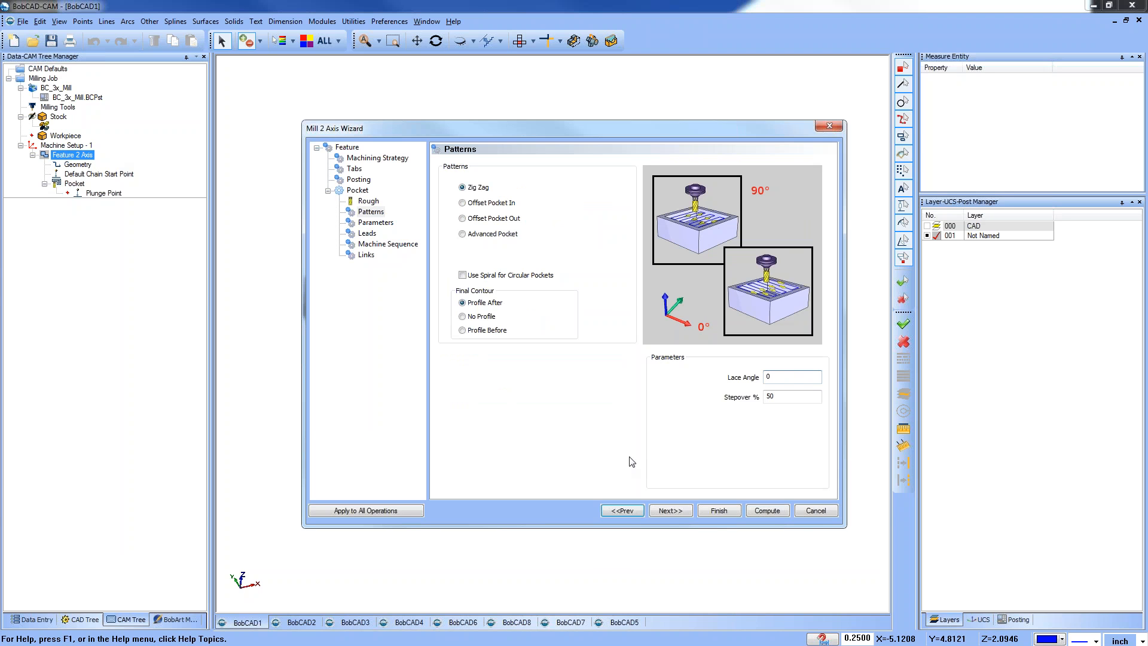
click(767, 512)
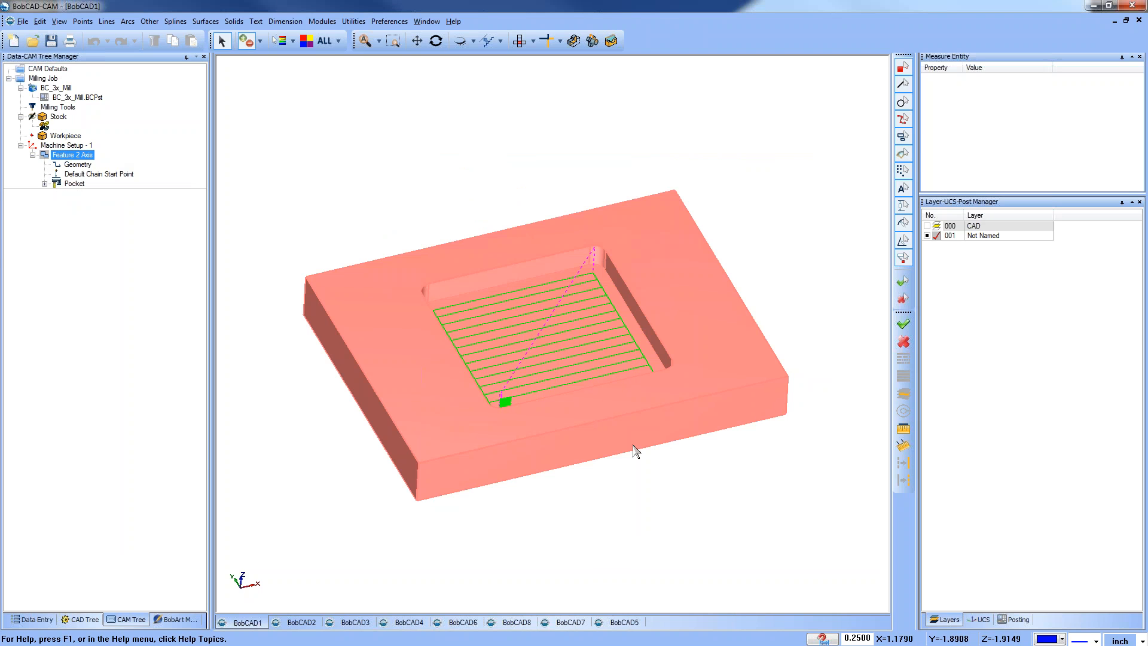
middle_drag(661, 513, 682, 538)
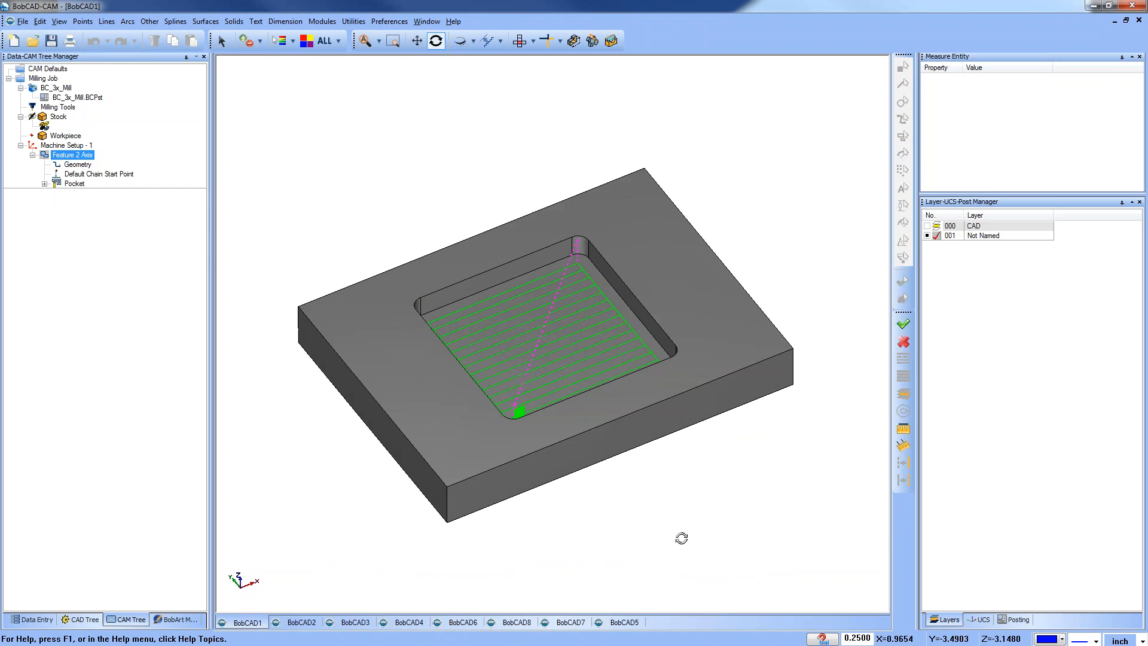
Set the Ramp entry's Ramp Length/Radius to 1 for the pocket and recompute the toolpath.
right_click(83, 161)
click(114, 166)
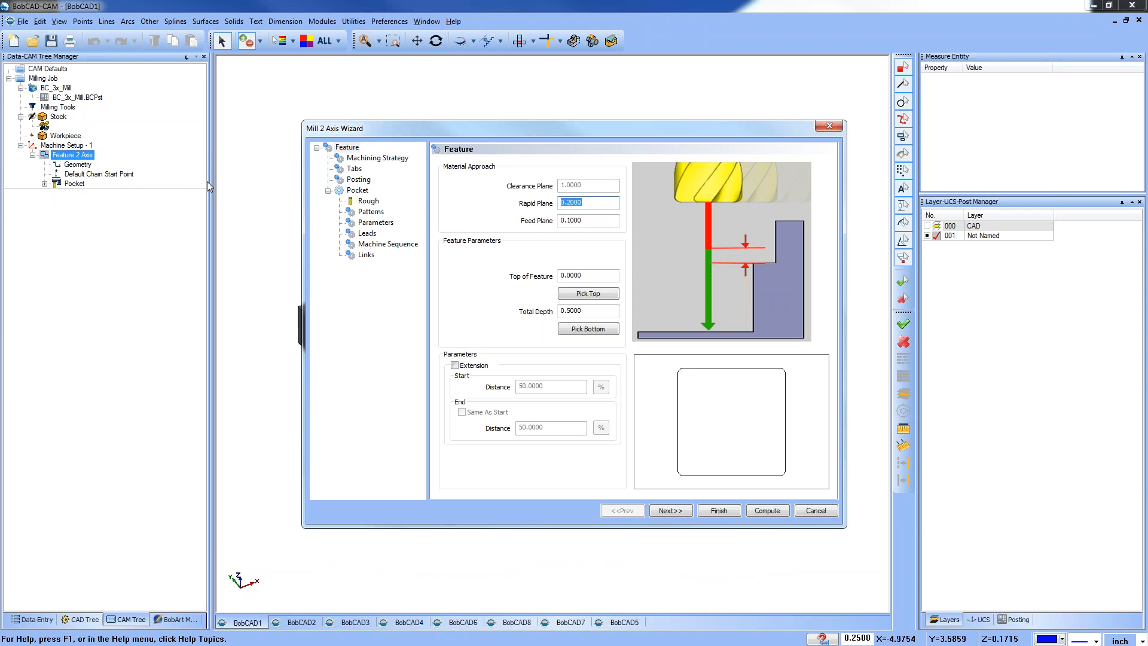
click(373, 234)
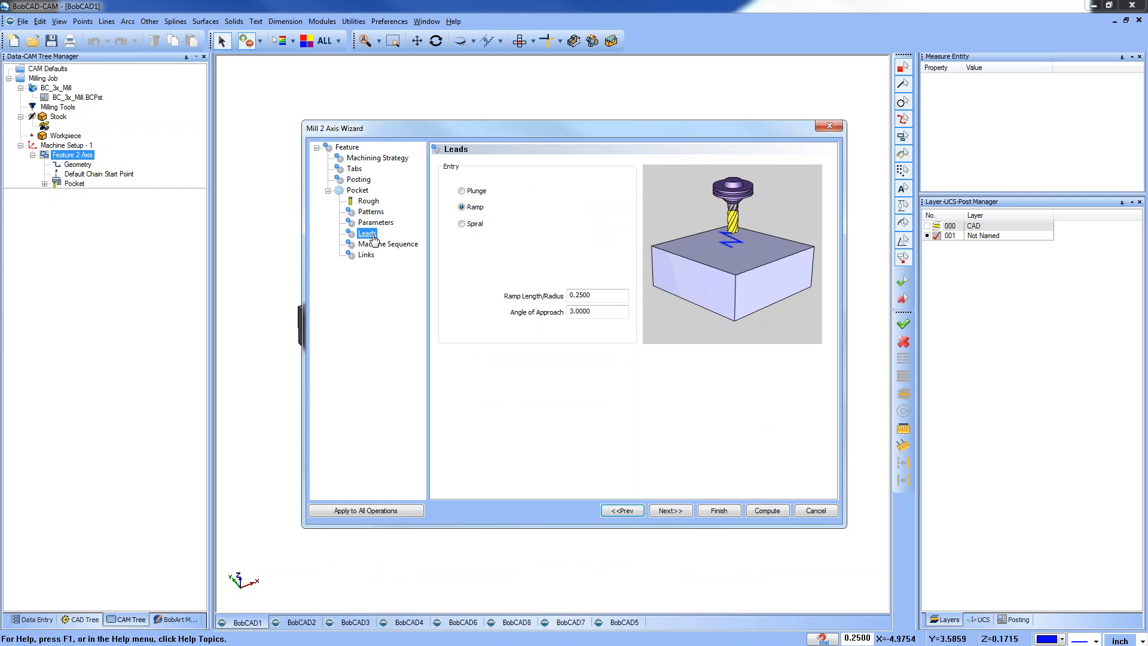
click(606, 295)
text(1)
click(767, 510)
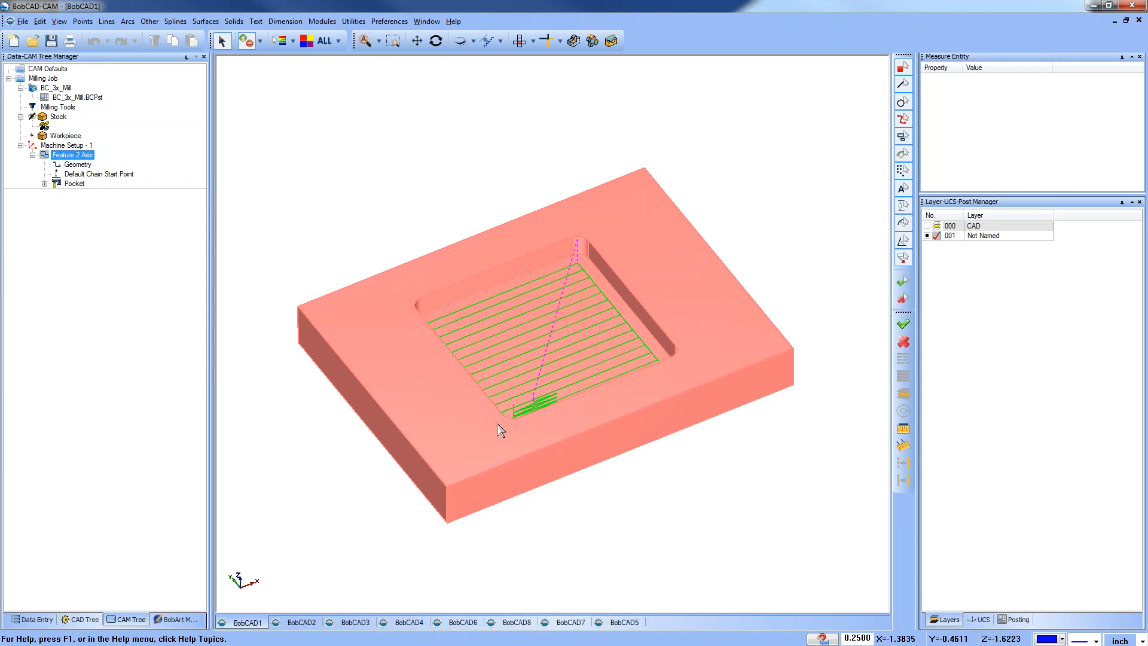
Try the Spiral lead entry for the pocket and recompute the toolpath to inspect it on the part.
right_click(75, 156)
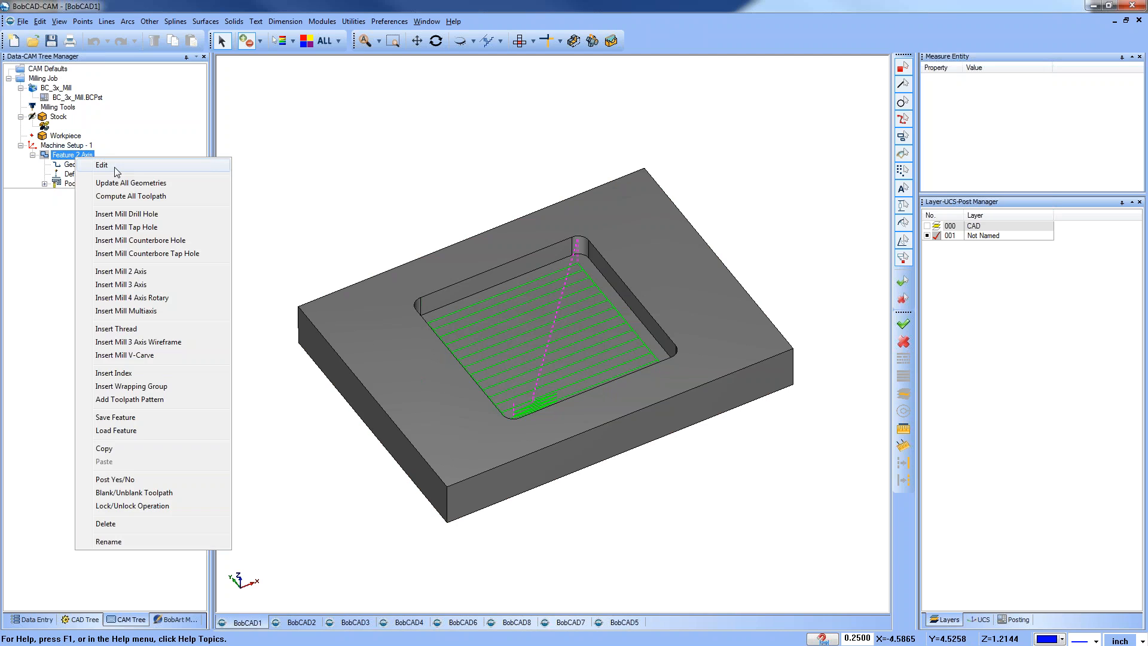
click(116, 167)
click(366, 233)
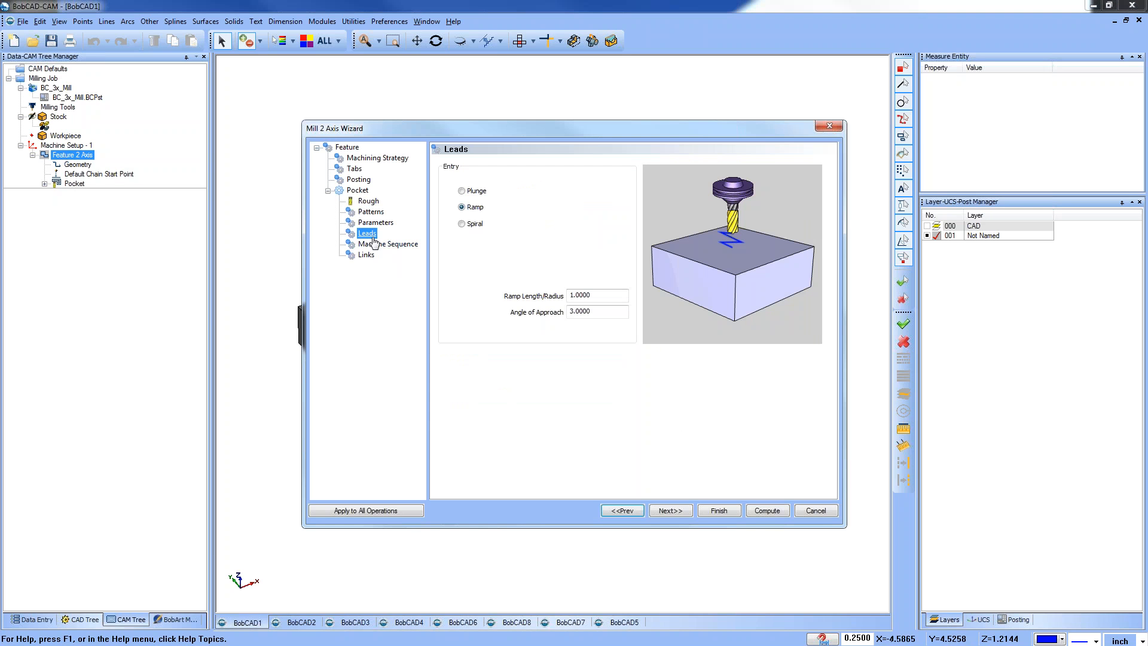
click(462, 224)
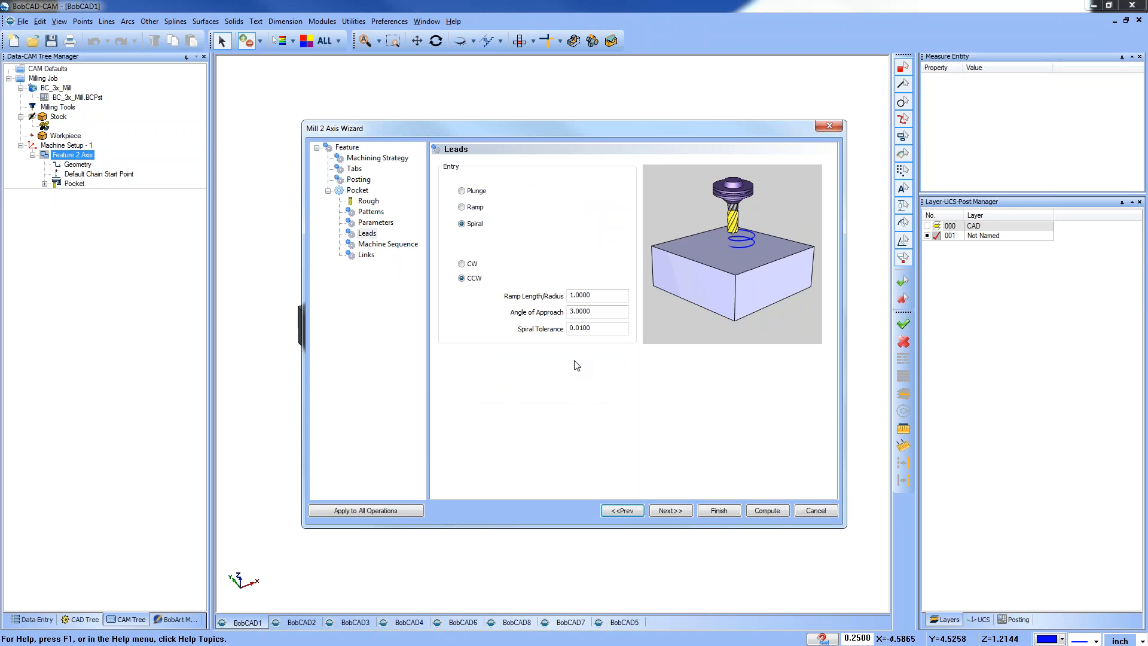
click(769, 511)
middle_drag(728, 479, 694, 459)
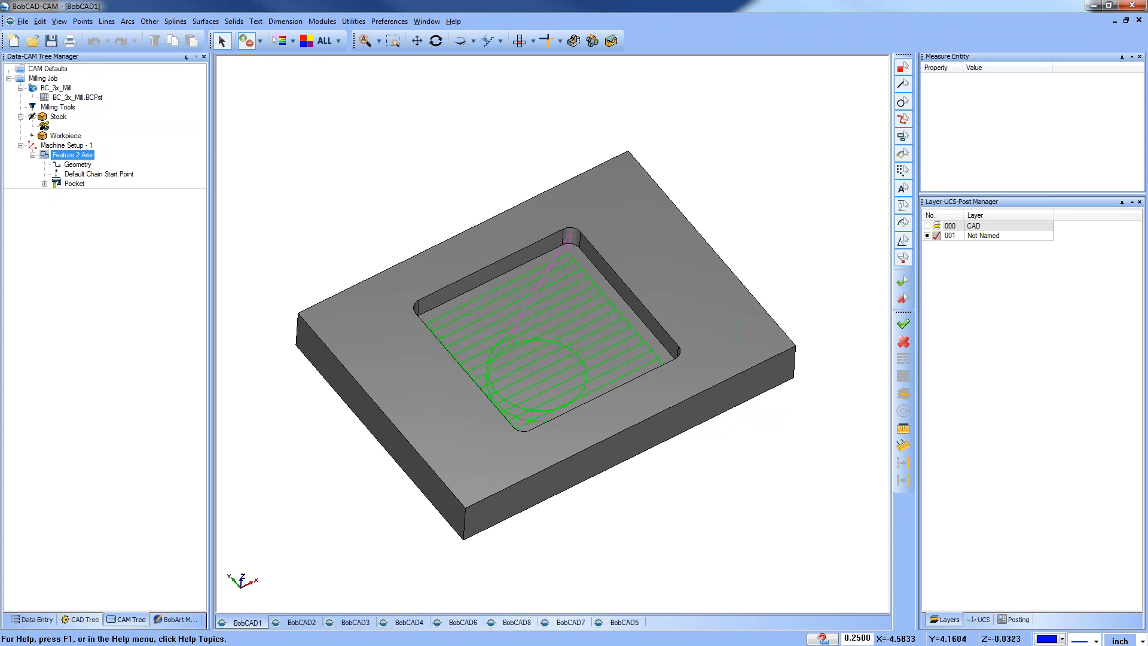
Change the pocket's lead entry to Plunge with the Single Depth type and recompute the toolpath.
right_click(72, 159)
click(81, 162)
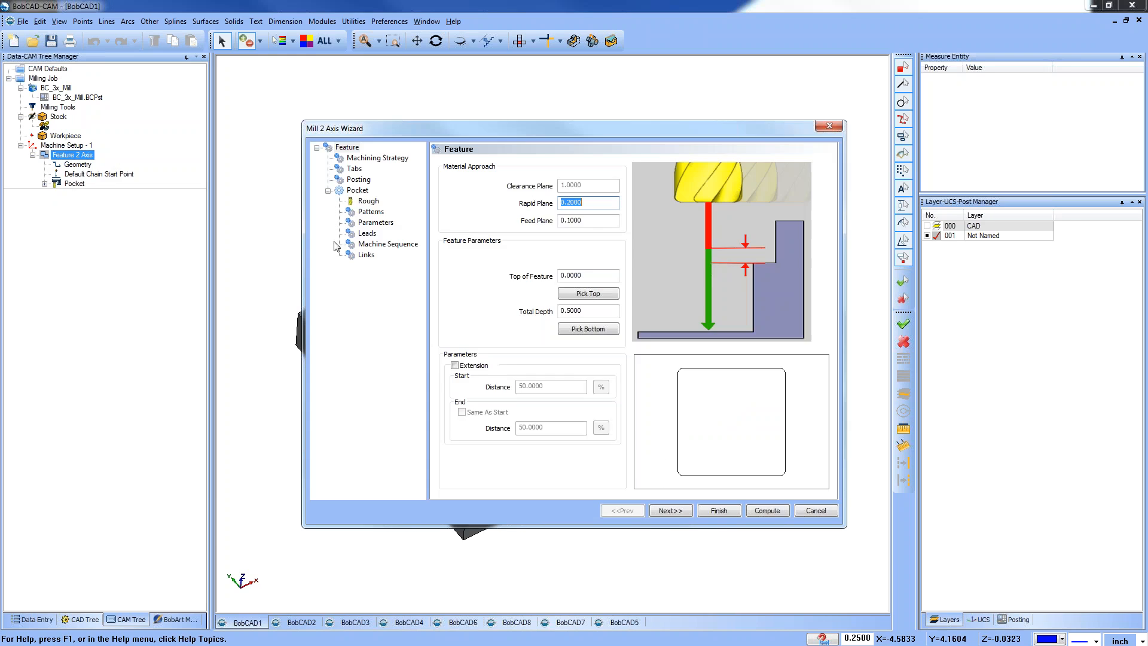
click(373, 213)
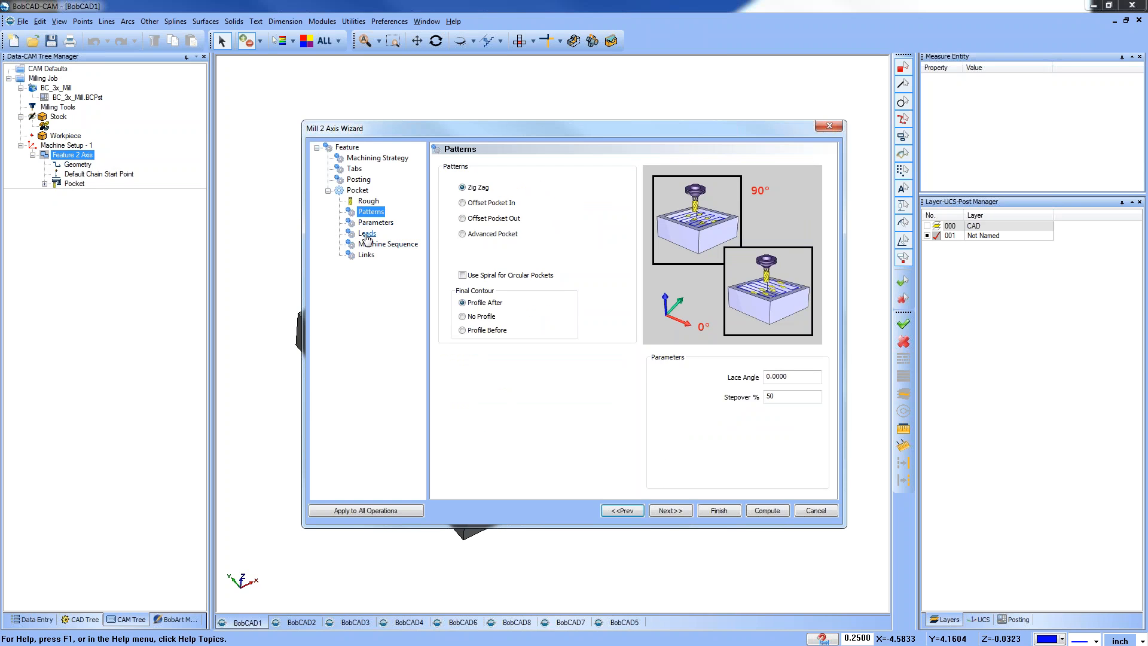
click(367, 233)
click(462, 192)
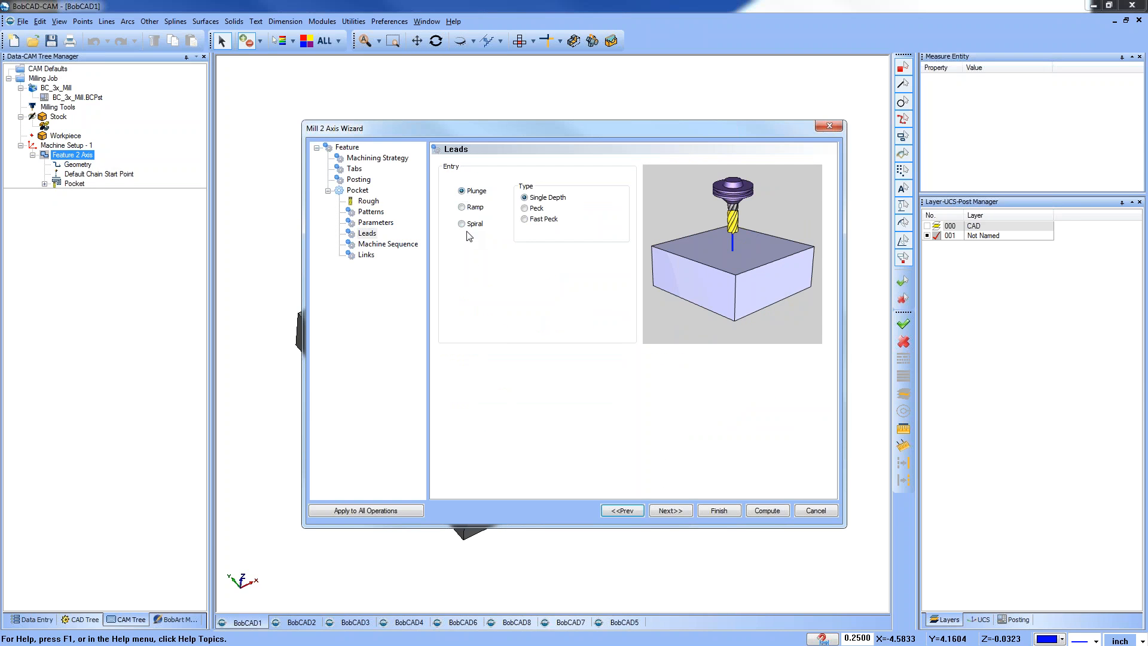
click(767, 512)
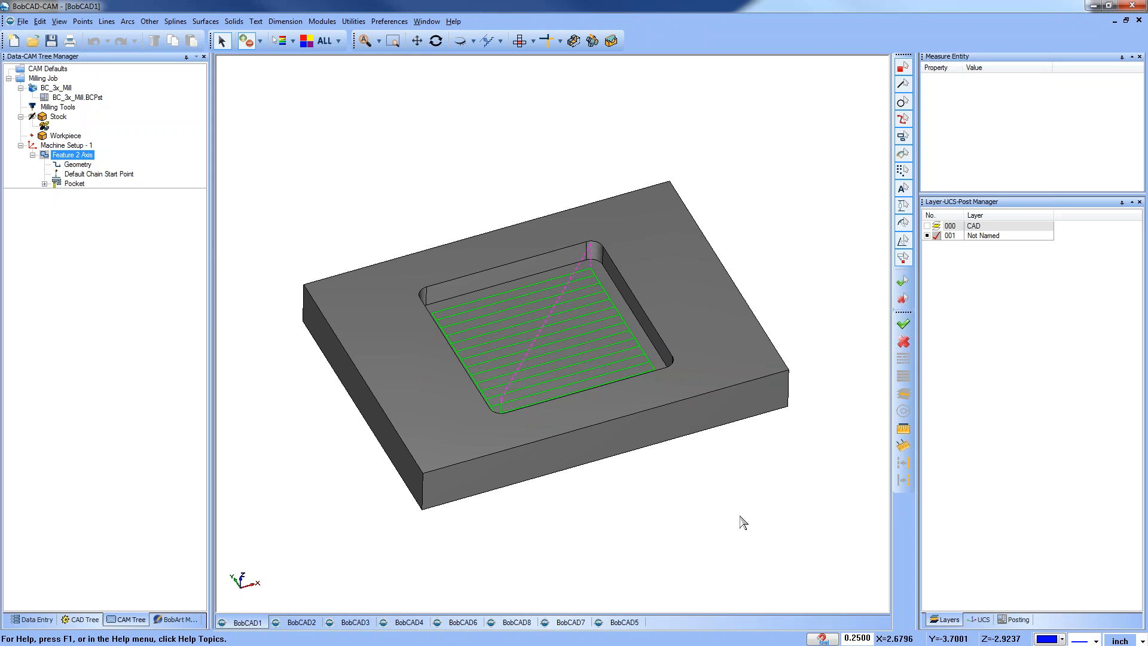
Set the zig zag pattern's stepover to 75% in the 2-axis feature and recompute the toolpath.
right_click(83, 156)
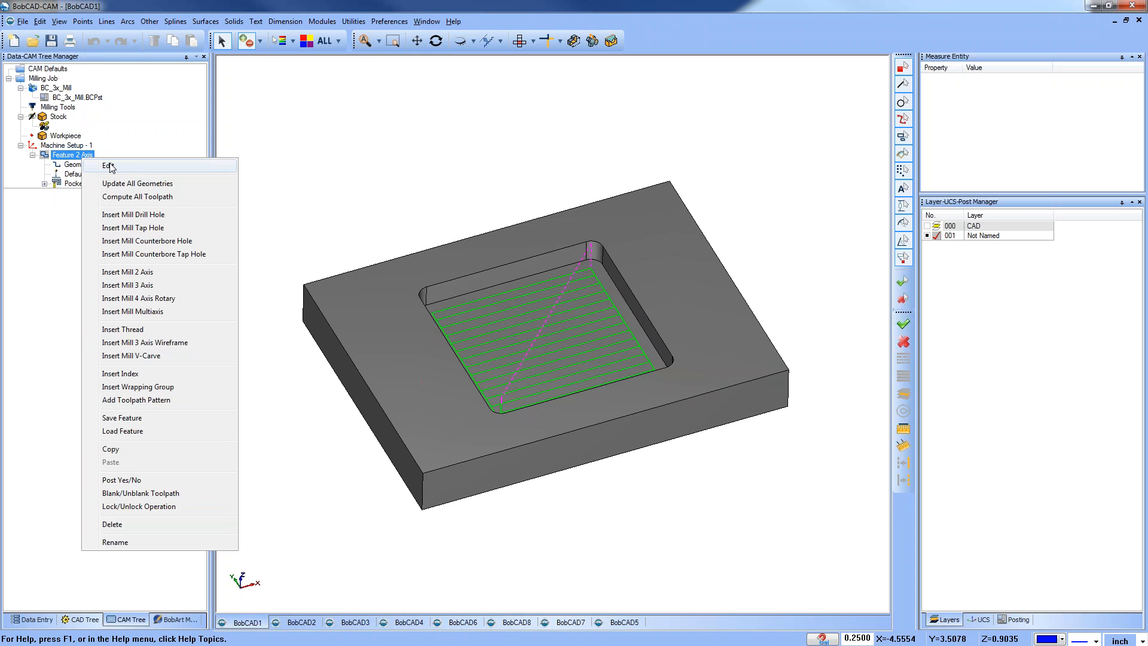
click(108, 166)
click(375, 223)
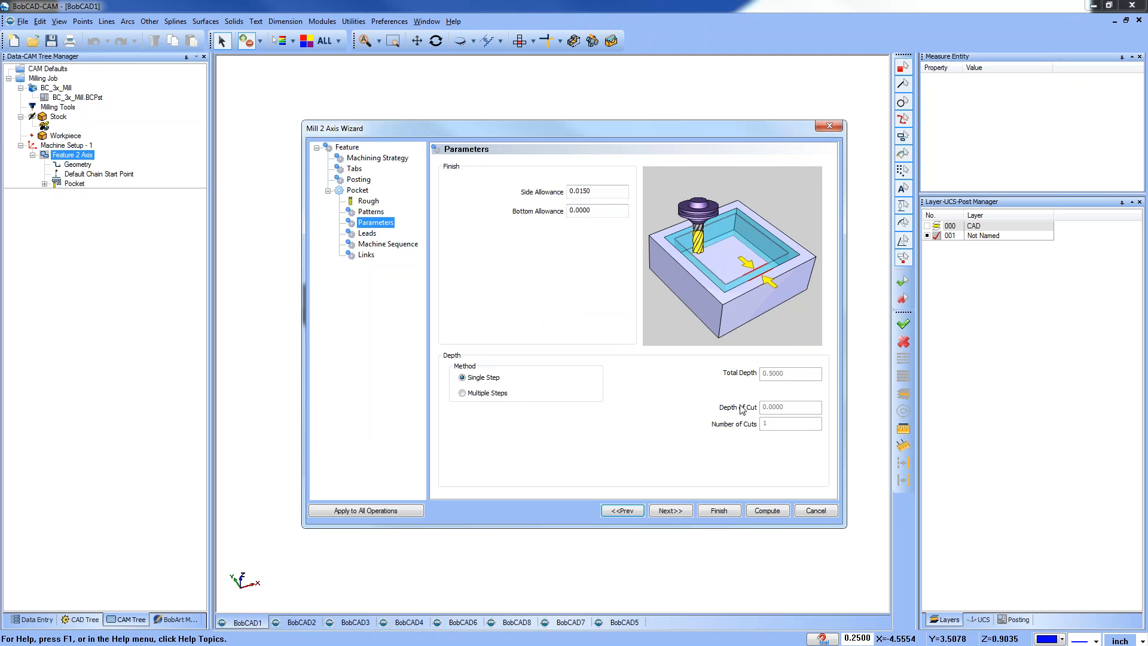
click(371, 212)
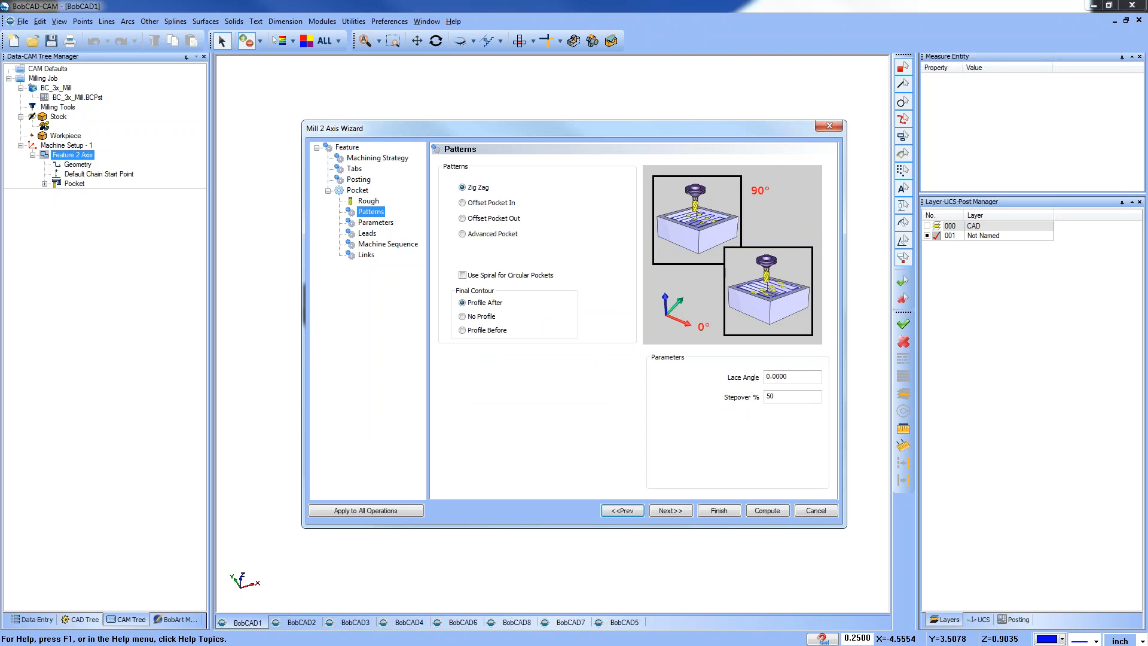
double_click(784, 397)
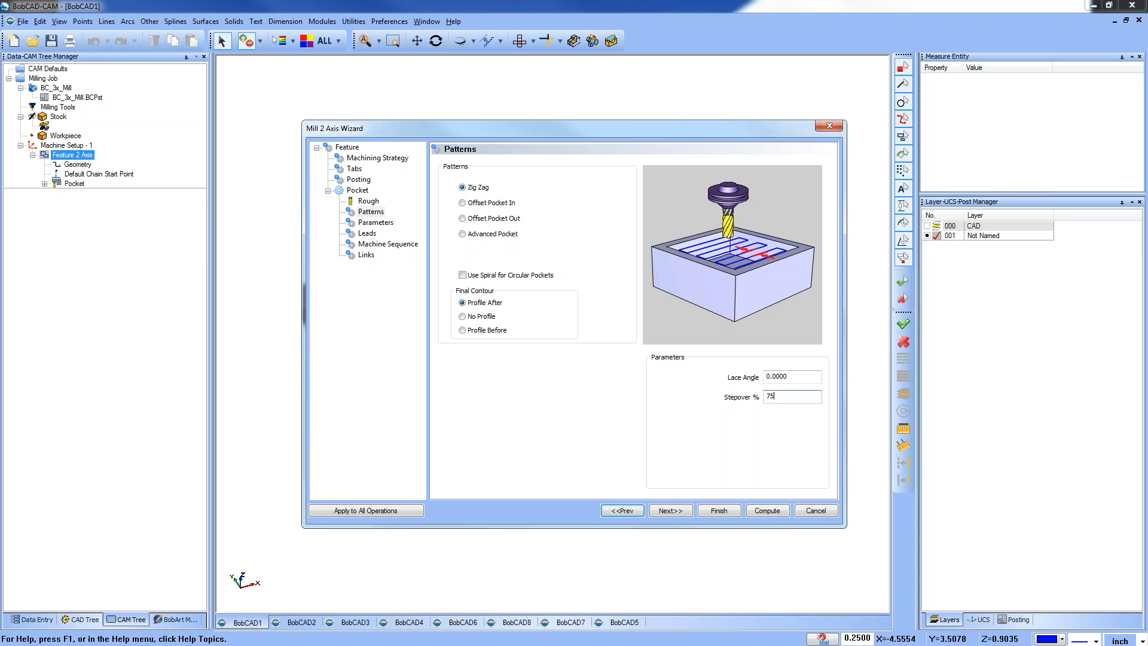
text(75)
click(764, 512)
middle_drag(617, 531, 652, 536)
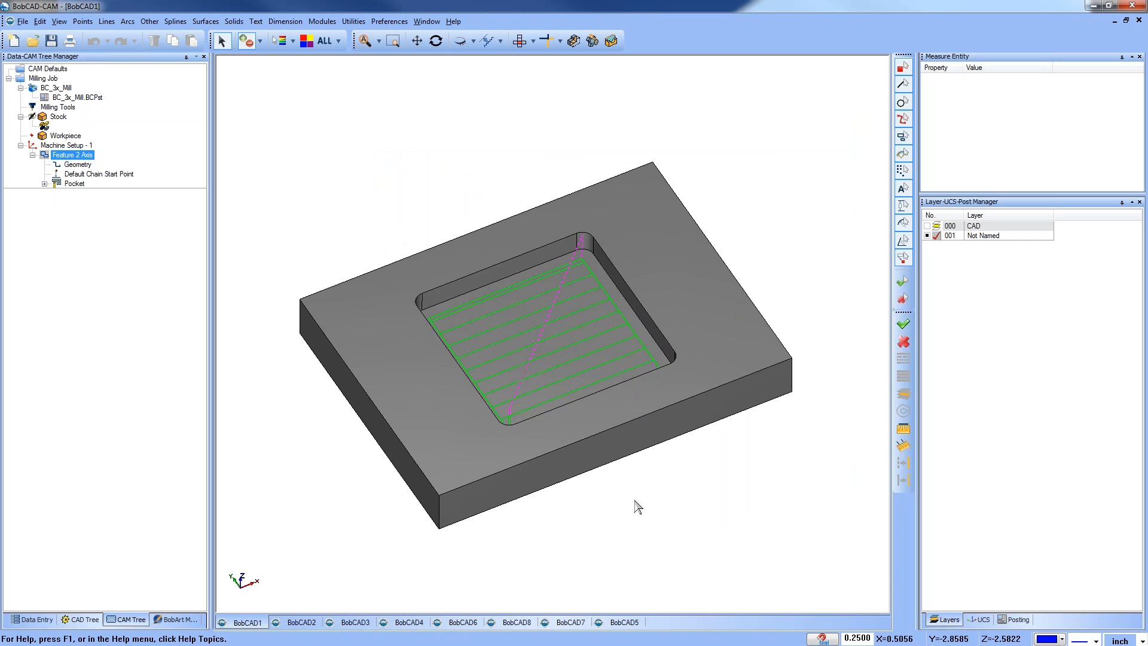
Backplot the Pocket operation with the wider stepover, advancing the tool along the toolpath, and close the backplot.
right_click(75, 184)
click(108, 202)
click(140, 109)
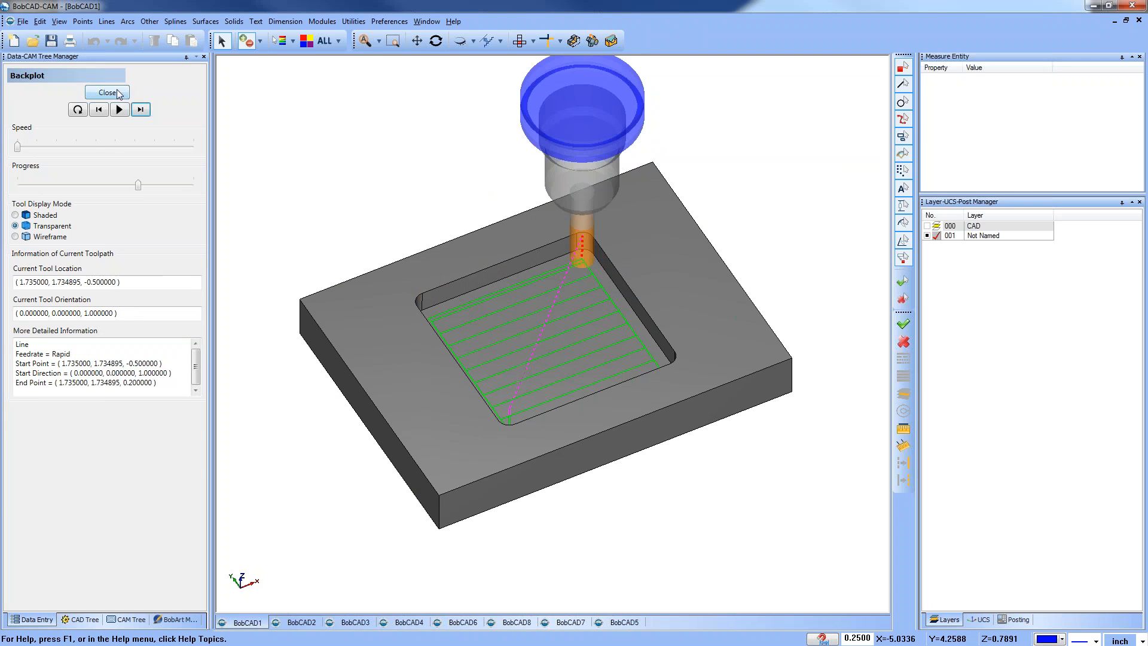
click(107, 93)
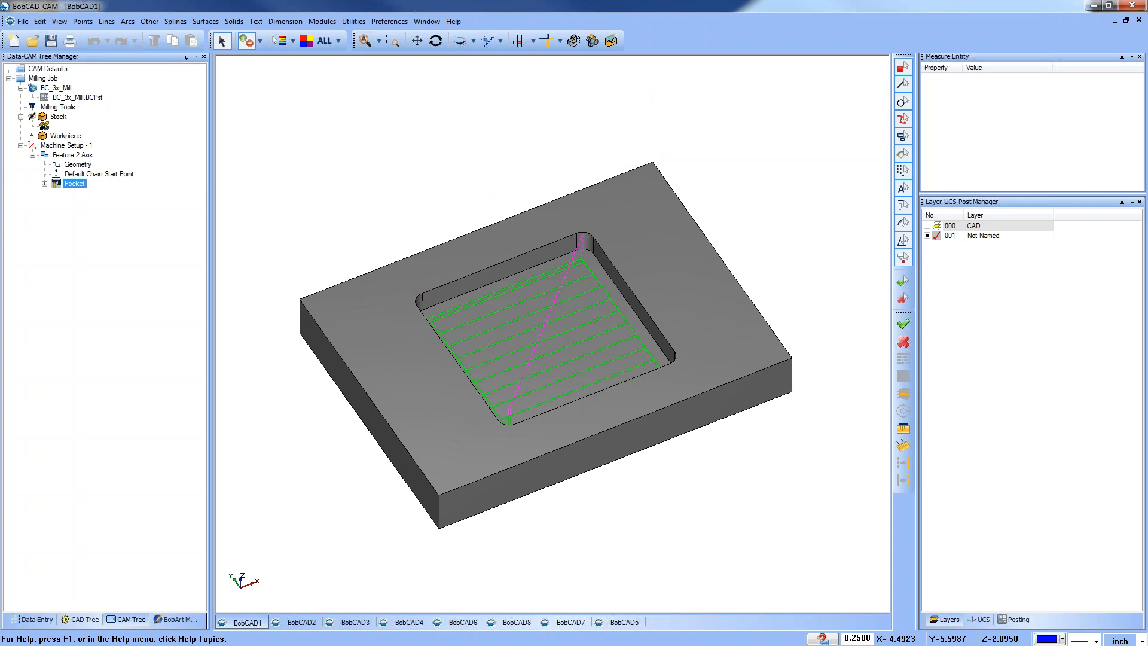
Change the 2-axis feature's pocket pattern to Offset Pocket Out with climb milling and recompute the toolpath.
click(95, 173)
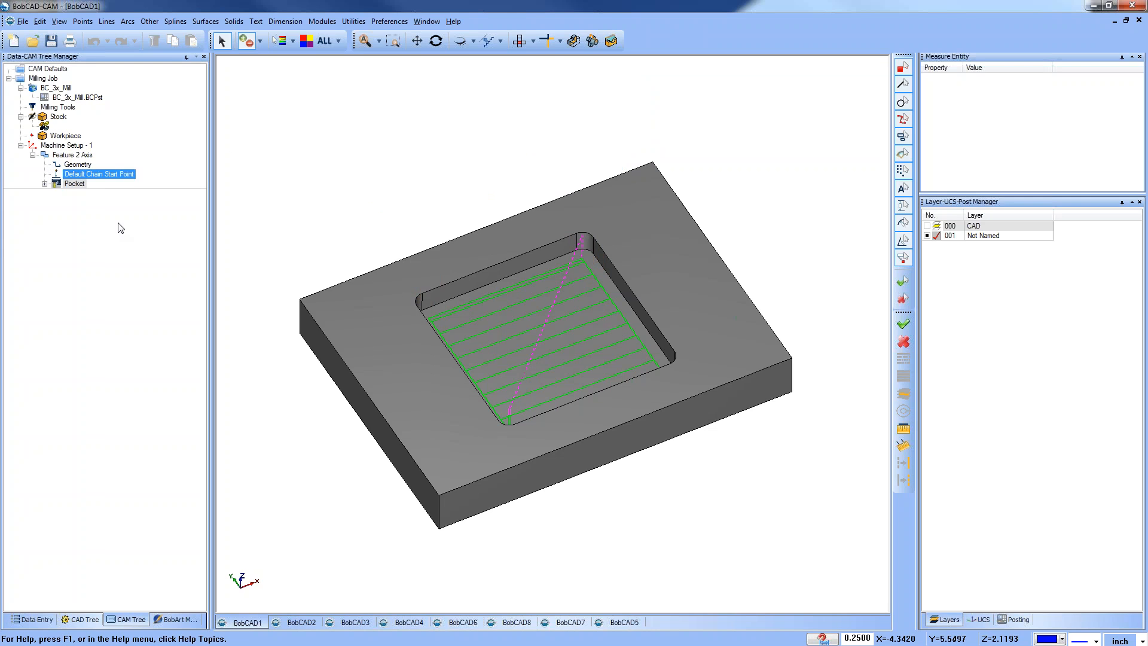
right_click(79, 156)
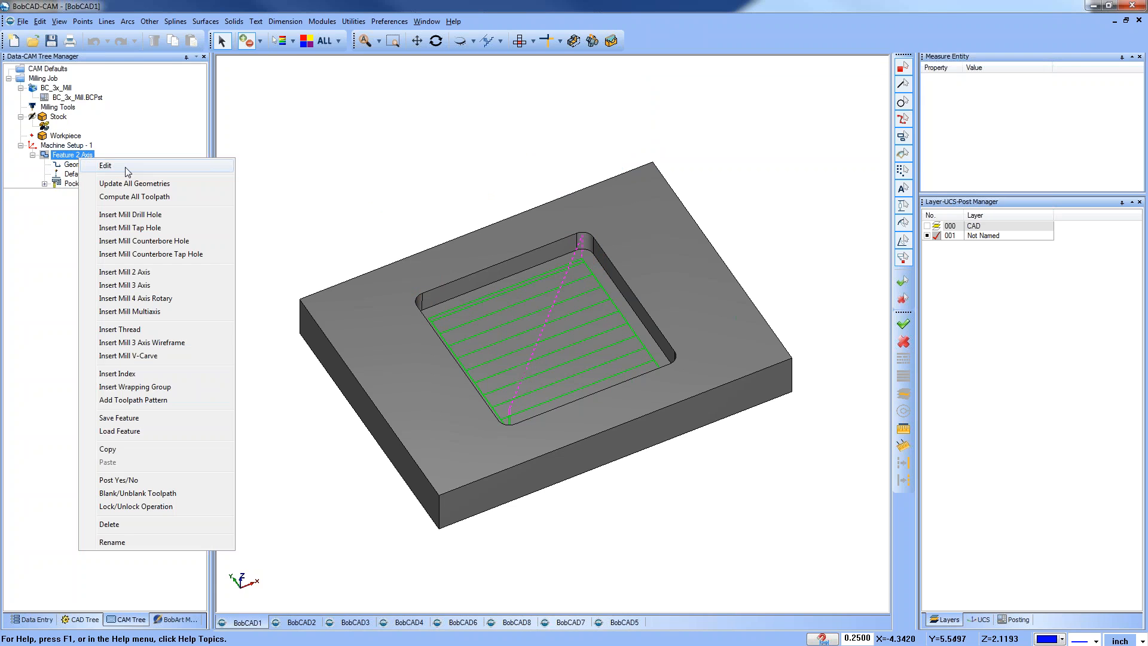
click(125, 168)
click(378, 212)
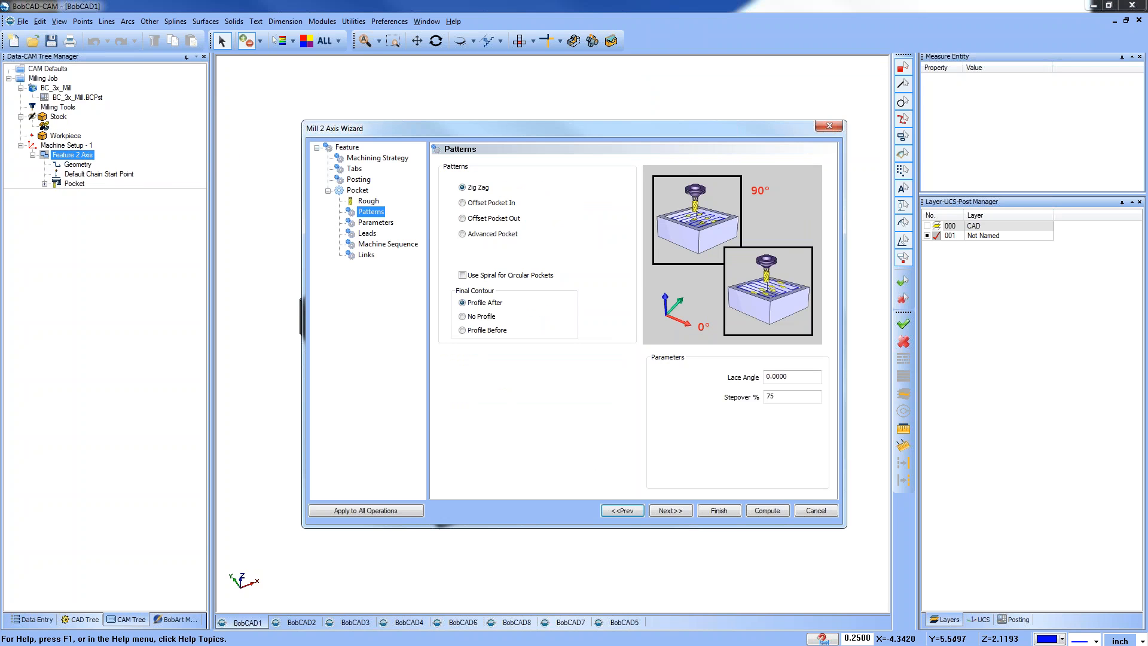
click(462, 203)
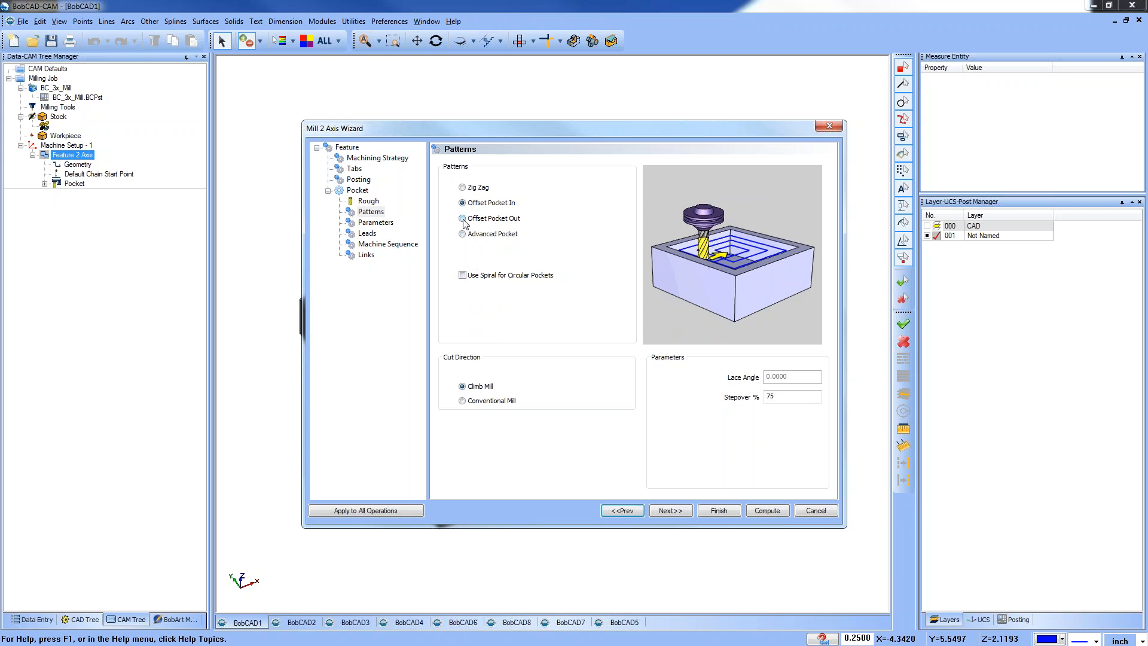
click(462, 219)
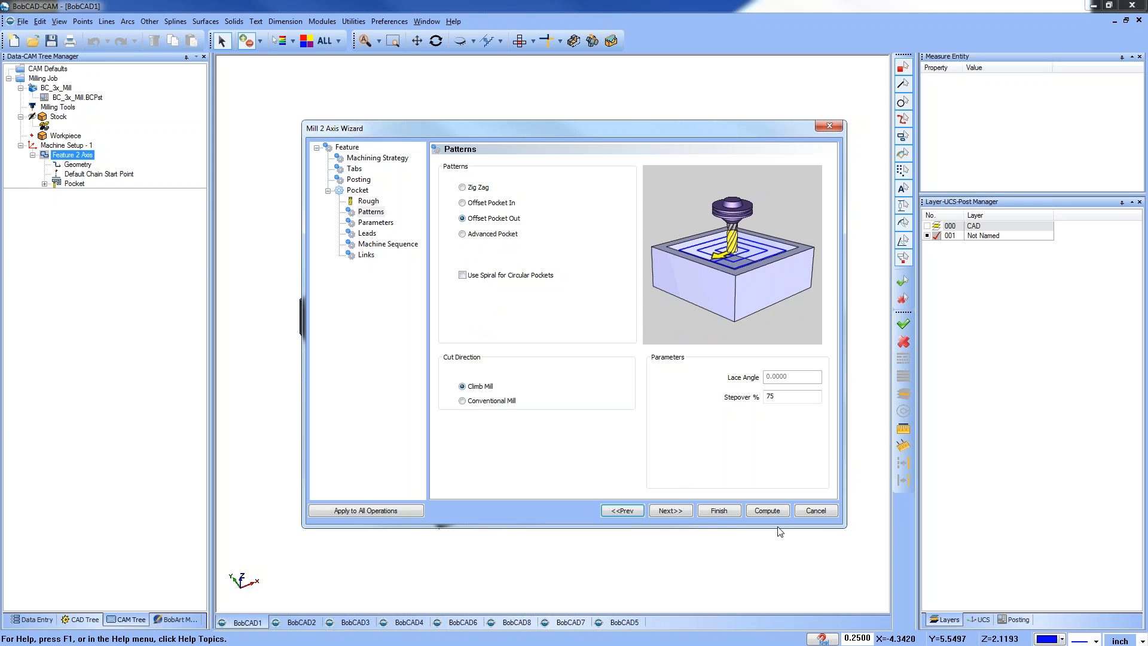
click(767, 511)
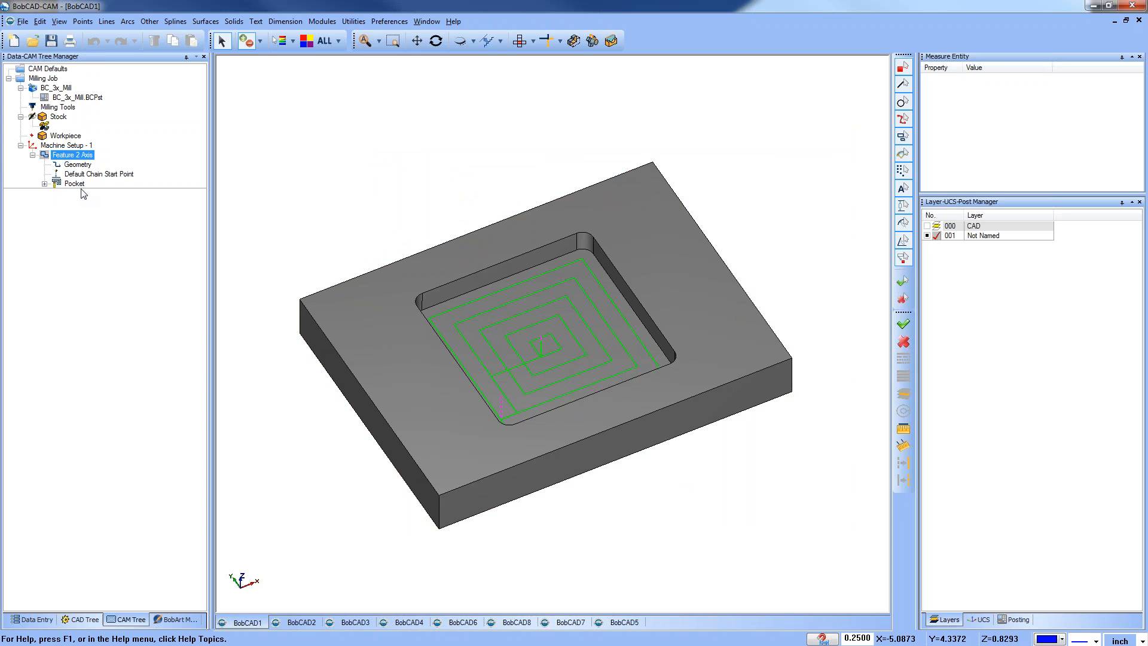
Backplot the Pocket operation with the outward offset pattern, advance the tool along the toolpath, and close the backplot.
right_click(76, 184)
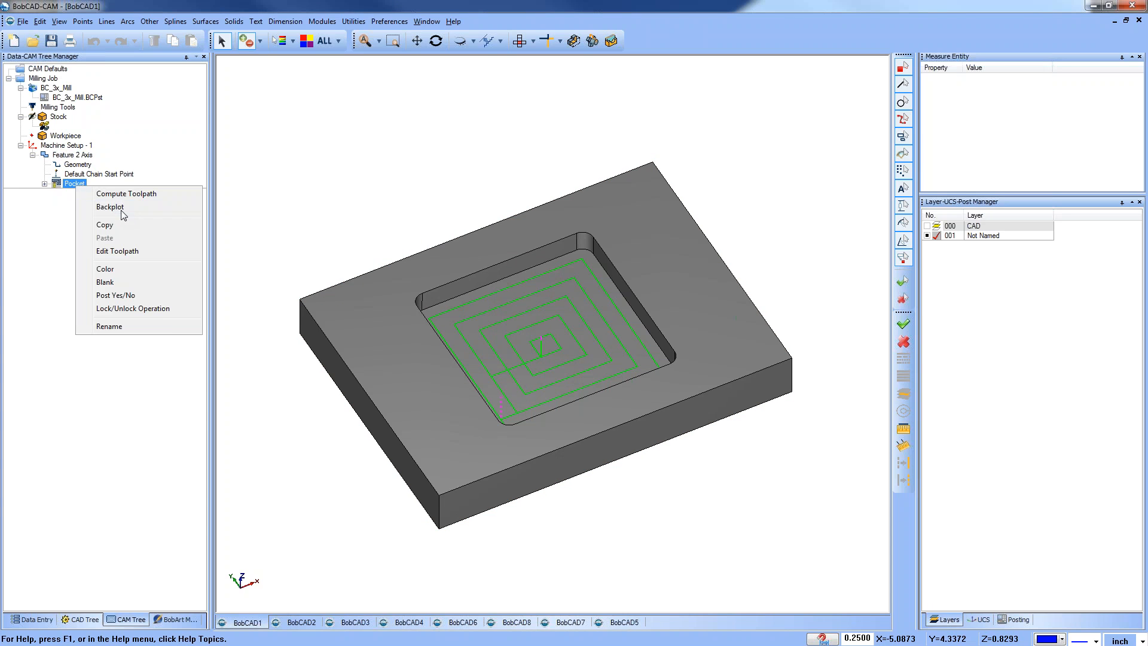
click(120, 210)
click(141, 109)
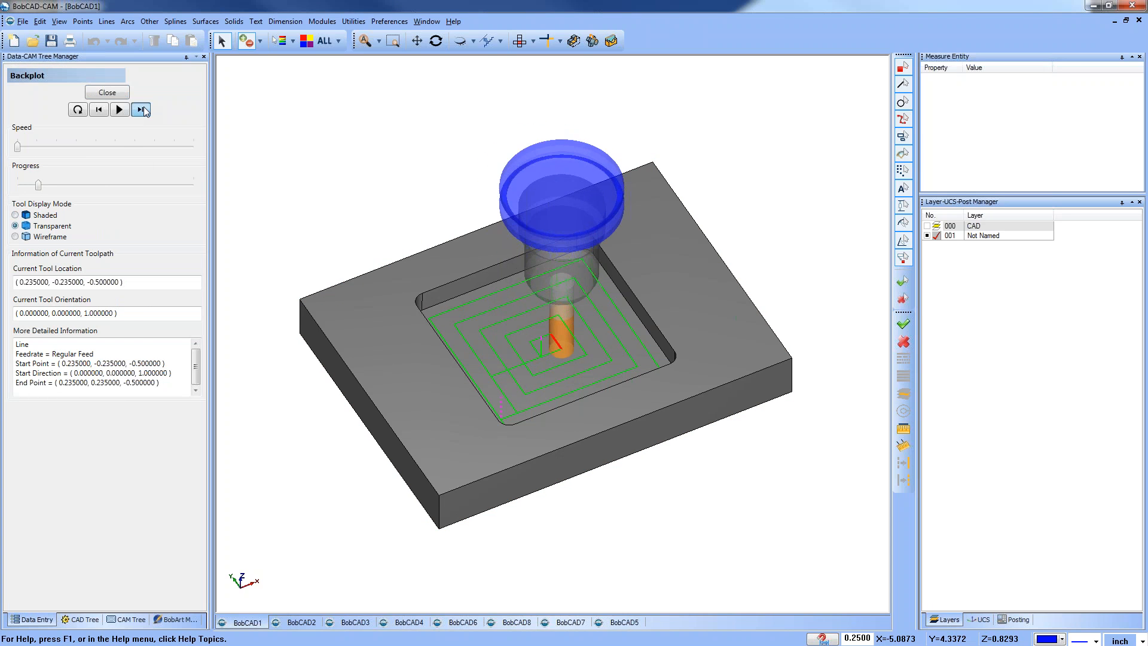
click(108, 93)
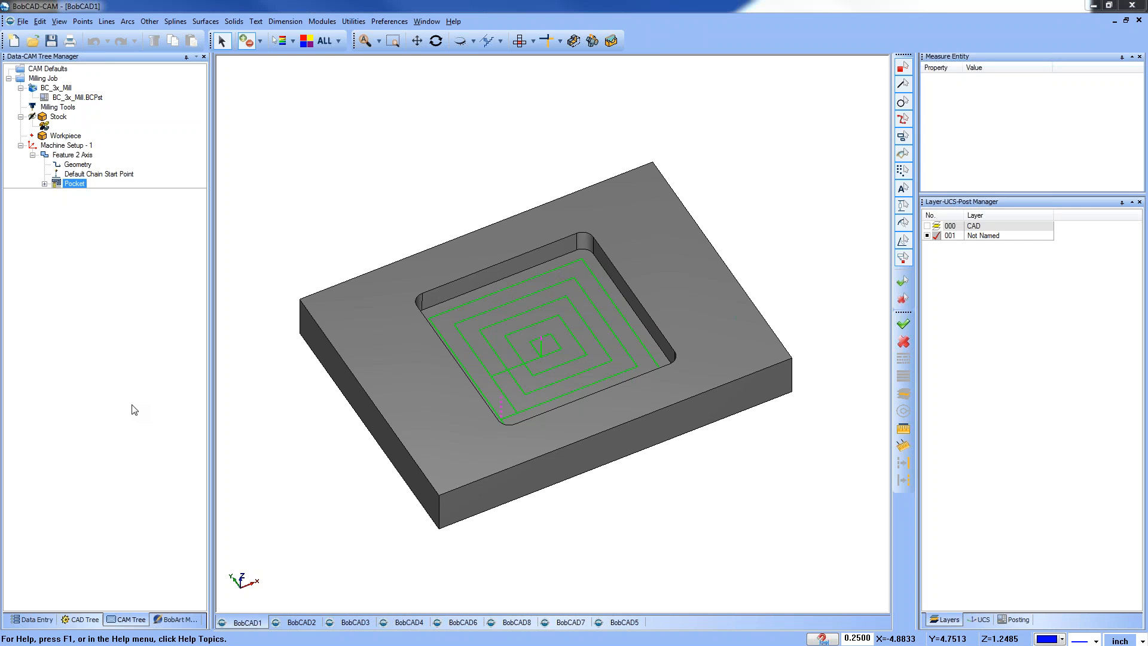
In the BobCAD2 part, create a milling job for the BC_3x_Mill machine with bounding-box stock taken automatically from the workspace.
click(294, 624)
click(258, 623)
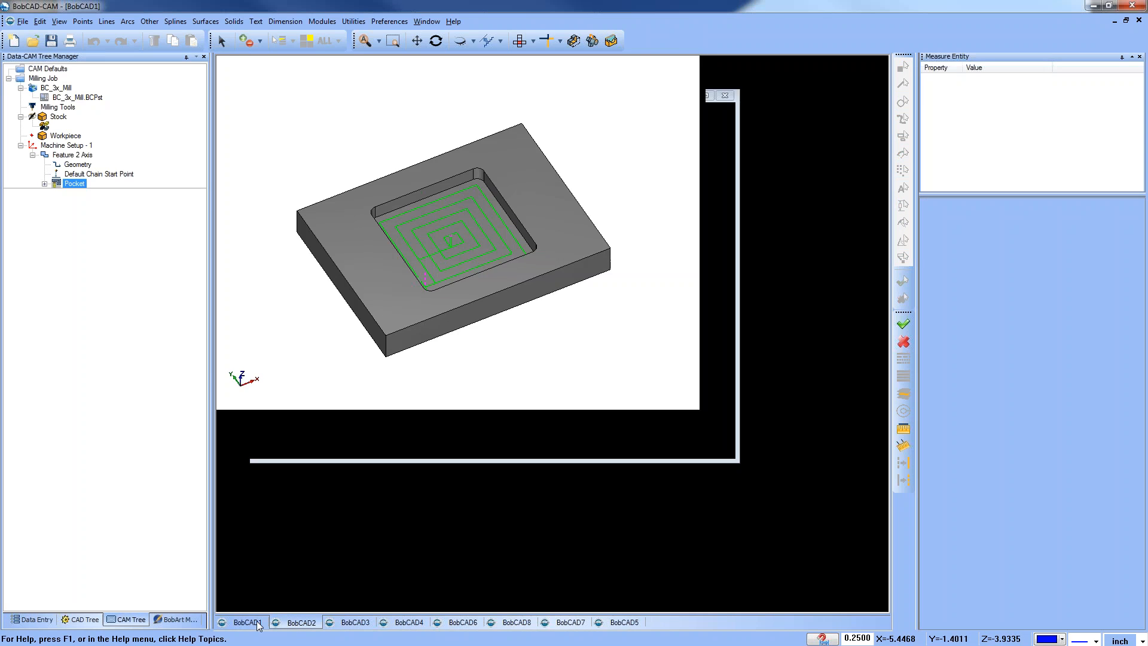
click(301, 624)
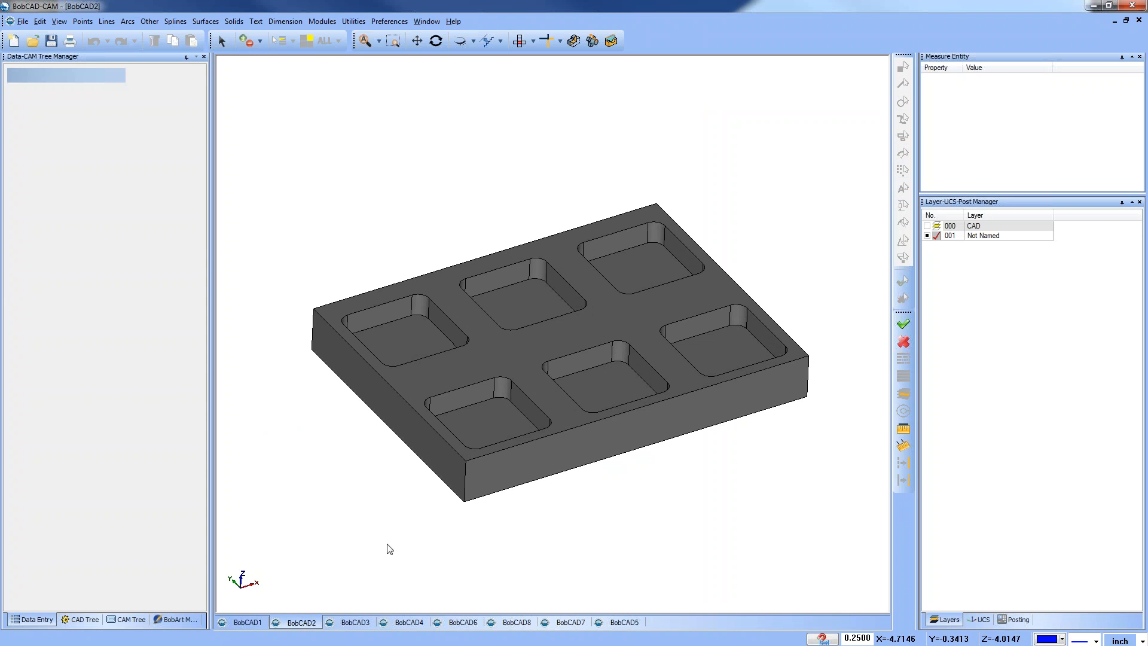
click(141, 621)
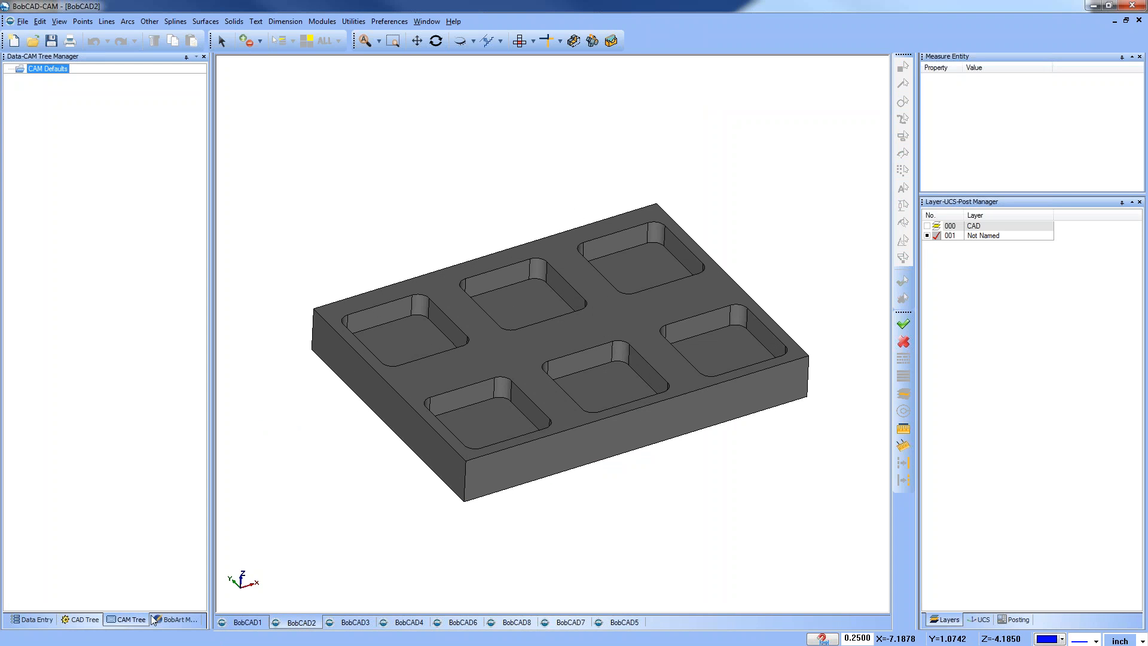
right_click(39, 70)
click(59, 79)
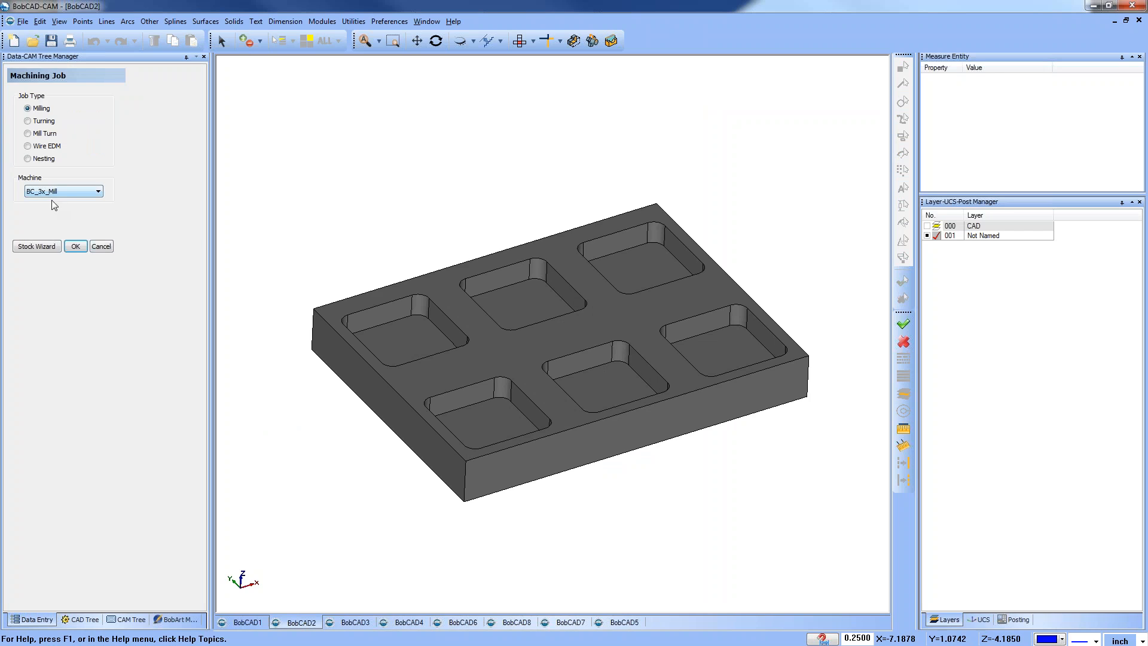
click(38, 245)
click(81, 199)
click(81, 229)
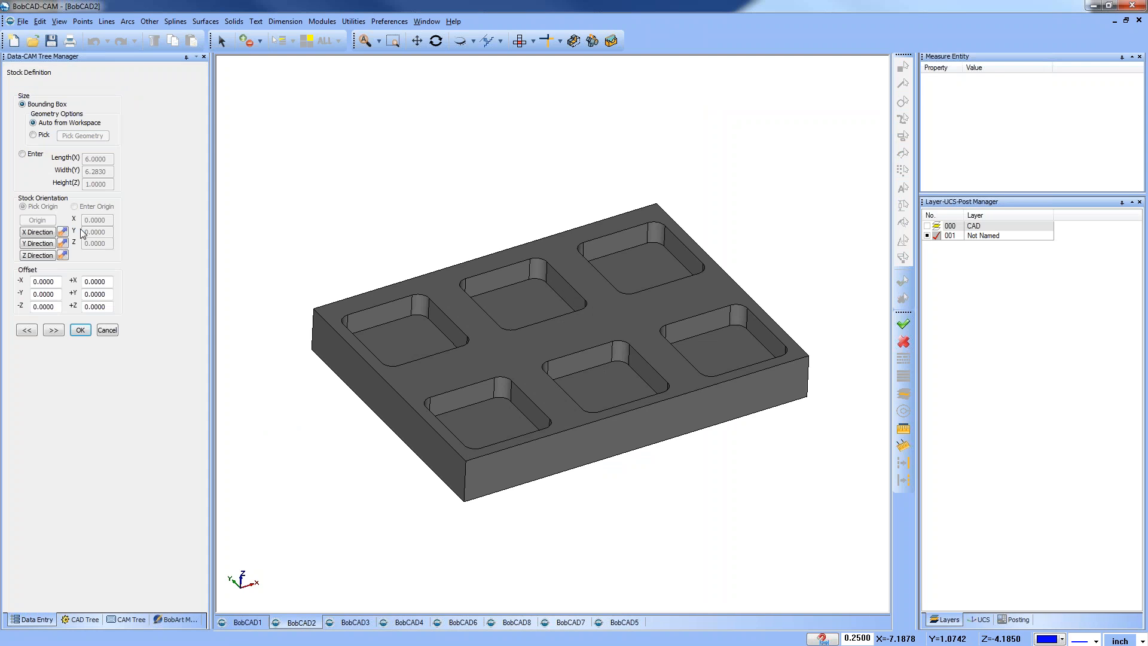
click(52, 330)
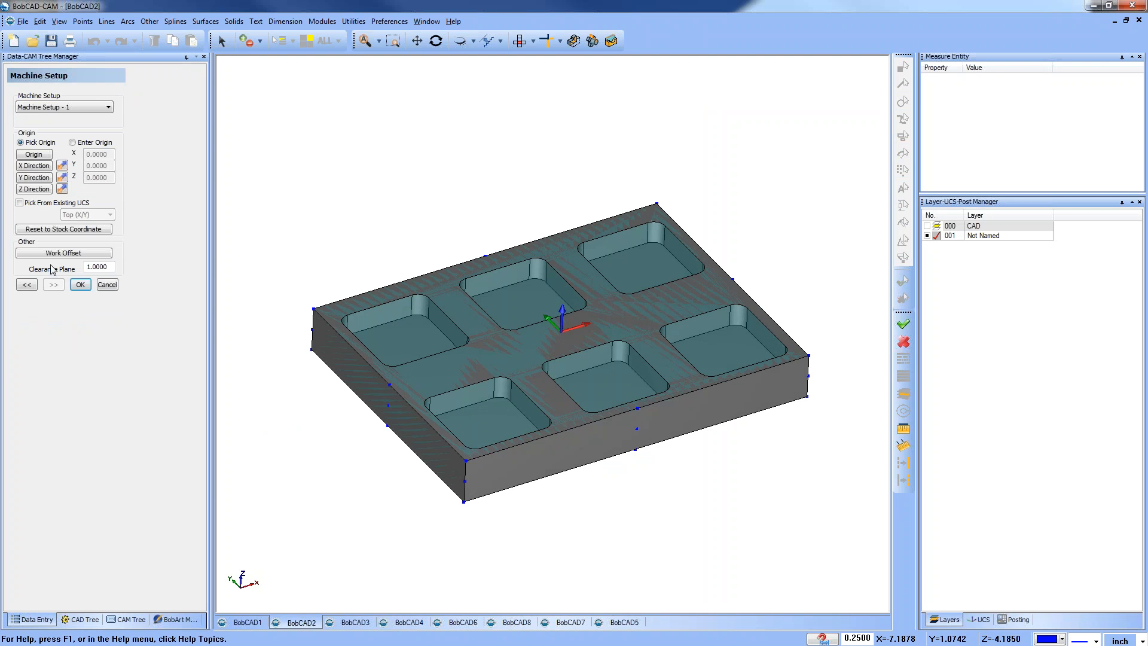
Place the Machine Setup - 1 origin on the stock's top back-left corner and complete the job setup.
click(34, 155)
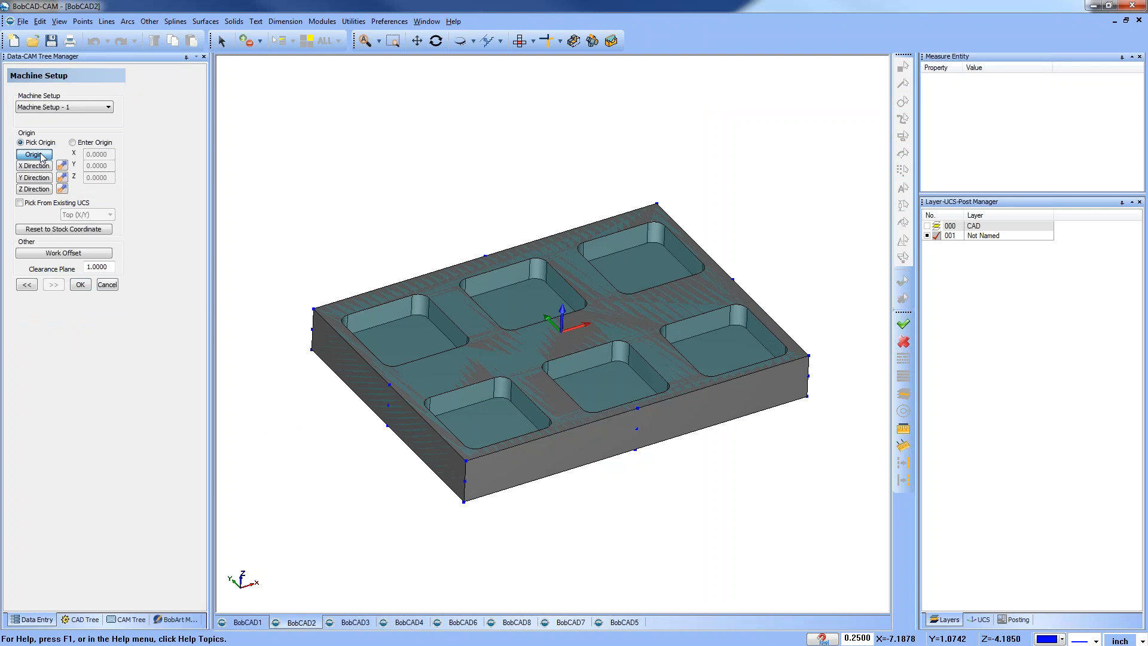
click(314, 309)
click(81, 284)
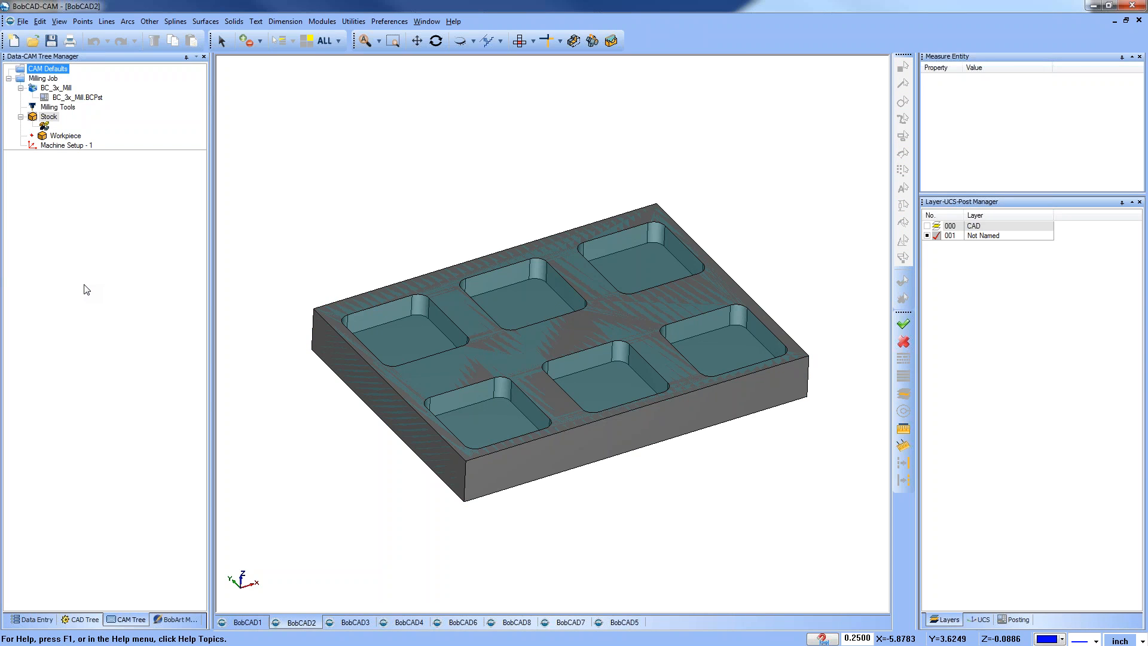
right_click(69, 146)
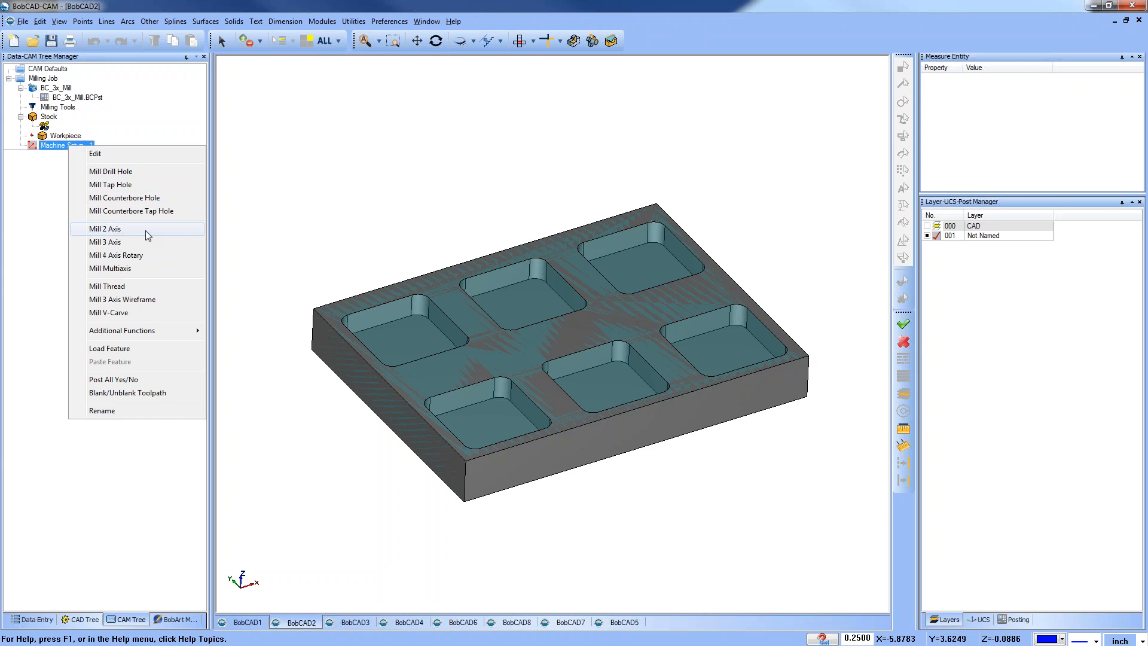
click(304, 207)
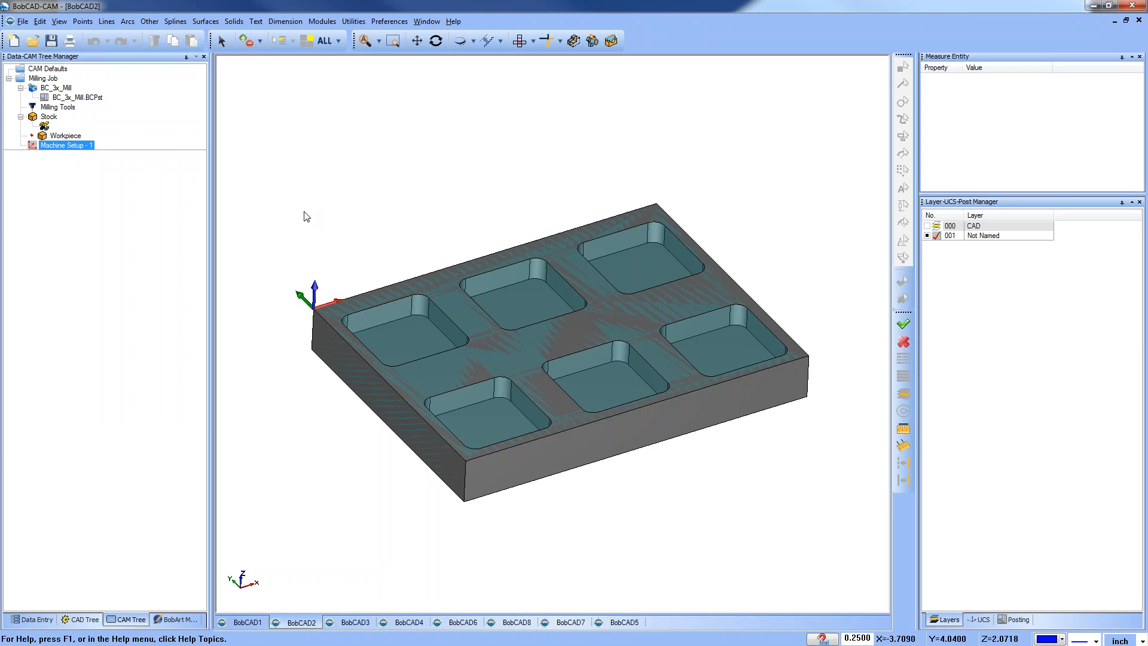
Copy the 2-axis feature from the BobCAD1 part and paste it under Machine Setup - 1 in BobCAD2.
click(247, 623)
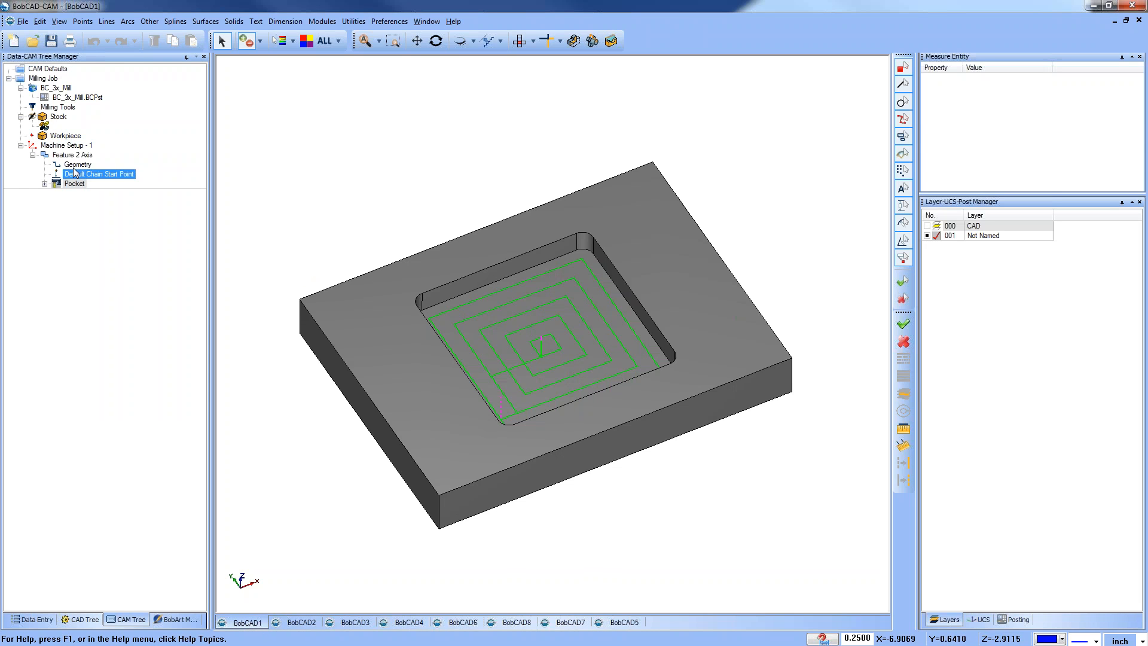
click(72, 156)
right_click(72, 159)
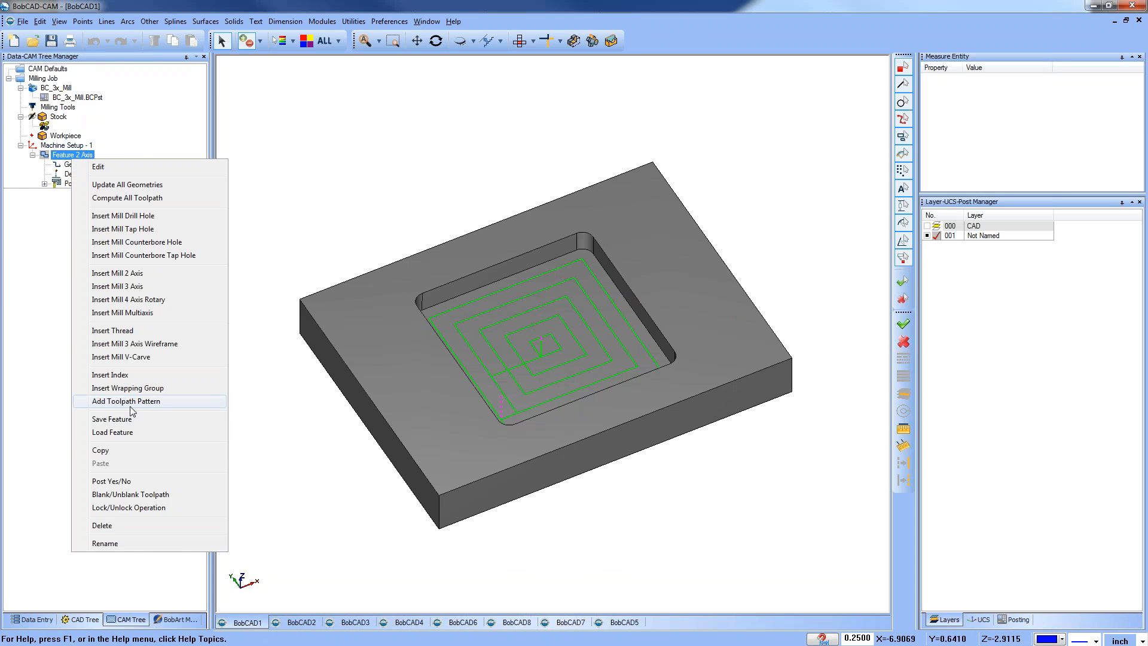
click(102, 453)
click(302, 623)
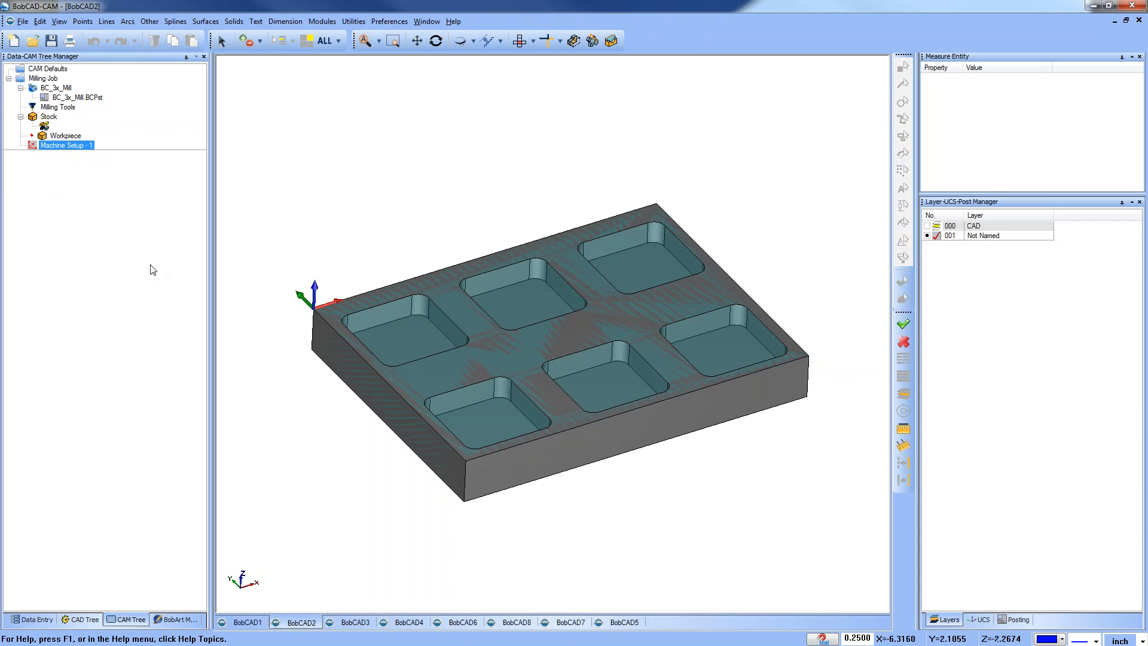
right_click(62, 148)
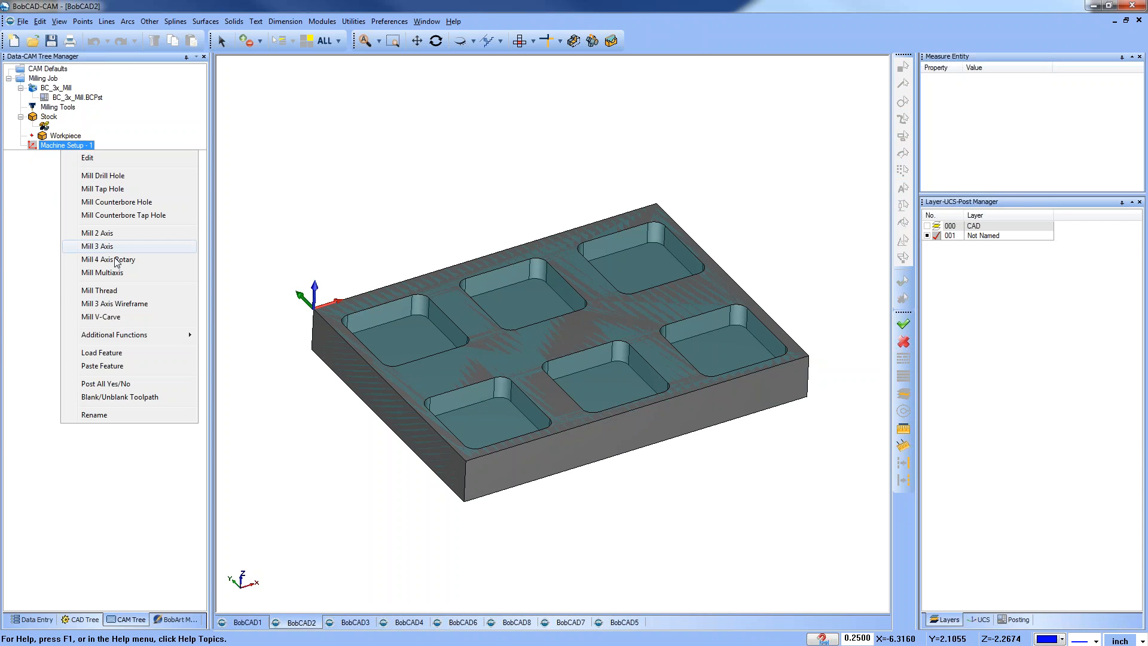
click(121, 371)
click(598, 354)
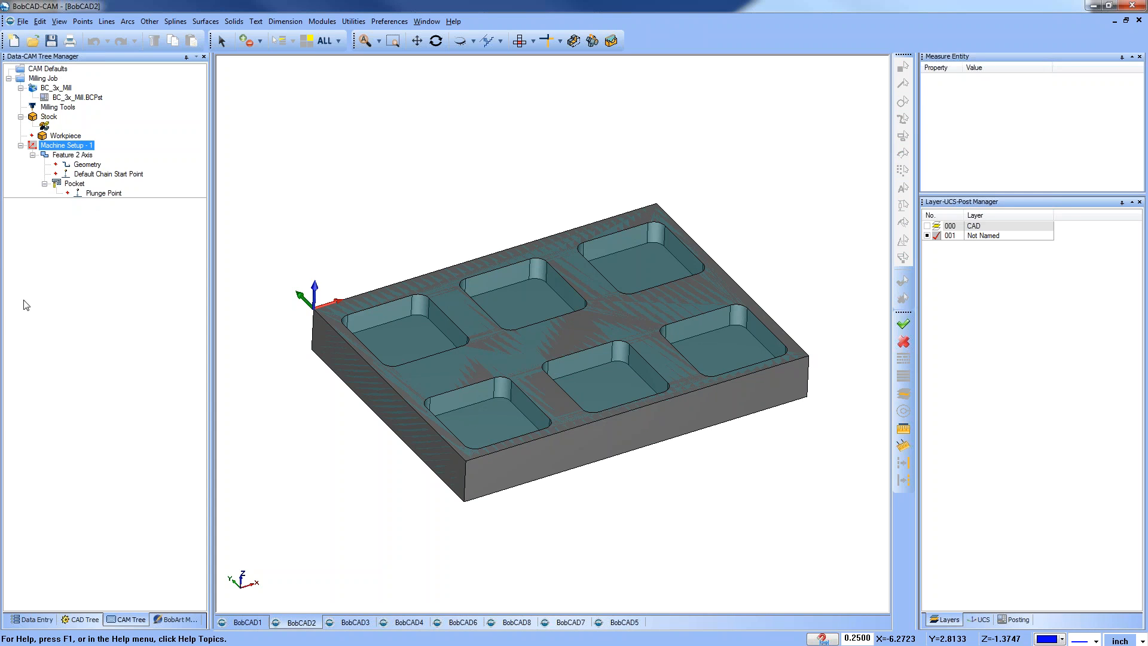
Assign the floor faces of all six pockets as the pasted feature's geometry.
right_click(87, 165)
click(120, 174)
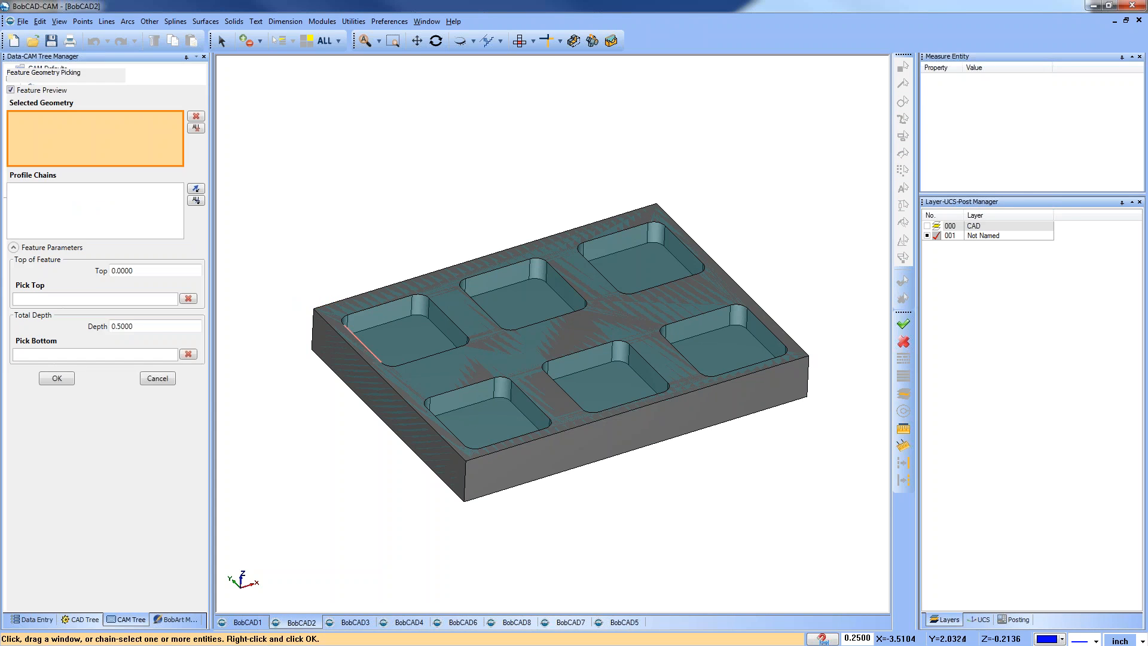
click(476, 409)
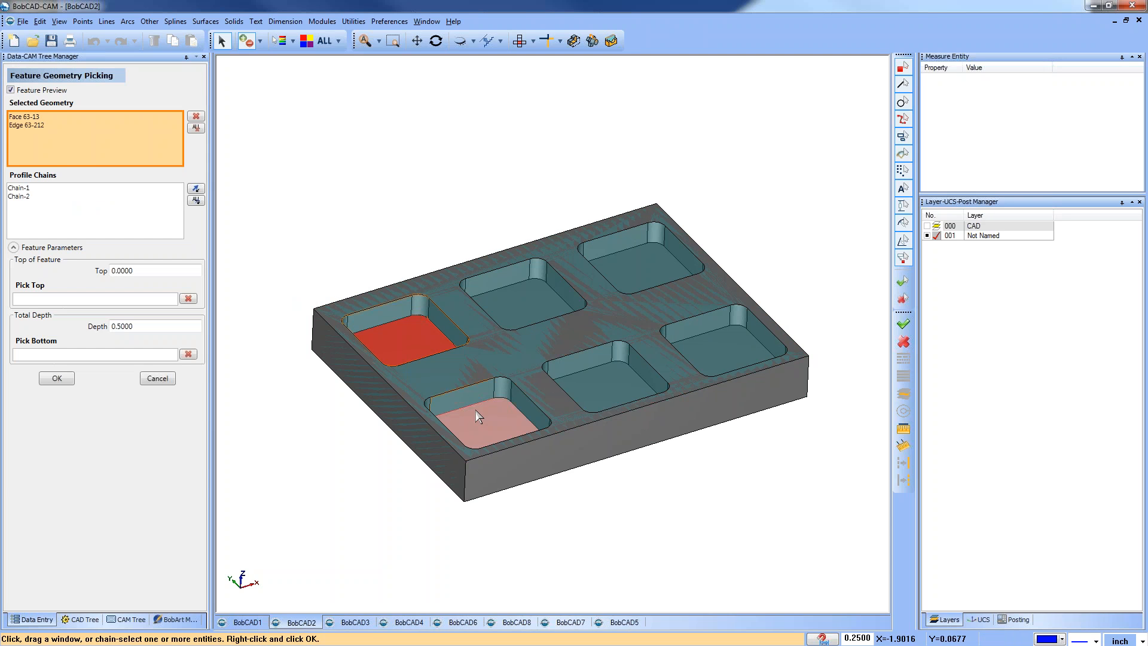
click(536, 284)
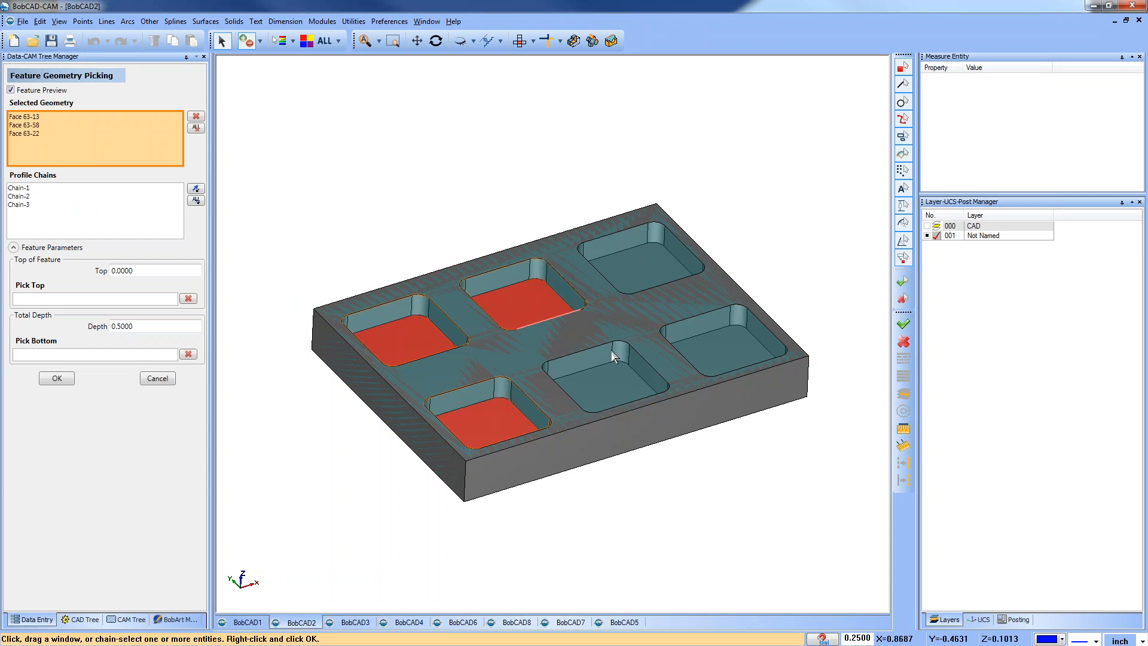
click(601, 378)
click(652, 259)
click(723, 336)
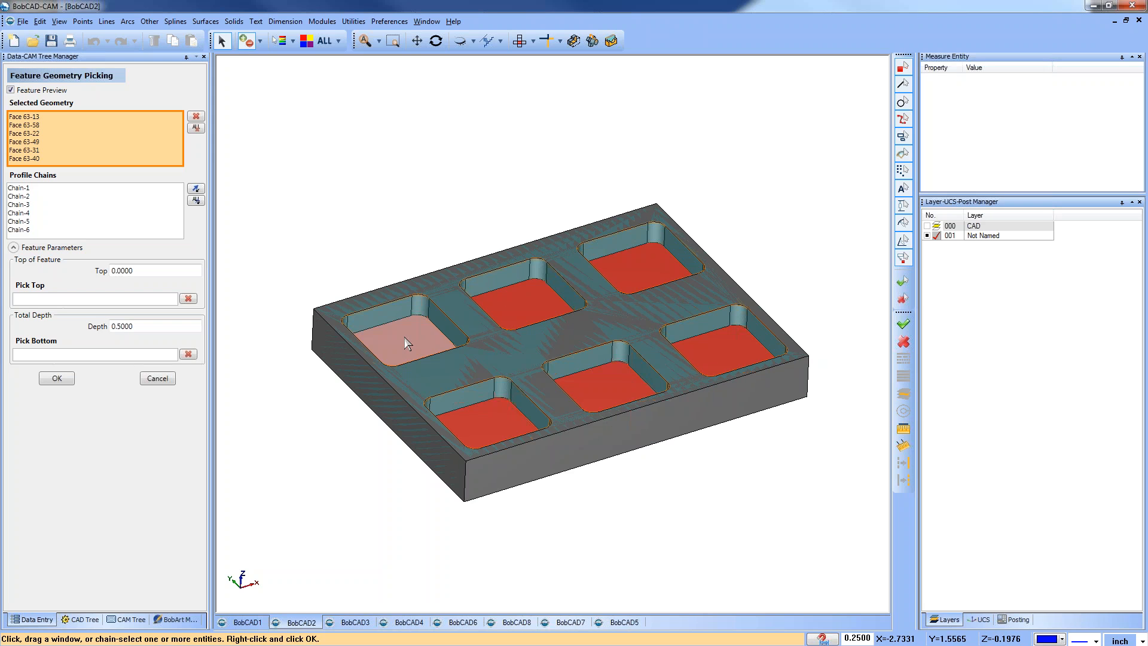
click(58, 379)
Compute the Pocket operation's toolpath for the six pockets.
click(74, 183)
right_click(74, 183)
click(113, 191)
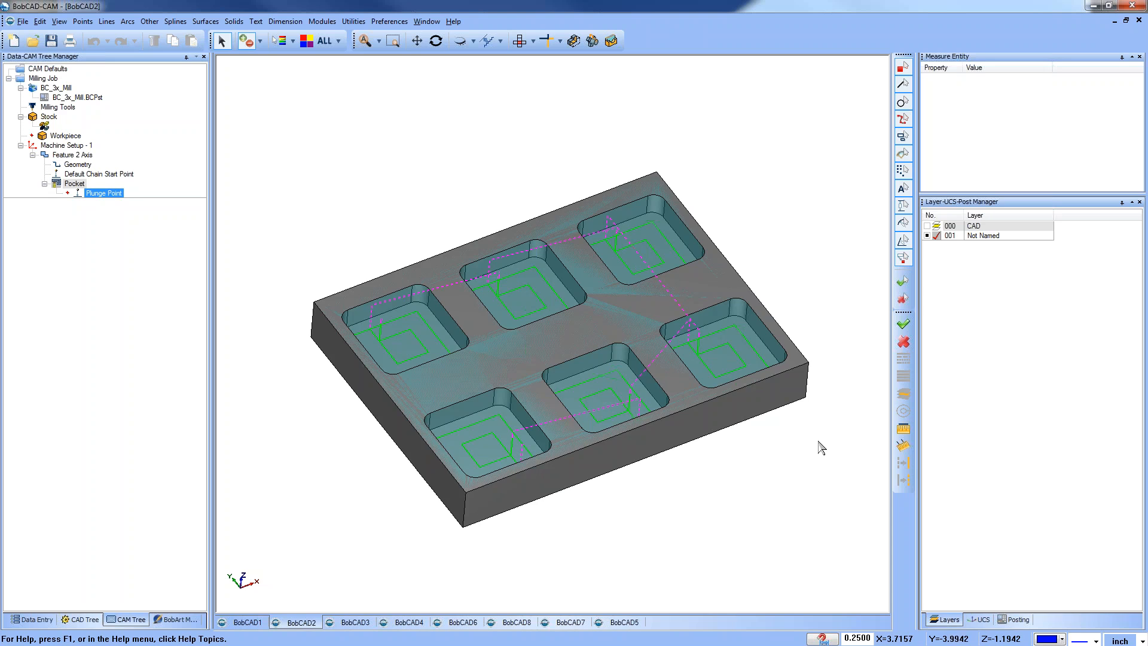
Compare with the original single-pocket toolpath in BobCAD1 and return to the BobCAD2 part.
click(254, 623)
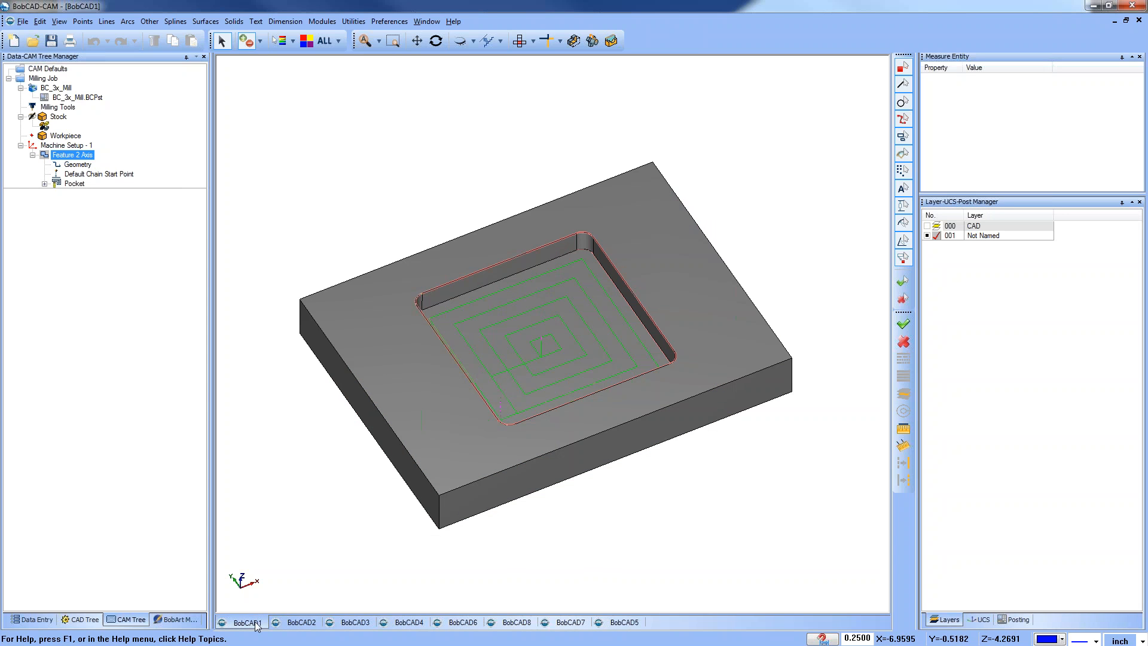
middle_drag(299, 553, 307, 512)
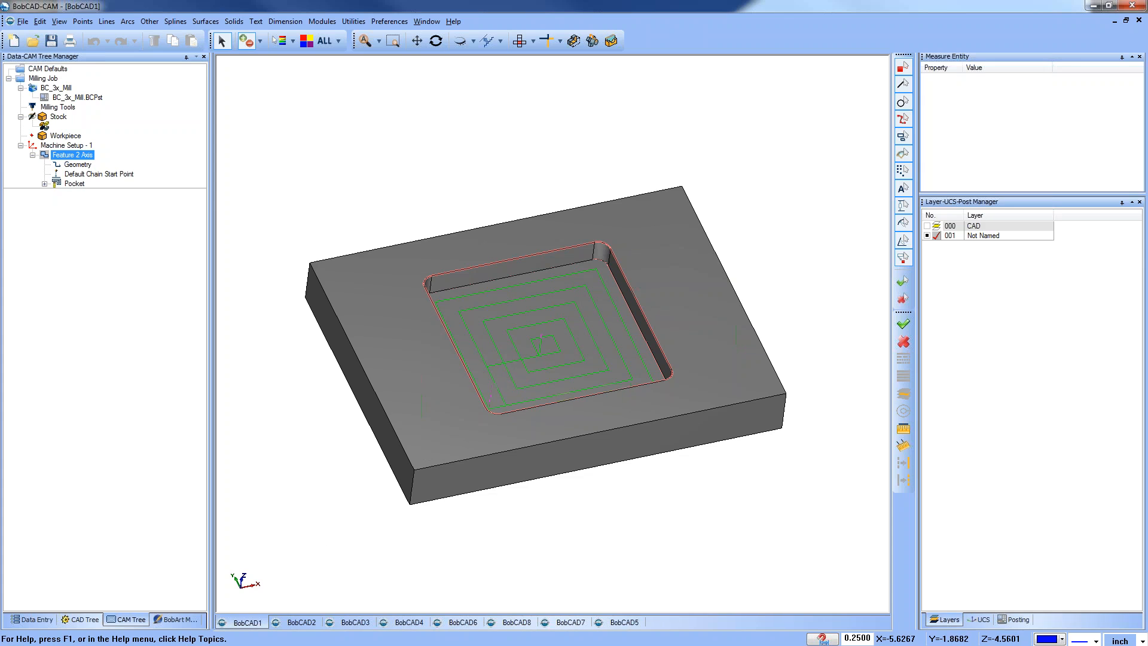
click(297, 624)
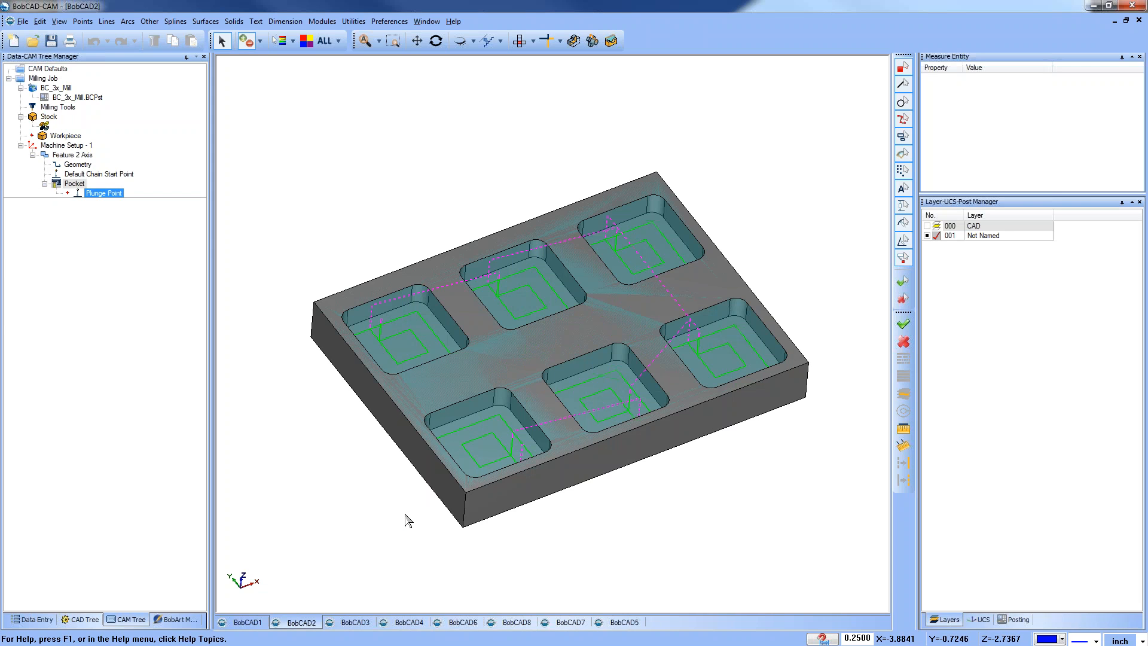
Review the pattern settings carried over to the 2-axis feature in BobCAD2 and close the wizard.
click(71, 156)
right_click(72, 158)
click(109, 167)
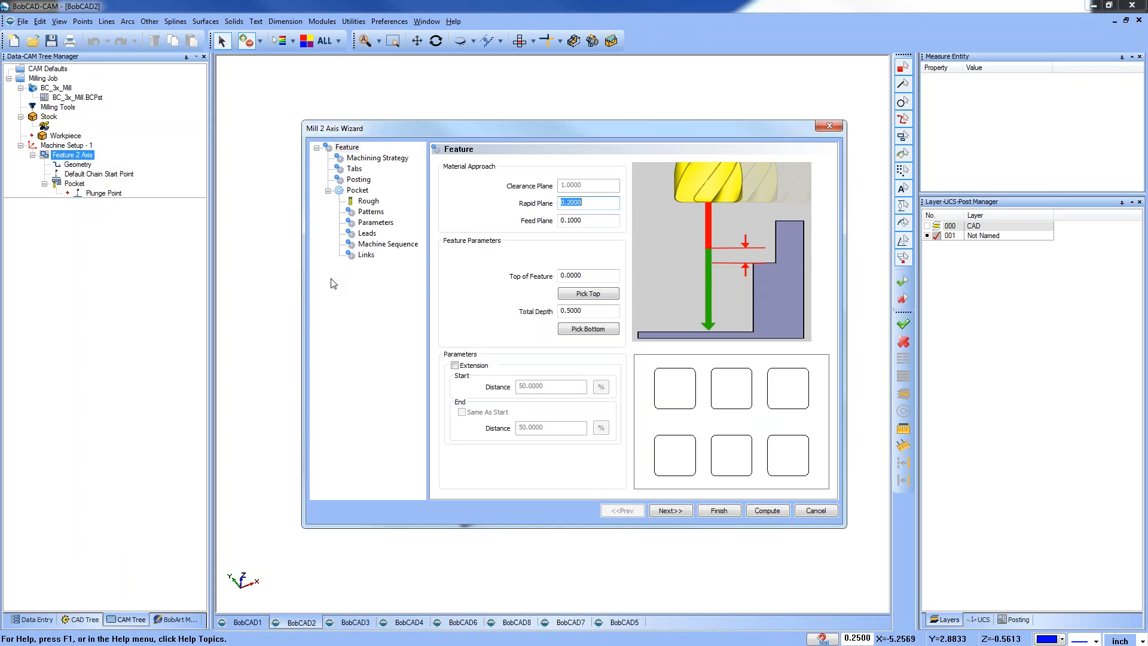
click(370, 213)
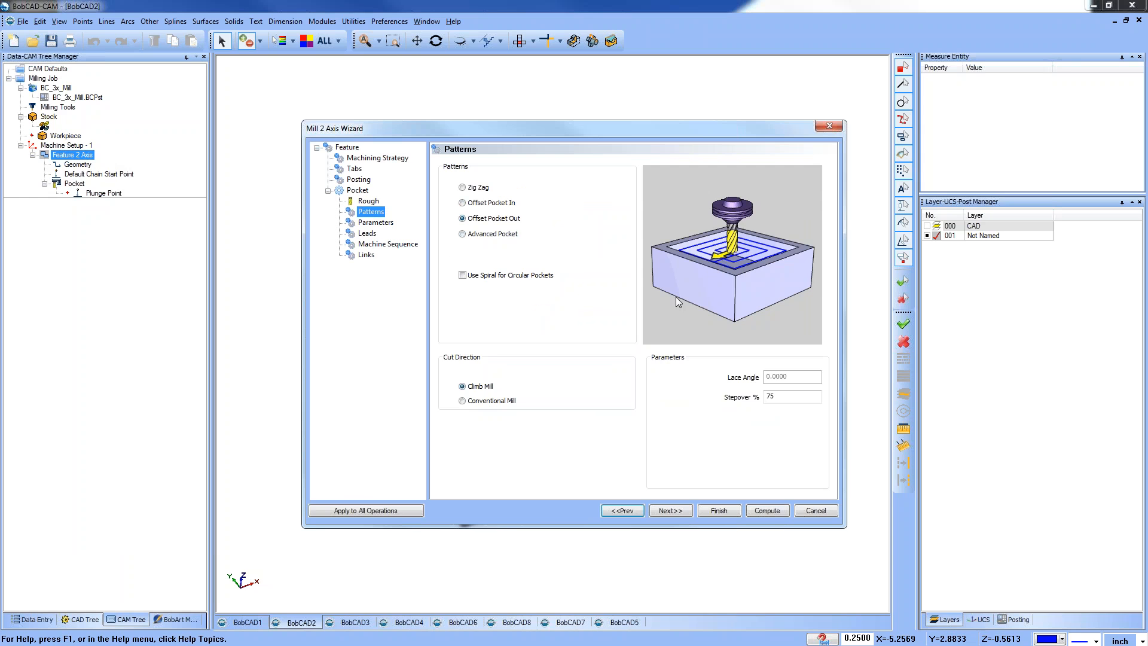
click(718, 511)
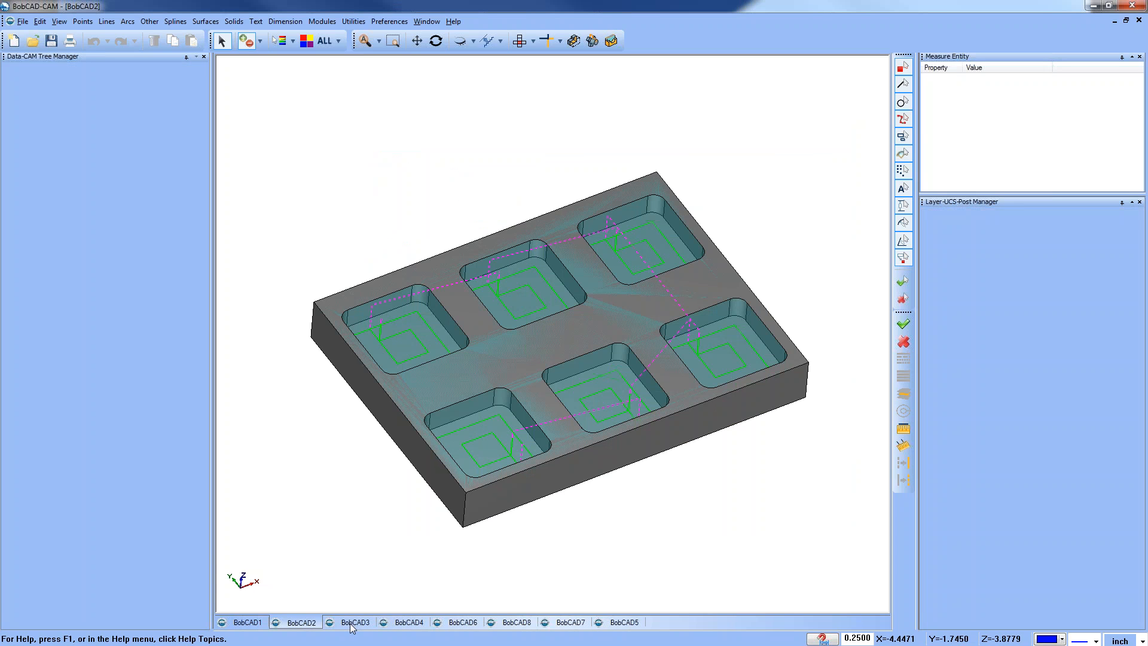
Switch to the BobCAD3 part and start a new milling job on the BC_3x_Mill machine.
click(354, 623)
mouse_move(556, 374)
middle_down()
mouse_move(551, 413)
mouse_move(551, 385)
middle_up()
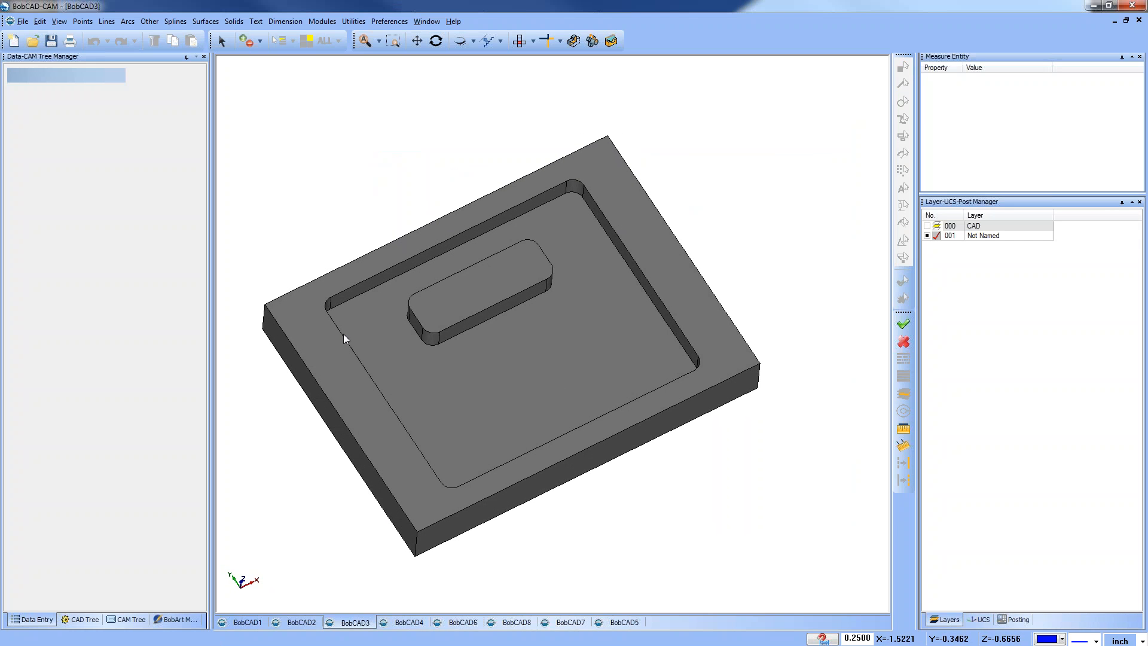
click(129, 618)
scroll(482, 389, down, 2)
middle_drag(501, 451, 507, 435)
right_click(58, 72)
click(89, 82)
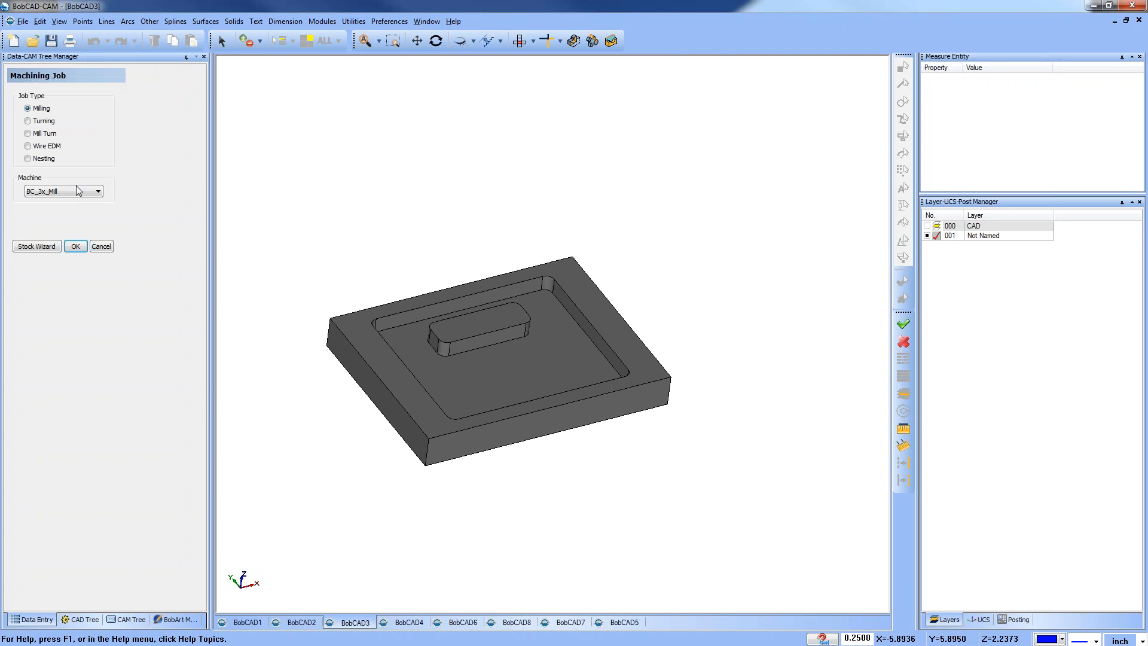
Define rectangular stock and place the Machine Setup - 1 origin at the stock's top corner at X -4, Y 3, Z 0.
click(84, 248)
click(83, 195)
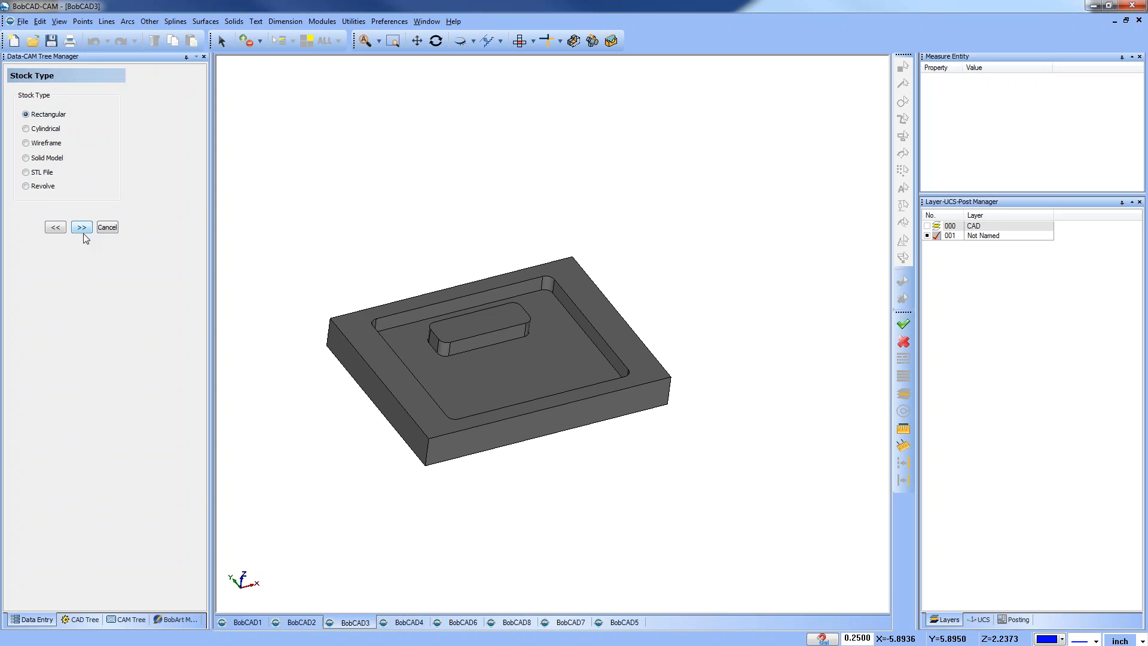
click(85, 230)
click(53, 331)
click(34, 154)
click(380, 378)
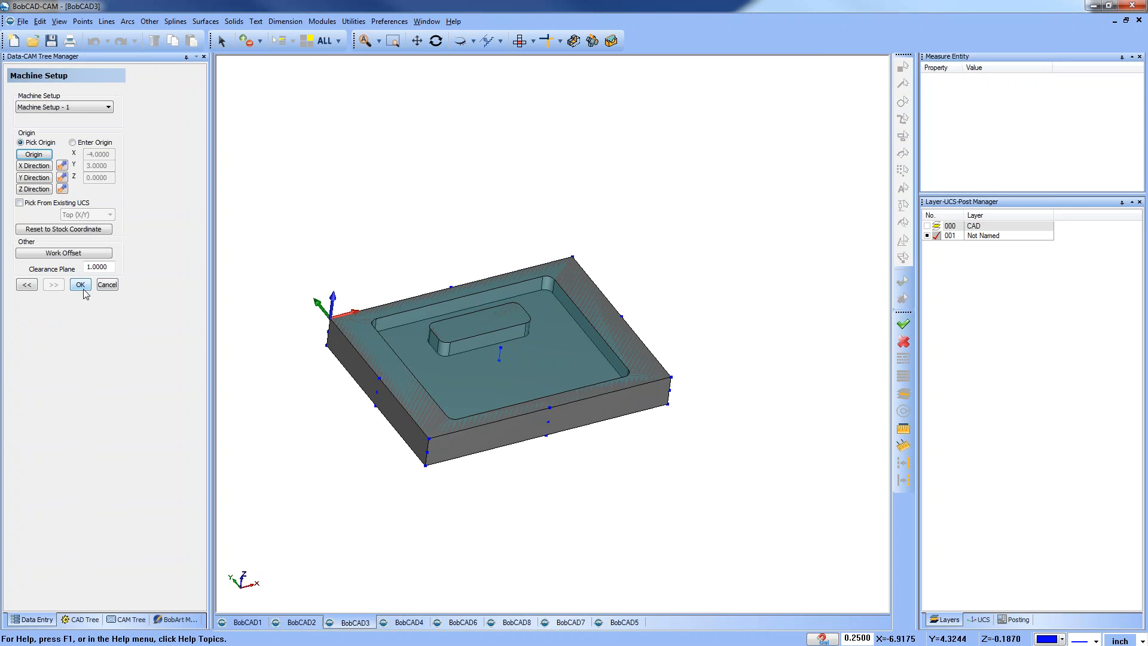
click(80, 285)
Paste the copied 2-axis pocket feature into Machine Setup - 1, loading its Top of Feature and Depth values.
right_click(66, 150)
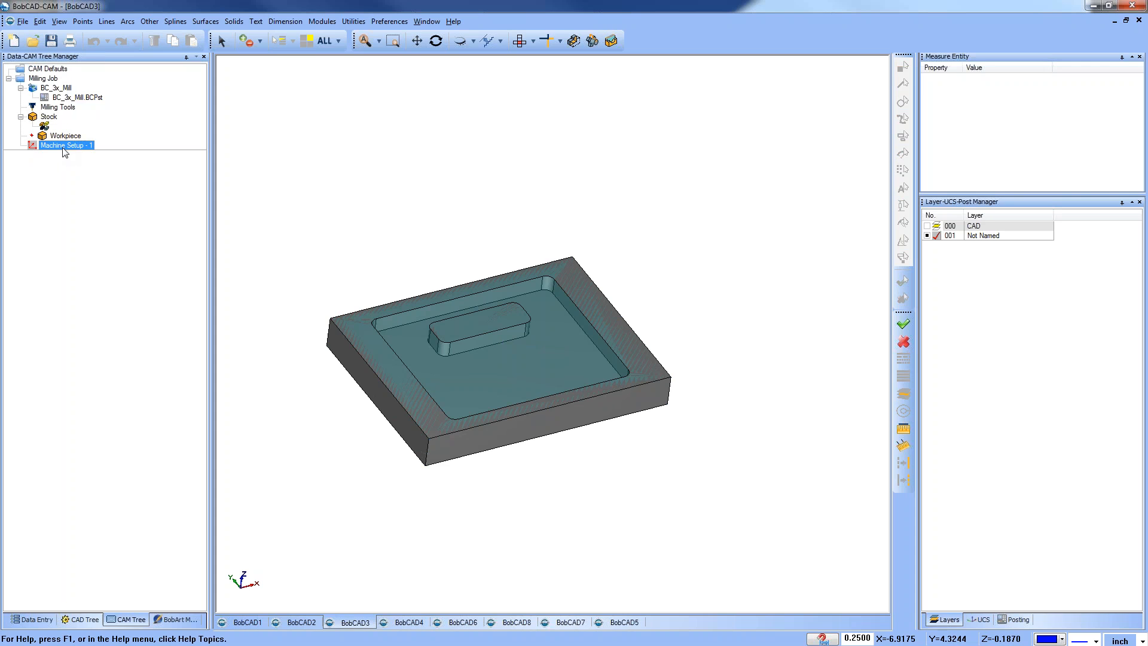
click(134, 367)
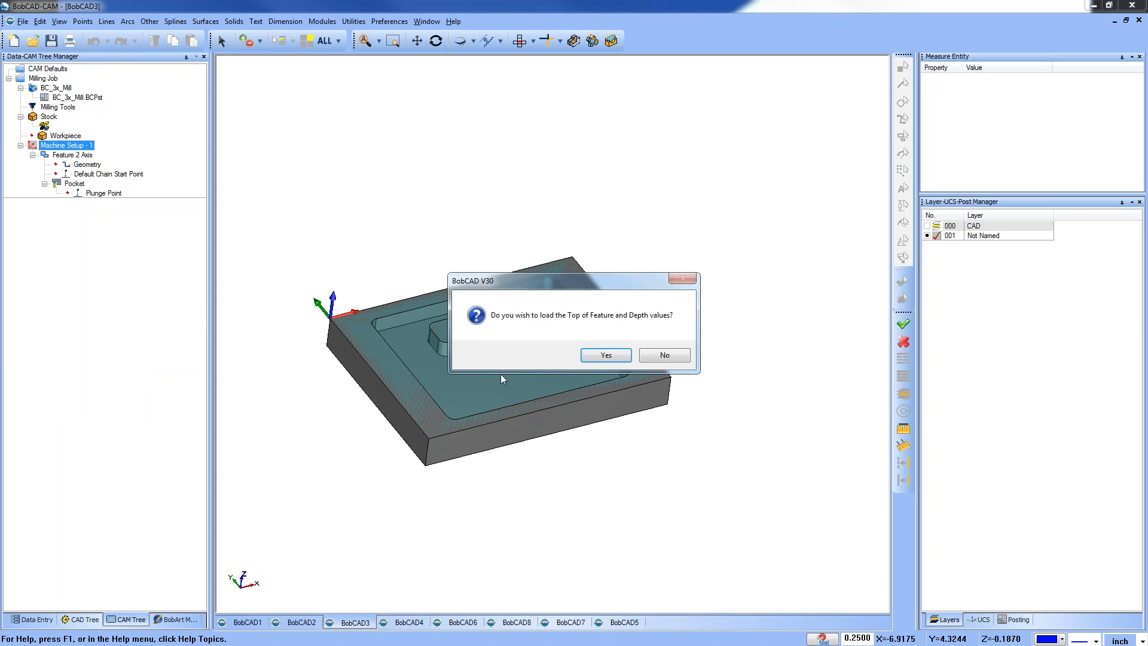
click(596, 356)
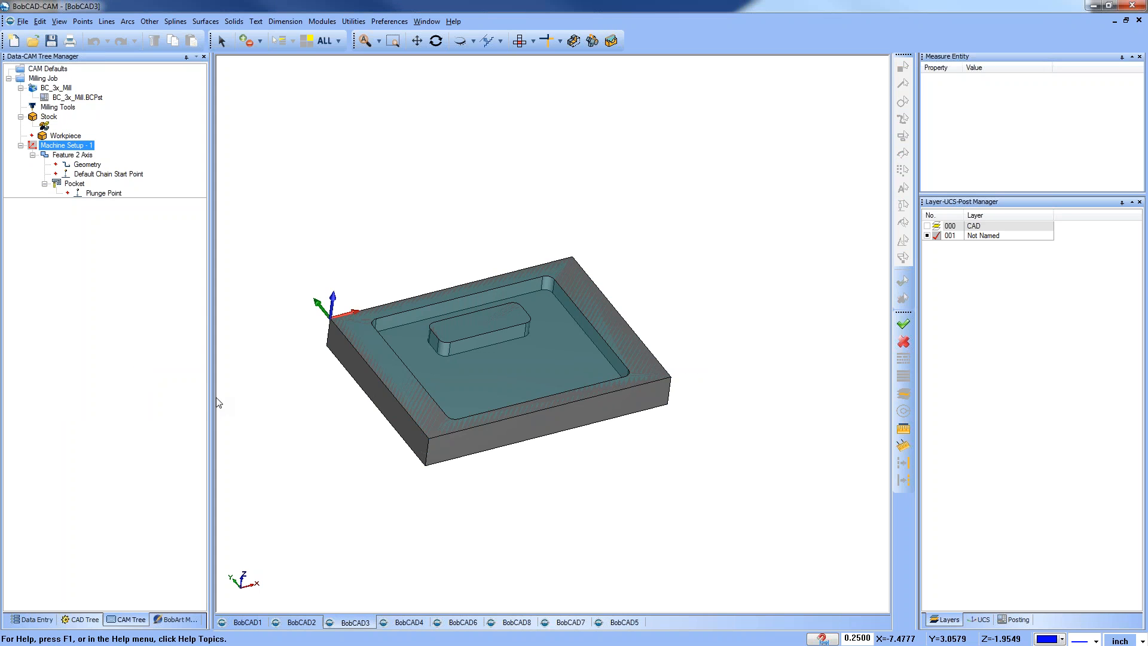
Assign the pocket floor face around the island as the feature's geometry.
click(88, 165)
right_click(88, 168)
click(113, 174)
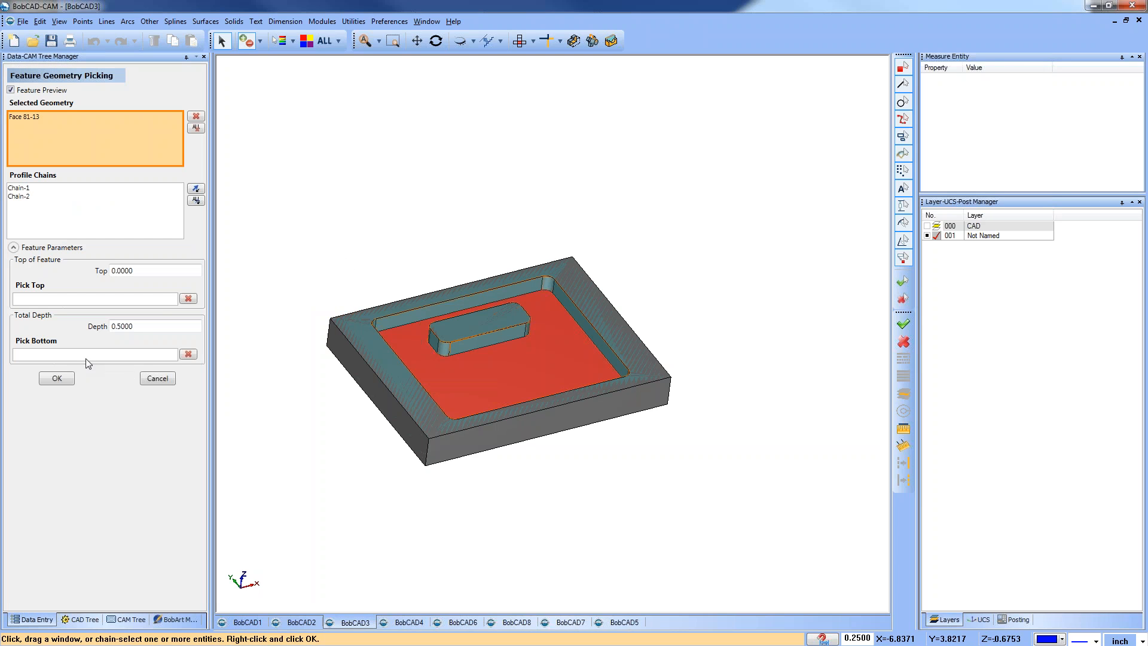
click(61, 378)
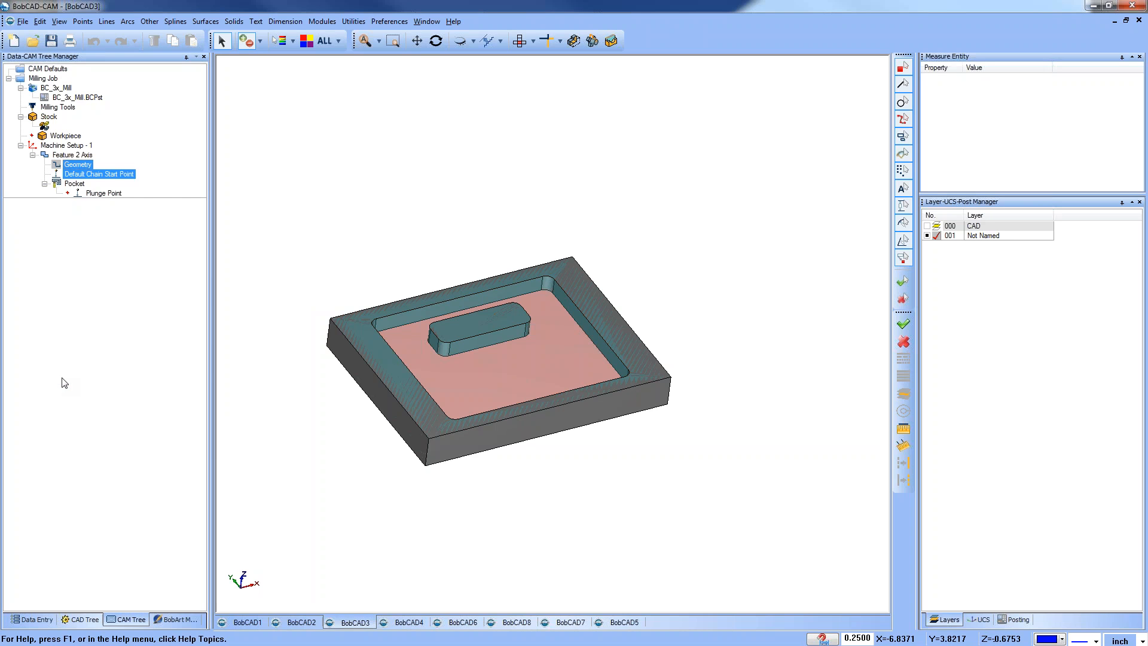
Compute the Pocket operation's toolpath for the pocket with the island.
click(75, 184)
right_click(73, 184)
click(102, 192)
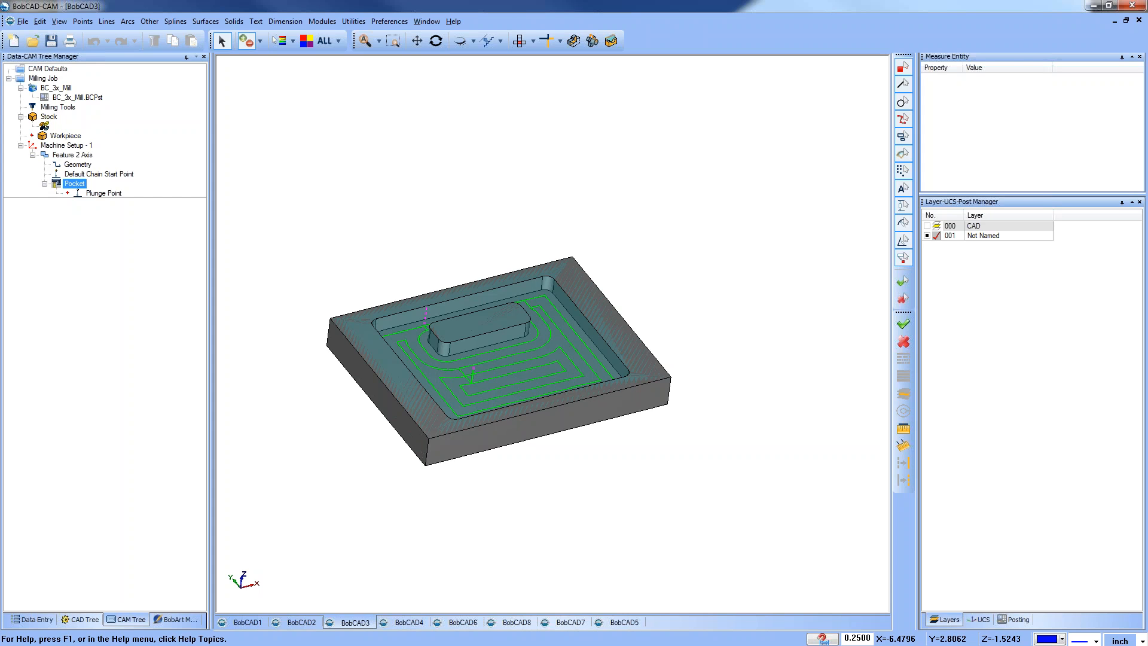
Open the 2-axis feature for editing and review the pocket's pattern, allowance and depth settings.
click(81, 156)
right_click(80, 158)
click(102, 164)
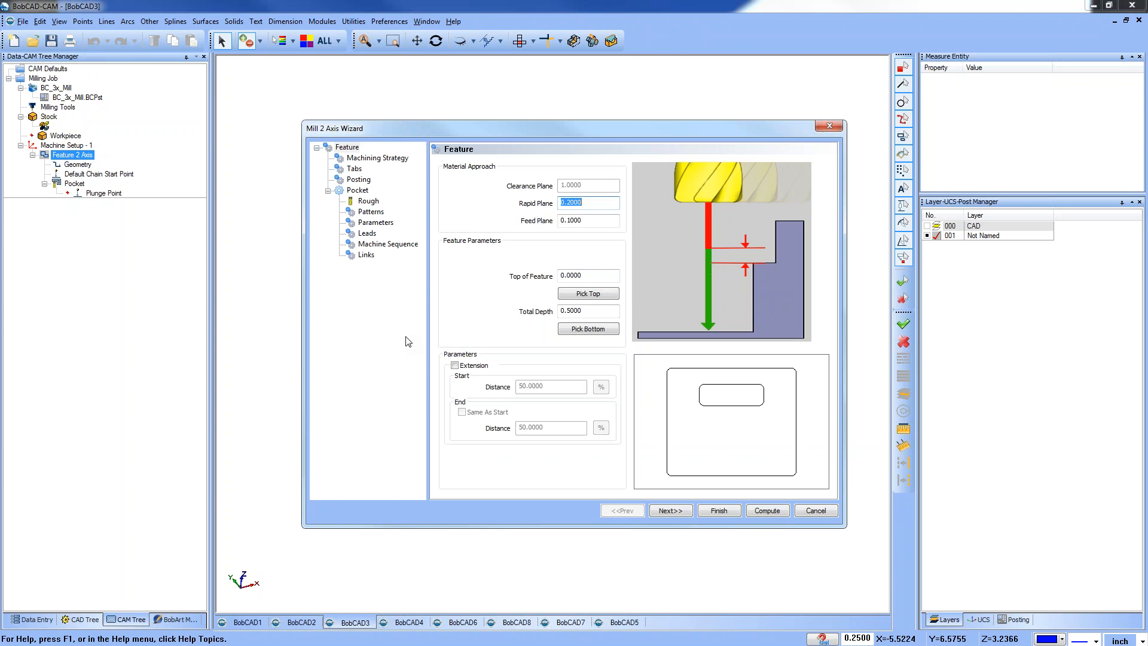
click(372, 213)
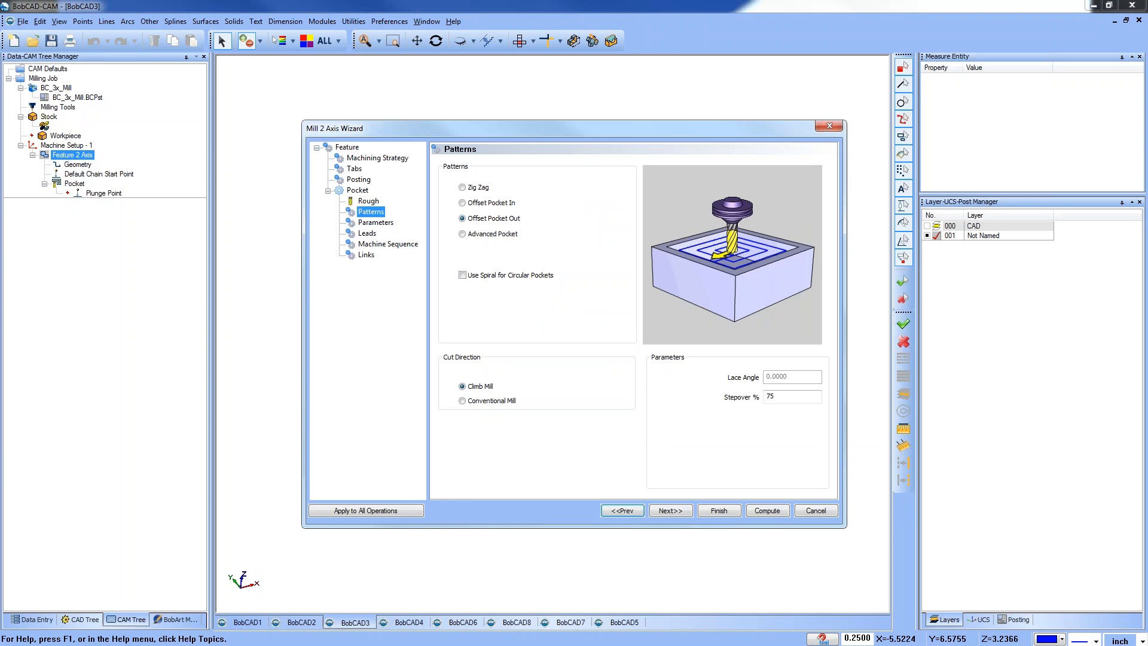
click(386, 227)
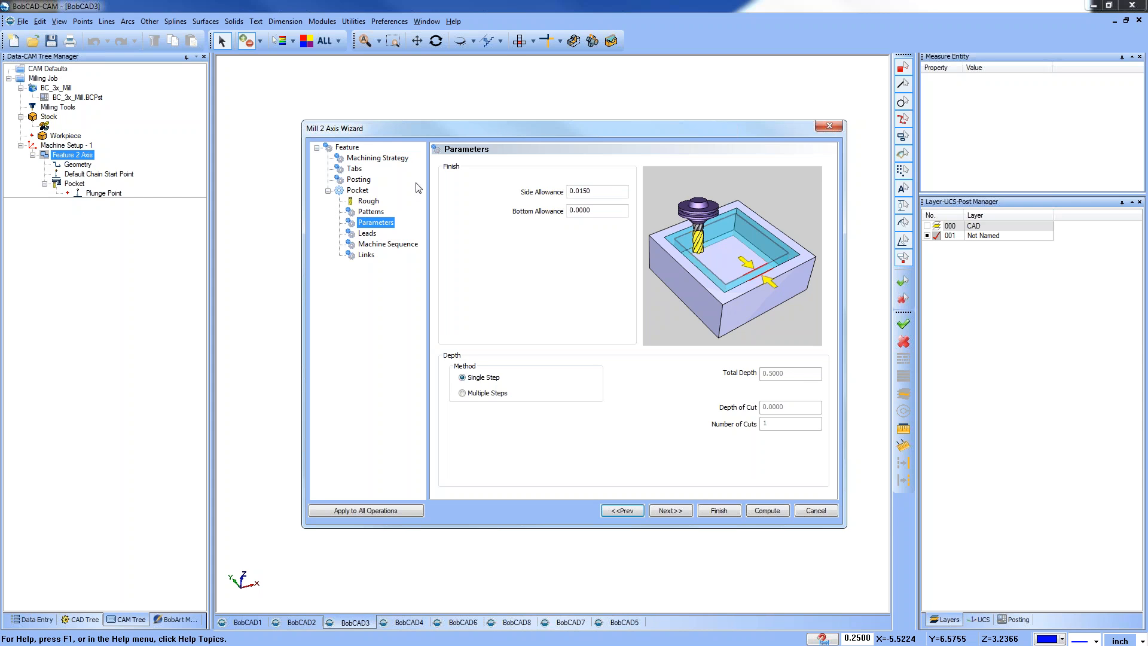
Add a Profile Finish operation to the feature's machining strategy and check its parameters and pattern settings.
click(377, 158)
click(670, 369)
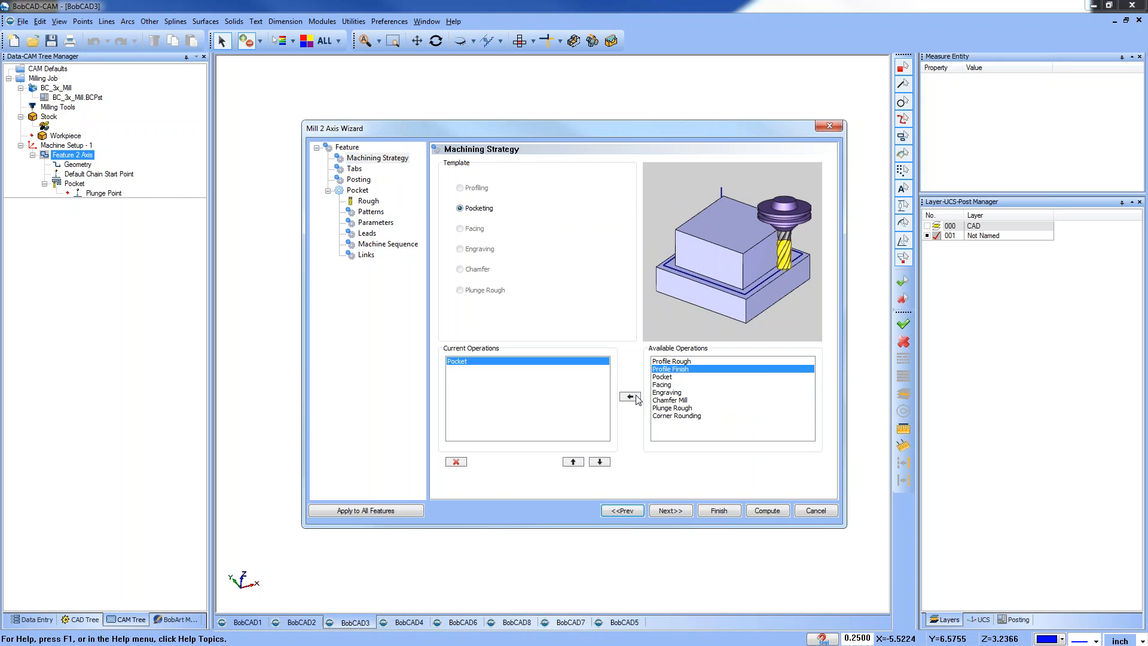
click(630, 397)
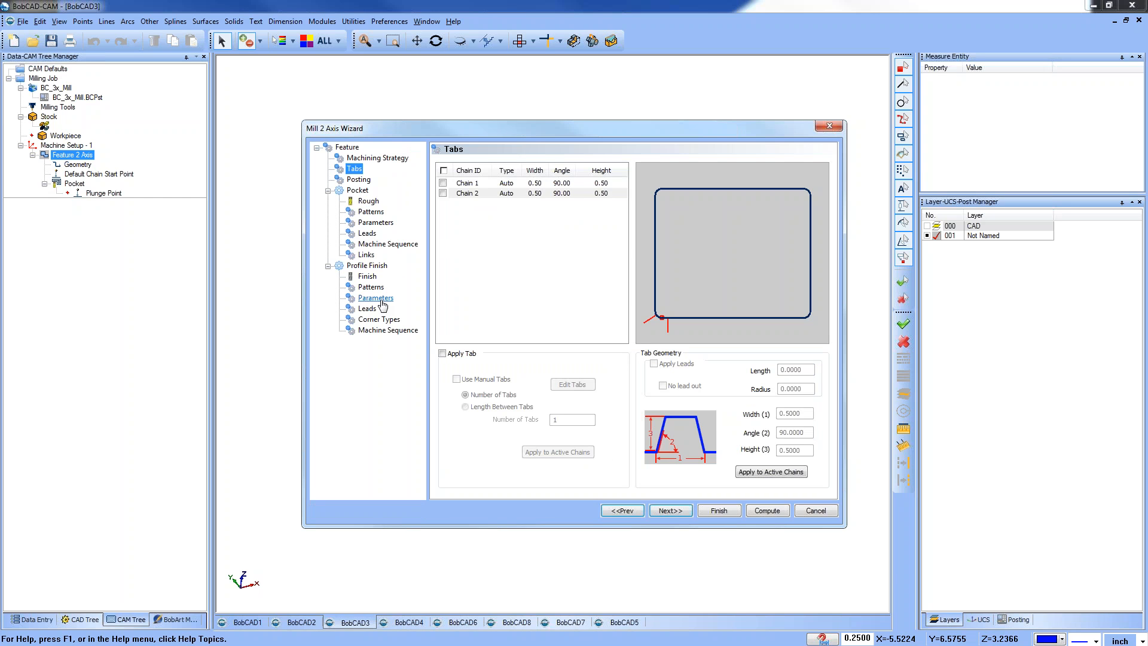
click(375, 298)
click(371, 287)
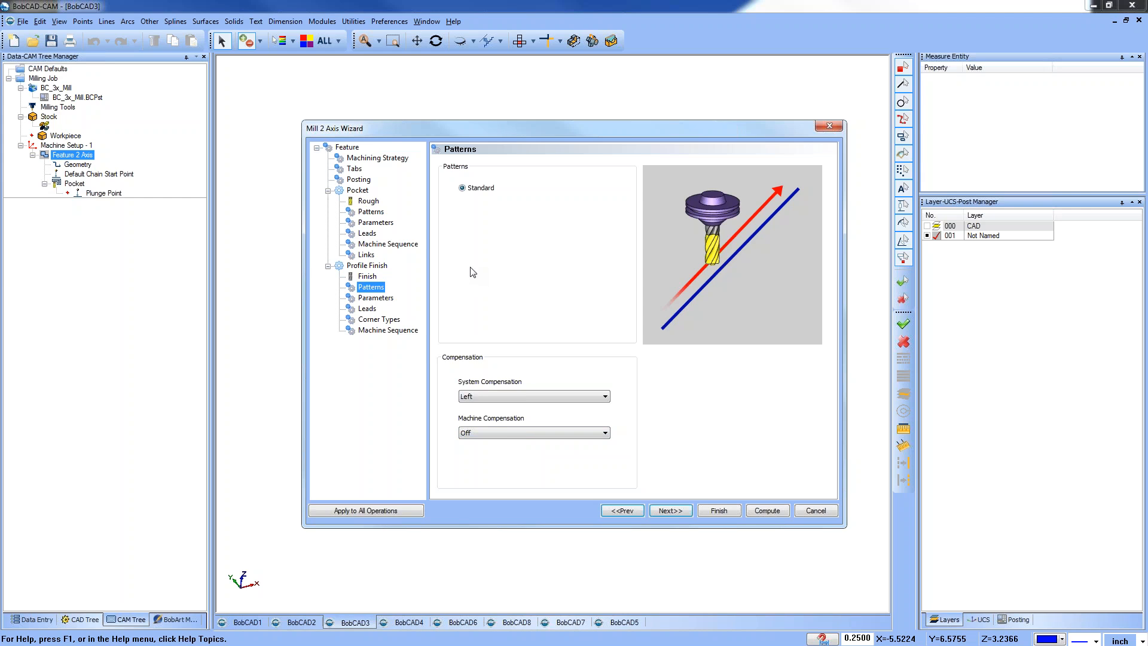
Review the work offset and rotary angle output options in the feature's posting settings.
click(361, 180)
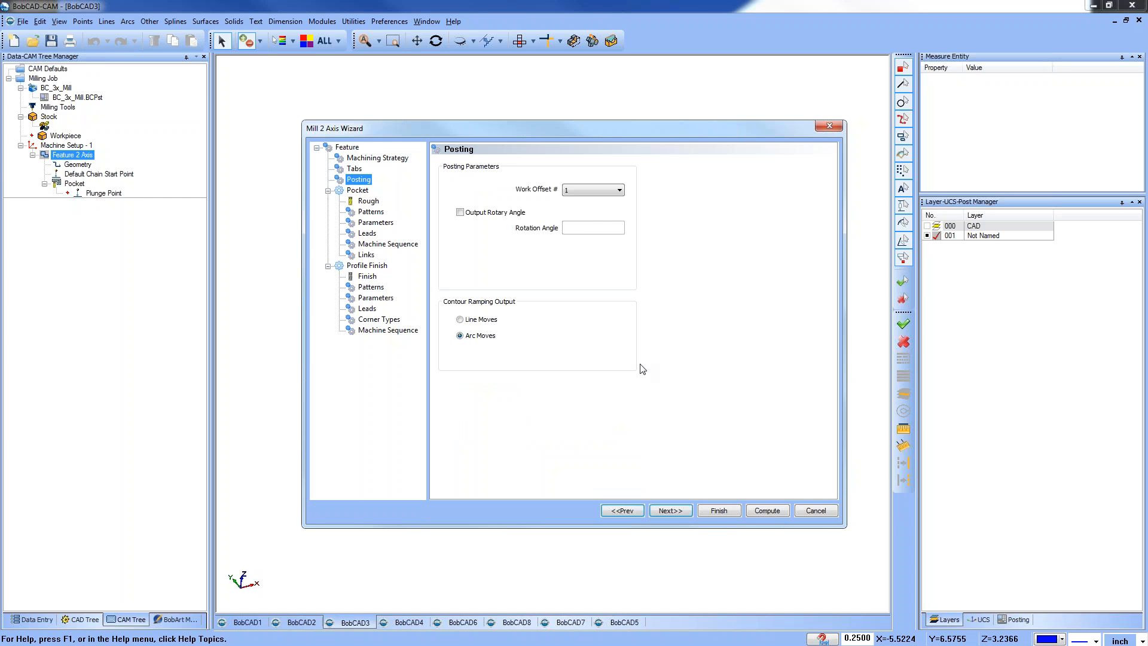
click(620, 191)
click(683, 200)
click(462, 212)
click(462, 212)
Remove the Profile Finish operation from the machining strategy and finish editing the feature.
click(372, 158)
click(456, 462)
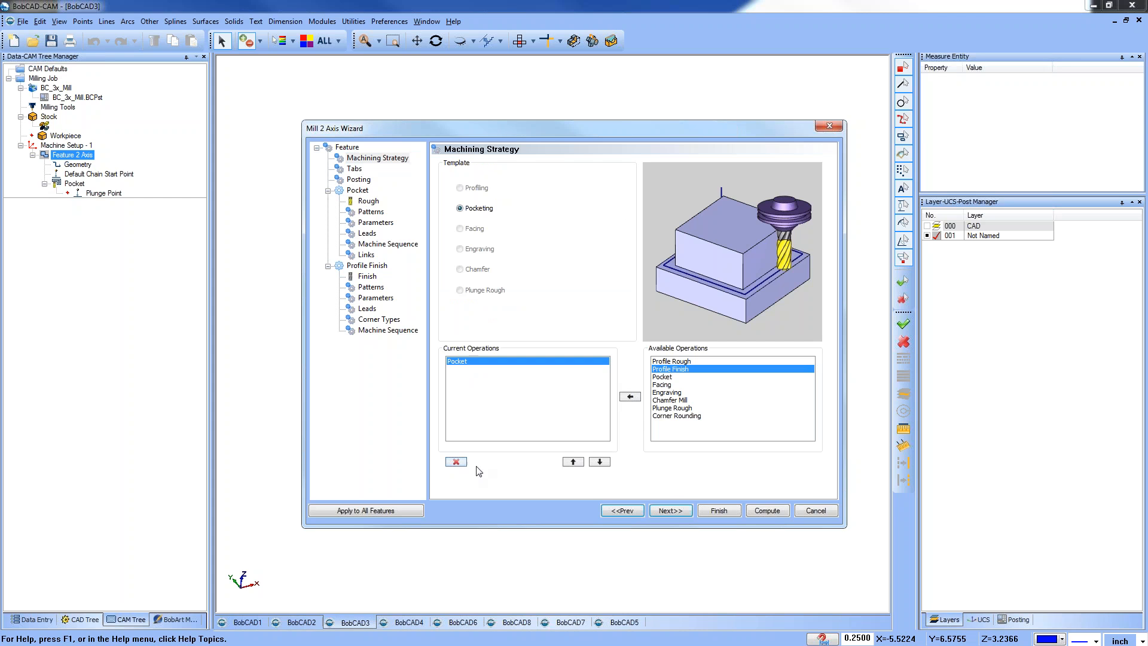
click(679, 511)
click(719, 512)
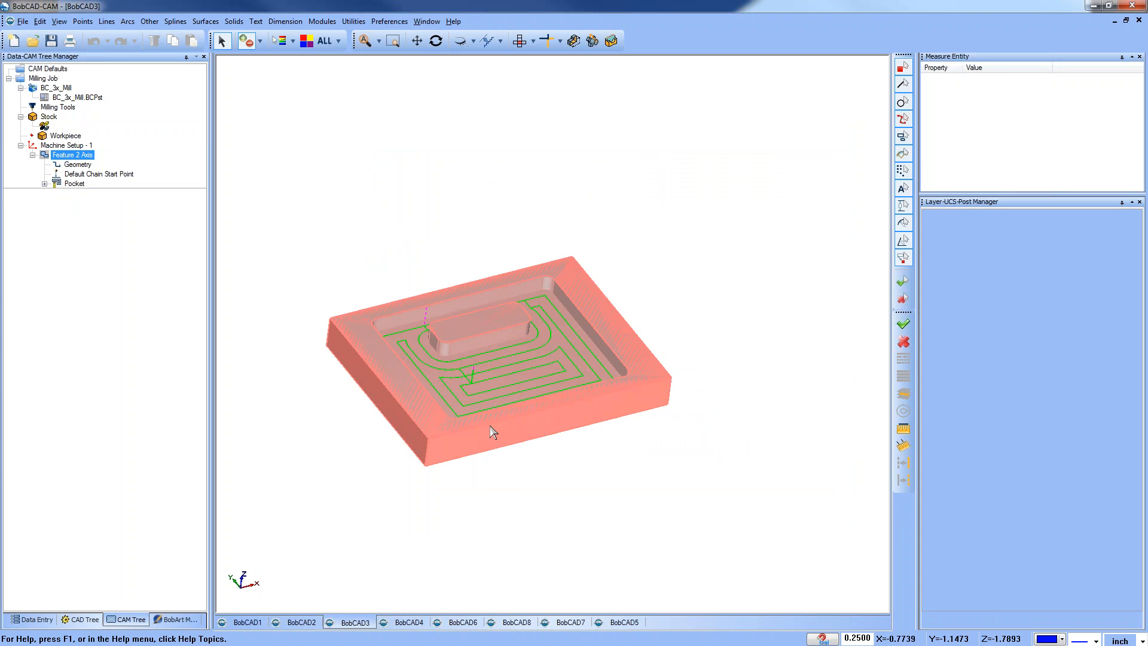
Reopen the 2-axis feature and set the pocket's depth method to Multiple Steps, trying Defined Depths before choosing Even Depths.
middle_drag(580, 472, 578, 504)
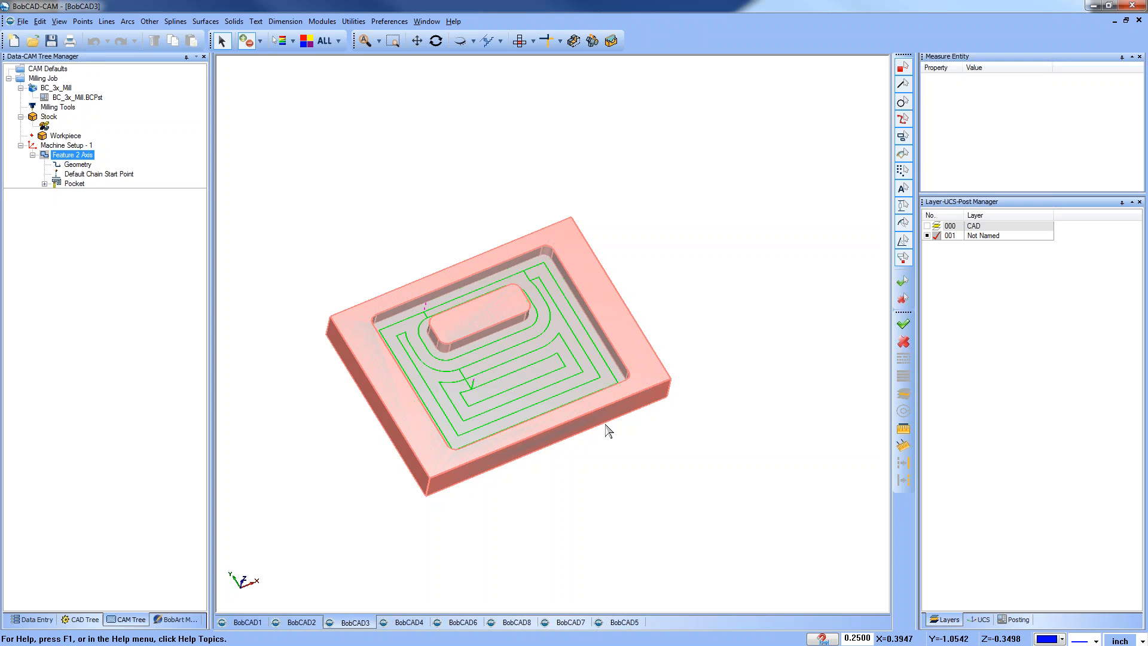
click(91, 174)
click(73, 154)
right_click(76, 155)
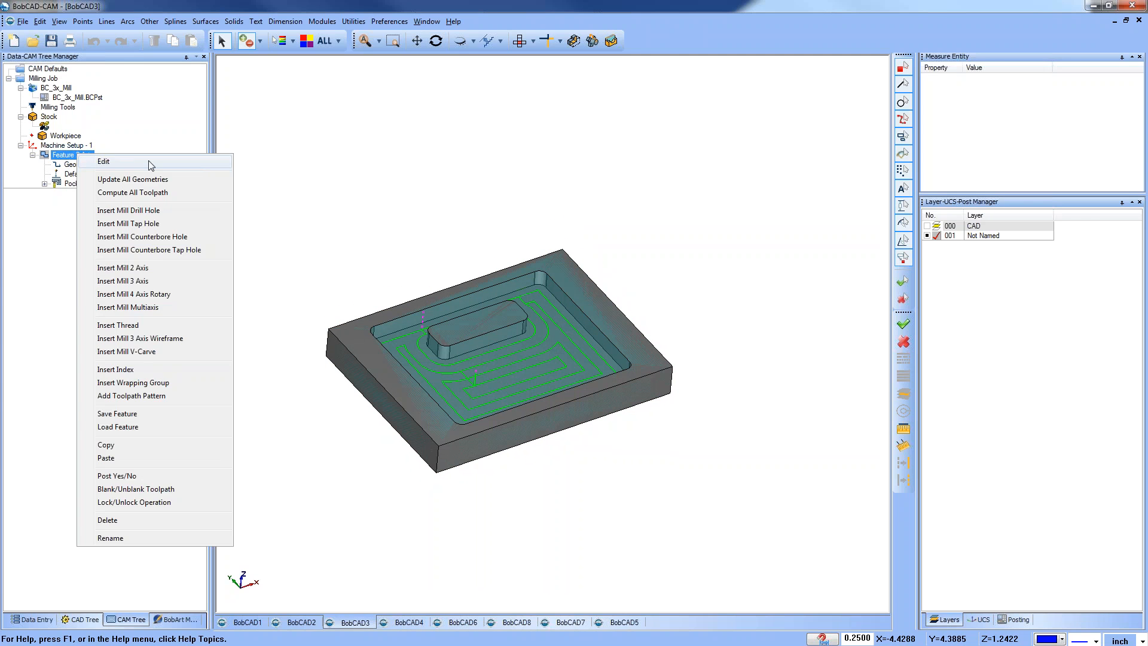
click(148, 160)
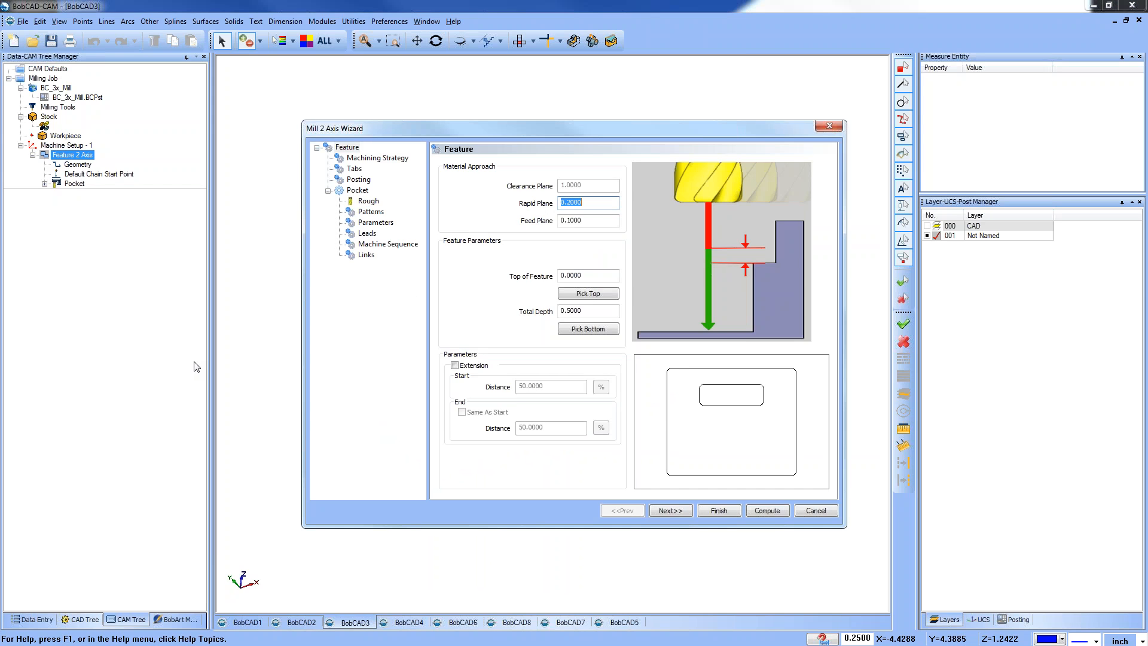
click(376, 222)
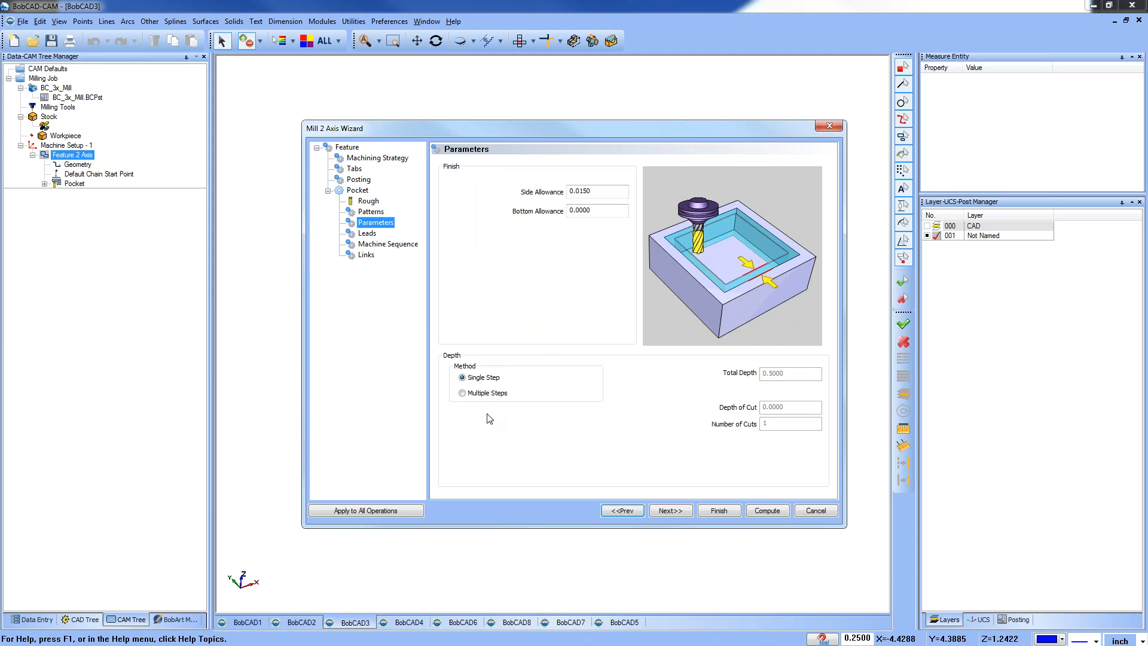
click(464, 393)
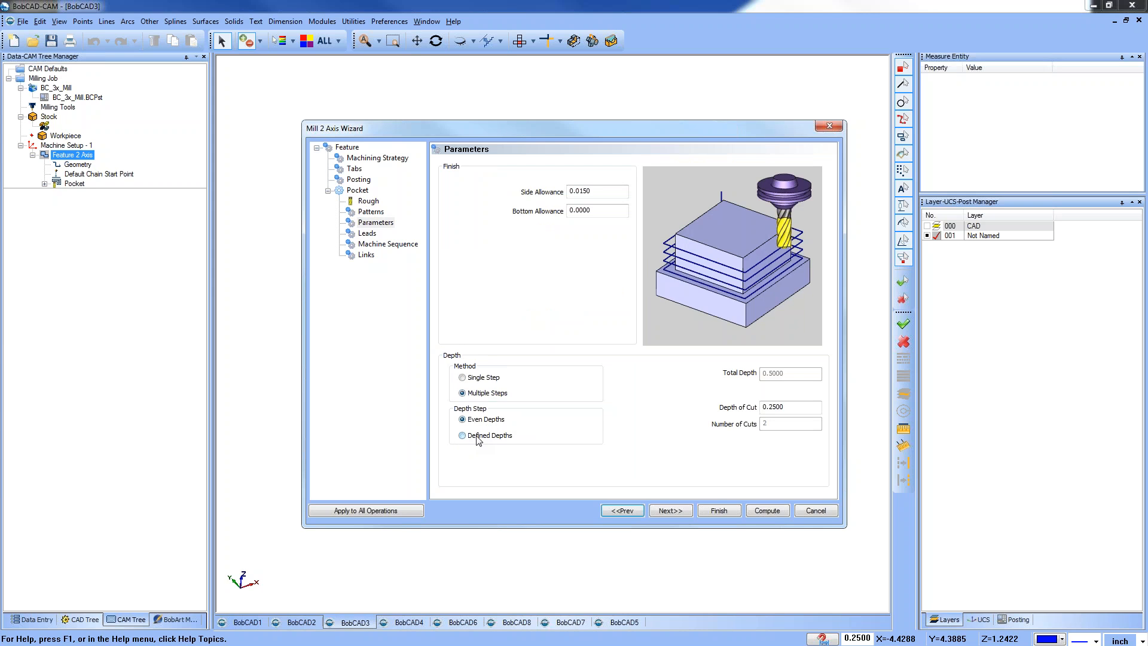
click(464, 436)
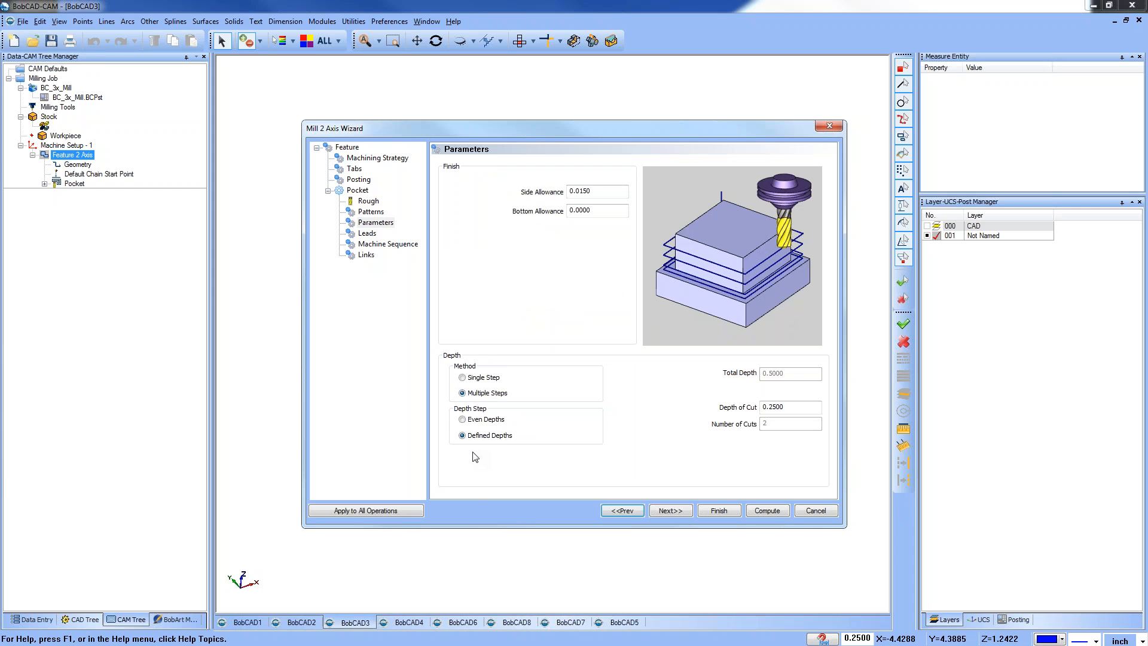
click(462, 420)
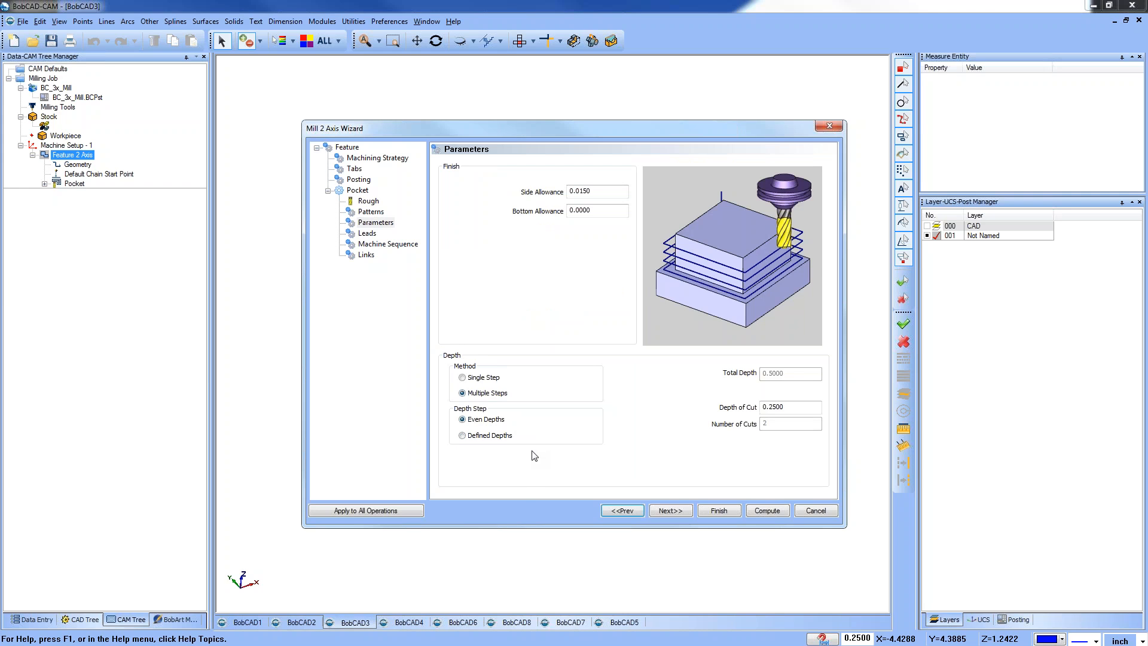
Enter a depth of cut of 0.166 for the pocket with Even Depths.
double_click(801, 407)
text(.166)
key(Tab)
Change the depth step to Defined Depths with a 0.166 depth of cut and compute the toolpath.
click(463, 437)
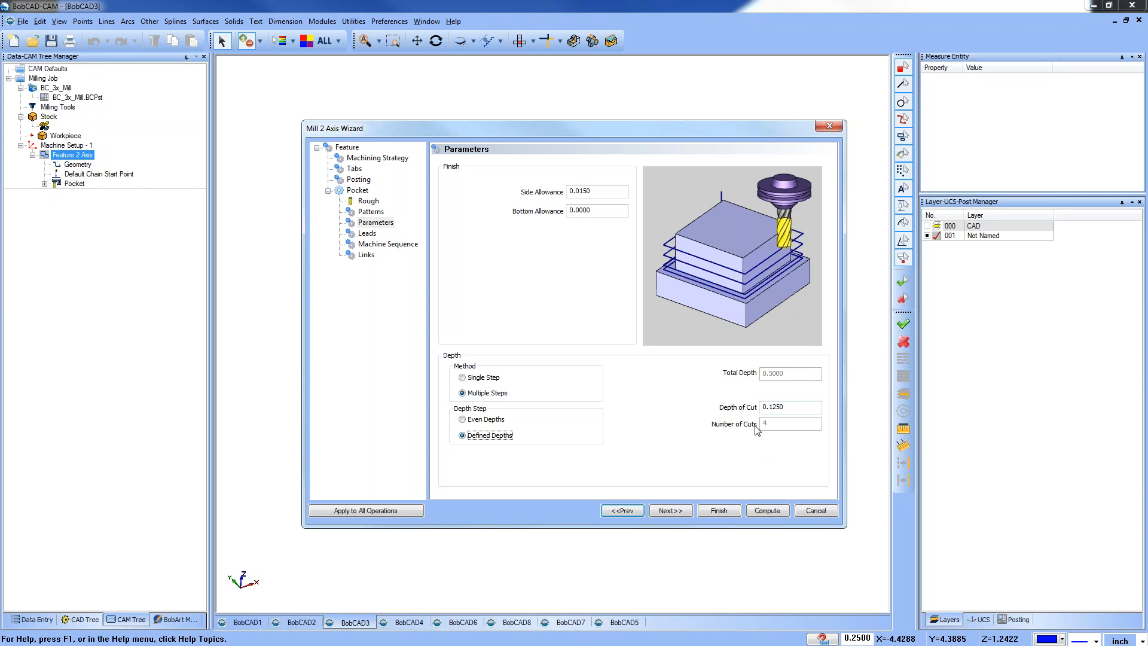
double_click(777, 407)
text(.166)
key(Tab)
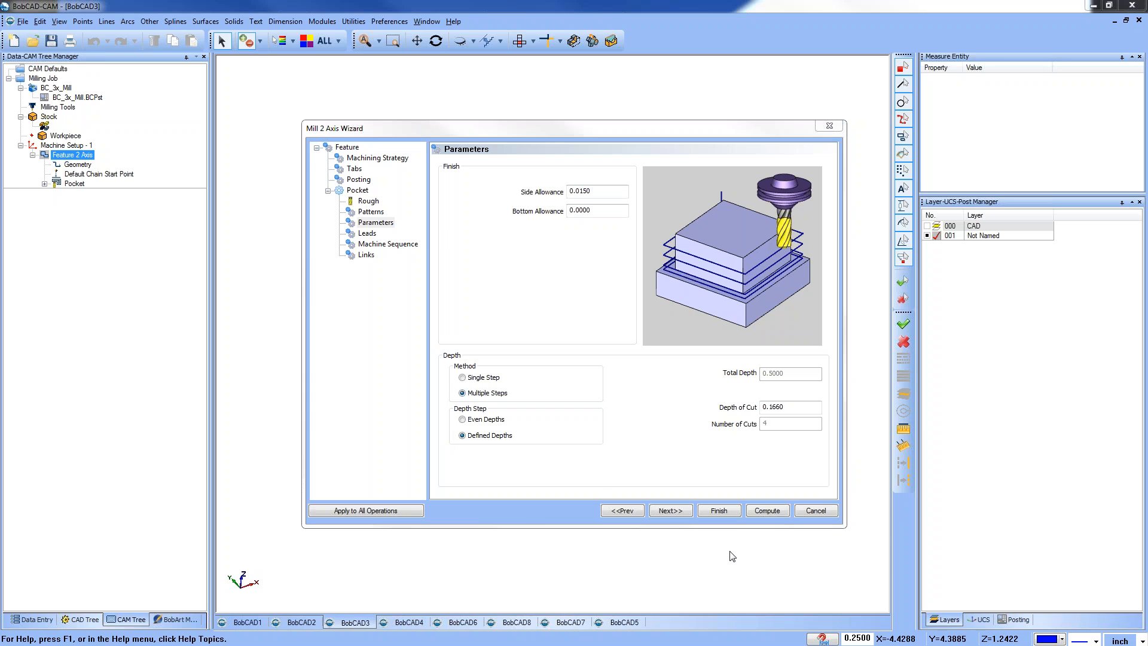
click(769, 512)
right_click(398, 164)
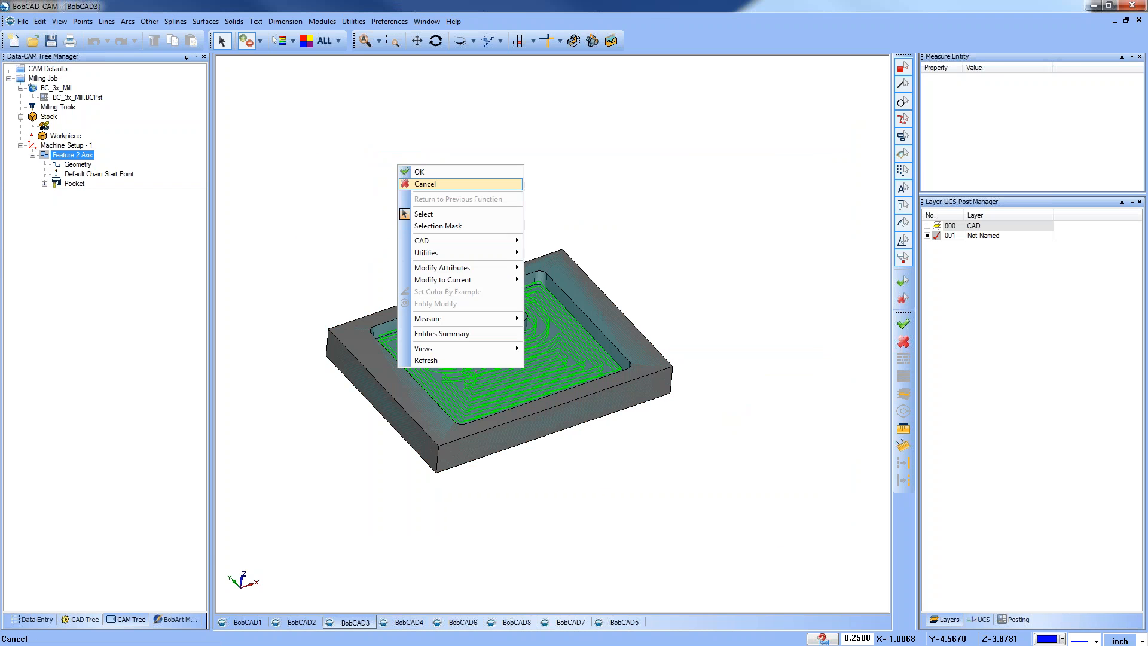
click(429, 189)
Reopen the 2-axis feature and set the pocket's depth method back to Single Step.
right_click(75, 156)
click(105, 165)
click(376, 223)
click(462, 378)
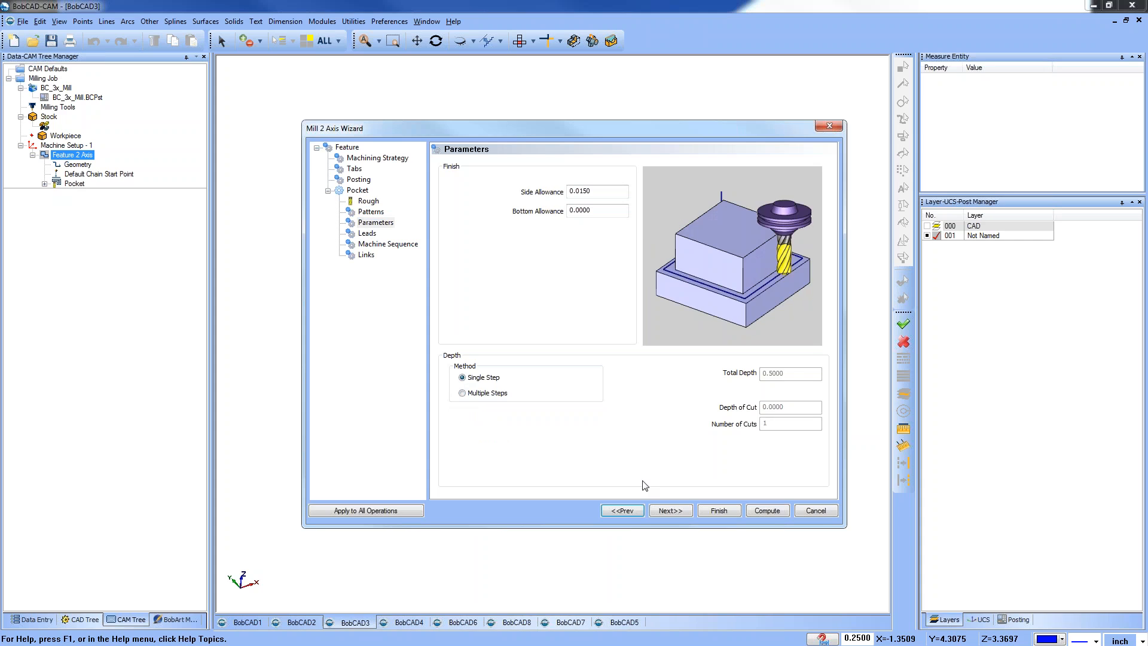
Set the rough tool's diameter to 0.75 and recompute the pocket toolpath.
click(369, 201)
drag(606, 206, 534, 208)
text(.75)
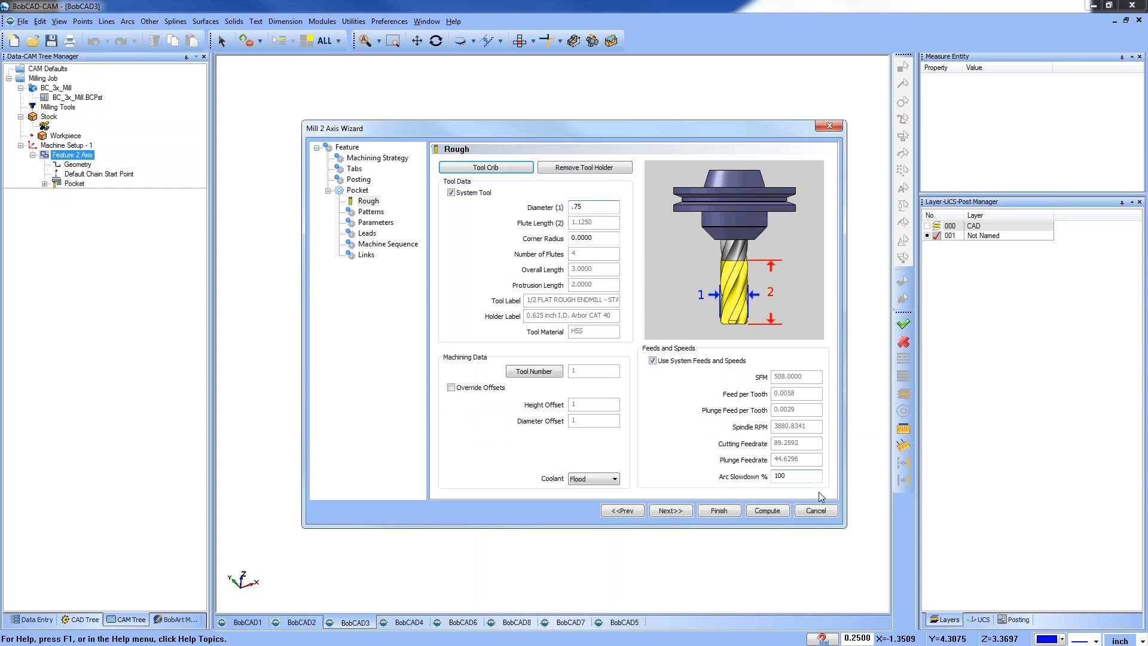
click(771, 512)
Hide the stock and inspect the recomputed toolpath between the island and the pocket walls.
middle_drag(617, 427, 748, 418)
scroll(580, 448, up, 2)
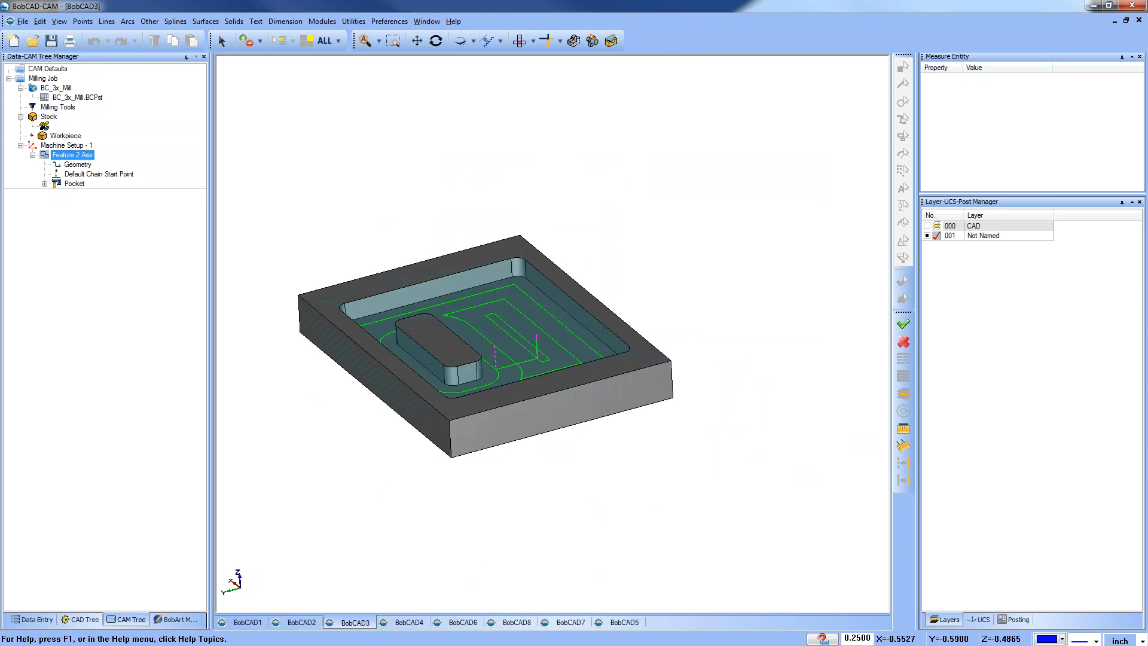
right_click(51, 117)
click(89, 169)
mouse_move(543, 452)
middle_down()
mouse_move(509, 454)
mouse_move(542, 453)
middle_up()
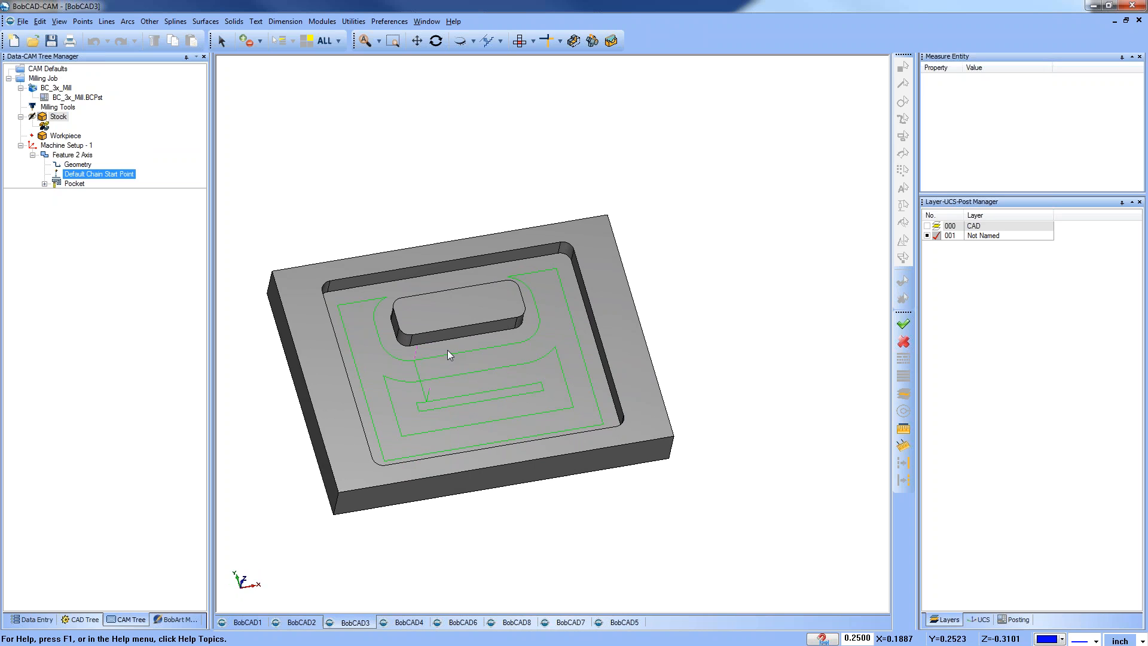
middle_drag(511, 407, 511, 409)
middle_drag(554, 269, 439, 311)
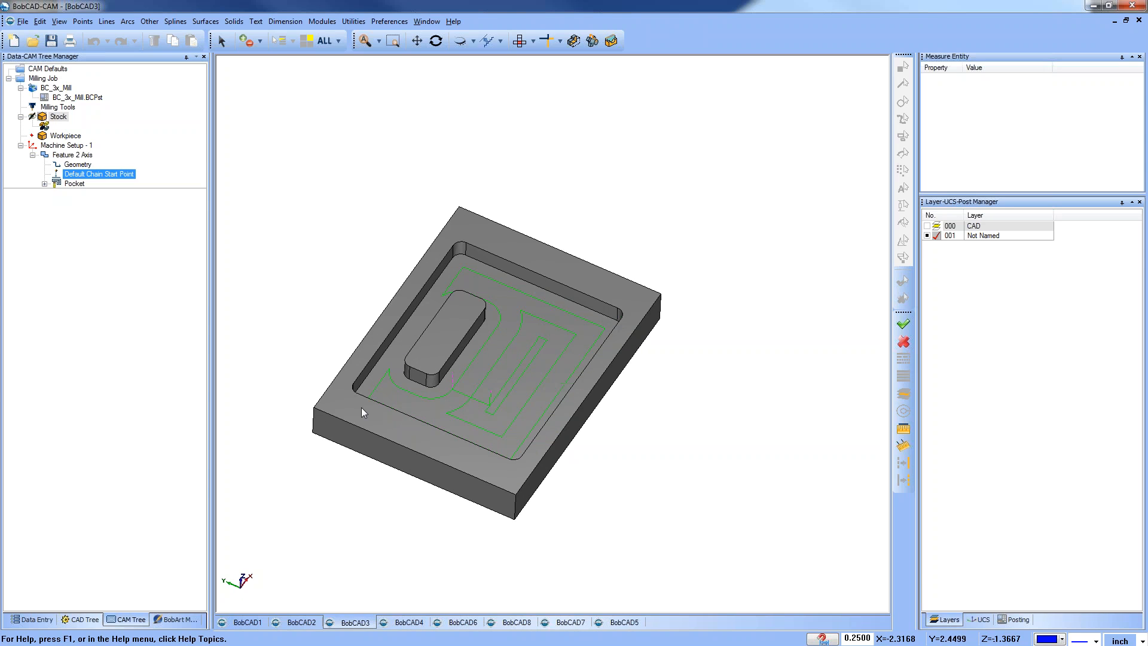
middle_drag(361, 407, 387, 407)
middle_drag(457, 407, 565, 382)
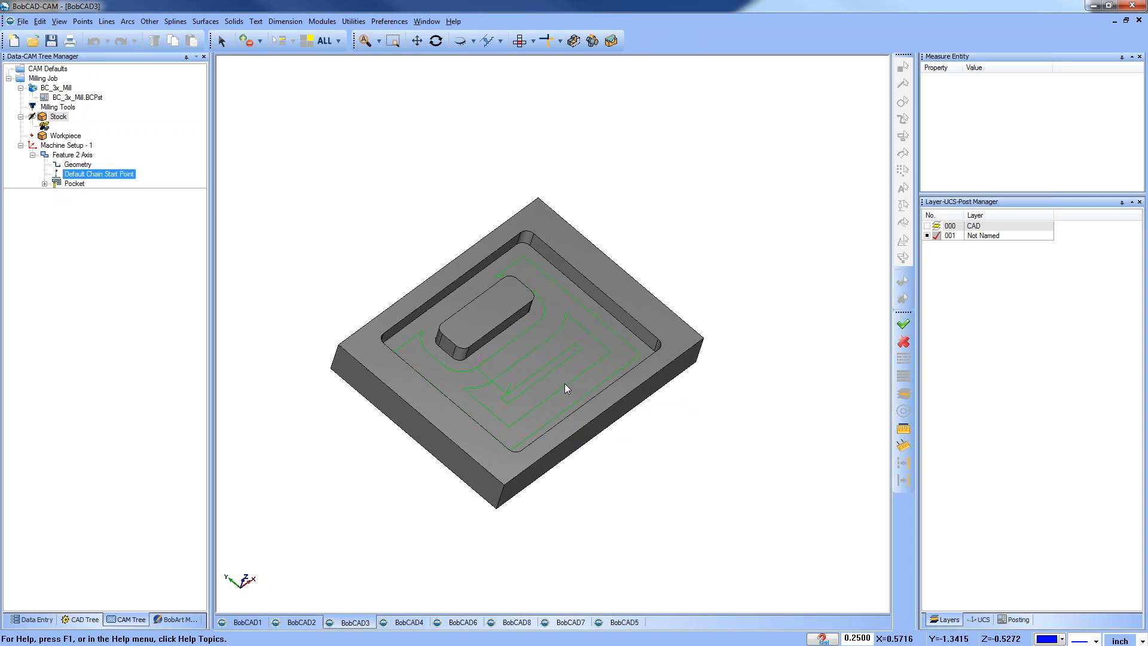
Reopen the 2-axis feature for editing and add a second Pocket operation to its machining strategy.
click(84, 157)
right_click(87, 161)
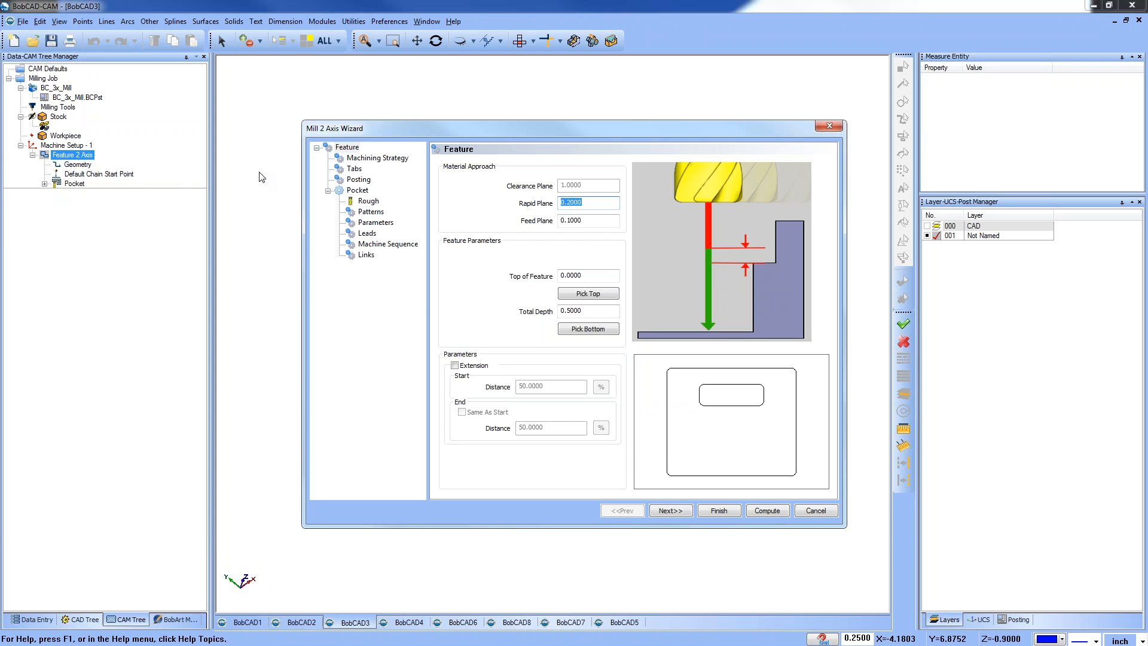
click(373, 158)
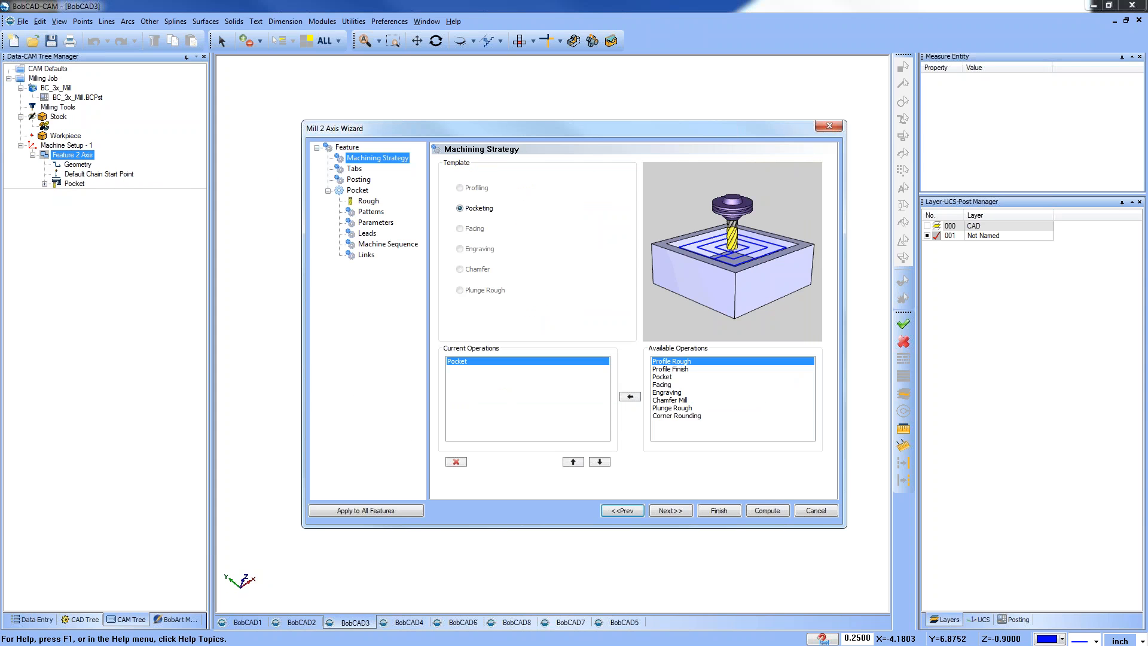
click(662, 377)
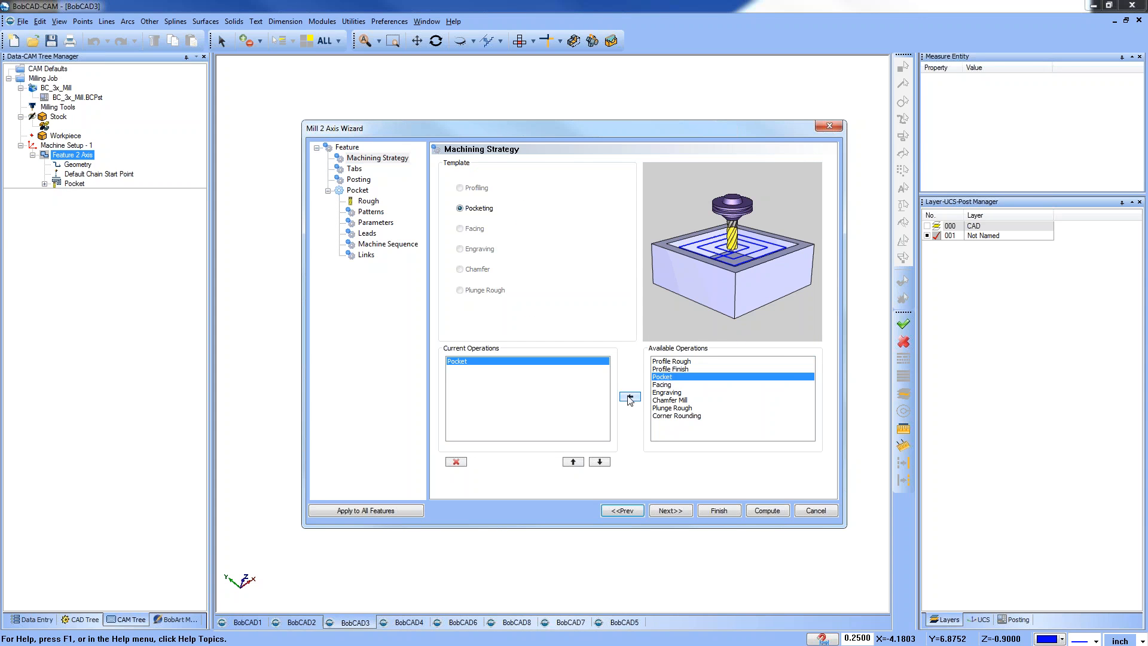
click(630, 398)
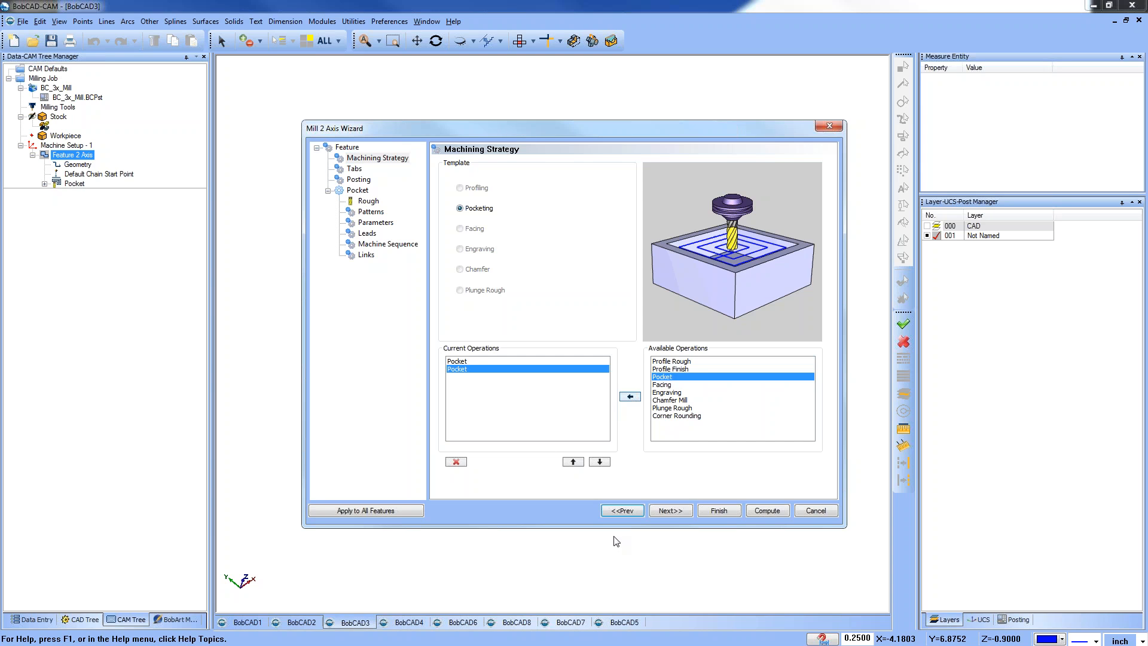
Set the second pocket operation's rough tool diameter to 0.25 and its pattern to Advanced Pocket.
click(682, 516)
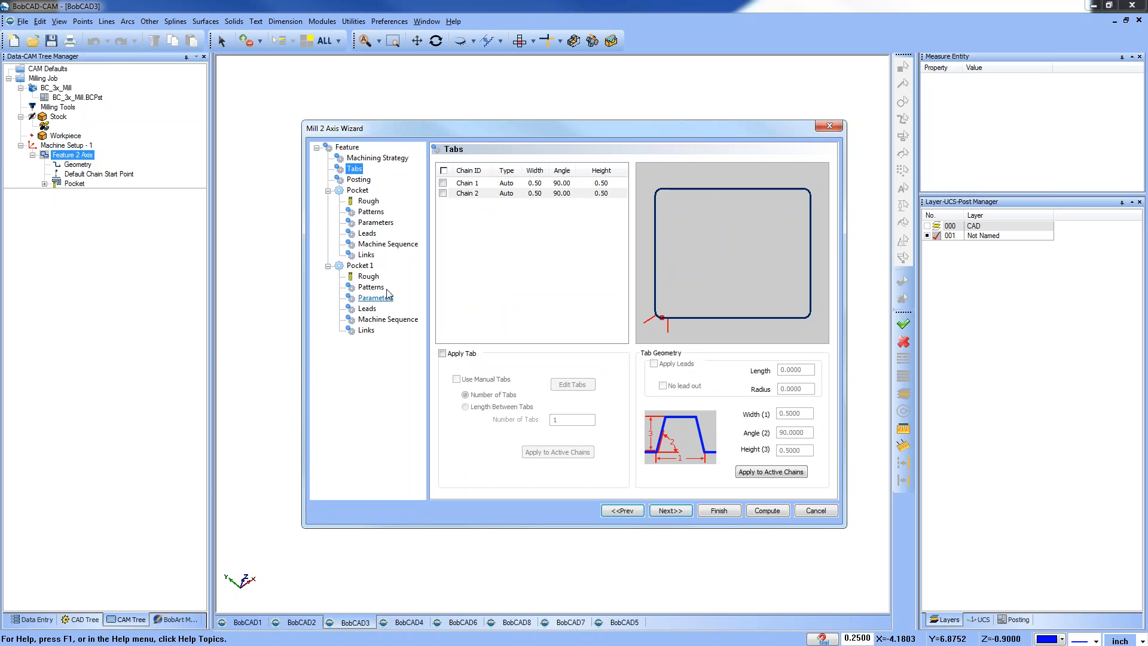
click(372, 277)
double_click(611, 206)
text(.25)
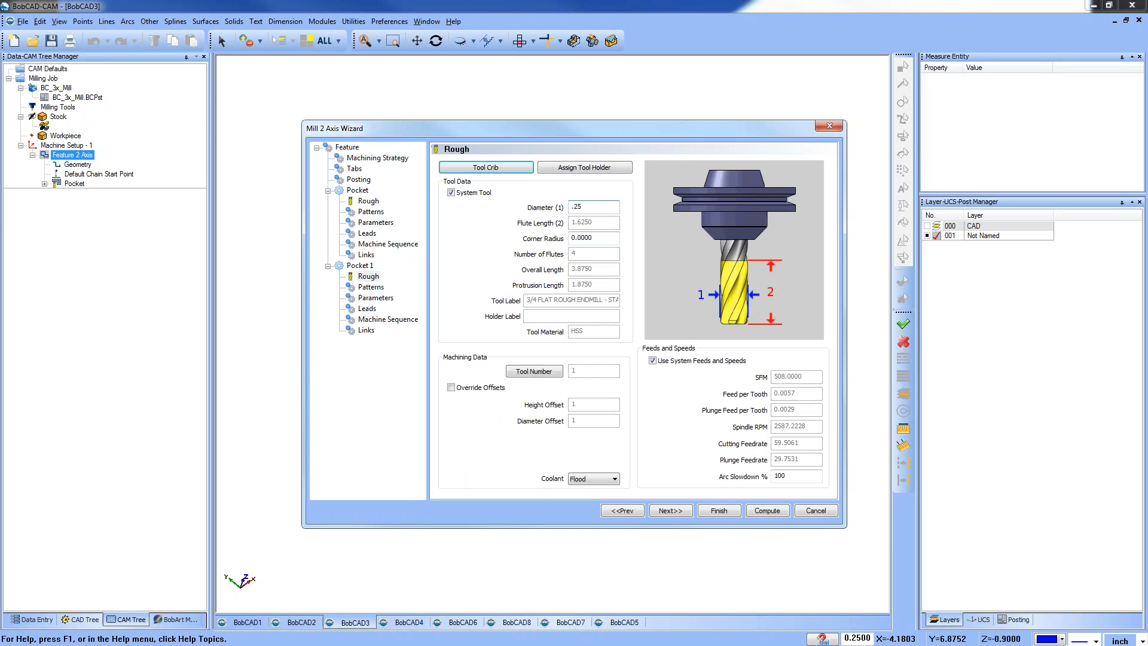
click(381, 290)
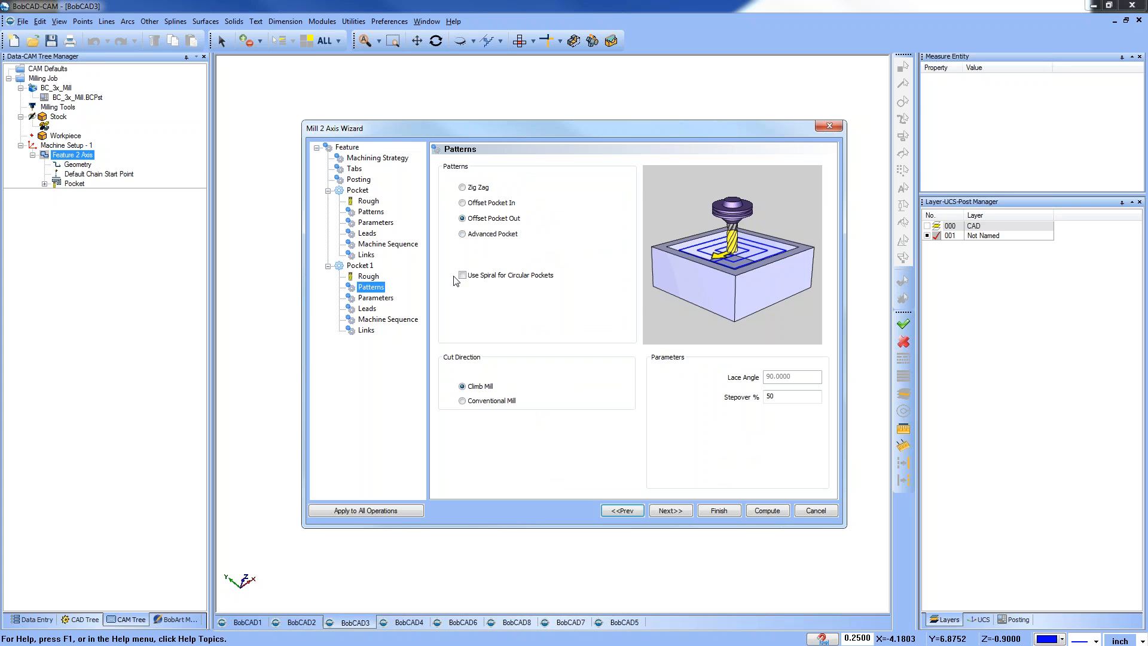
click(462, 234)
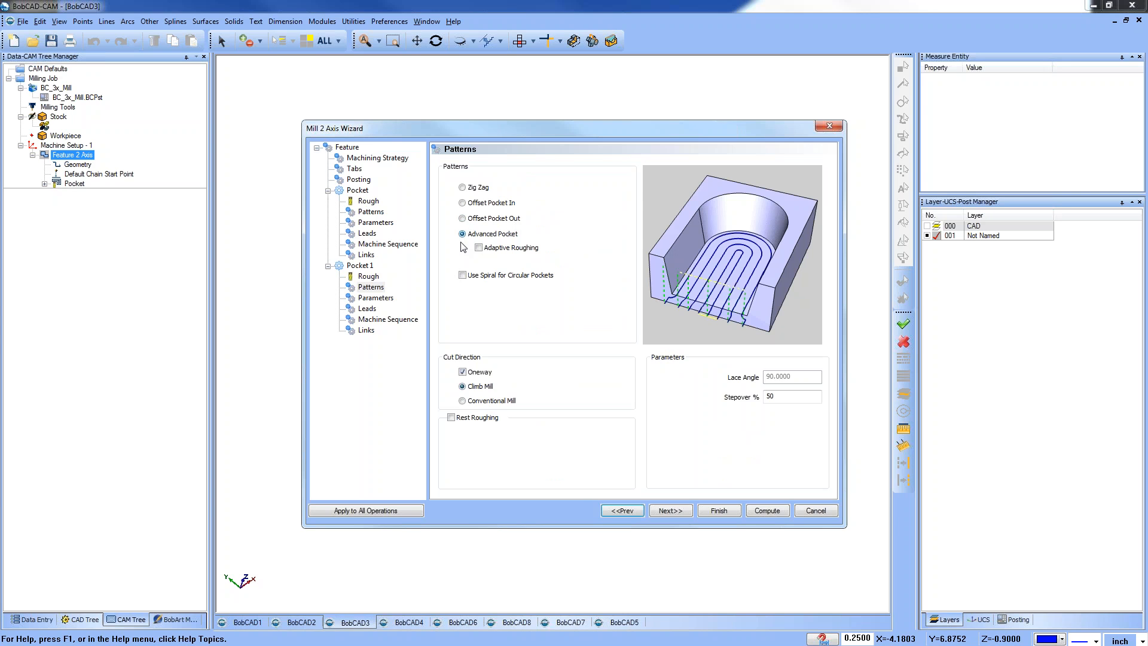
click(39, 257)
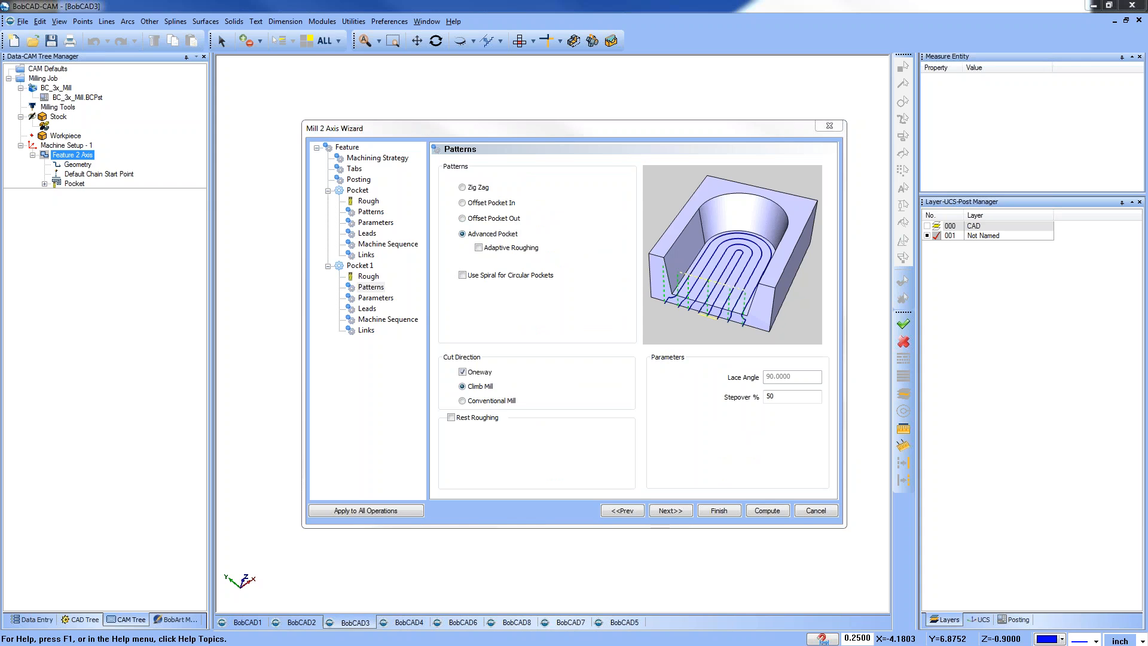
drag(453, 234, 526, 233)
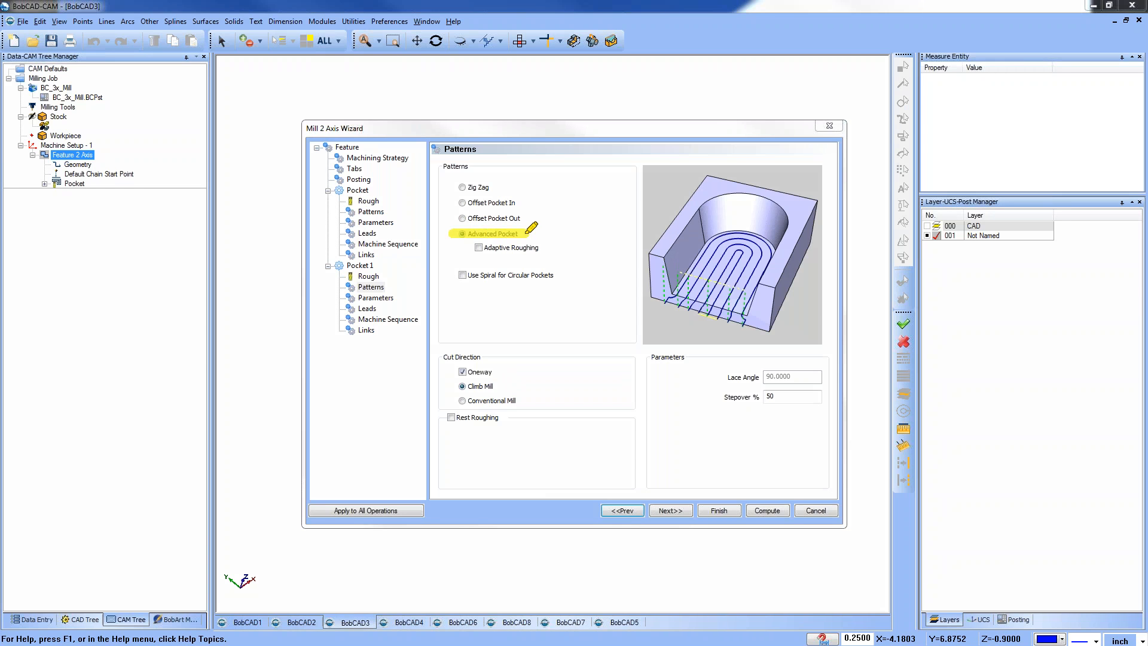
drag(439, 417, 517, 416)
mouse_move(444, 419)
mouse_down()
mouse_move(446, 434)
mouse_move(664, 490)
mouse_move(637, 414)
mouse_move(515, 417)
mouse_up()
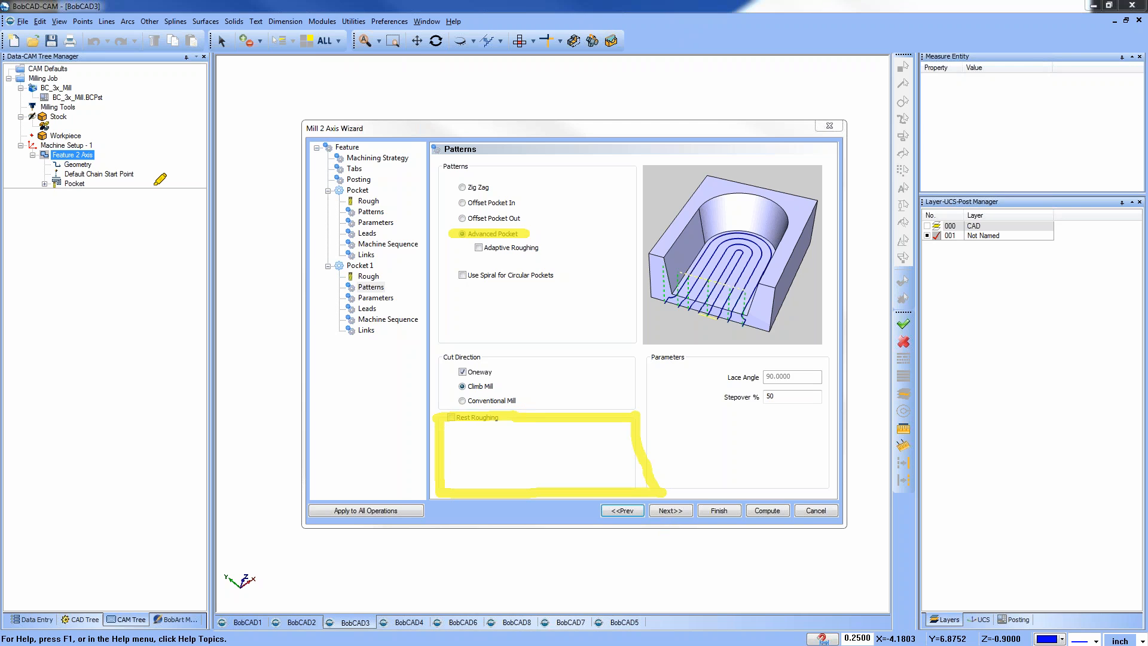
key(Escape)
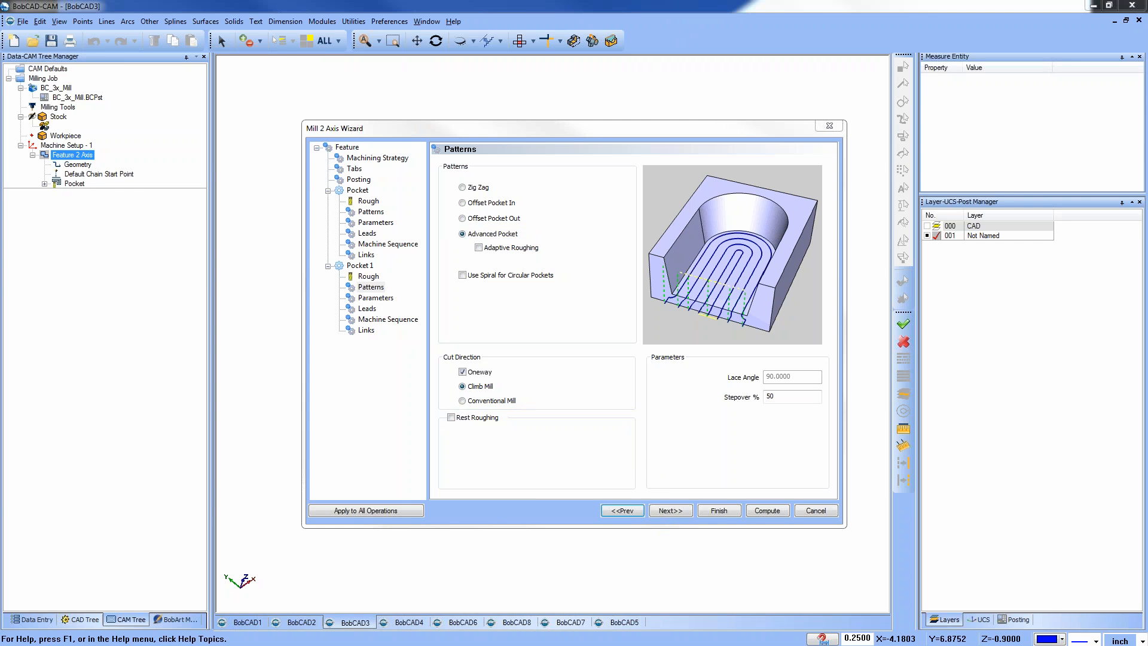
With the Advanced Pocket pattern selected, enable Rest Roughing based on the previous operation and compute the toolpaths.
click(462, 204)
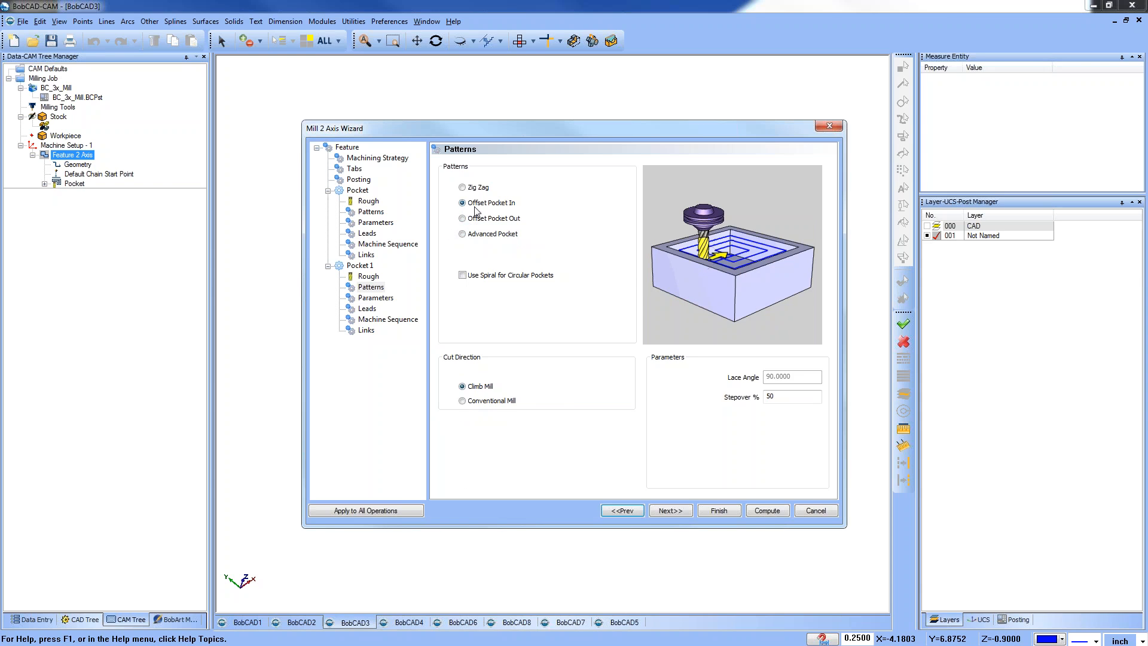
click(462, 234)
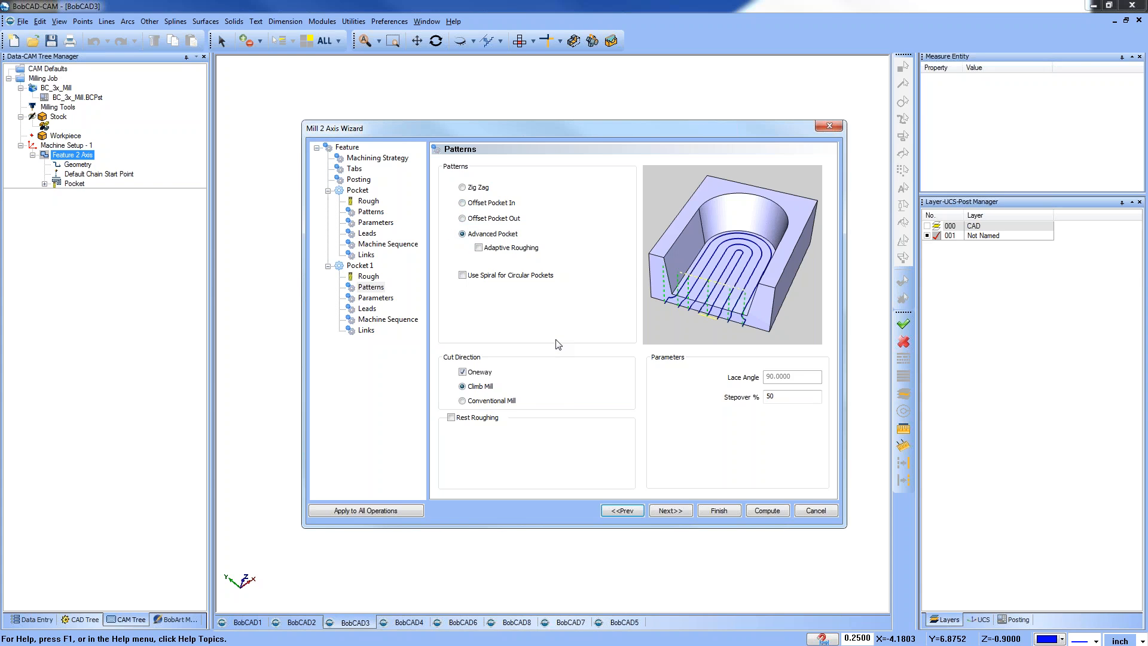
click(451, 417)
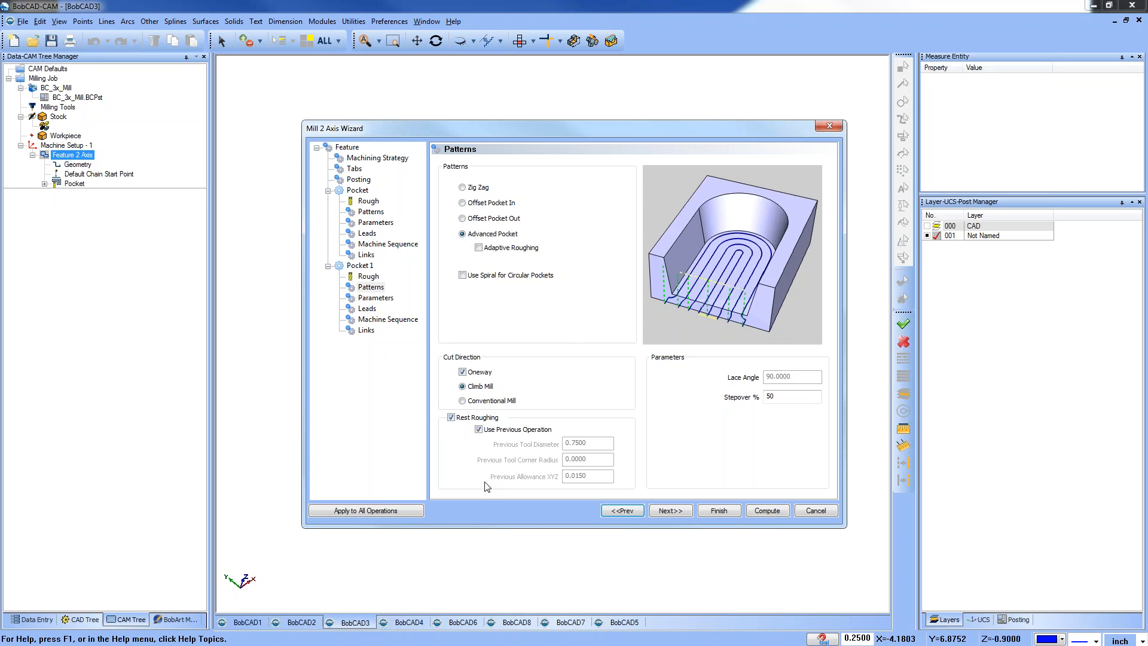
click(771, 511)
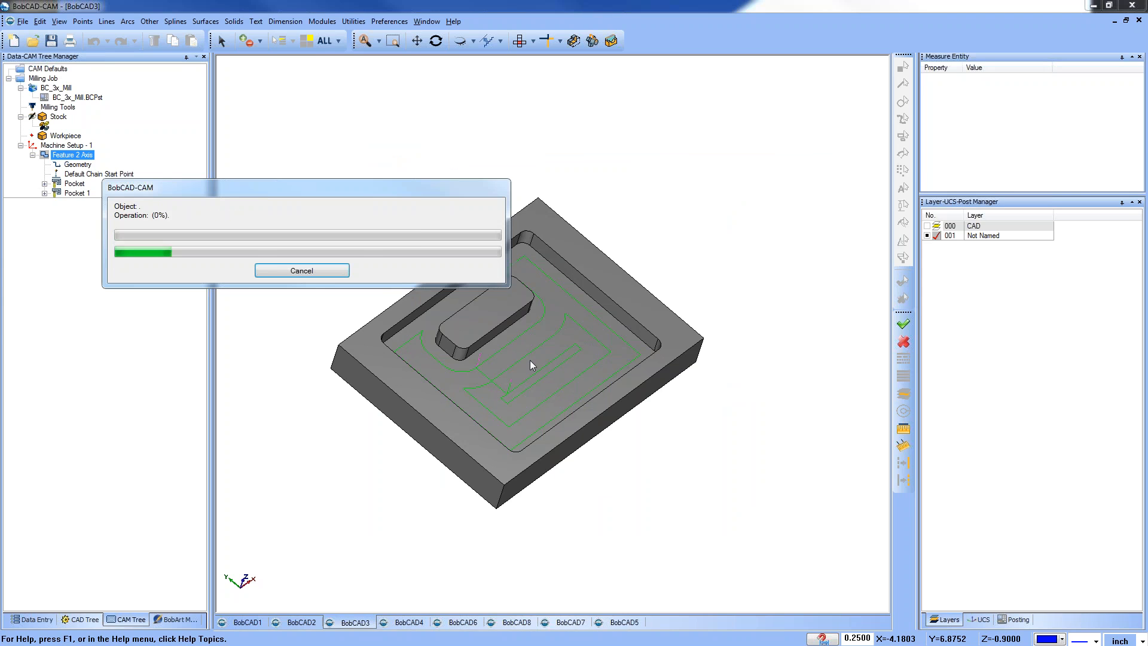
Examine both pocket toolpaths from several angles, especially the rest roughing in the corners and beside the island.
click(74, 184)
shift+click(76, 194)
click(75, 194)
mouse_move(558, 332)
middle_down()
mouse_move(556, 388)
mouse_move(568, 385)
mouse_move(566, 339)
middle_up()
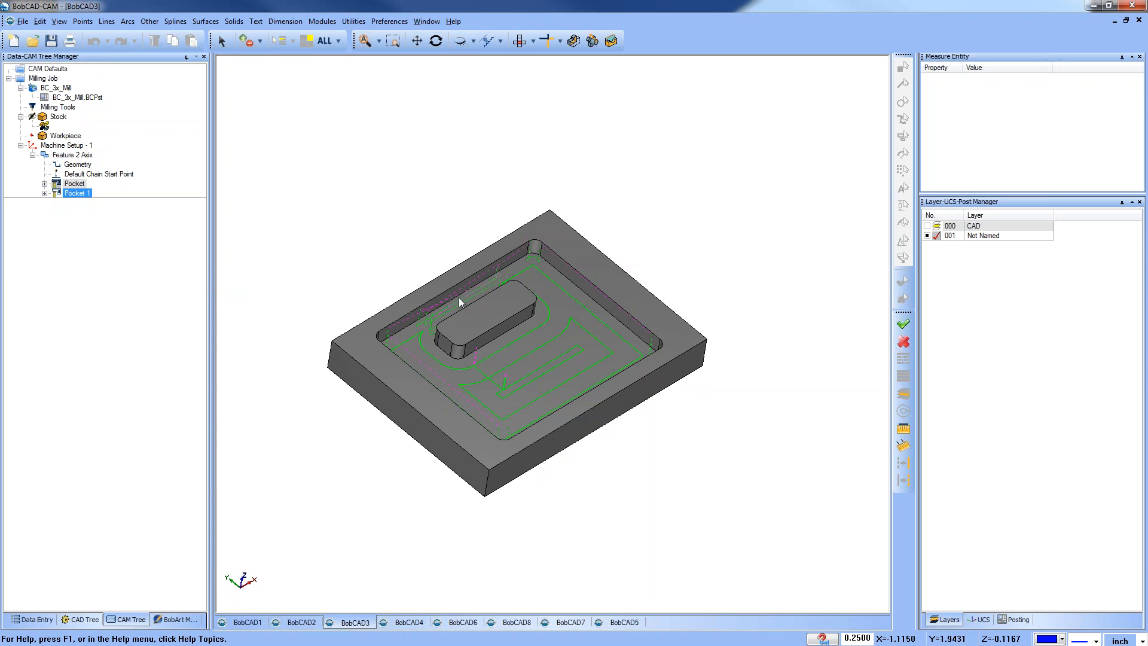
middle_drag(504, 390, 544, 392)
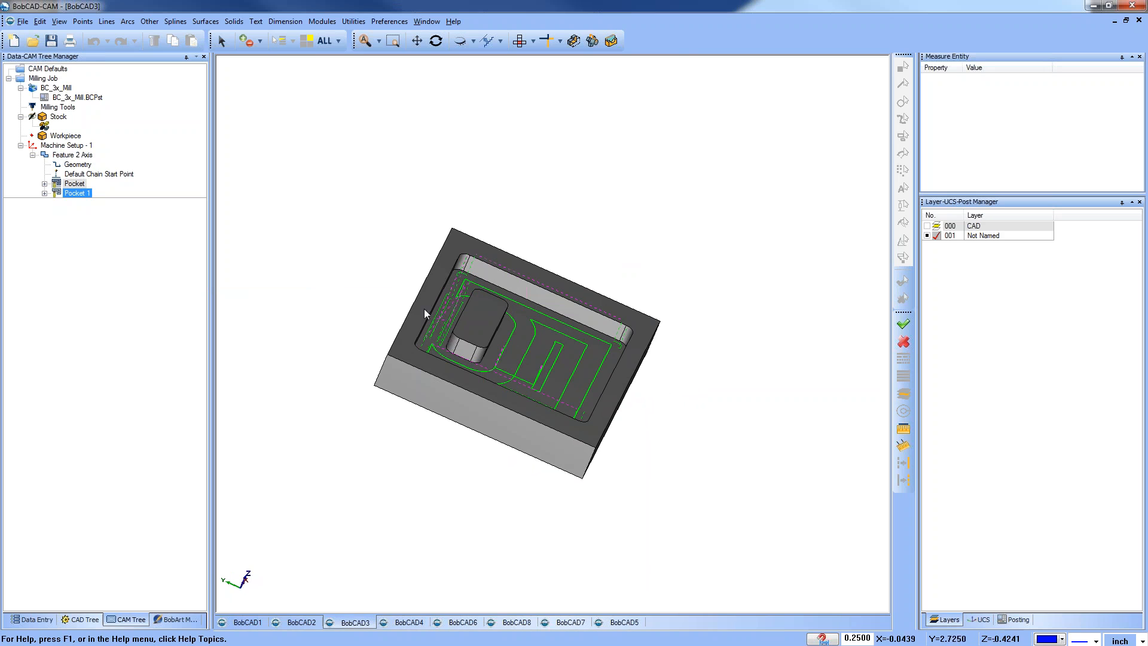
mouse_move(431, 314)
middle_down()
mouse_move(483, 396)
mouse_move(433, 306)
middle_up()
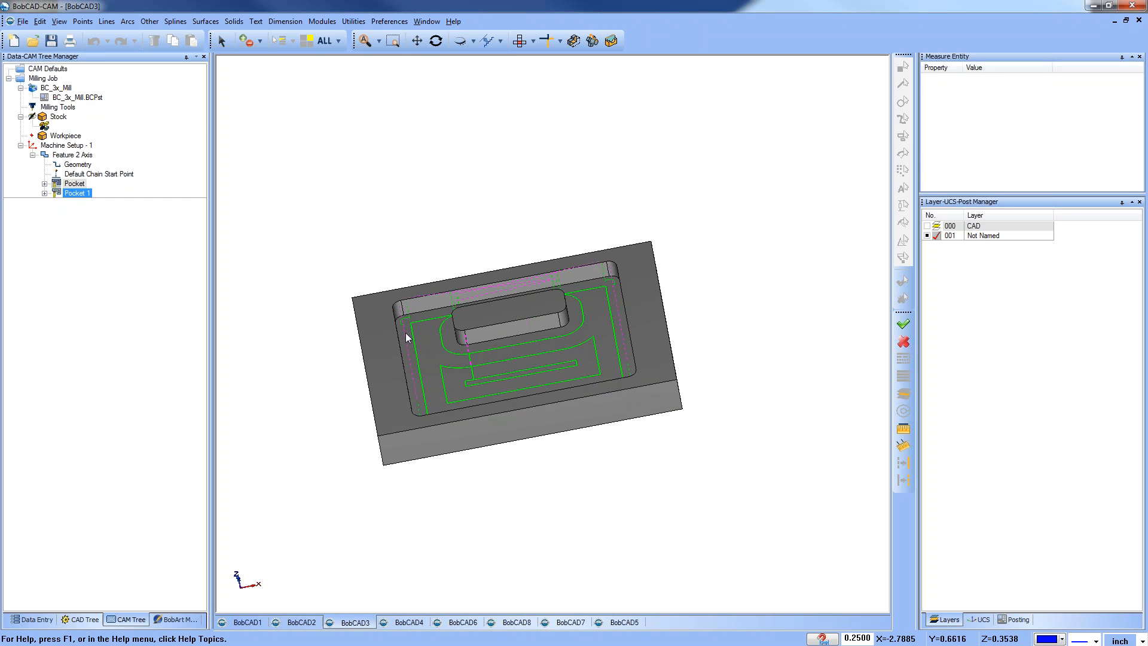
scroll(414, 317, up, 2)
scroll(417, 317, up, 3)
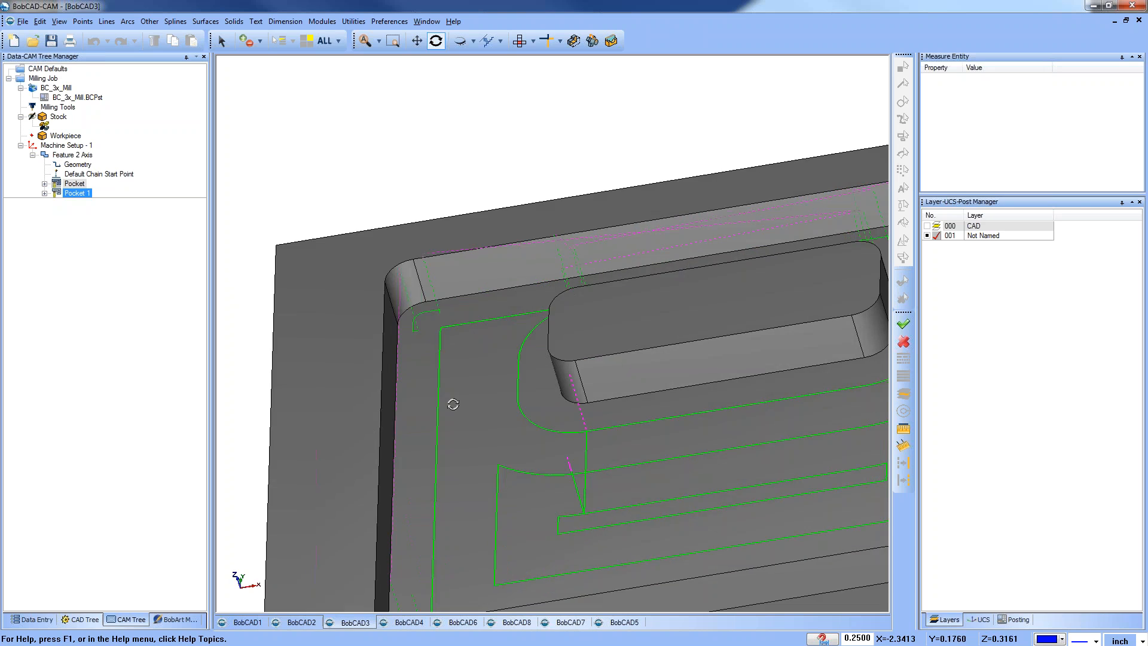
scroll(414, 333, down, 5)
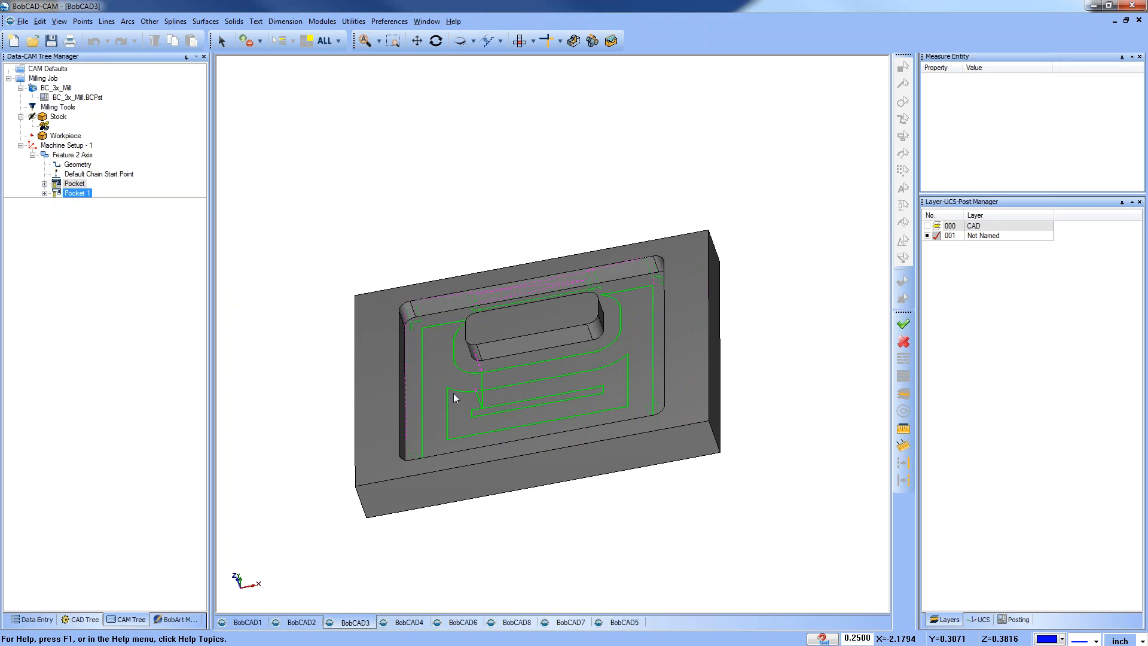
middle_drag(453, 393, 533, 428)
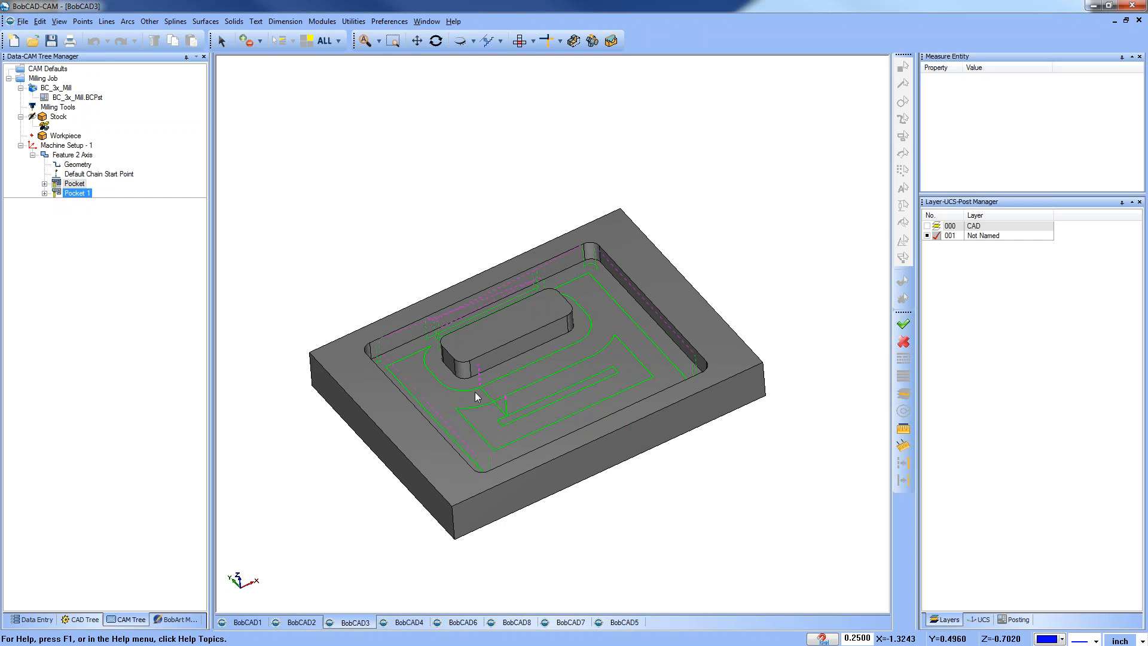
Check the first machine setup's origin on the part and the two pocket operations it contains.
click(73, 146)
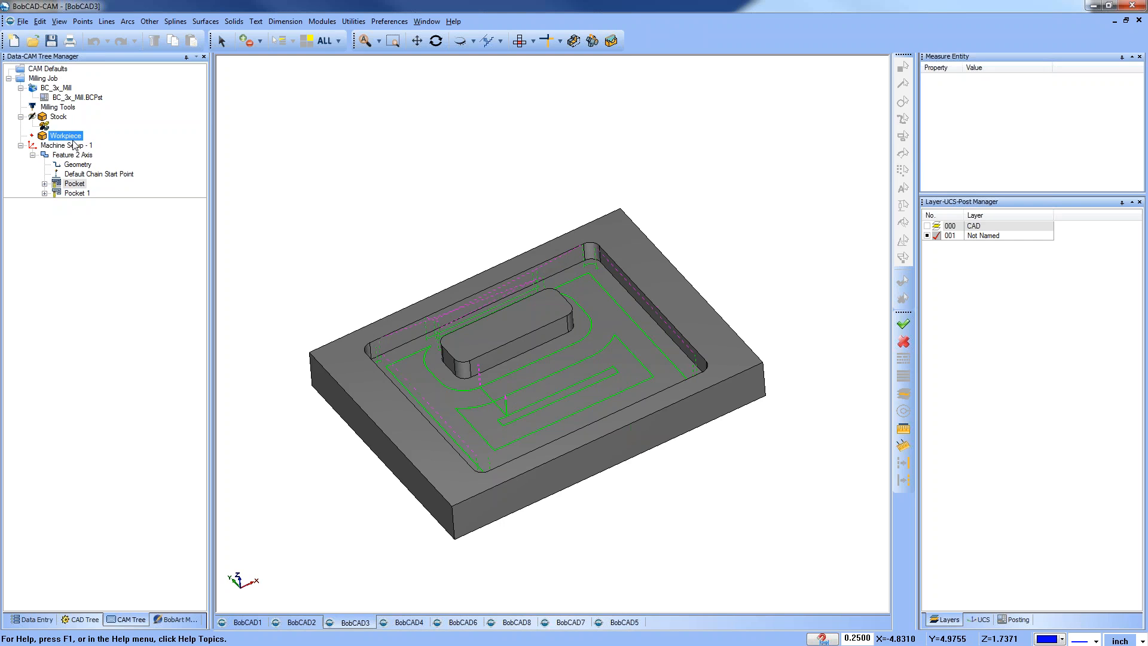
middle_drag(441, 410, 469, 396)
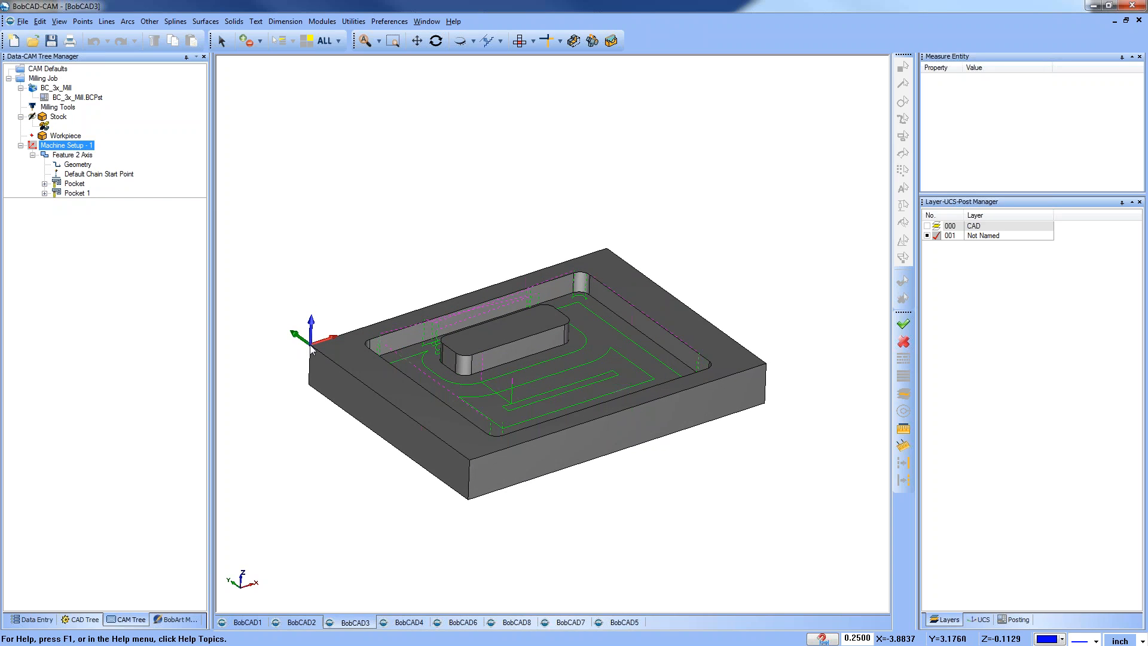
click(70, 184)
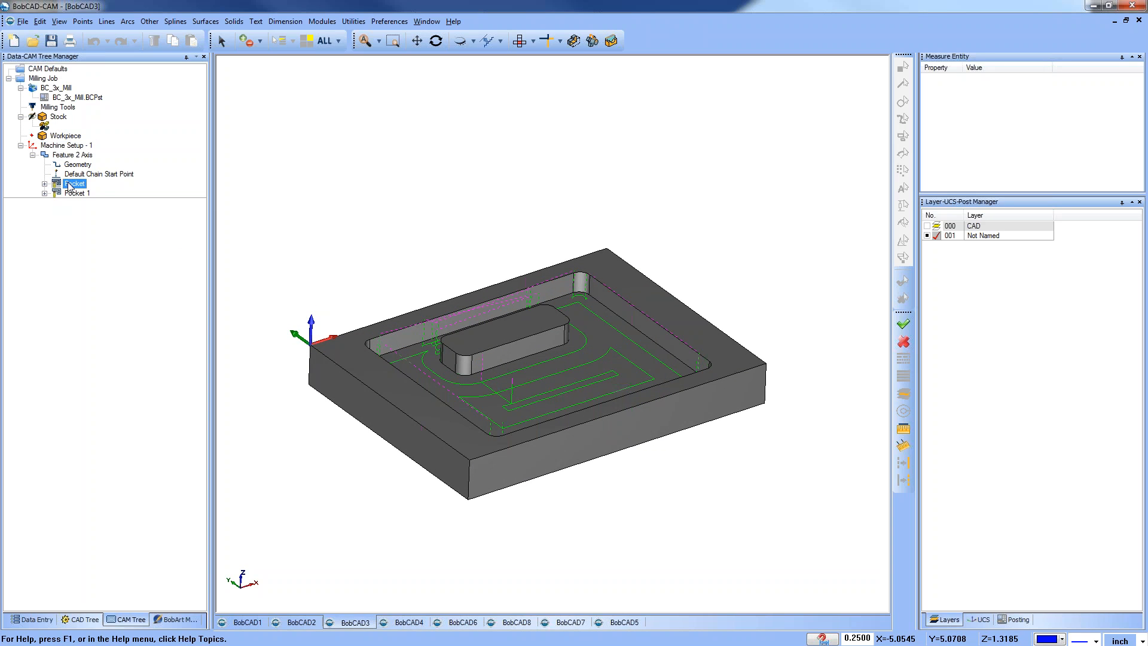
click(76, 194)
Collapse the first machine setup and insert a second machine setup into the milling job.
click(32, 155)
click(21, 146)
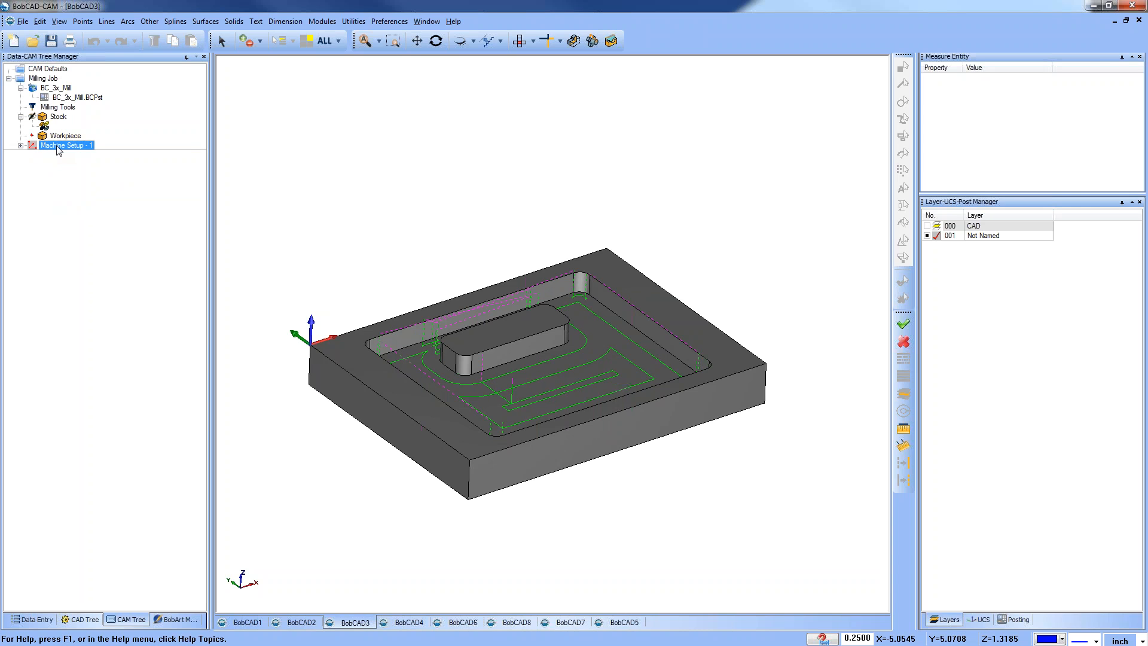
right_click(58, 146)
mouse_move(169, 332)
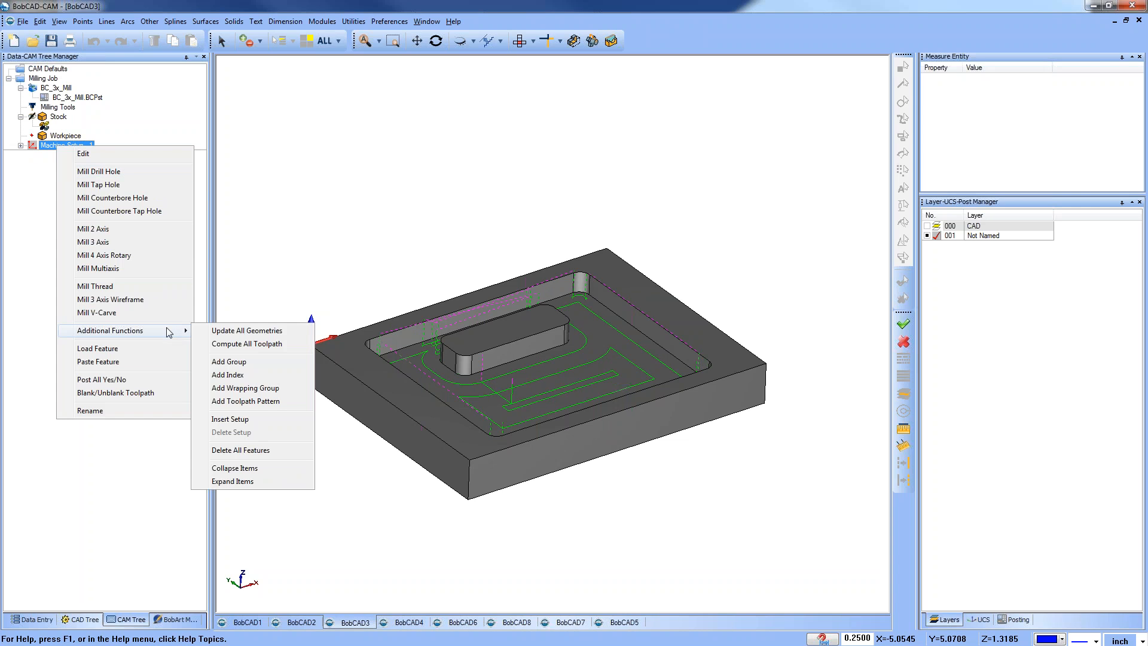
click(239, 419)
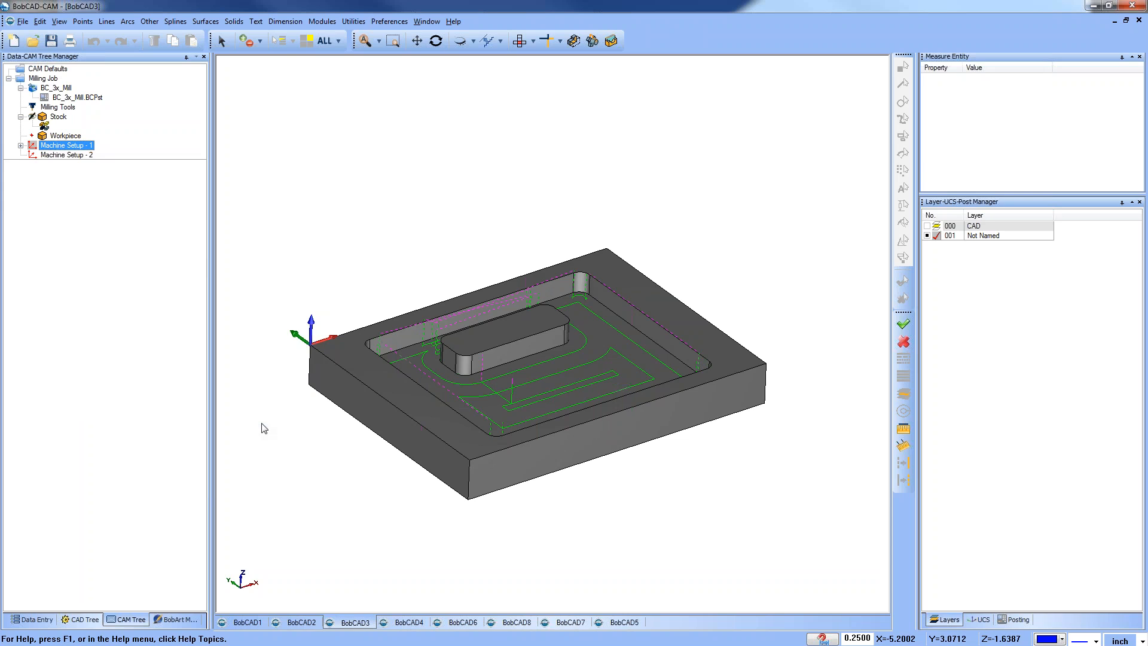
Place the second machine setup's origin on the part's top back corner at X 4, Y 3, Z 0.
right_click(71, 155)
click(90, 164)
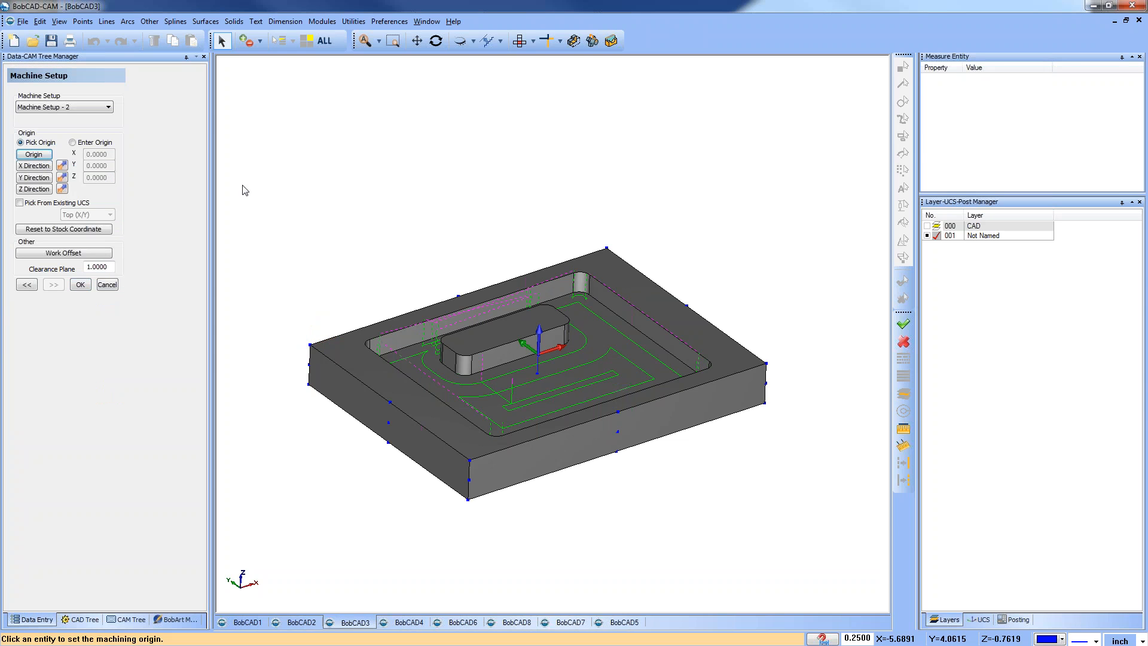
click(607, 247)
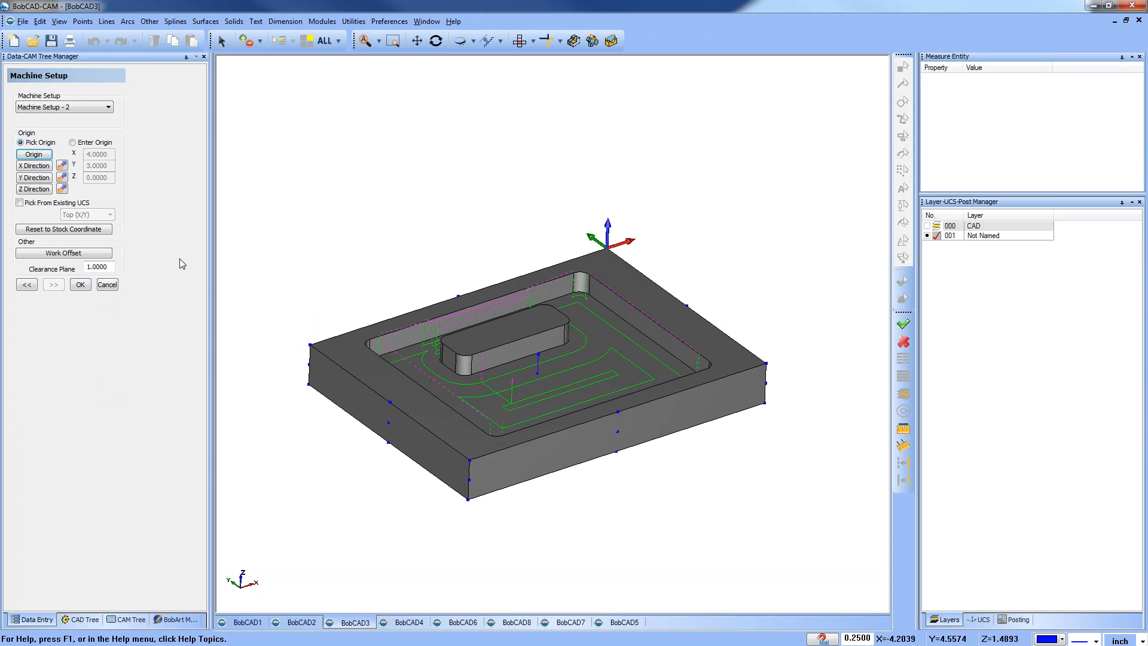
click(80, 285)
Copy the 2-axis feature from Machine Setup 1 into Machine Setup 2, loading its Top of Feature and Depth values.
click(21, 145)
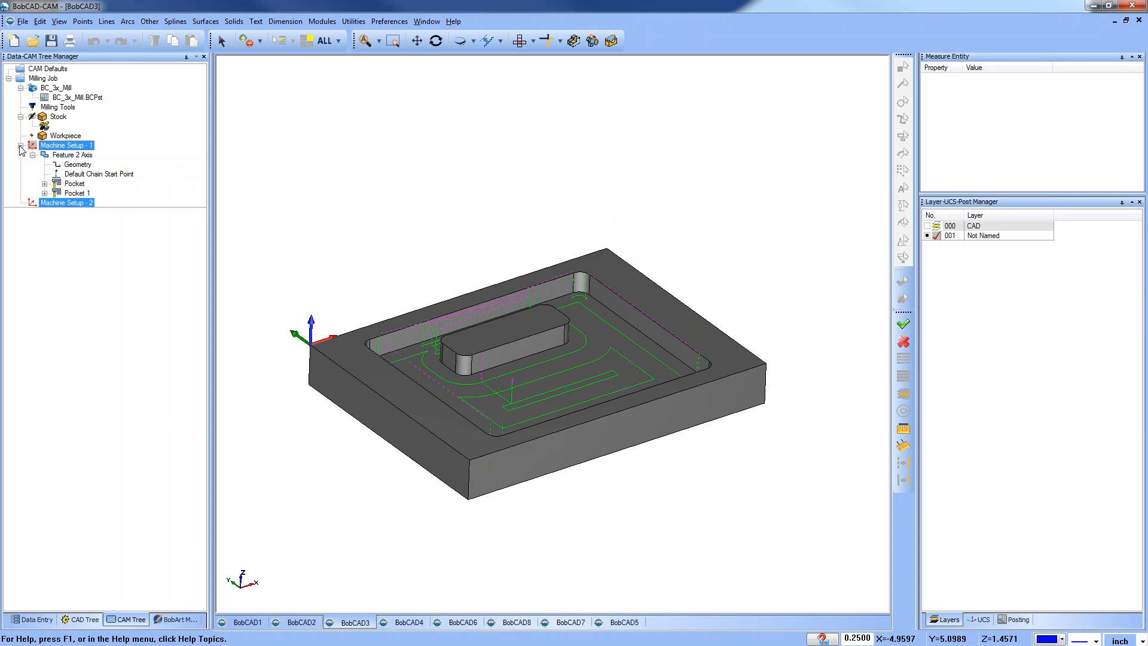
click(63, 155)
right_click(63, 155)
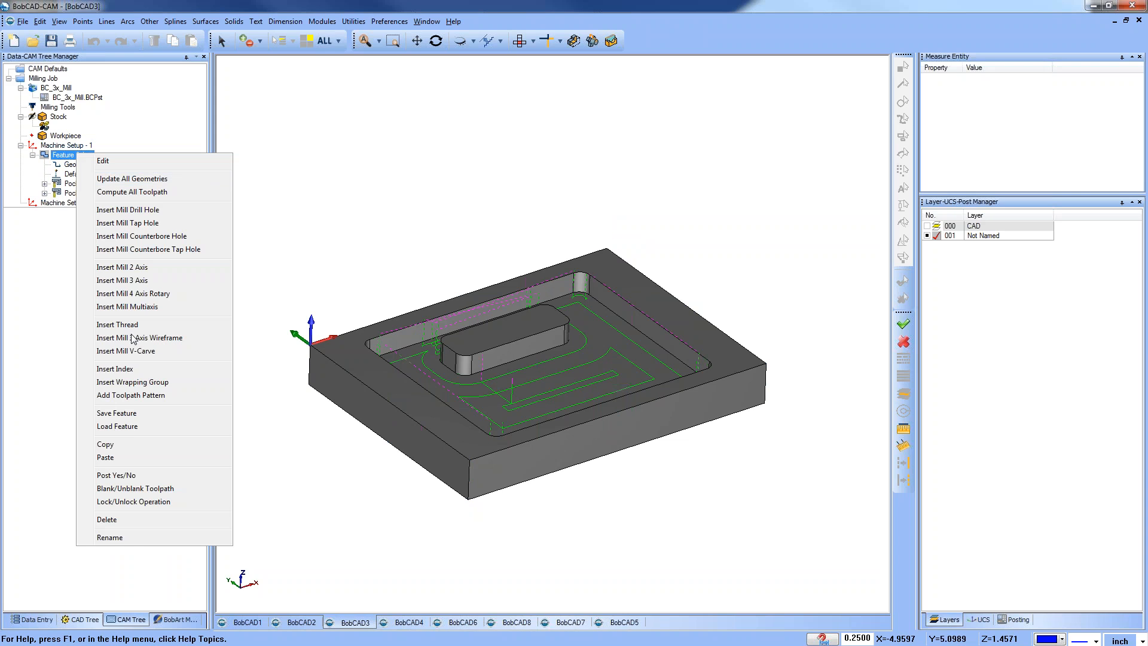
click(127, 448)
right_click(55, 203)
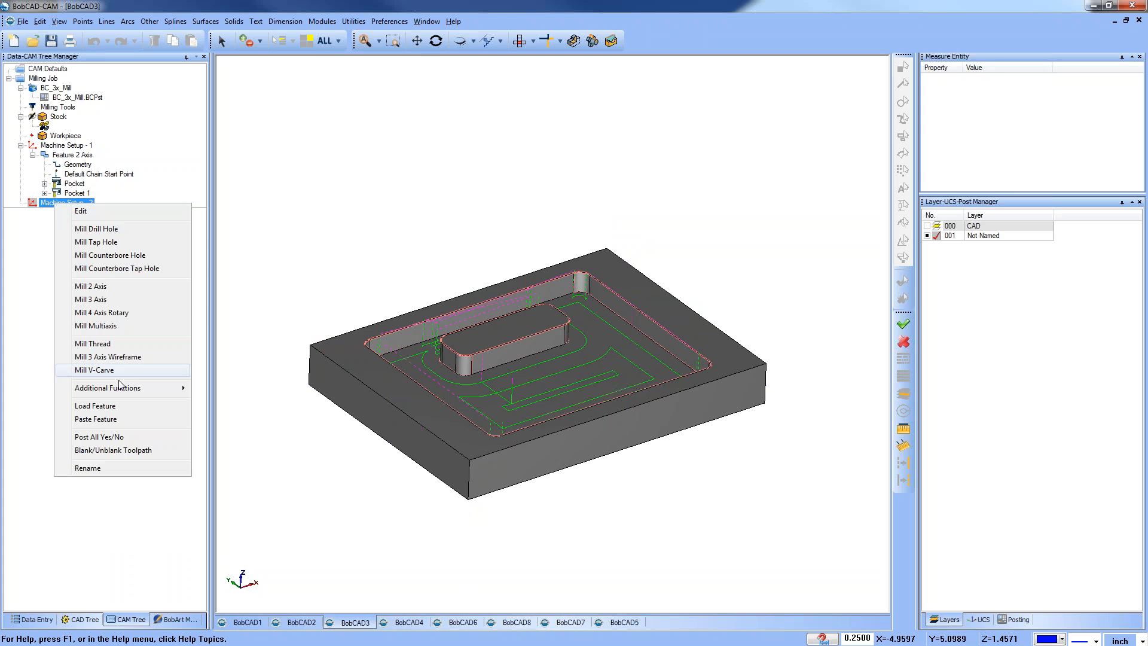
click(95, 419)
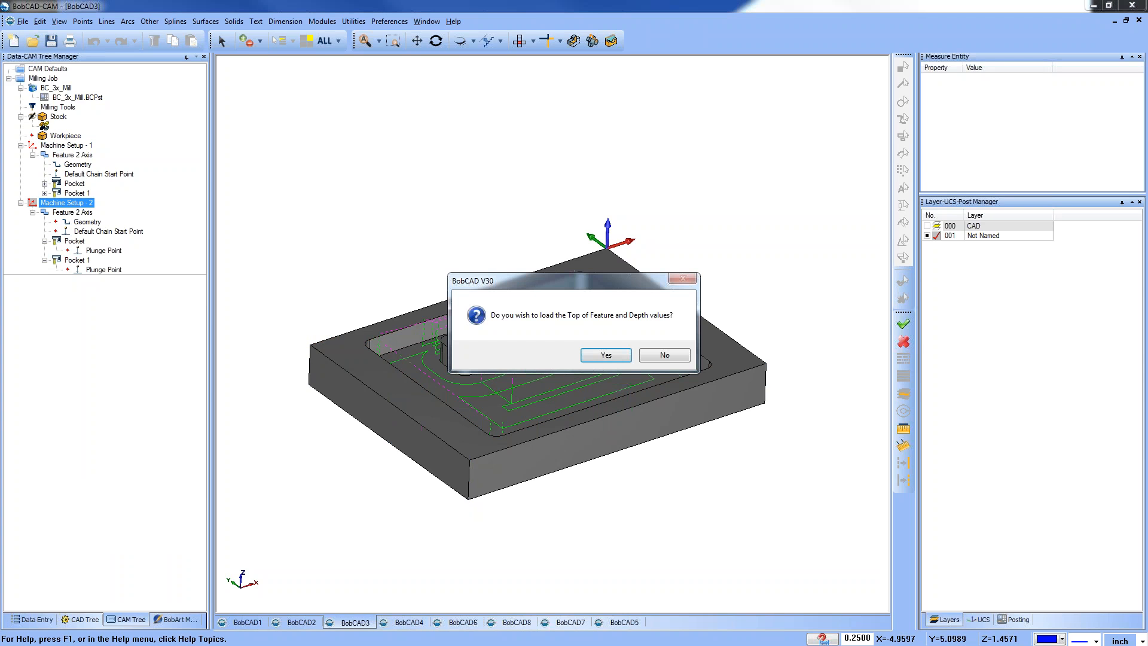
click(609, 355)
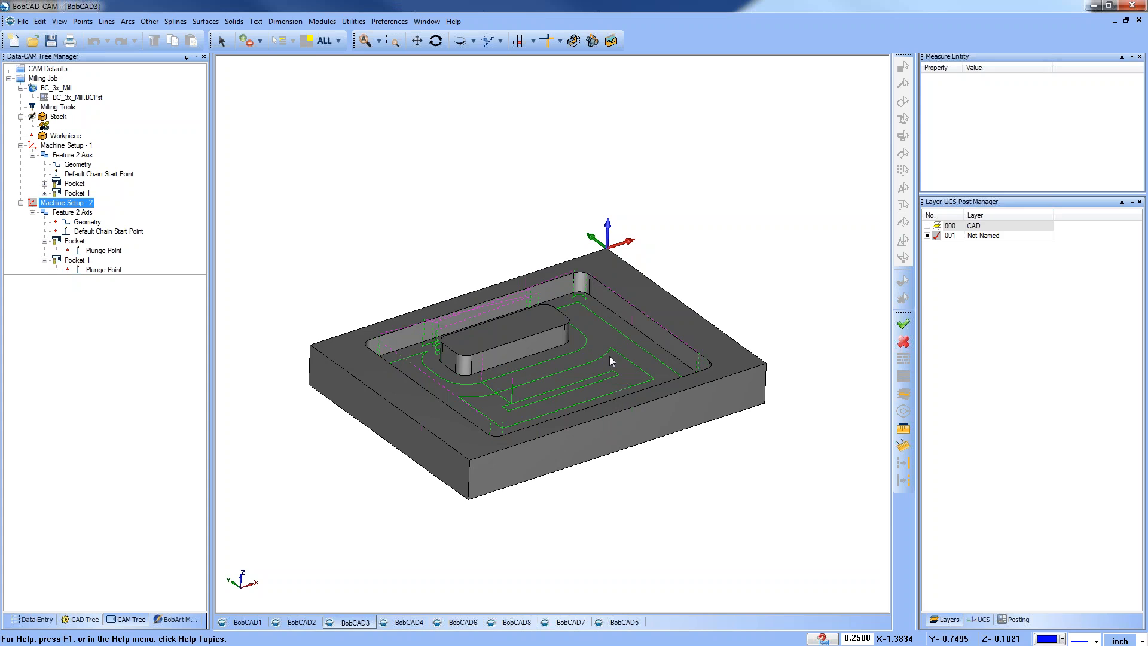
Reselect the geometry of the 2-axis feature in Machine Setup 2, using the pocket floor face around the island.
click(71, 157)
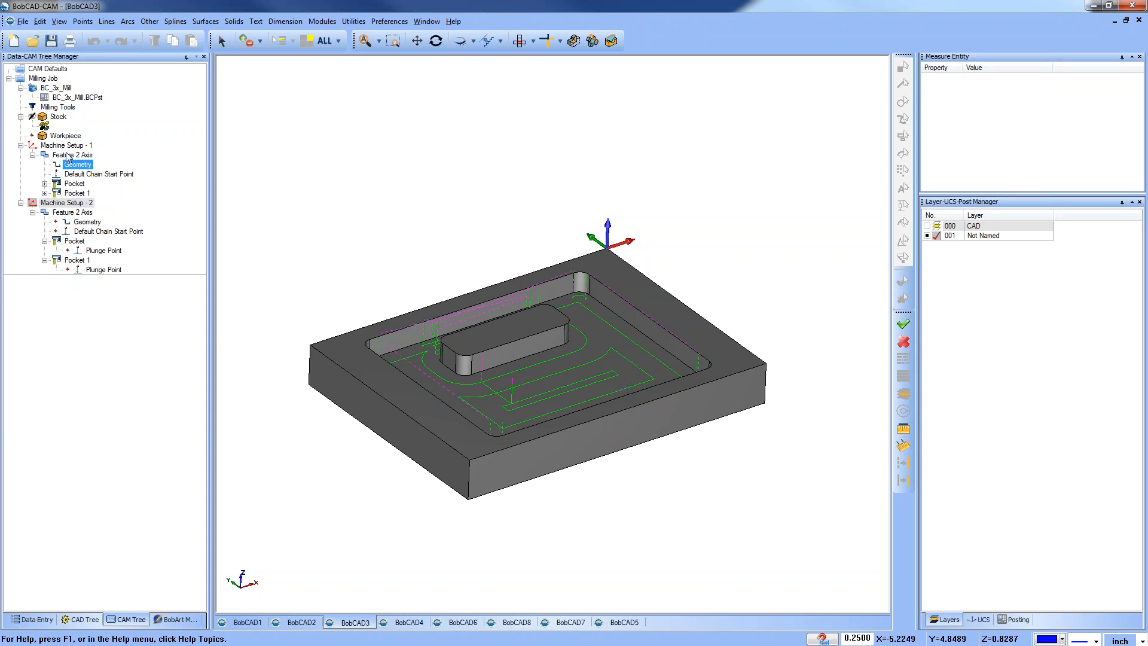
click(69, 148)
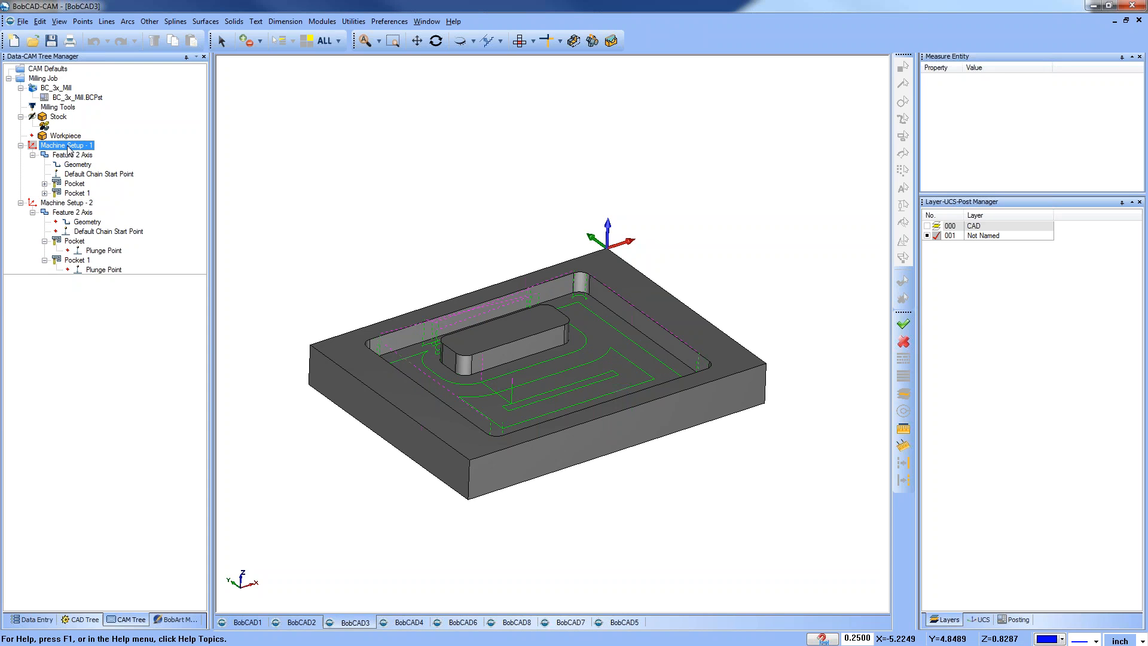
click(71, 204)
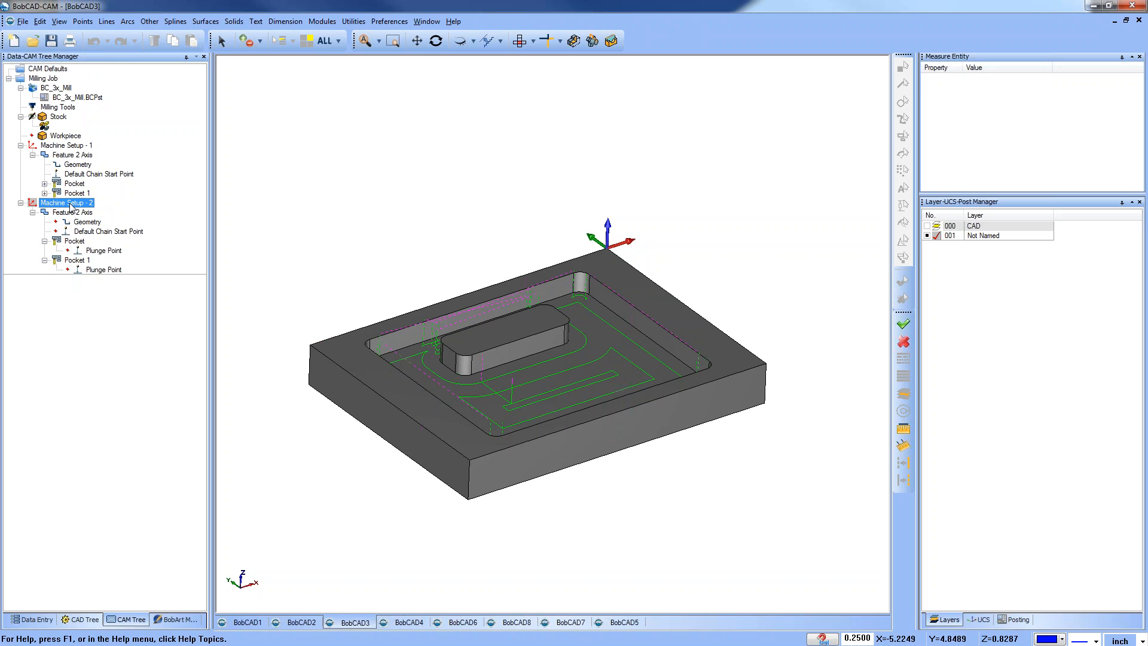
right_click(88, 222)
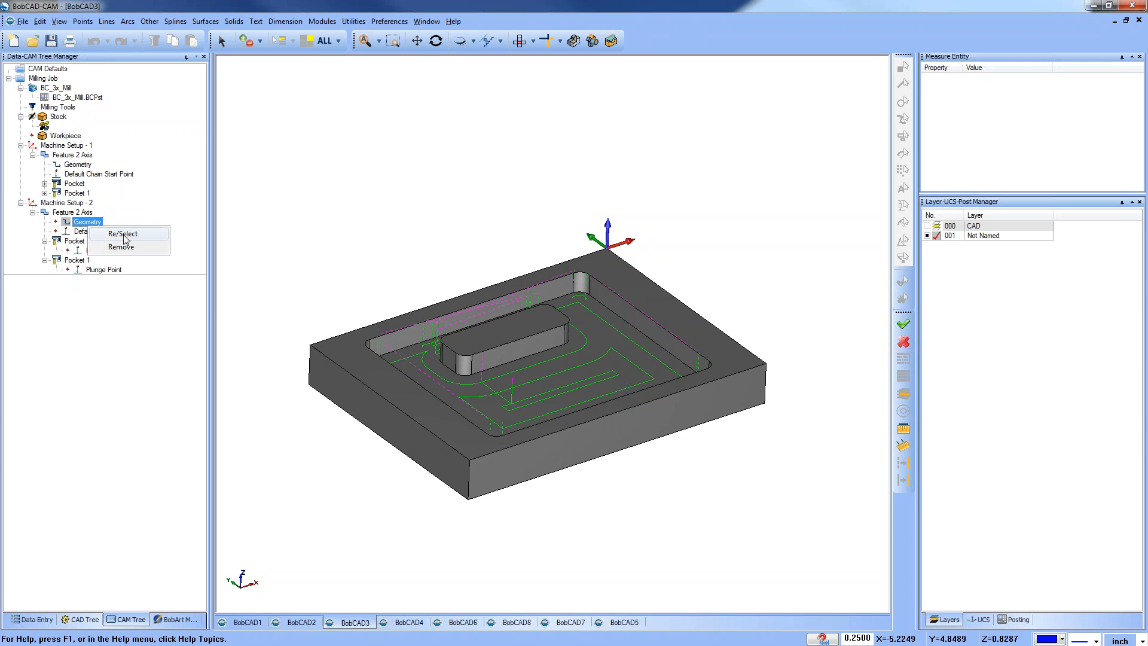
click(126, 232)
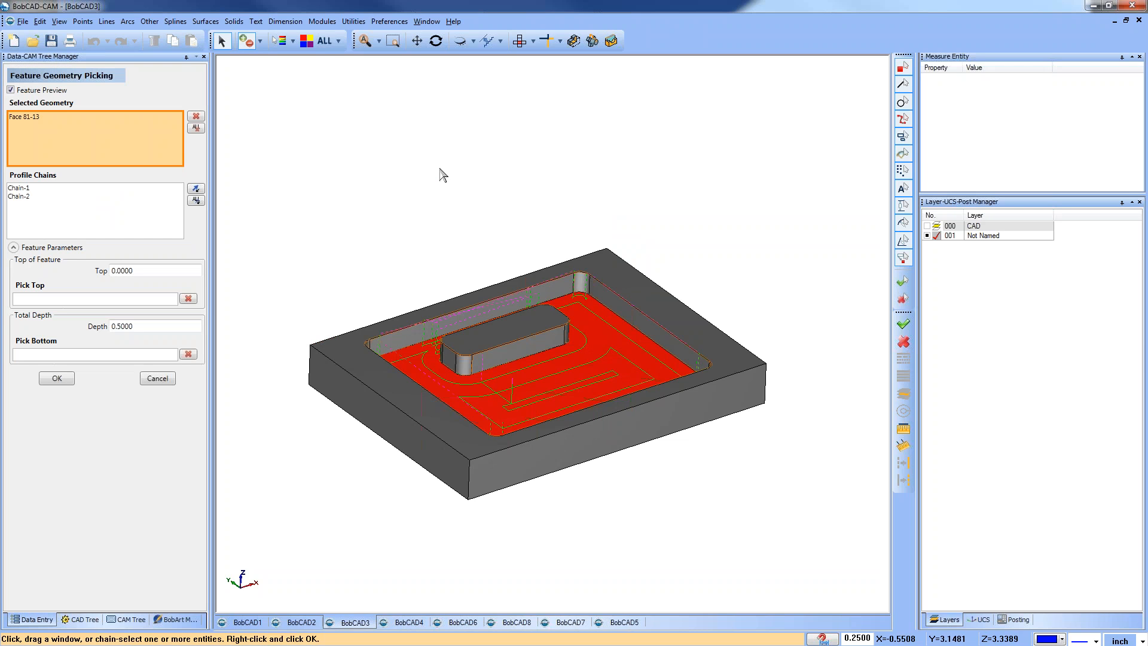
key(Escape)
Remove the first Pocket operation from Machine Setup 2's 2-axis feature, keeping Pocket 1, and compute its toolpath.
right_click(71, 212)
click(103, 222)
click(377, 158)
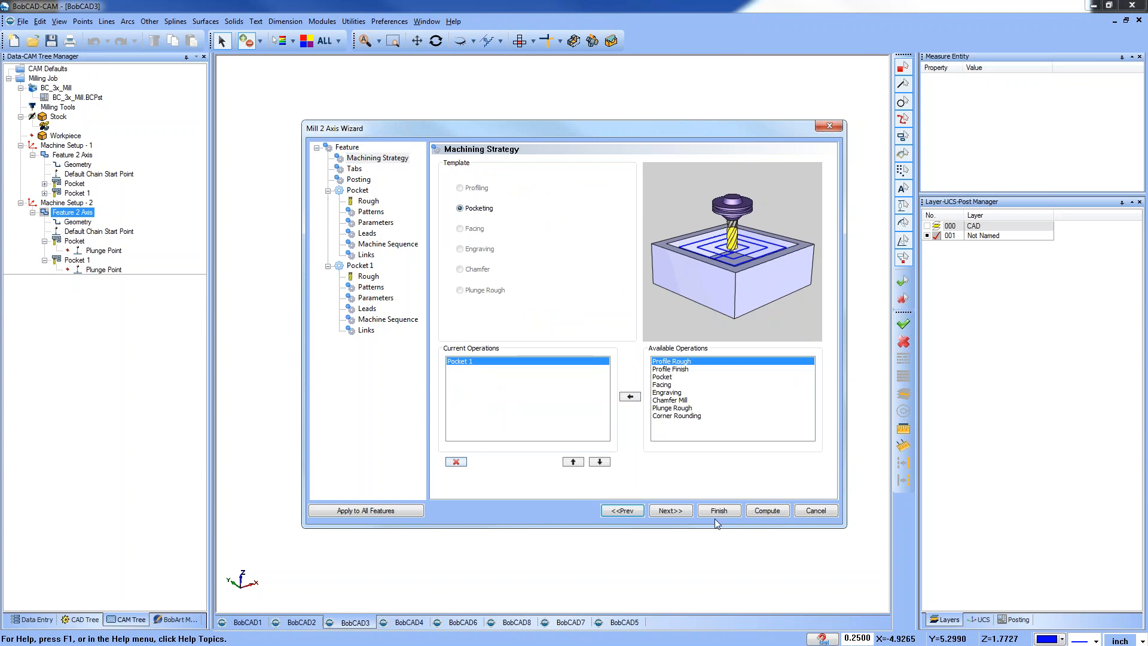
click(766, 512)
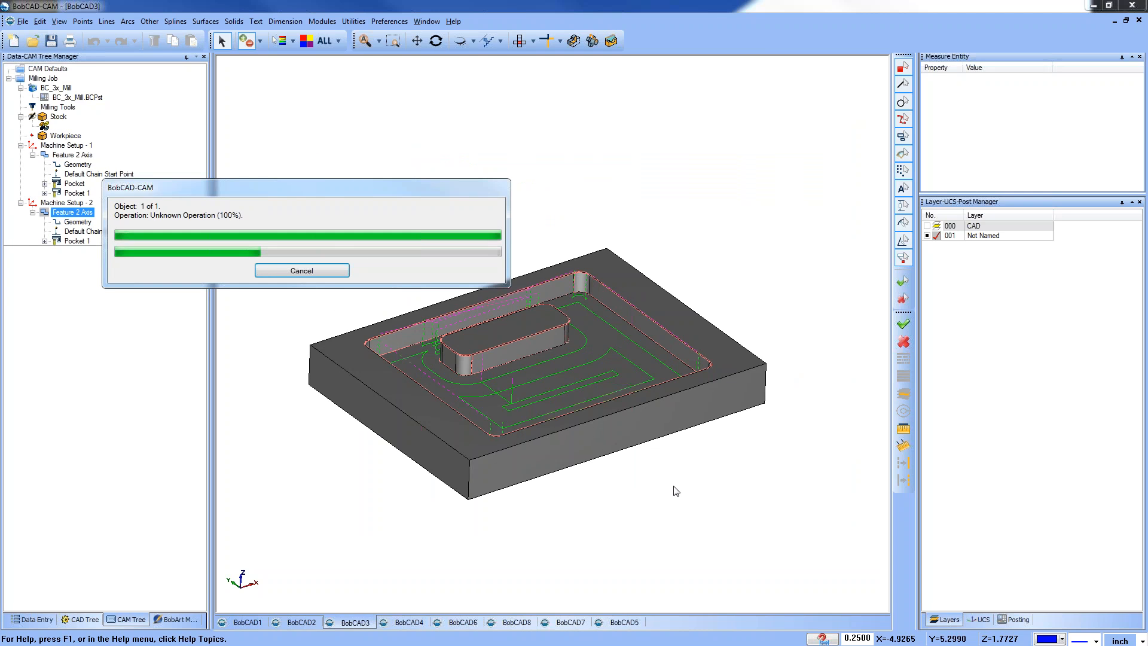
Remove the Pocket 1 operation from Machine Setup 1's 2-axis feature and compute the feature.
click(86, 157)
right_click(78, 155)
click(96, 161)
click(387, 159)
click(461, 369)
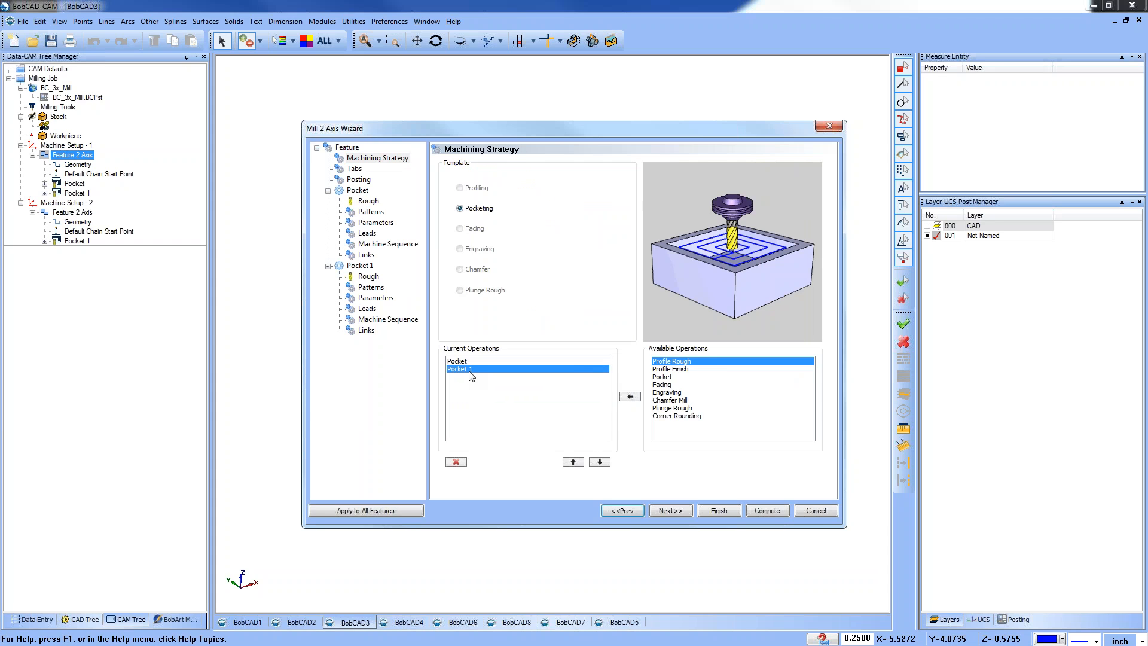
click(456, 462)
click(769, 511)
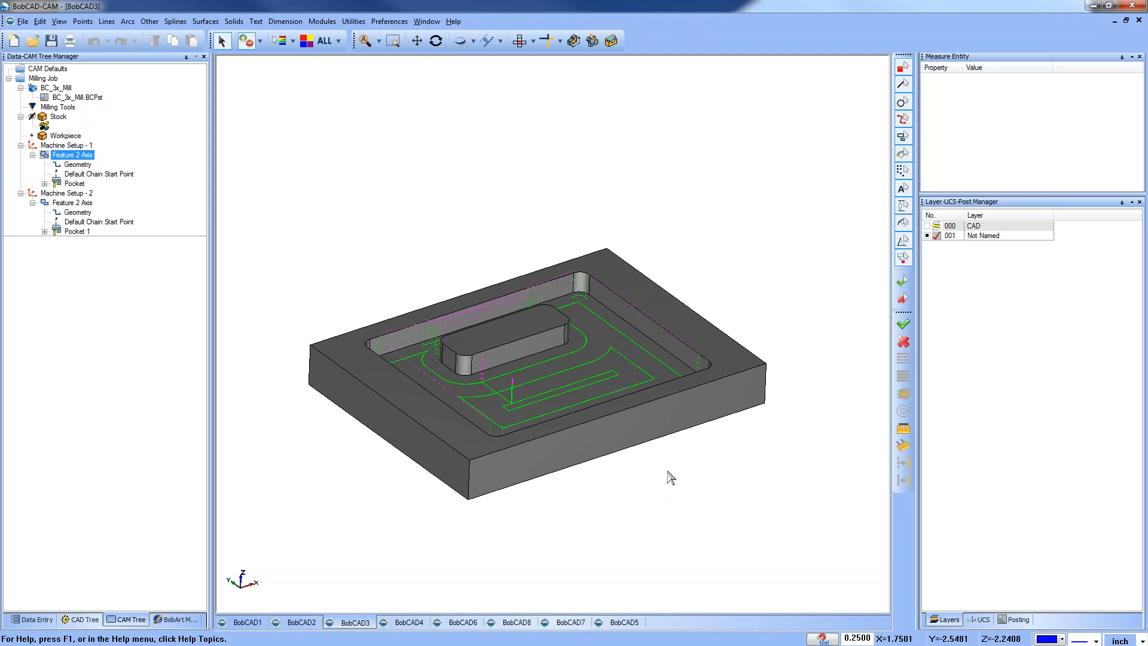
Blank the Pocket toolpath in Machine Setup 1 and check the Pocket 1 toolpath in Machine Setup 2.
click(66, 145)
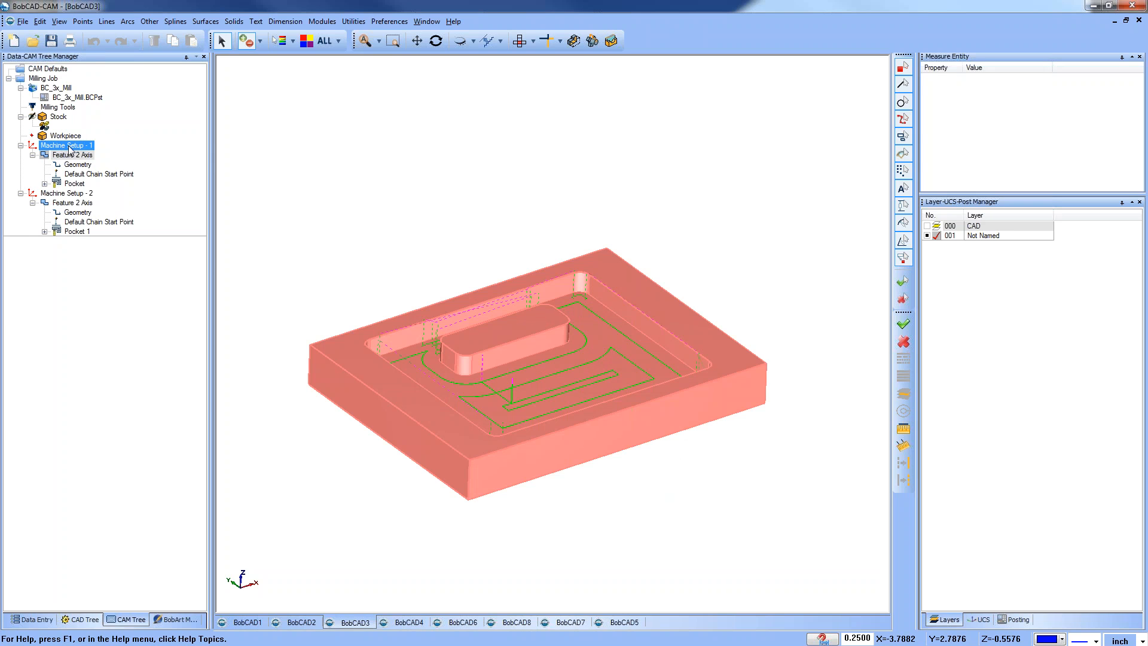
click(74, 184)
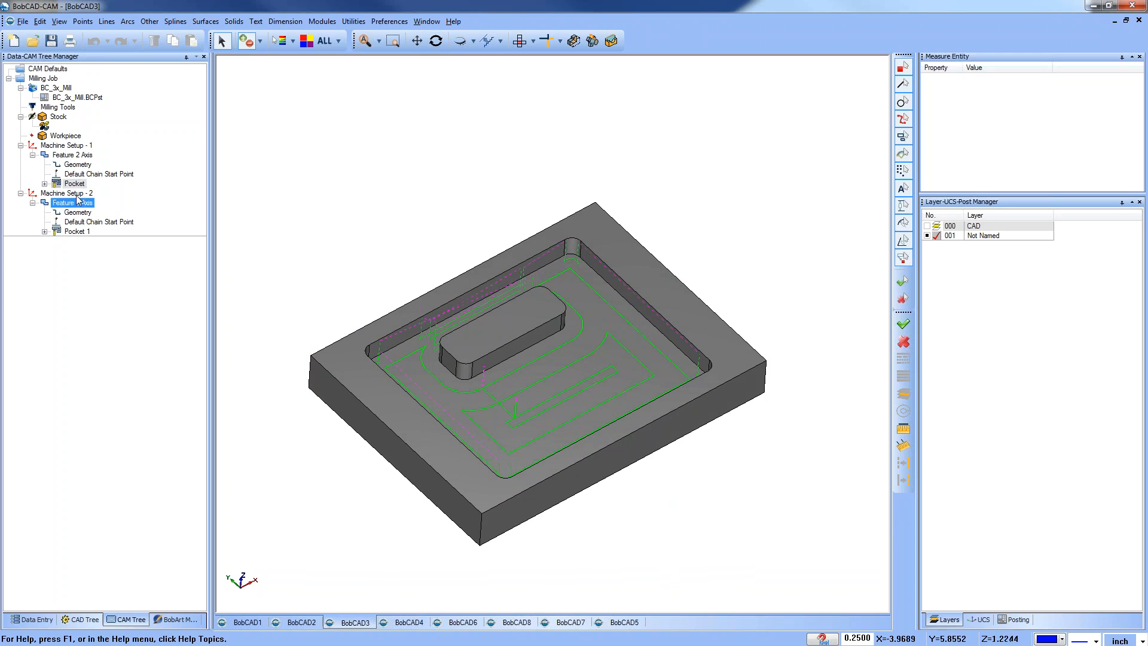
right_click(74, 186)
click(124, 284)
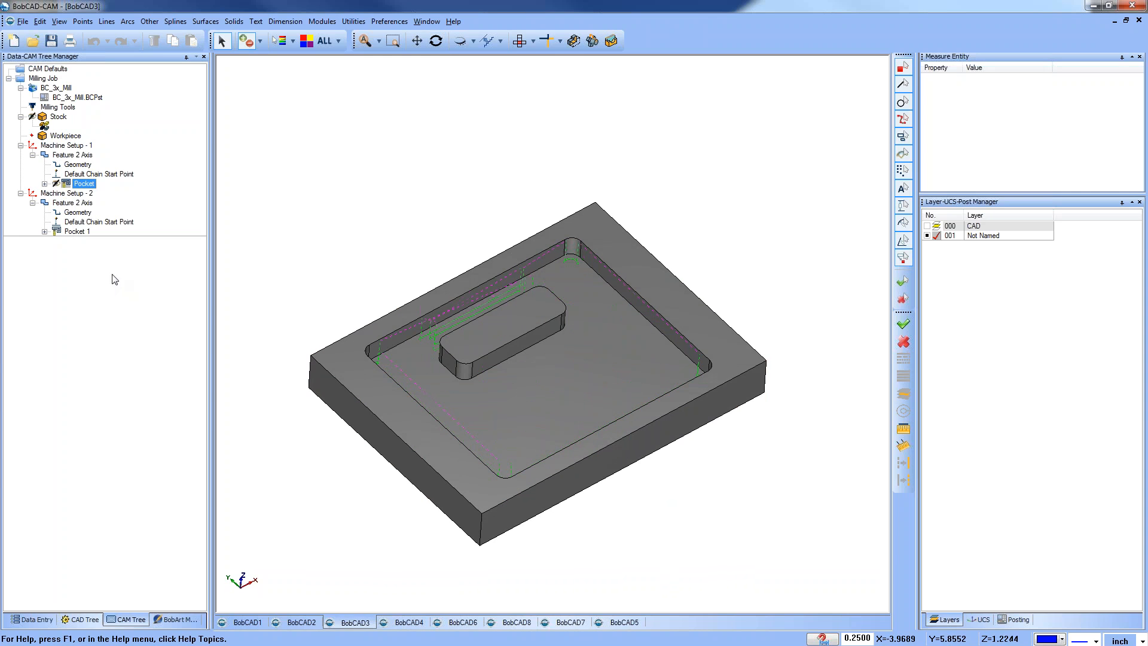
click(81, 224)
click(76, 233)
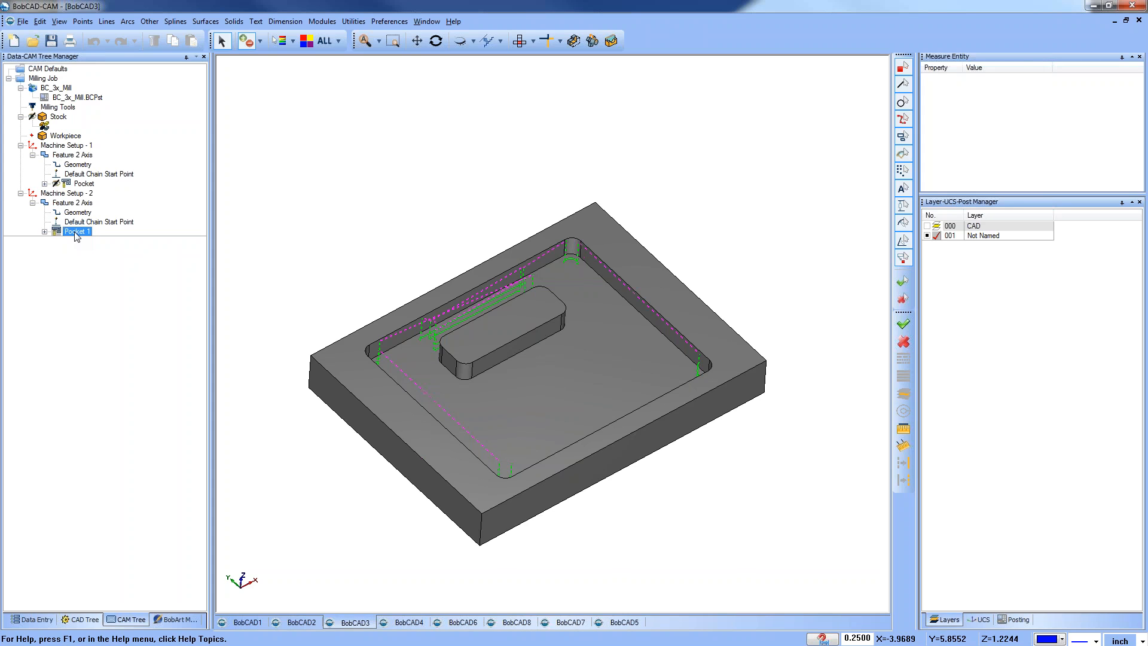
Delete the 2-axis feature from Machine Setup 2 and delete the second setup itself.
right_click(78, 204)
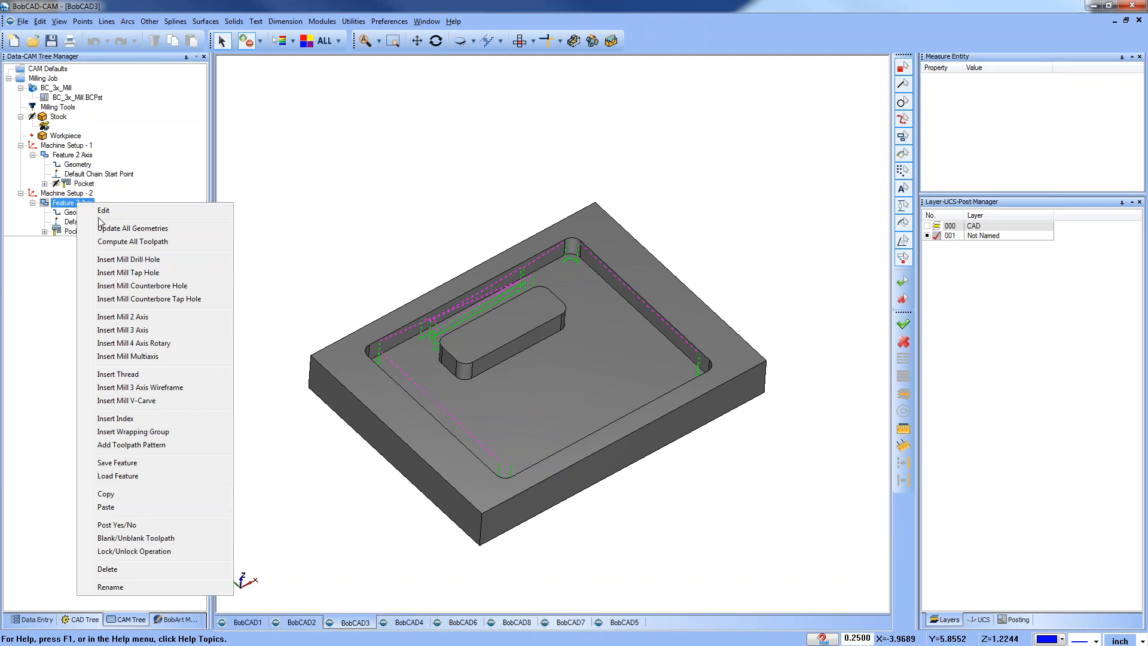
click(114, 568)
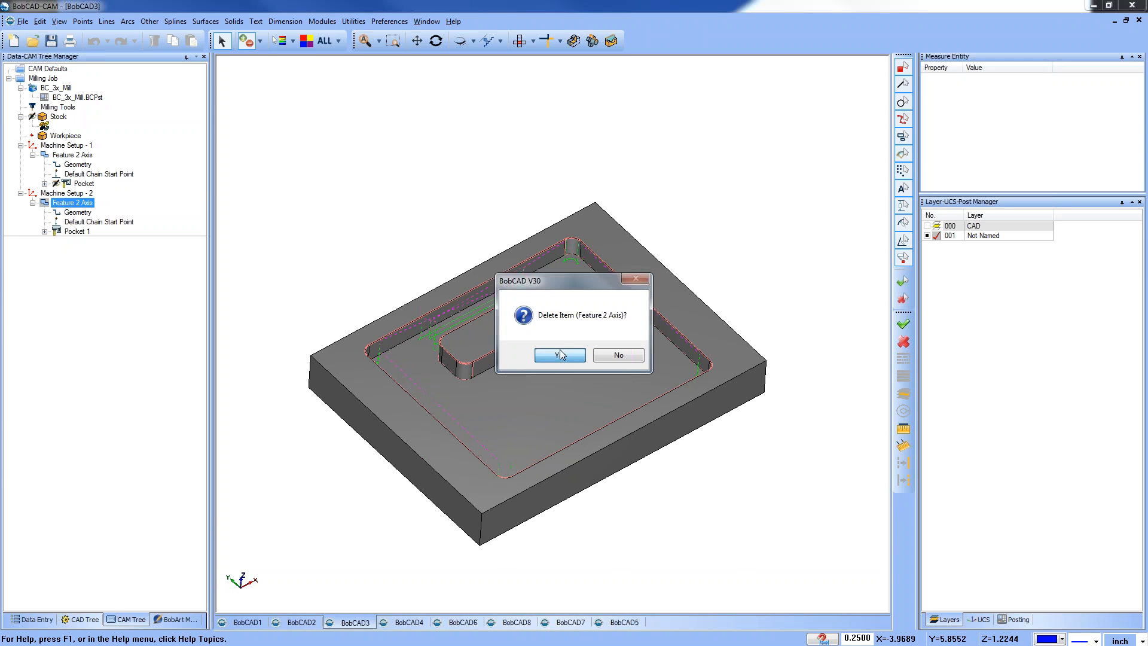
key(Return)
right_click(74, 184)
right_click(59, 194)
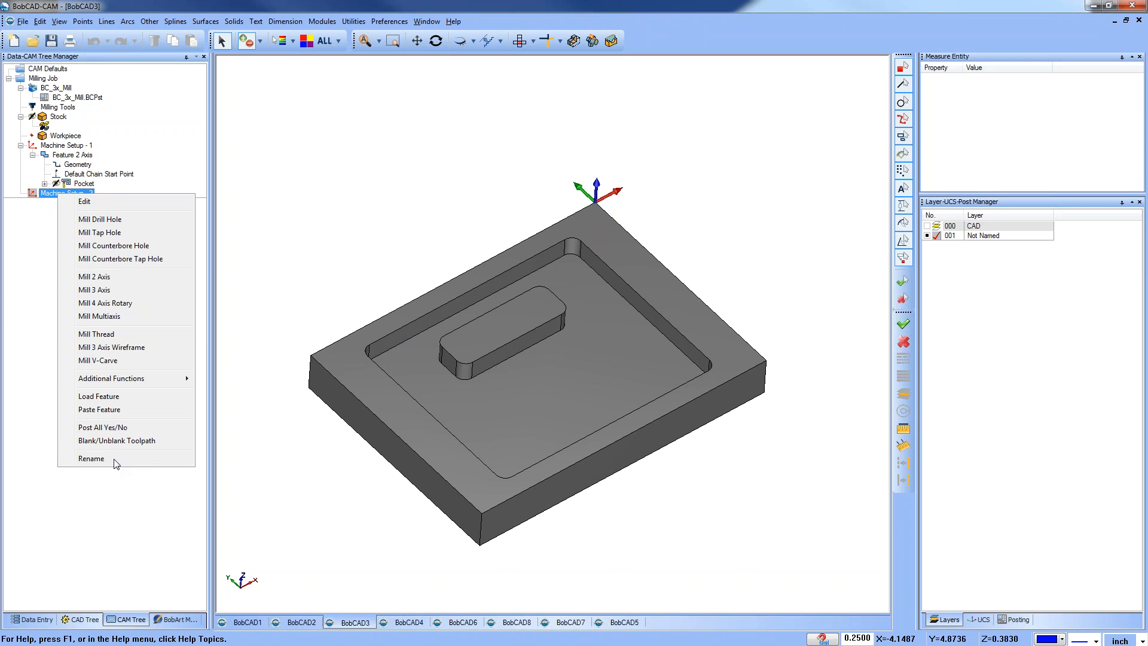
mouse_move(145, 377)
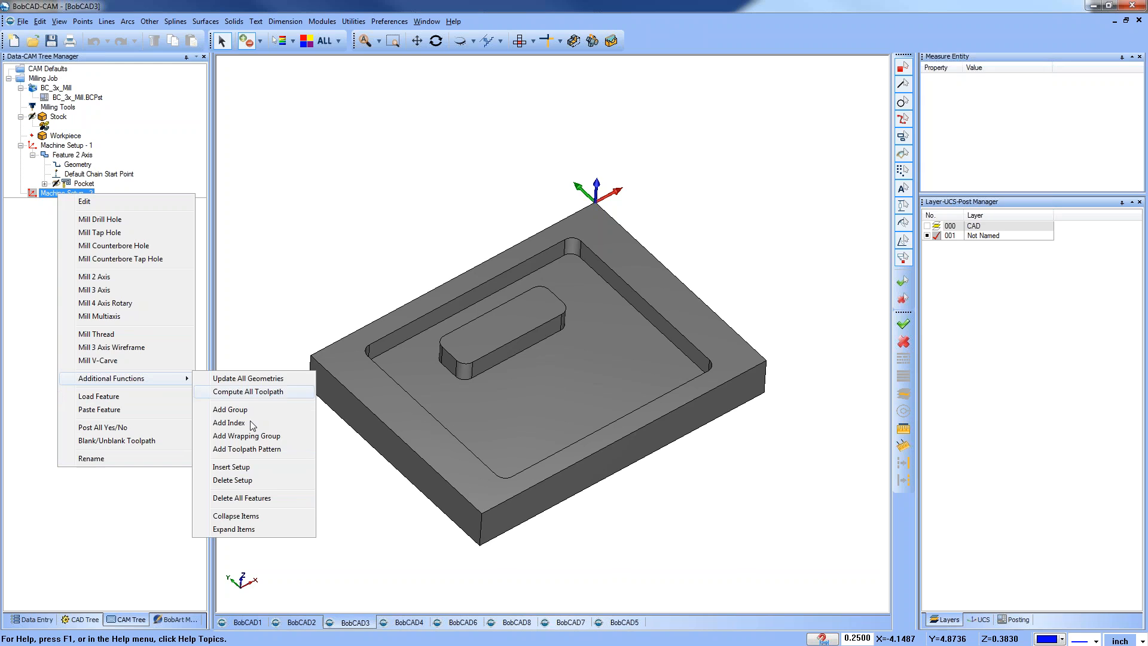
click(260, 481)
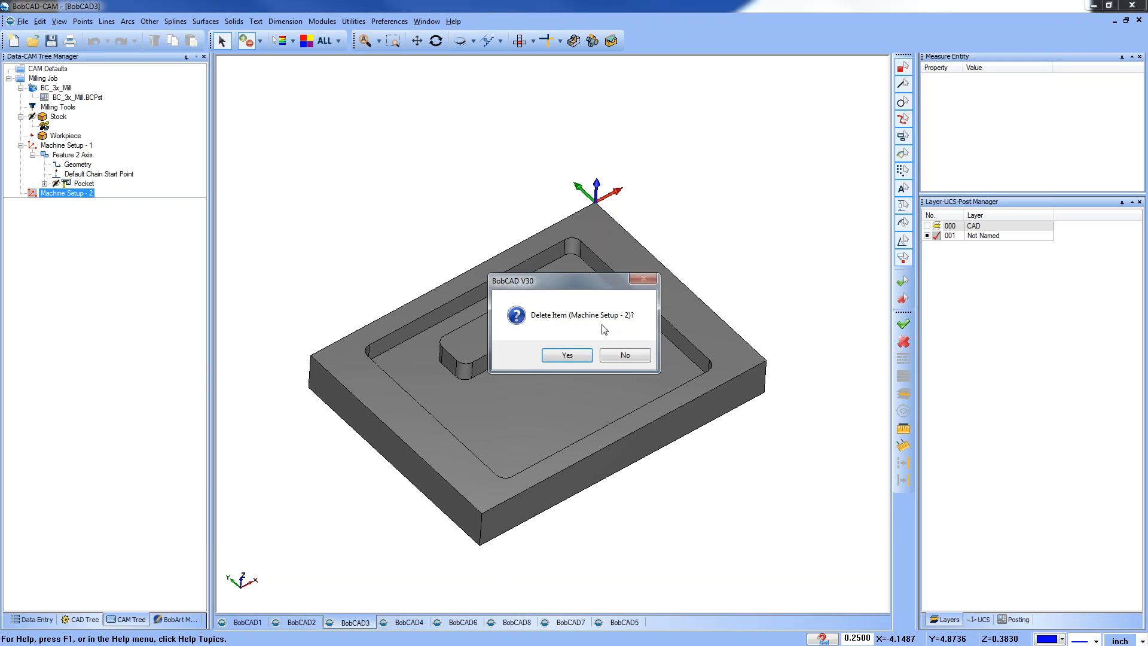
click(568, 359)
Switch to the BobCAD4 part with four open-sided pockets and create a BC_3x_Mill milling job with stock.
click(409, 623)
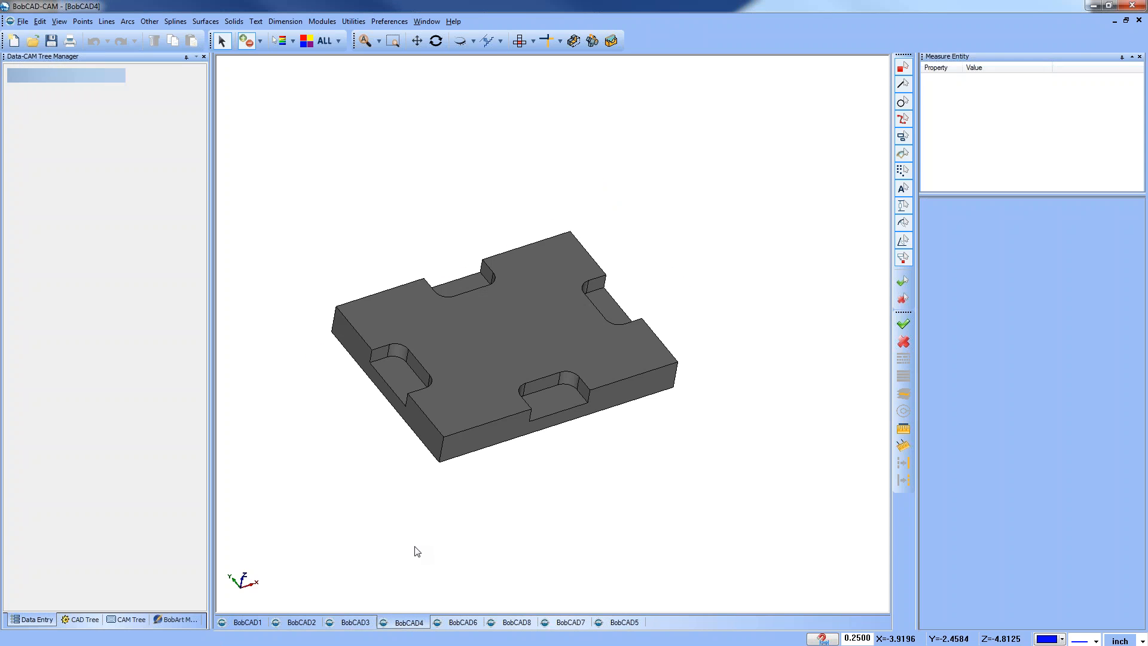
middle_drag(584, 512, 566, 497)
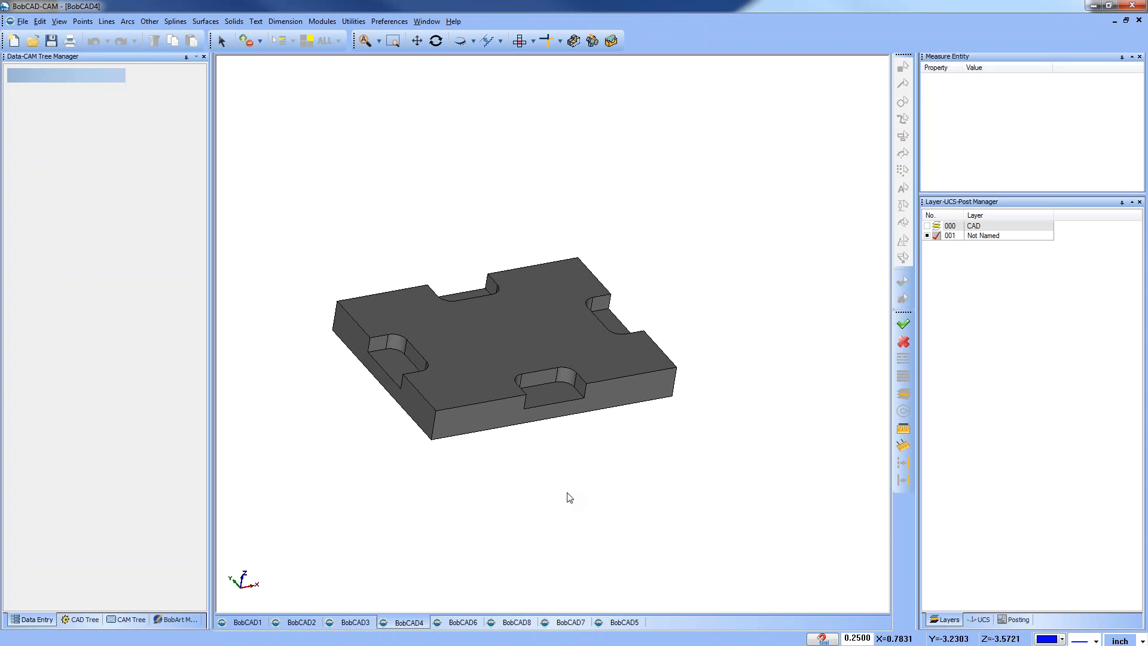
scroll(536, 382, up, 1)
middle_drag(536, 381, 616, 497)
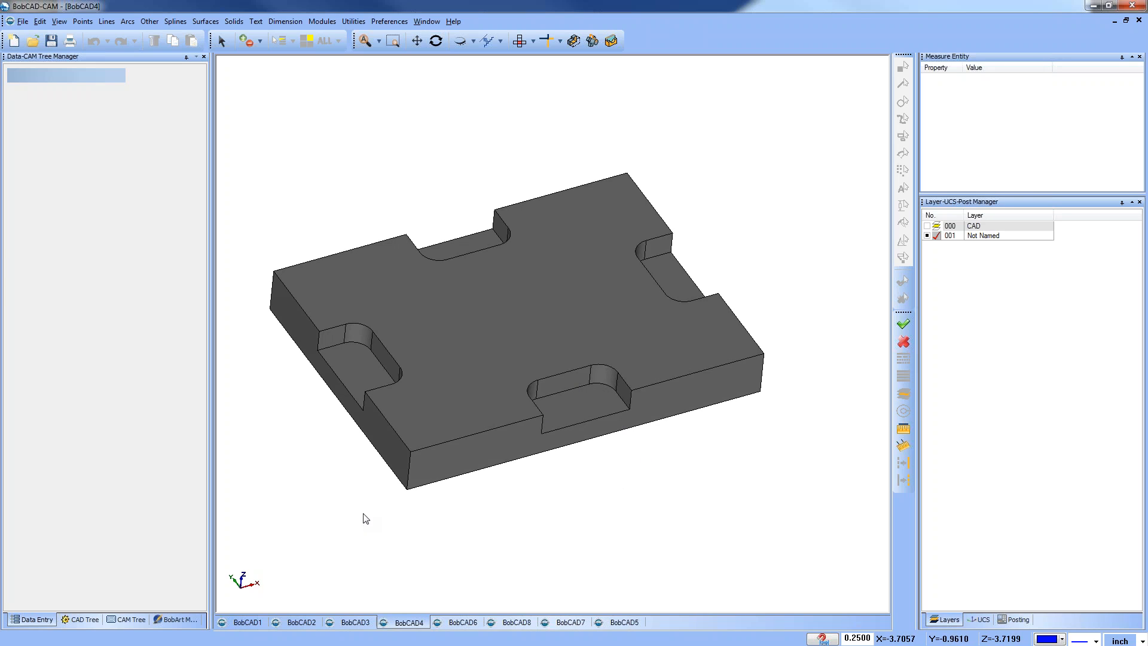
click(129, 620)
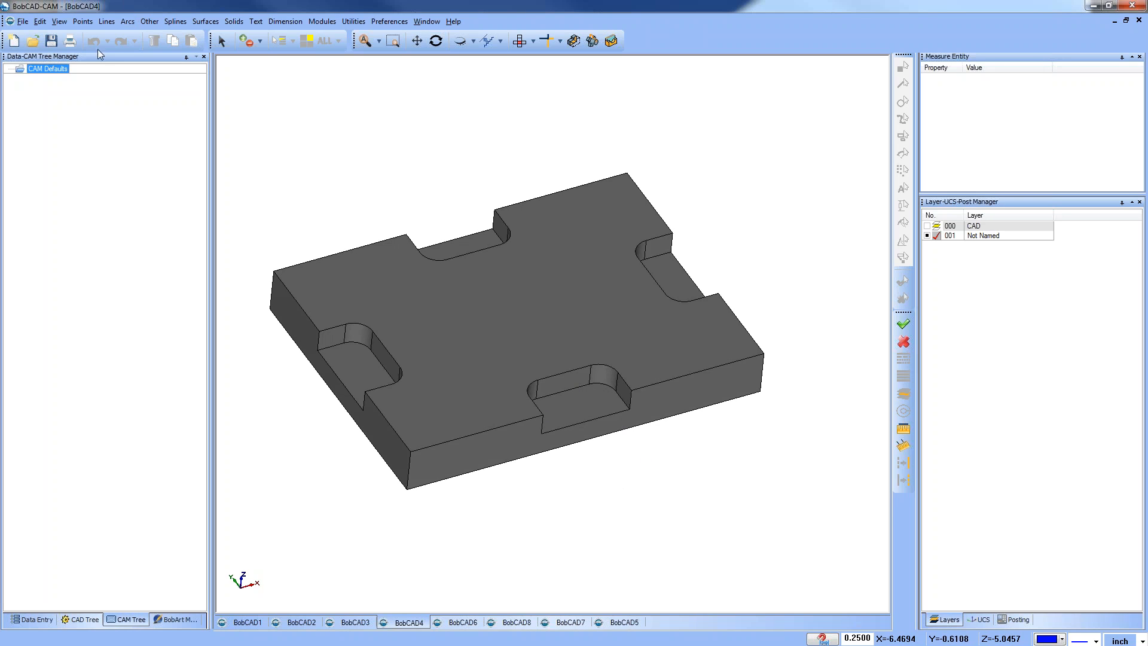
double_click(78, 75)
click(50, 246)
click(79, 193)
click(83, 230)
click(55, 330)
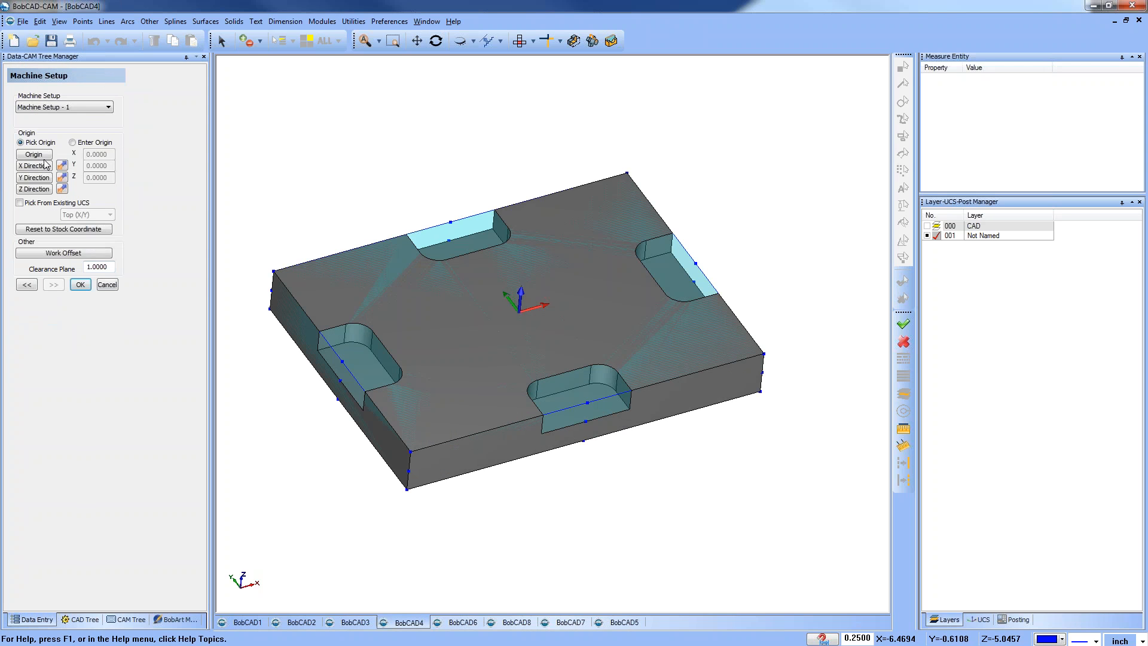
Place the machine setup's origin on the part's top back corner at the minimum X side.
click(31, 155)
click(279, 286)
click(80, 284)
Paste the copied 2-axis feature into Machine Setup 1, loading its Top of Feature and Depth values.
right_click(67, 149)
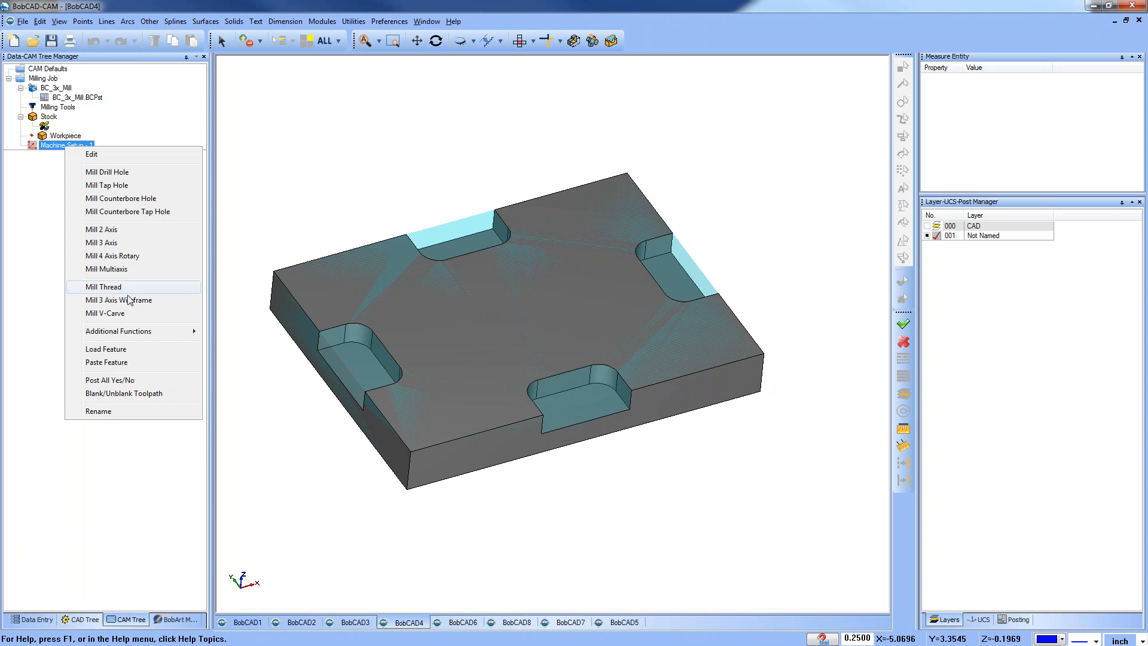
click(84, 363)
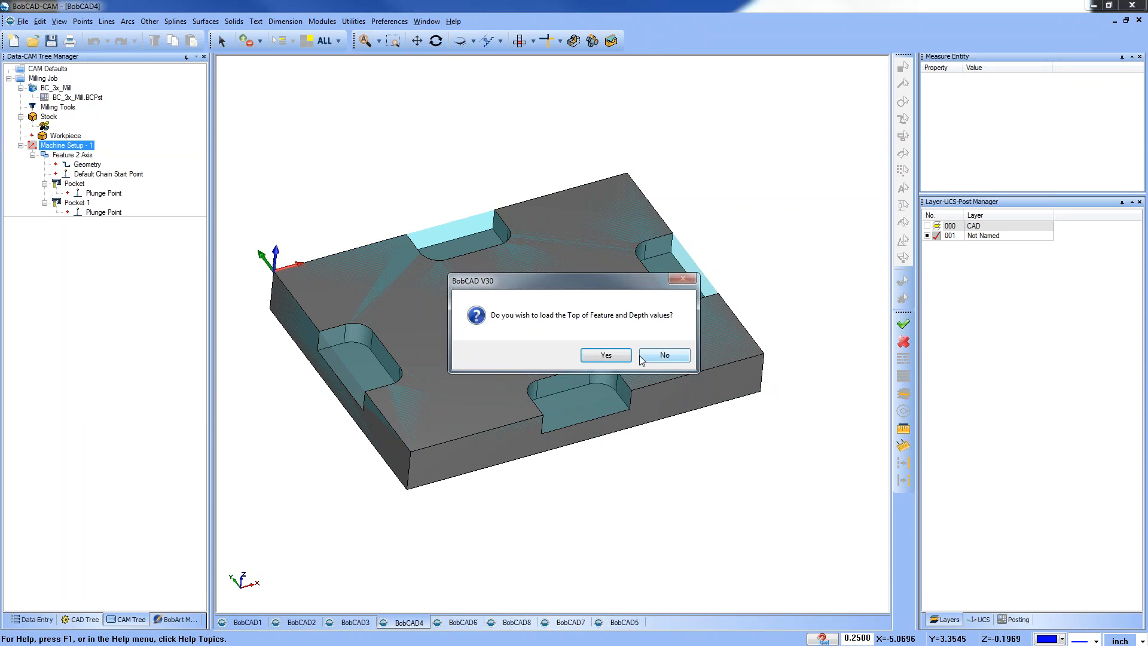
click(606, 356)
Assign the four open pocket floor faces as the feature's geometry and compute the Pocket operation's toolpath.
click(87, 165)
right_click(93, 171)
click(126, 172)
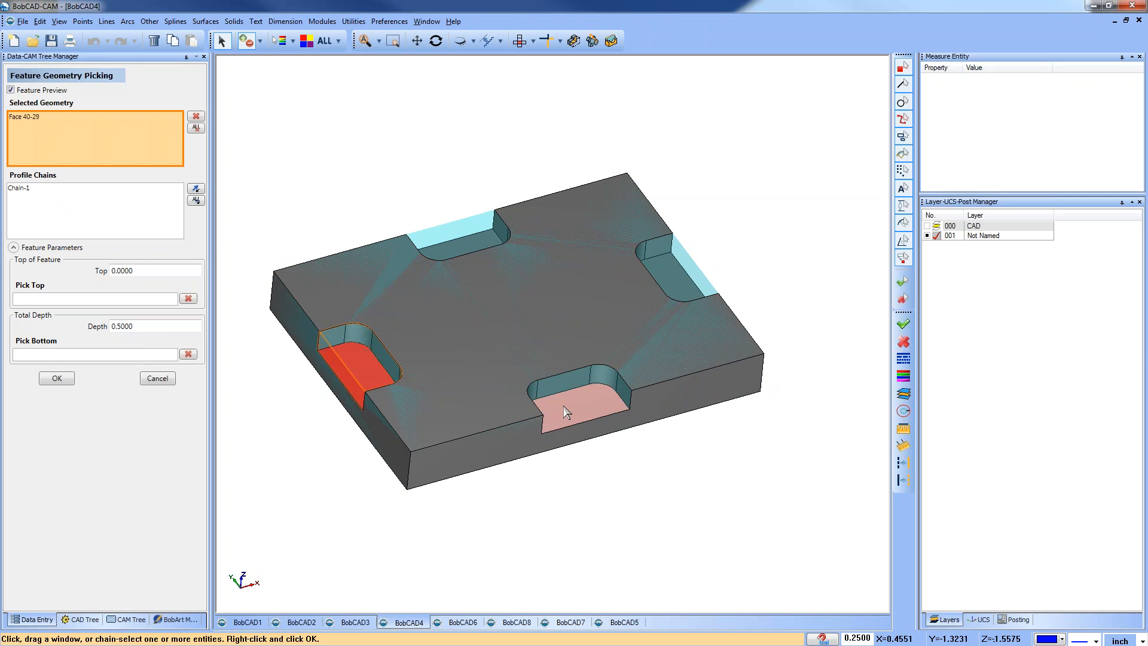
click(563, 406)
click(684, 283)
click(443, 190)
click(57, 379)
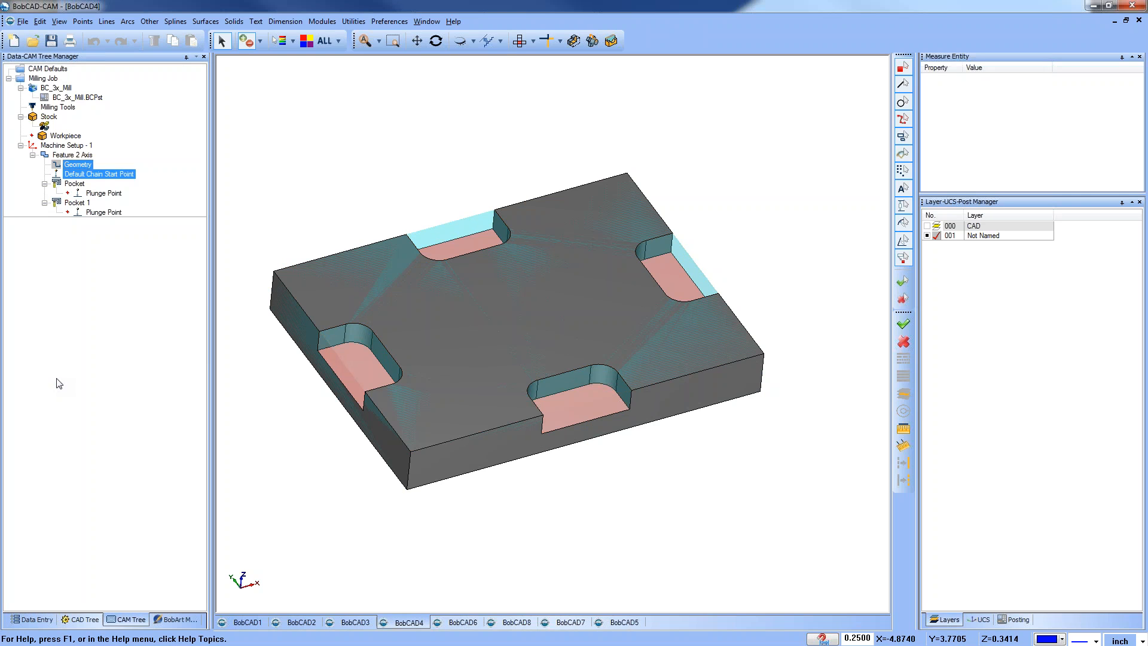
right_click(73, 184)
click(123, 193)
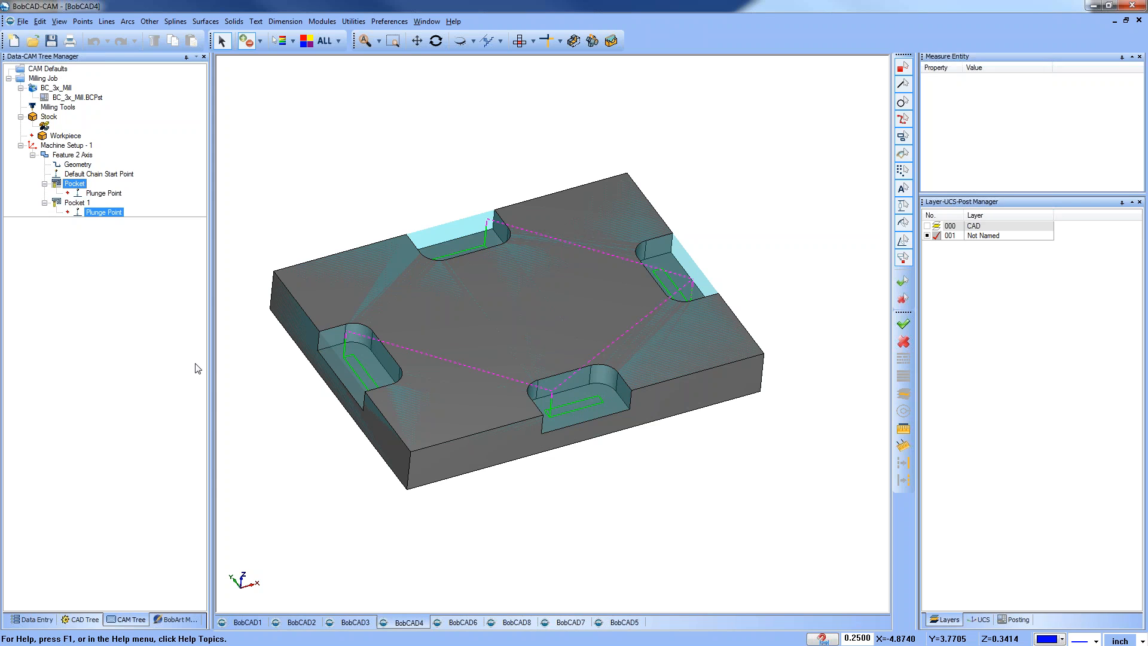
Backplot the Pocket toolpath with a shaded tool and examine the tool's position against the first pocket's open edge.
right_click(79, 185)
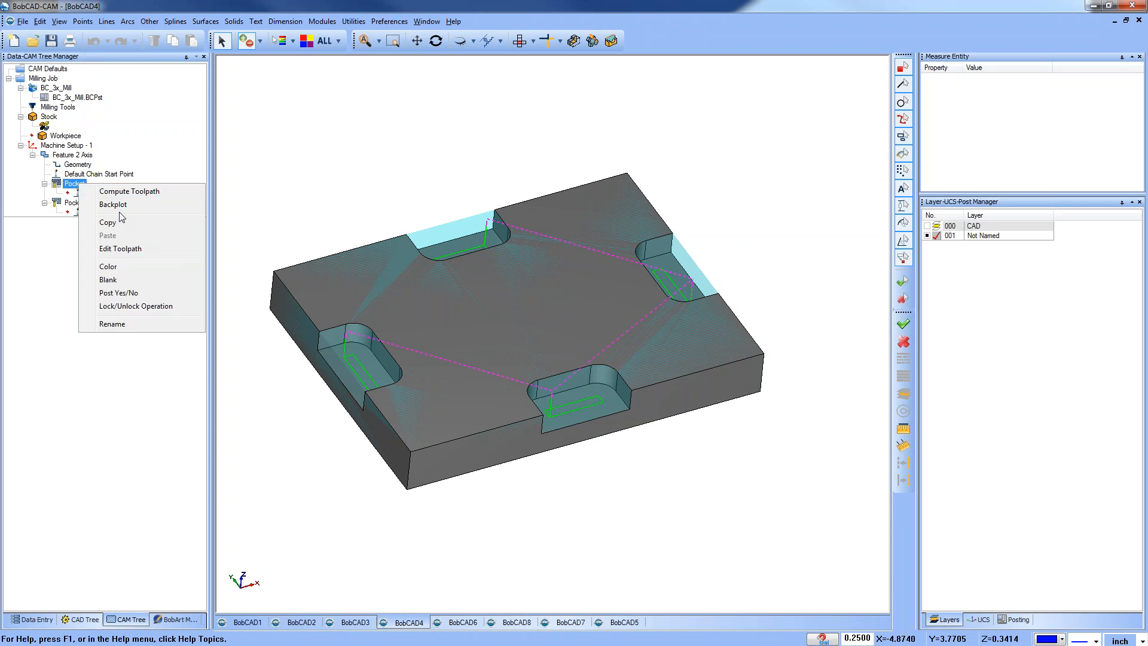
click(113, 204)
click(140, 109)
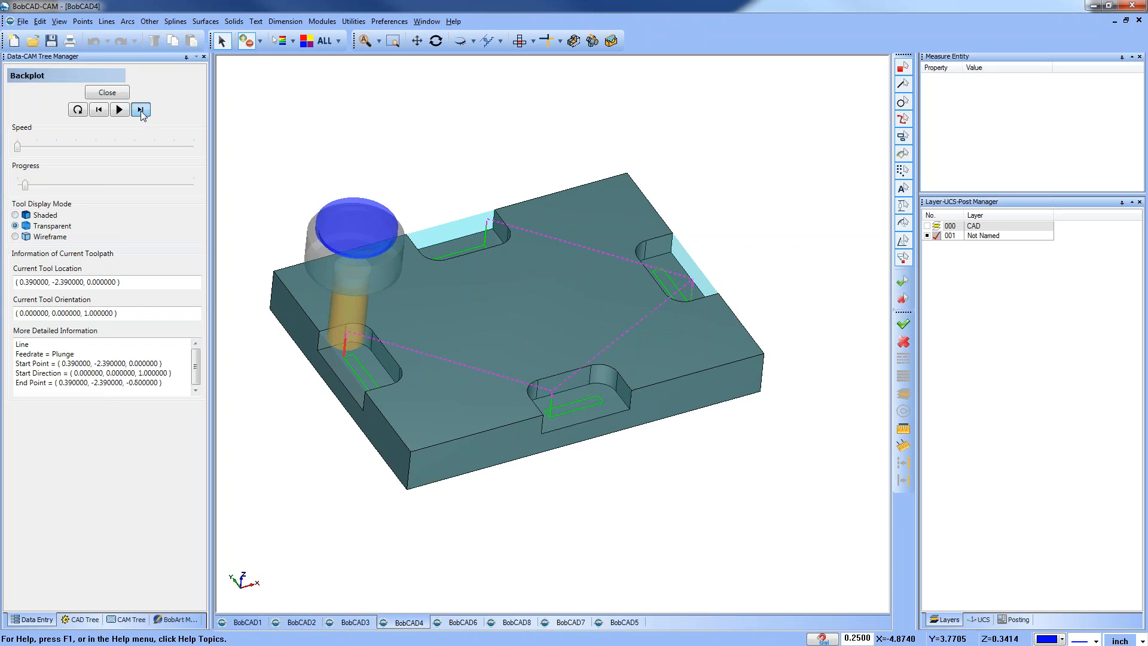
click(15, 216)
middle_drag(467, 393, 466, 373)
scroll(348, 371, up, 4)
scroll(353, 375, up, 1)
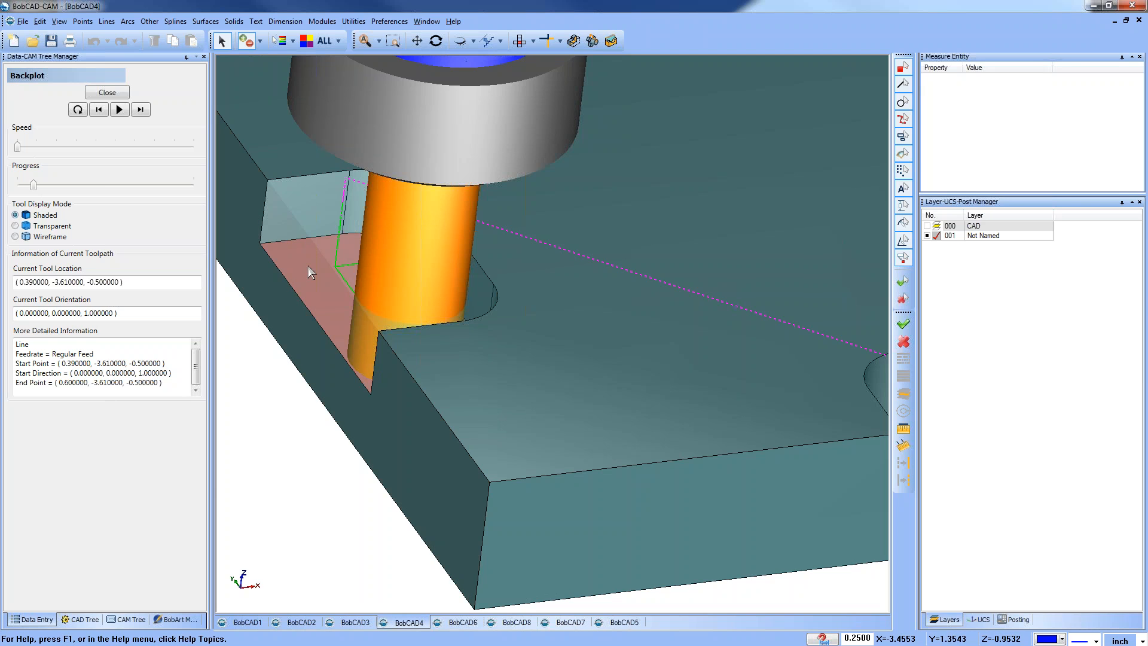
scroll(308, 267, down, 4)
middle_drag(308, 267, 368, 240)
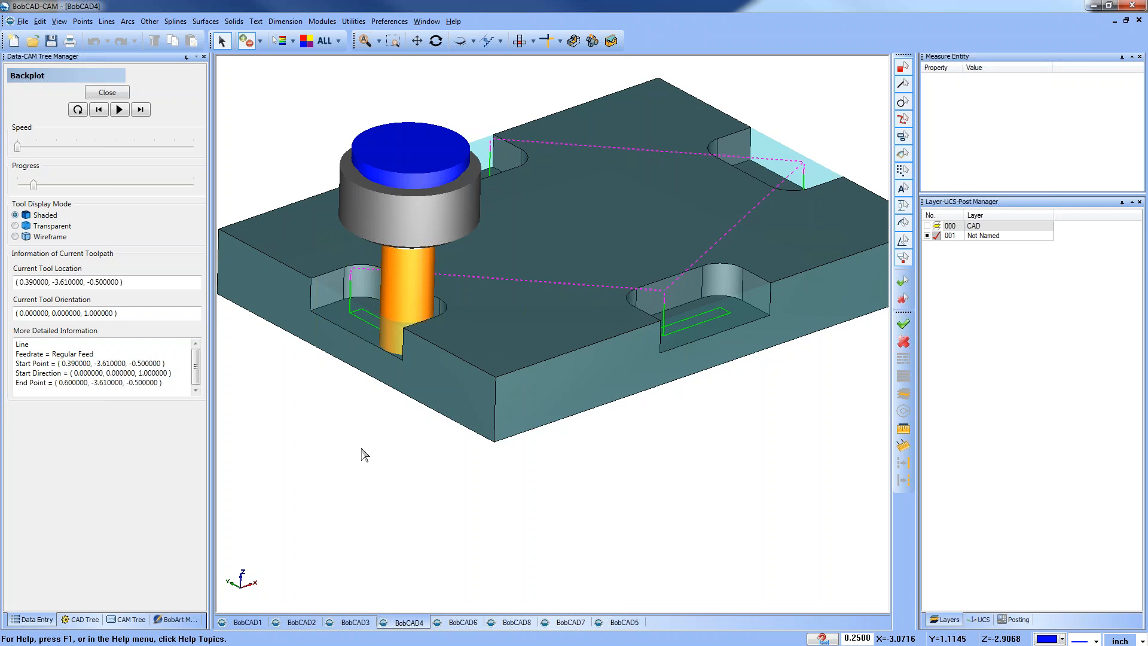
middle_drag(371, 429, 479, 482)
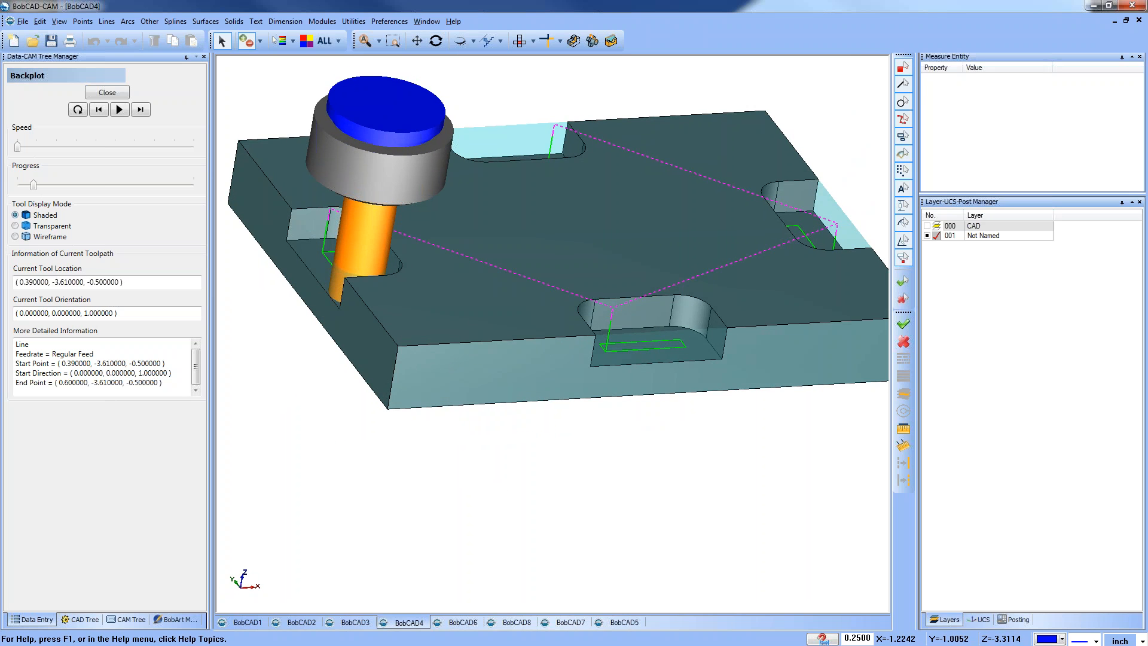
middle_drag(461, 449, 762, 352)
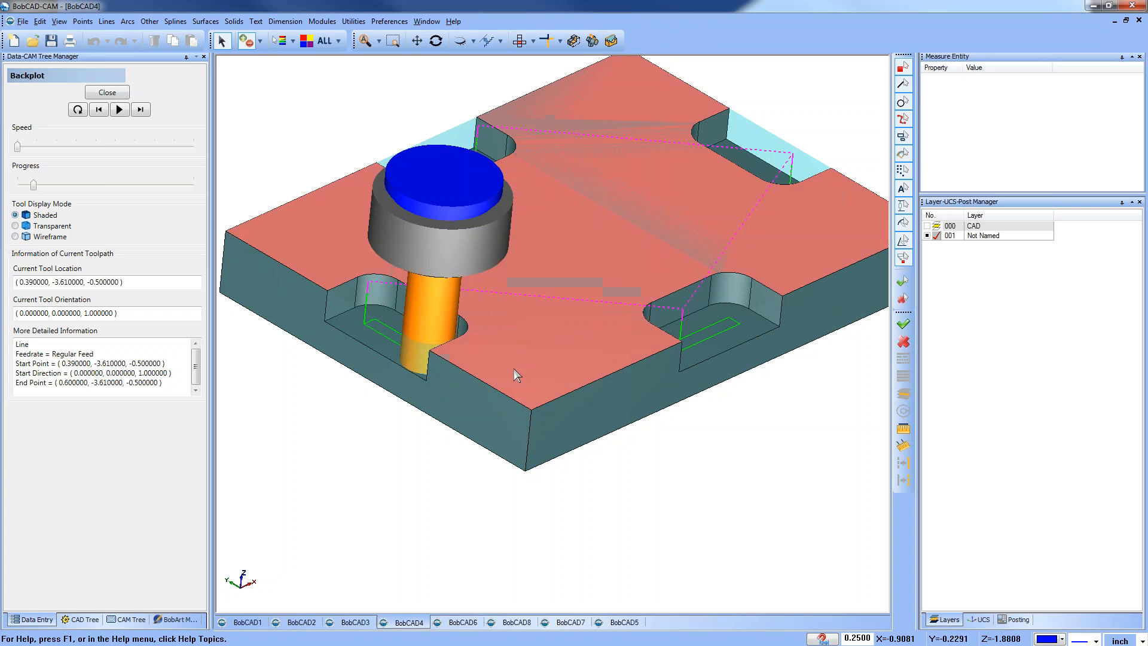
click(107, 92)
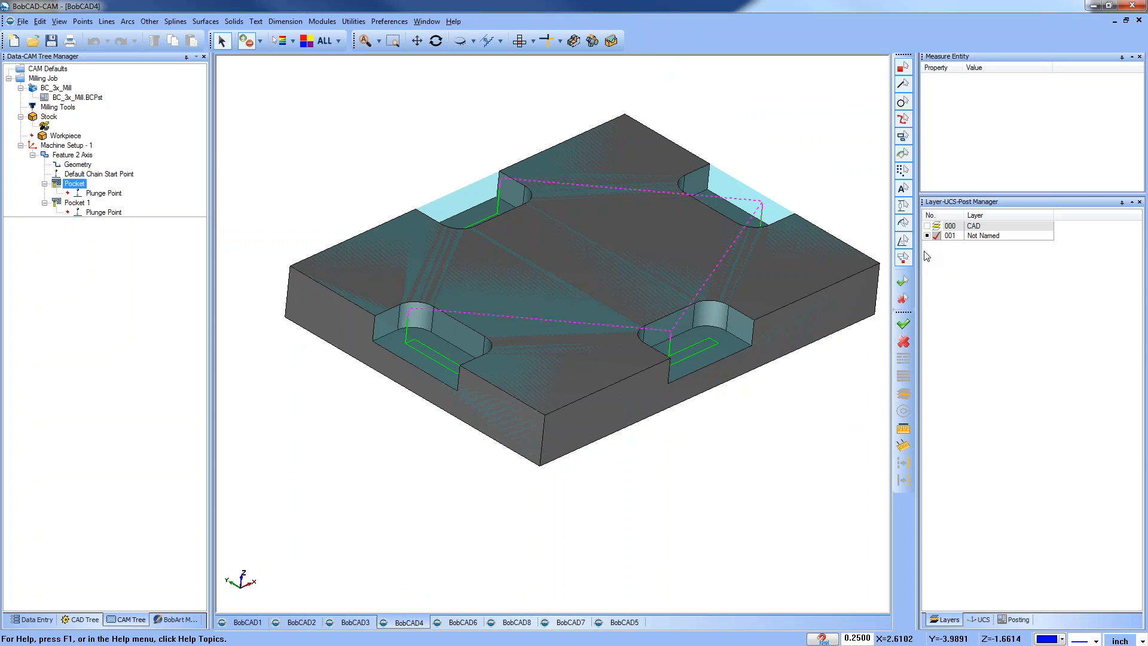
Add a new layer 002 and make it the active layer for the CAD geometry.
right_click(994, 236)
click(1011, 244)
click(938, 246)
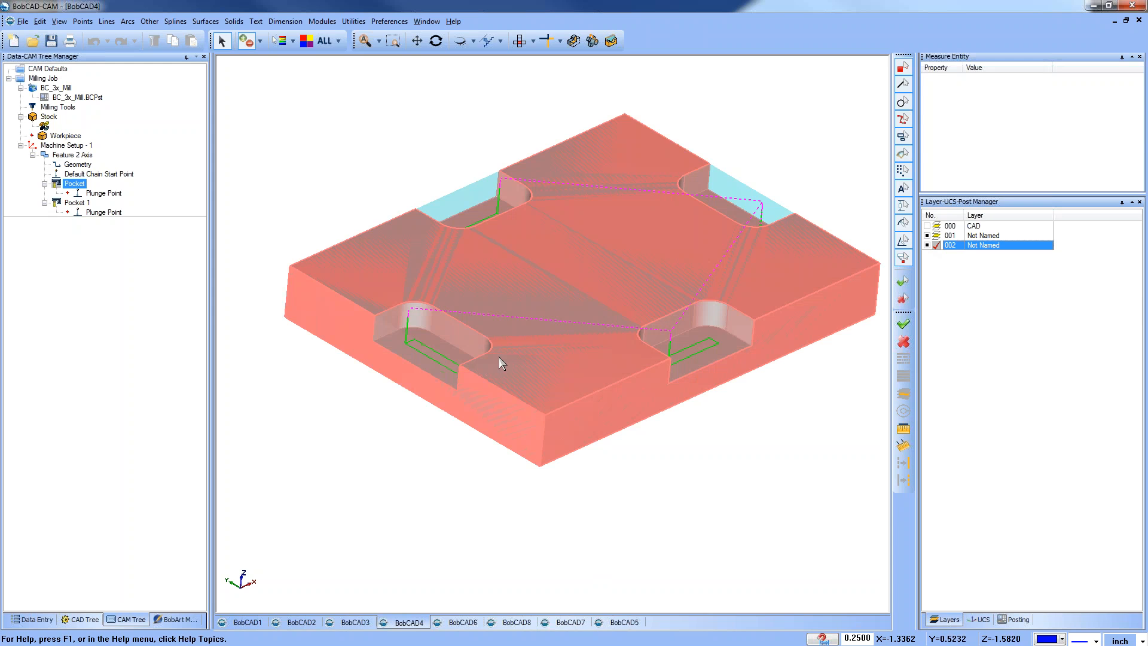
right_click(295, 131)
click(323, 150)
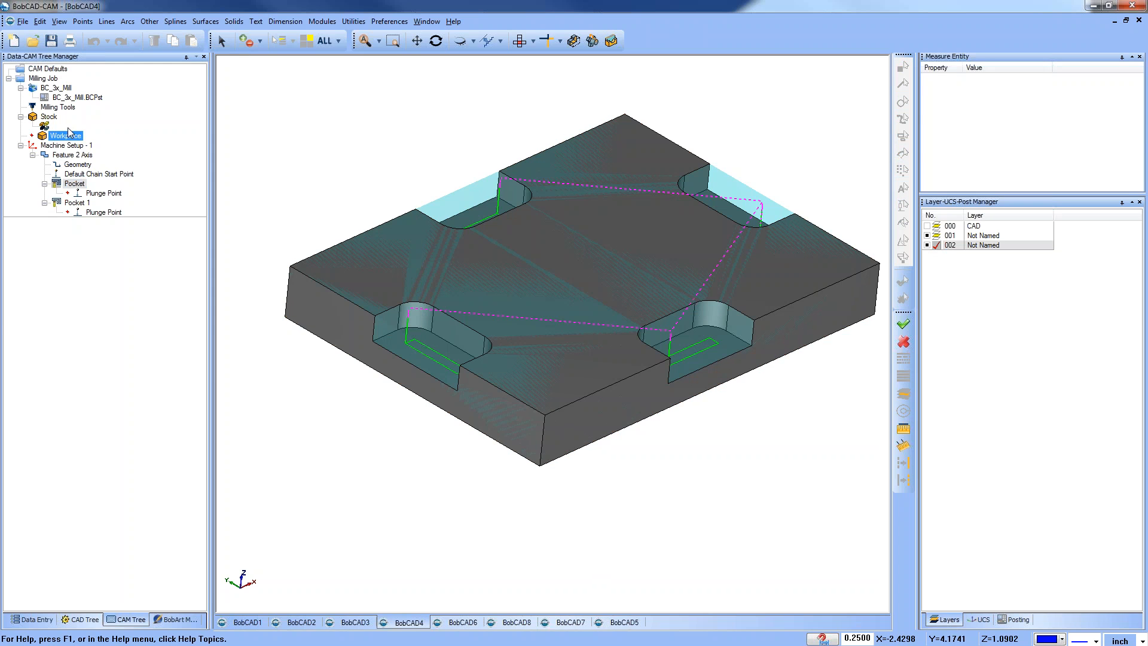
Hide the job's stock so that only the solid part and its toolpath are displayed.
right_click(58, 117)
click(69, 175)
middle_drag(654, 464, 643, 476)
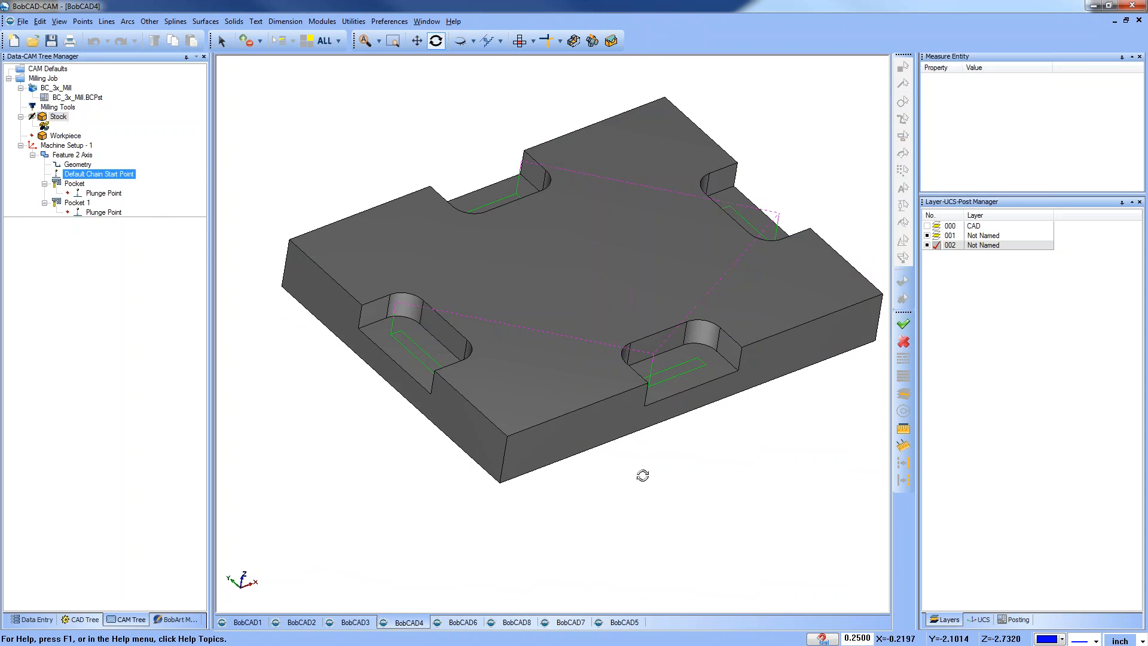
scroll(621, 402, down, 1)
middle_drag(621, 402, 587, 403)
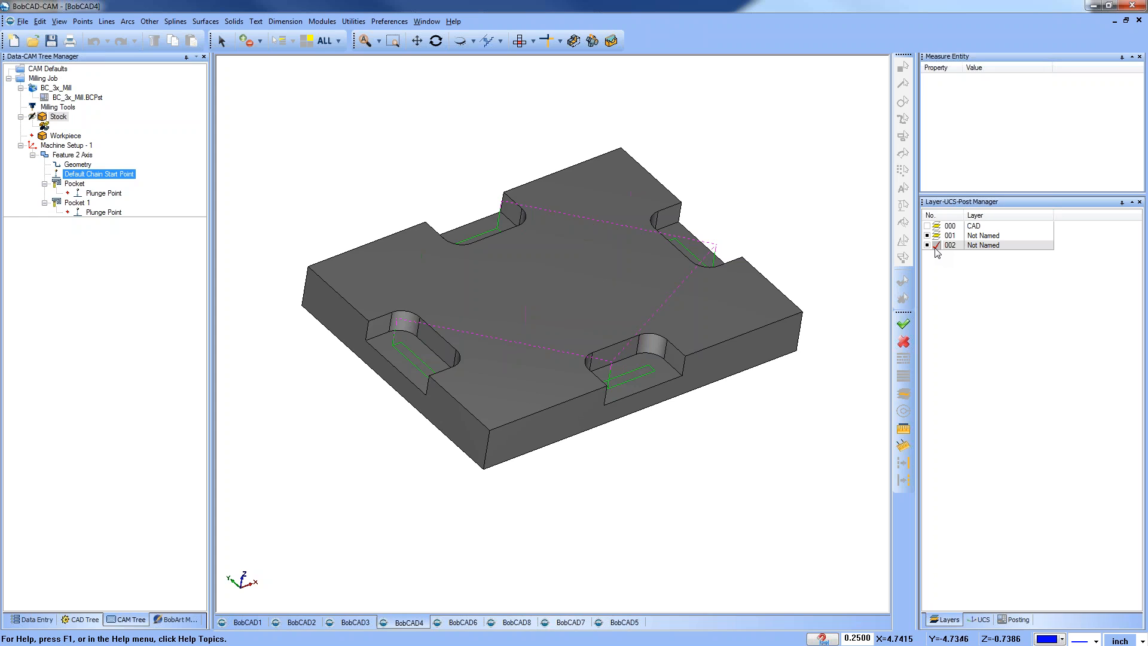
Extract the boundary edges of the four pocket floor faces onto layer 002 and hide the solid's layer 001.
click(353, 21)
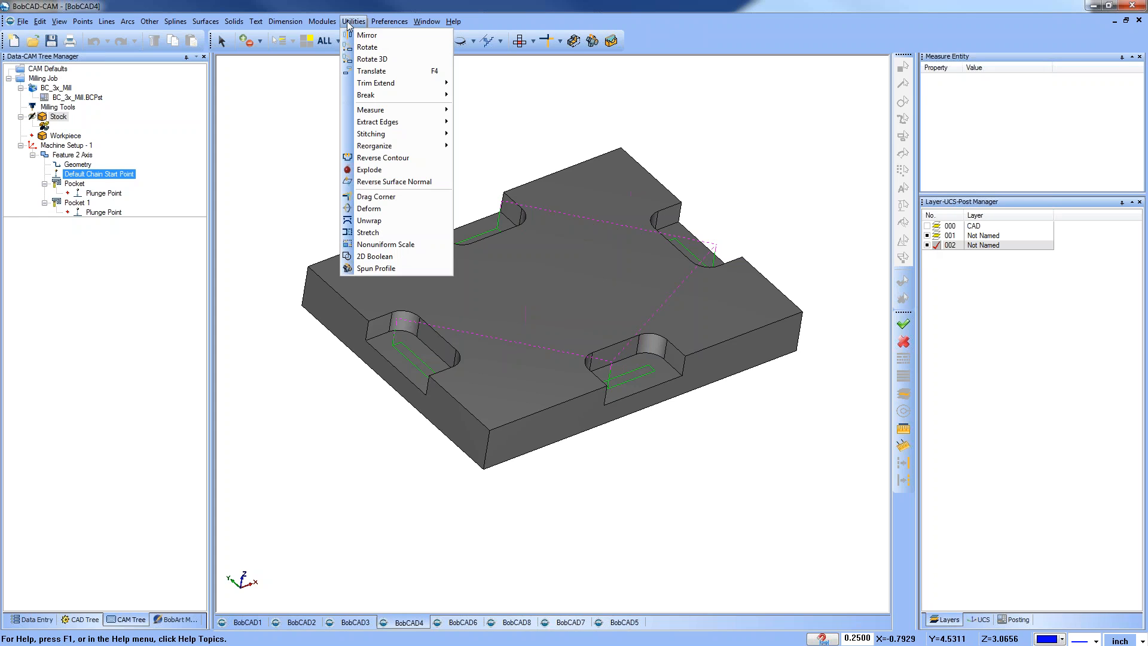
mouse_move(418, 122)
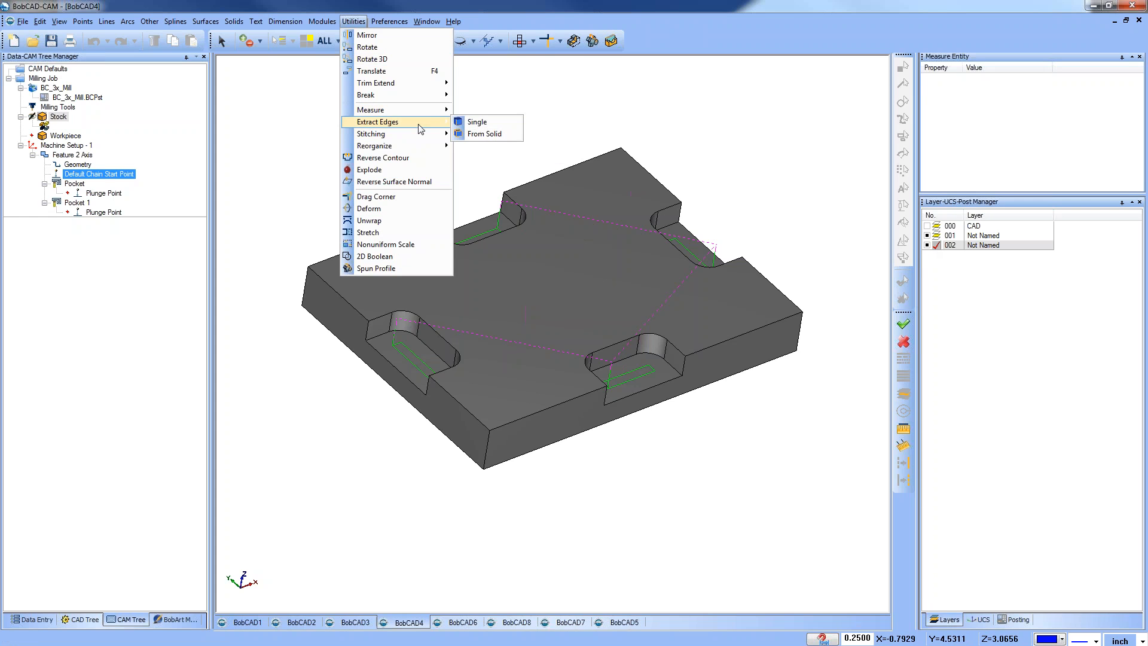
click(481, 123)
click(407, 353)
click(473, 233)
click(686, 247)
click(637, 377)
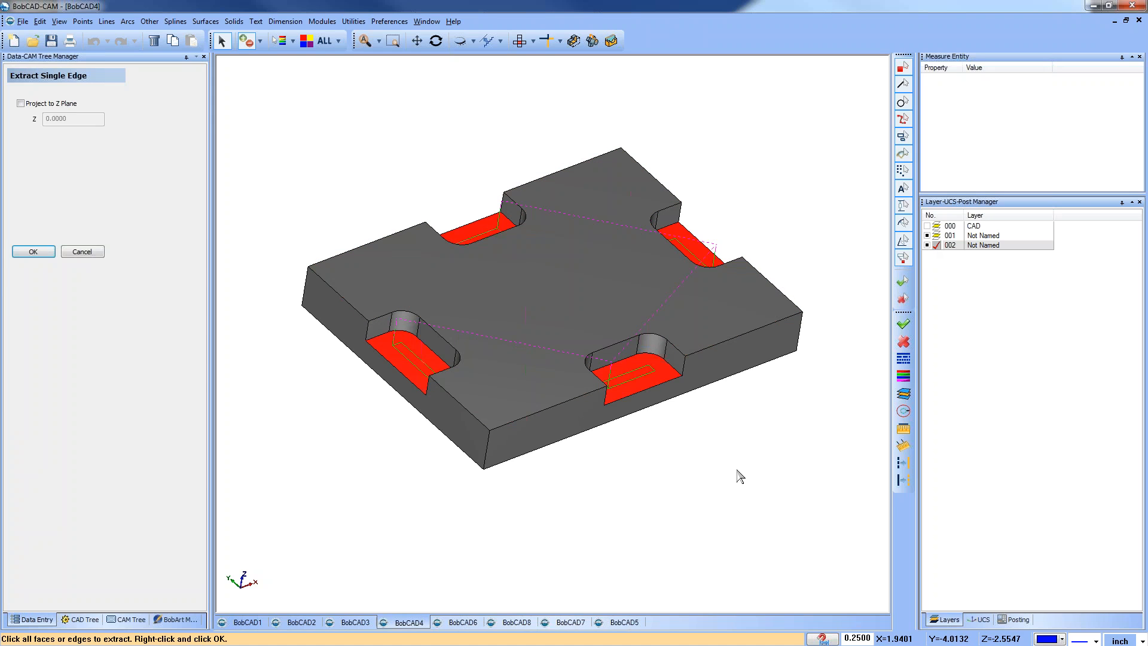
right_click(740, 475)
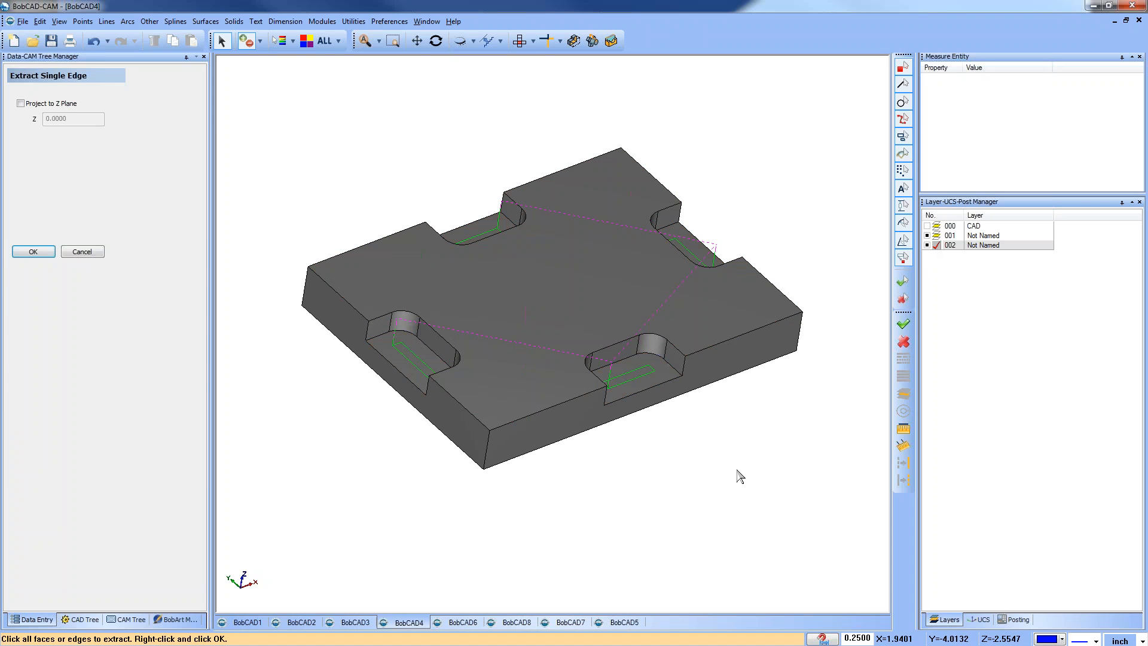
click(927, 236)
right_click(794, 178)
click(810, 183)
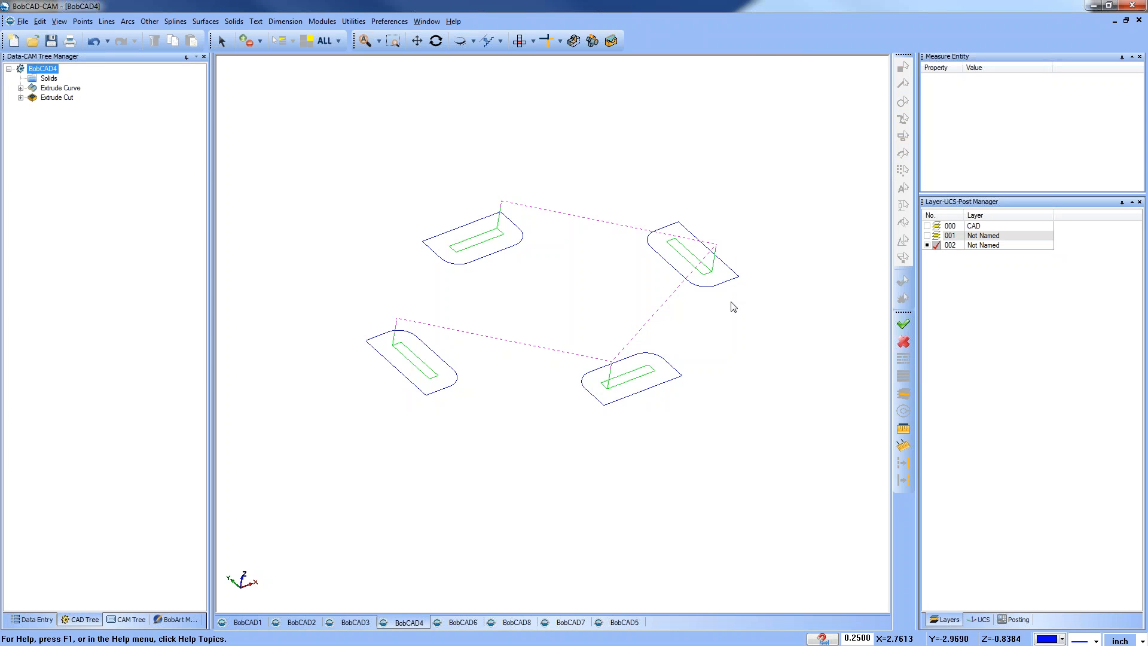
Mark the outer straight edge of each of the four pocket outlines as an open edge in the top view.
click(521, 41)
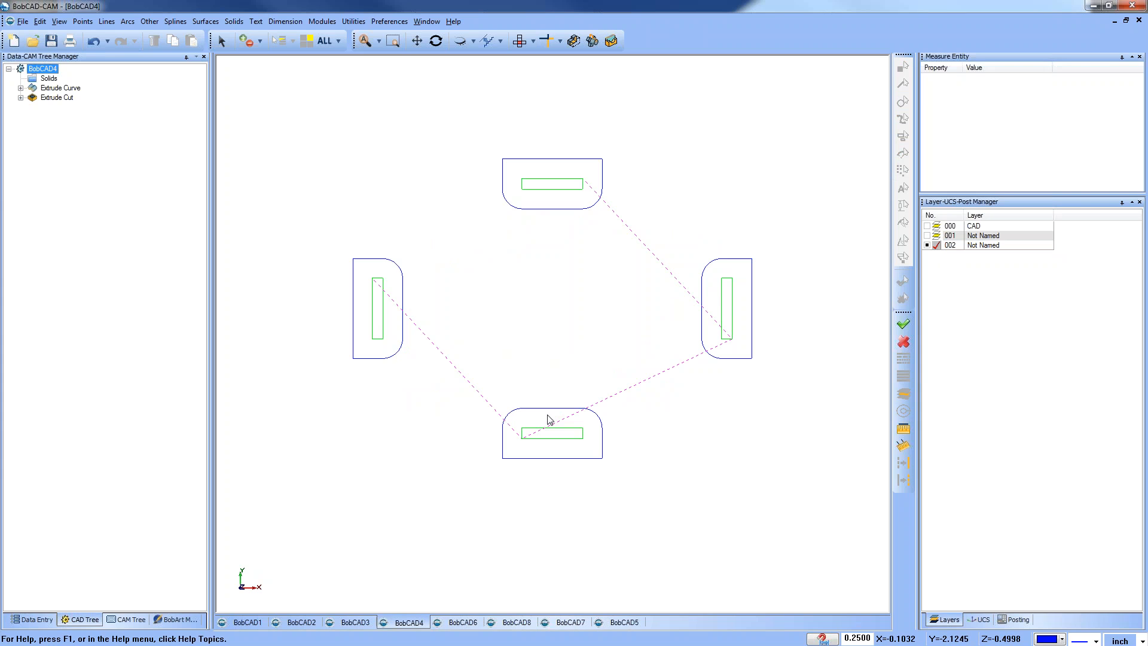
click(221, 41)
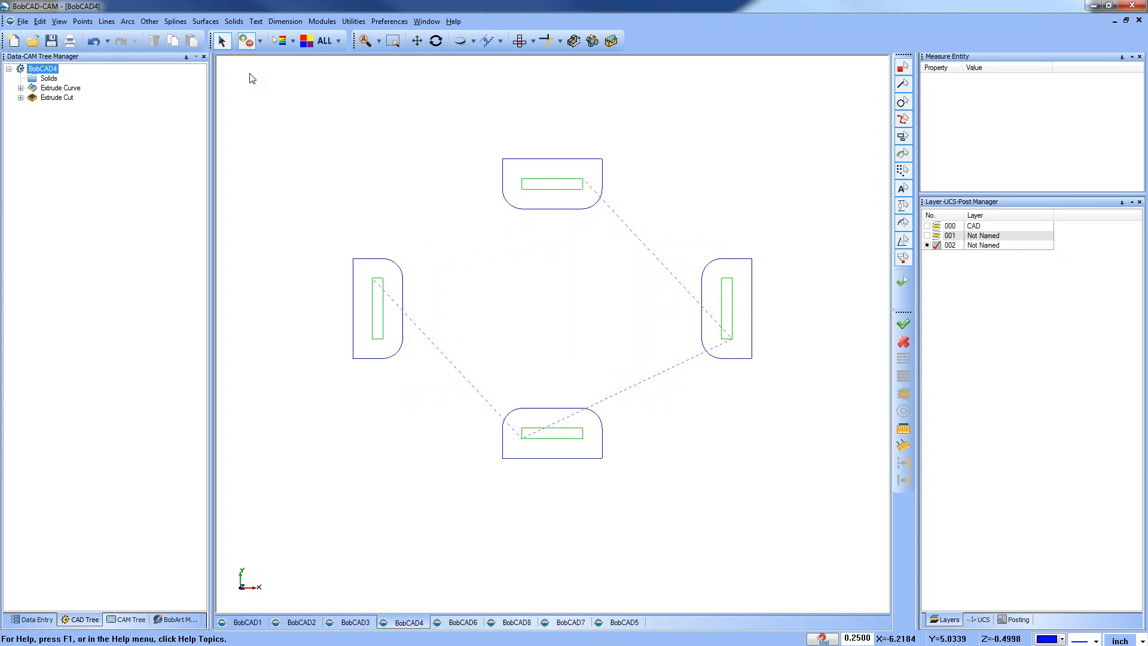
click(353, 308)
click(565, 158)
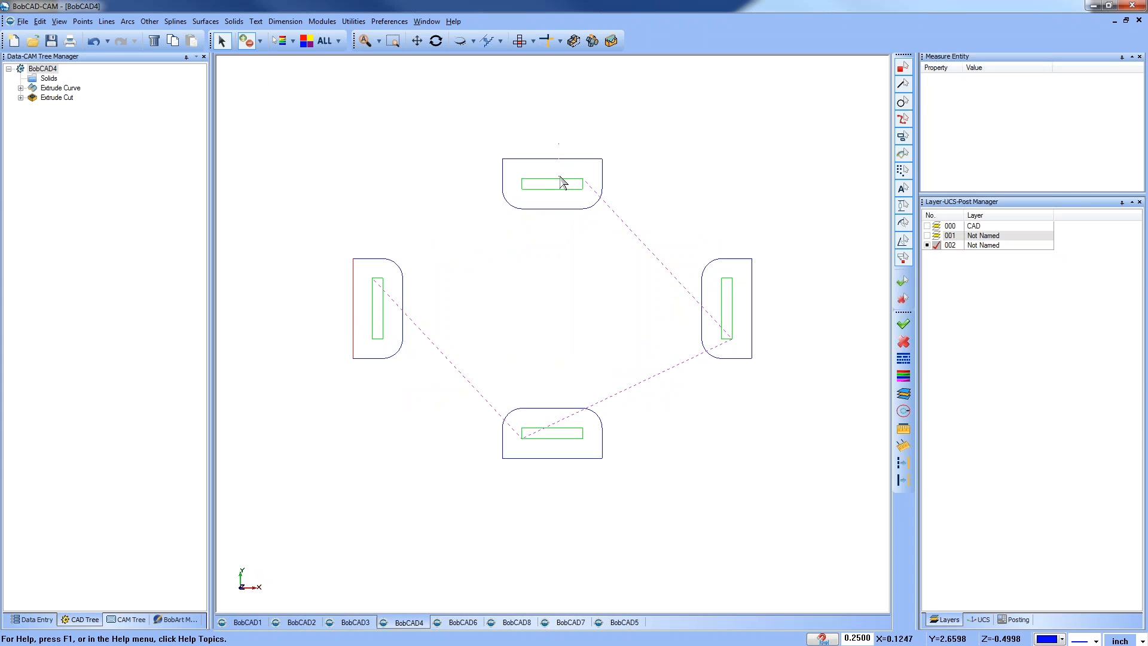
click(756, 308)
click(555, 483)
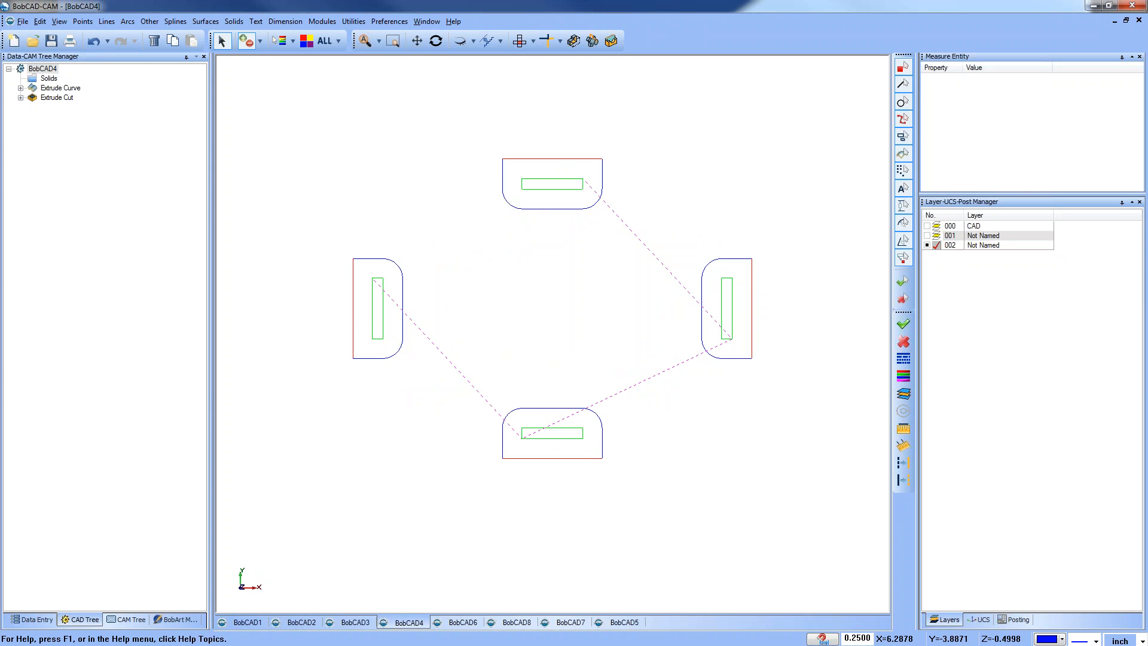
click(903, 479)
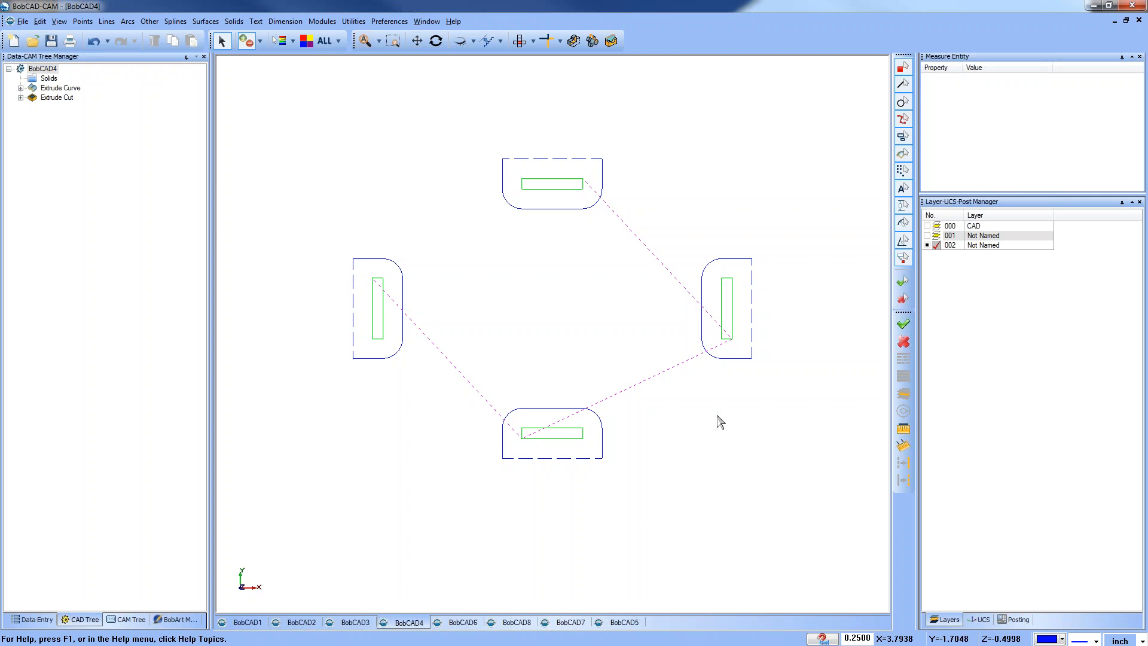
Replace the 2-axis feature's geometry with the four extracted pocket outlines that have dashed open edges.
click(127, 620)
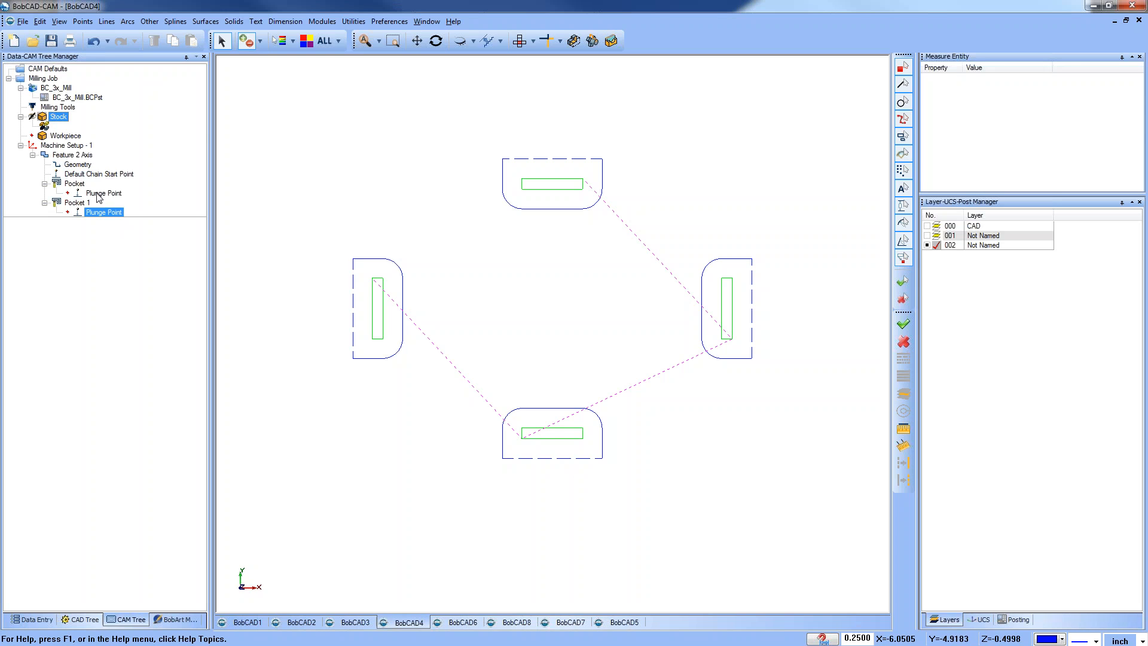
right_click(80, 165)
click(123, 188)
right_click(93, 163)
click(115, 172)
mouse_move(294, 120)
mouse_down()
mouse_move(558, 422)
mouse_move(781, 494)
mouse_up()
key(space)
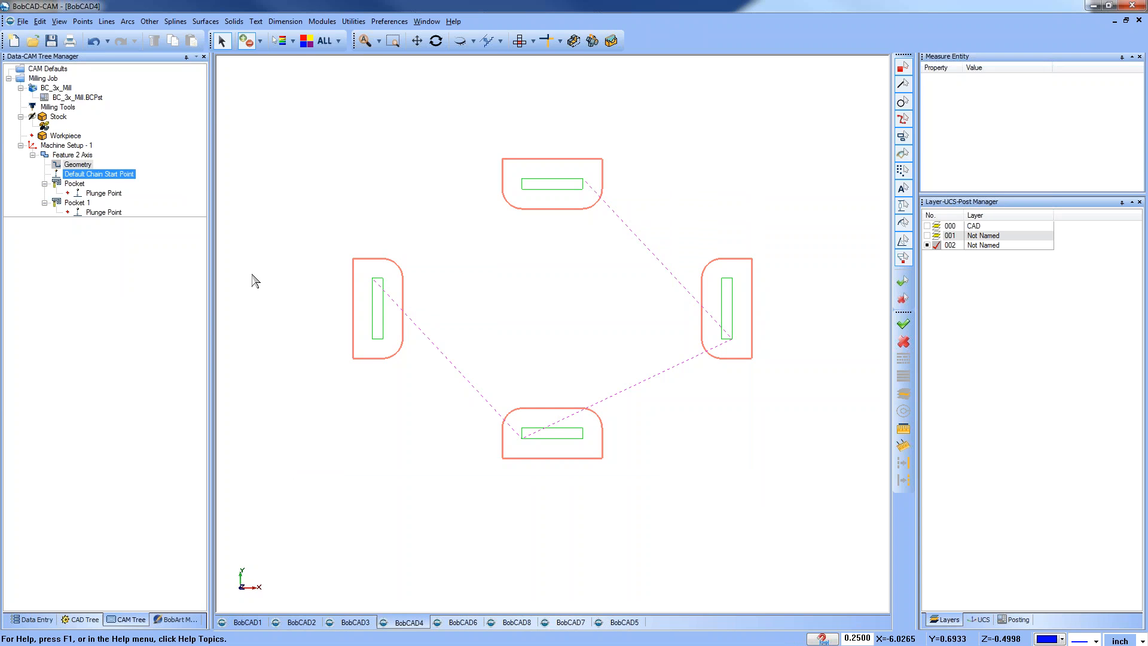
Compute the toolpaths of the Pocket and Pocket 1 operations for the new outlines.
right_click(74, 186)
click(108, 194)
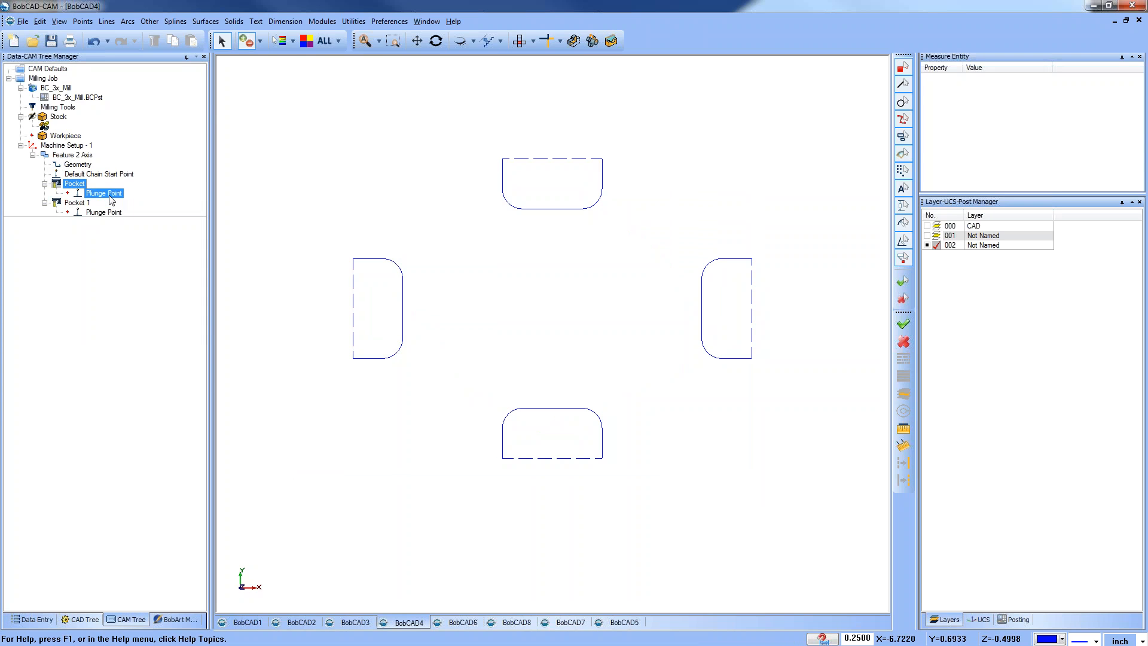
right_click(75, 204)
click(108, 214)
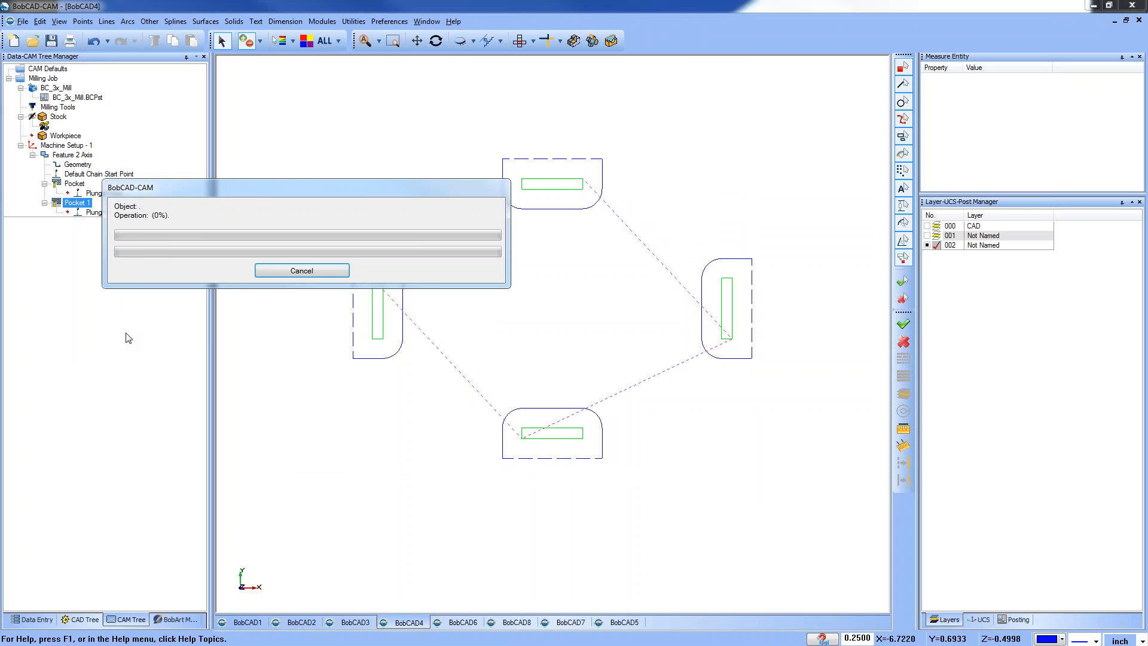
click(75, 185)
click(101, 213)
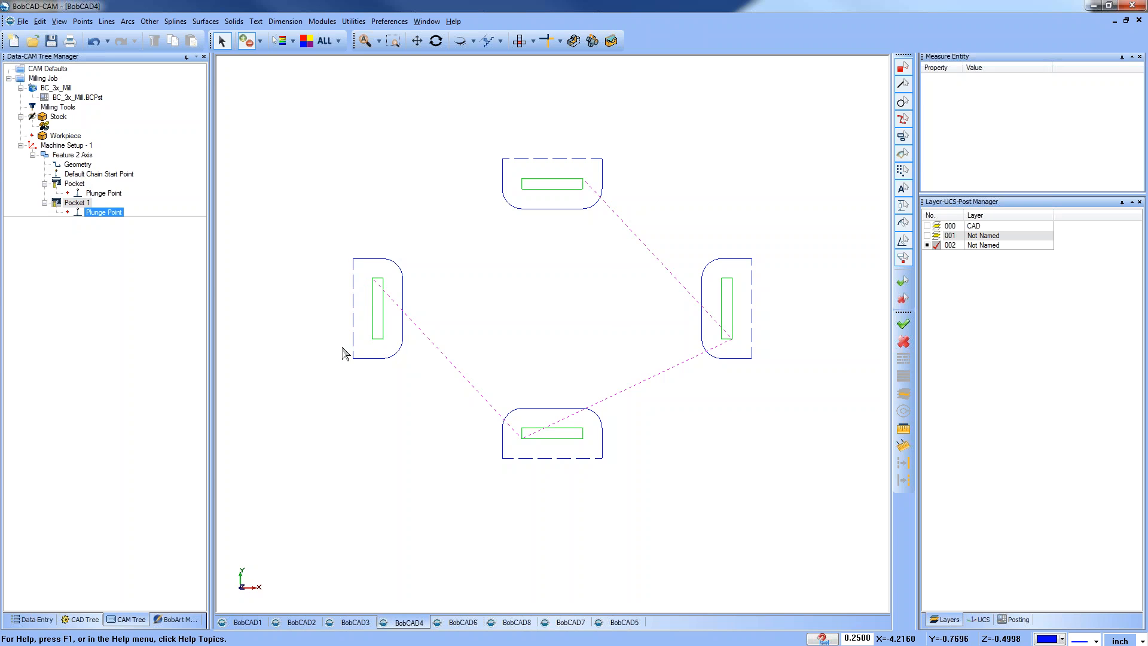
Change the 2-axis feature's first Pocket pattern to Advanced Pocket and compute the toolpaths.
click(83, 165)
right_click(85, 167)
click(108, 167)
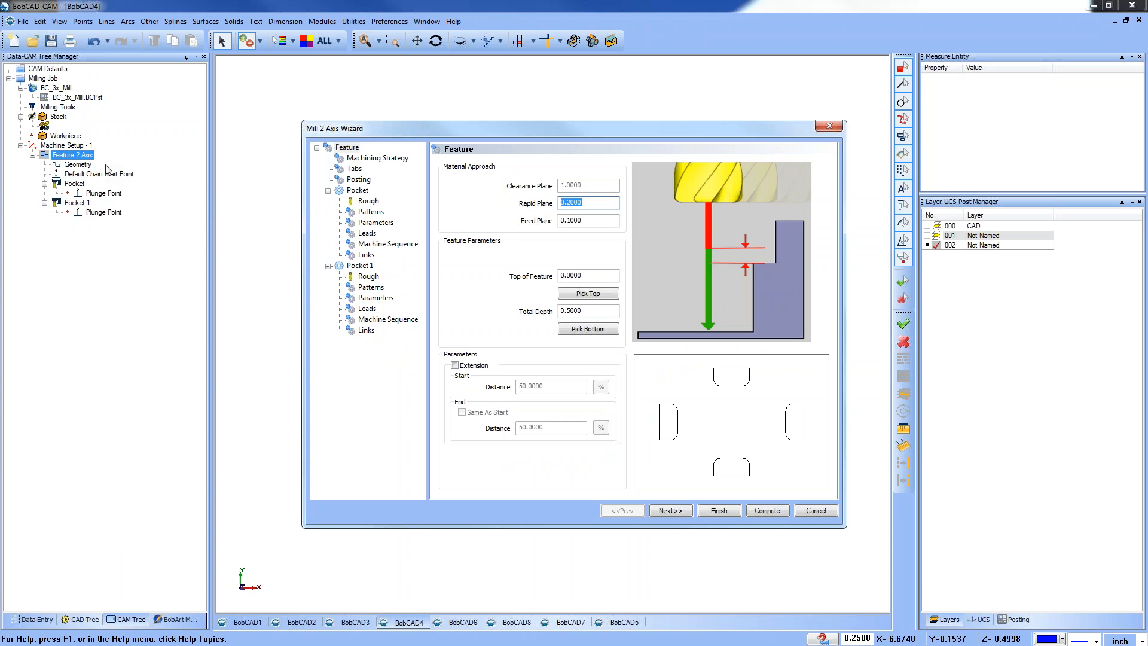
click(369, 212)
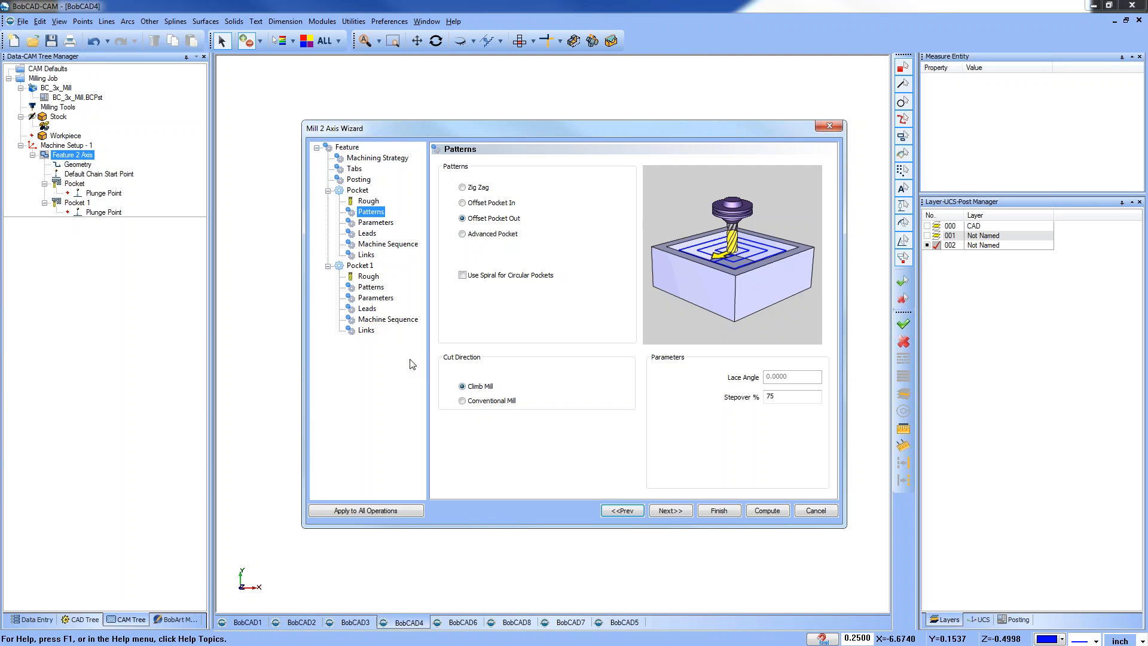
click(463, 233)
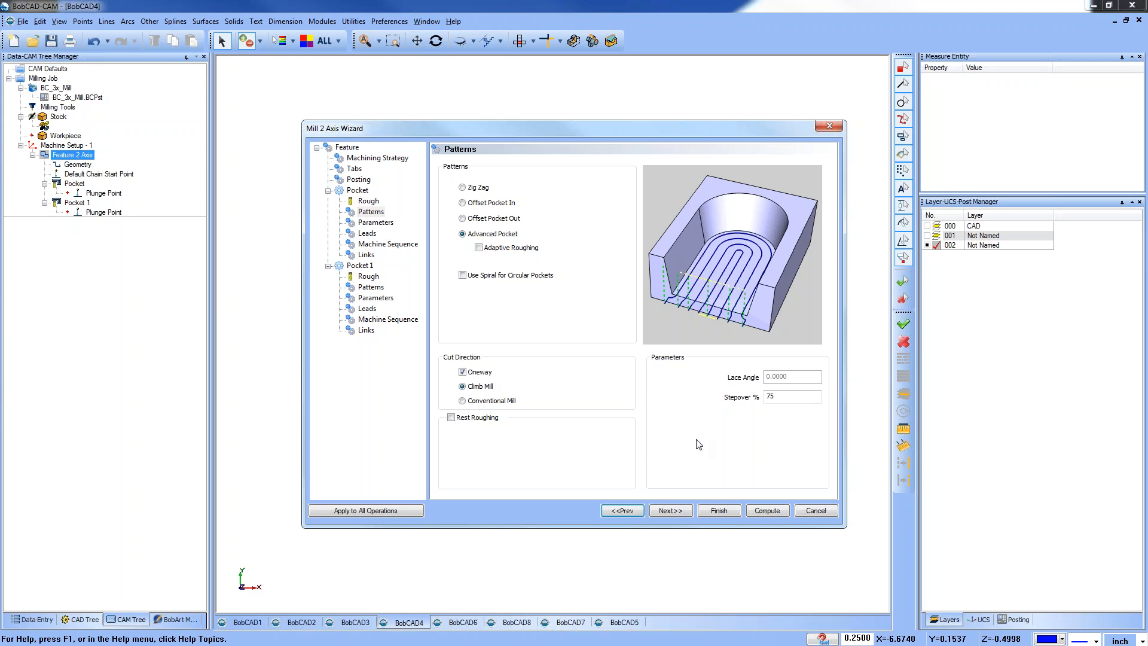
click(768, 511)
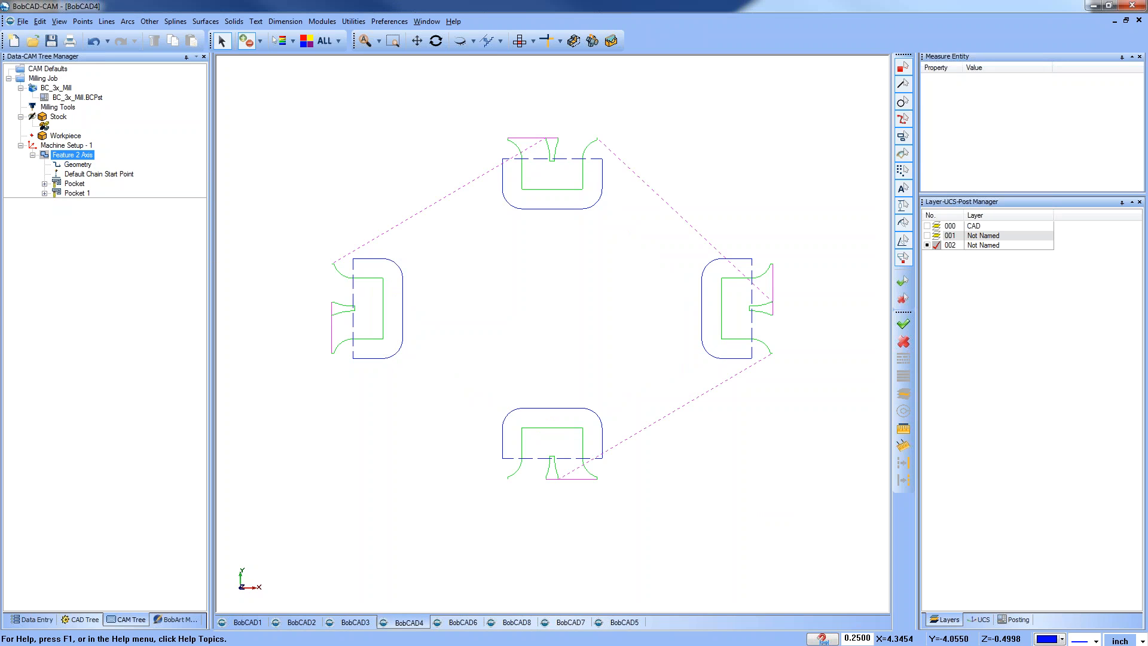
Start a backplot of the Pocket operation in an angled view and show the solid's layer 001.
right_click(72, 183)
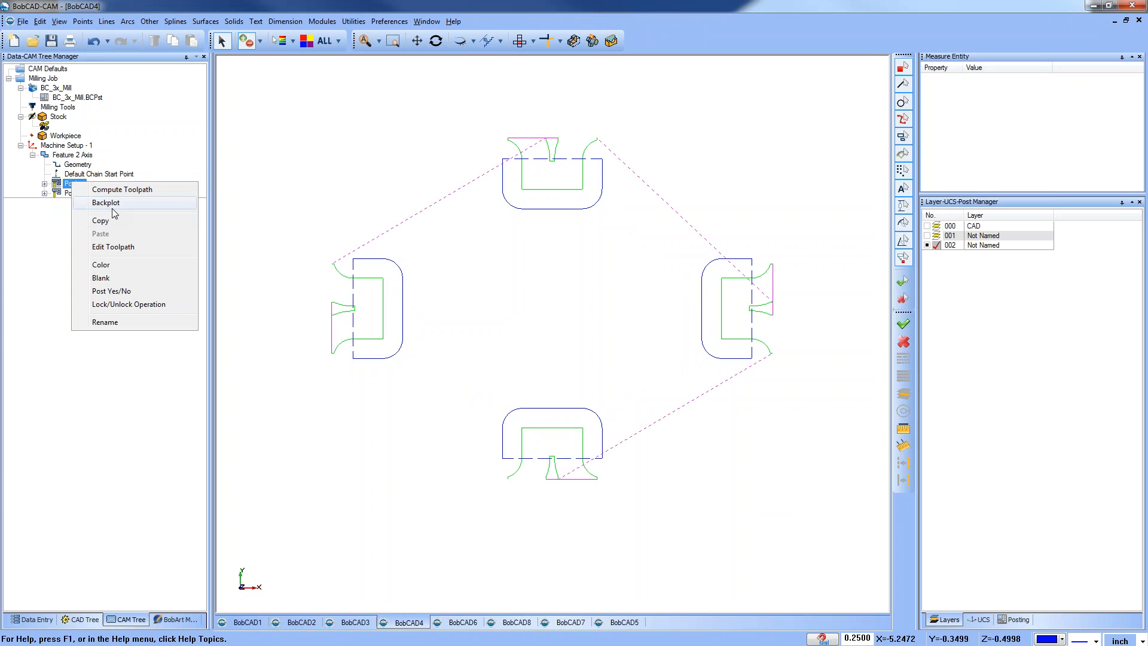
click(113, 206)
middle_drag(561, 505, 576, 447)
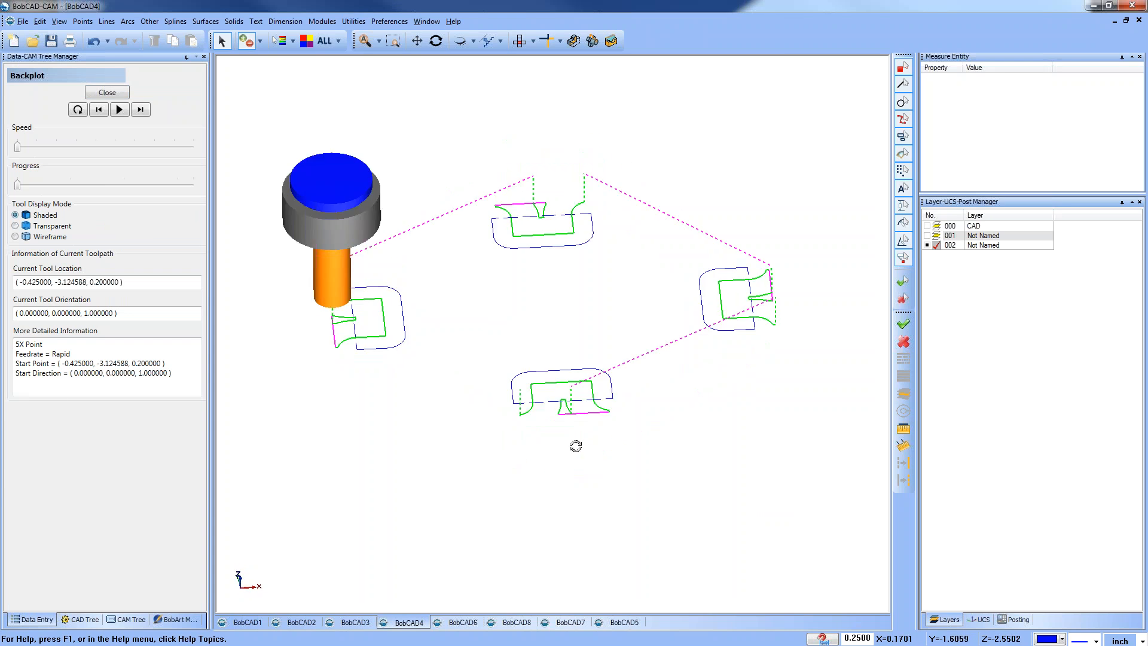
click(927, 226)
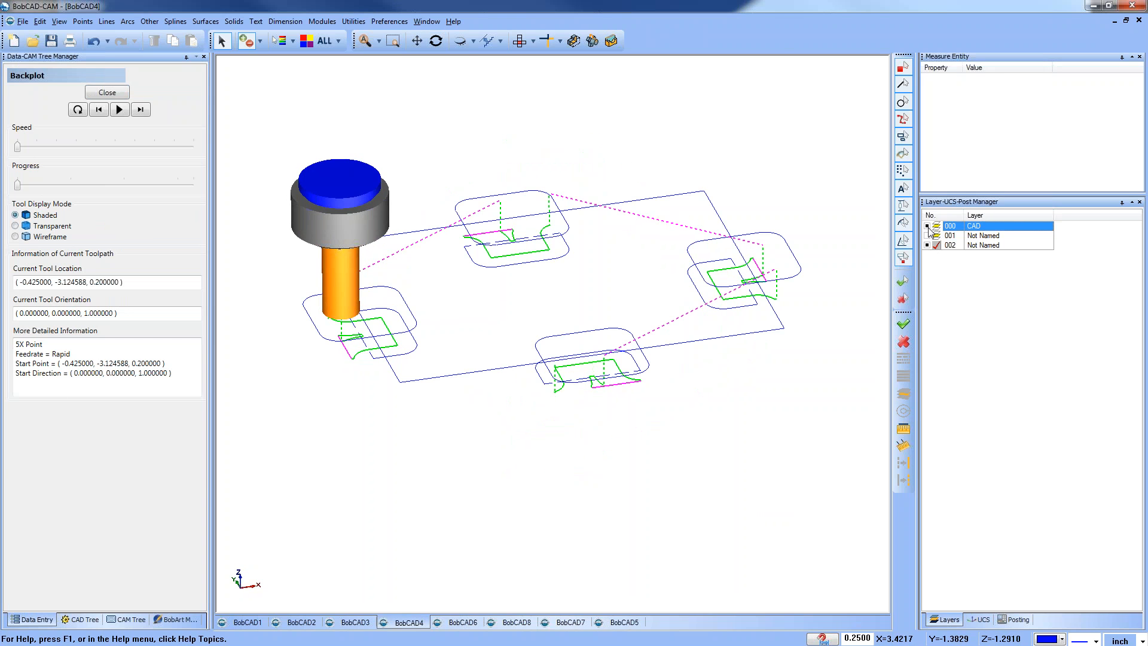
click(928, 226)
click(928, 235)
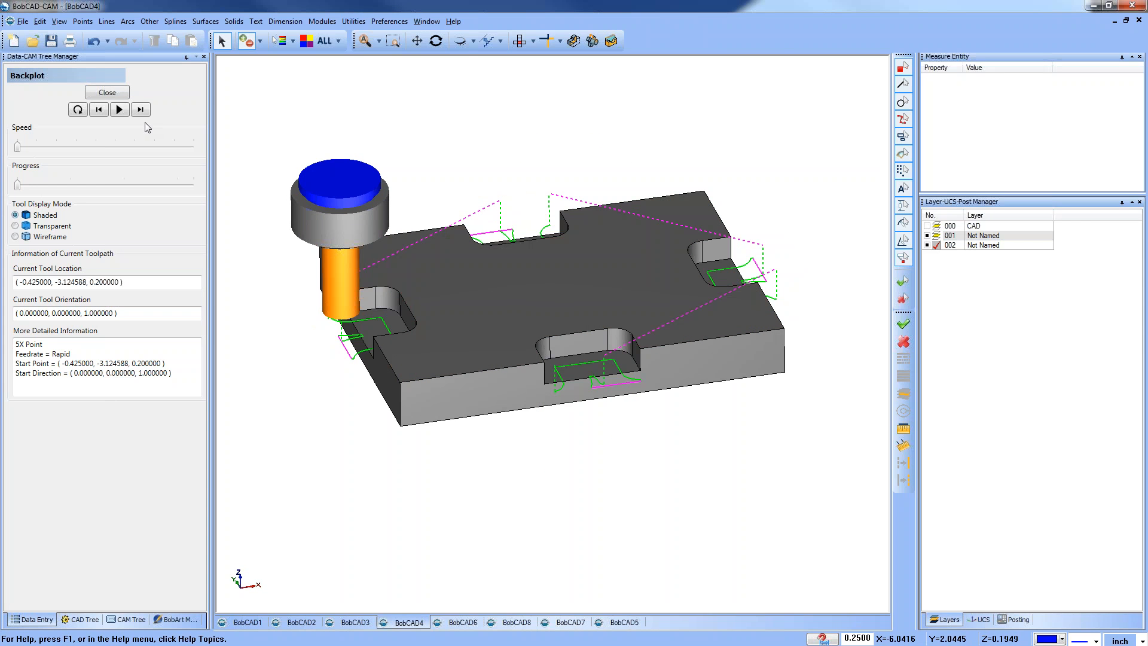
Step the backplot tool through the first pocket, examine how it enters and leaves the open edge, and close the backplot.
click(141, 109)
click(141, 109)
click(145, 114)
click(145, 113)
click(144, 113)
click(145, 113)
click(144, 113)
click(144, 114)
click(144, 114)
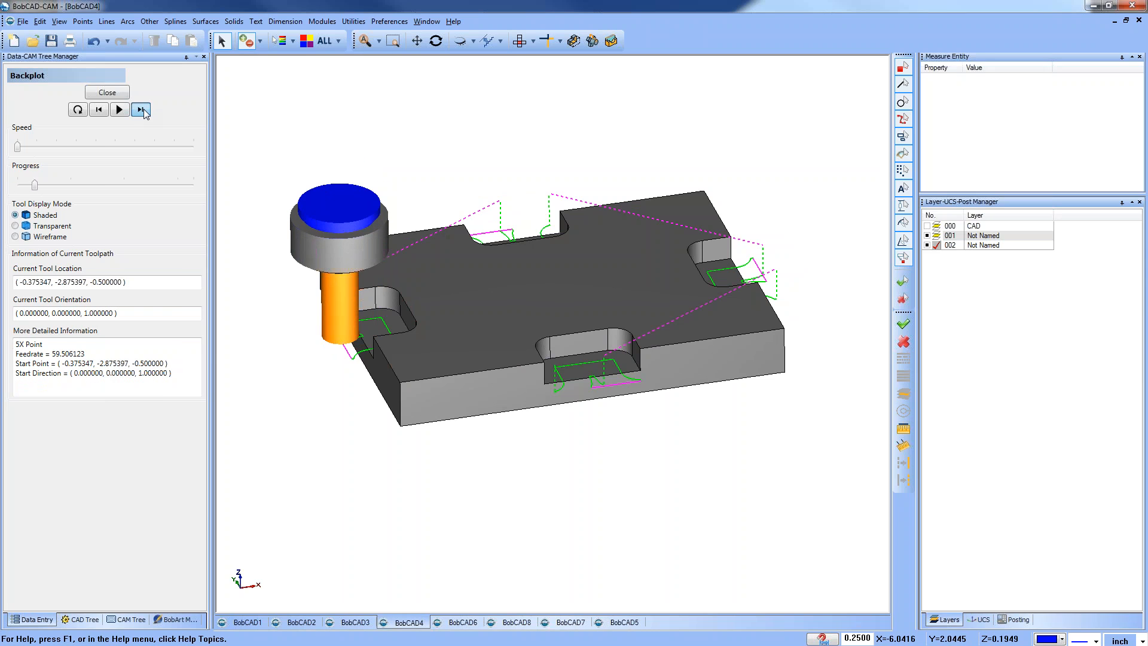
click(141, 109)
click(141, 109)
click(141, 109)
click(142, 110)
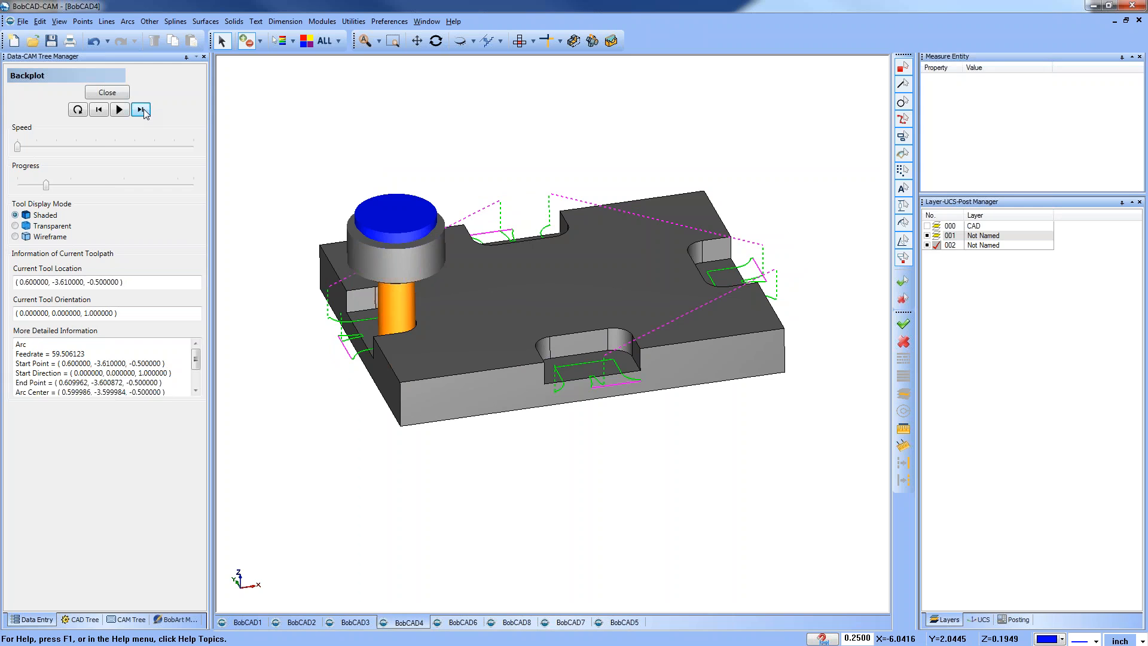
click(142, 110)
click(143, 109)
click(142, 109)
click(142, 109)
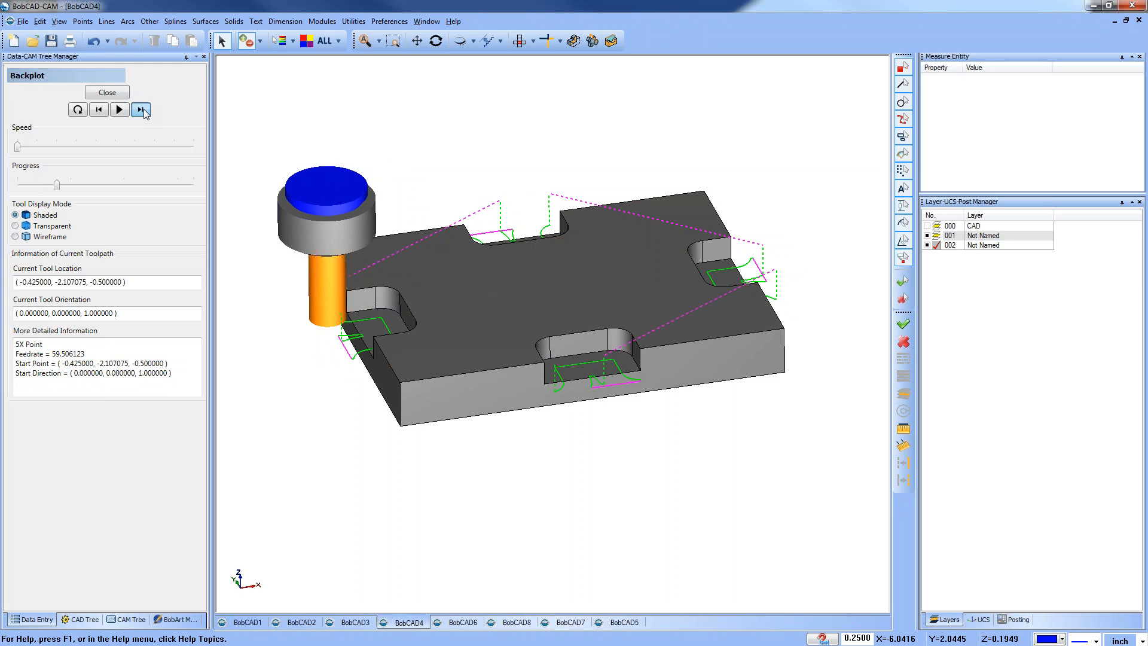
click(143, 109)
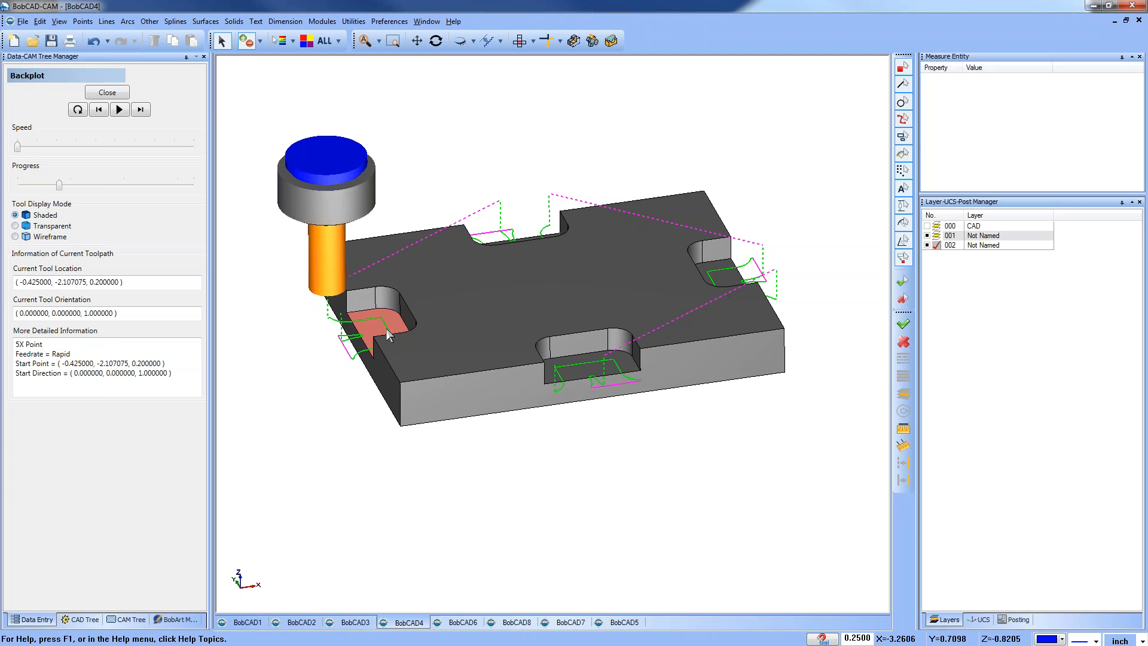
click(107, 92)
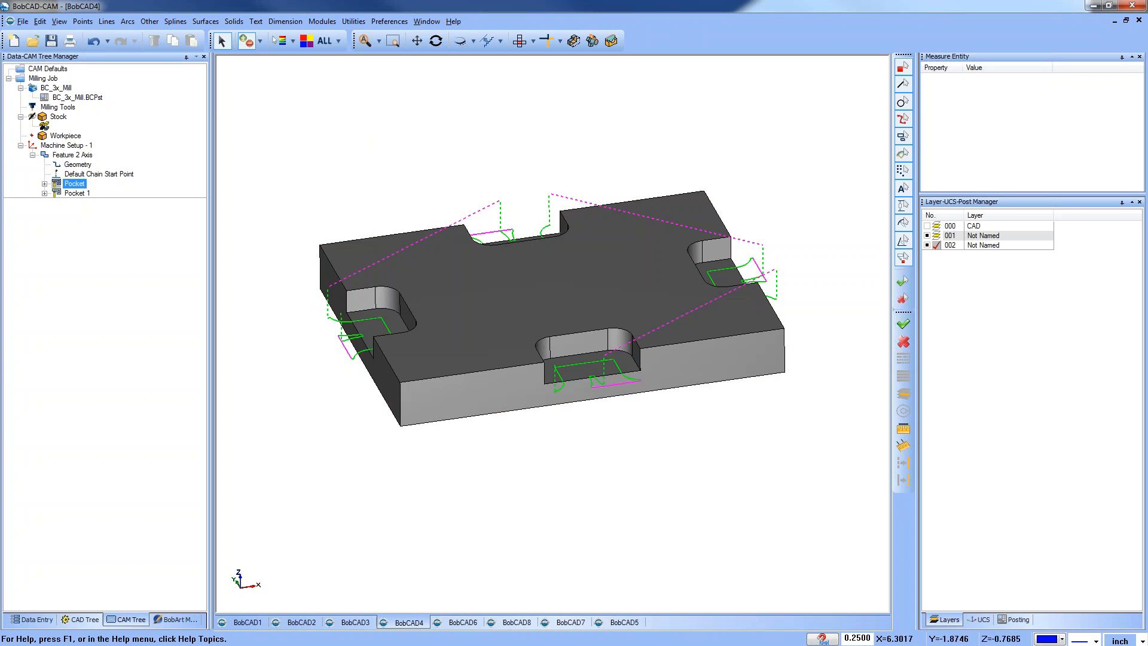
Hide the solid's layer 001 and view the Advanced Pocket toolpaths against the pocket outlines from the top.
middle_drag(583, 325, 589, 397)
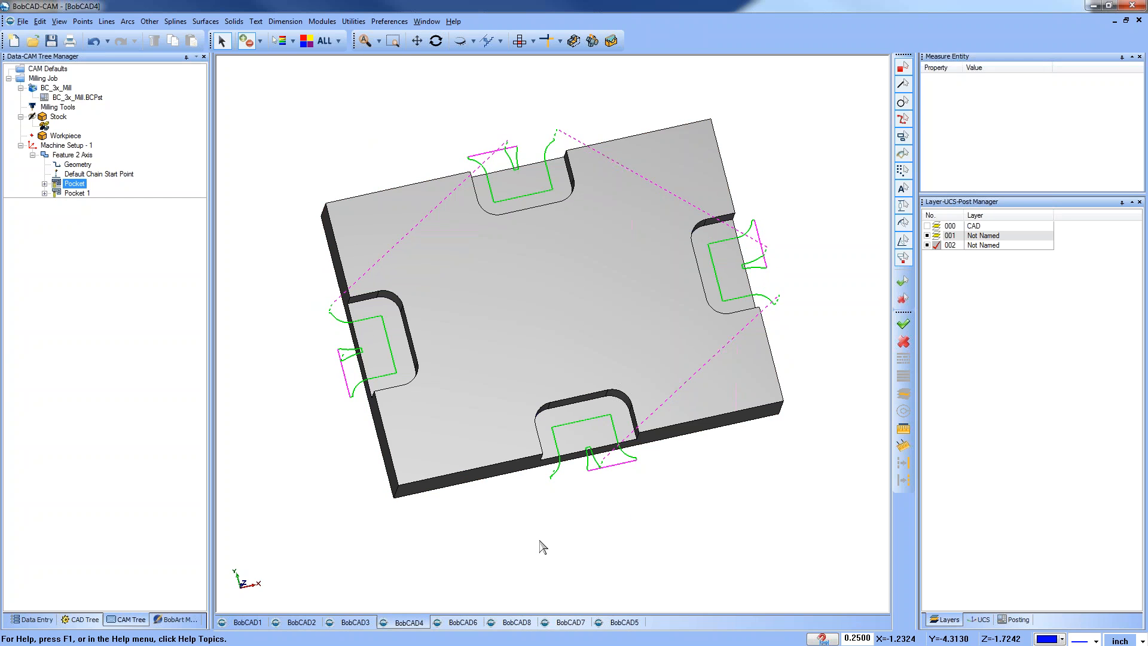
click(928, 235)
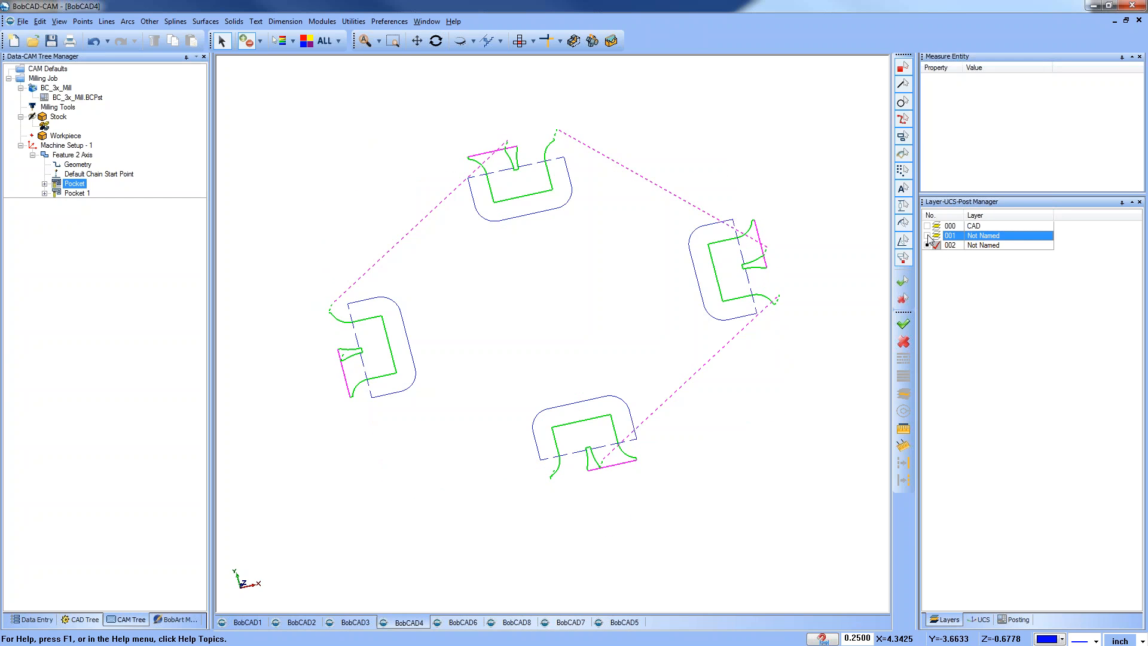
click(520, 40)
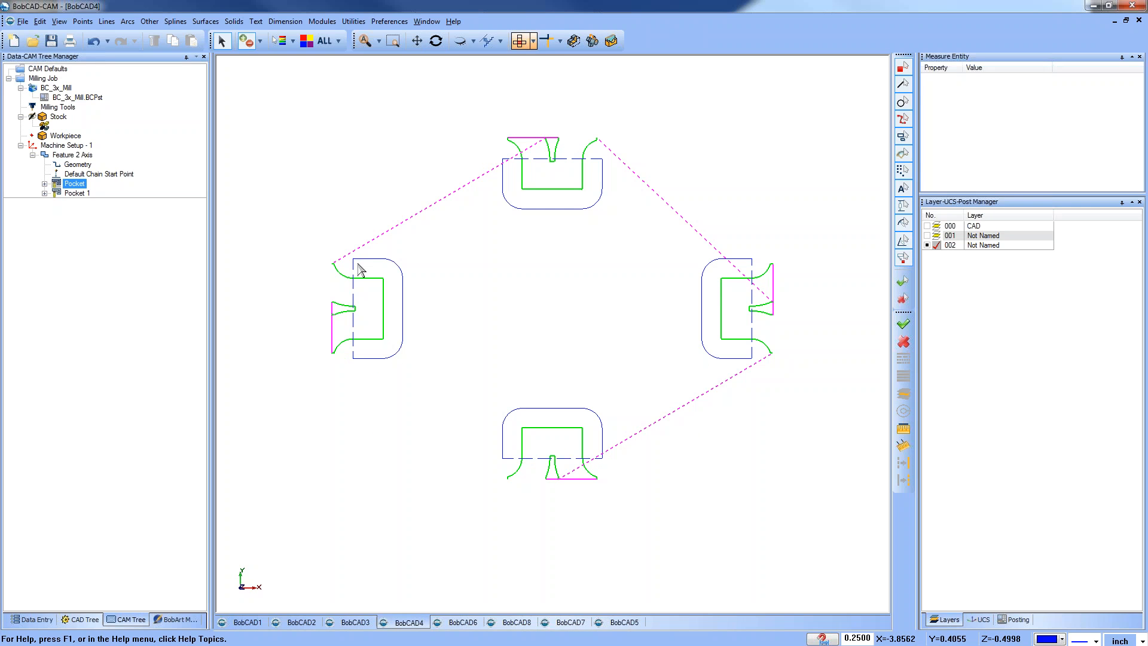
Review the Advanced Pocket pattern settings of the 2-axis feature's first Pocket operation and close the wizard.
right_click(84, 155)
click(110, 164)
click(373, 213)
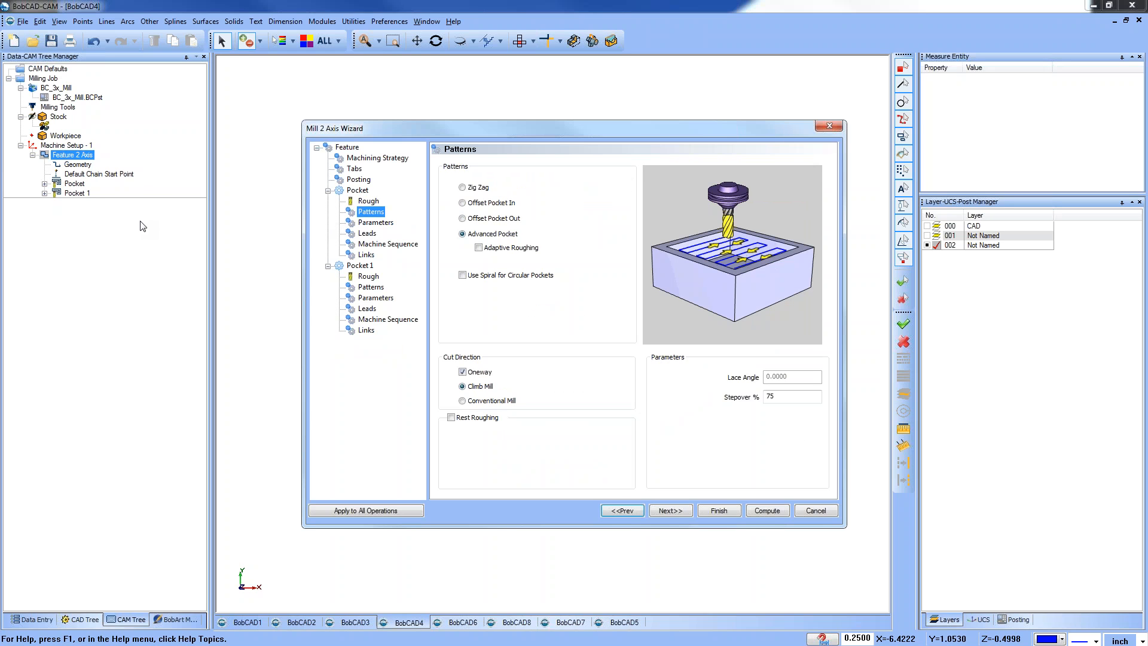
drag(452, 232, 528, 232)
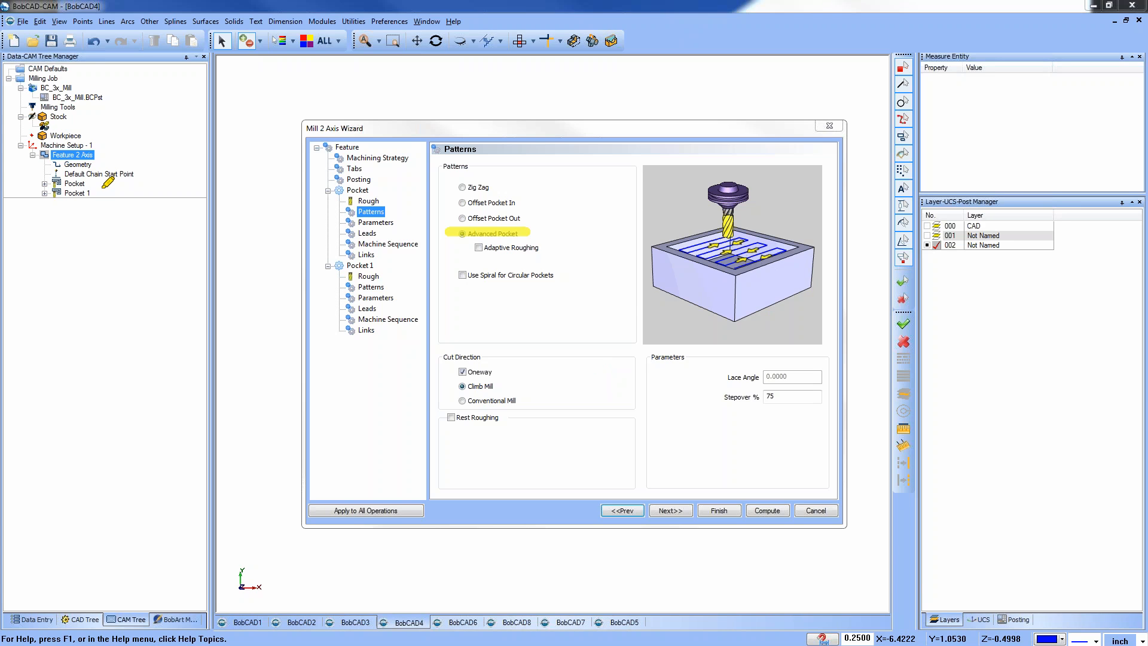
key(Escape)
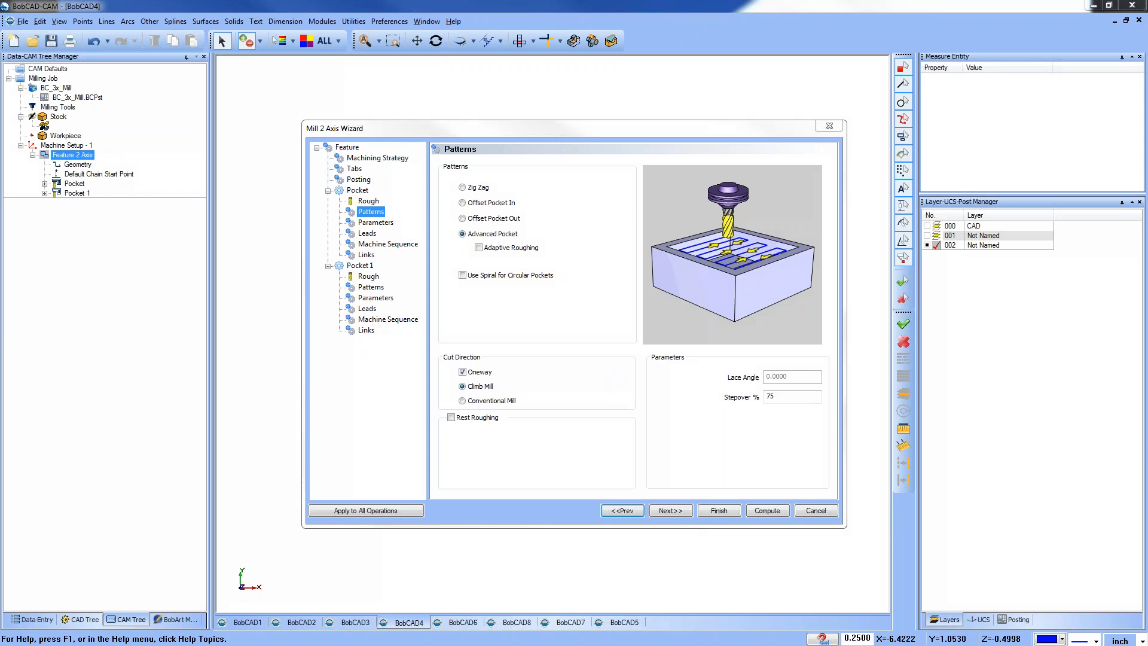
click(720, 510)
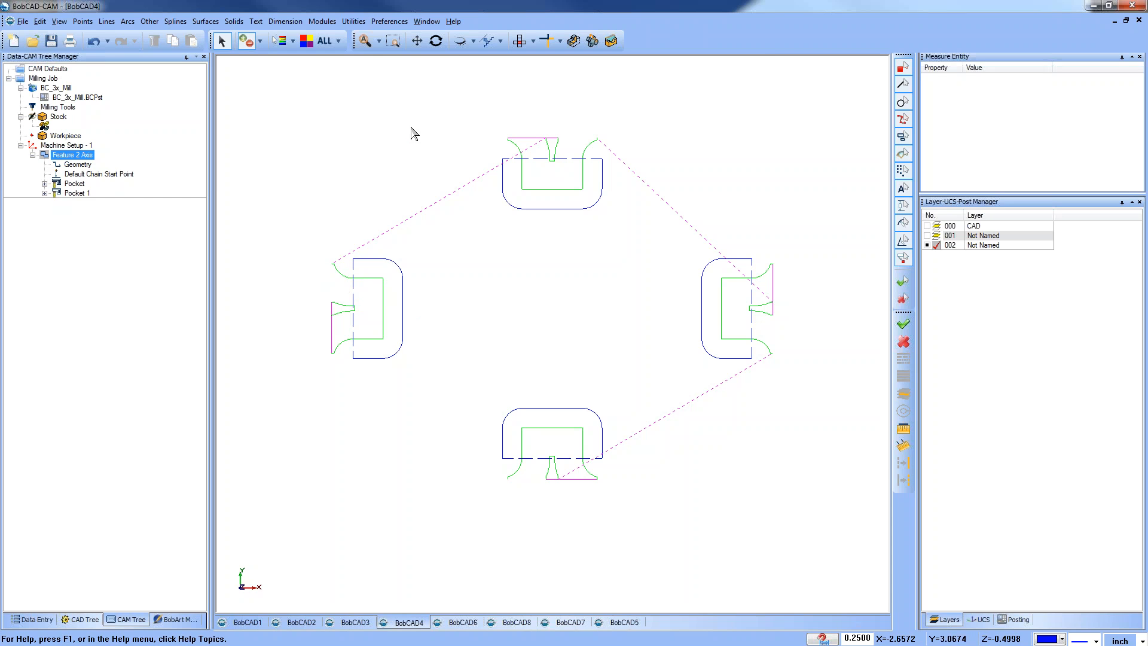
Try stretching the left pocket's open dashed edge outward, using multiple entities and the Horizontal/Vertical stretch direction.
click(351, 22)
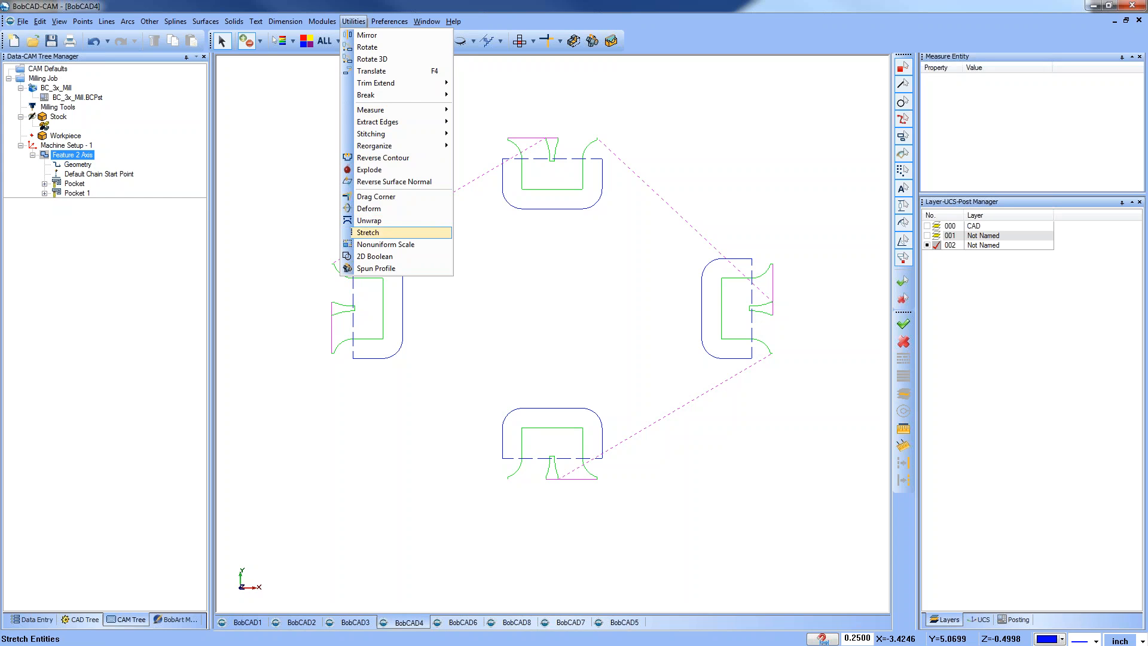
click(410, 233)
click(21, 127)
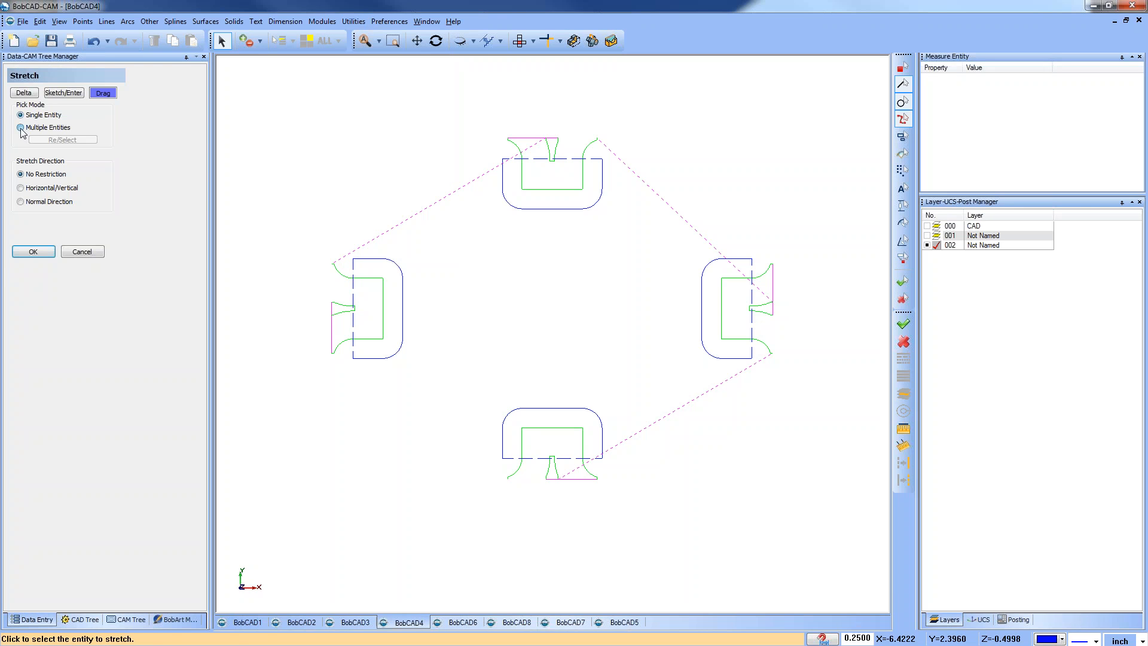
click(21, 188)
drag(323, 232, 363, 397)
right_click(363, 397)
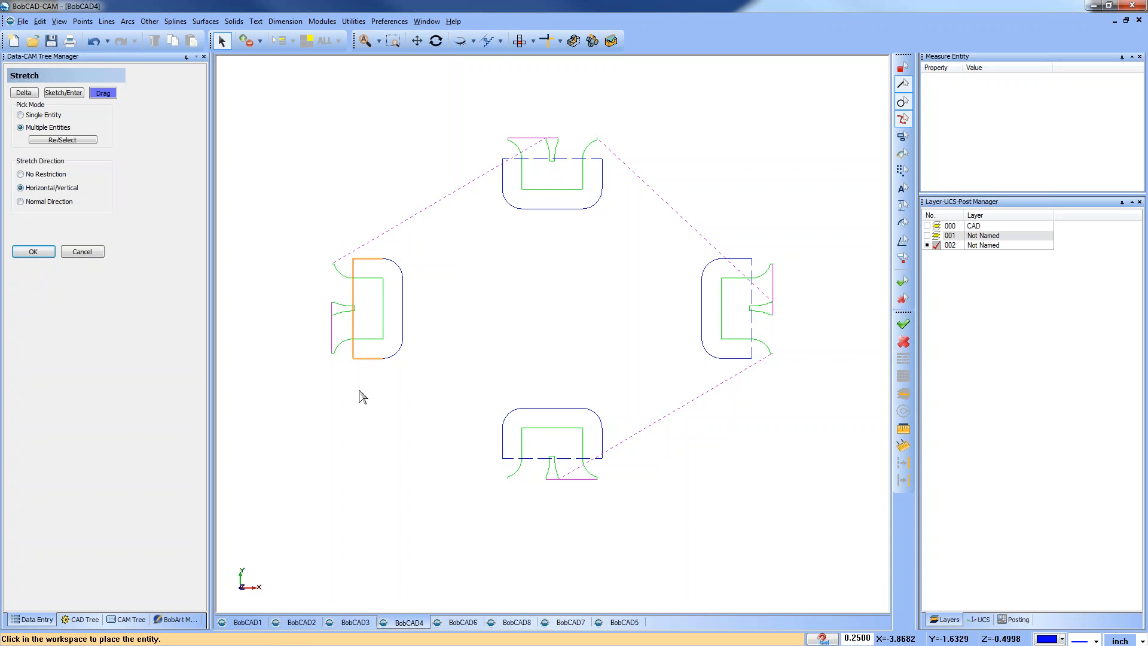
click(352, 396)
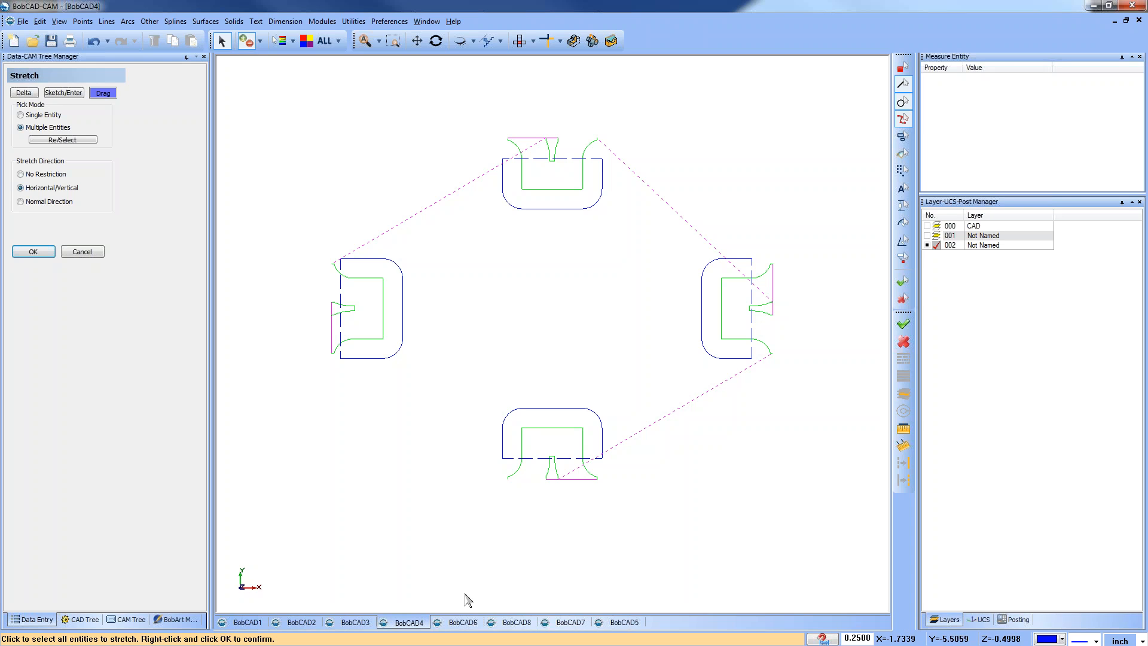
Examine the open-sided part in BobCAD6 from another angle and return to BobCAD4.
click(459, 622)
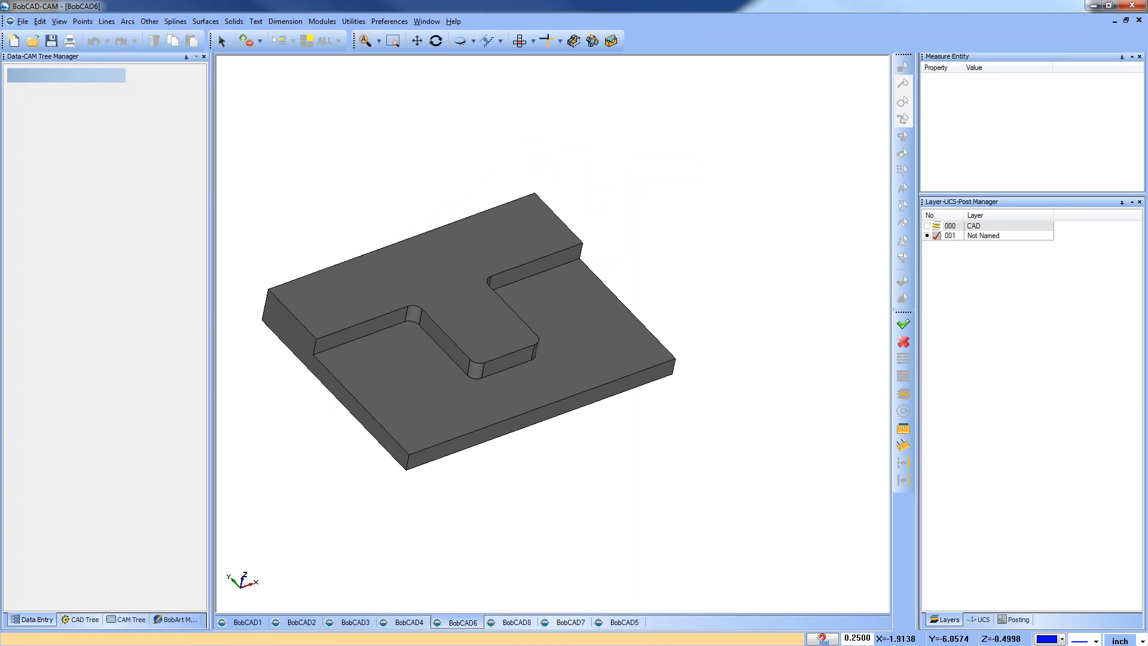
middle_drag(610, 461, 513, 396)
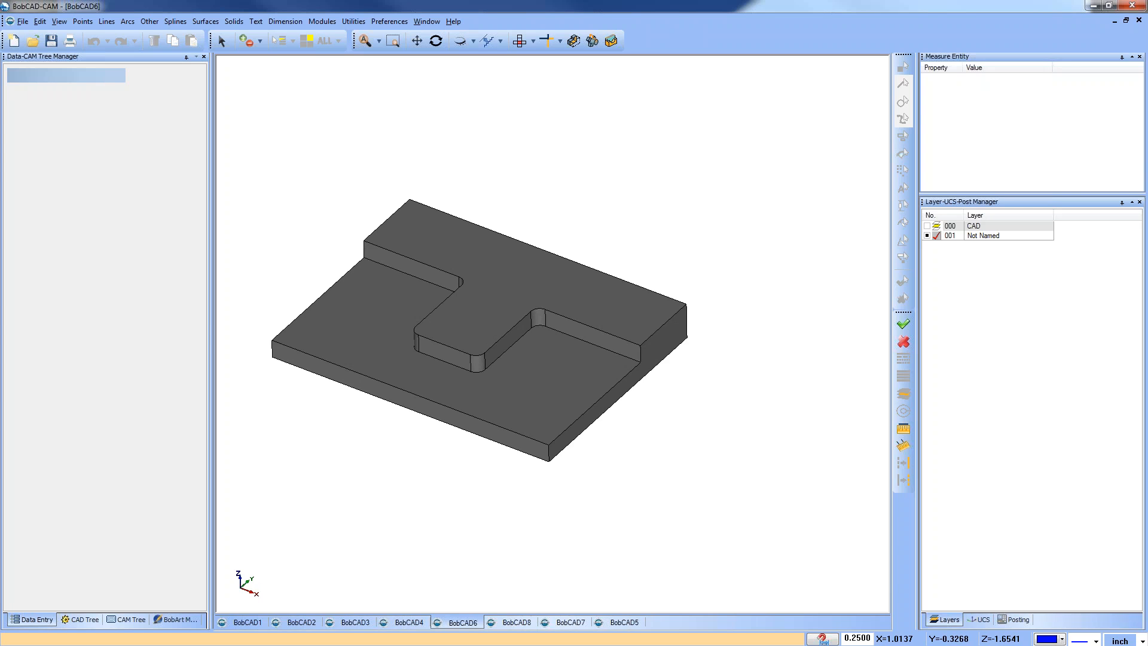
click(411, 624)
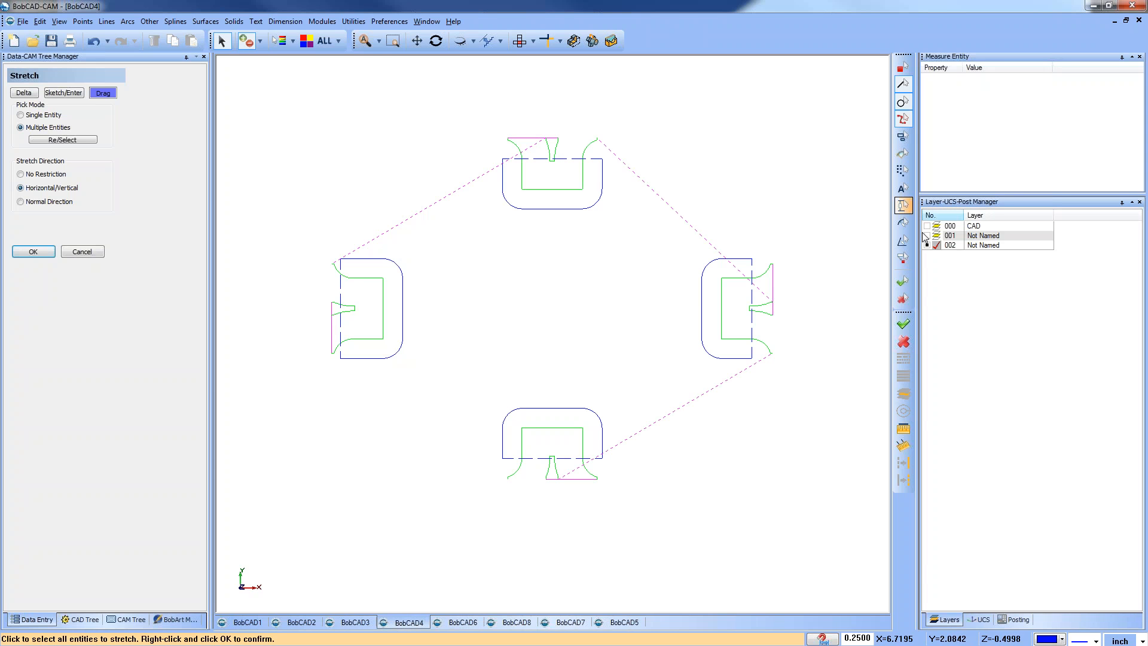
Show the solid's layer 001 in BobCAD4 and undo the stretch of the left pocket's open edge.
click(928, 226)
click(927, 236)
middle_drag(562, 463, 609, 436)
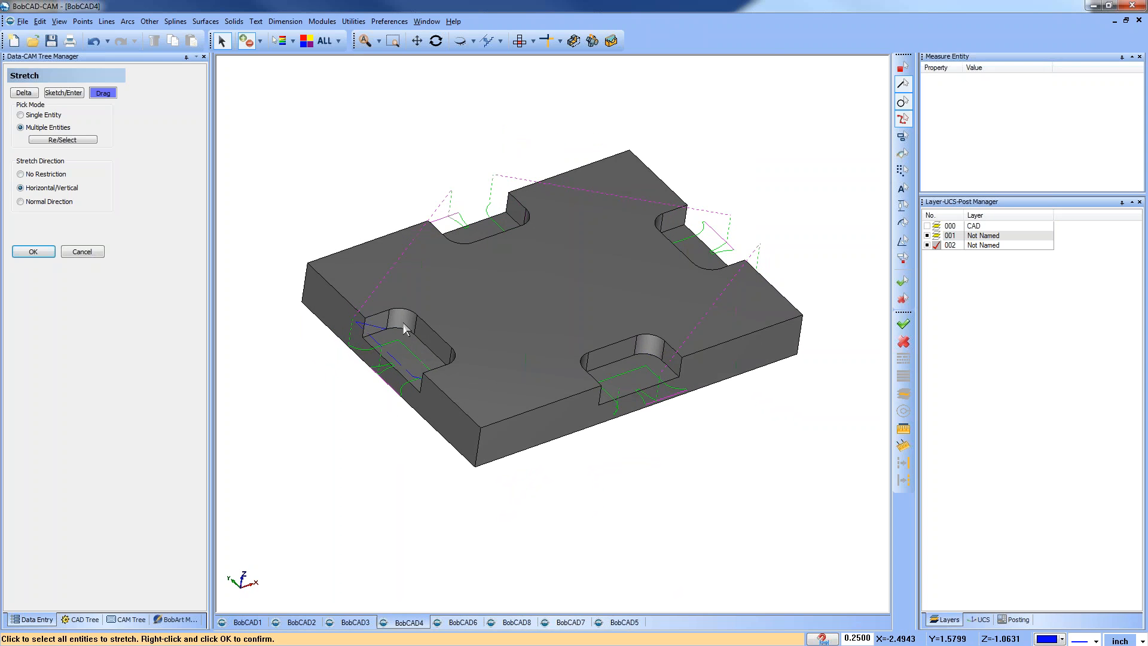
click(94, 41)
Switch to BobCAD5, hide its CAD layer 000 and bring up its CAM tree.
click(623, 626)
middle_drag(660, 530, 652, 472)
click(928, 226)
middle_drag(625, 375, 623, 423)
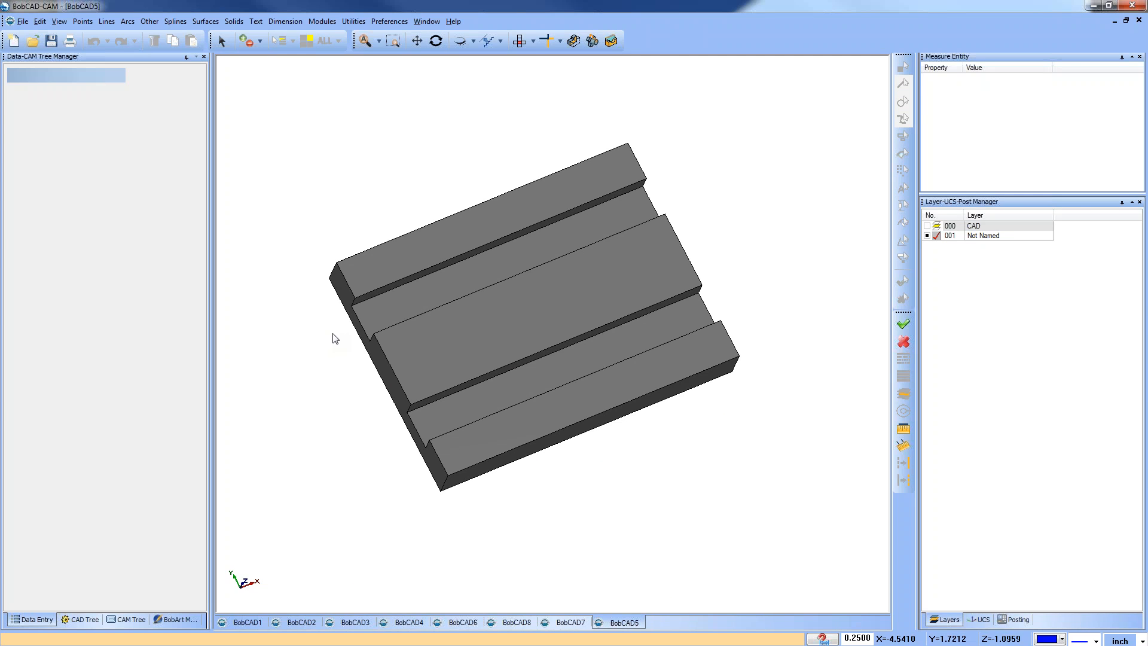
click(133, 620)
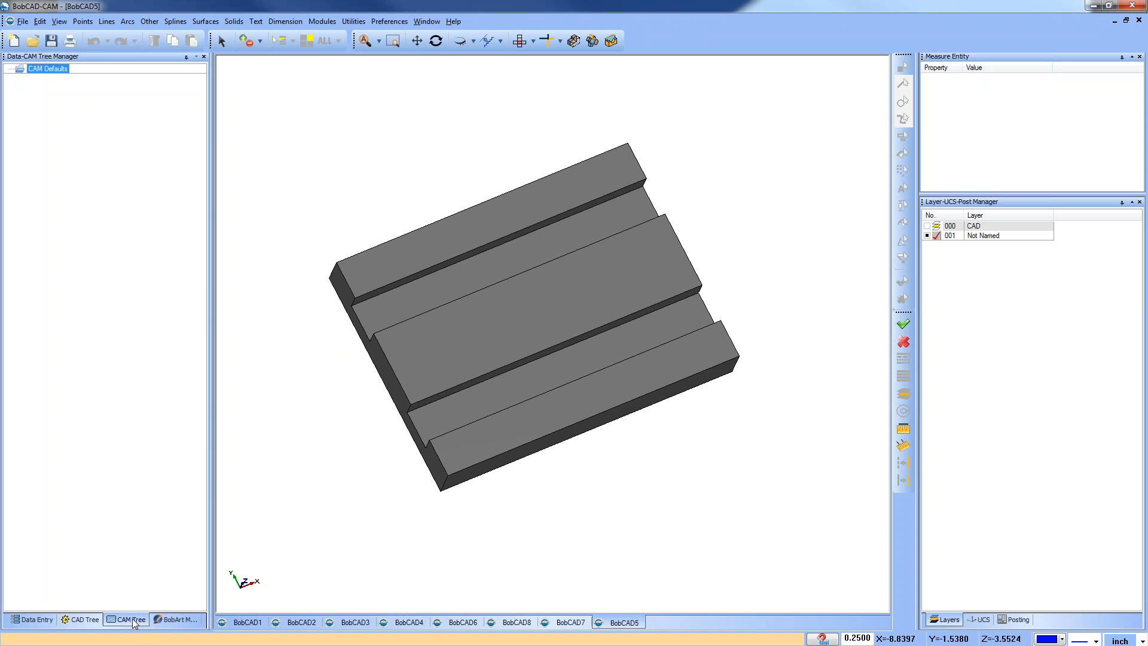
Return to BobCAD4 and briefly show CAD layer 000 to compare its closed outlines with the open pockets.
click(396, 625)
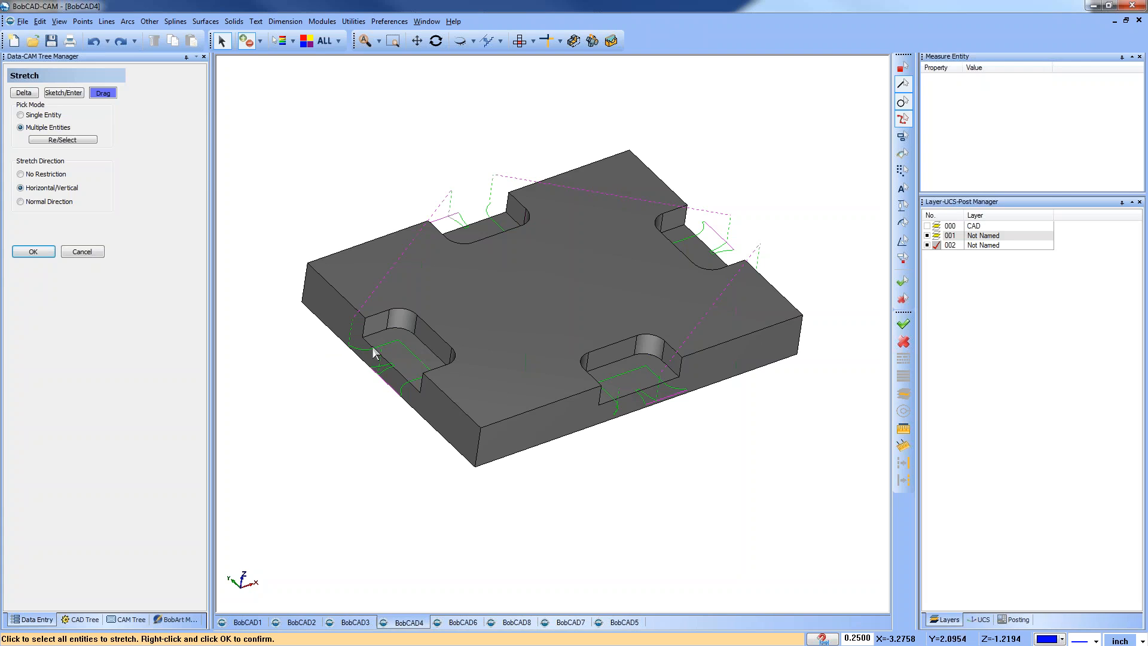
click(928, 228)
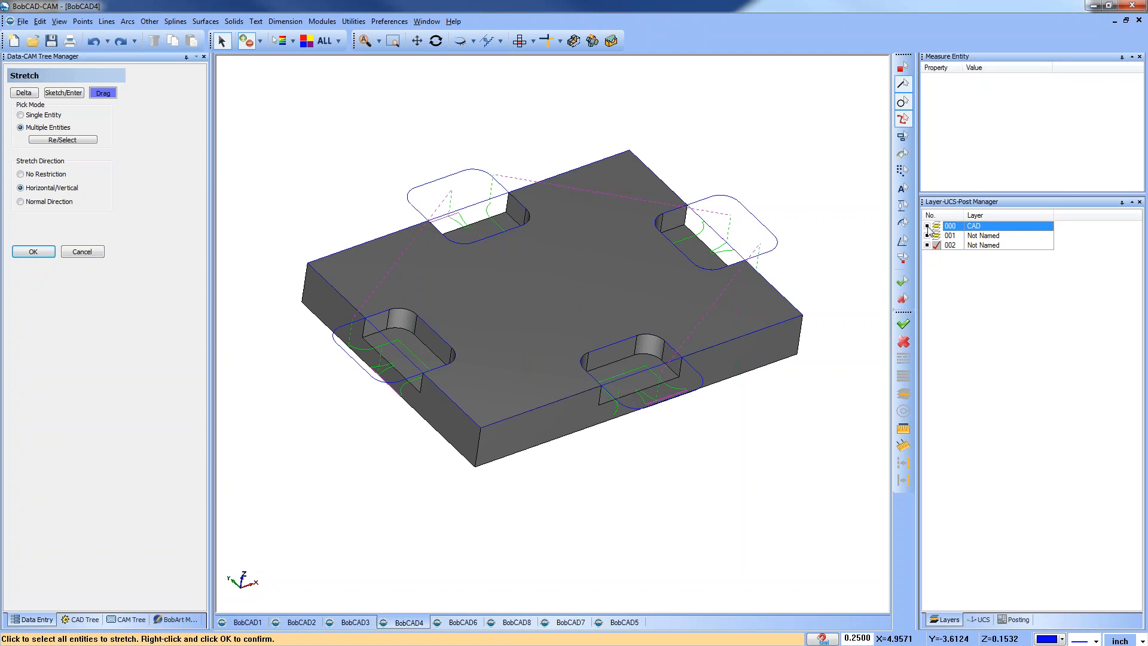
click(928, 227)
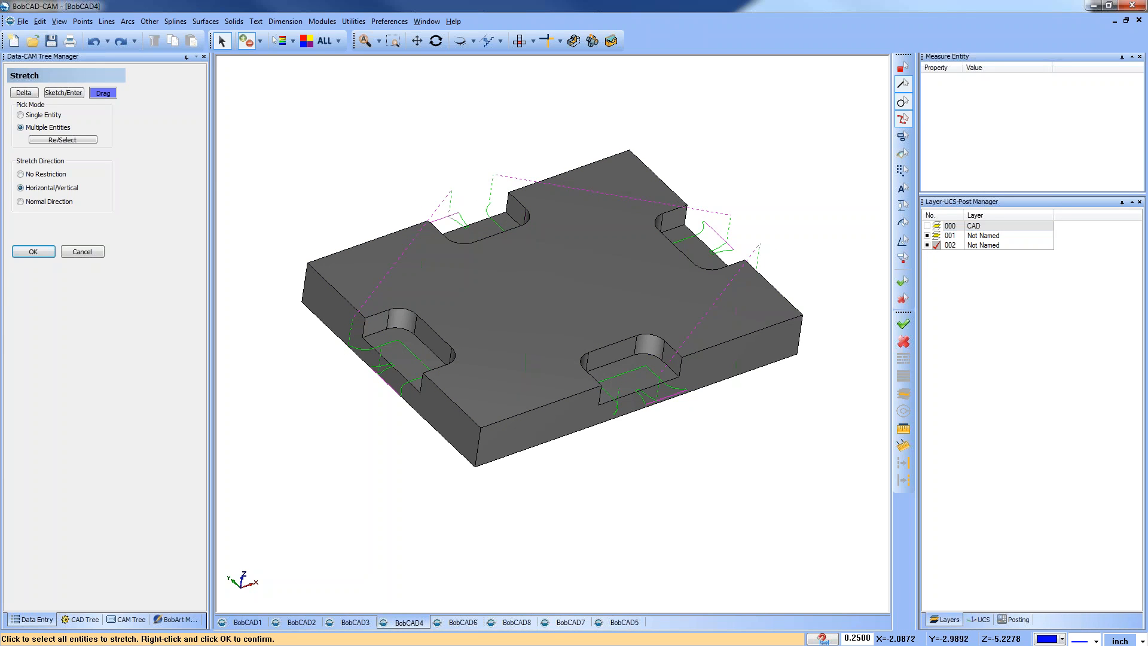
In BobCAD5, start a new Milling job on the BC_3x_Mill machine with bounding-box stock taken automatically from the workspace.
click(623, 621)
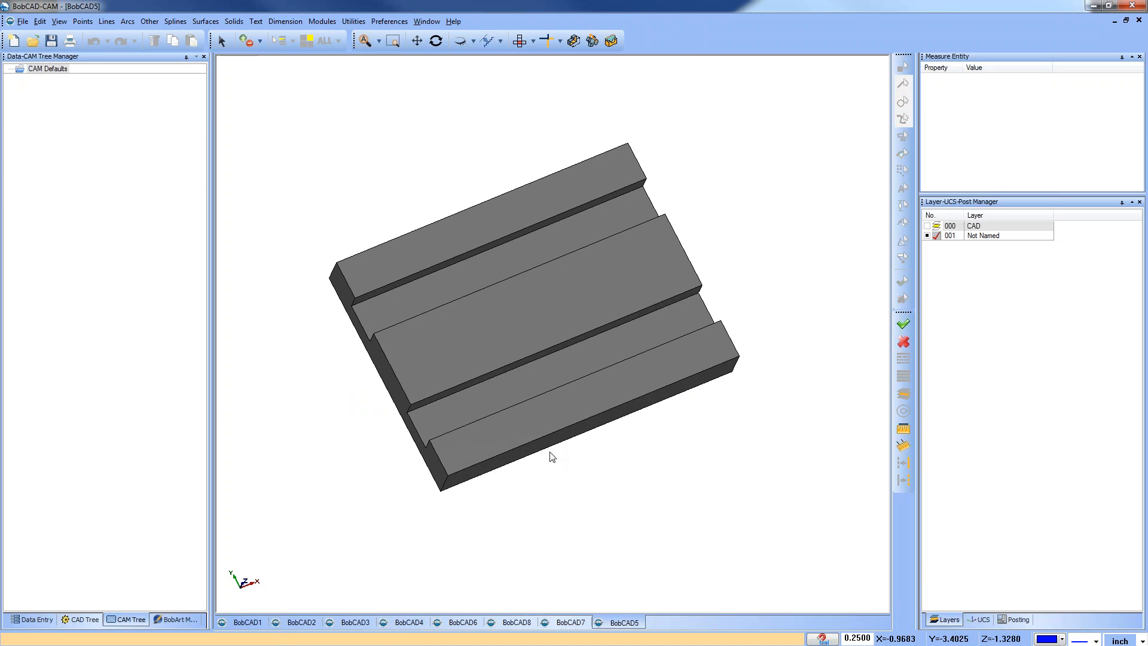
middle_drag(562, 499, 602, 433)
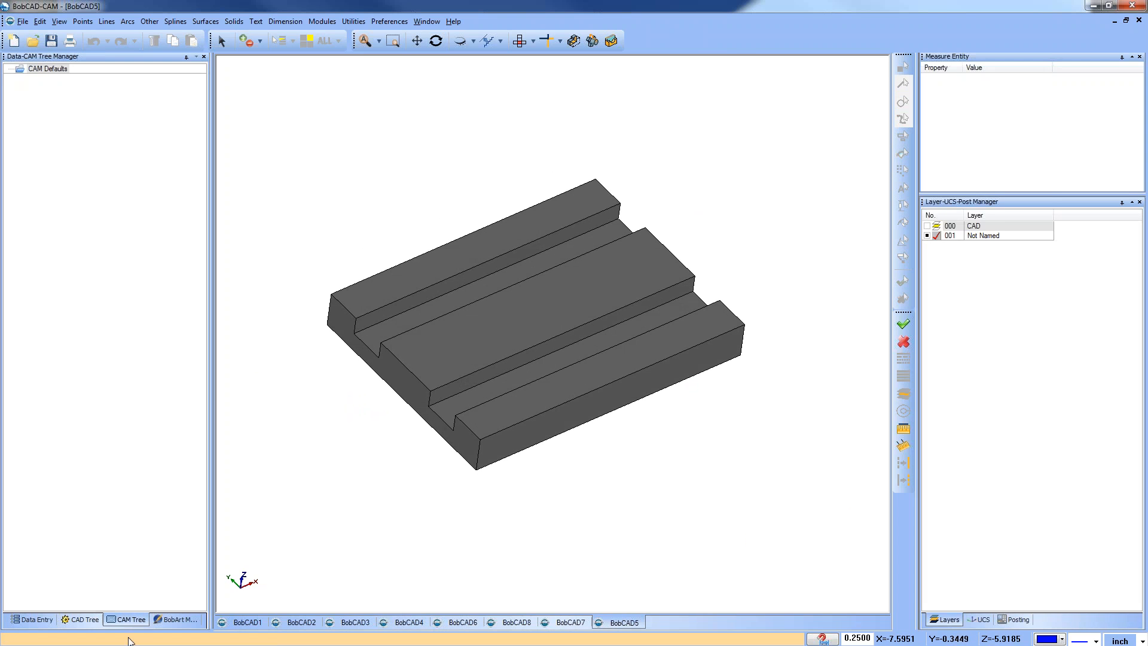
right_click(54, 74)
click(80, 81)
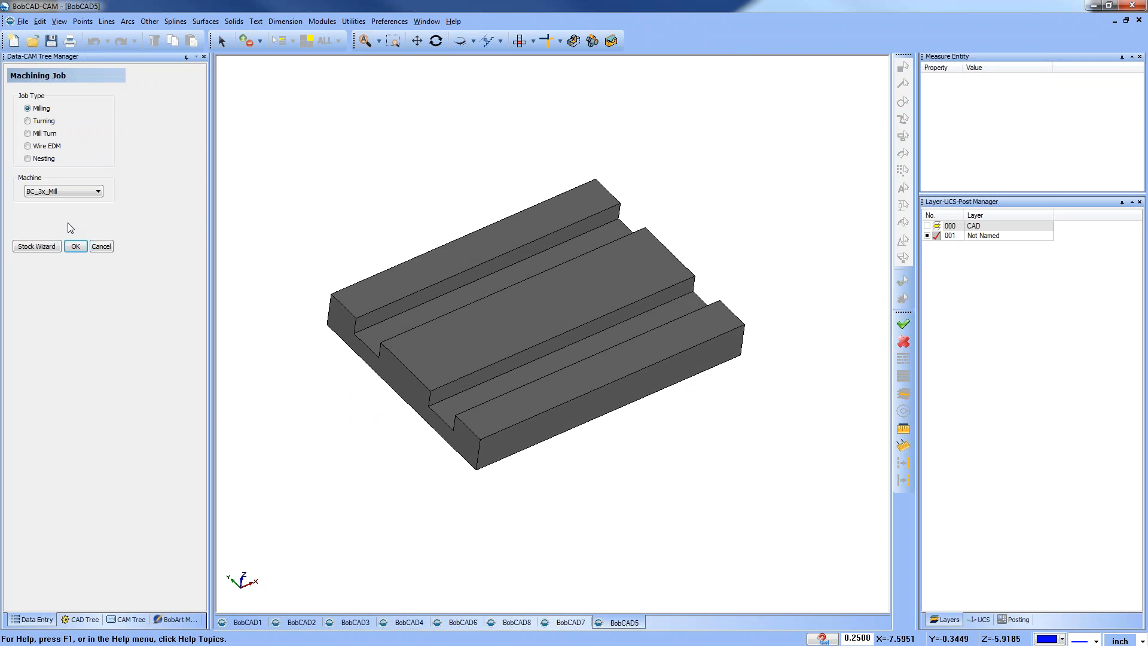
click(48, 247)
click(83, 204)
click(85, 228)
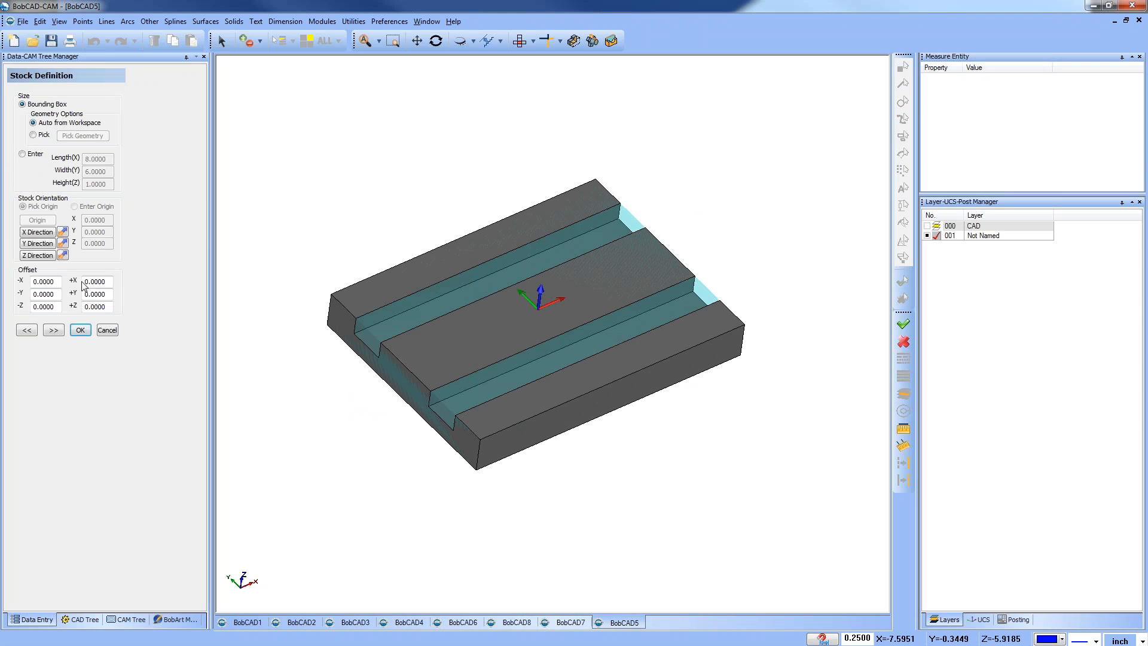
Place the Machine Setup - 1 origin on the stock's upper corner at X -4, Y 3, Z 0 and finish the job setup.
click(54, 330)
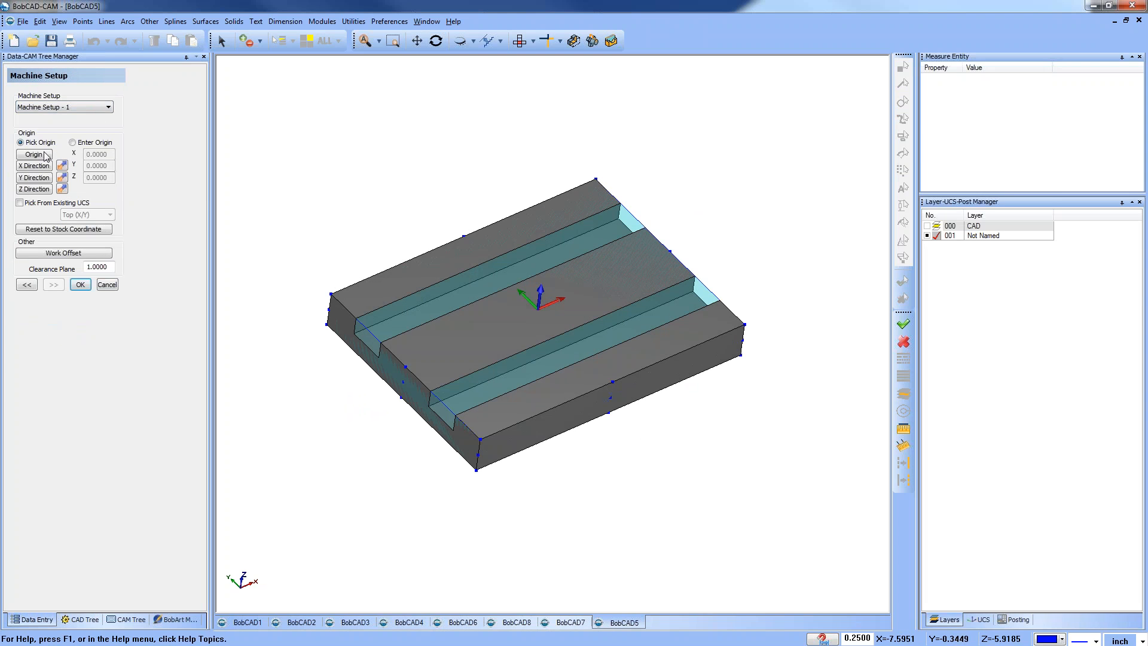
click(331, 294)
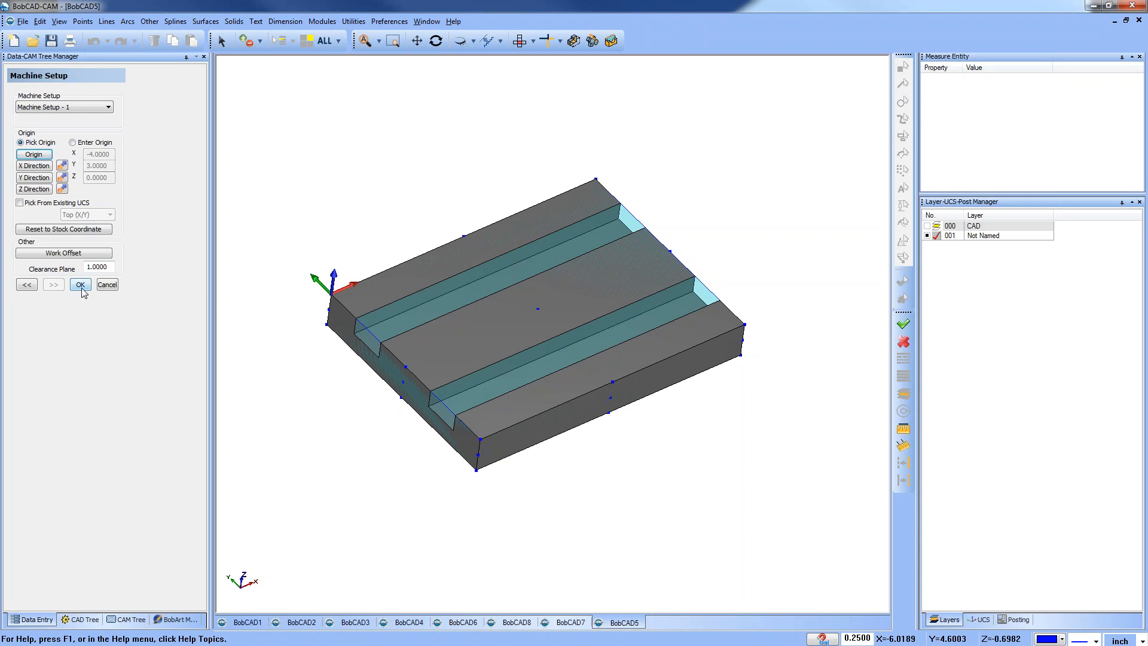
click(80, 285)
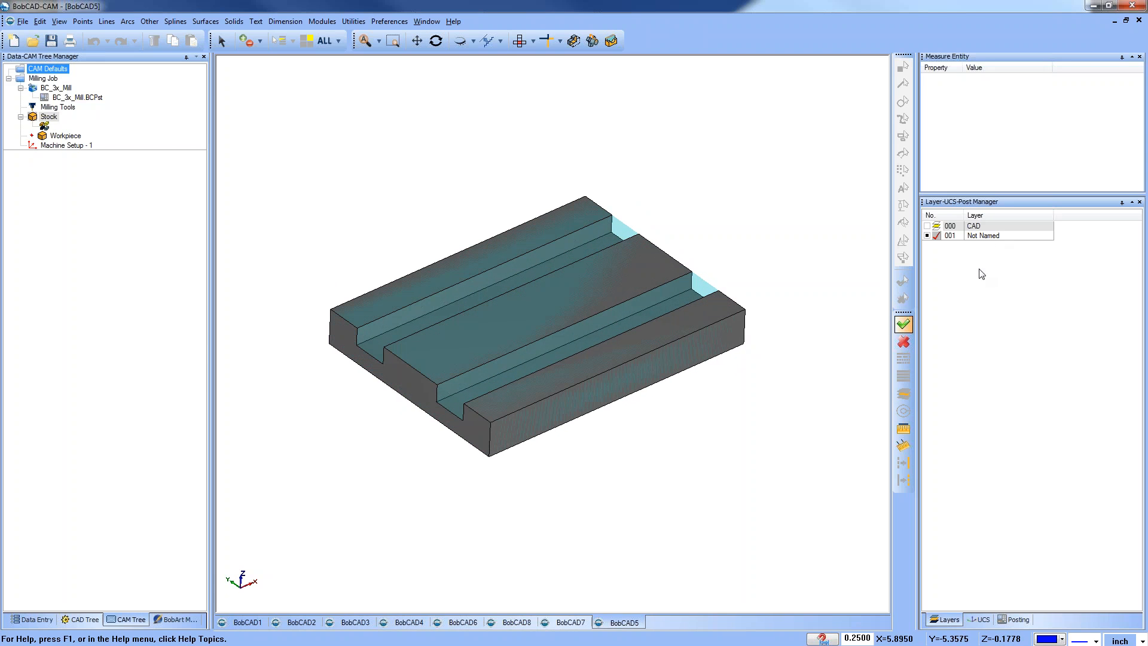
Add layer 002 to BobCAD5 and make it the active layer.
right_click(991, 237)
click(997, 244)
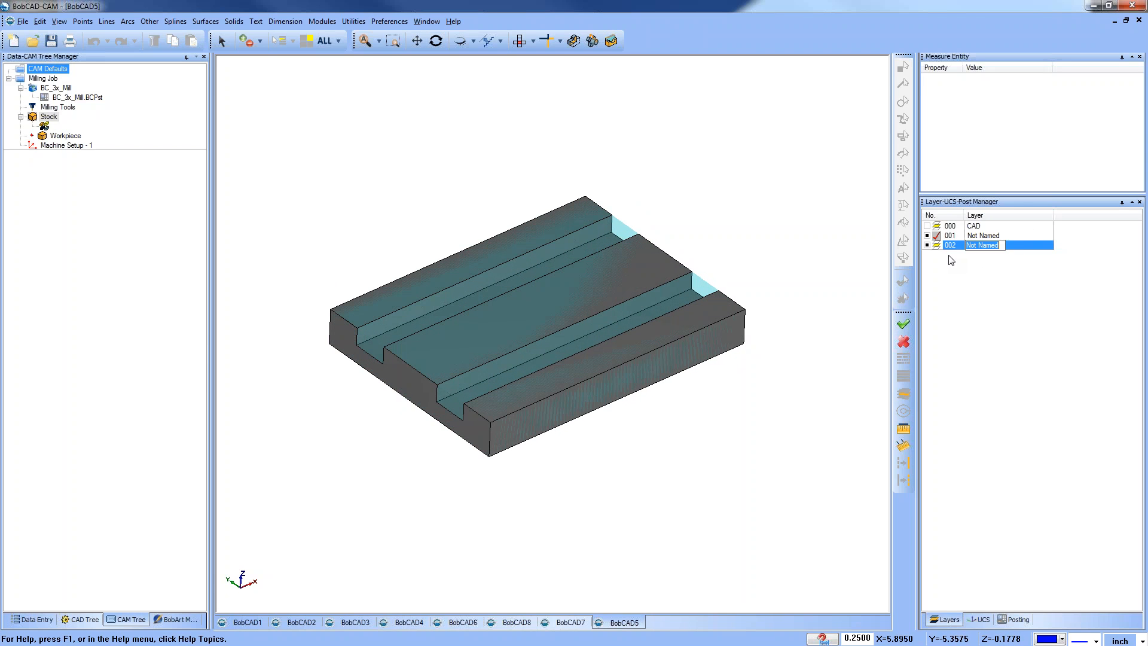
click(937, 246)
Extract the edges of both slot floor faces and hide the solid's layer 001.
click(354, 21)
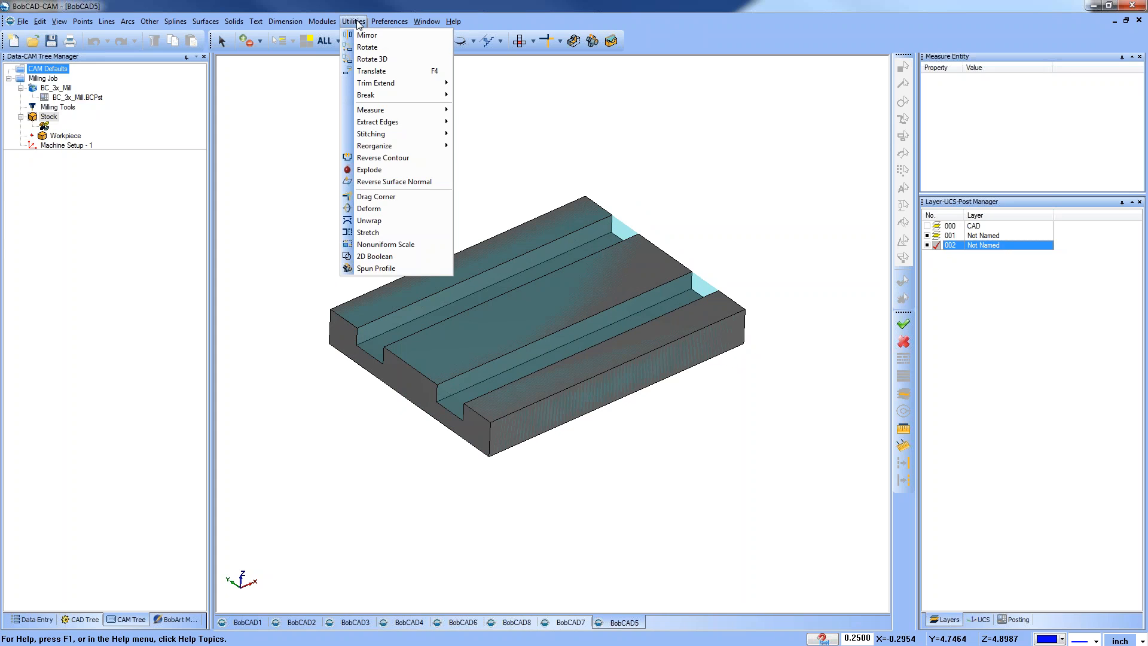
mouse_move(426, 121)
click(488, 123)
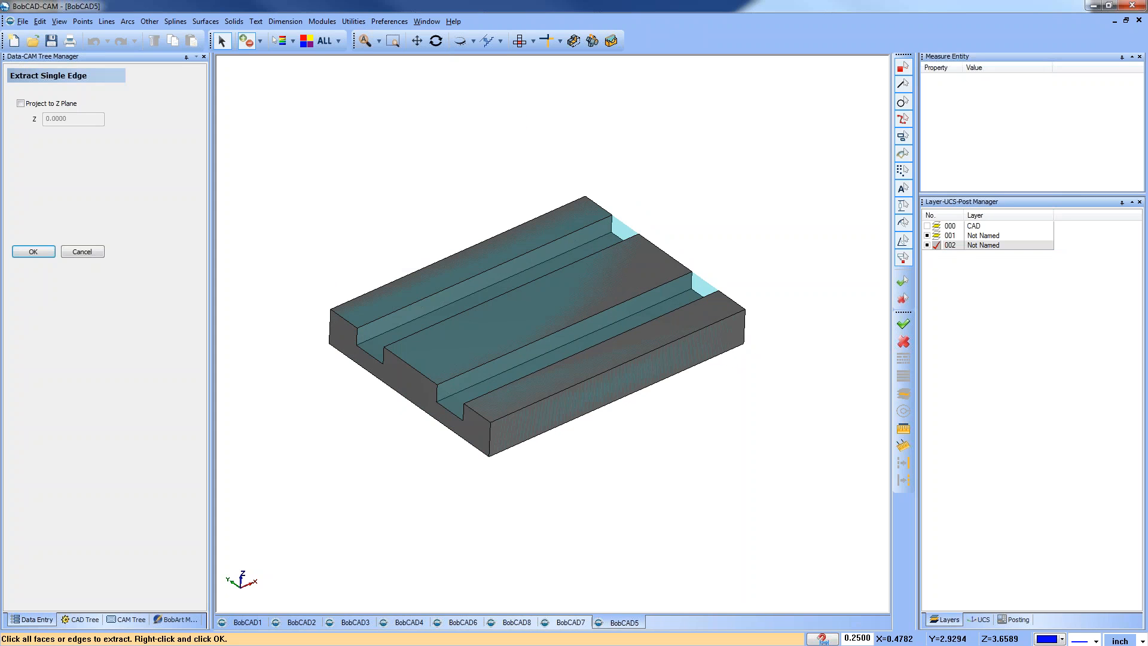
click(386, 339)
click(454, 403)
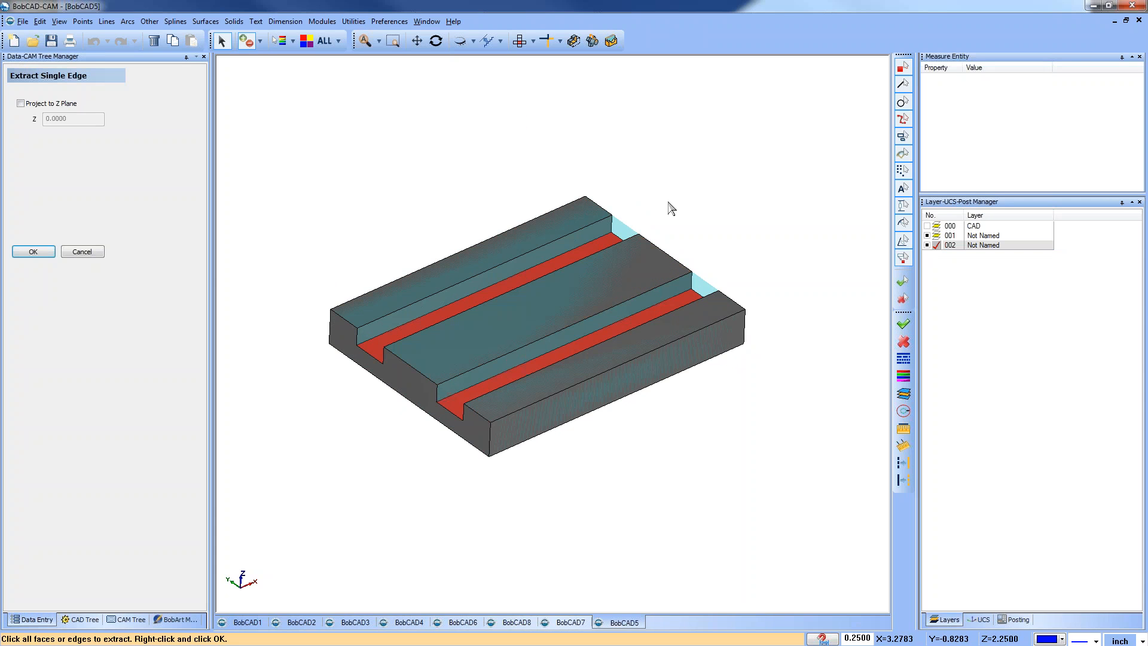
right_click(682, 205)
click(928, 237)
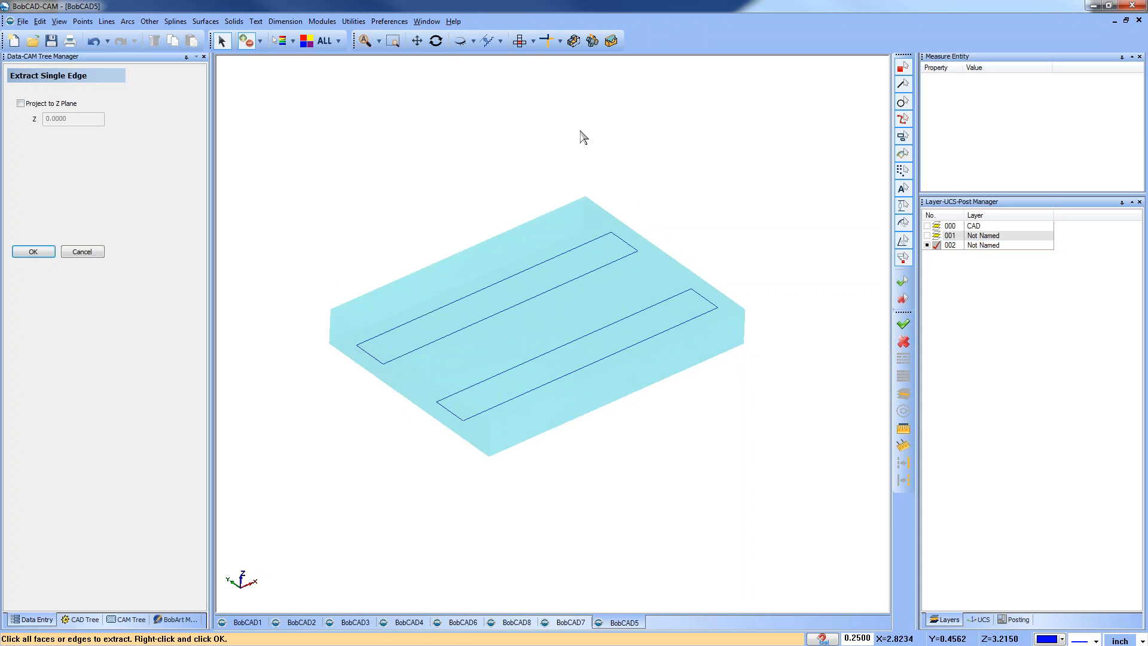
click(520, 41)
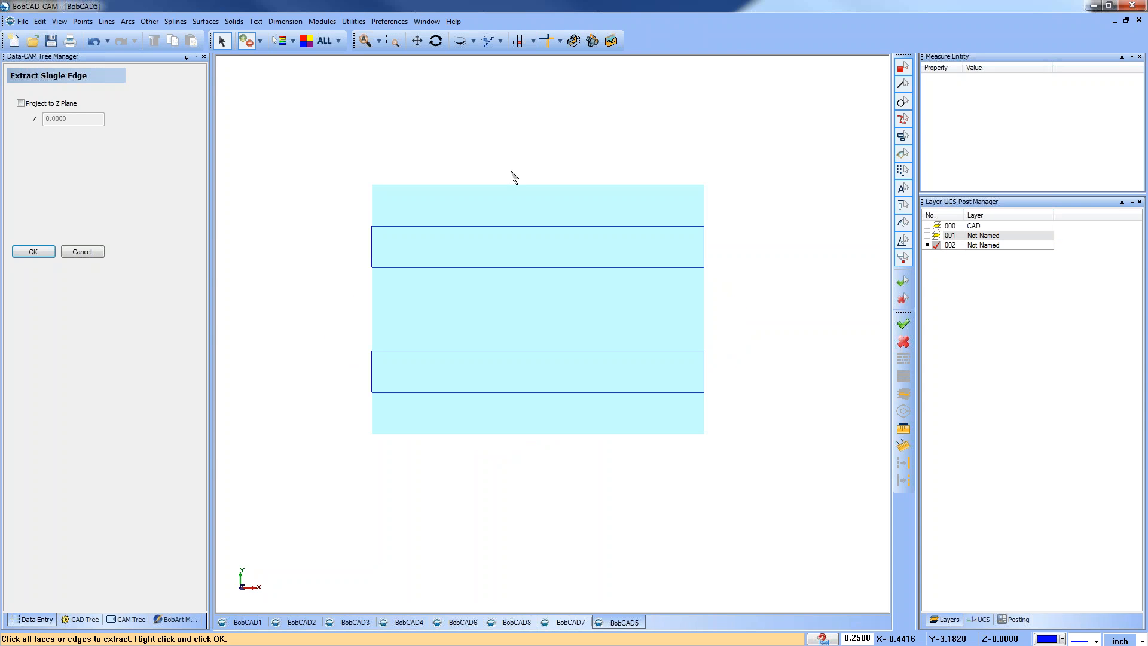
click(91, 252)
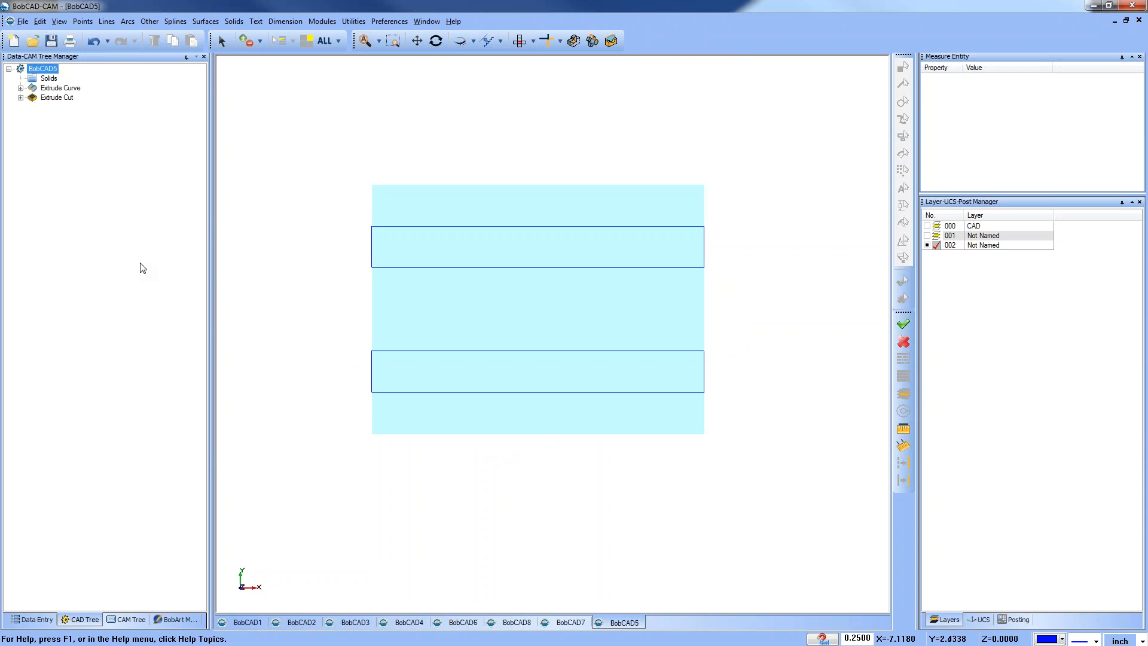
Change the short end edges of both extracted slot outlines to the dashed line style.
click(222, 40)
drag(358, 256, 718, 257)
drag(356, 375, 724, 376)
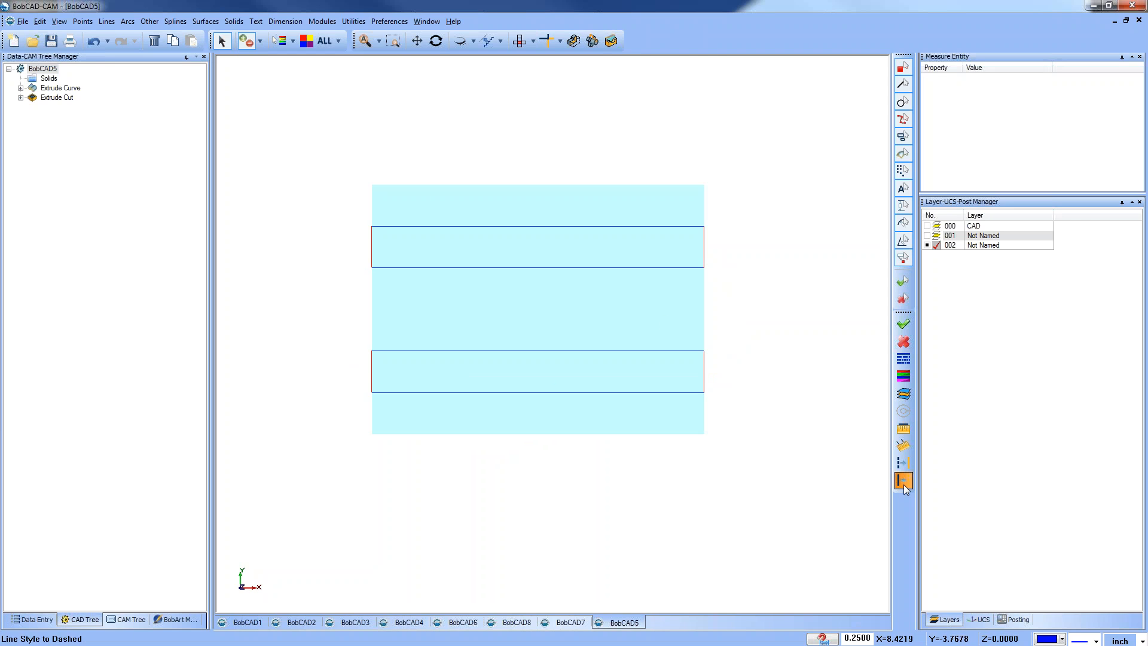
click(903, 482)
Paste the copied 2-axis pocket feature into BobCAD5's Machine Setup - 1.
click(131, 620)
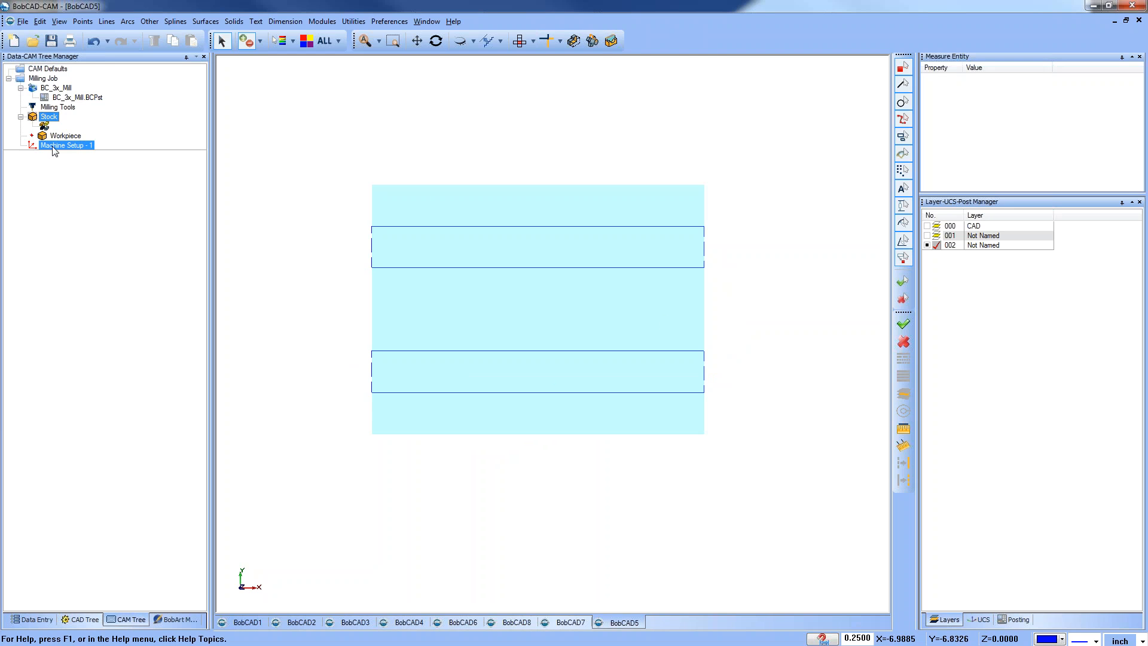
right_click(56, 145)
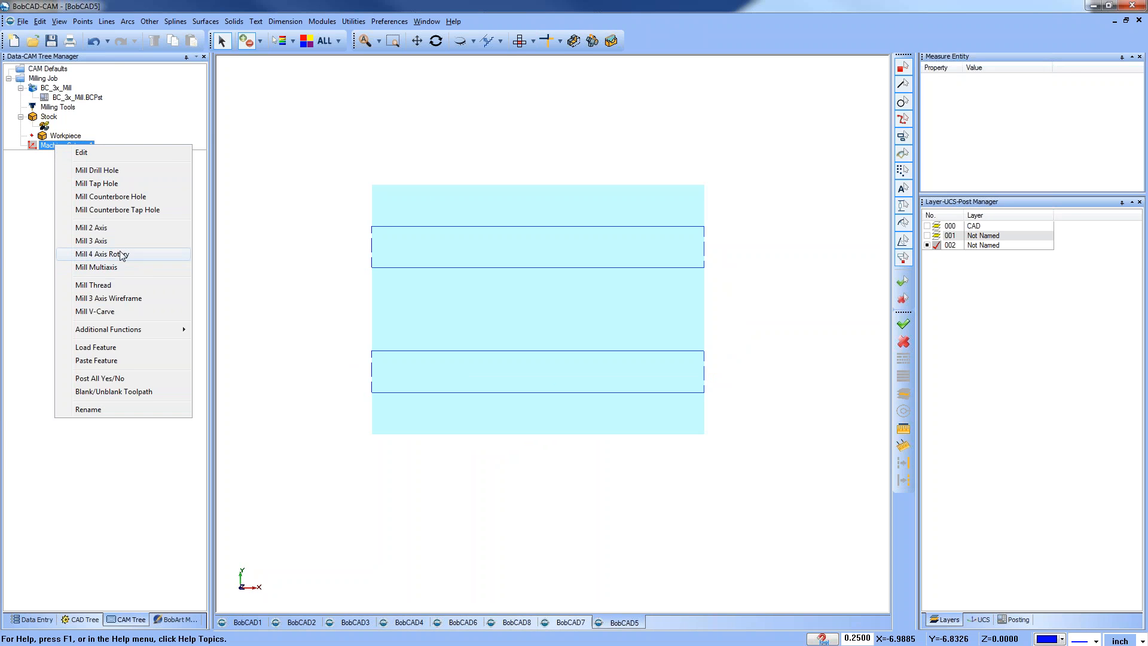
click(117, 361)
click(629, 358)
Reselect the pasted feature's geometry, picking both slot outlines.
right_click(89, 165)
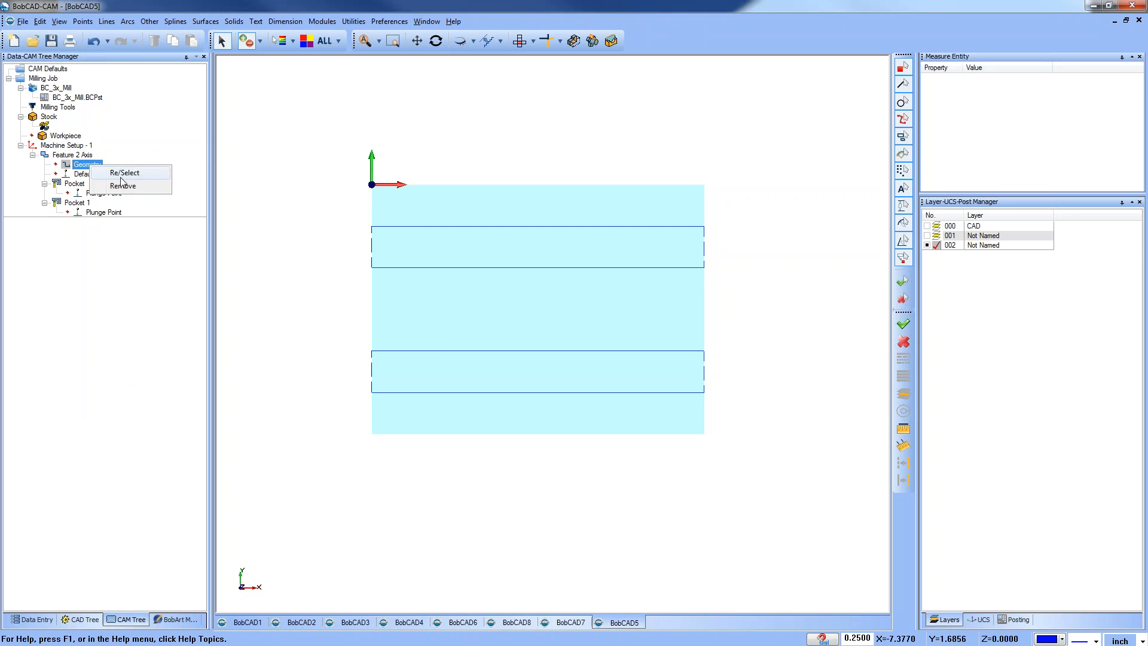
click(123, 176)
click(402, 229)
shift+click(404, 352)
key(space)
Edit the 2-axis feature to keep a single pocket operation and set its roughing tool diameter to .375.
right_click(76, 161)
click(117, 166)
click(378, 159)
click(466, 369)
click(456, 462)
click(666, 511)
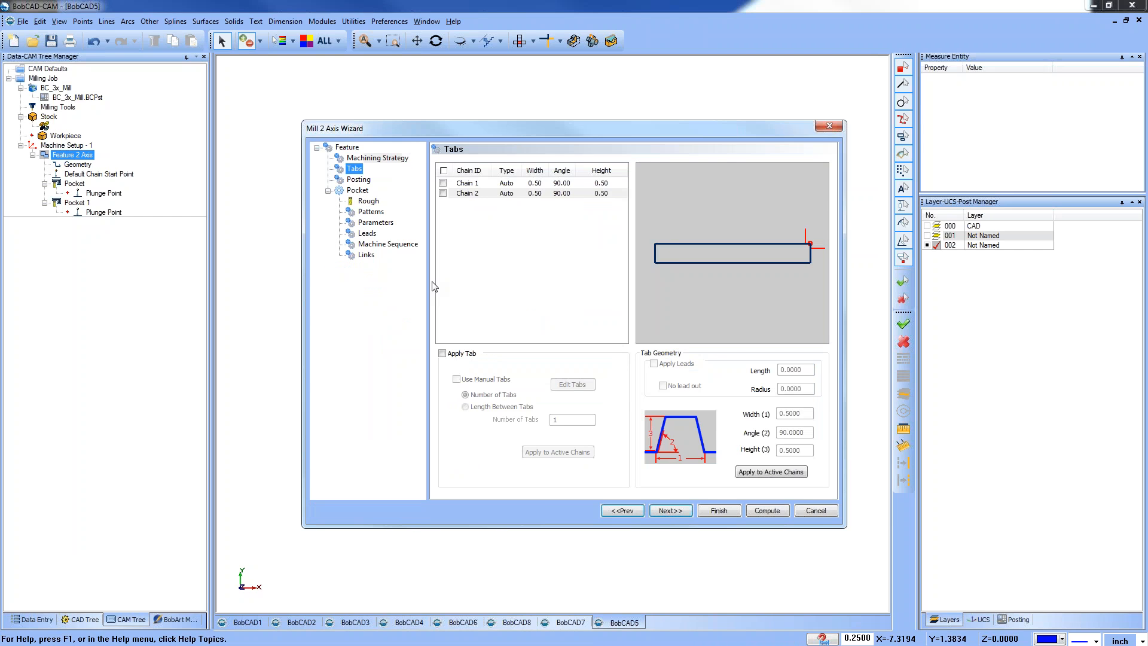
click(368, 201)
text(.375)
Set the pocket pattern to Advanced Pocket with Adaptive Roughing and a 25% stepover, and compute the toolpath.
click(375, 213)
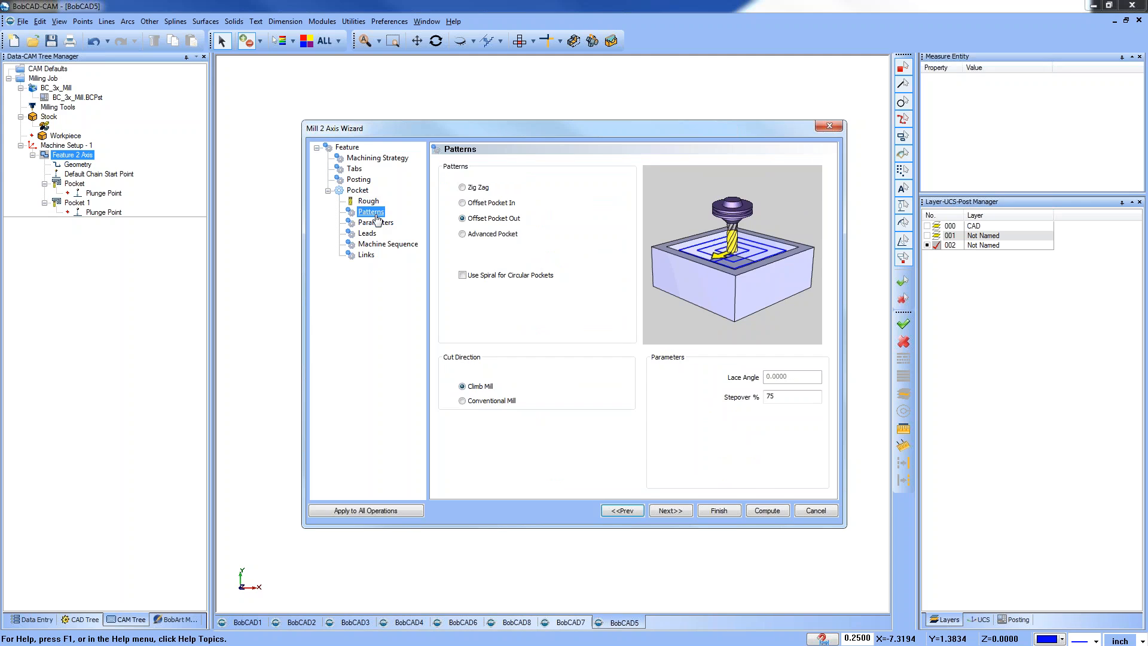
click(472, 233)
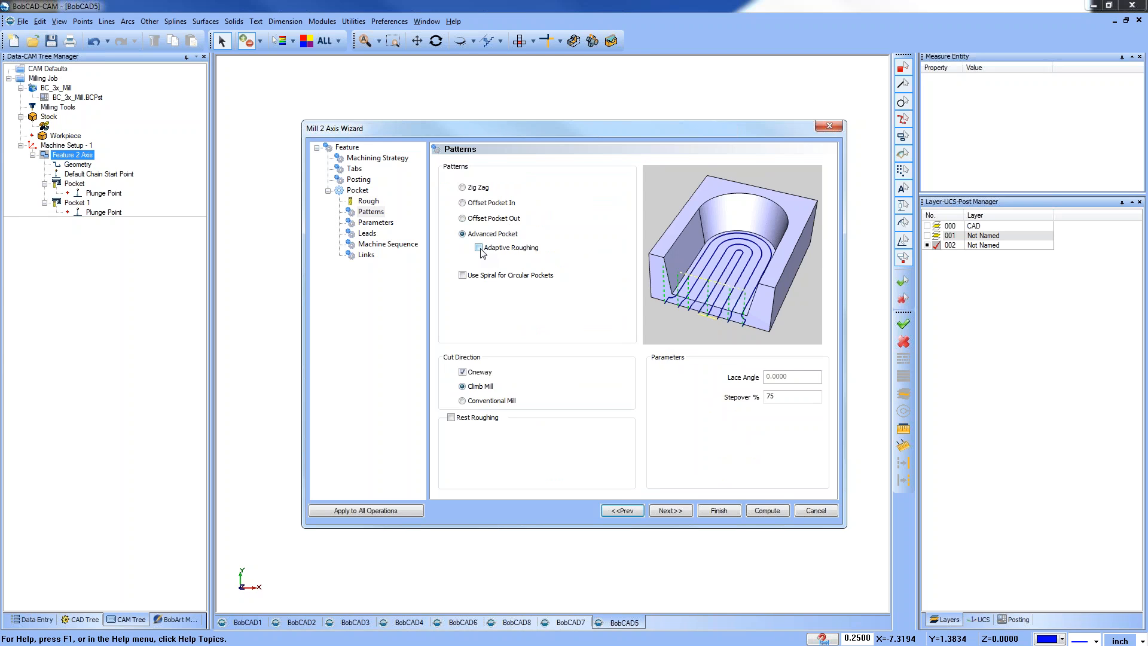
click(479, 248)
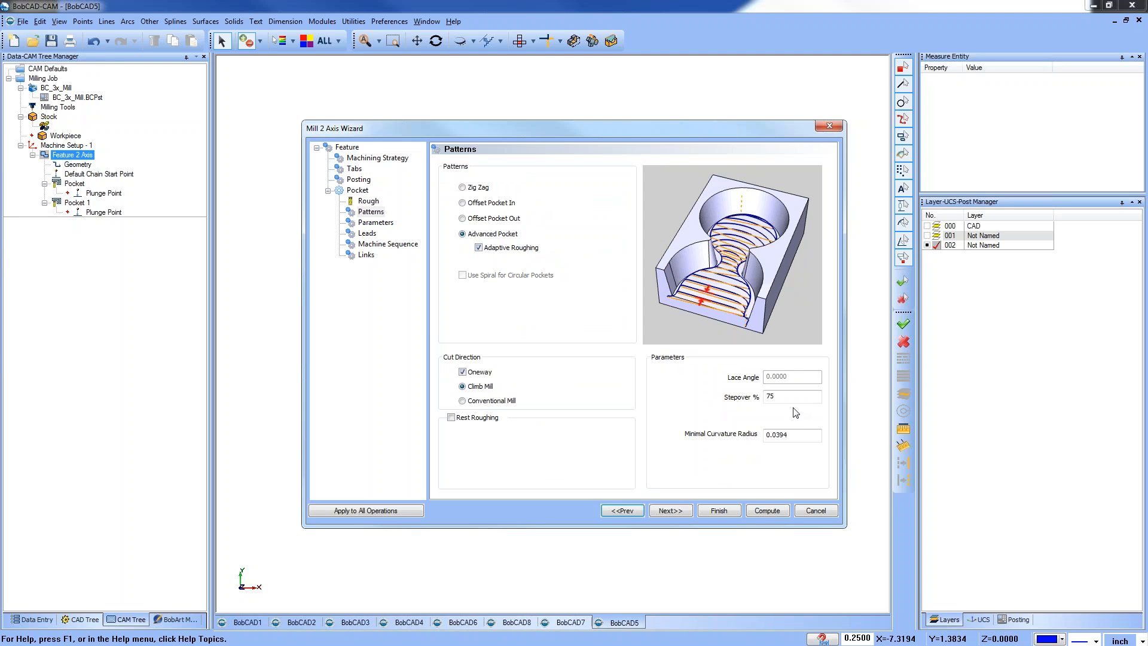
drag(791, 398, 680, 398)
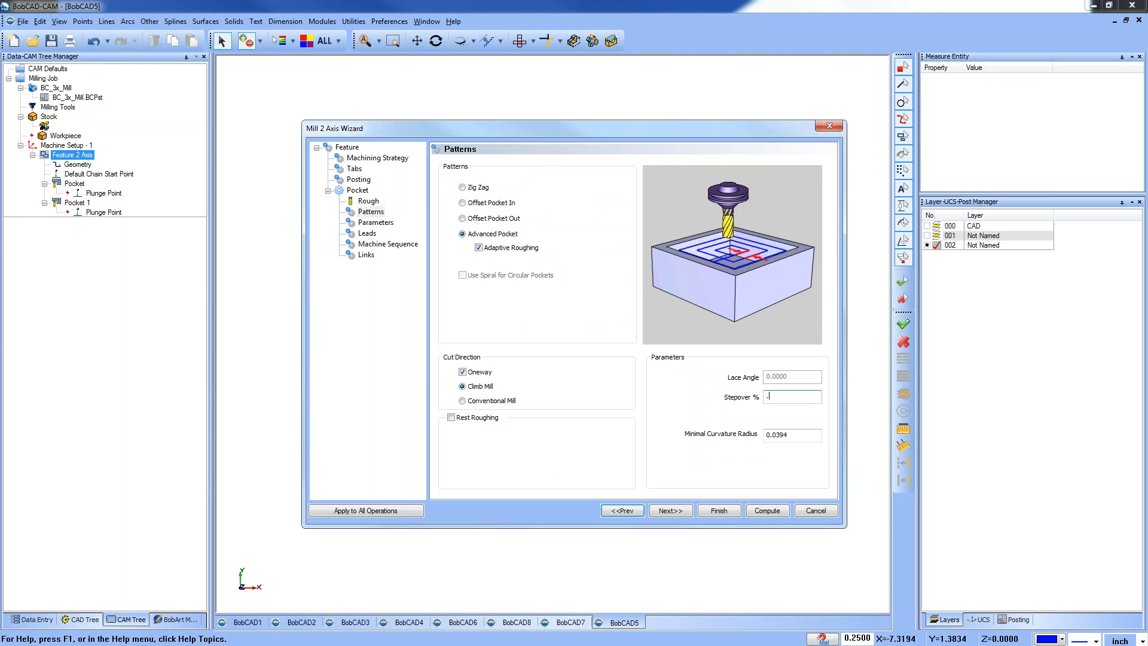
text(25)
click(763, 511)
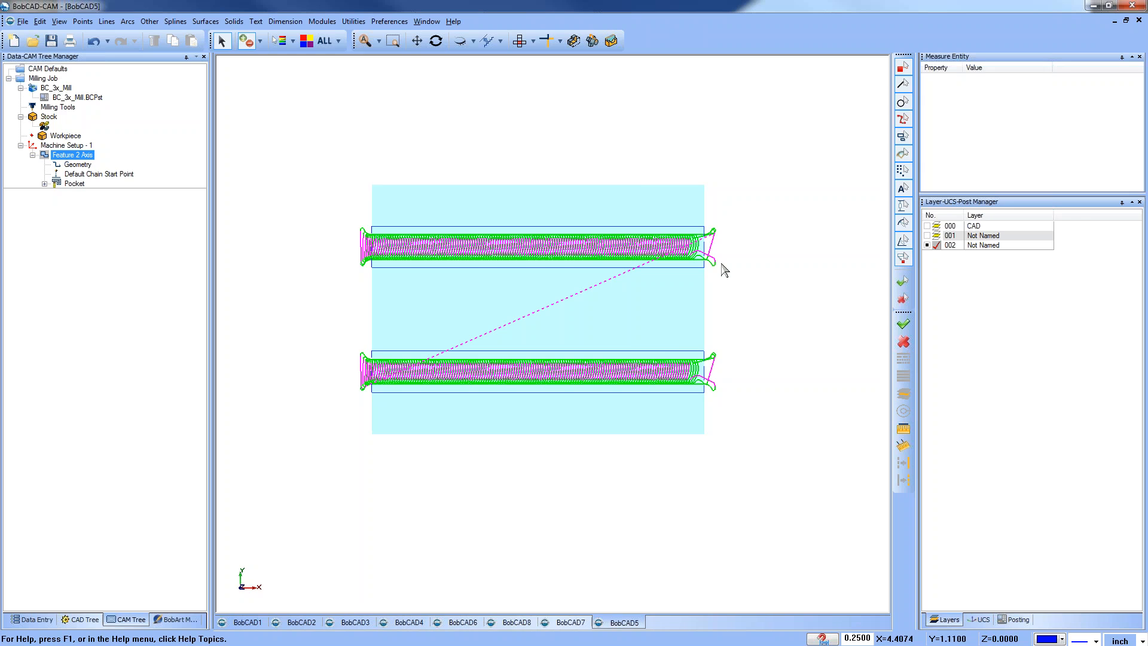
Create parallel lines 0.2500 outside the right-hand dashed end edges of both slot outlines.
scroll(722, 272, up, 2)
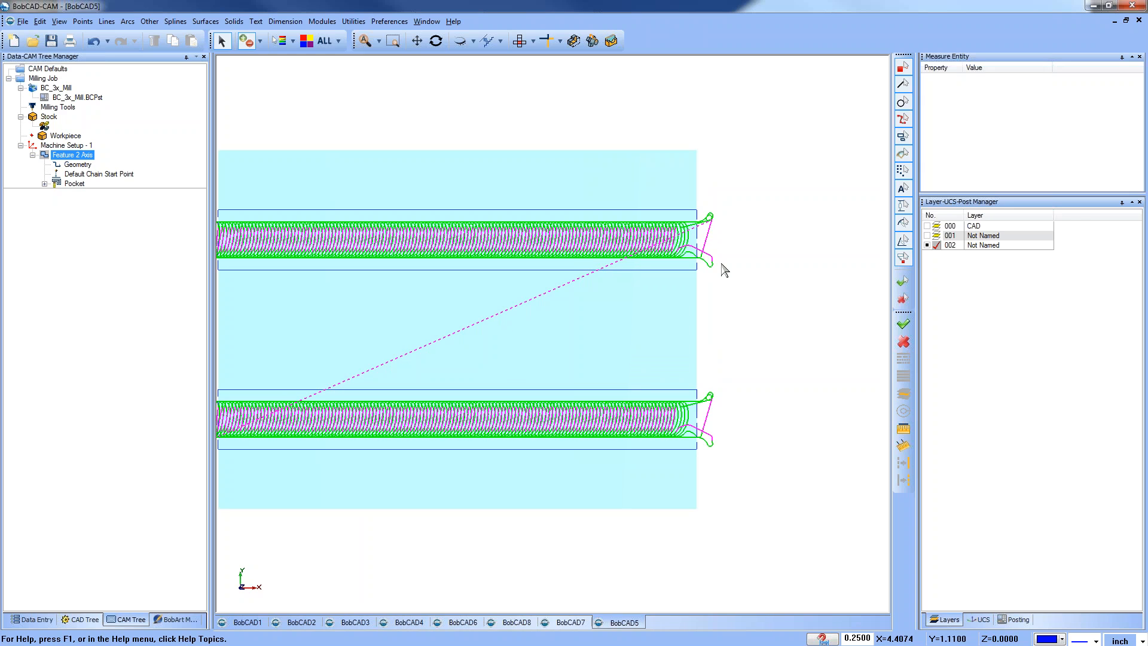
click(107, 21)
click(145, 87)
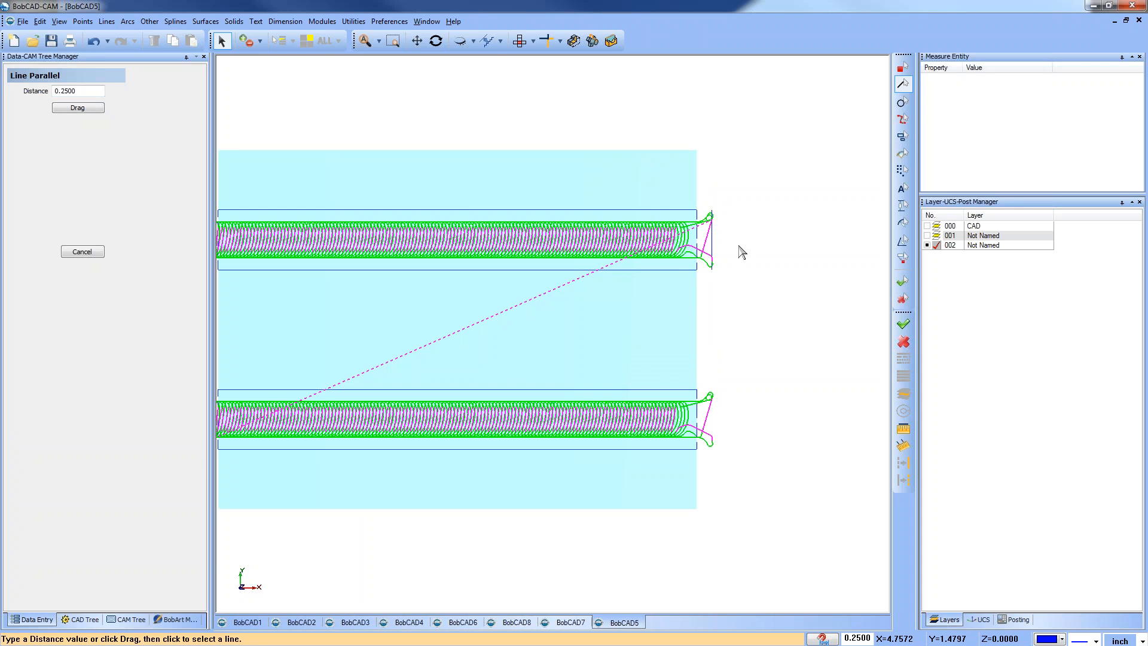
click(698, 405)
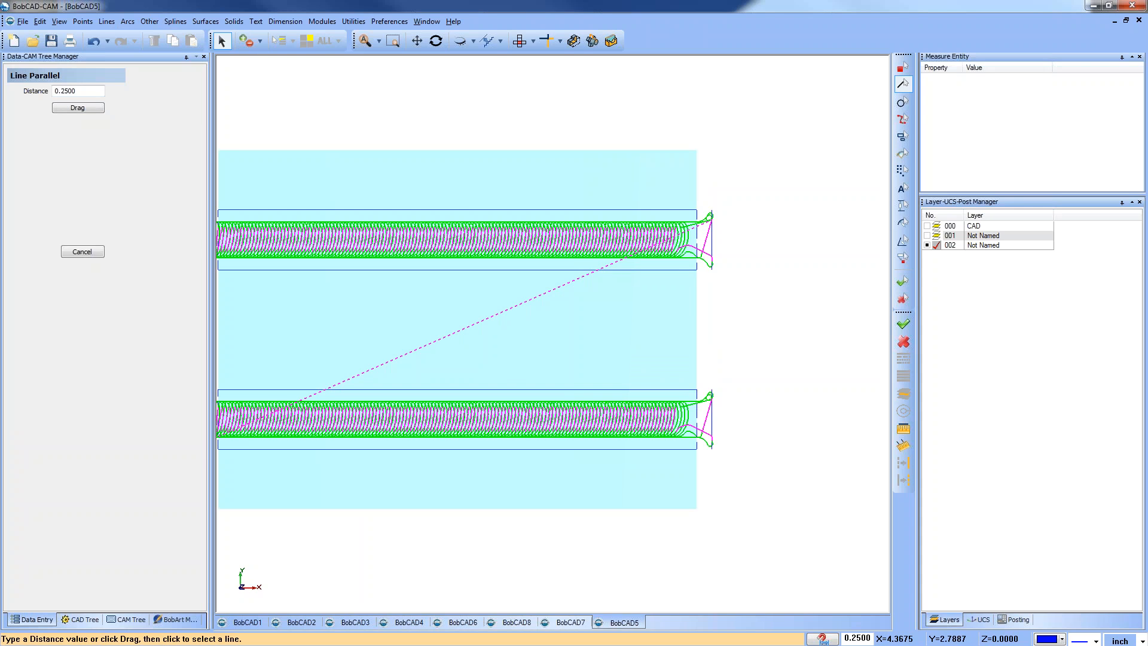
Extend the upper slot's lower long edge to meet the new parallel line using the two-entity trim.
click(548, 42)
scroll(712, 248, up, 1)
scroll(713, 254, up, 2)
click(626, 353)
click(720, 282)
scroll(769, 200, down, 2)
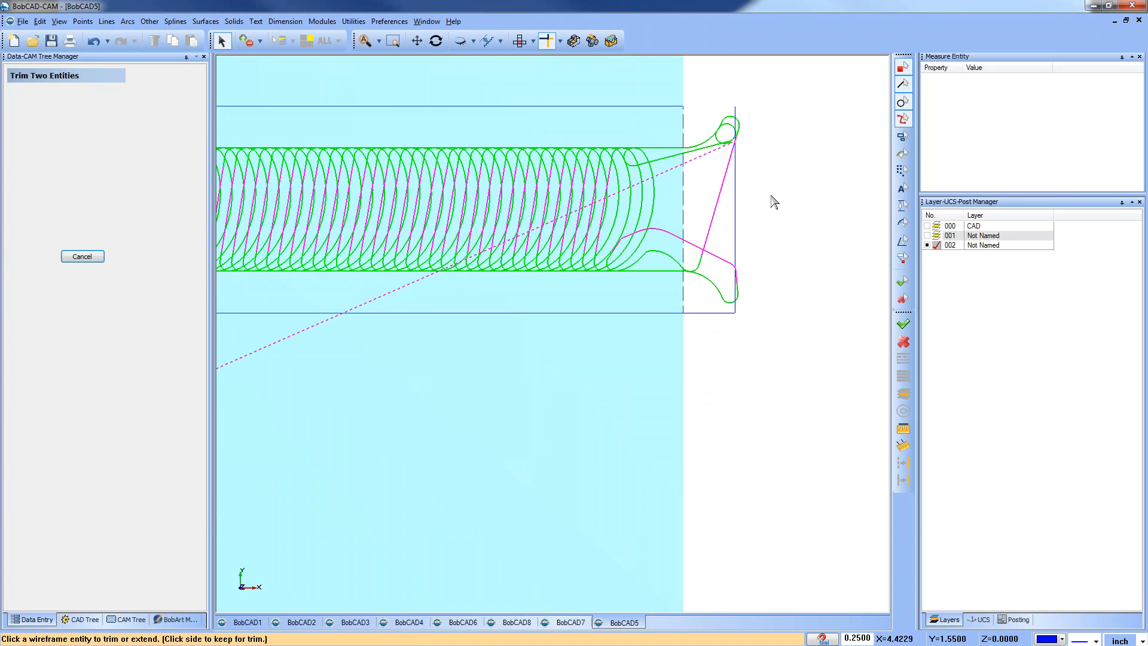
click(738, 227)
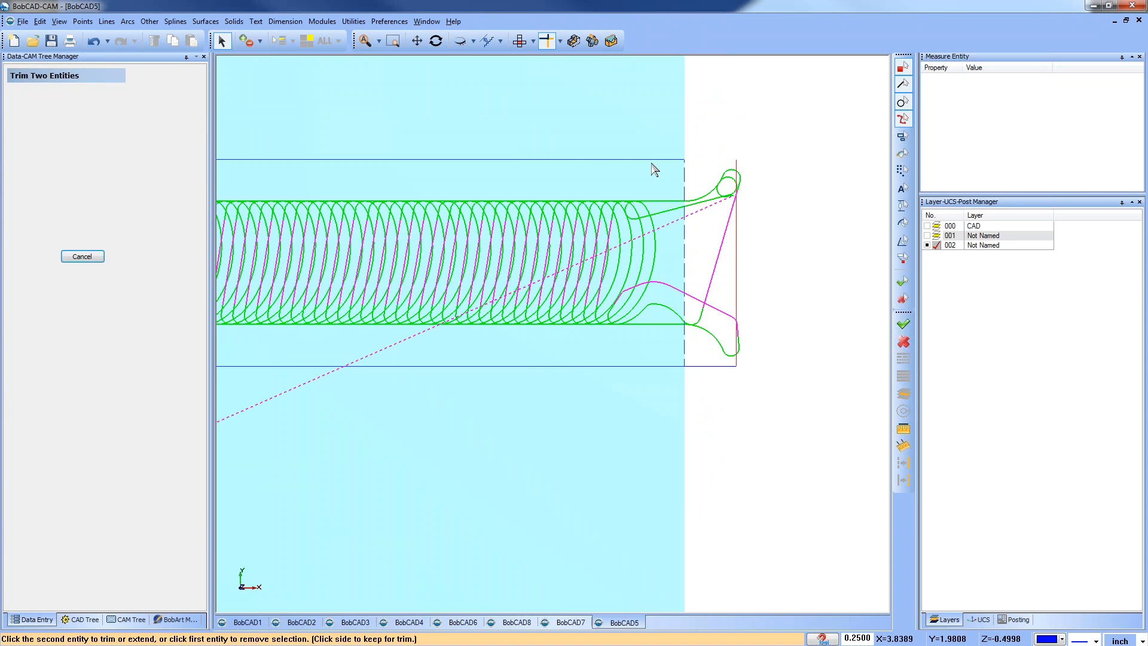
click(651, 161)
right_click(616, 118)
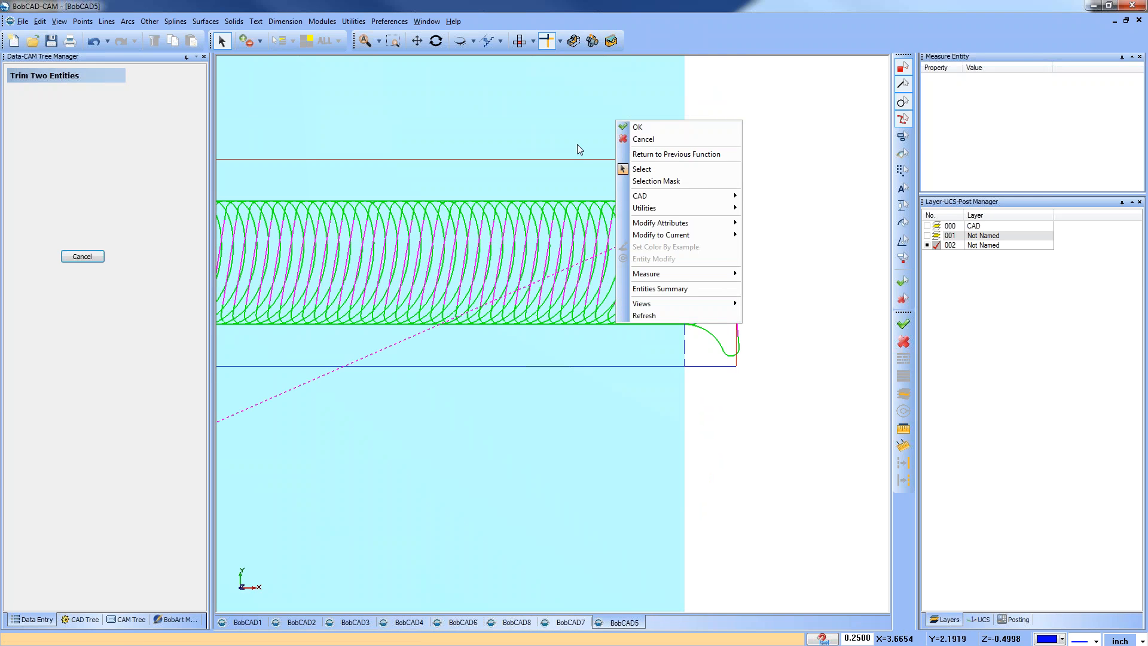
click(582, 159)
right_click(577, 104)
click(607, 122)
Join the upper slot's upper long edge and the parallel line at a corner with the two-entity trim.
click(560, 41)
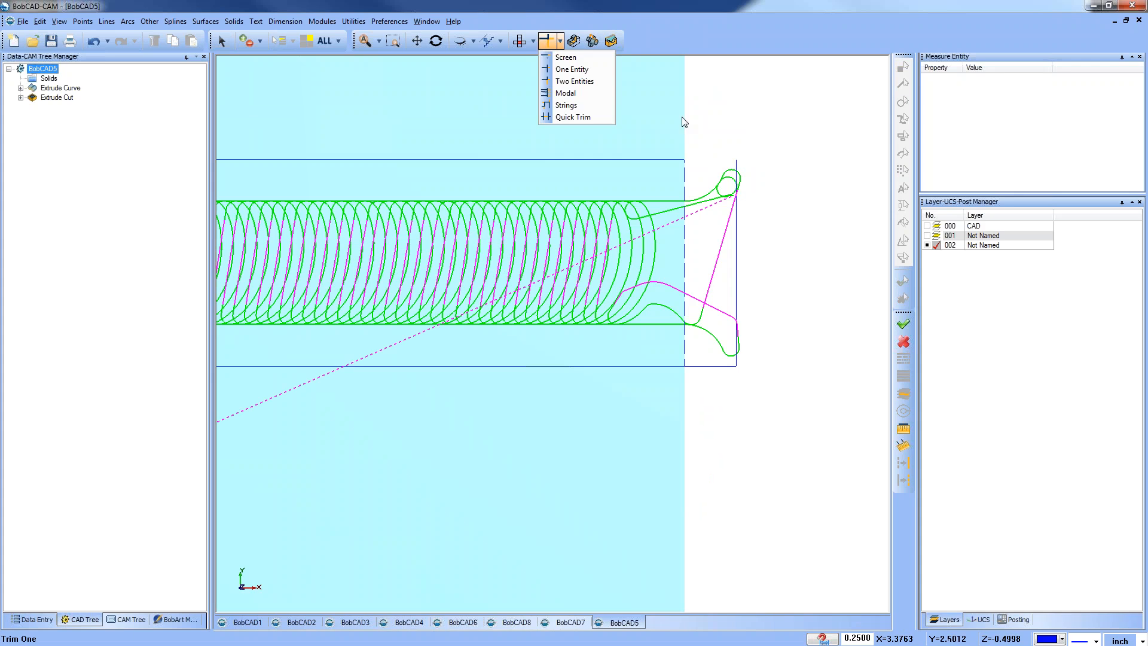
click(546, 81)
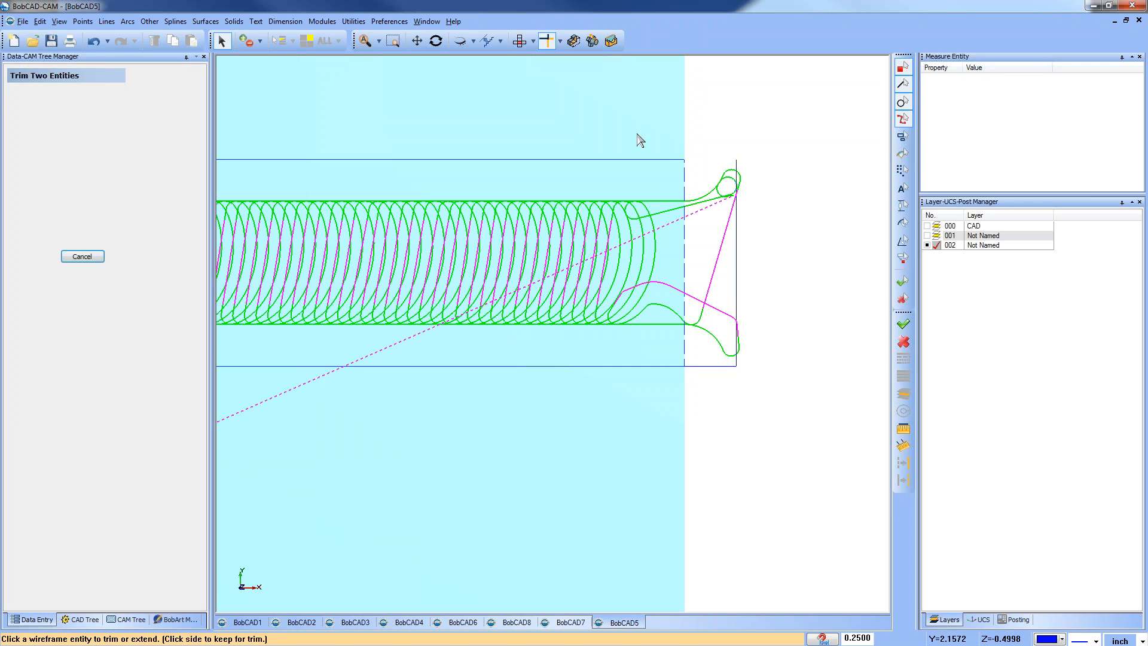
right_click(779, 168)
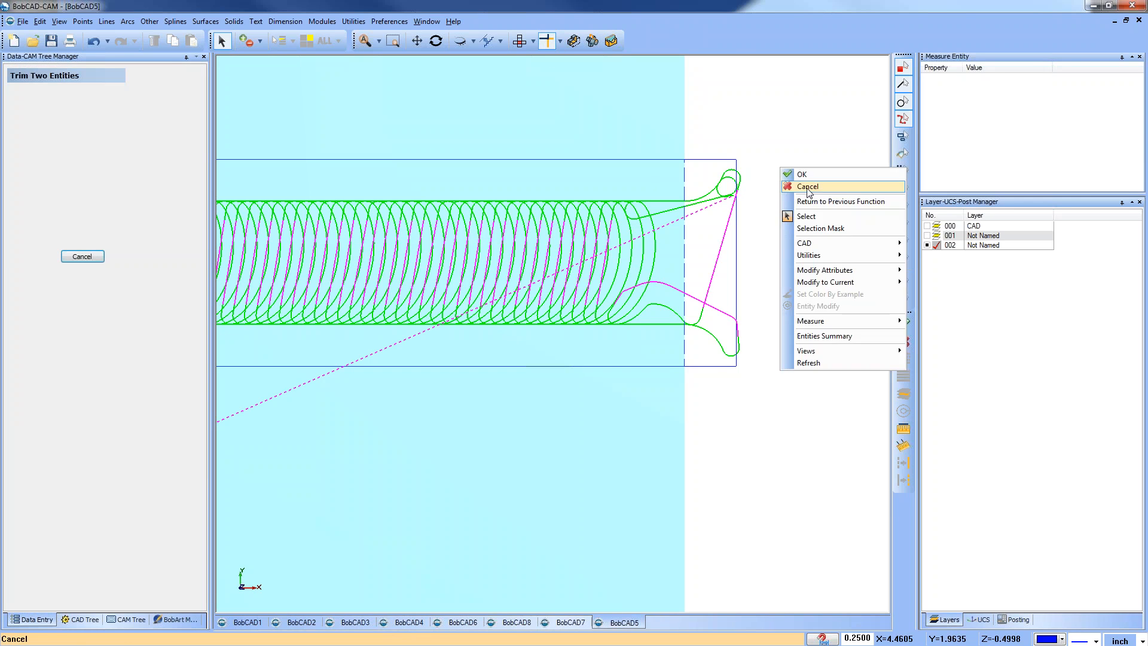
click(802, 185)
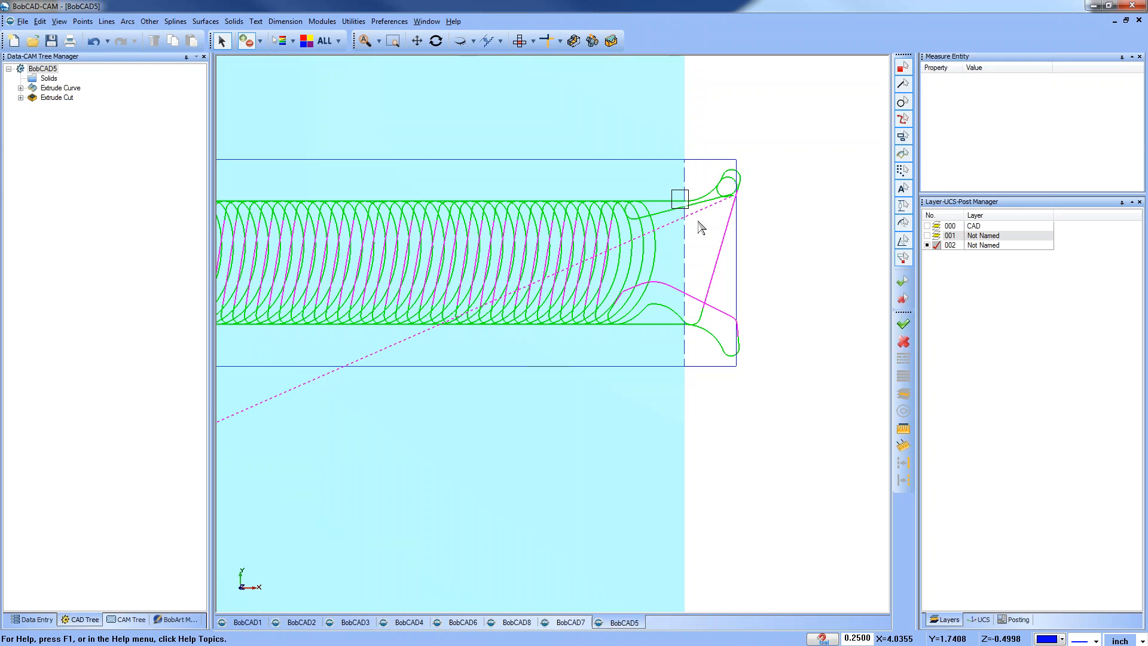
Reselect the pocket feature's geometry so the upper slot's chain follows the extended solid end line.
scroll(703, 259, down, 2)
scroll(700, 281, down, 3)
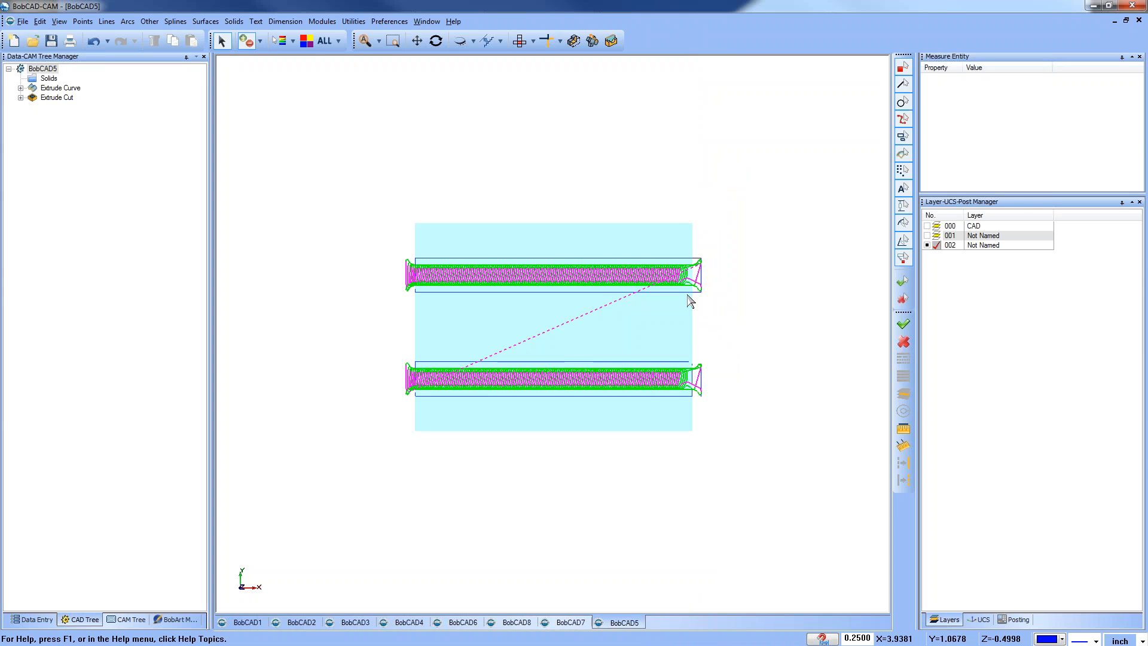
click(143, 620)
right_click(75, 165)
click(96, 173)
scroll(725, 274, up, 3)
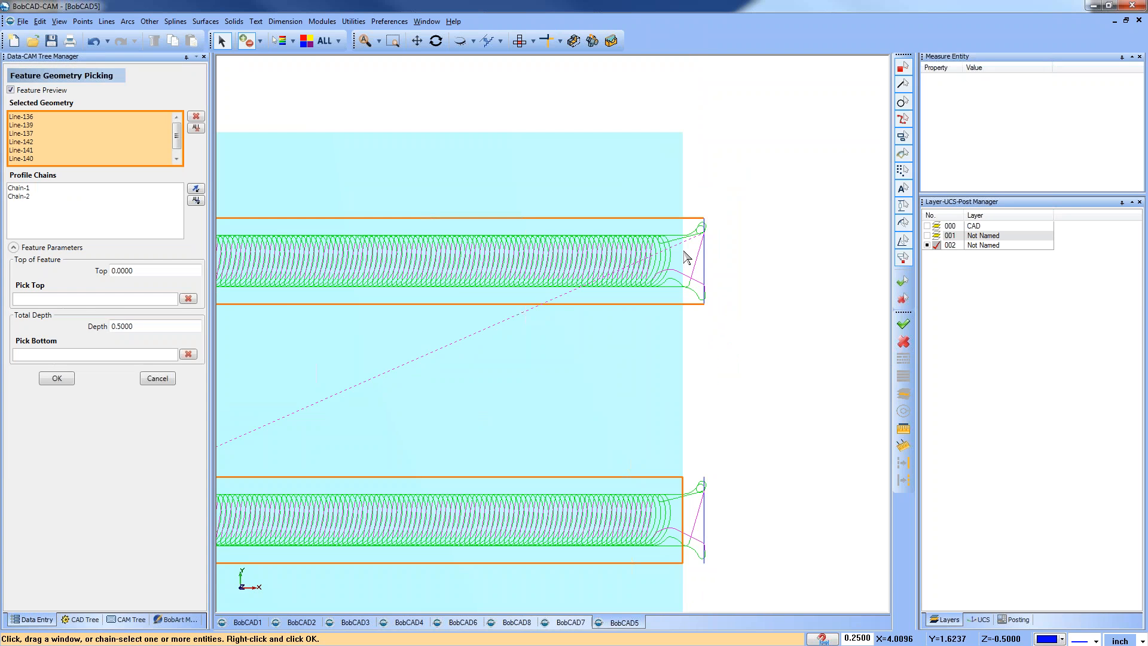
right_click(736, 275)
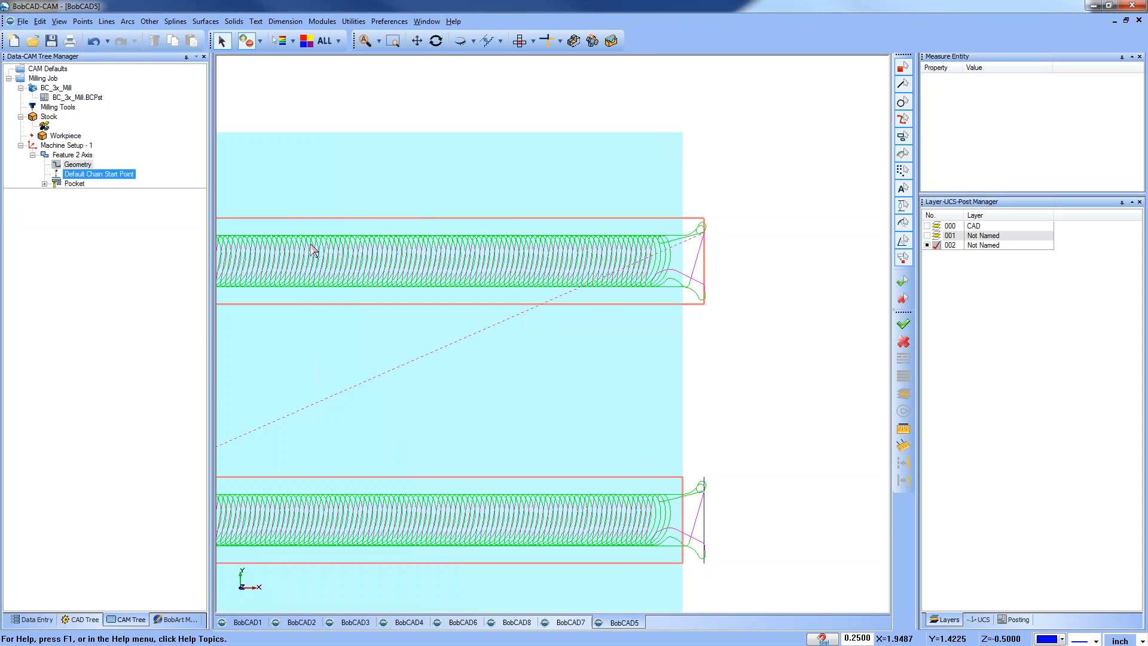
Recompute the Pocket operation's toolpath for both slots.
right_click(74, 184)
click(117, 192)
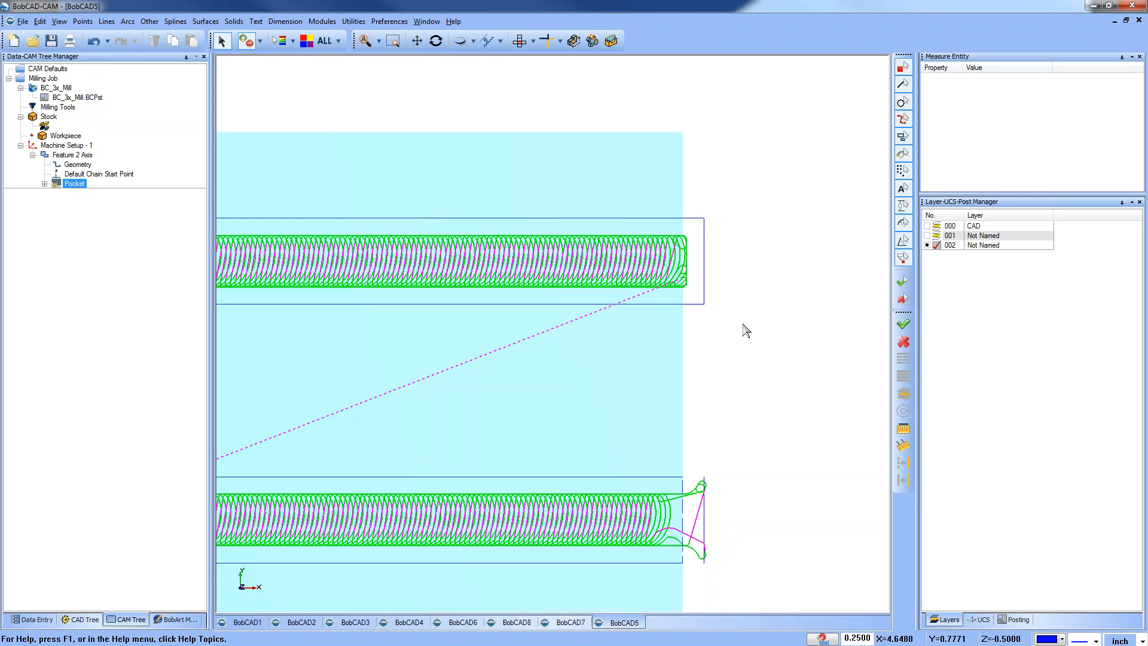
scroll(751, 326, down, 2)
scroll(671, 380, down, 1)
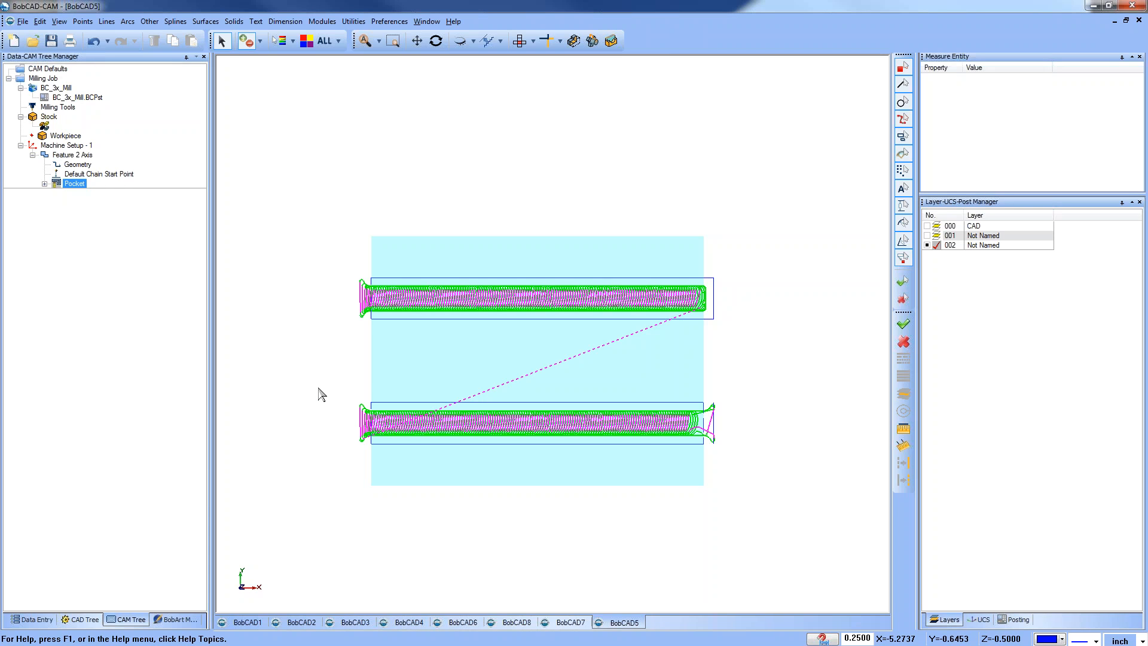
Switch to BobCAD6 and create a new milling job with bounding-box stock taken automatically from the workspace.
click(463, 623)
mouse_move(530, 401)
mouse_down()
mouse_move(525, 423)
mouse_move(530, 389)
mouse_up()
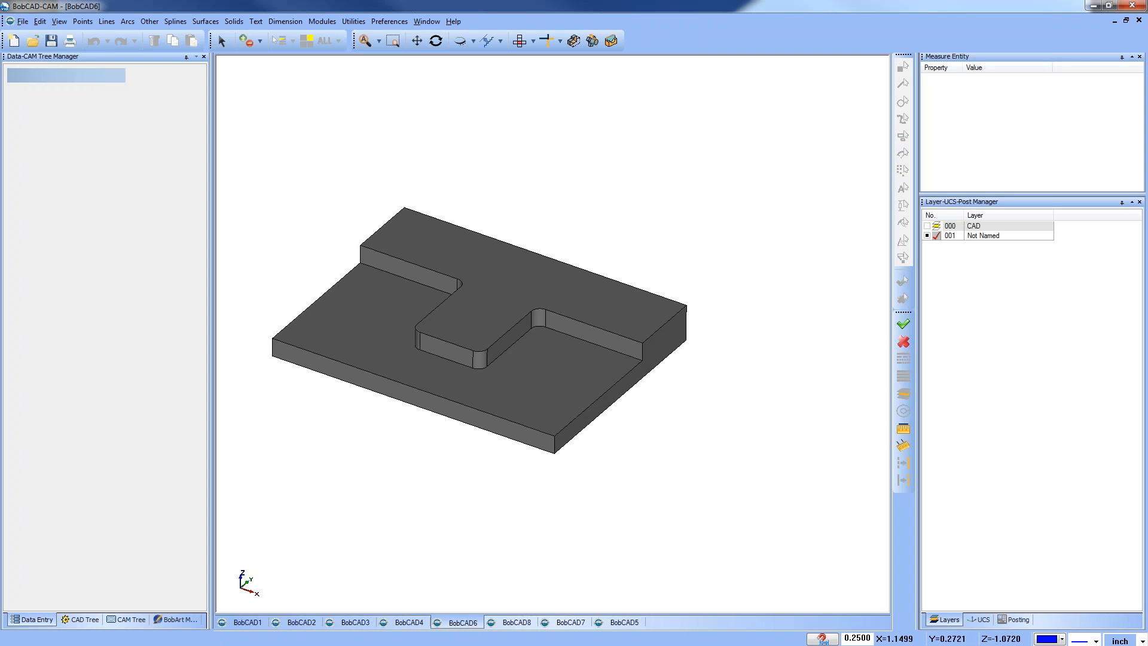
scroll(525, 355, down, 2)
middle_drag(541, 368, 564, 369)
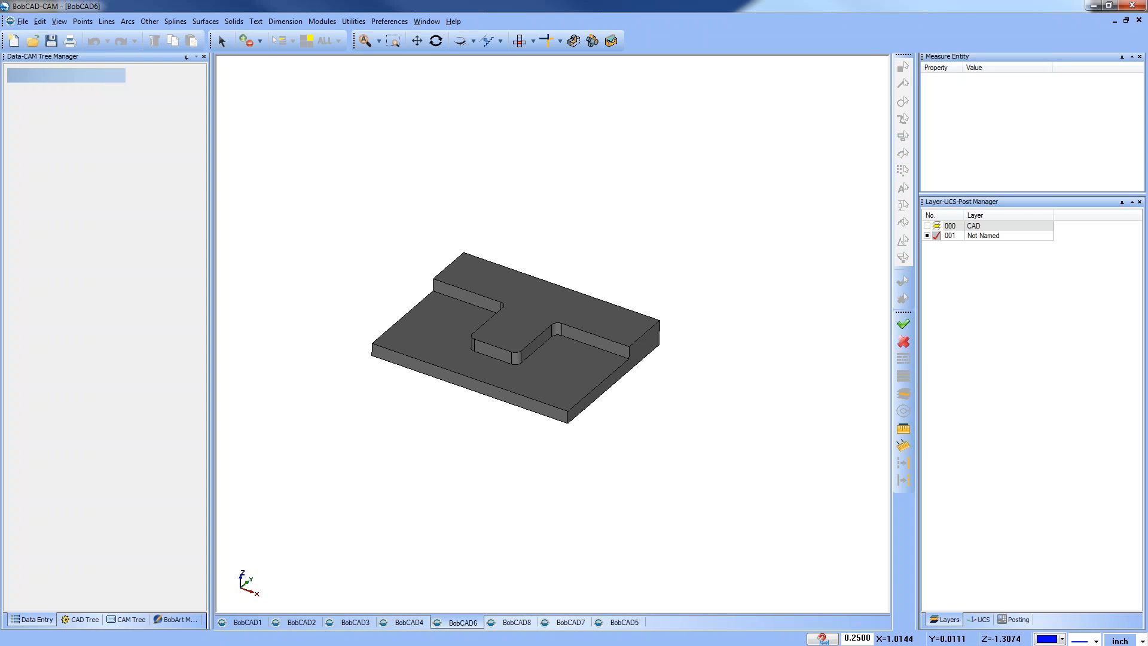
scroll(541, 367, up, 1)
click(127, 620)
right_click(48, 74)
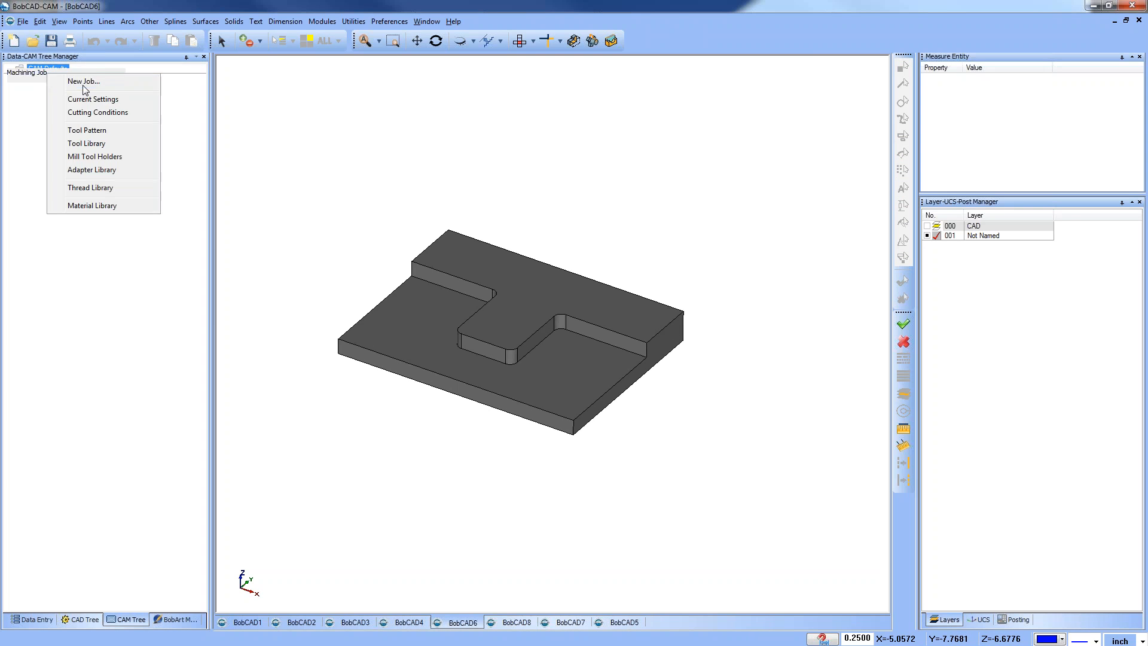
click(85, 85)
click(78, 246)
click(83, 195)
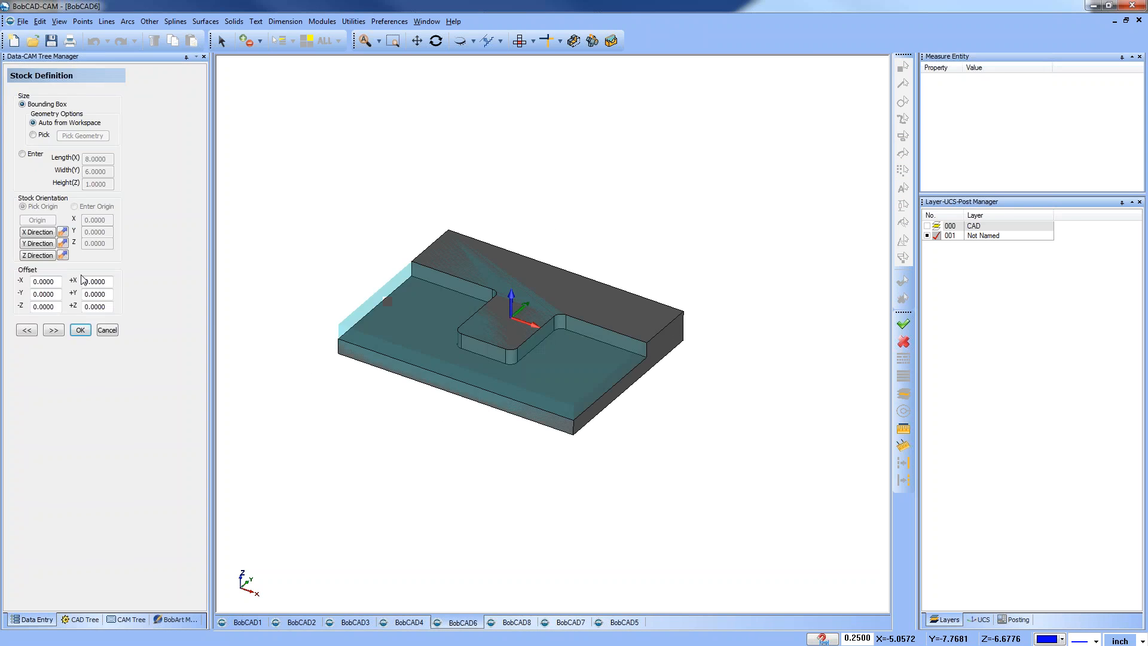
click(54, 333)
Place the machine setup origin on a corner of the stock and finish the job setup.
middle_drag(419, 473, 541, 460)
click(37, 155)
click(346, 307)
click(83, 283)
Blank the stock model.
middle_drag(507, 400, 633, 415)
right_click(51, 117)
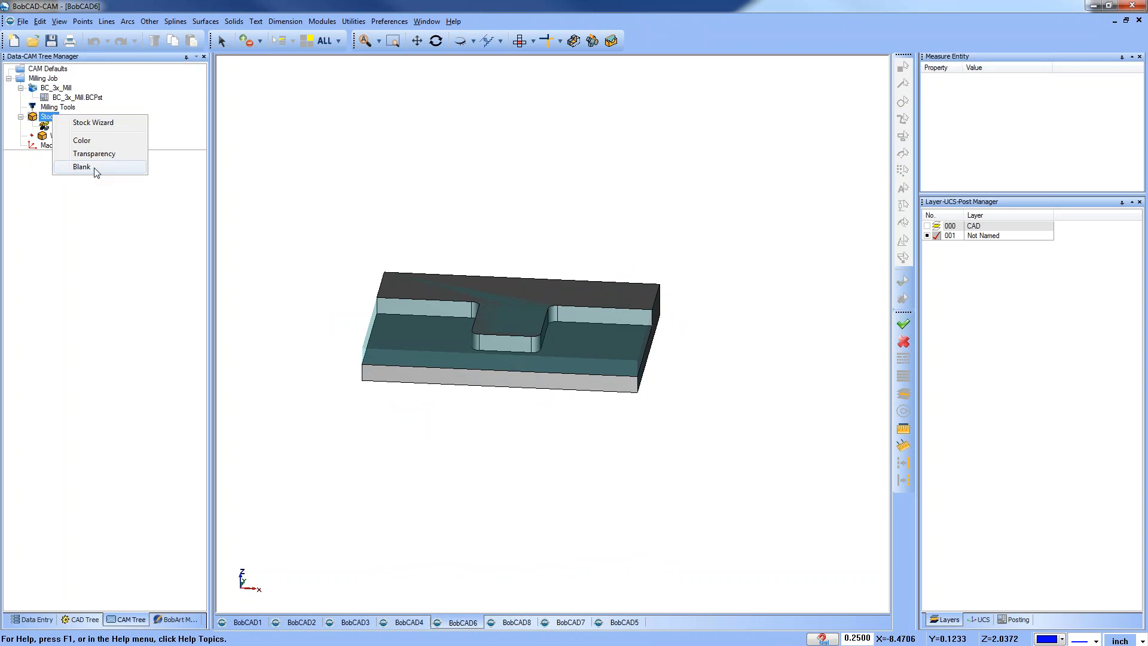
click(96, 171)
Paste the copied 2-axis pocket feature into BobCAD6's Machine Setup - 1, loading its Top of Feature and Depth values.
right_click(70, 146)
click(111, 360)
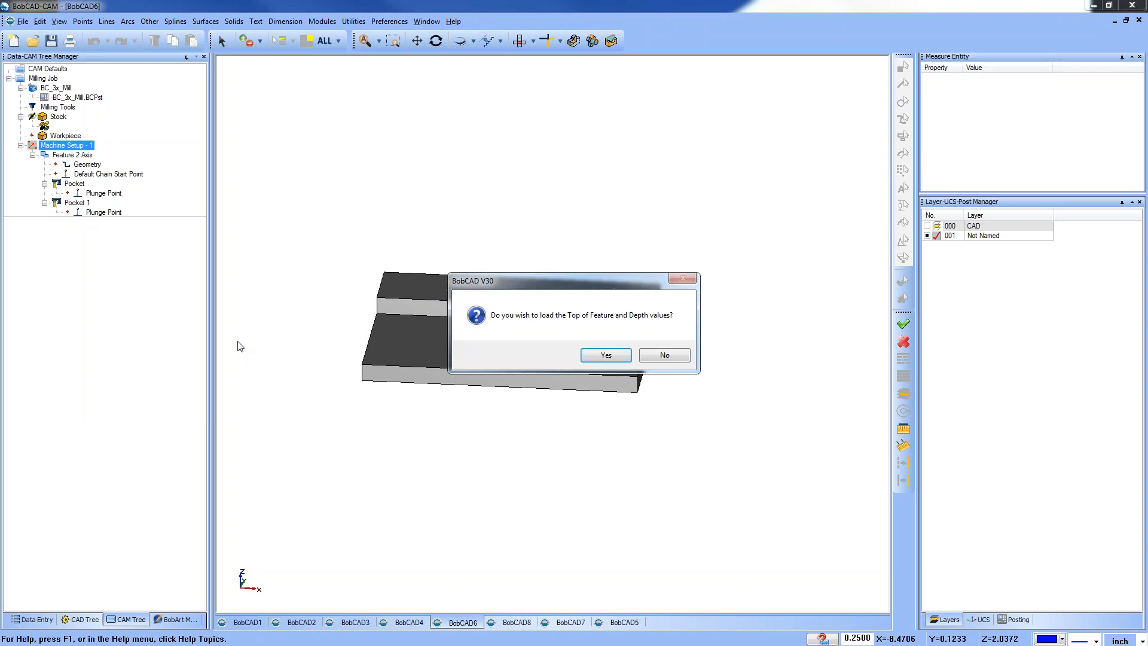
click(605, 355)
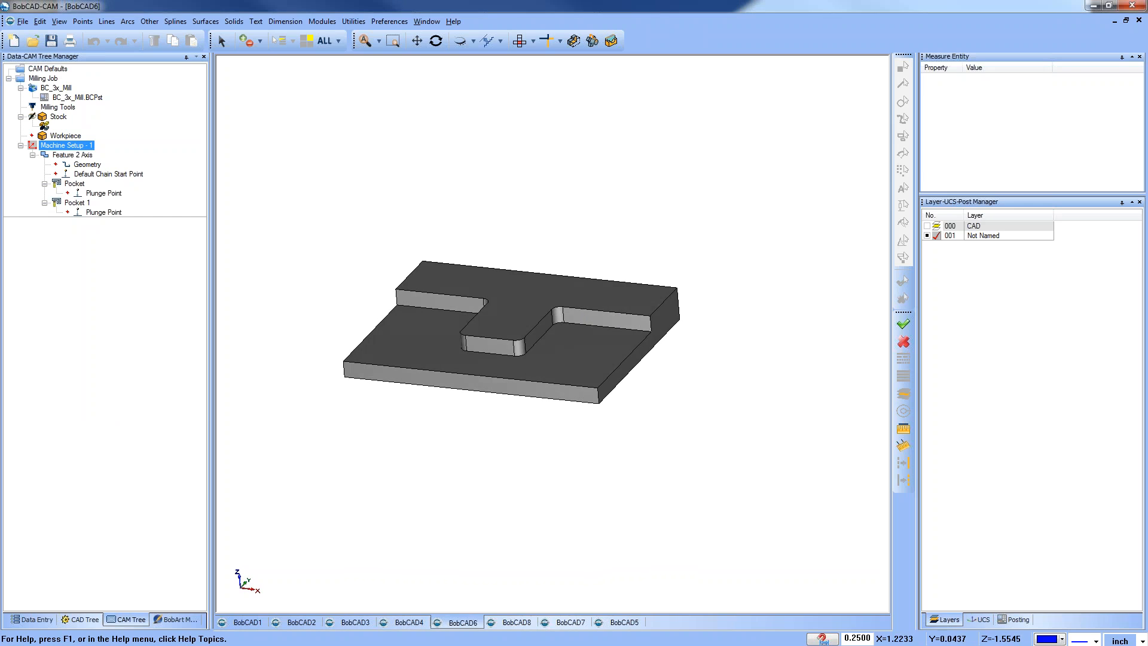
Extract the edges of the recessed floor face onto a new layer 002 and hide the solid's layer 001.
right_click(998, 235)
click(1042, 242)
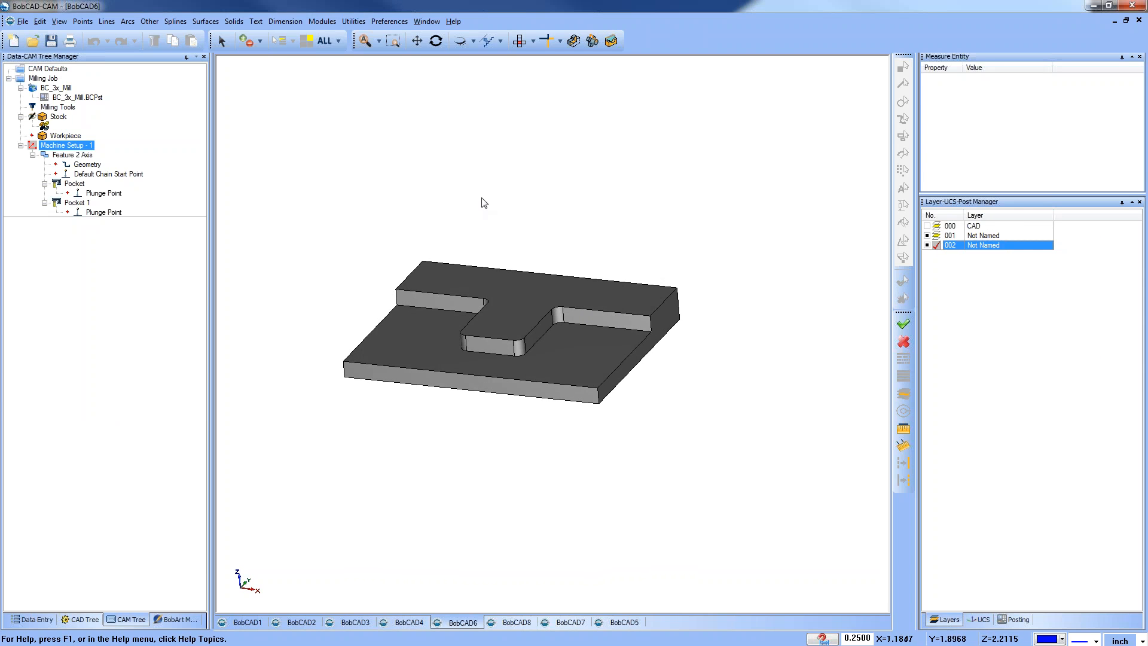
click(353, 22)
mouse_move(413, 122)
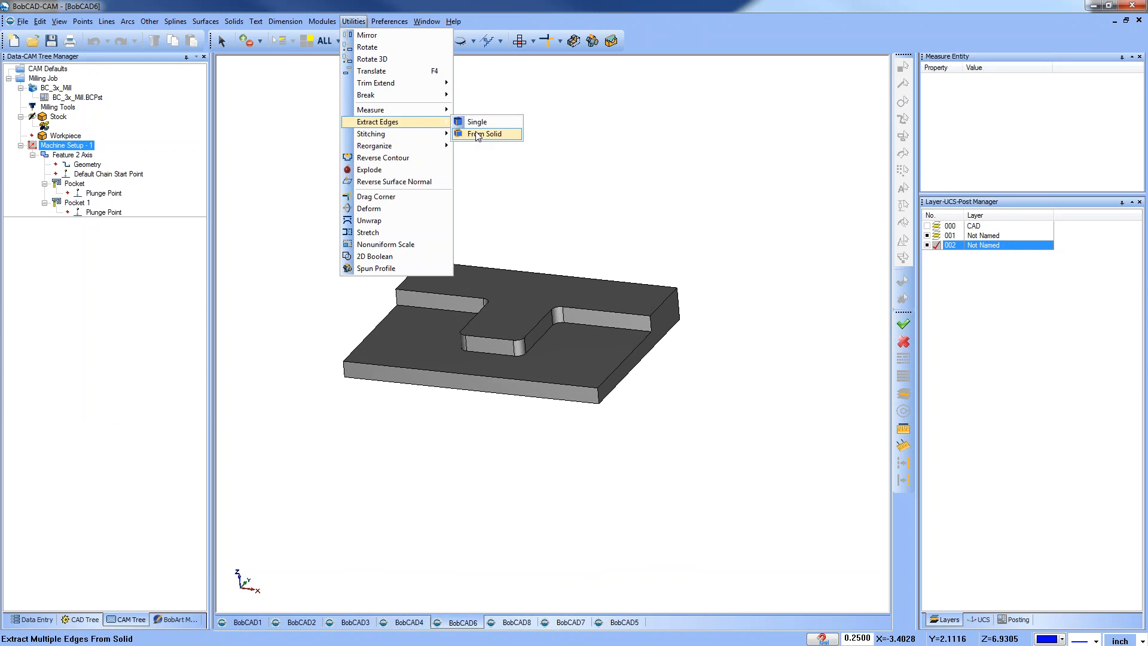
click(481, 122)
click(443, 325)
right_click(556, 160)
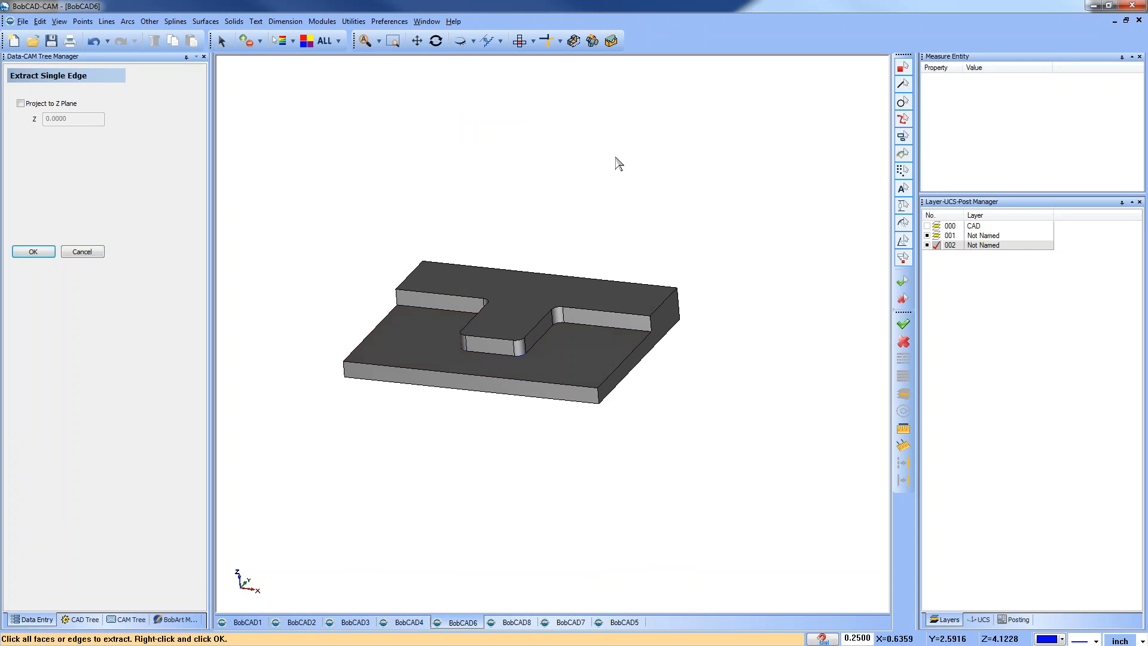
click(927, 235)
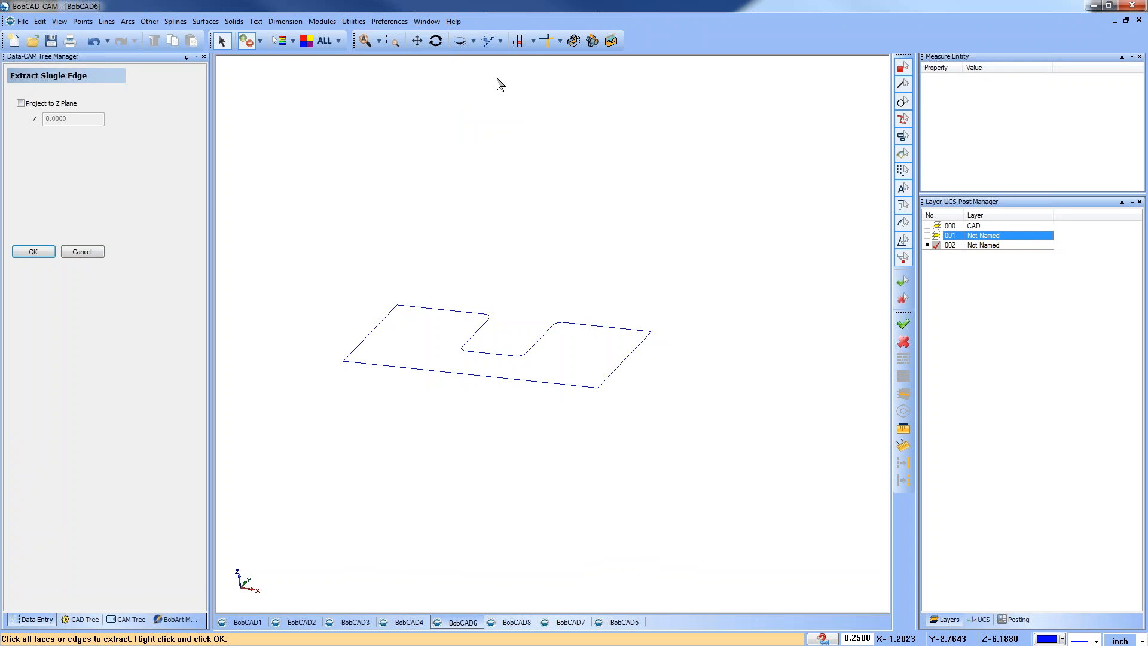
click(520, 41)
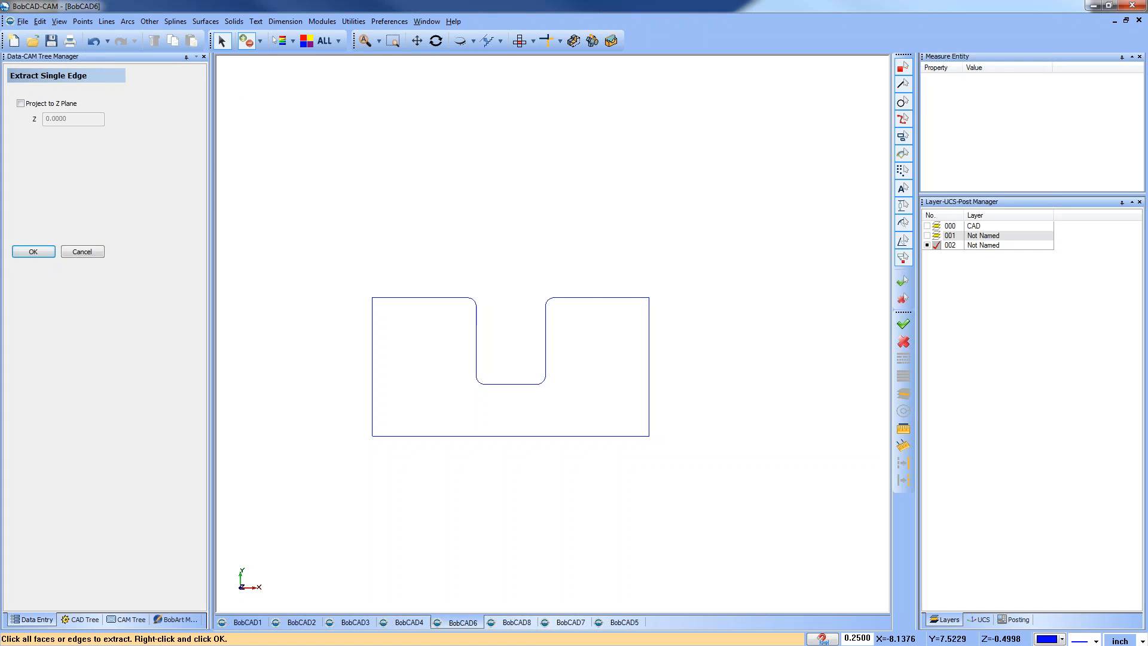
right_click(288, 172)
click(323, 226)
Finish the edge extraction and mark the two short sides and the long straight edge of the floor outline as open edges.
click(221, 48)
drag(356, 383, 413, 461)
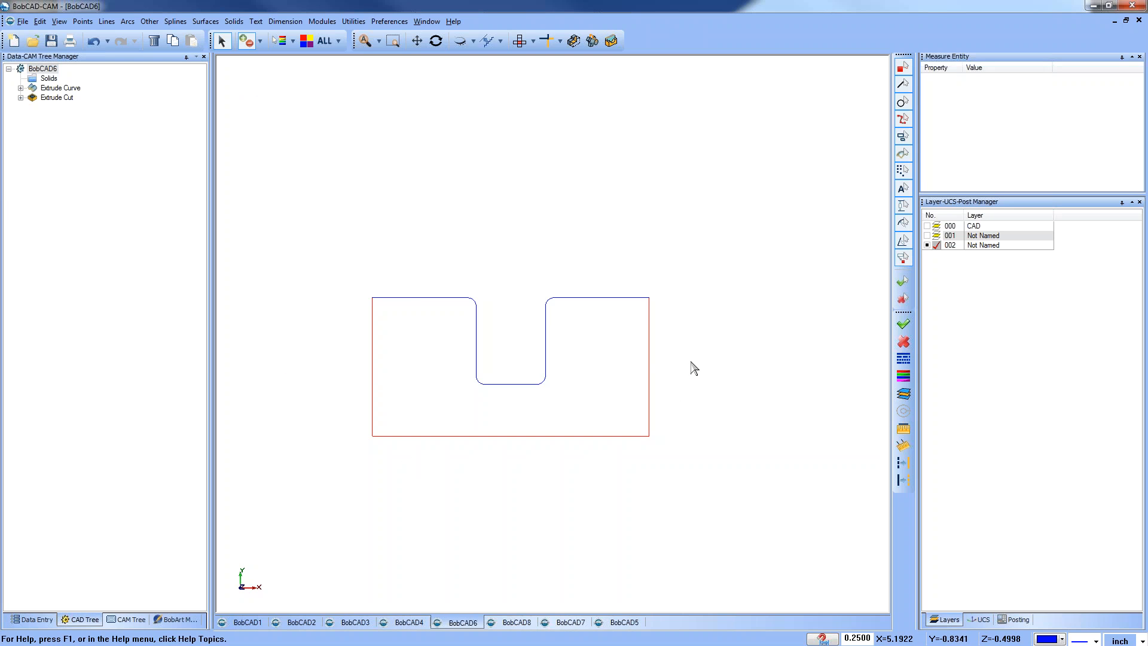
click(905, 482)
middle_drag(525, 473, 515, 445)
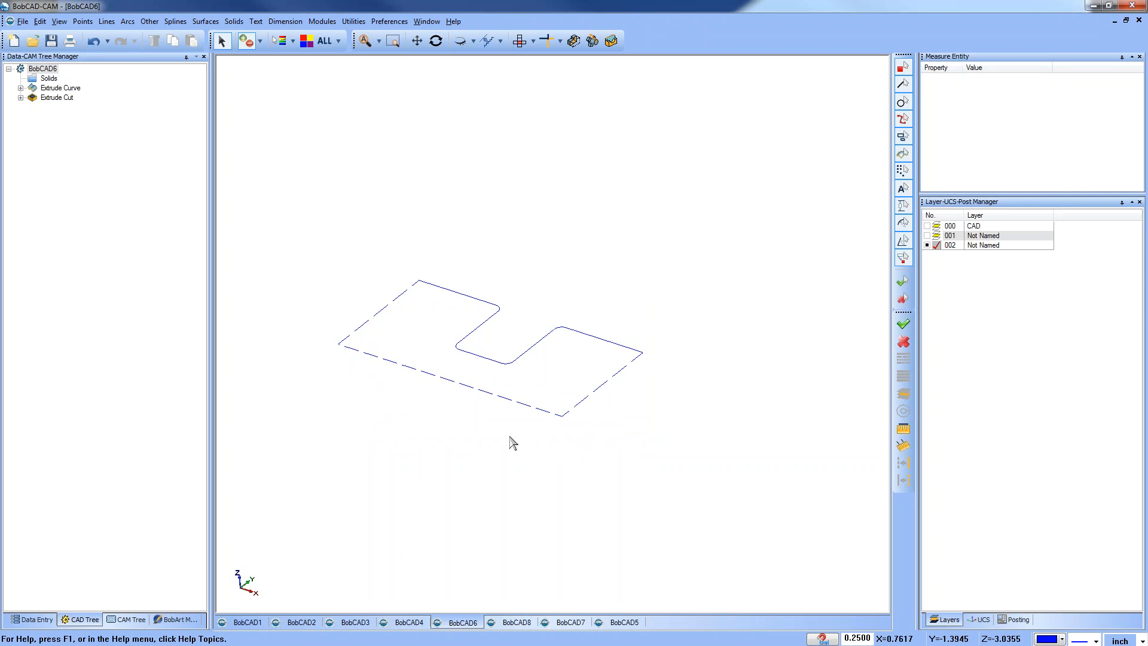
Assign the complete partly open floor outline as the geometry of the pasted 2-axis feature.
click(126, 620)
right_click(86, 165)
click(118, 173)
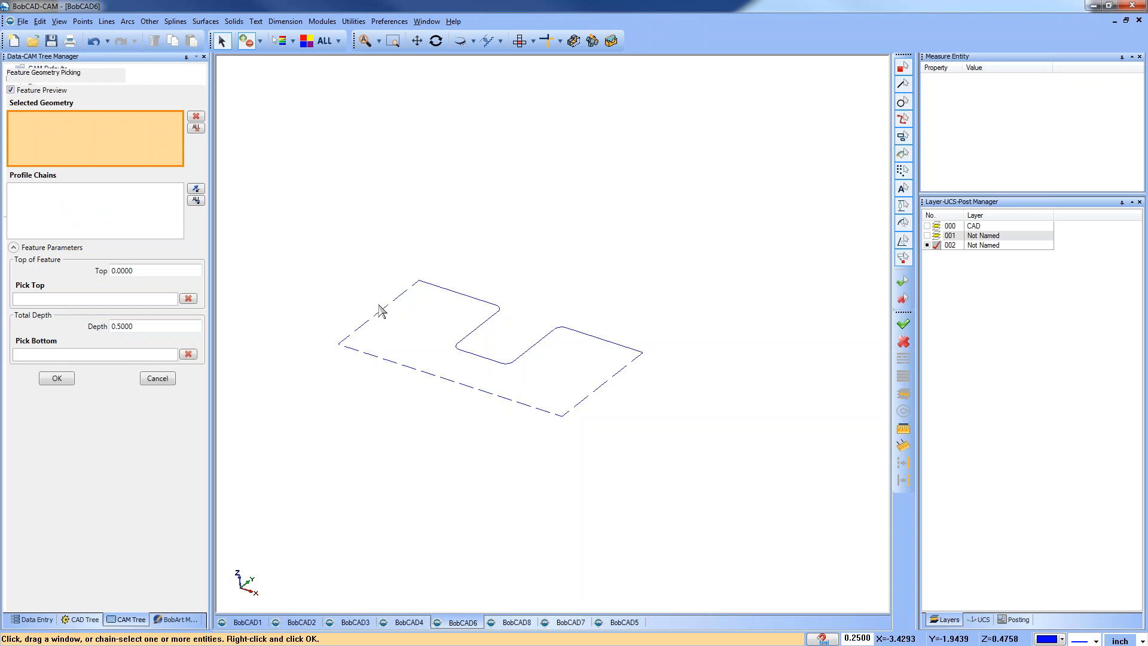
click(385, 309)
key(space)
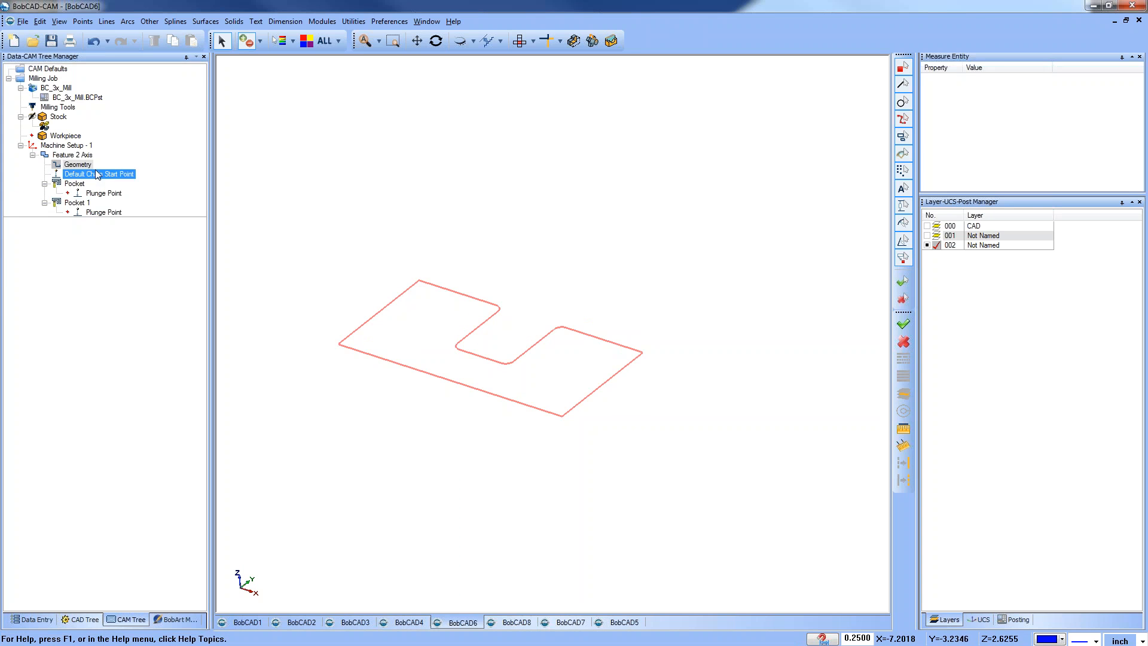
Set the first Pocket operation's pattern to Advanced Pocket and compute the feature's toolpath.
right_click(84, 155)
click(110, 160)
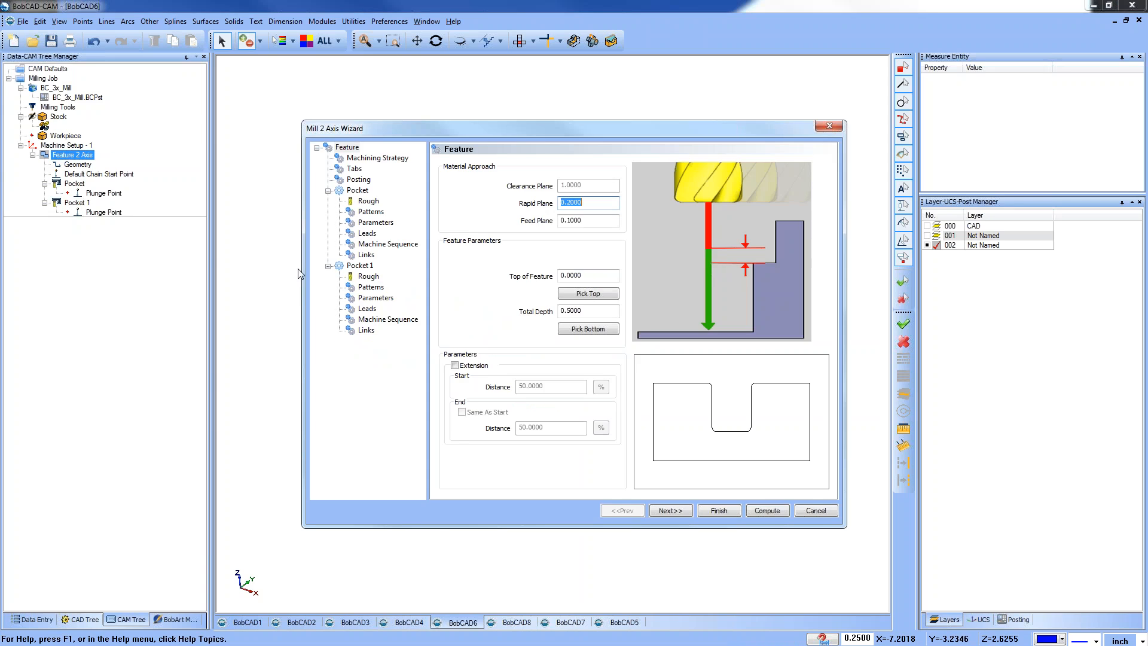
click(371, 212)
click(461, 237)
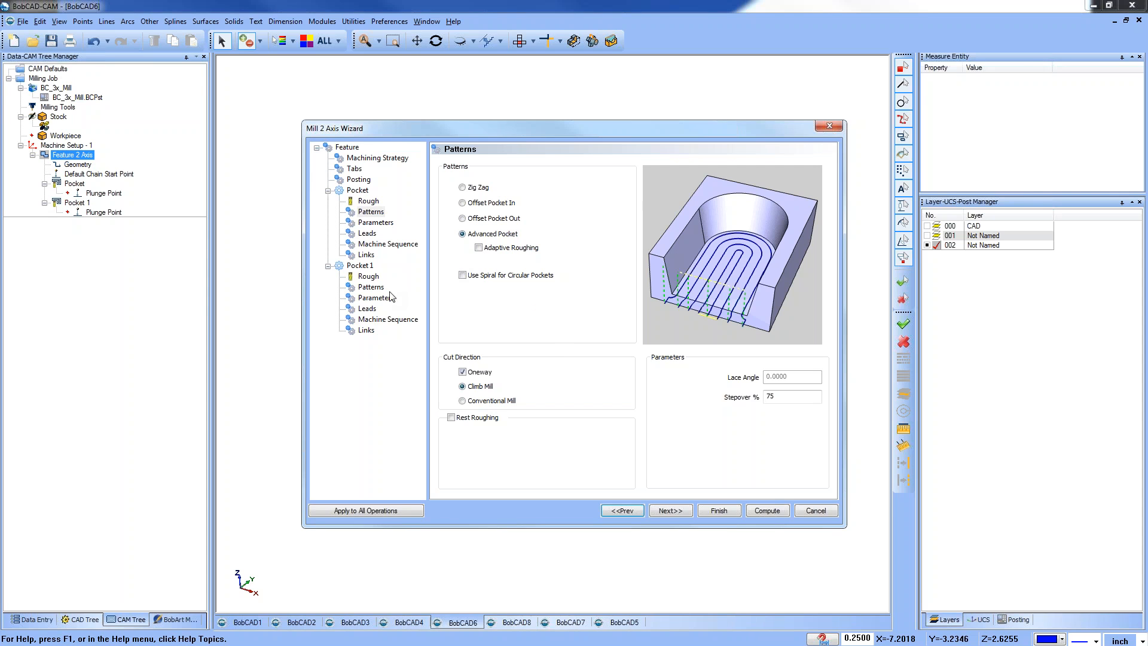
click(766, 512)
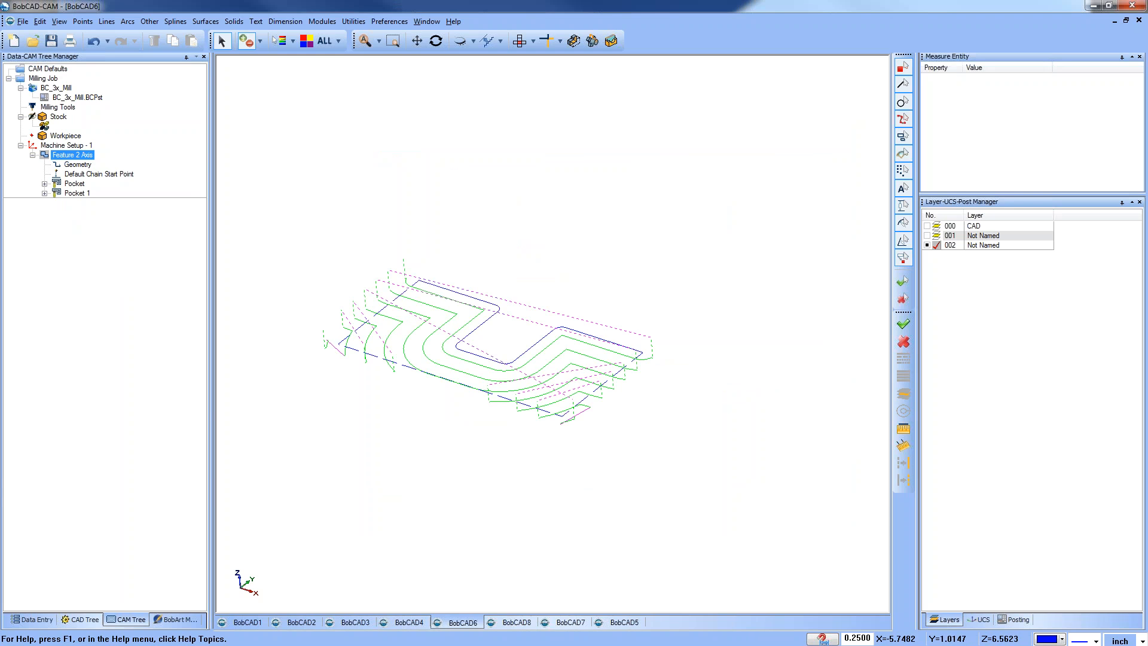
click(353, 21)
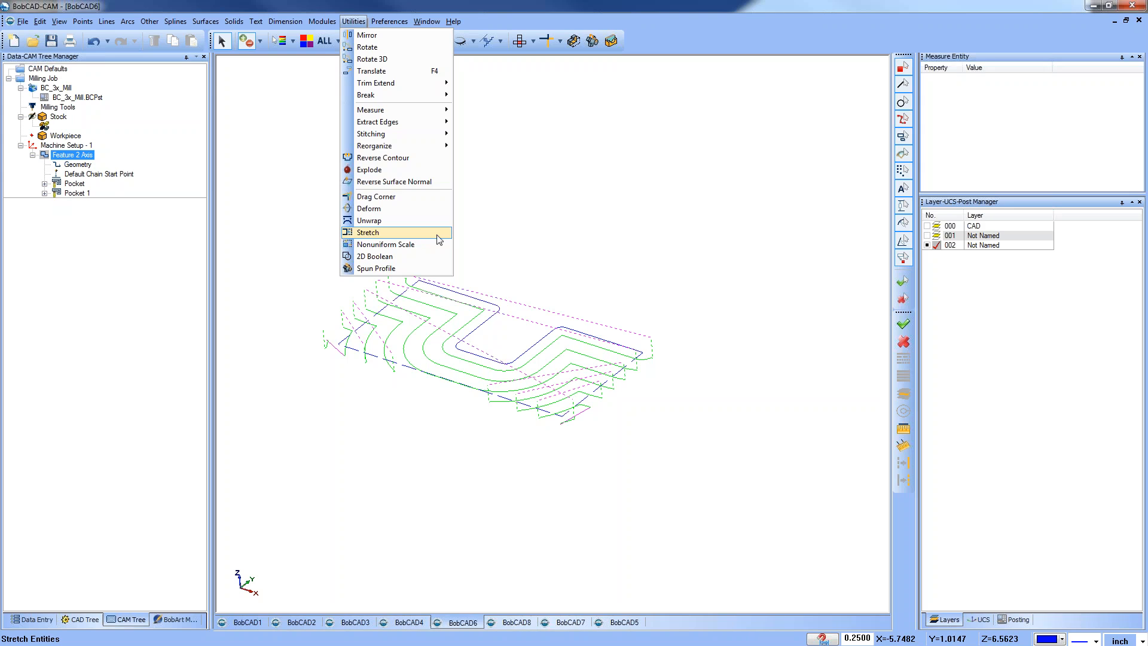
click(562, 231)
click(520, 42)
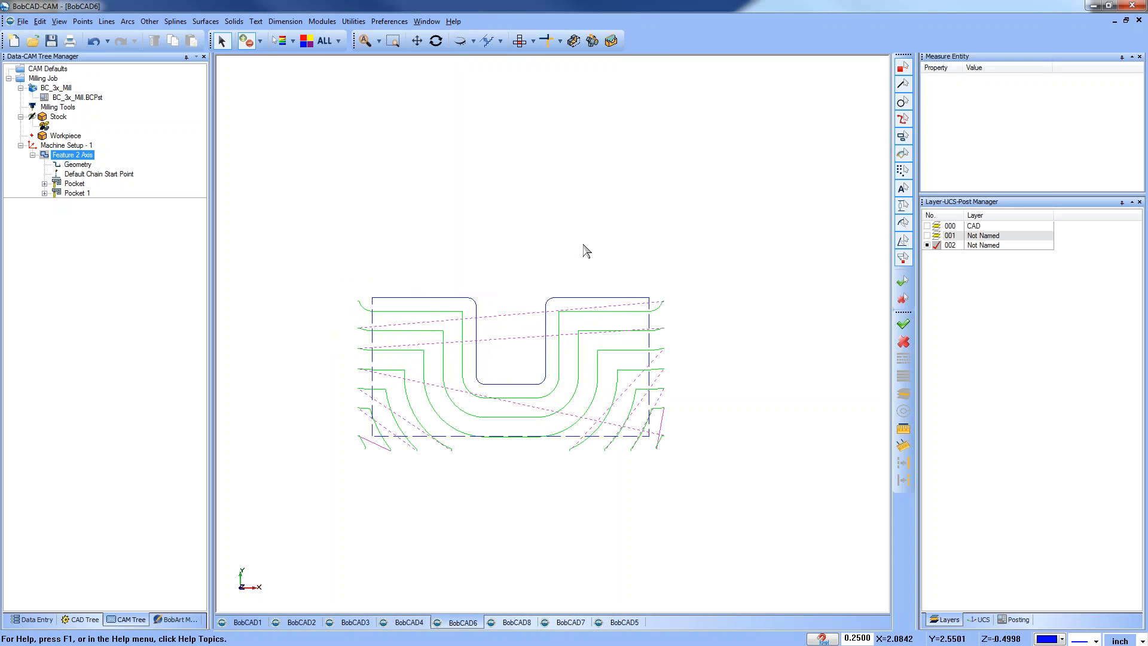
scroll(425, 225, down, 1)
scroll(447, 304, up, 1)
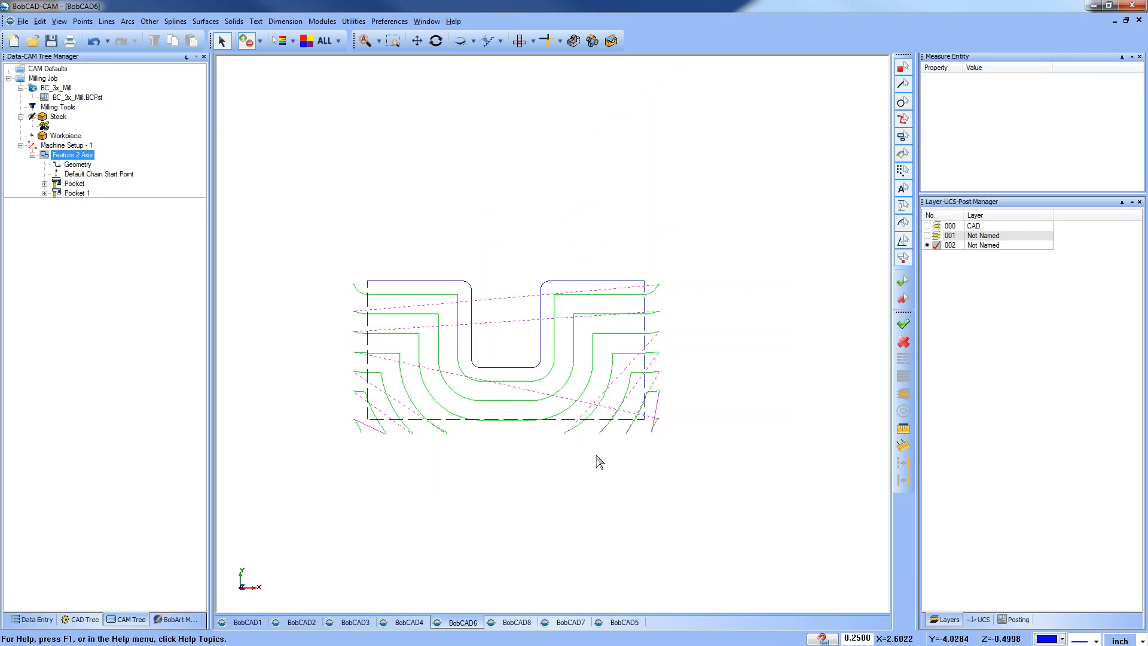
Backplot the first Pocket operation, stepping through its opening moves and advancing the progress to check the tool's path over the open edges.
click(74, 184)
right_click(73, 184)
click(114, 208)
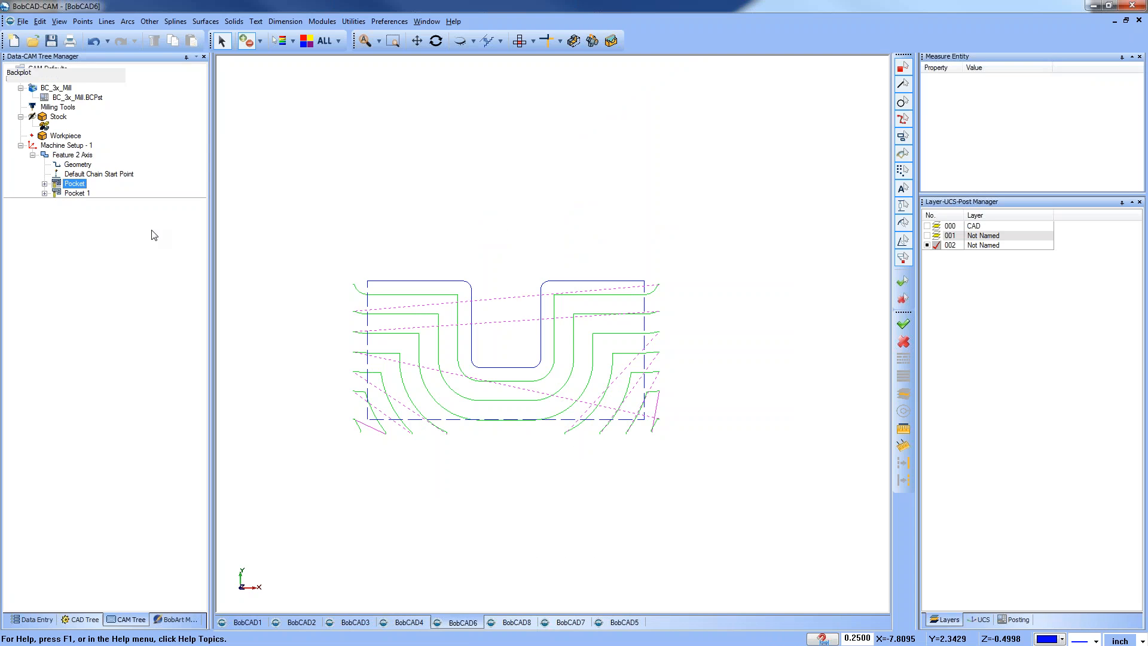
middle_drag(578, 457, 555, 403)
click(140, 109)
click(141, 109)
click(141, 110)
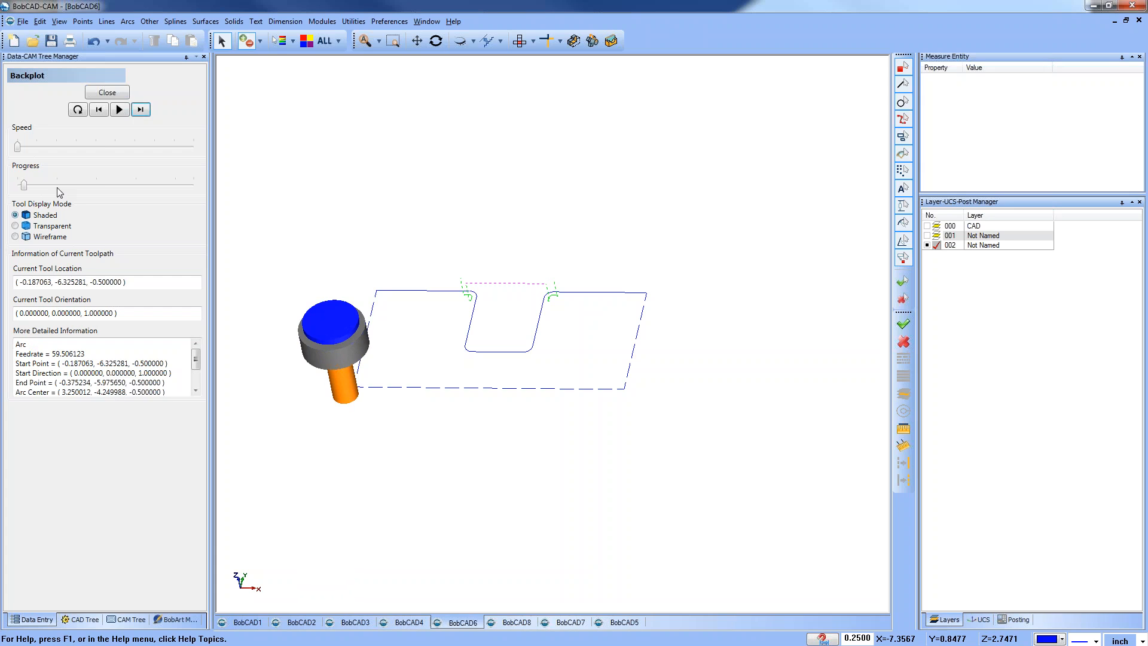
drag(25, 185, 117, 187)
click(118, 97)
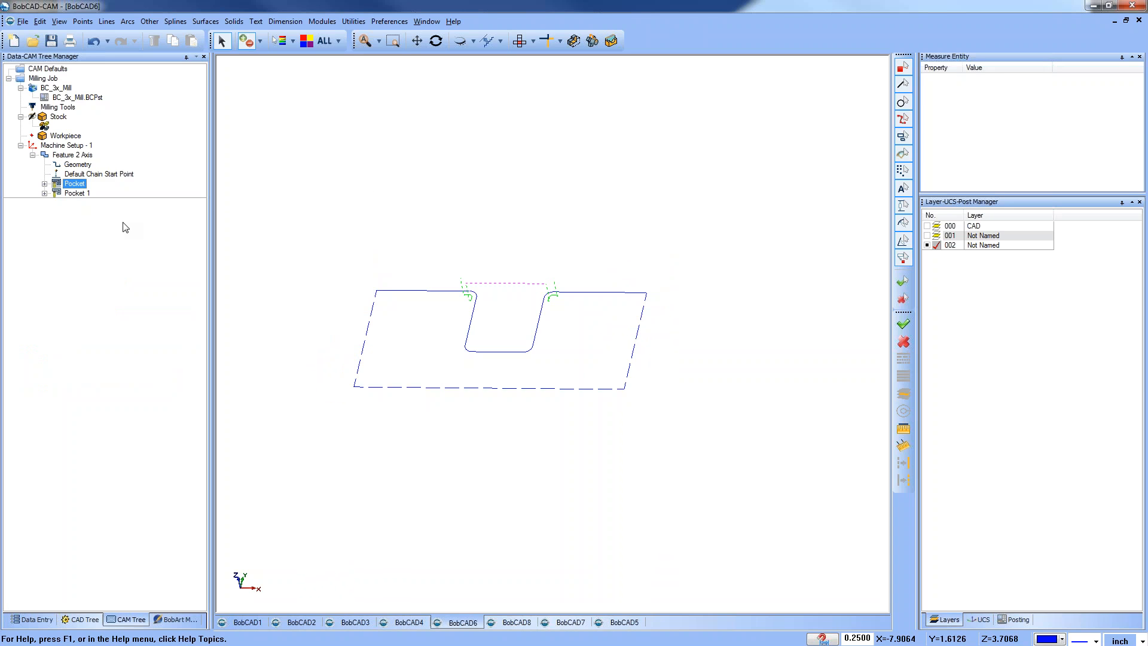
Enable Adaptive Roughing for the first Pocket operation with a 100% stepover and recompute the 2-axis feature.
right_click(42, 153)
click(89, 168)
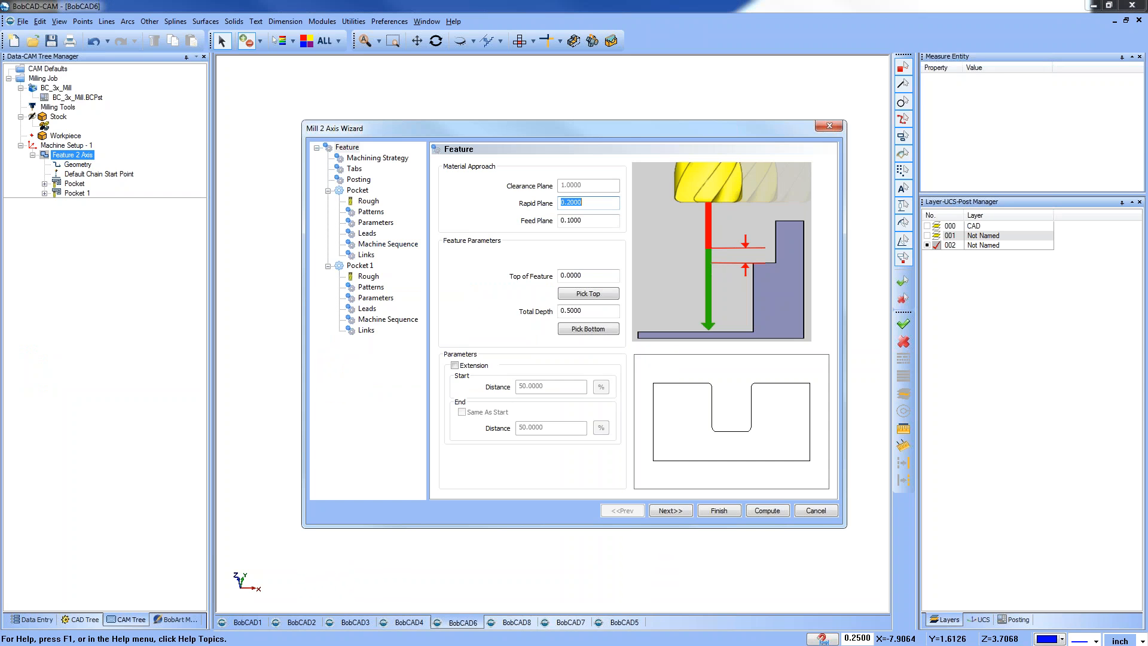
click(371, 212)
click(479, 248)
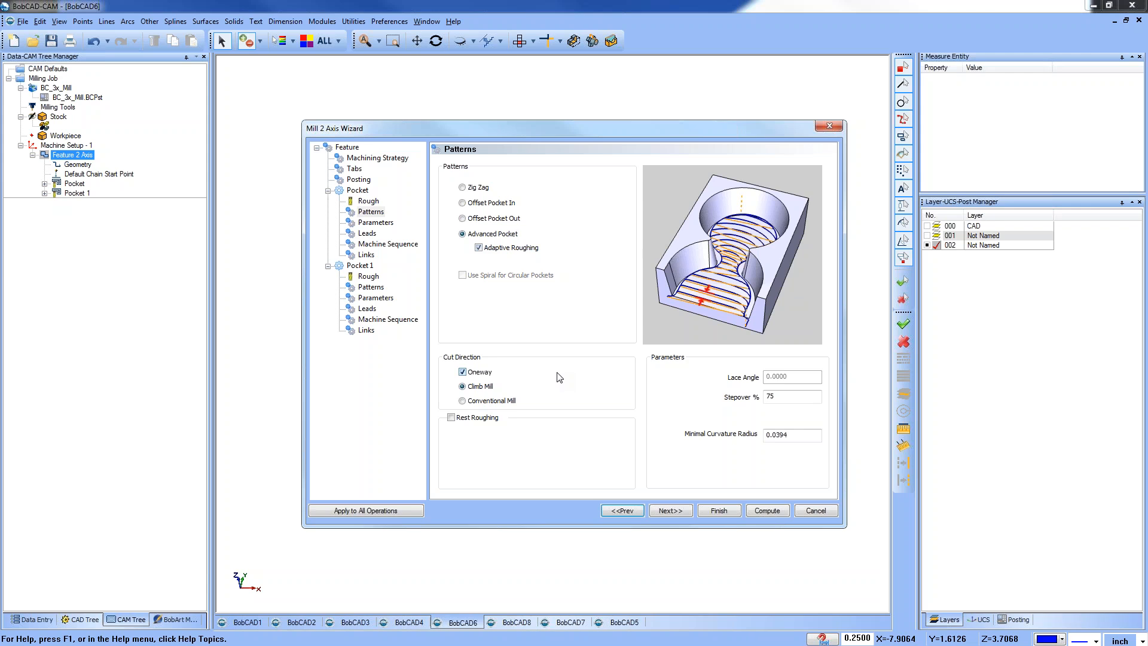
double_click(795, 398)
text(100)
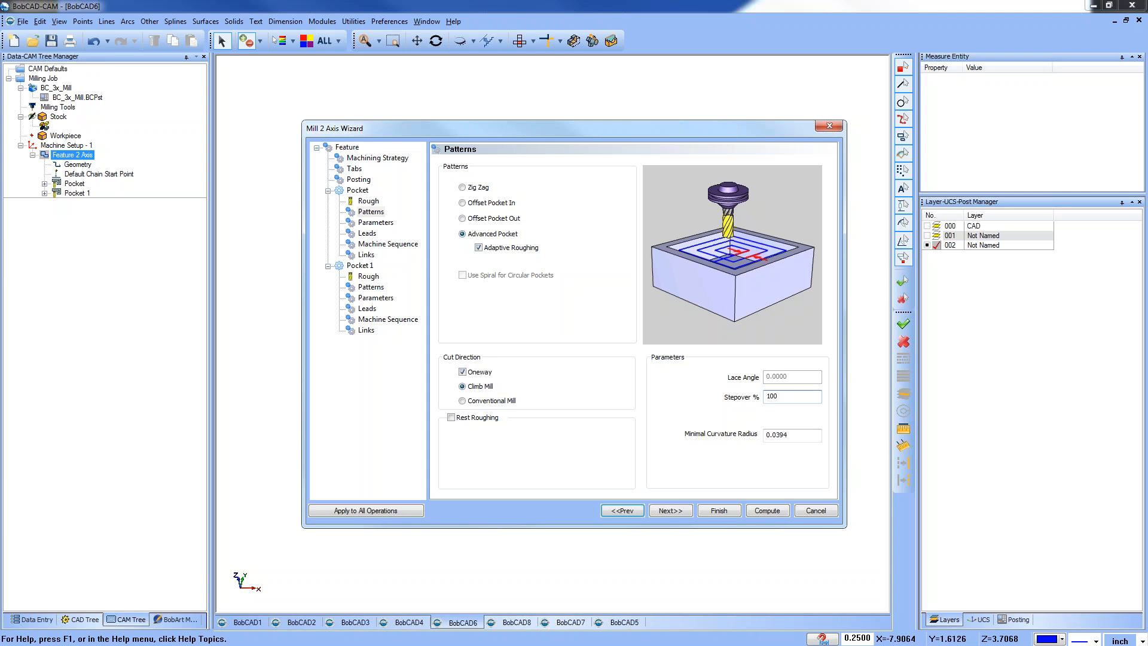
click(766, 511)
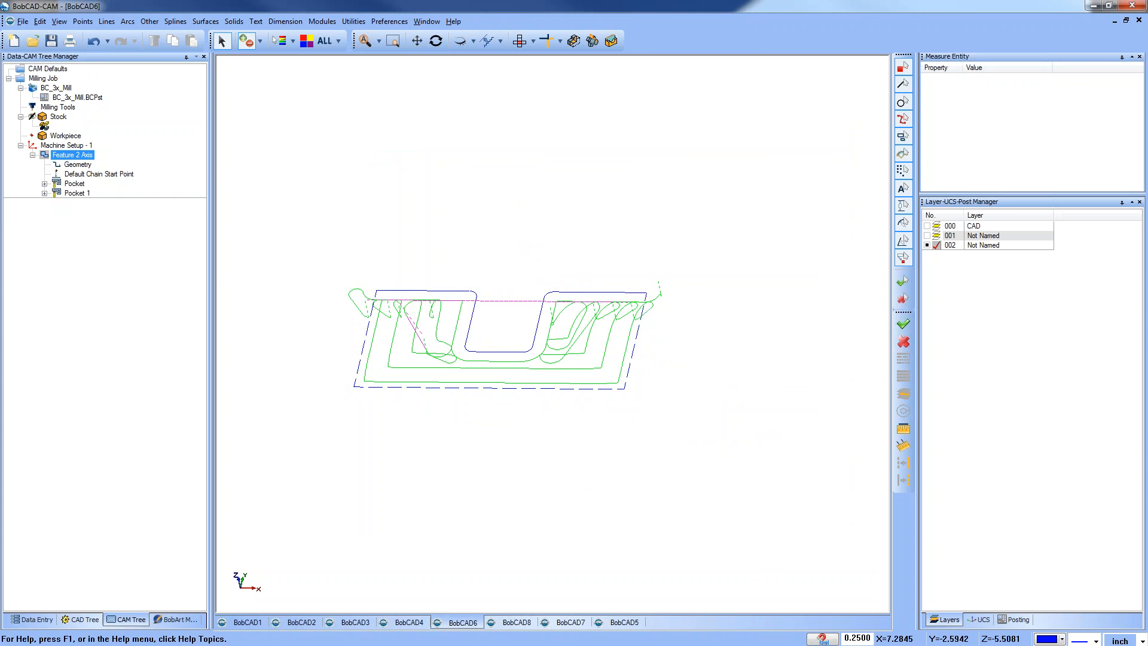
Examine the Pocket 1 toolpath against the CAD layer, and show it over the solid model on layer 001 with CAD hidden.
middle_drag(501, 386, 524, 426)
click(76, 193)
middle_drag(513, 336, 525, 383)
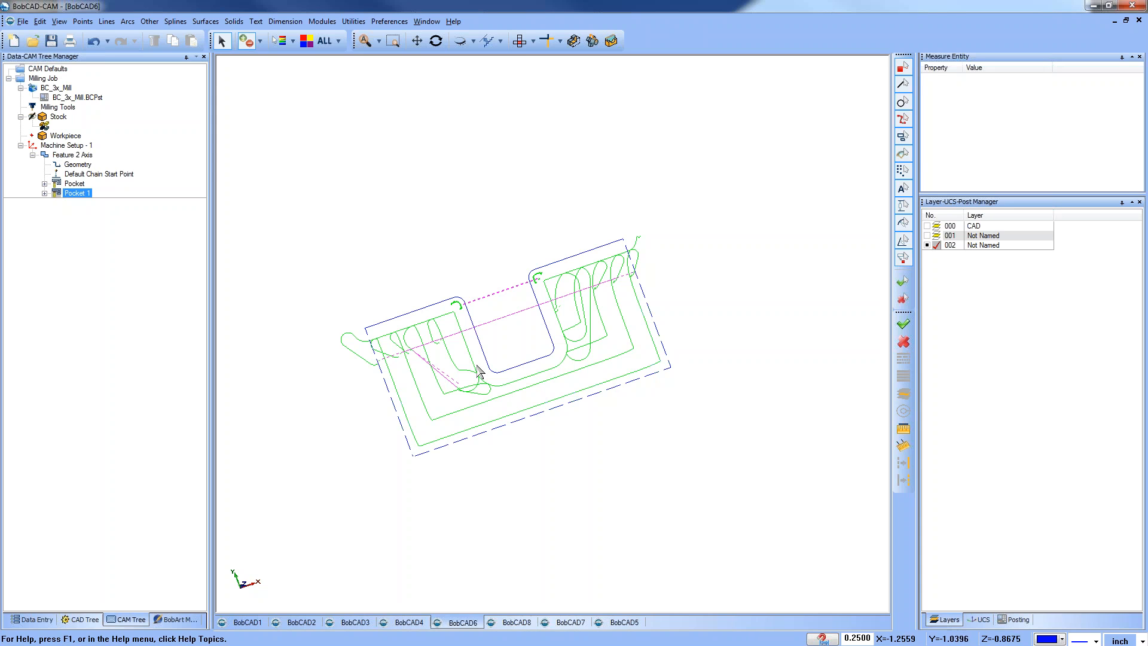
middle_drag(535, 447, 486, 389)
click(927, 226)
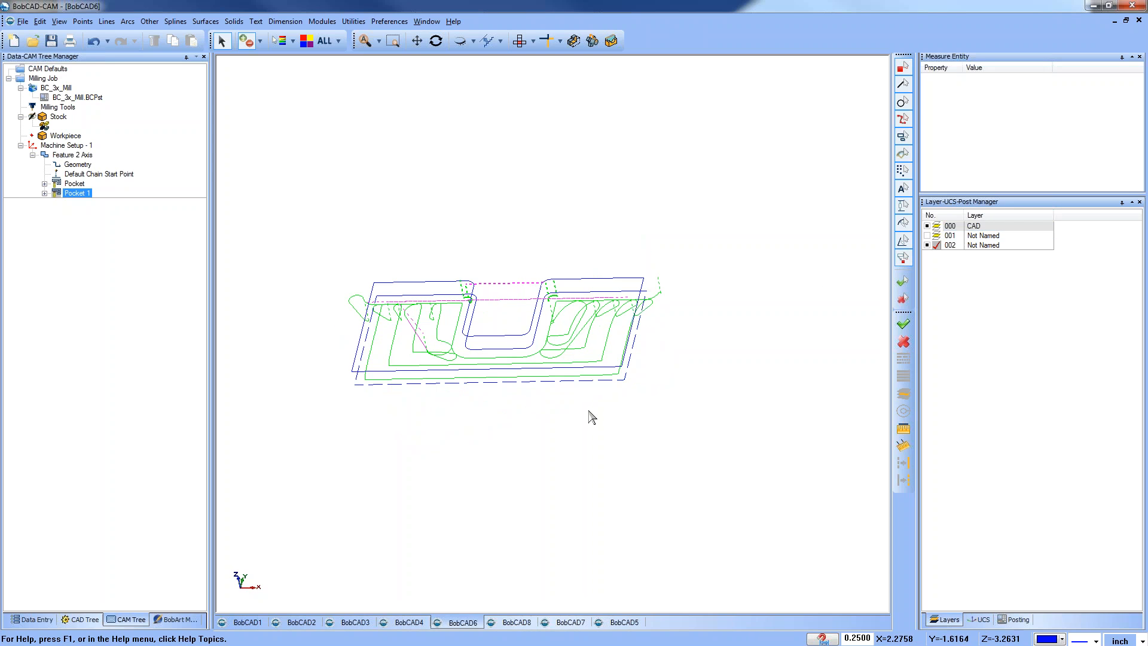
click(928, 226)
click(927, 235)
middle_drag(576, 344, 536, 359)
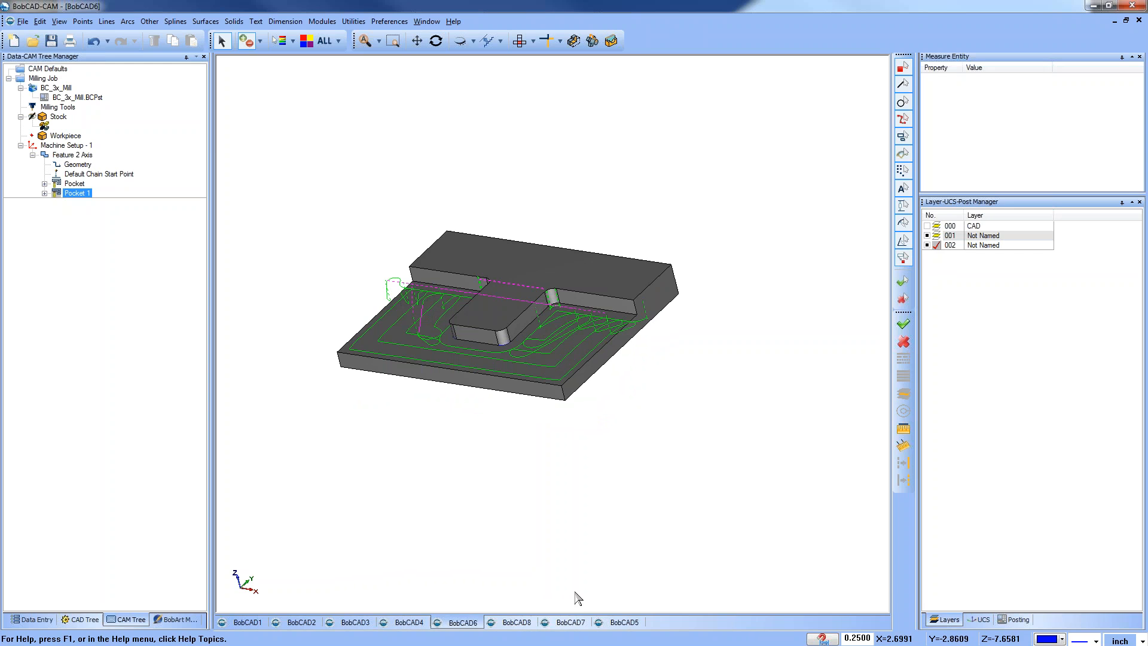
Switch to the BobCAD7 star pocket part and start a new milling job for the BC_3x_Mill machine.
click(562, 624)
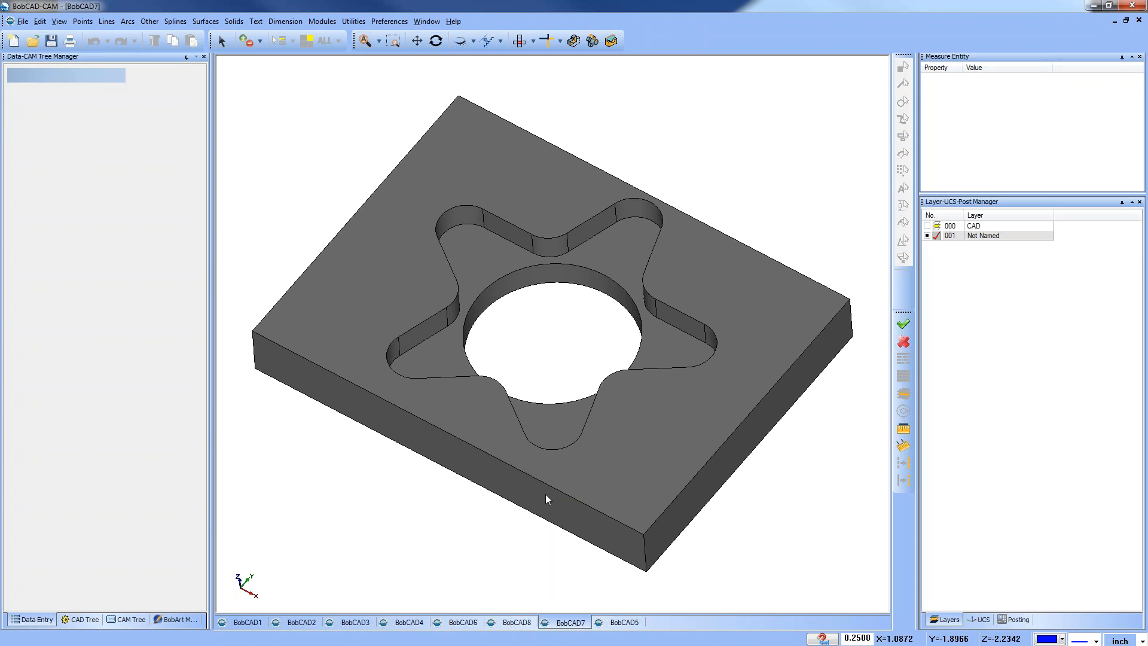
middle_drag(530, 293, 533, 460)
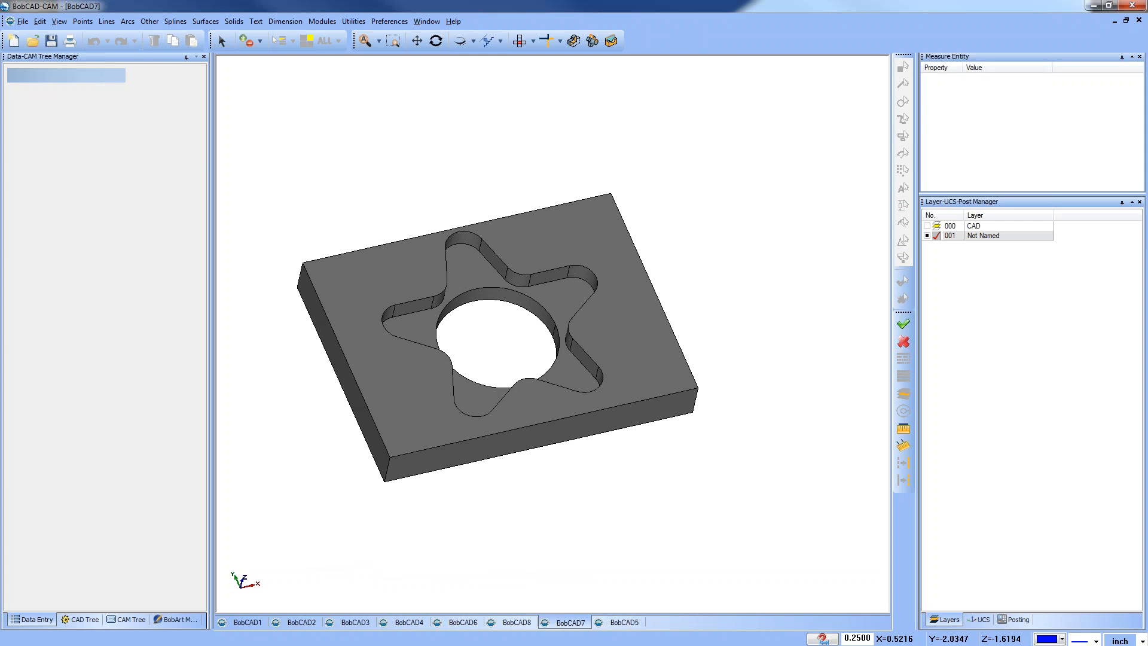
click(127, 620)
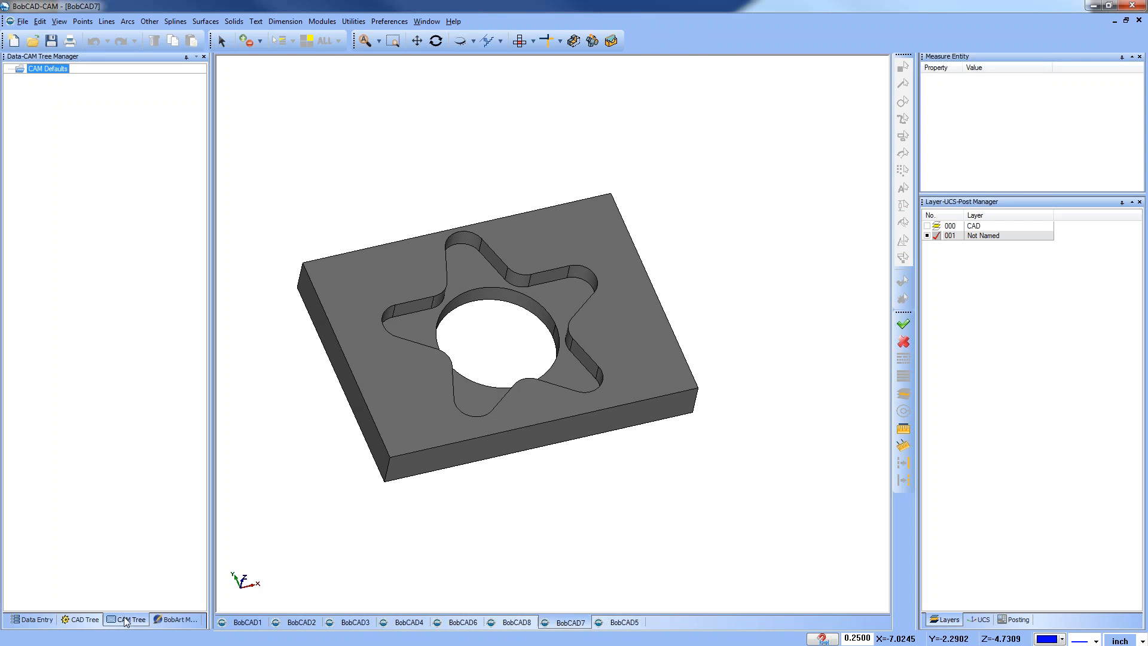
right_click(38, 69)
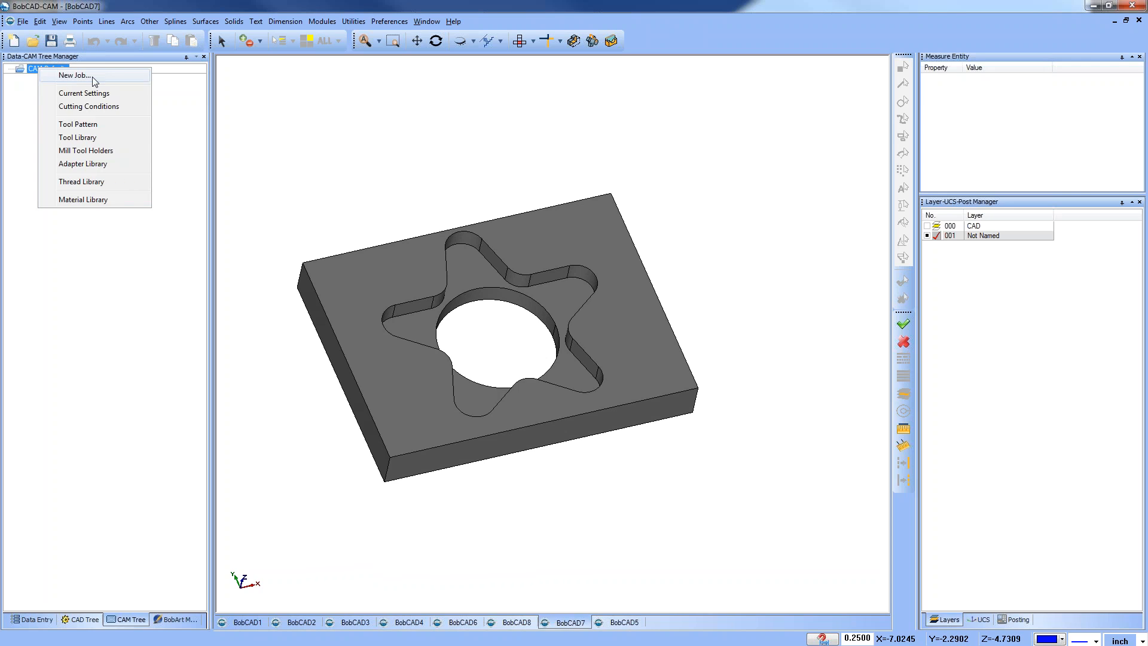
click(74, 75)
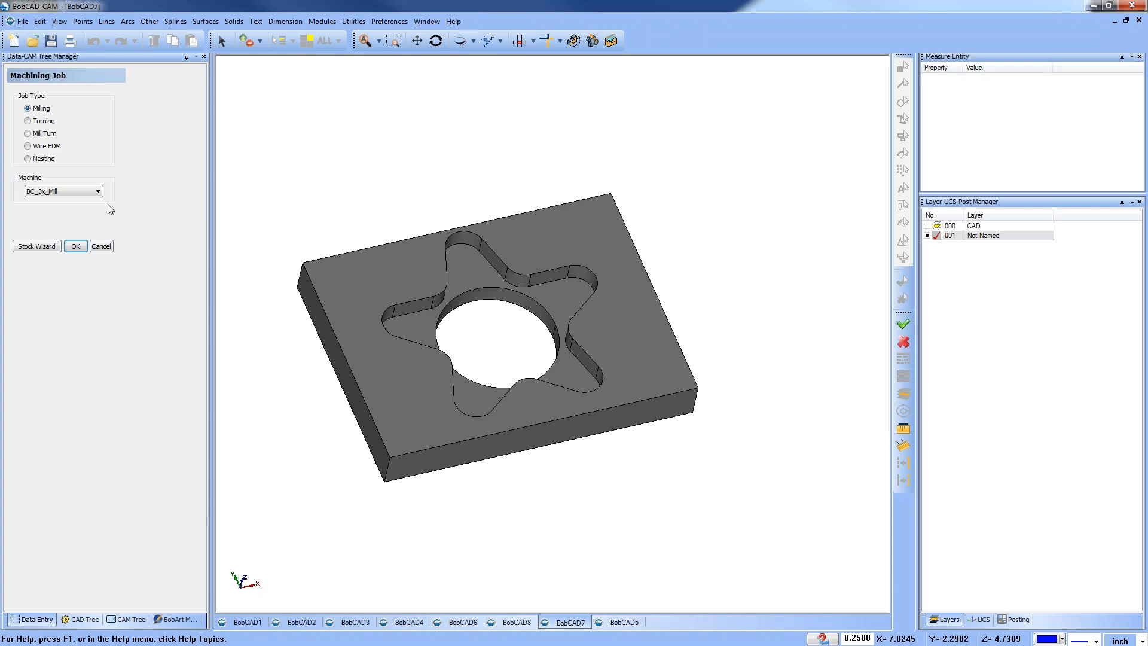
Define the stock with the Stock Wizard and set the machine setup origin at the block's top corner, X -4, Y 3, Z 0.
click(37, 246)
click(83, 195)
click(80, 227)
click(54, 331)
click(42, 156)
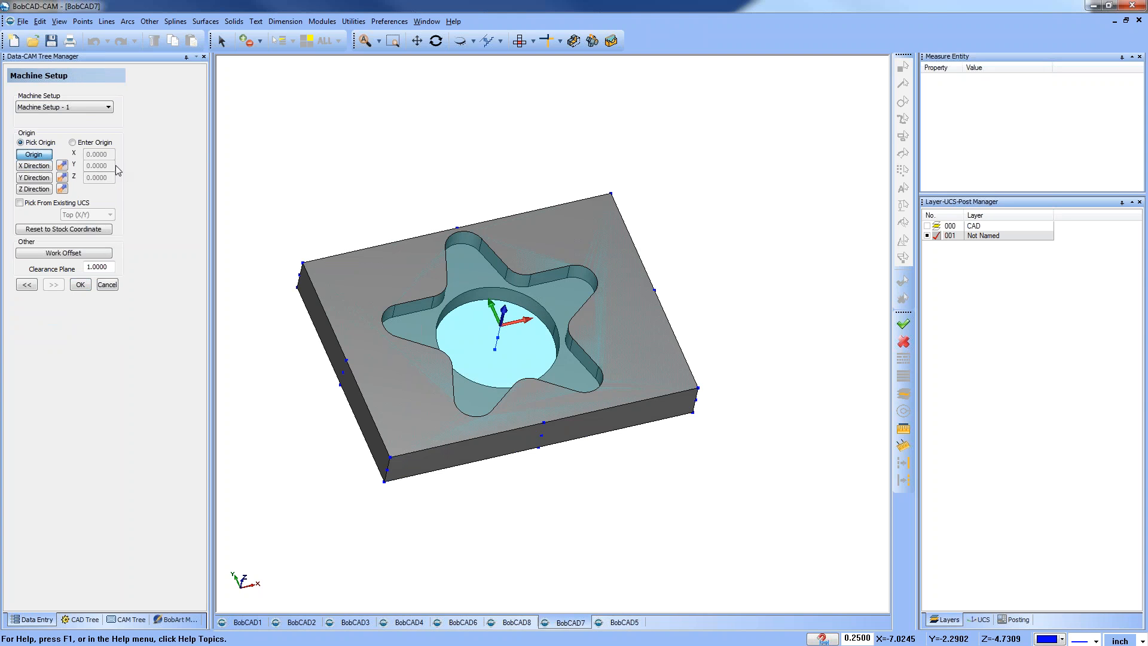
click(303, 263)
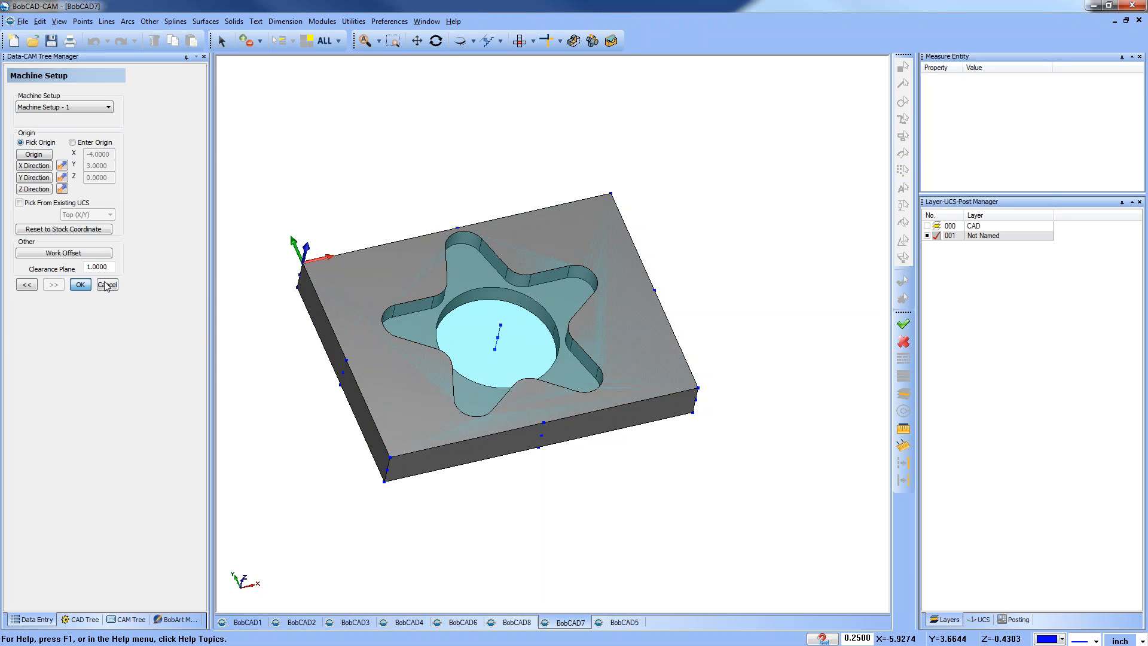
click(85, 285)
Blank the stock so that only the solid part is displayed.
middle_drag(611, 426, 612, 385)
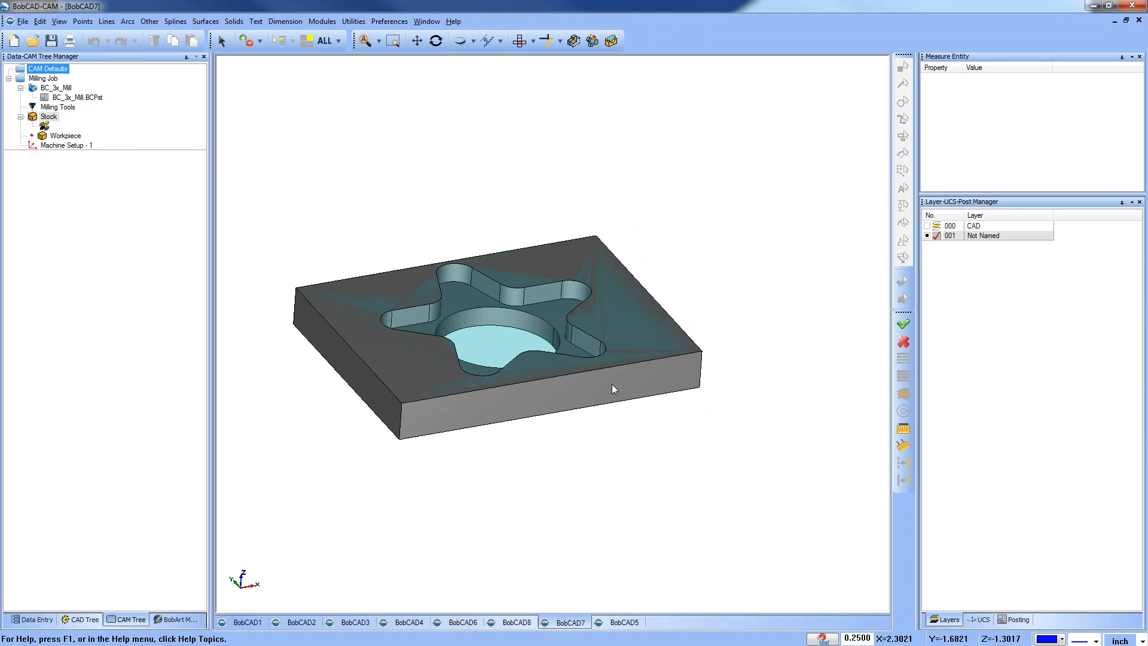
click(66, 145)
right_click(48, 117)
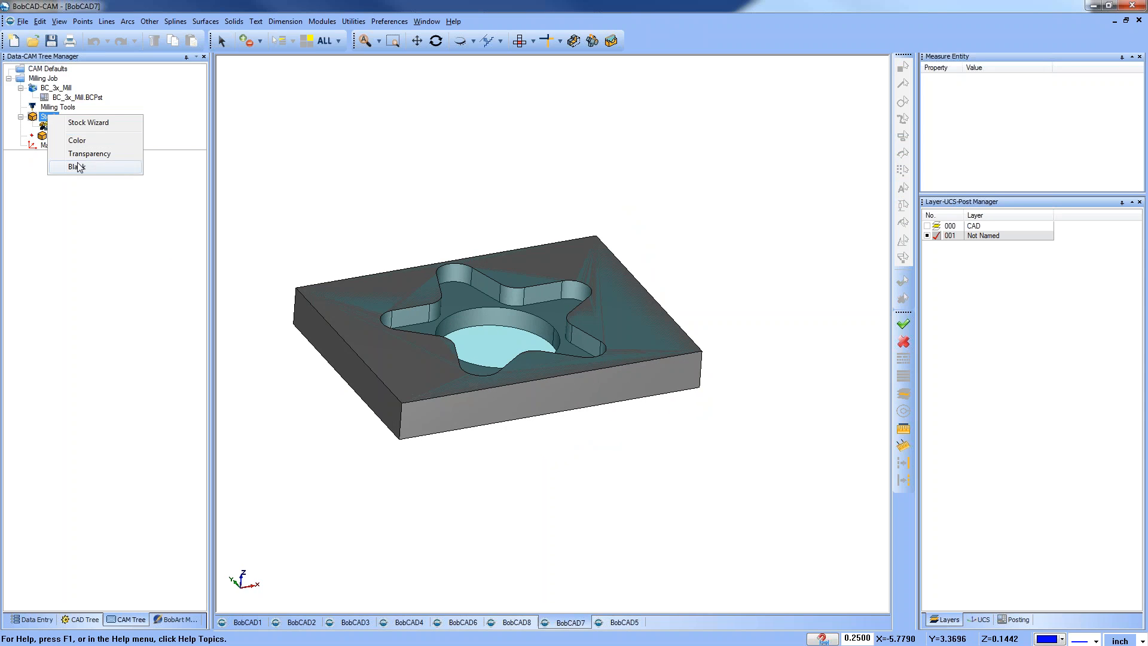
click(76, 167)
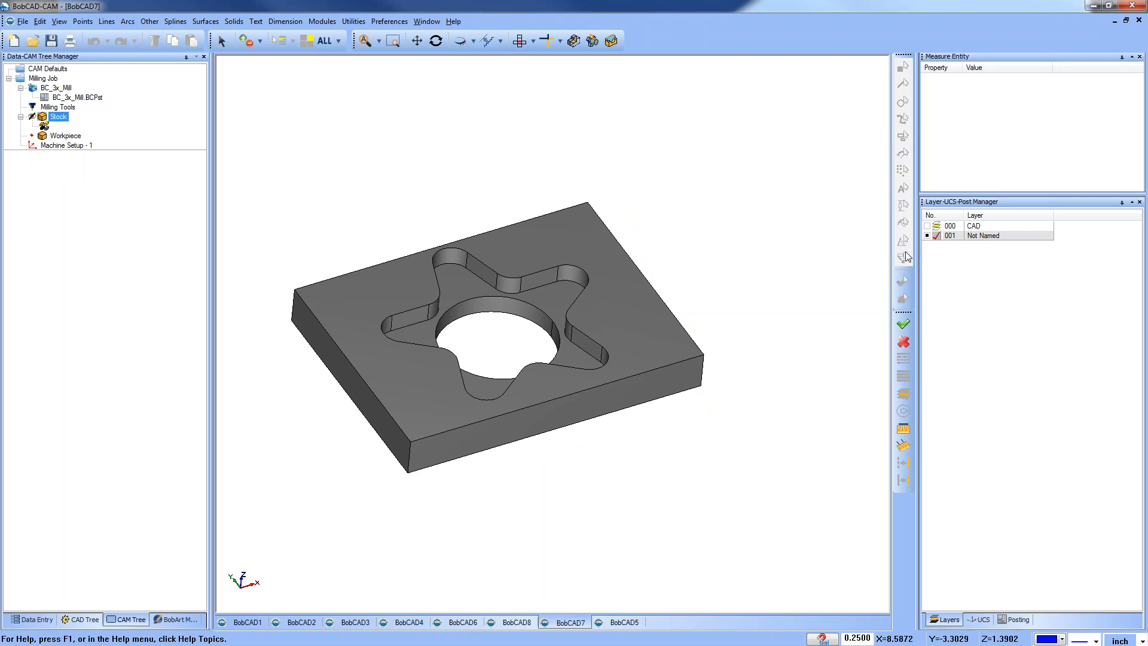
Load the 2 Axis feature with two Pocket operations into Machine Setup - 1, including the Top of Feature and Depth values.
click(64, 146)
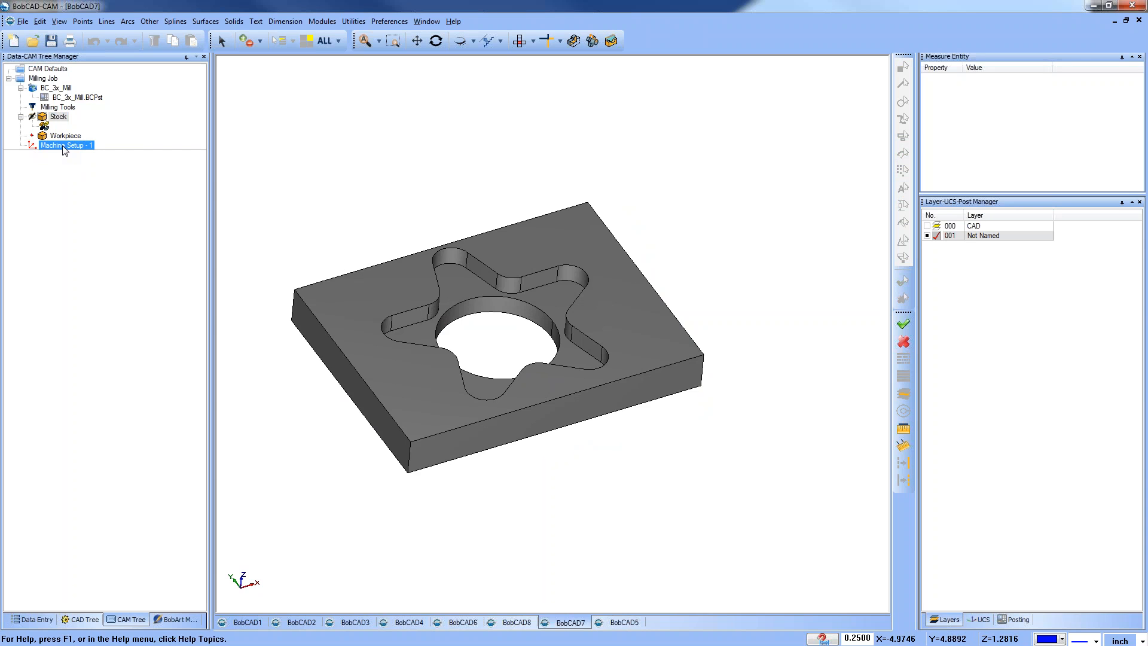
right_click(64, 149)
click(152, 367)
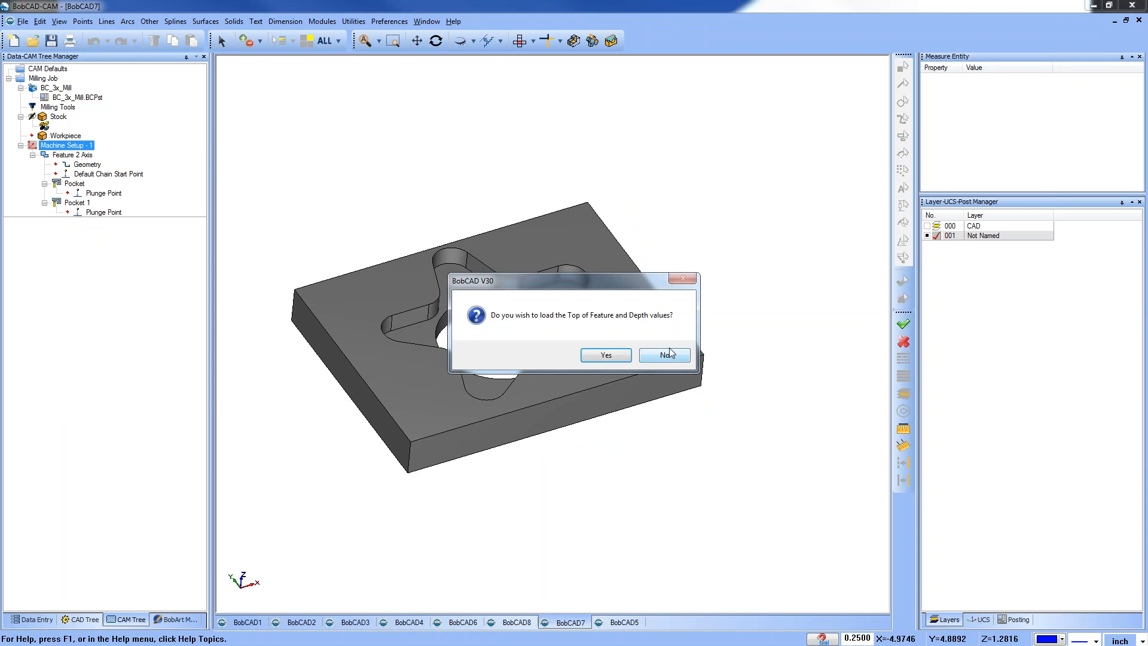
click(614, 357)
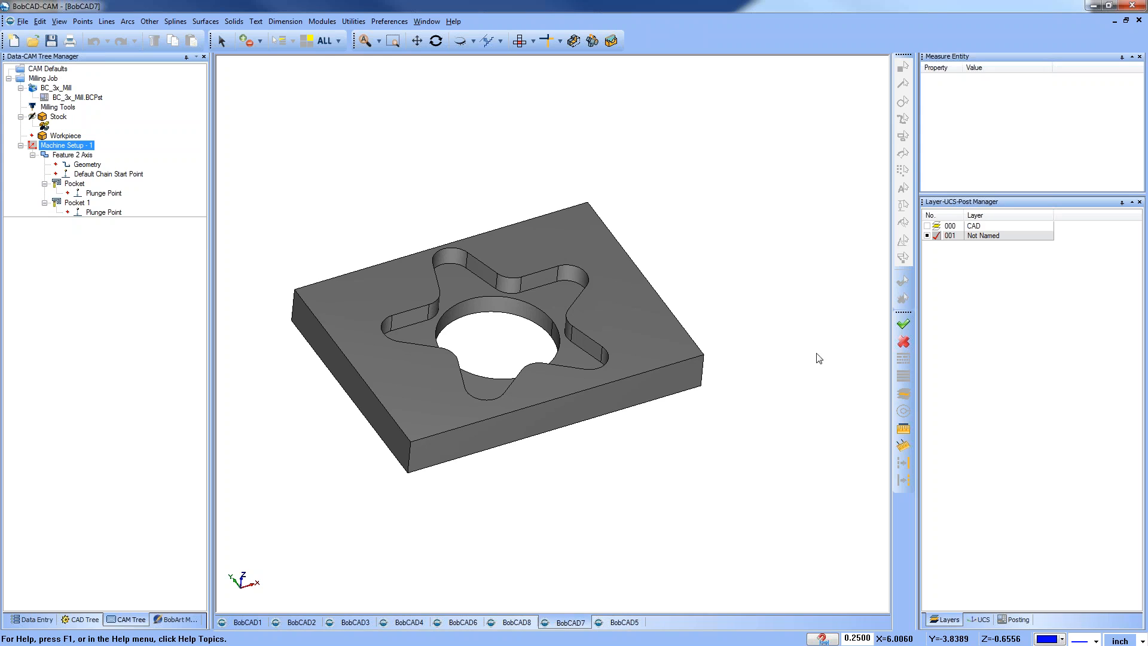
Add a new layer 002 and extract the edges of the star pocket's floor face onto it.
right_click(990, 237)
click(1010, 244)
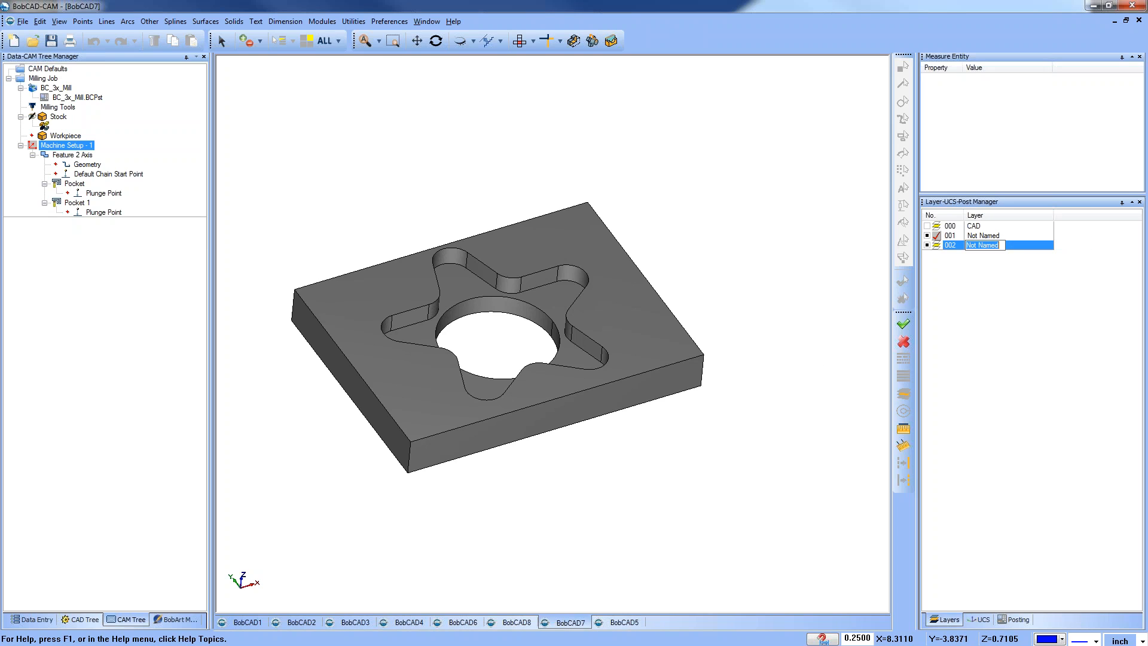
click(387, 22)
mouse_move(354, 22)
mouse_move(421, 124)
click(491, 123)
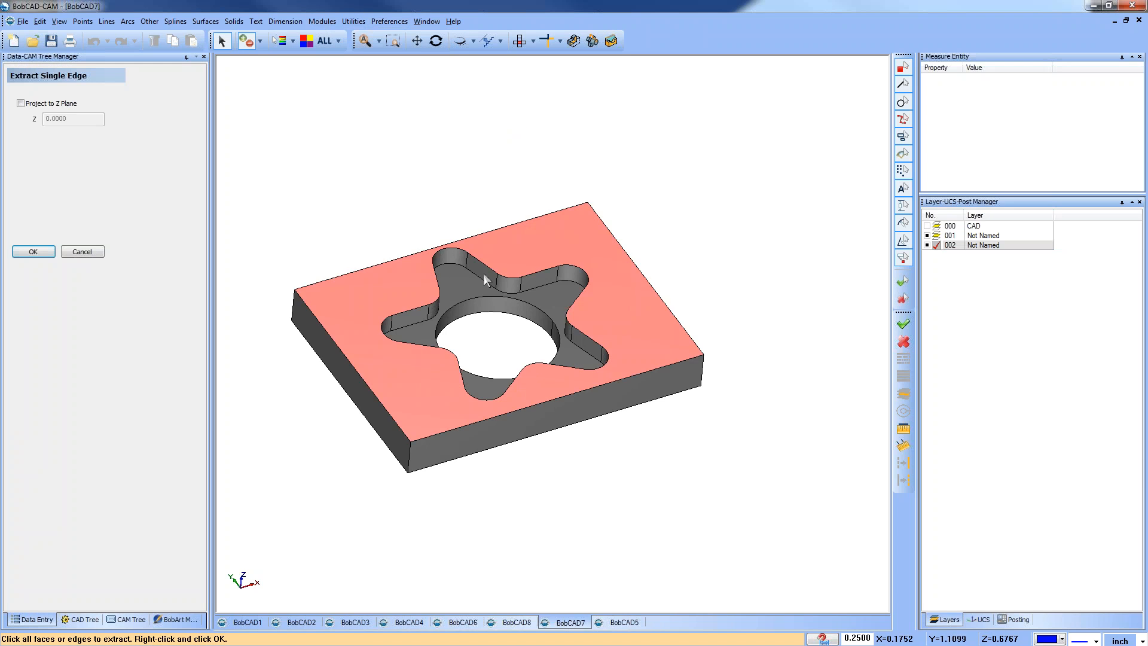
click(466, 281)
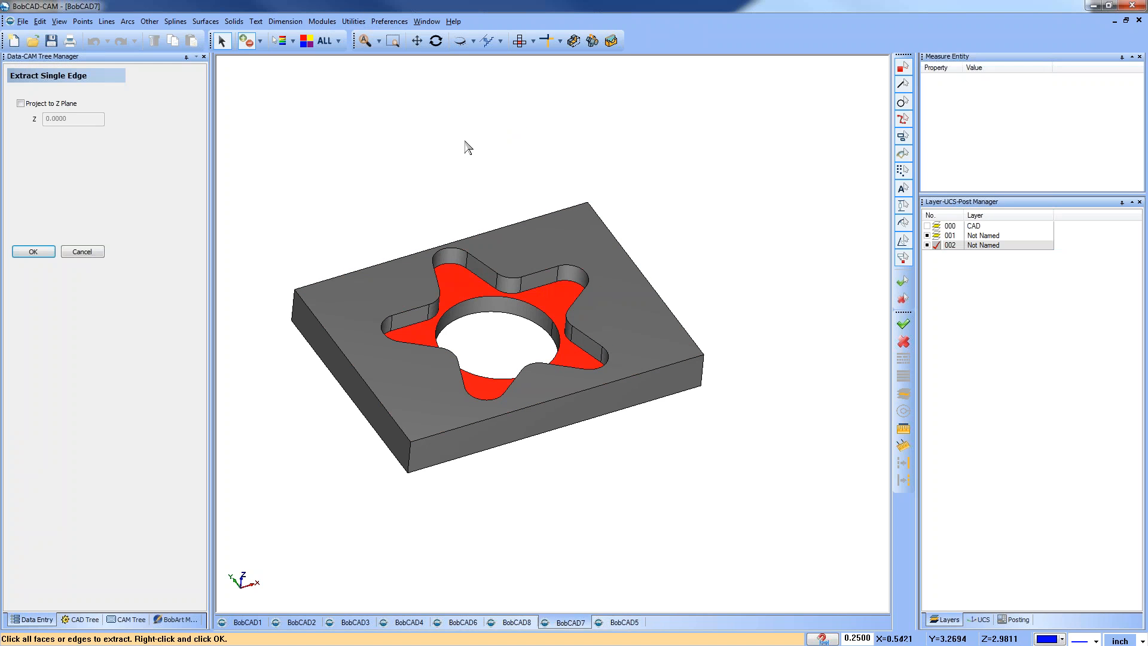
click(38, 254)
Hide layer 001 and convert the extracted inner circle to a dashed open edge.
click(927, 237)
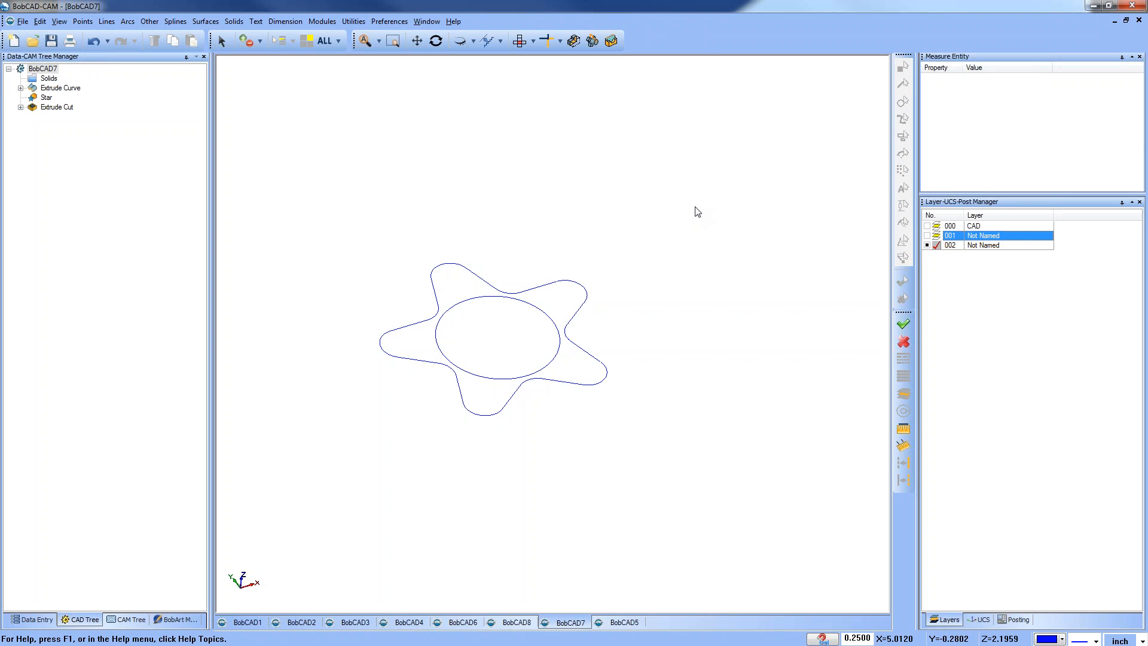
click(524, 42)
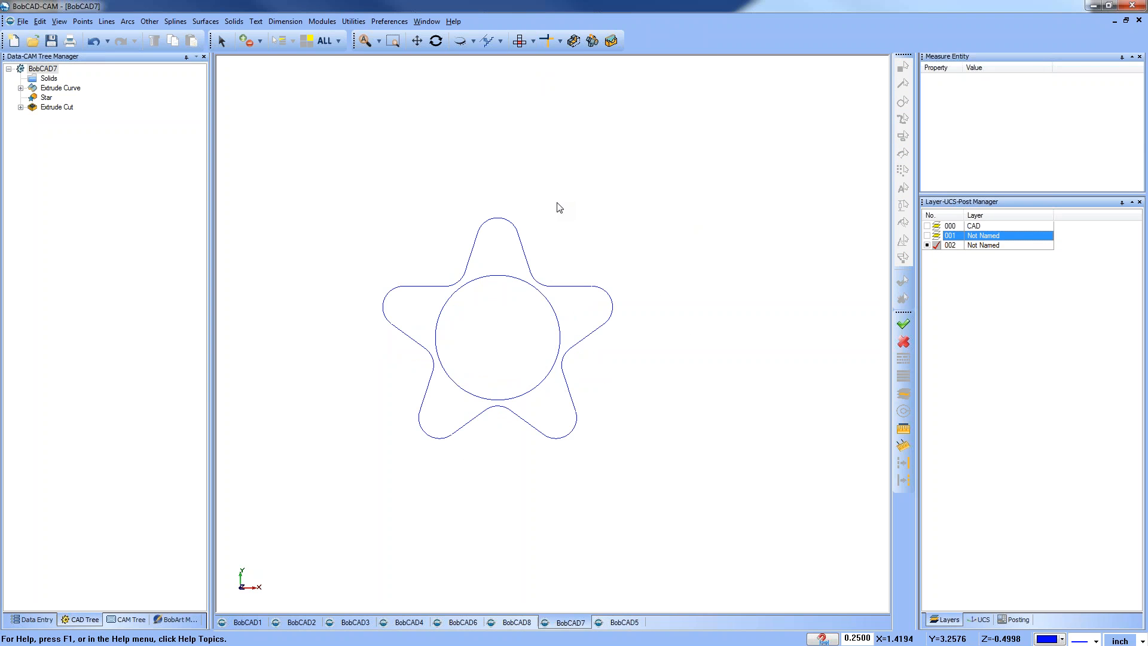
click(222, 40)
click(513, 274)
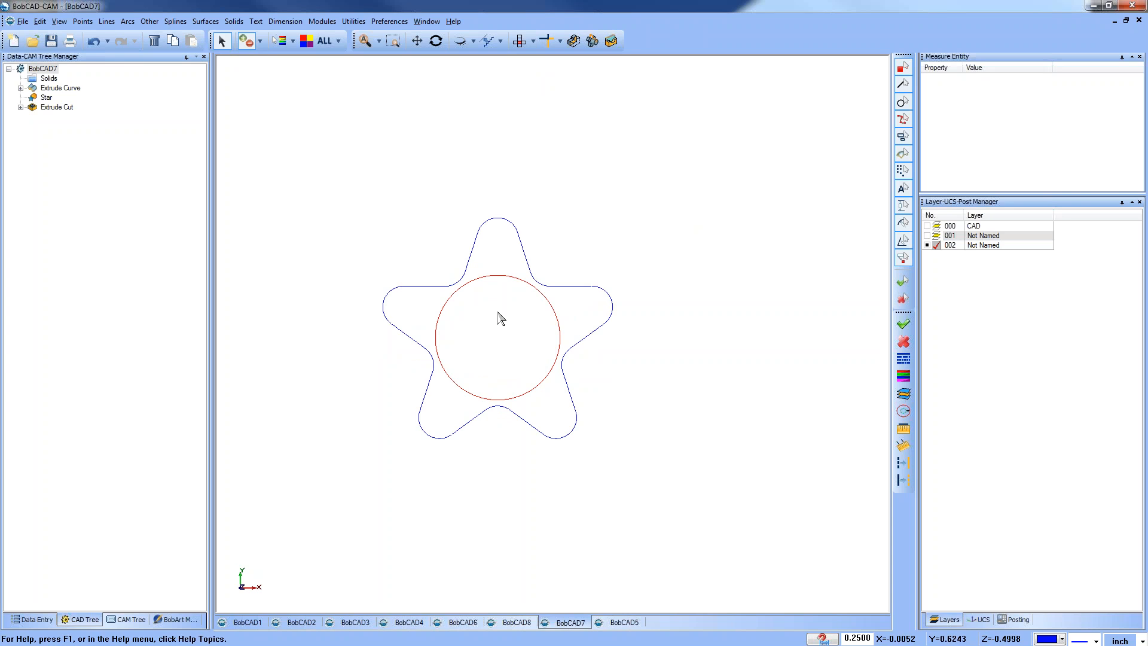
click(907, 465)
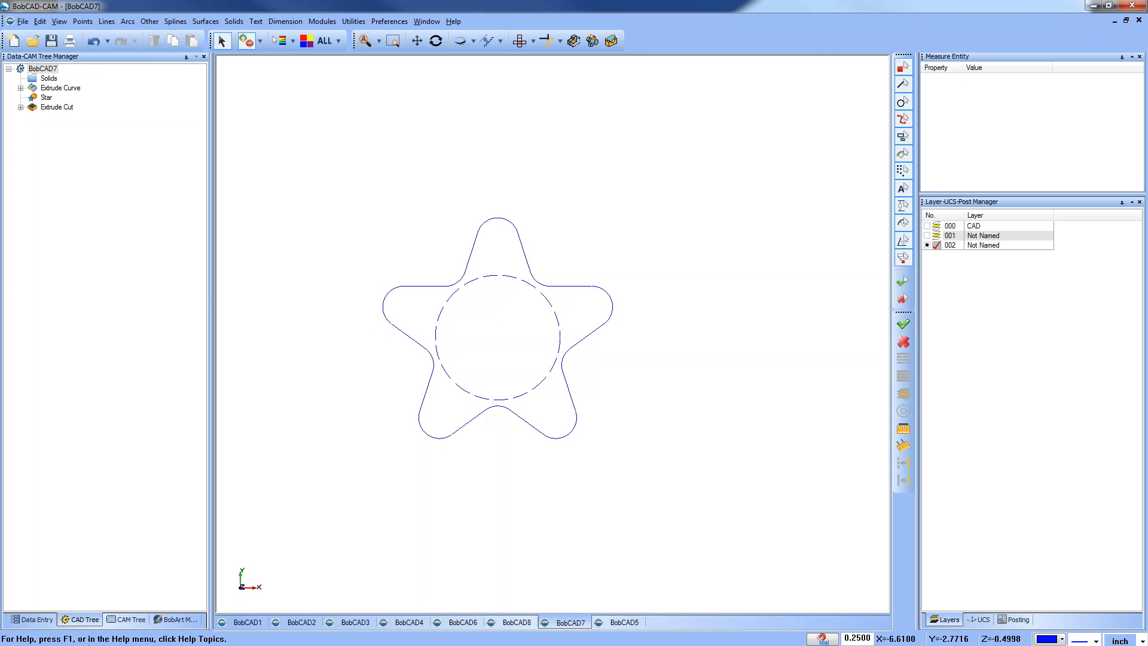
Assign the star outline and the inner circle as the geometry of the 2 Axis feature.
click(125, 620)
click(88, 164)
right_click(86, 161)
drag(272, 163, 647, 503)
right_click(313, 220)
click(336, 238)
right_click(317, 215)
click(341, 233)
click(87, 165)
right_click(87, 166)
click(114, 174)
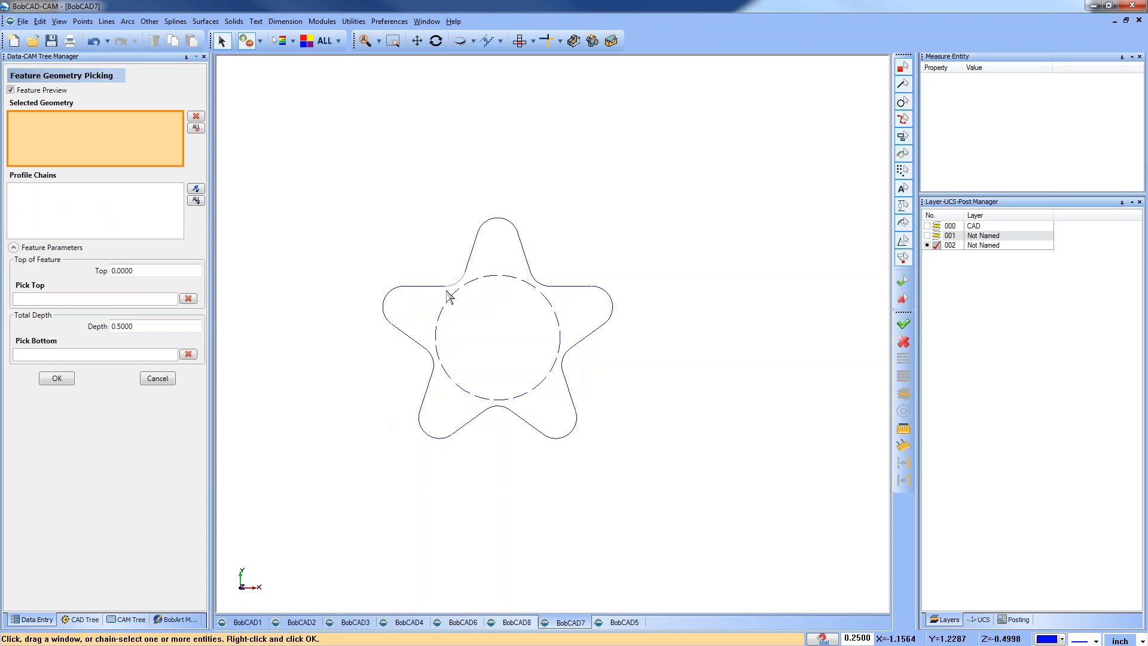
click(451, 299)
right_click(479, 312)
click(503, 330)
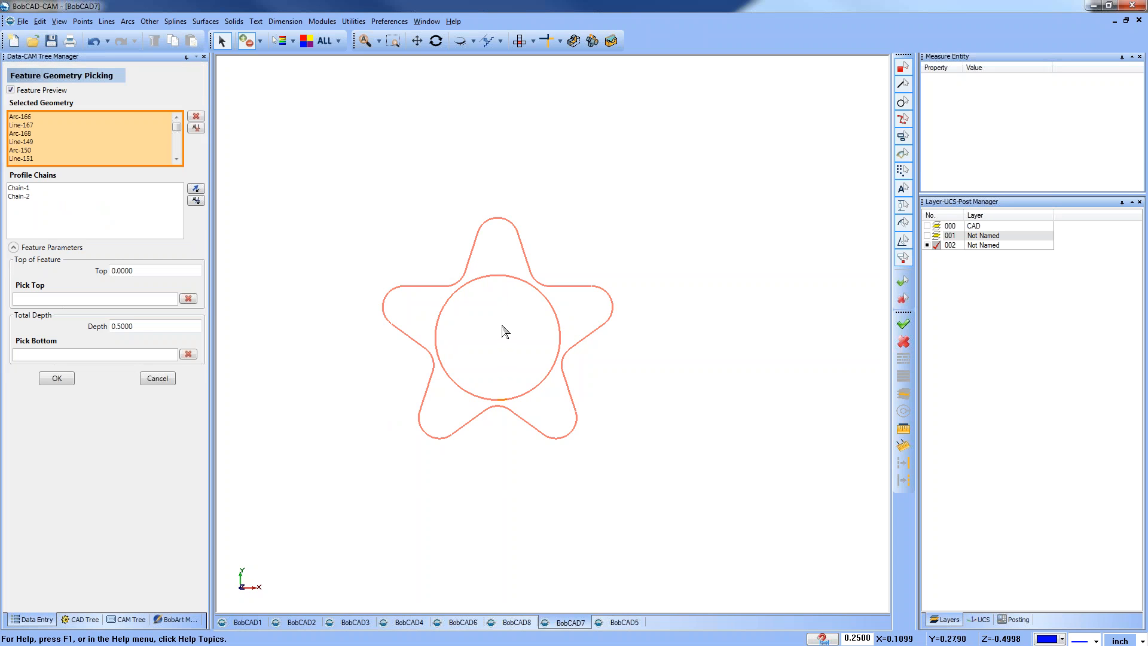
Edit the feature's first Pocket operation to use the Advanced Pocket pattern with Adaptive Roughing and a 50% stepover.
right_click(72, 157)
click(95, 159)
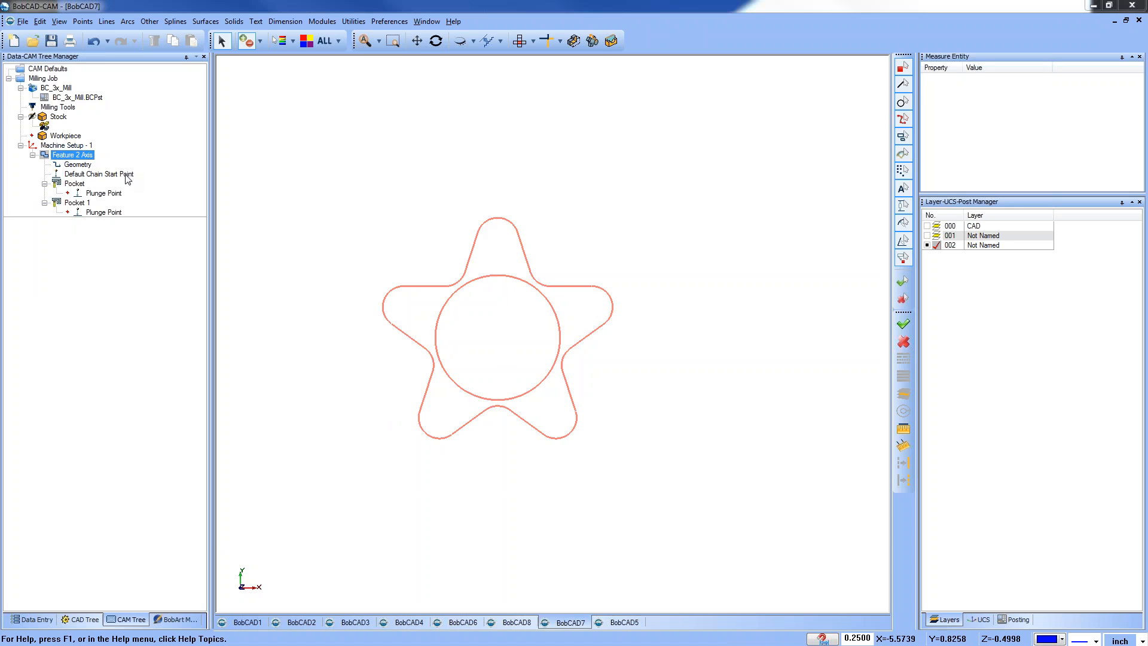
click(372, 212)
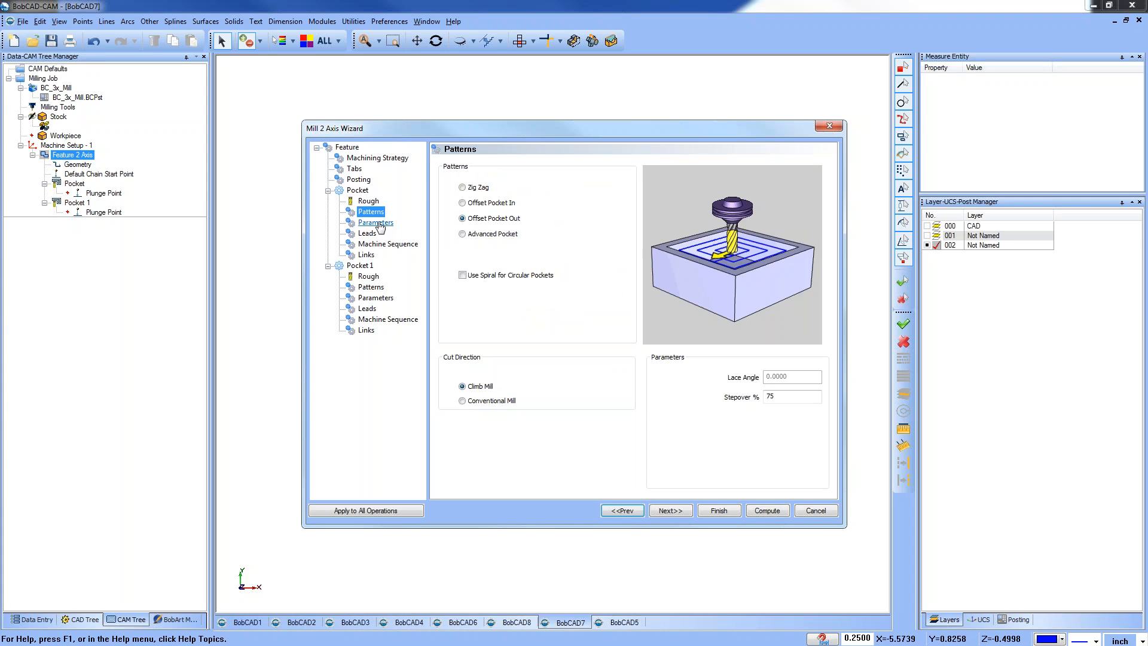
click(478, 247)
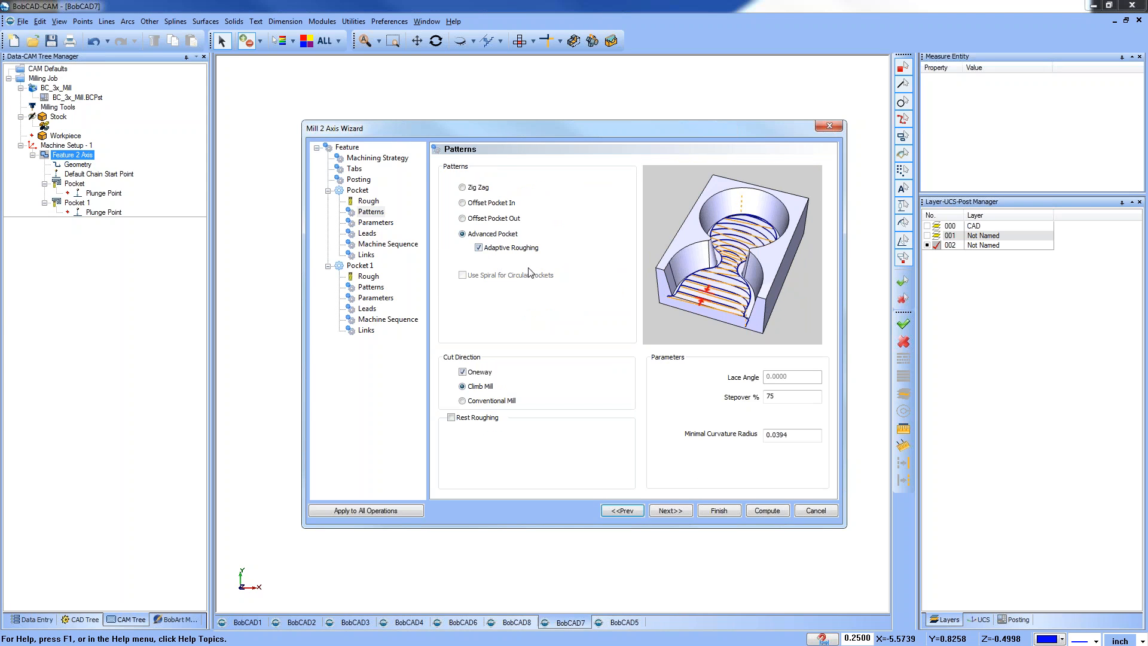
double_click(767, 395)
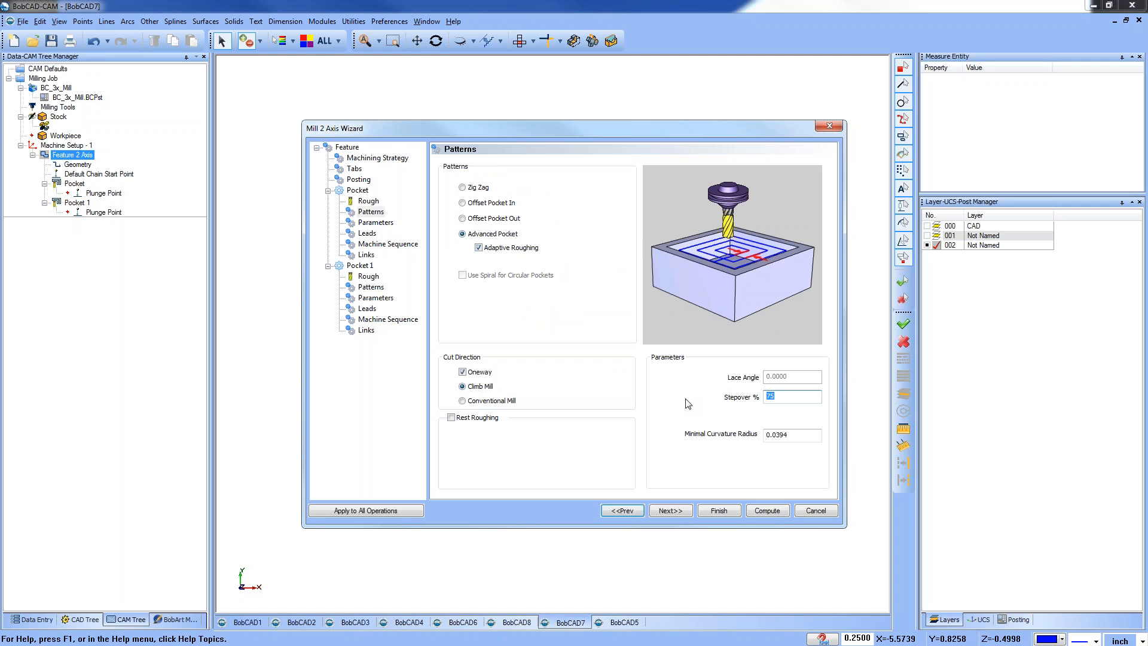
text(.5)
drag(796, 399, 765, 397)
text(50)
Enable Adaptive Roughing with a 15% stepover for the Pocket 1 operation, and compute the feature's toolpaths.
click(371, 287)
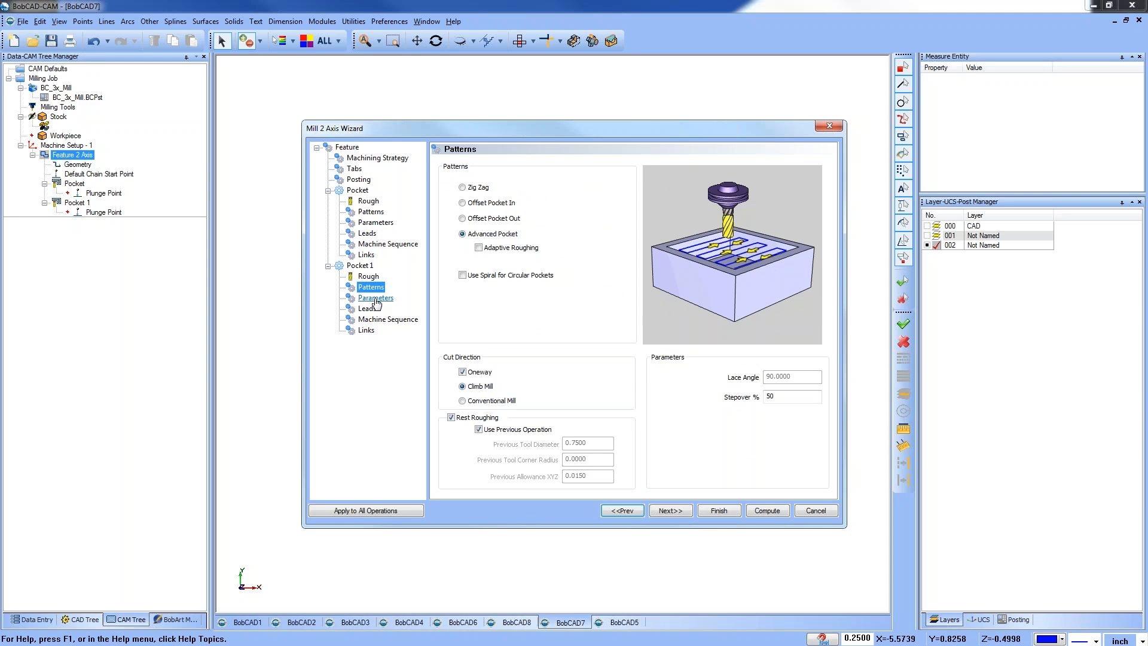
click(479, 247)
drag(777, 397, 722, 400)
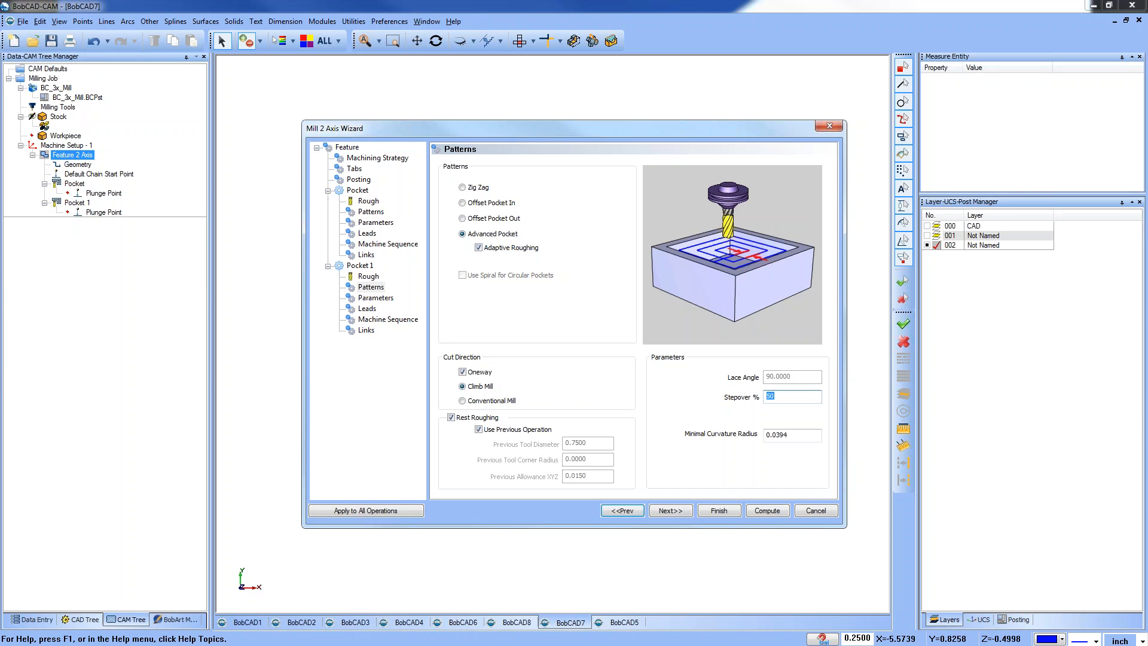
text(15)
click(769, 512)
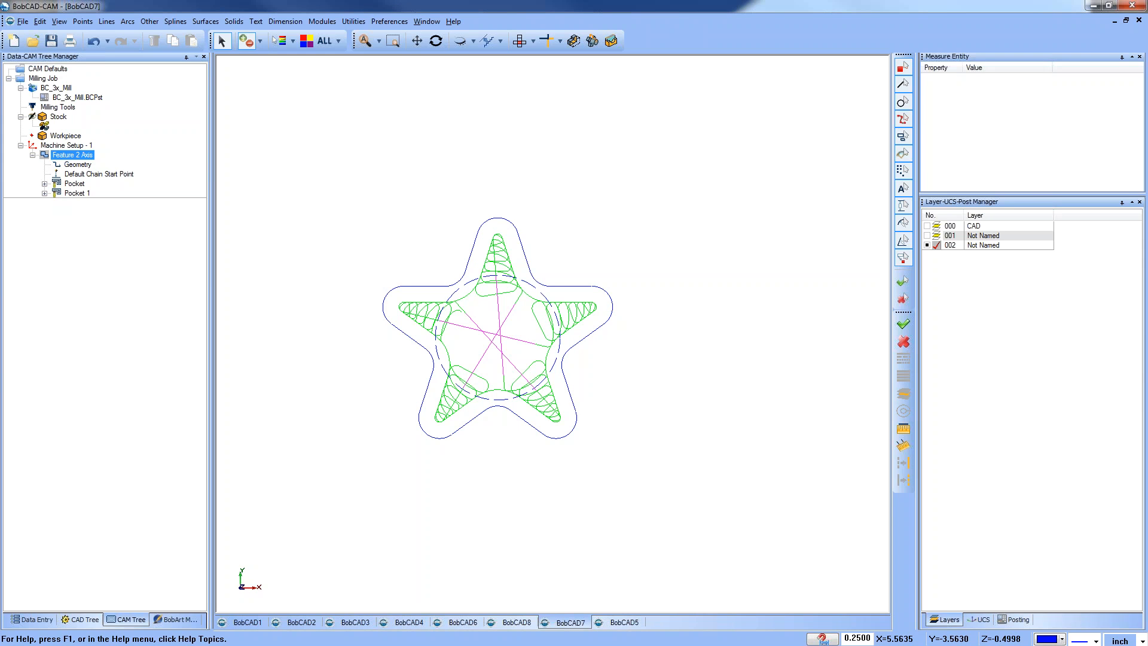
Backplot the star feature's first Pocket operation and scrub through its full tool motion.
middle_drag(552, 440, 580, 405)
click(74, 184)
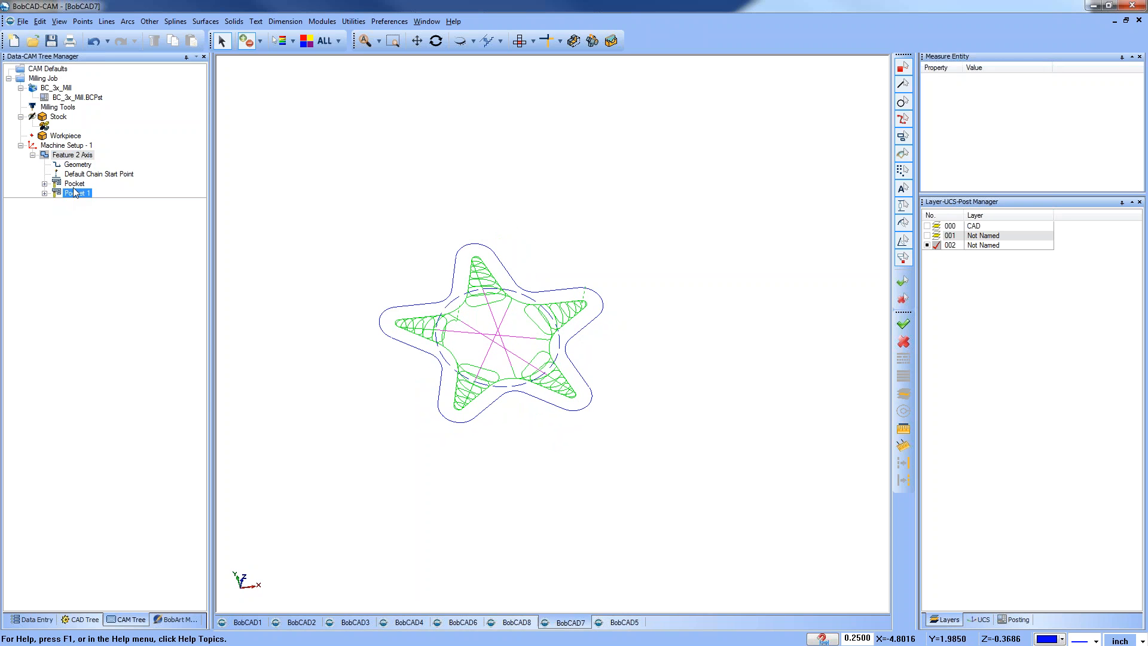
right_click(74, 186)
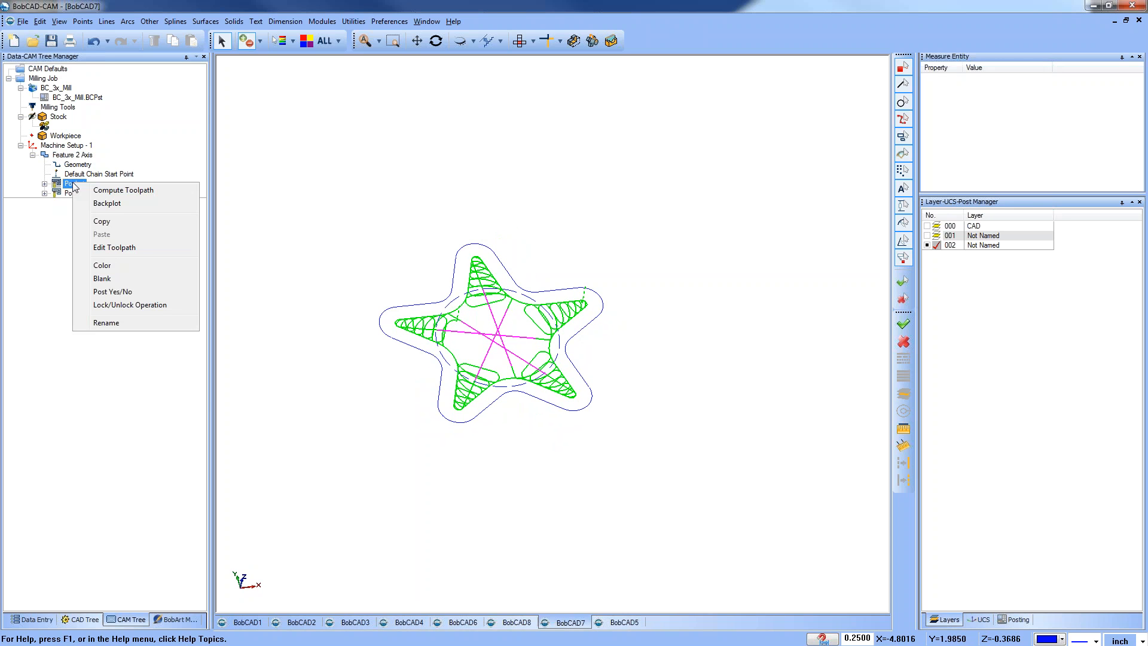
click(120, 210)
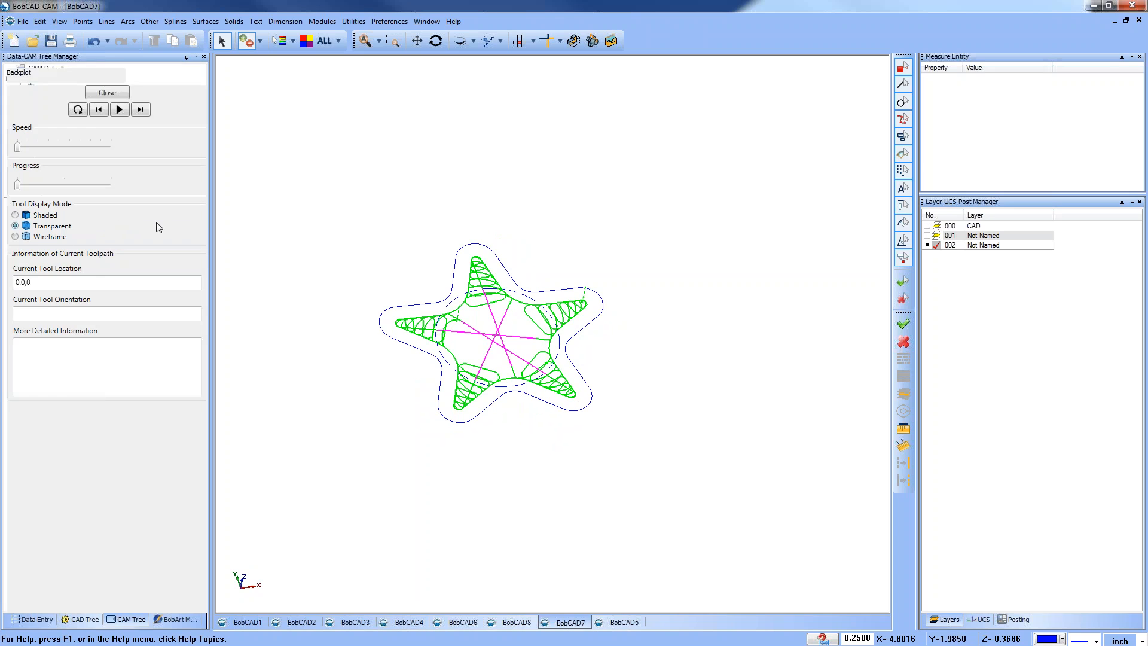
click(142, 109)
drag(19, 184, 206, 184)
click(107, 92)
Backplot the star feature's Pocket 1 operation to review its tool motion.
click(76, 193)
right_click(75, 197)
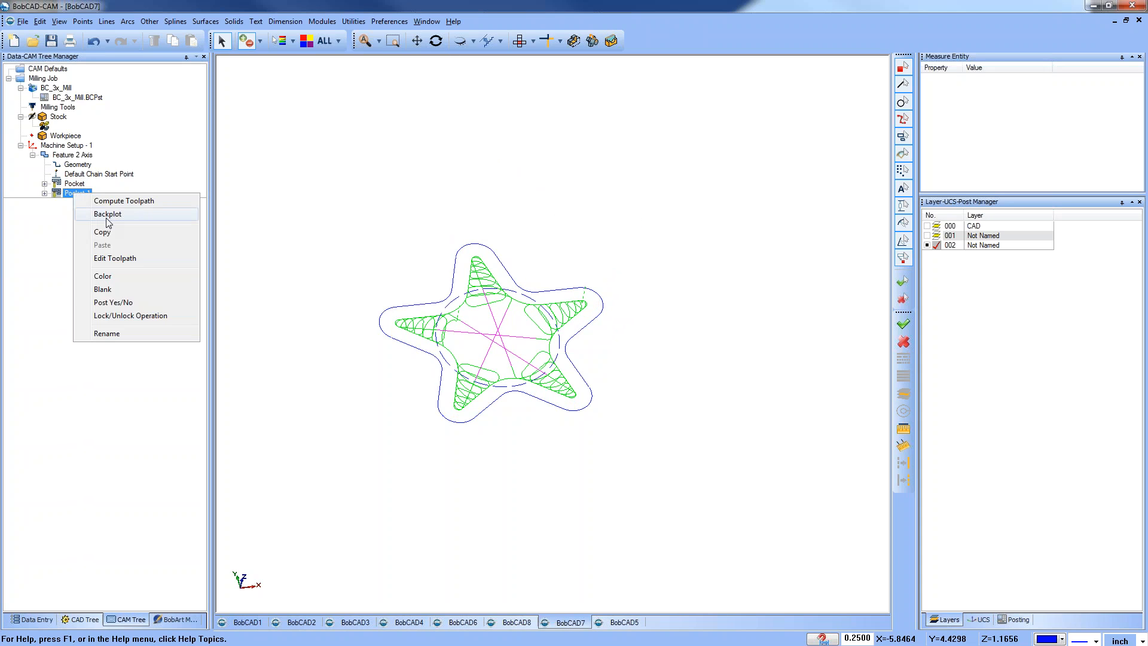
click(99, 210)
click(18, 184)
click(108, 94)
mouse_move(513, 405)
middle_down()
mouse_move(543, 326)
mouse_move(533, 403)
middle_up()
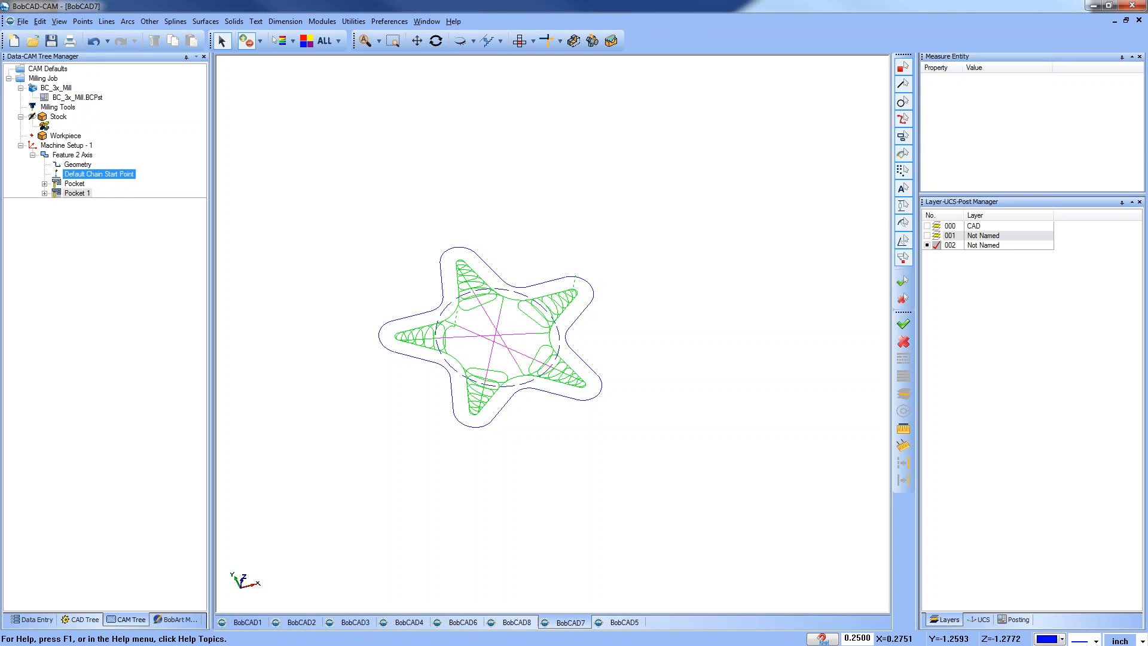
In the BobCAD8 document, create a Milling job for BC_3x_Mill with bounding-box stock taken automatically from the workspace.
click(507, 624)
right_click(664, 122)
click(699, 142)
scroll(584, 267, down, 2)
middle_drag(580, 272, 532, 343)
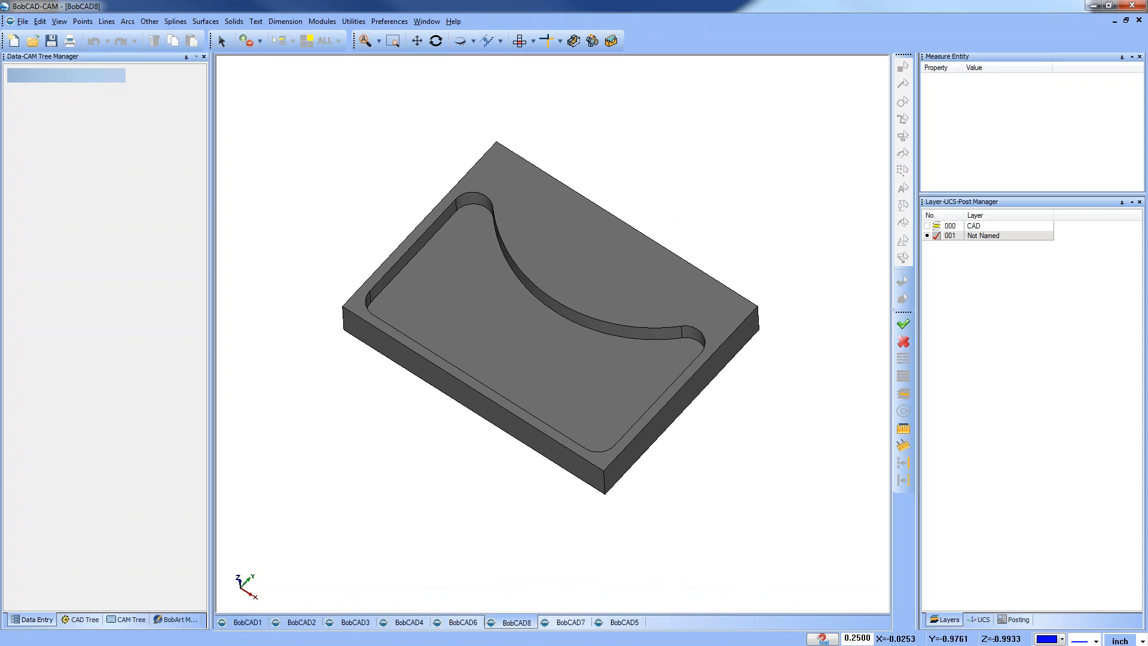
click(121, 620)
right_click(52, 79)
click(78, 85)
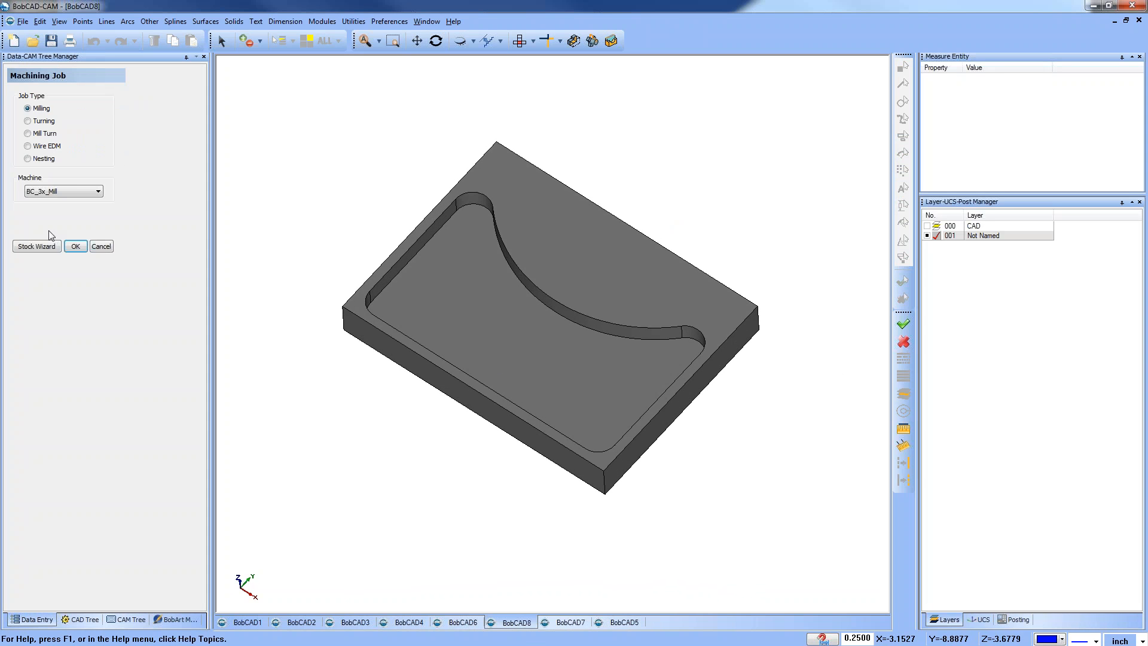
click(47, 247)
click(88, 199)
click(86, 233)
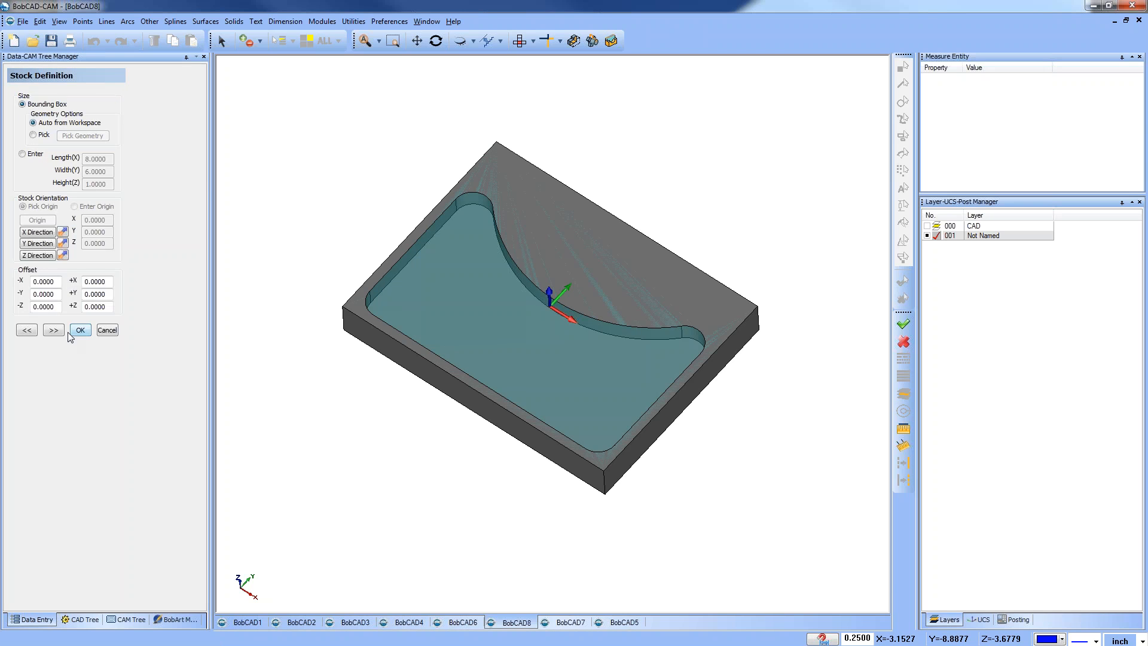
click(53, 330)
Set the machining origin at the part's upper corner, X -4.0000, Y 3.0000, Z 0.0000, and finish the machine setup.
click(34, 155)
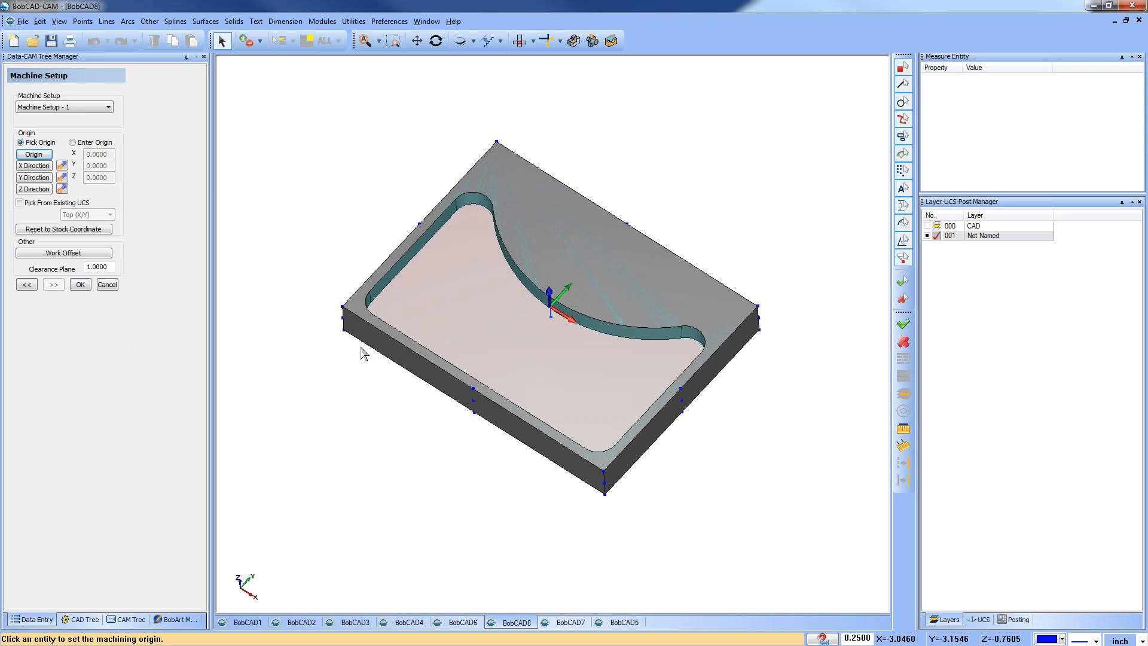
key(t)
middle_drag(590, 472, 642, 400)
click(387, 283)
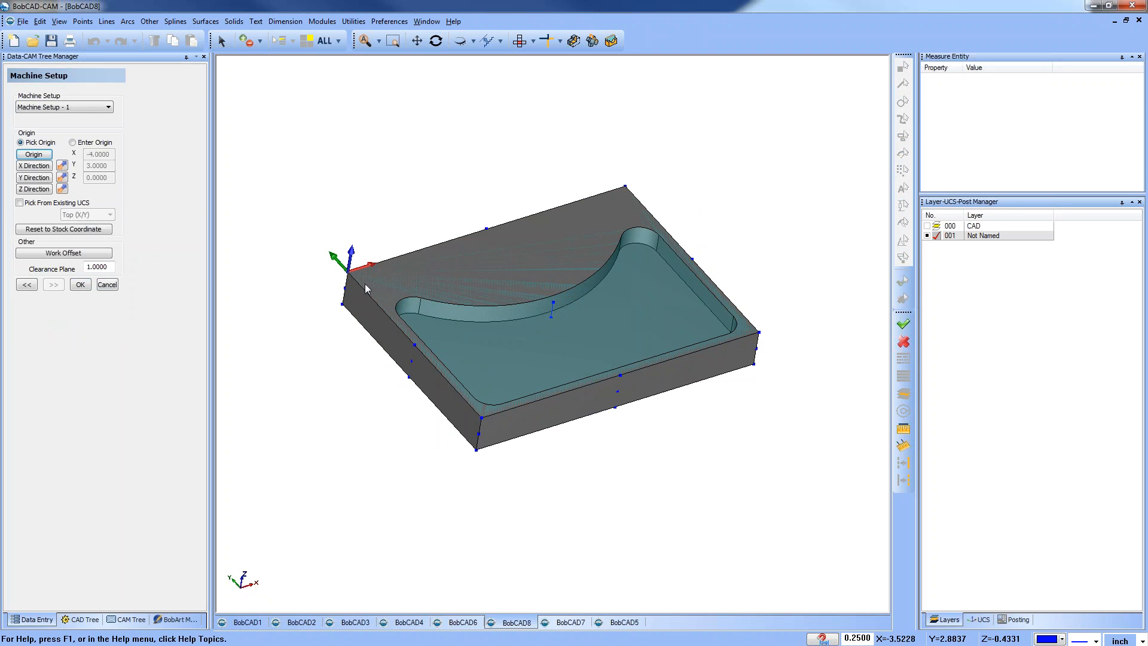
click(81, 285)
Load the 2 Axis feature with two Pocket operations into Machine Setup - 1, including its Top of Feature and Depth values.
click(66, 144)
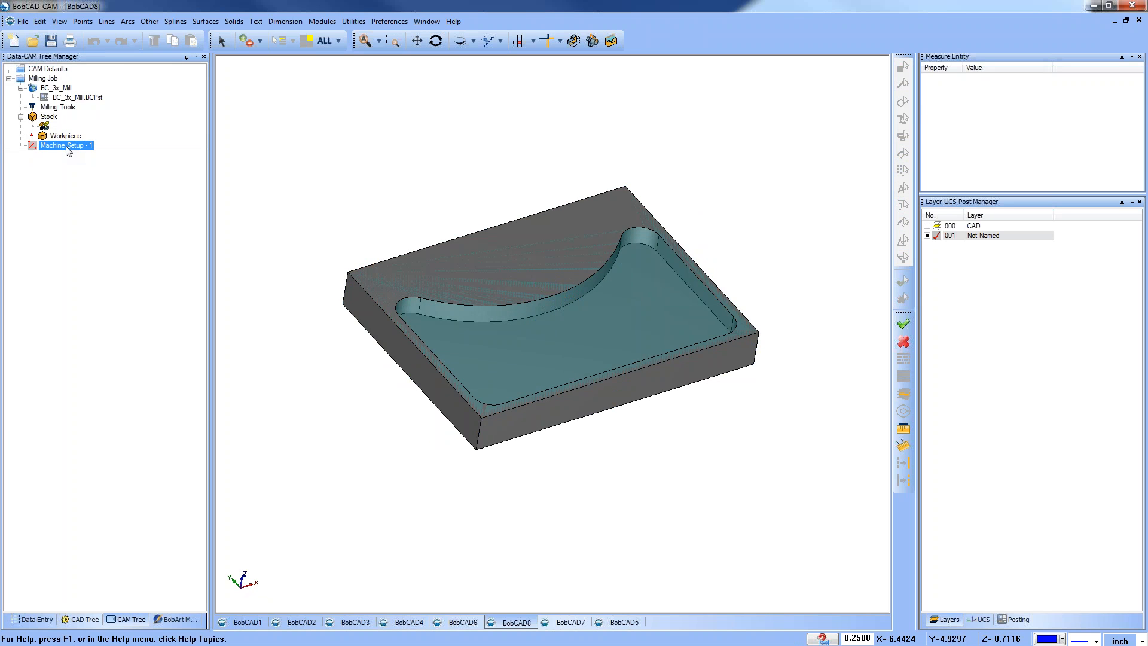
right_click(66, 146)
click(139, 363)
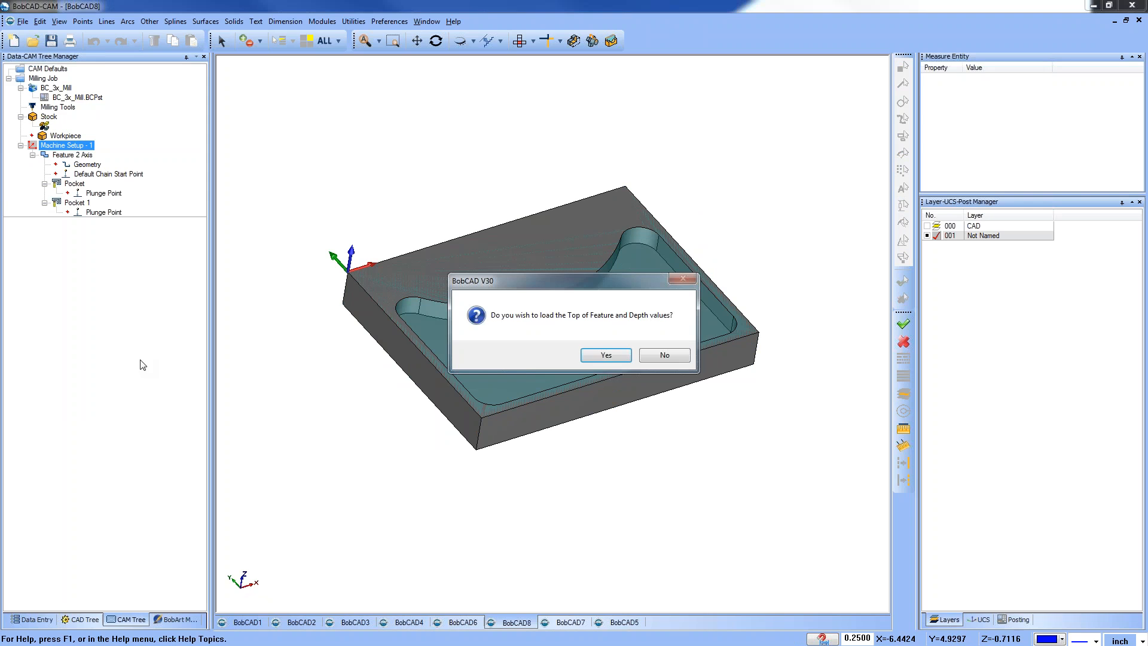
click(605, 356)
Assign the pocket floor face as the 2 Axis feature's geometry, clearing the wrongly picked top face.
right_click(123, 172)
right_click(88, 164)
click(108, 172)
click(532, 328)
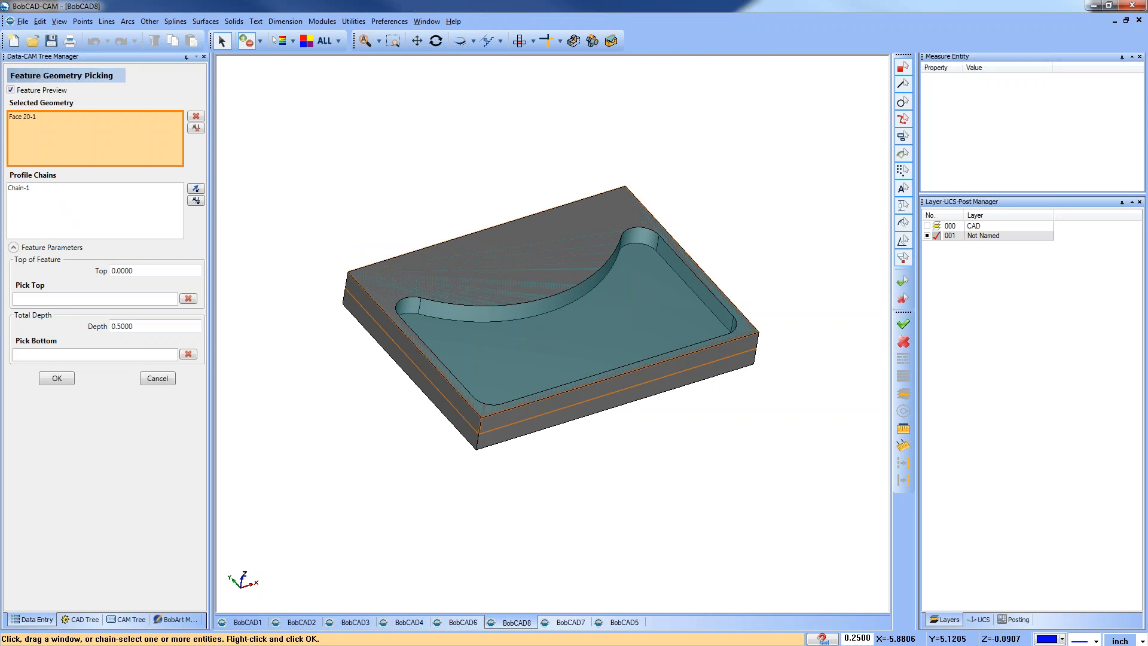
right_click(99, 122)
click(196, 128)
click(523, 351)
click(57, 378)
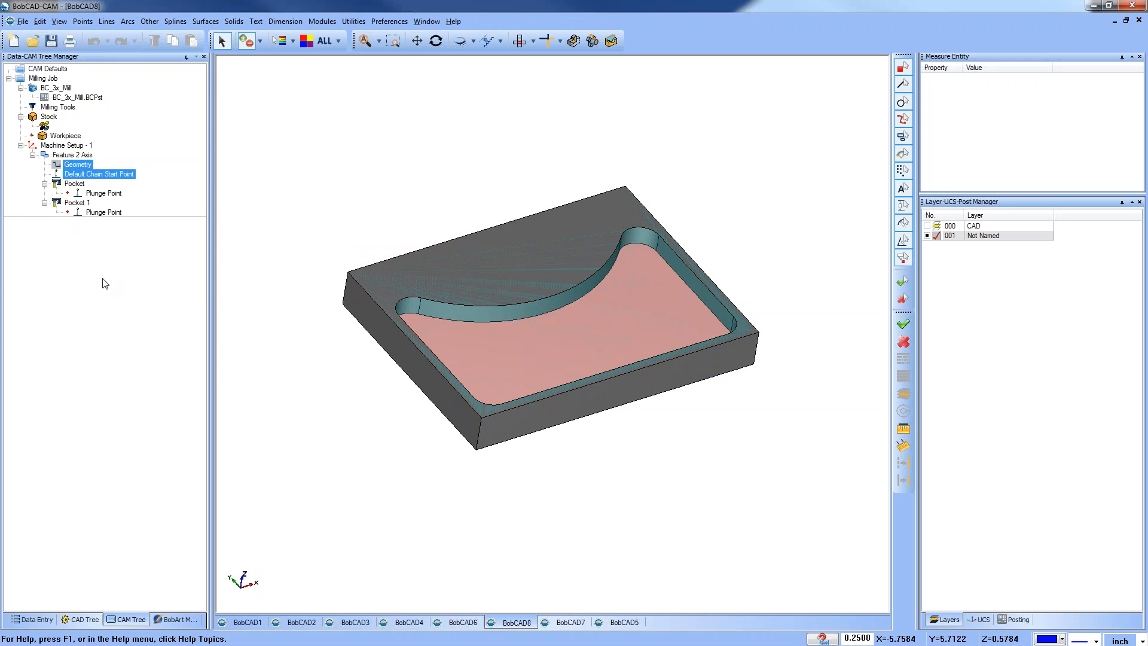
Compute the toolpaths of the Pocket and Pocket 1 operations one at a time.
right_click(73, 184)
click(100, 193)
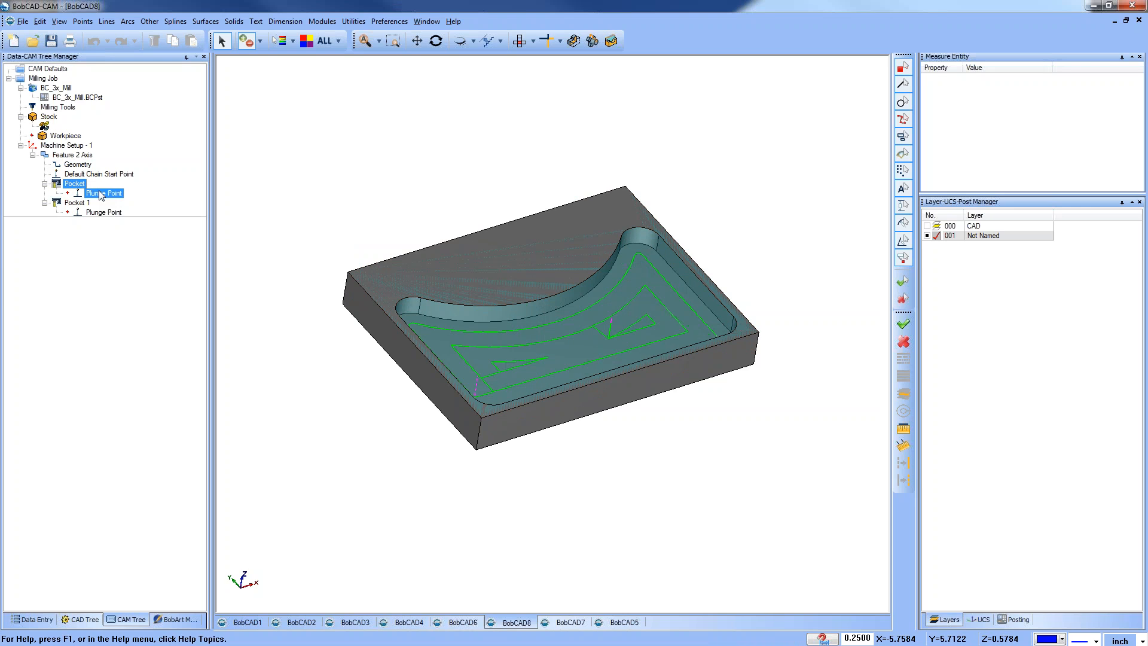
right_click(88, 206)
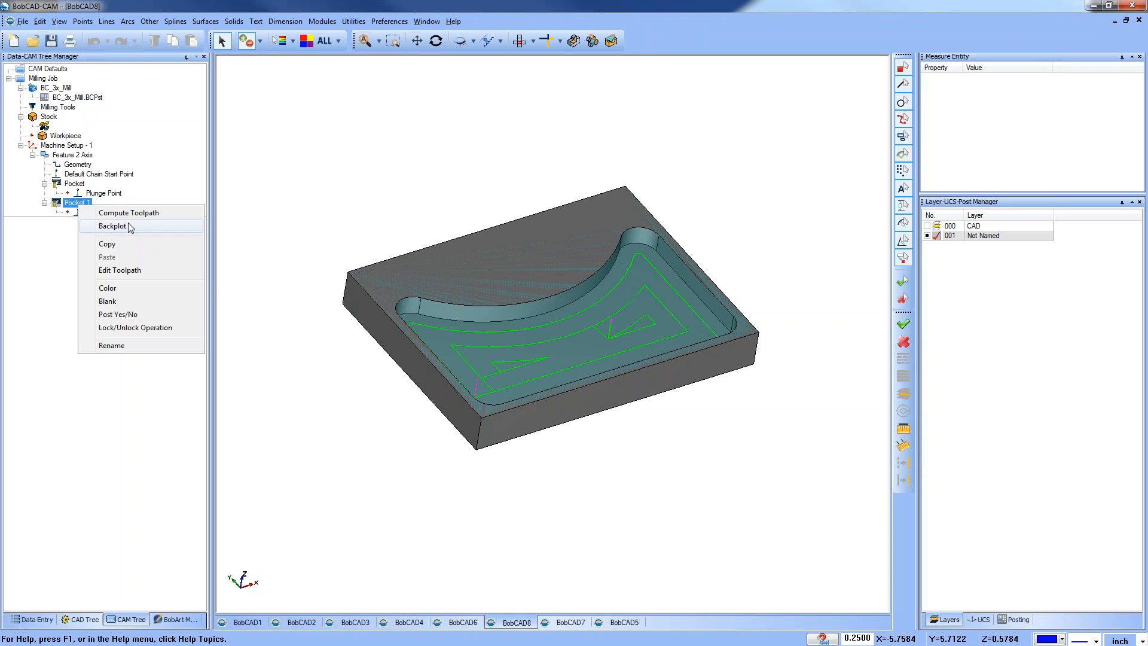
click(103, 209)
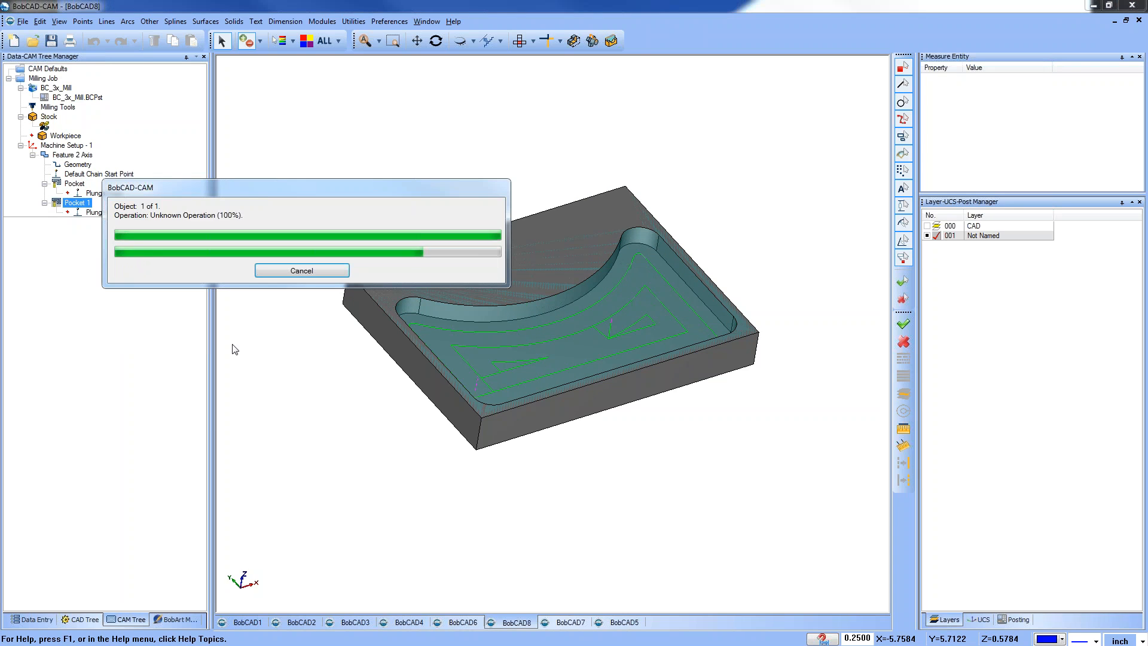
click(112, 212)
mouse_move(592, 325)
middle_down()
mouse_move(579, 395)
mouse_move(581, 344)
middle_up()
Edit the 2 Axis feature to set the first Pocket operation's rough tool diameter to 1 inch.
click(72, 155)
right_click(68, 155)
click(93, 163)
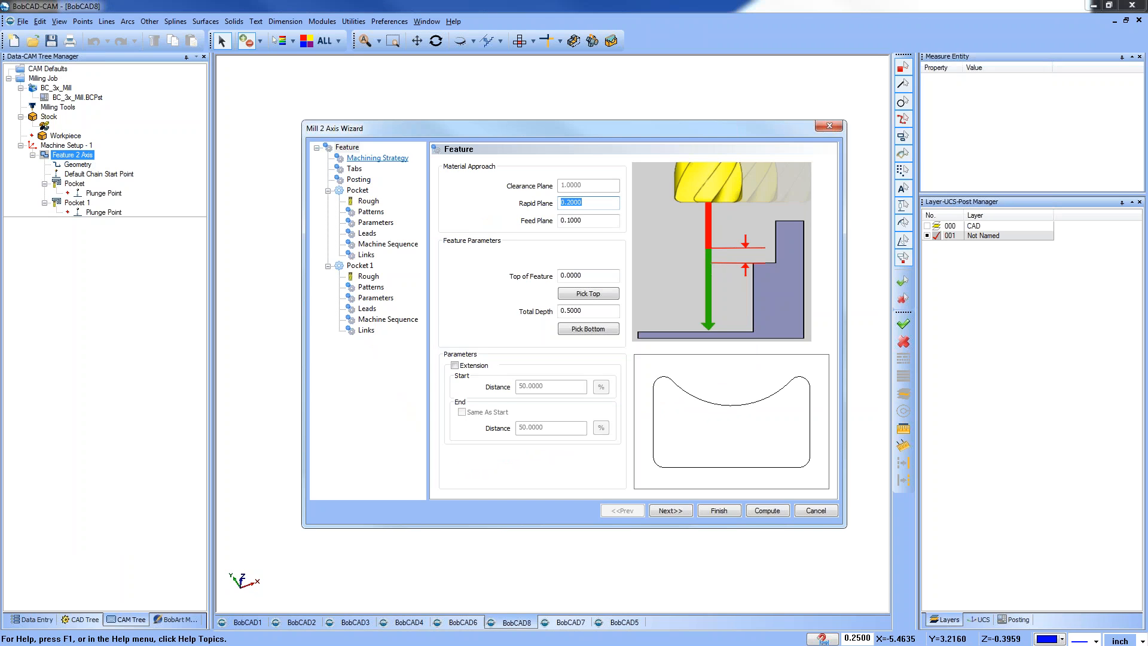
click(368, 201)
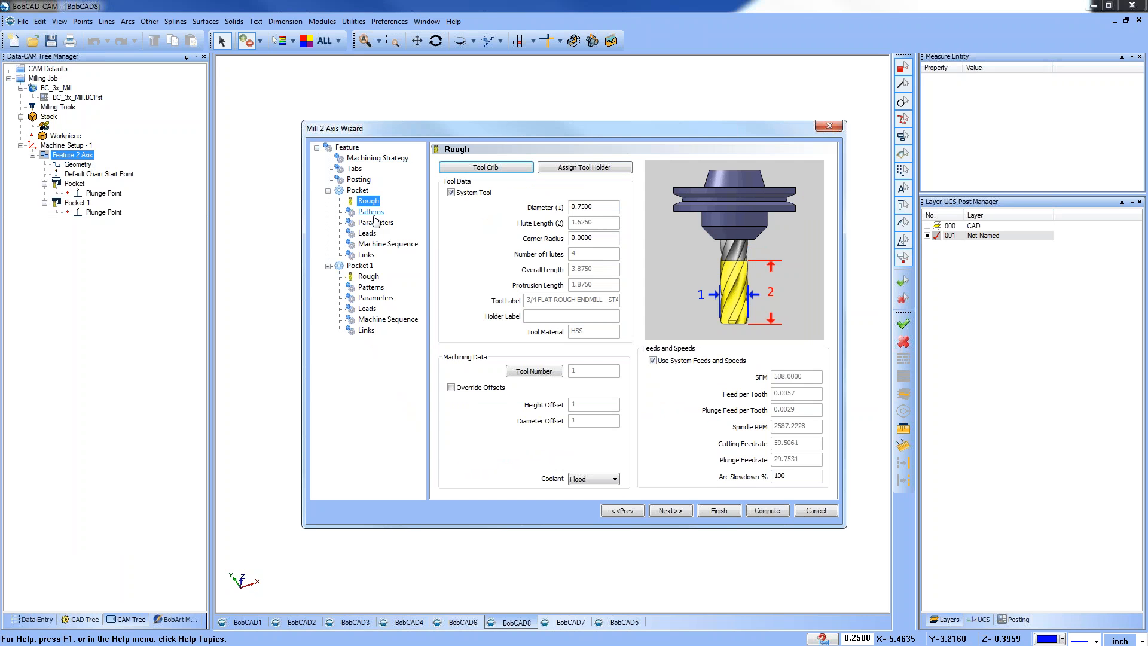
double_click(583, 206)
text(1)
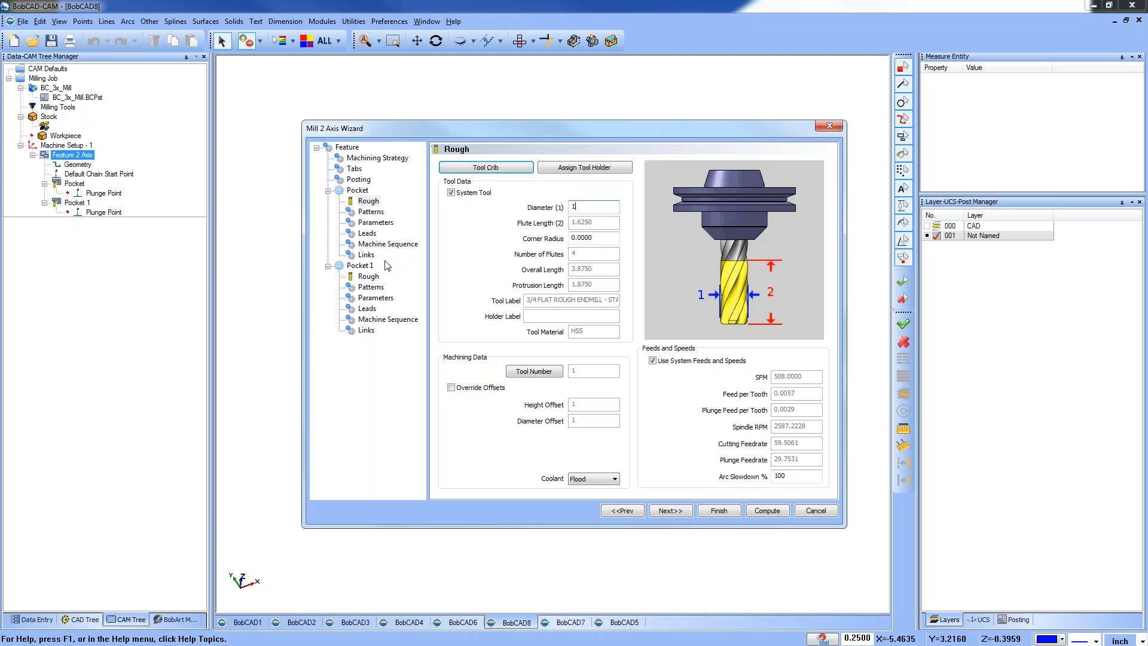
click(372, 213)
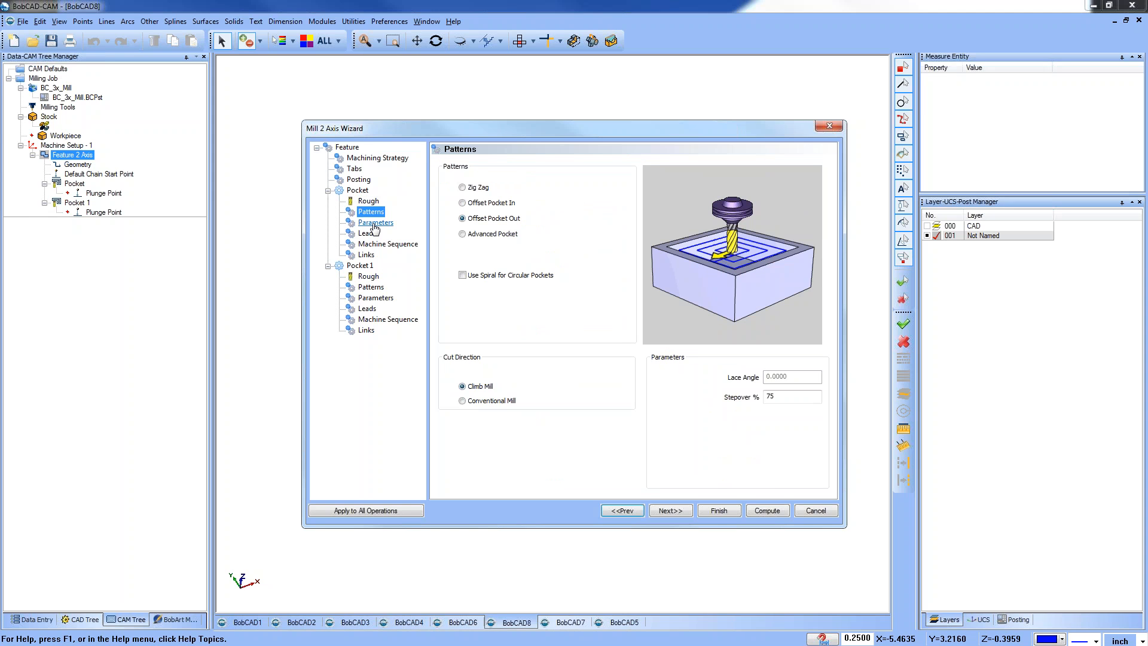
Enable Adaptive Roughing and reduce the stepover for Pocket 1's rest roughing, and compute the feature's toolpaths.
click(369, 276)
click(371, 287)
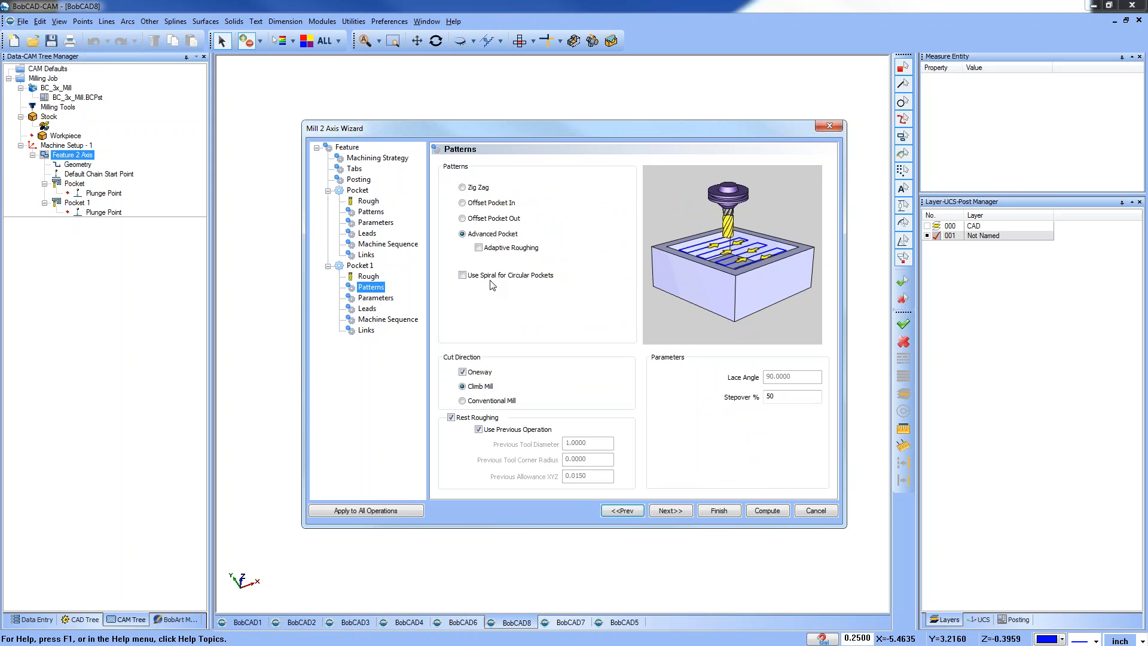
click(479, 247)
double_click(771, 396)
text(1)
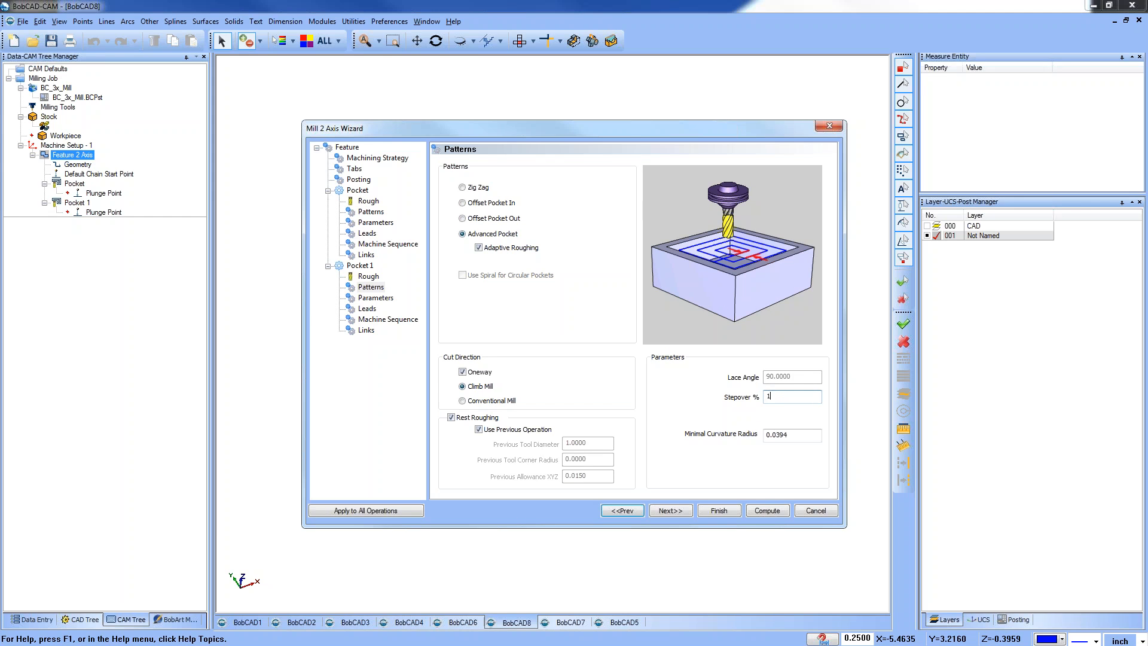
click(757, 510)
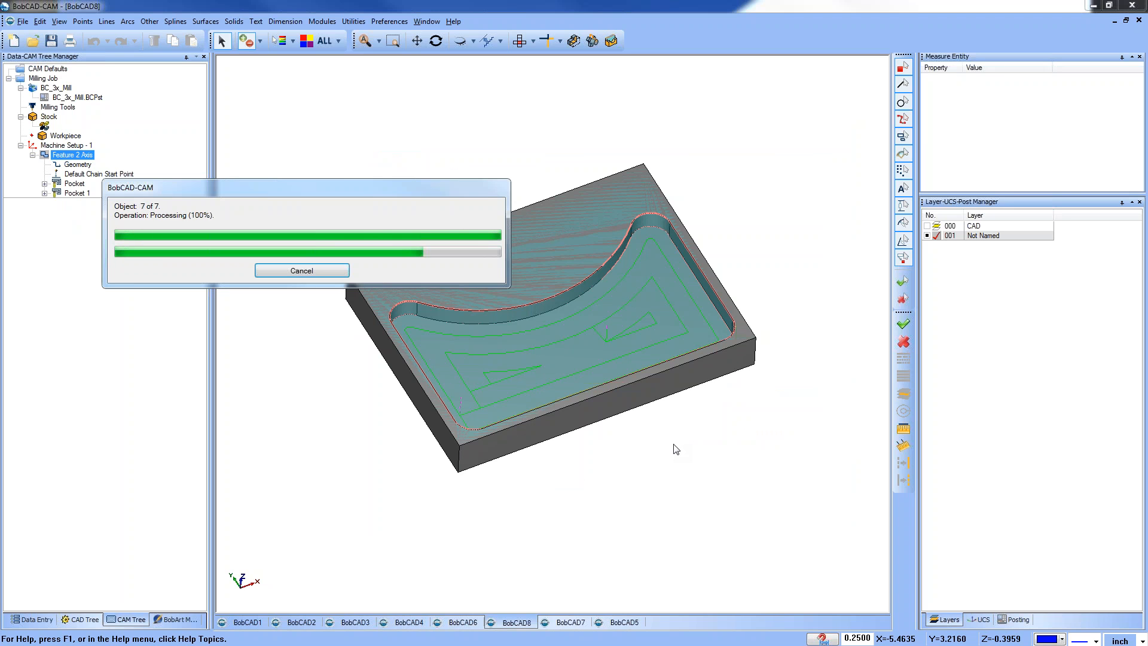
scroll(685, 245, up, 4)
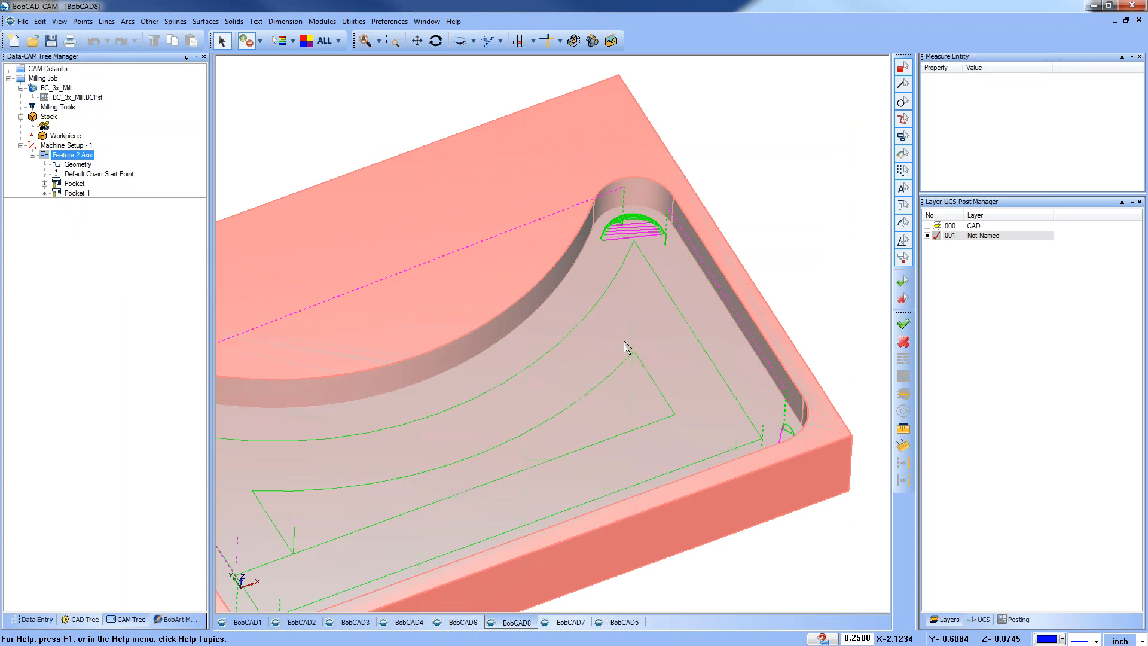
scroll(622, 341, down, 4)
middle_drag(554, 360, 569, 389)
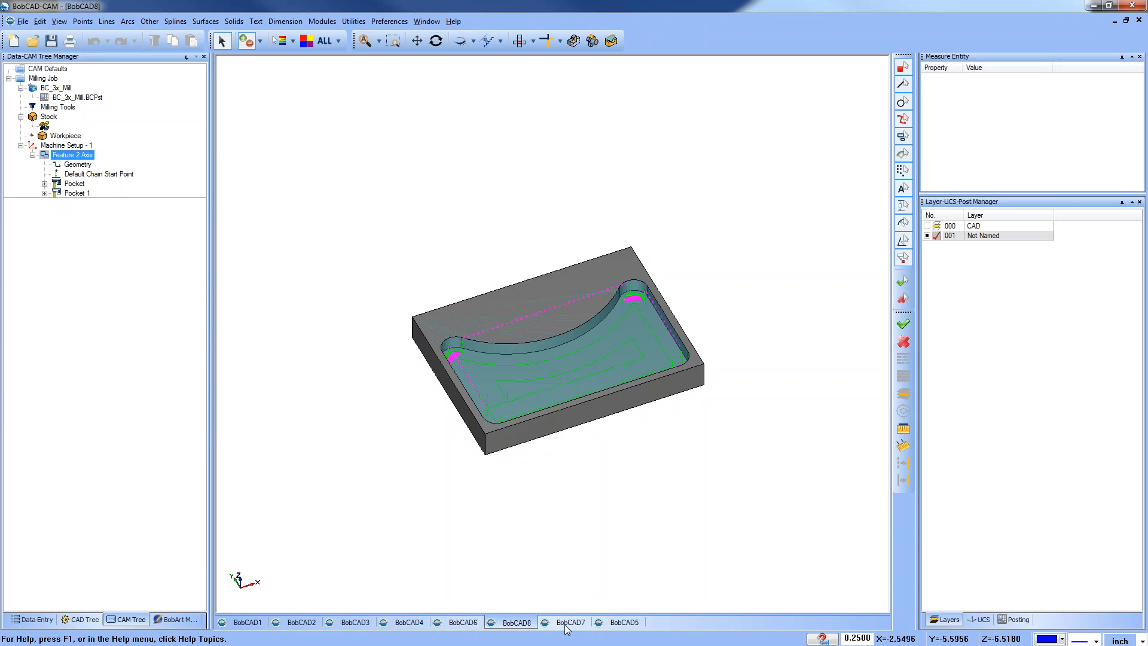
Close the BobCAD1 document without saving its changes.
click(48, 68)
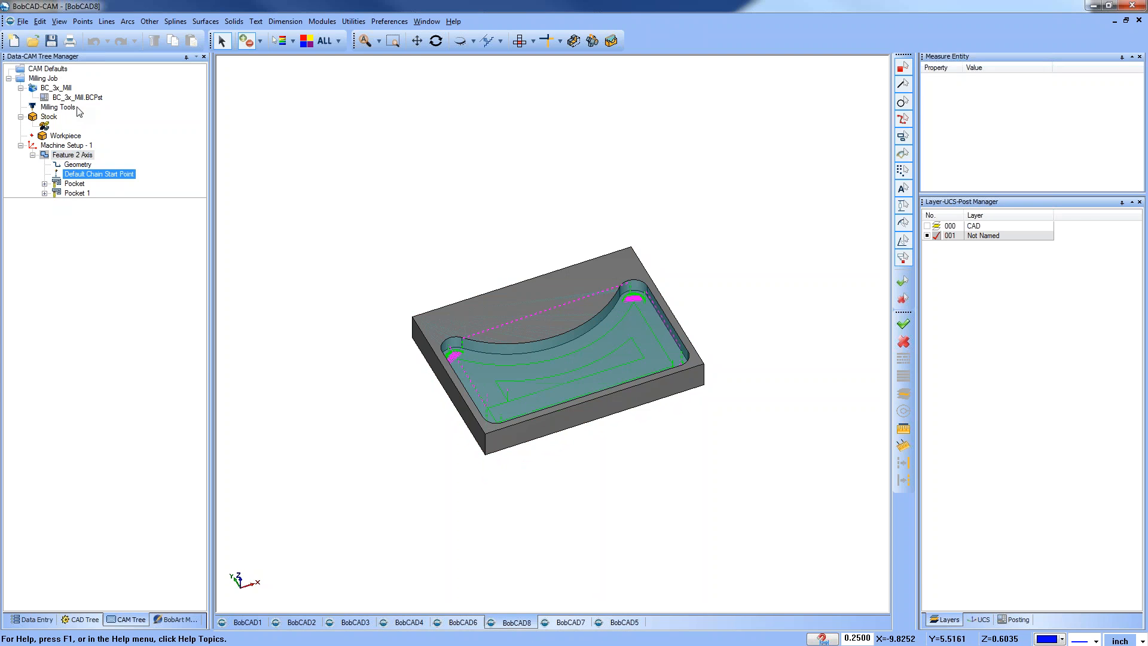
click(248, 623)
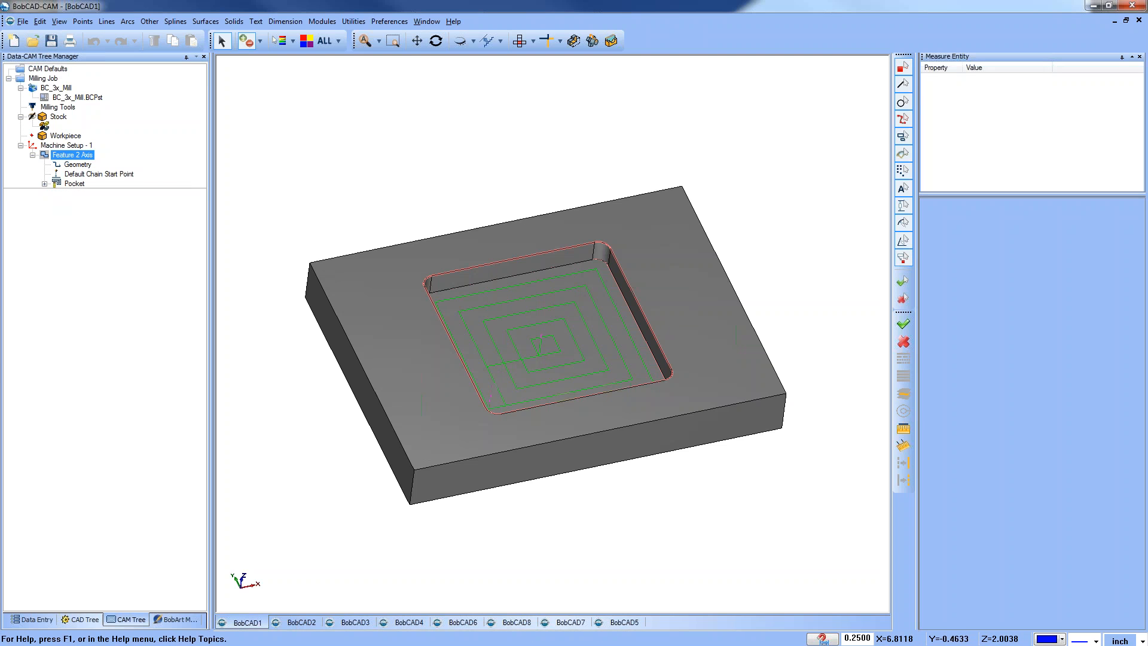
click(1139, 21)
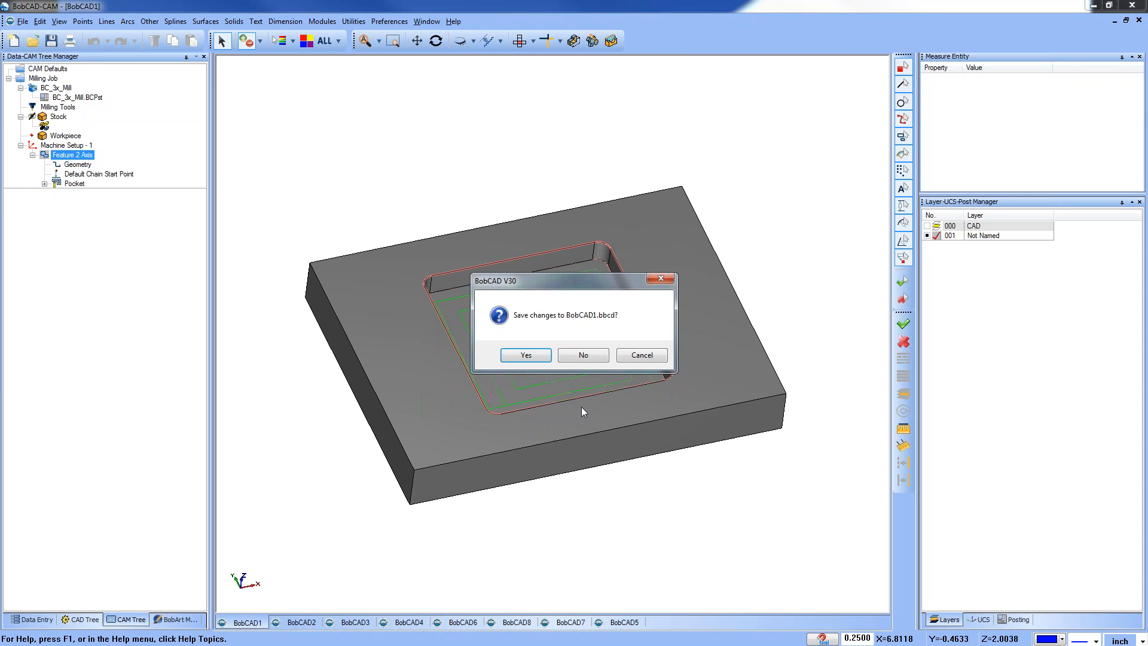
click(583, 354)
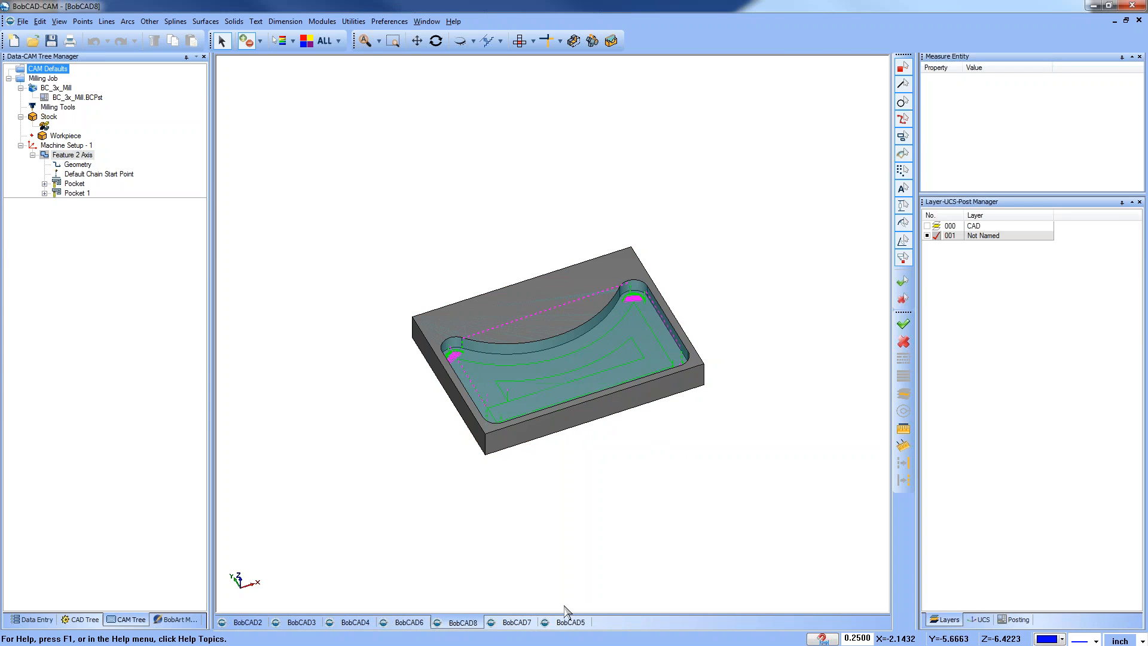
Close the BobCAD2 document with the six pockets, discarding its changes.
click(247, 623)
right_click(782, 160)
click(846, 180)
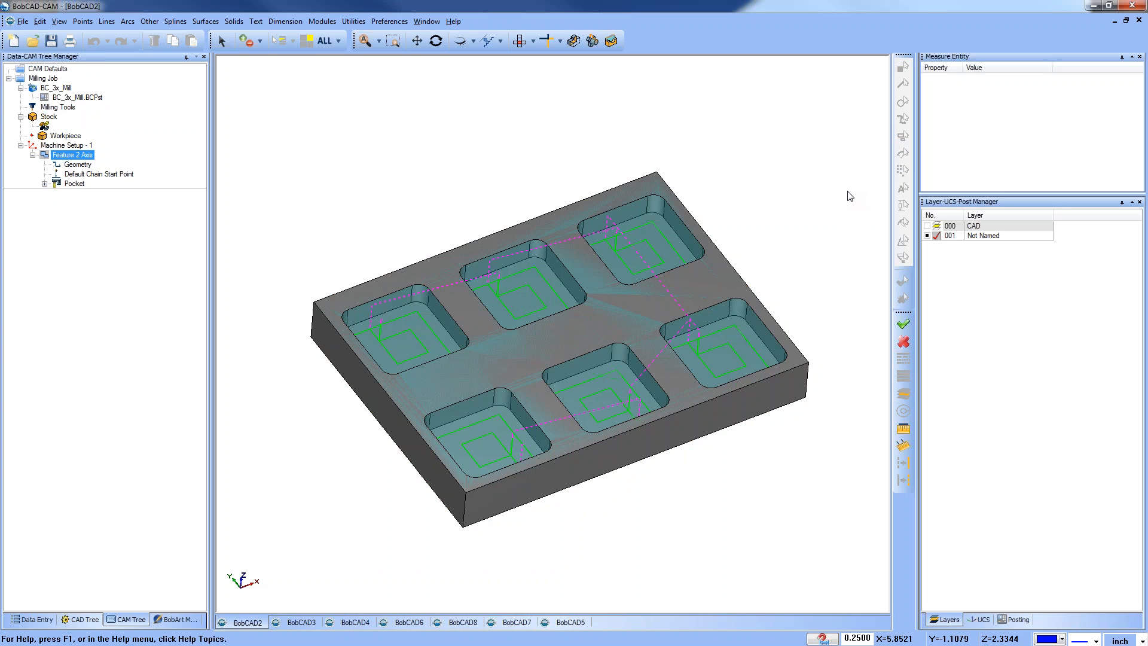
click(1140, 21)
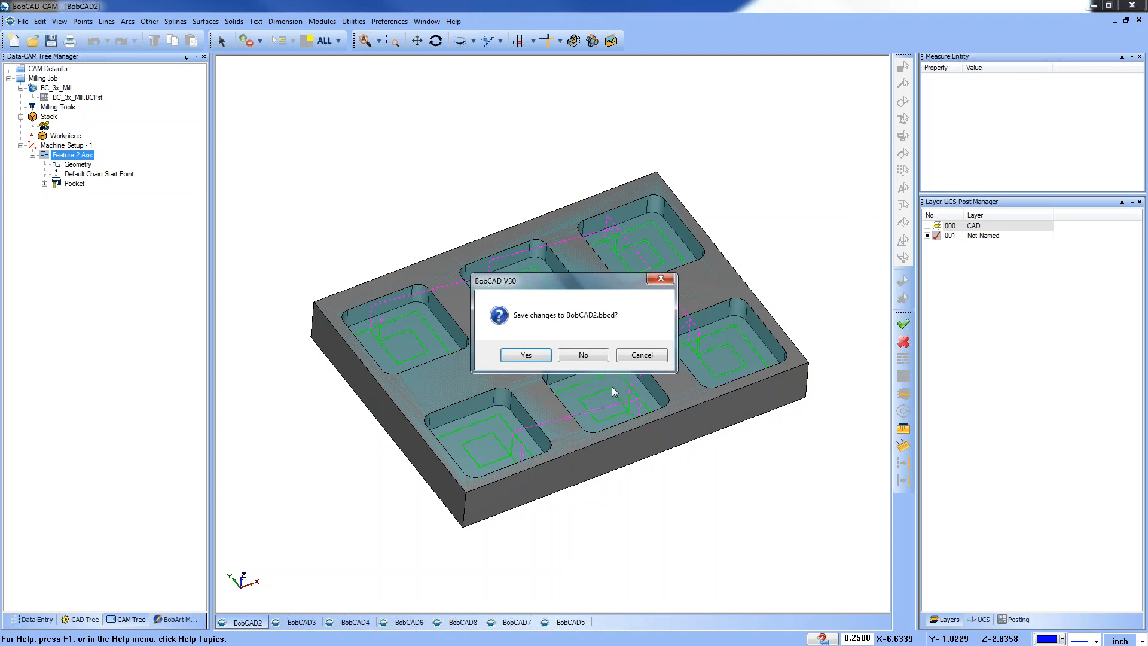
click(584, 359)
Switch to the BobCAD3 document with the island pocket and close it without saving its changes.
click(247, 623)
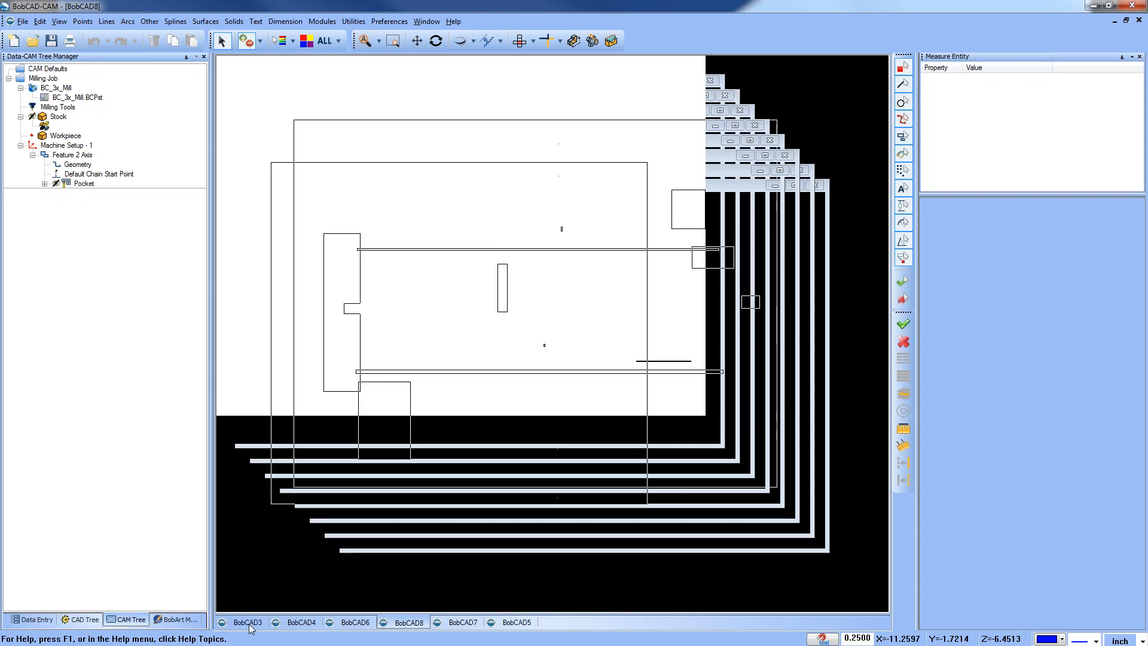
right_click(799, 149)
click(839, 172)
middle_drag(781, 224, 752, 235)
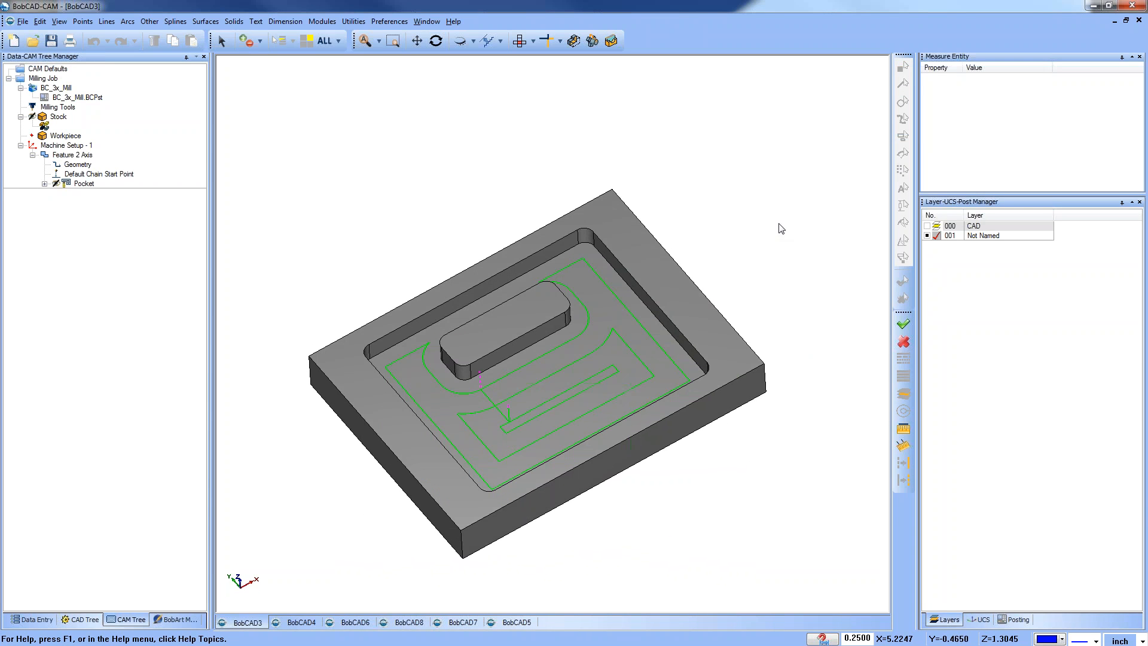
click(1139, 19)
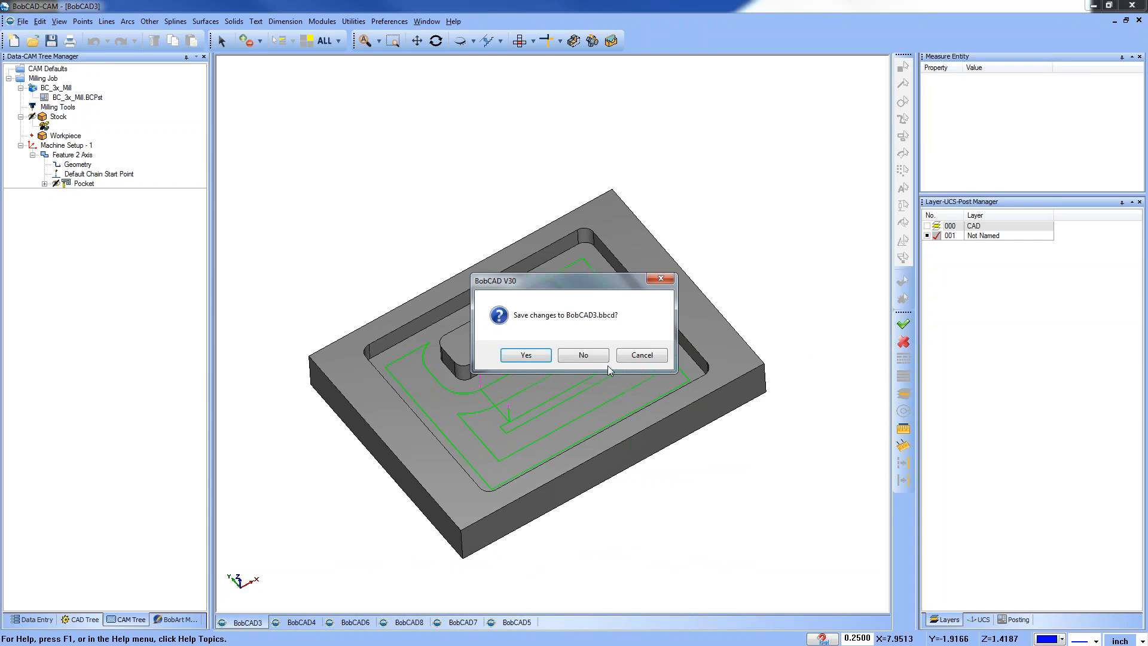
click(584, 355)
Switch to the BobCAD4 document with the four open edge pockets and close it, discarding its changes.
click(248, 622)
middle_drag(535, 493, 531, 511)
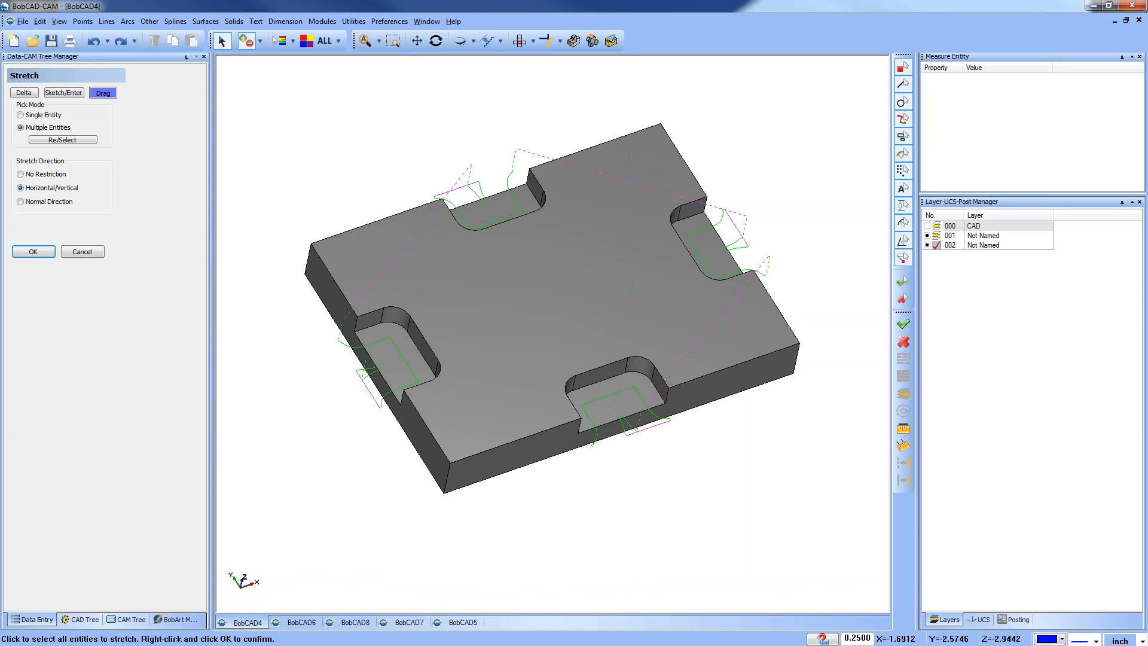
click(1139, 20)
click(582, 353)
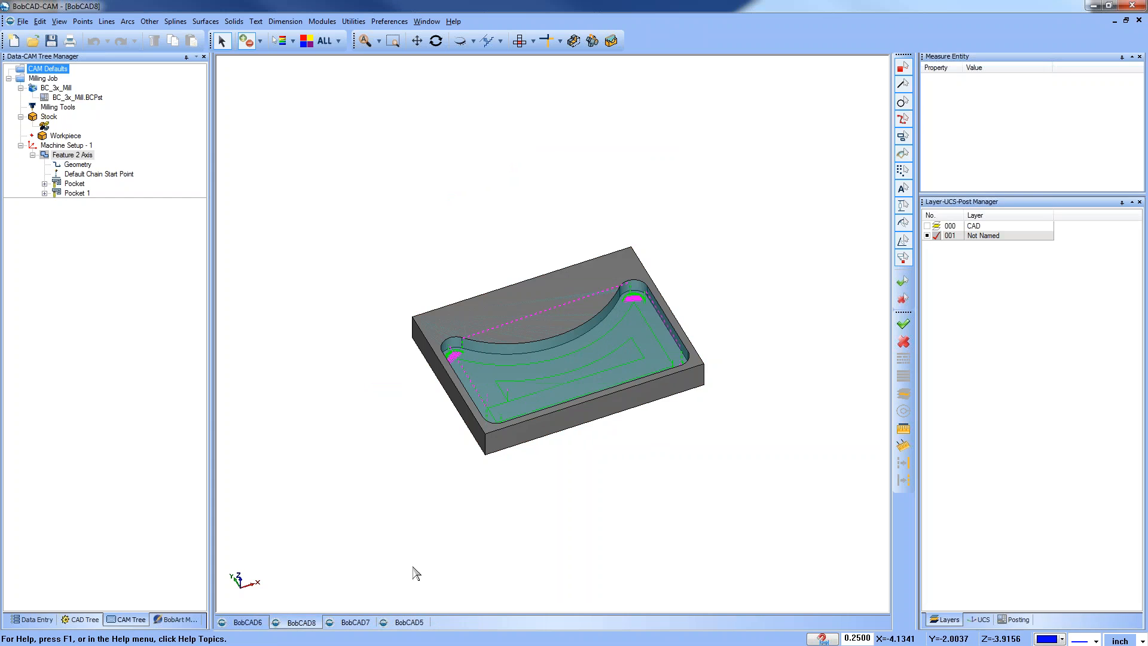
Switch to the BobCAD5 document, show layer 001 with its two-slot part, and close the document without saving.
click(248, 622)
middle_drag(464, 499, 506, 510)
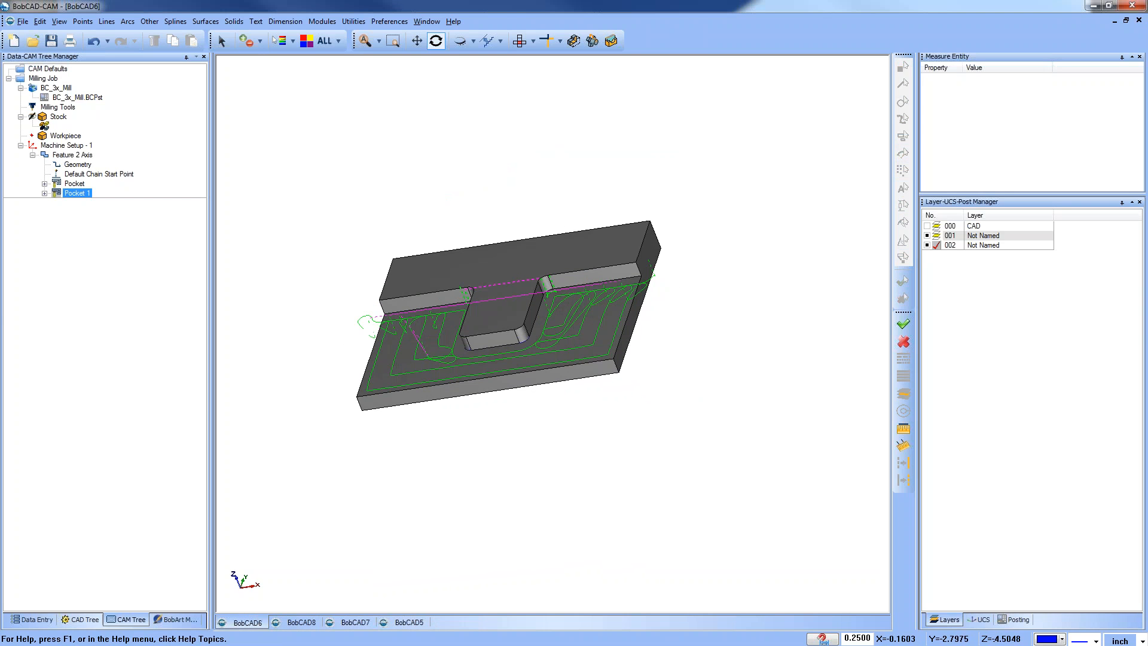
click(357, 629)
click(395, 627)
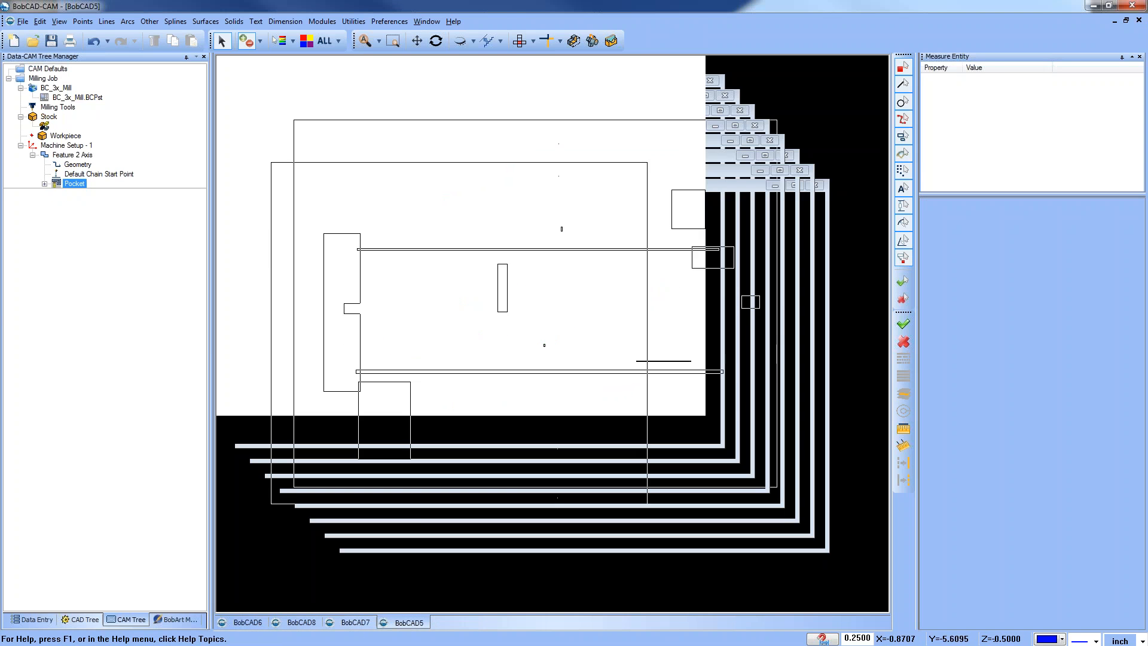
middle_drag(439, 541, 598, 463)
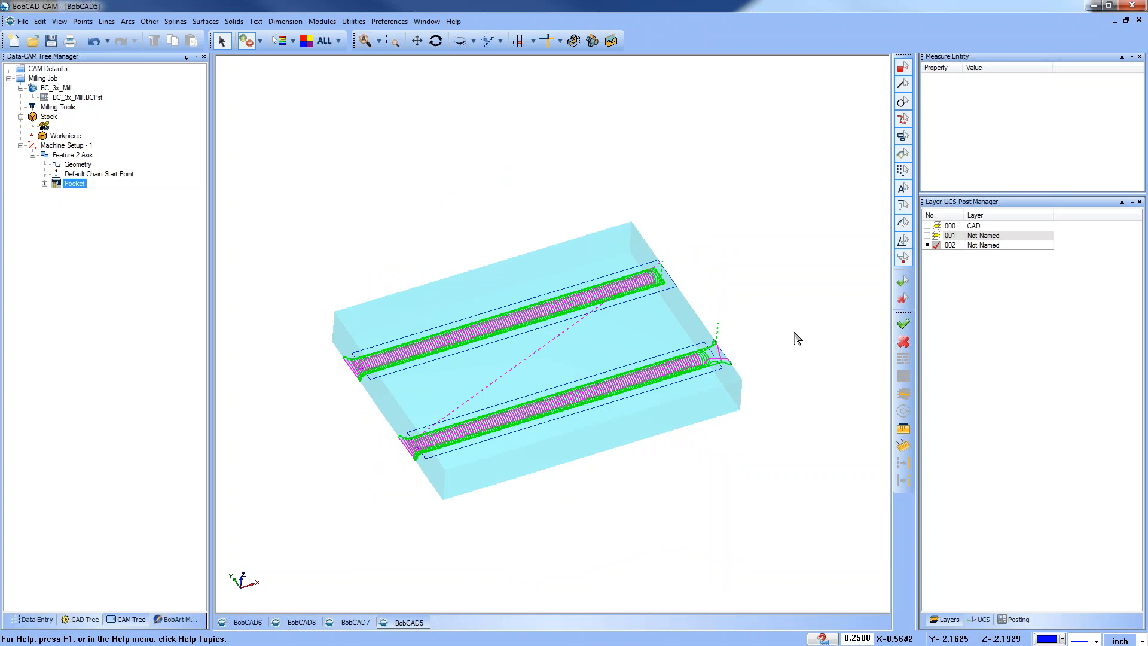
click(927, 235)
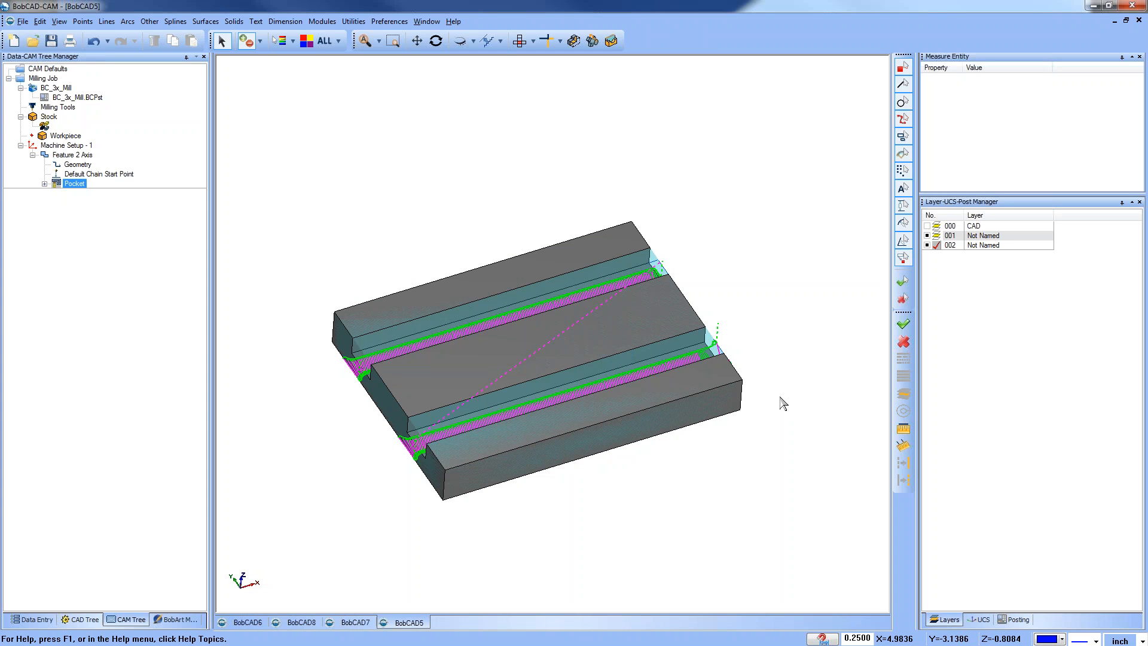
click(1139, 21)
click(583, 356)
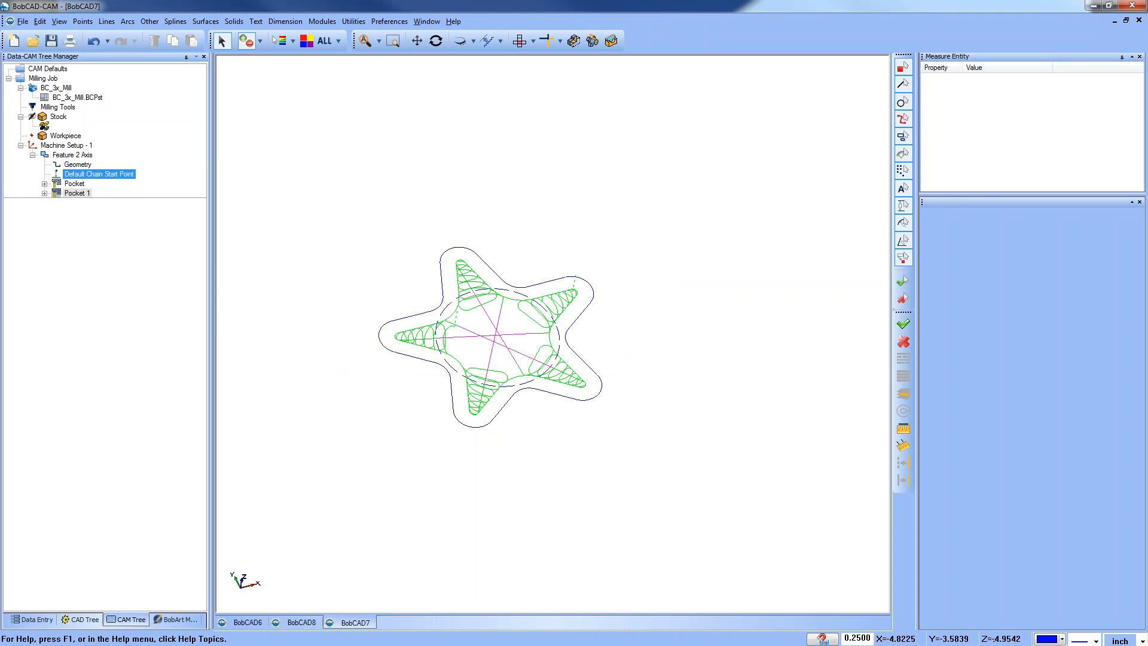
Switch to the BobCAD6 document with the stepped open pocket and close it without saving its changes.
click(248, 623)
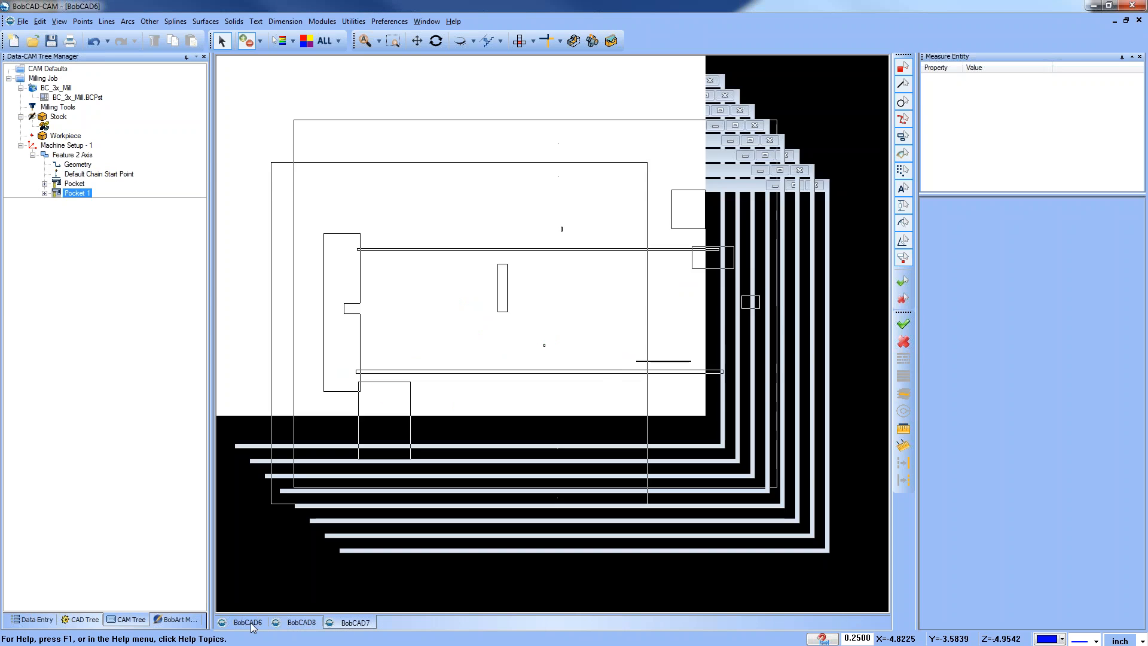
middle_drag(598, 412, 608, 482)
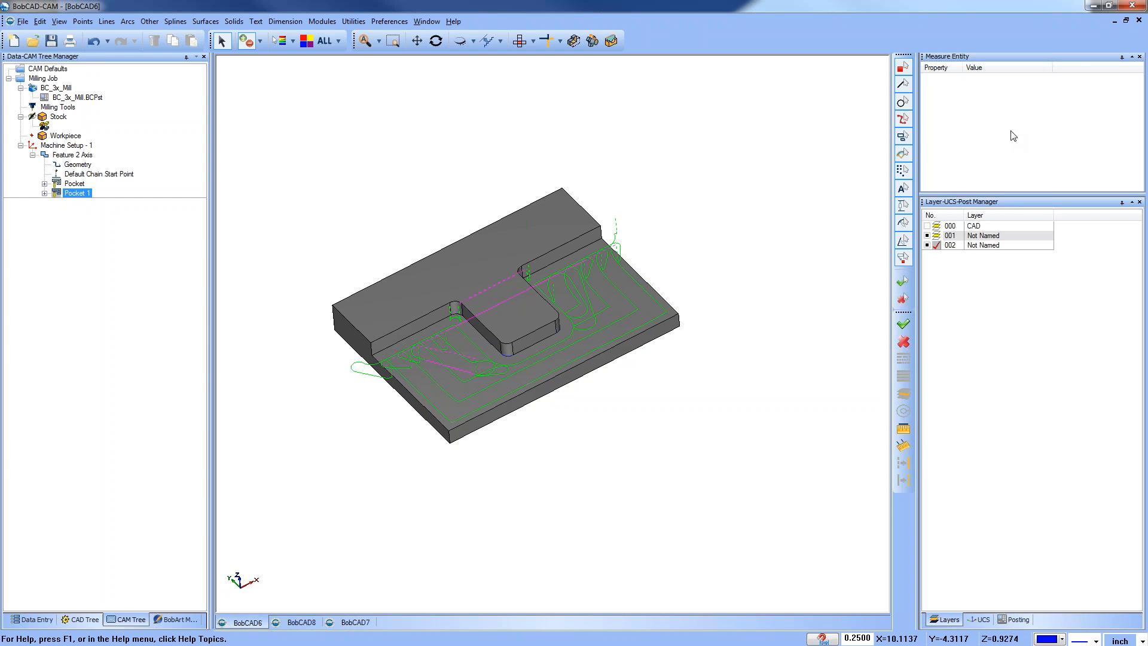
click(1140, 21)
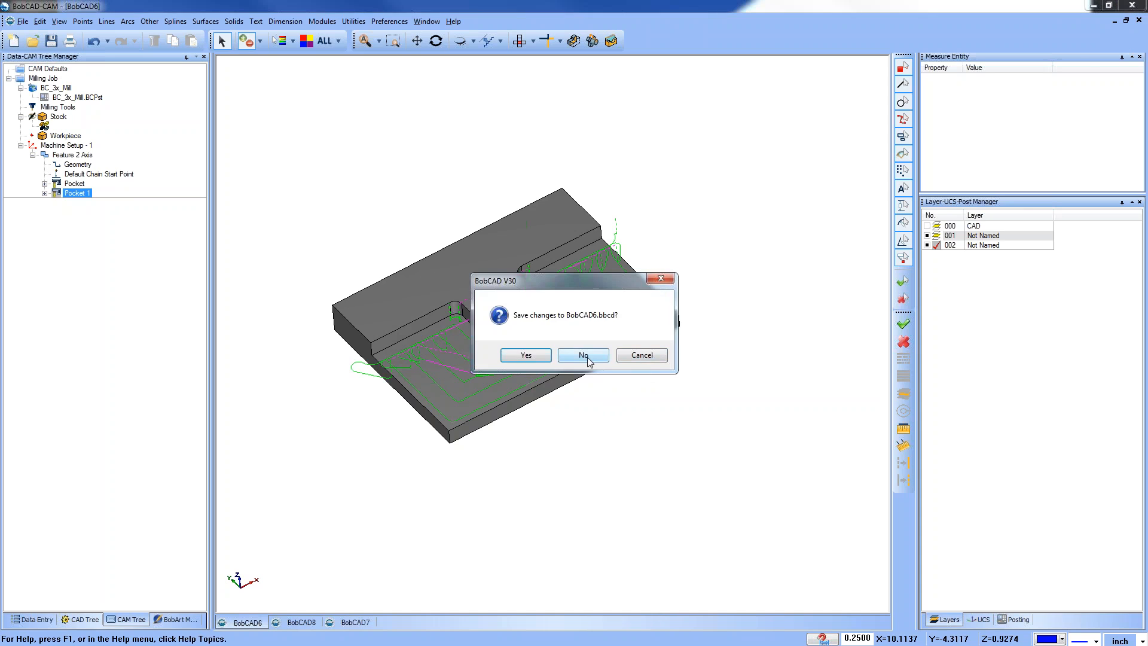
click(585, 358)
Show layer 001 with the star pocket solid in BobCAD7 and close the document, discarding its changes.
click(927, 235)
middle_drag(519, 501, 527, 506)
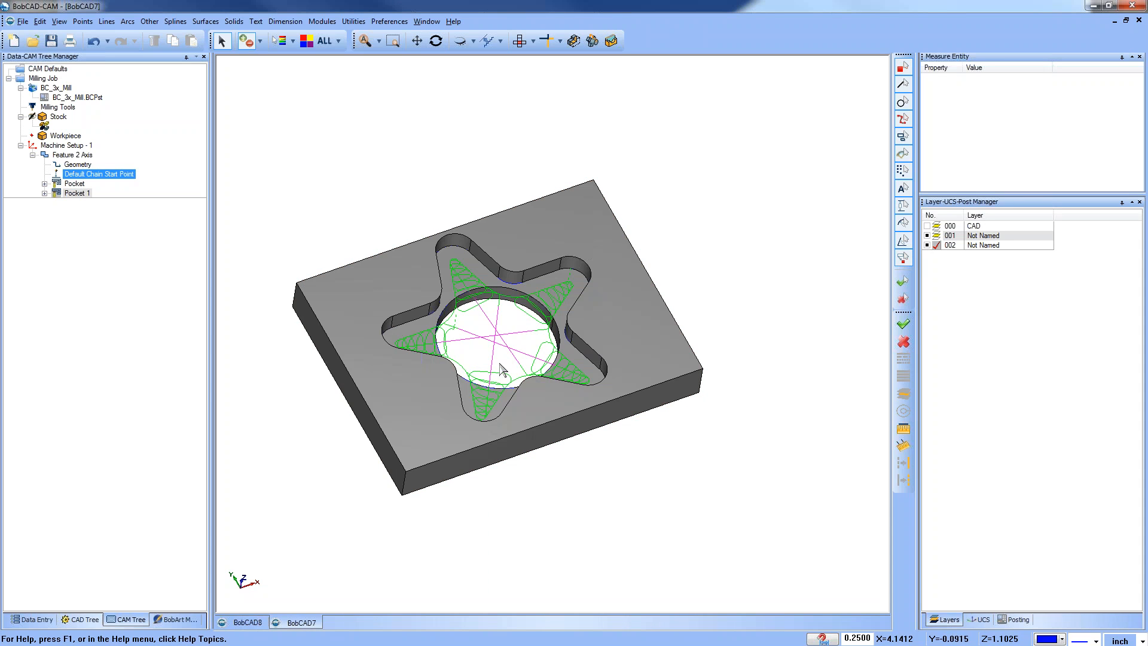
click(1139, 22)
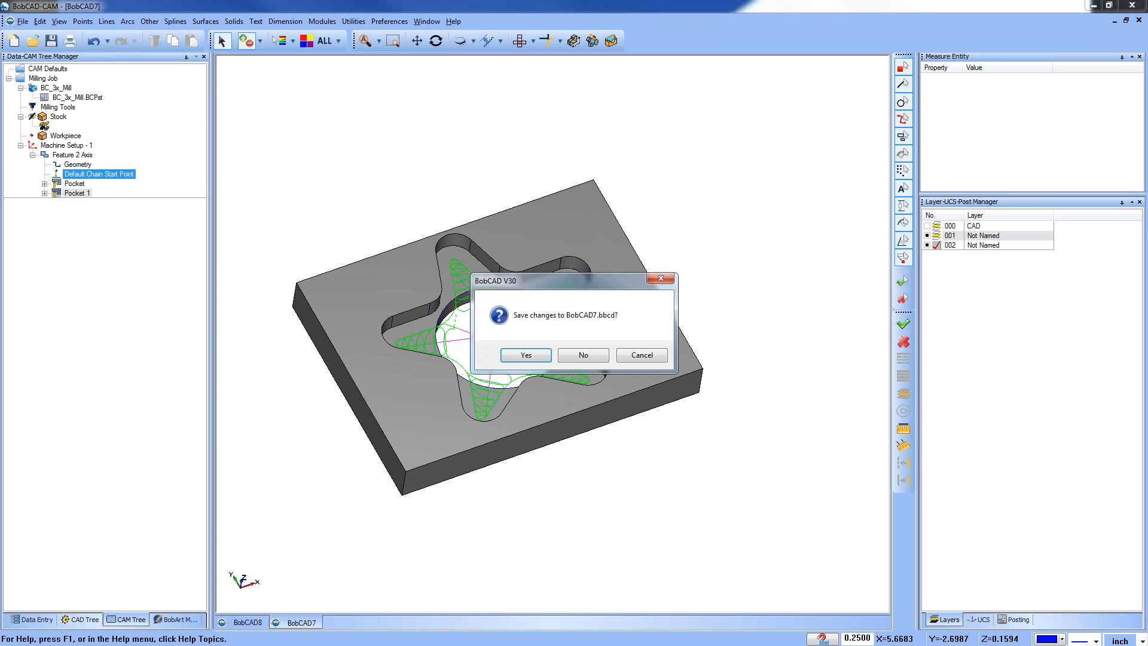
click(574, 352)
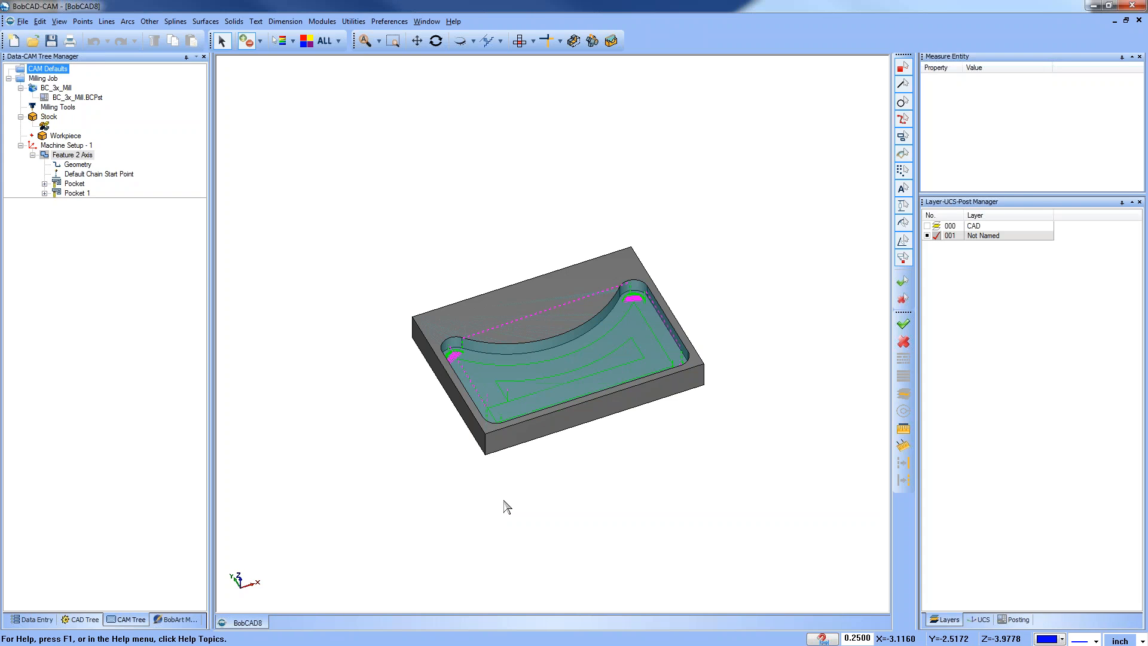
Open BobCAD9.bbcd from the Part Files folder and orient the view onto its four triangular pockets.
click(33, 41)
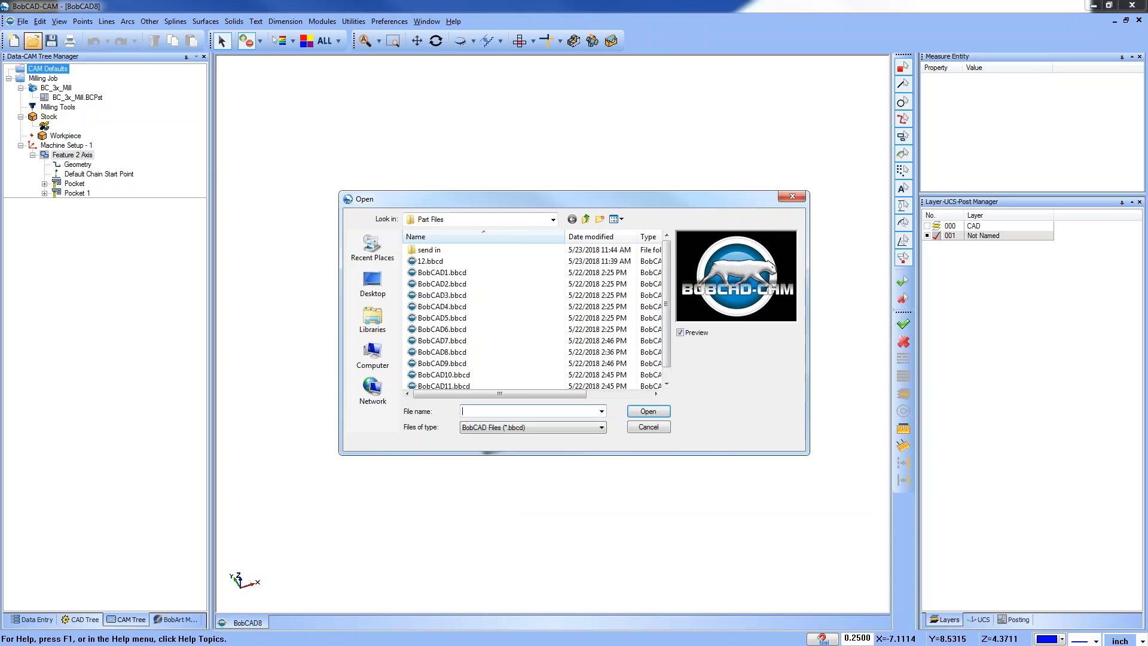
click(574, 363)
click(649, 411)
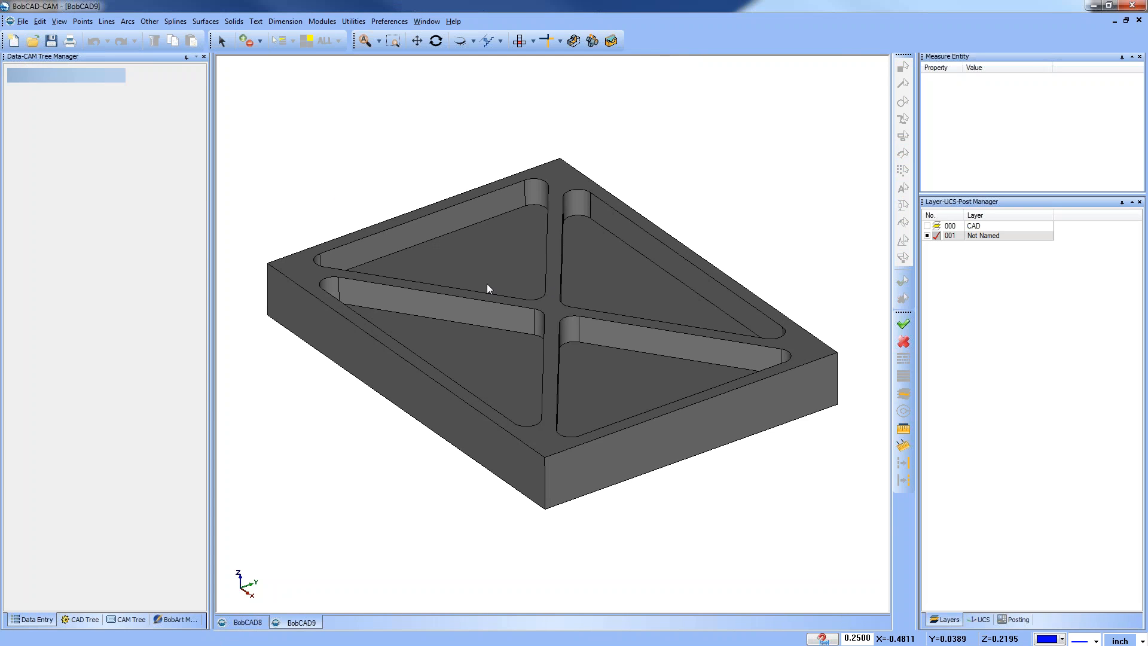
middle_drag(419, 347, 577, 412)
middle_drag(677, 414, 551, 372)
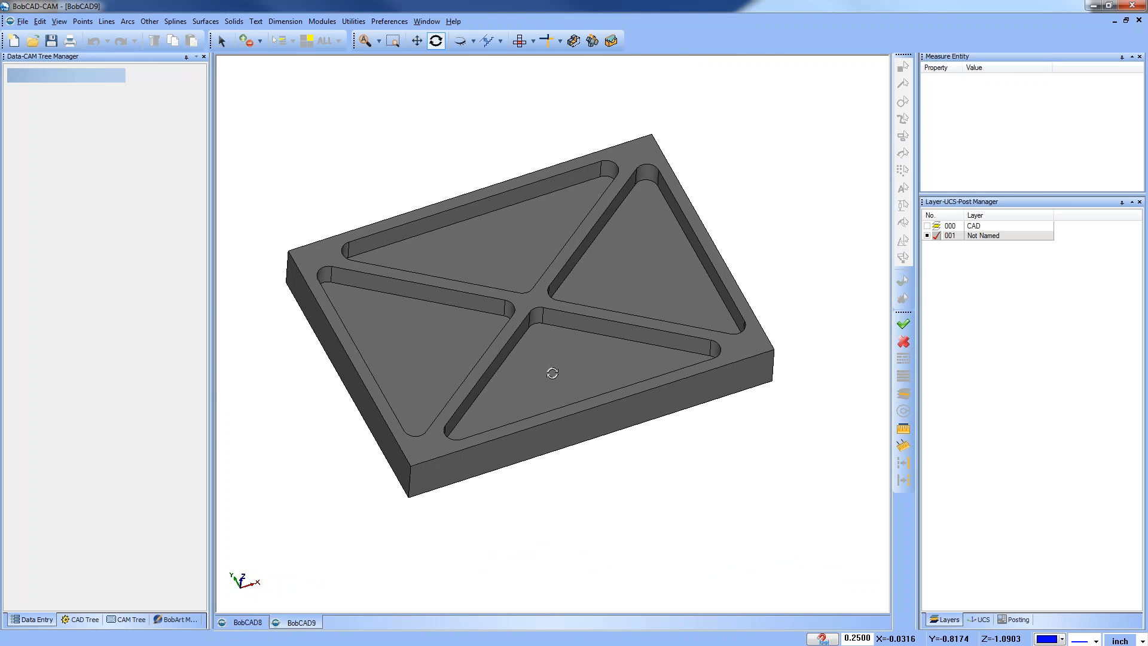
scroll(526, 392, down, 2)
Create a milling job with default rectangular stock for the triangular-pocket part and proceed to its machine setup.
click(122, 622)
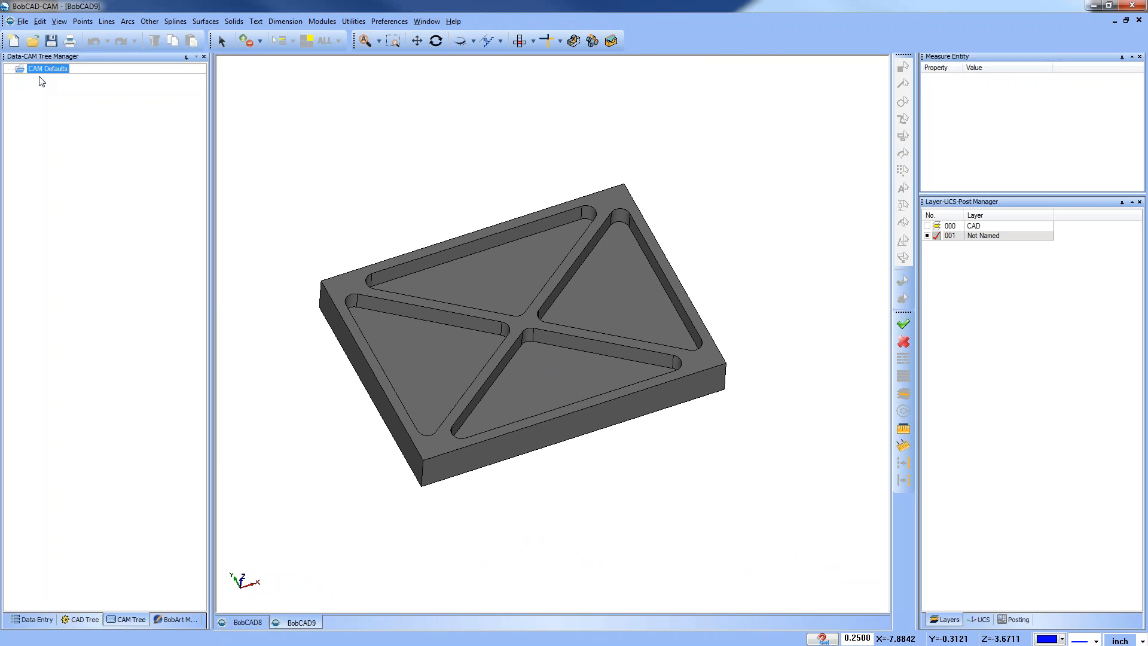
right_click(40, 70)
click(74, 79)
click(54, 249)
click(84, 195)
click(82, 229)
click(54, 330)
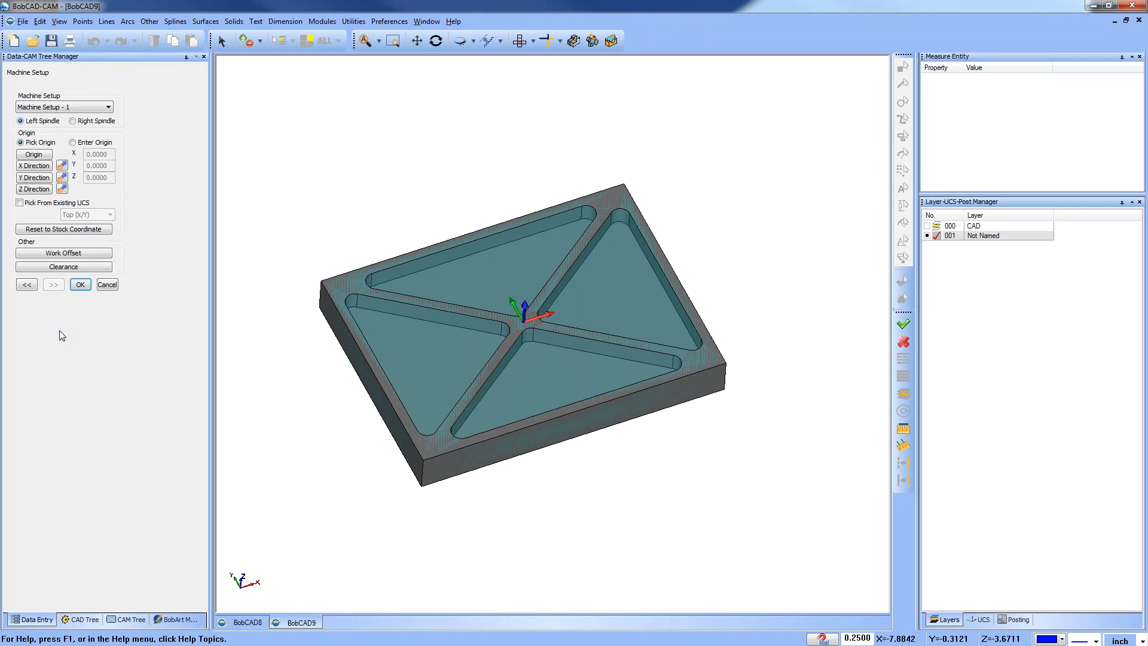
Place the Machine Setup - 1 origin on the part's top corner at X -4, Y 3, Z 0 and finish the job setup.
click(34, 154)
click(323, 288)
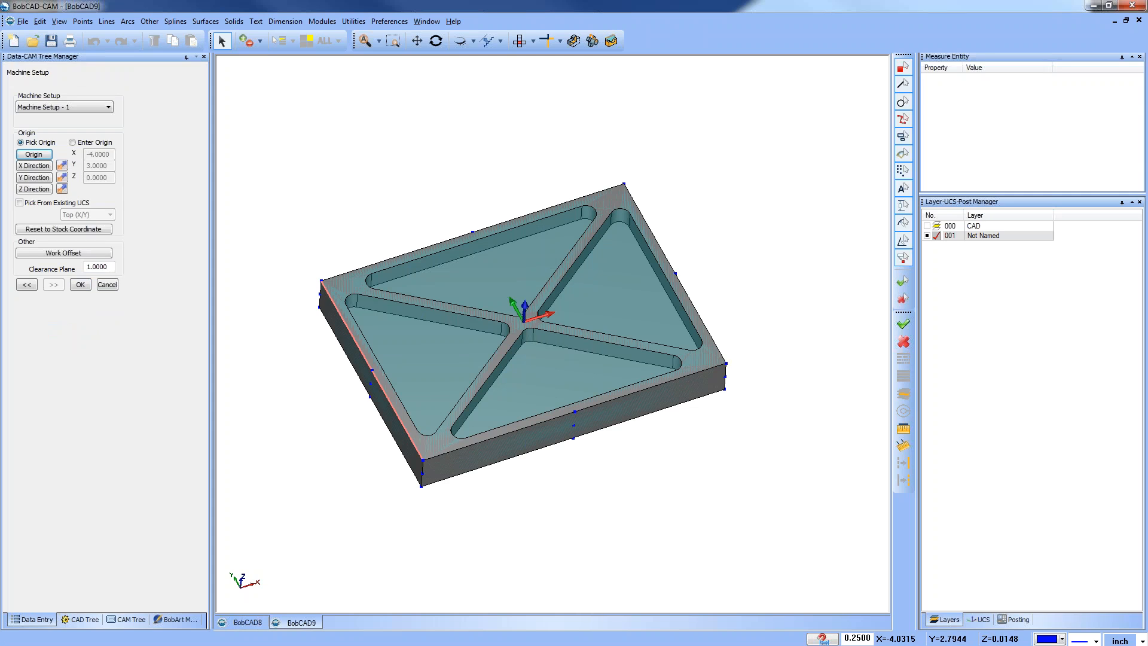
click(80, 284)
Paste the copied 2 Axis feature into Machine Setup - 1 and assign the four triangular pocket floor faces as its geometry.
right_click(68, 146)
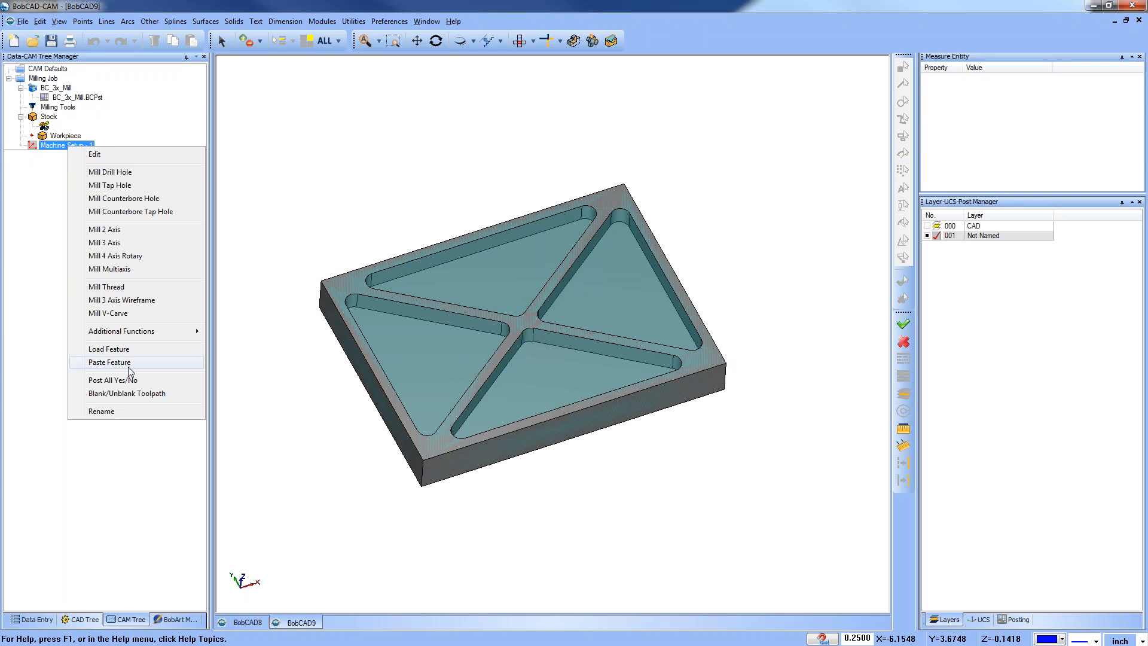
click(129, 363)
click(607, 355)
right_click(84, 166)
click(107, 172)
click(416, 340)
click(508, 281)
click(592, 280)
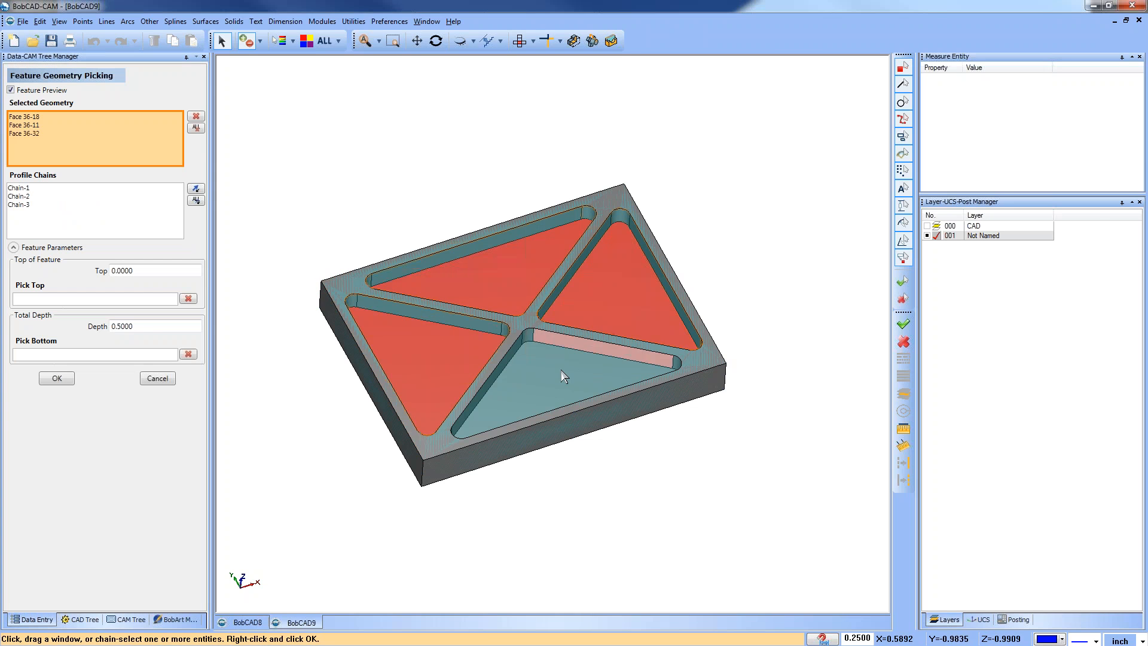
click(561, 369)
click(56, 378)
Compute the toolpaths of the Pocket operation and the Pocket 1 operation for the four triangular pockets.
right_click(76, 184)
click(111, 195)
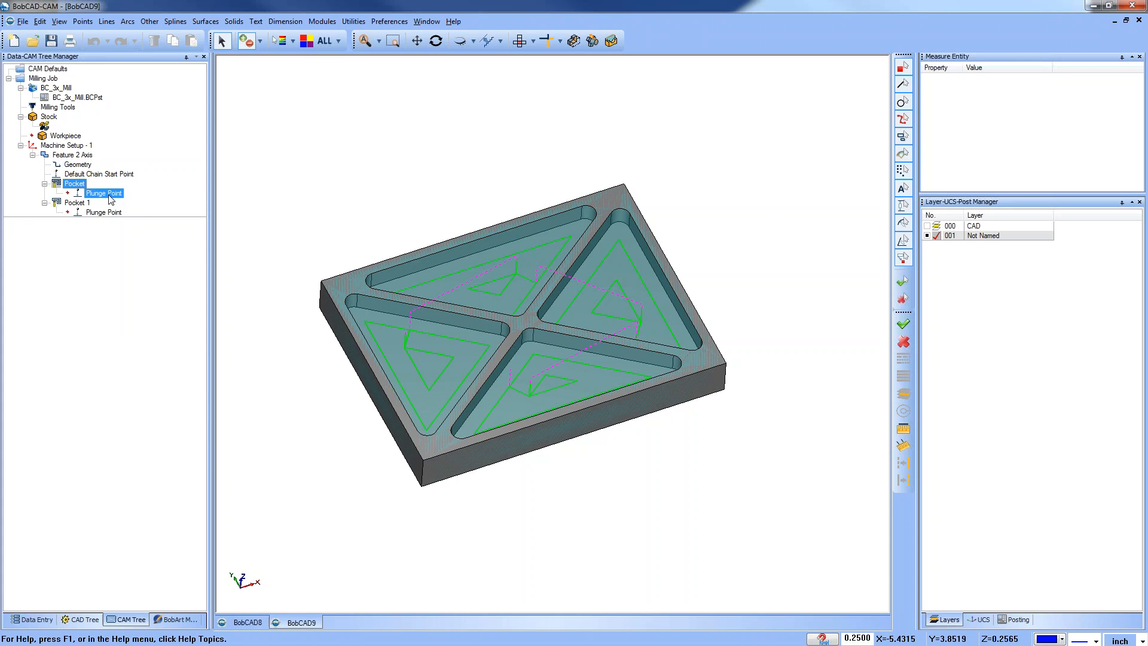
right_click(78, 203)
click(105, 208)
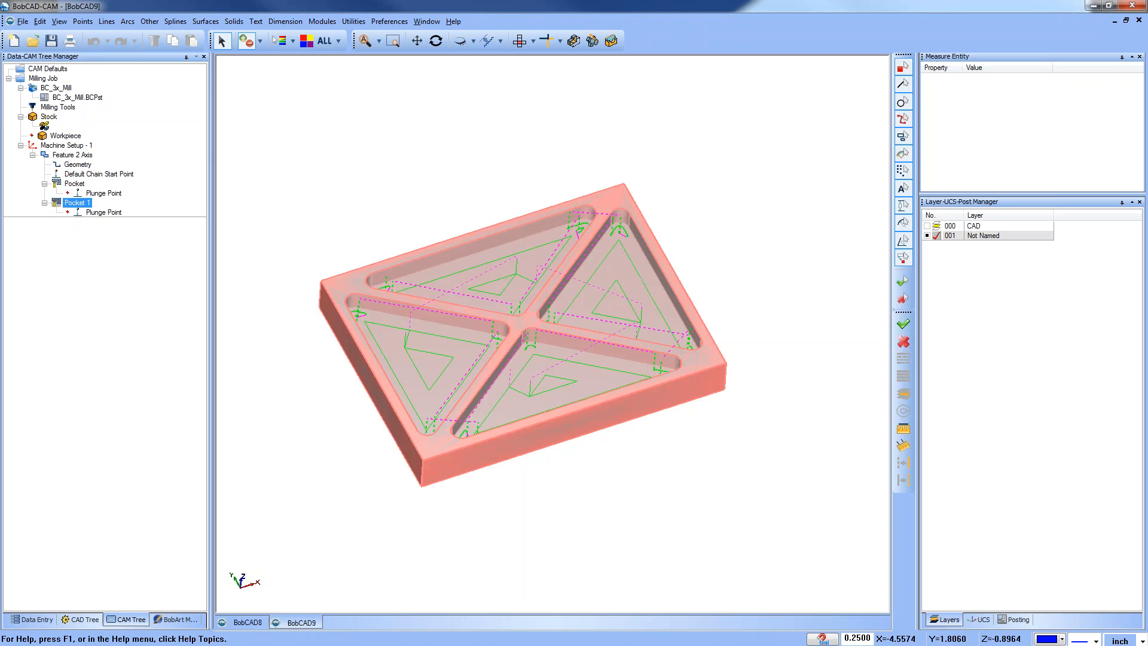
Hide the stock and inspect the roughing and corner rest-roughing toolpaths in the triangular pockets up close.
click(76, 185)
middle_drag(502, 368, 521, 400)
scroll(658, 251, up, 4)
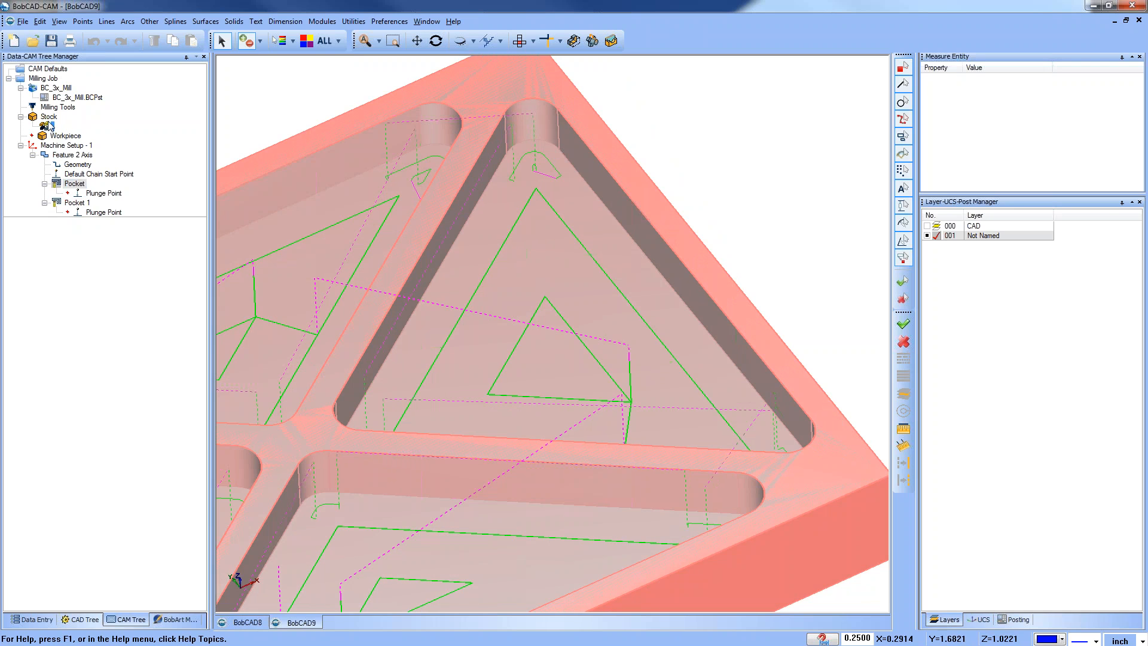
right_click(49, 116)
click(89, 175)
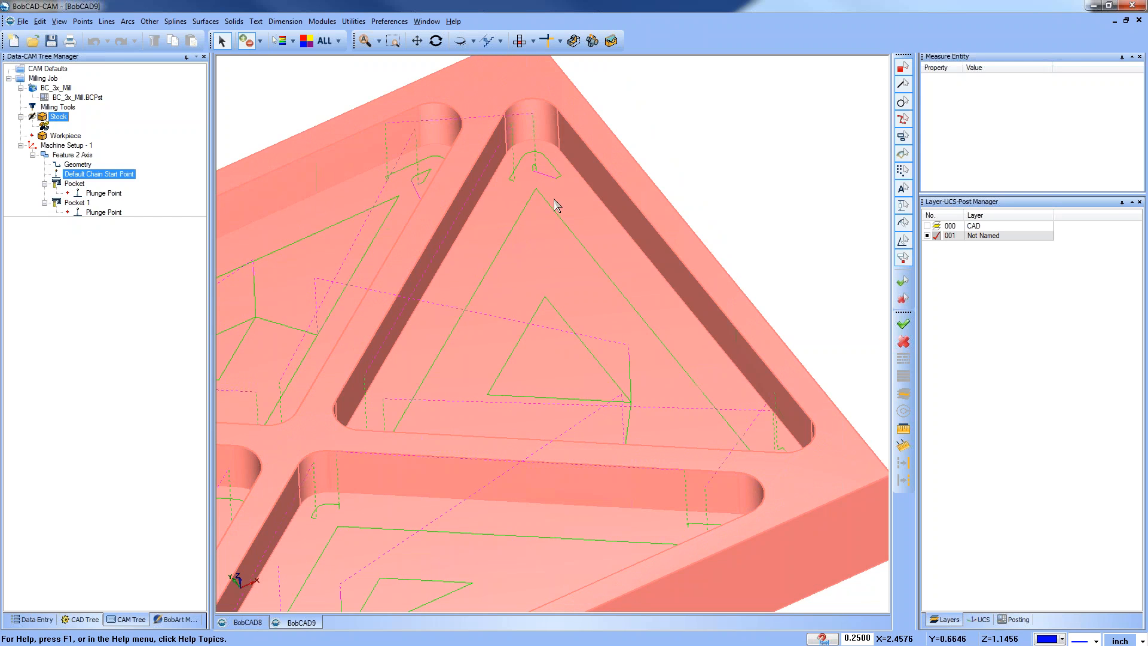
scroll(731, 153, down, 2)
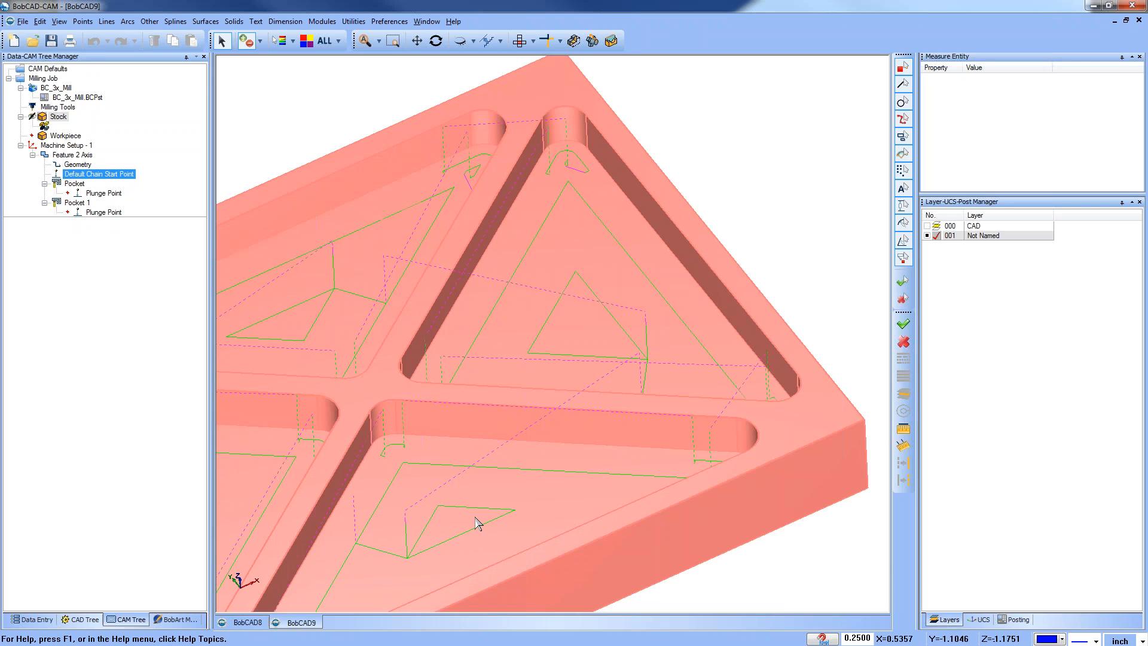
Open BobCAD10.bbcd and orient the view onto its pocket with the raised island along one wall.
click(33, 40)
click(455, 374)
click(648, 411)
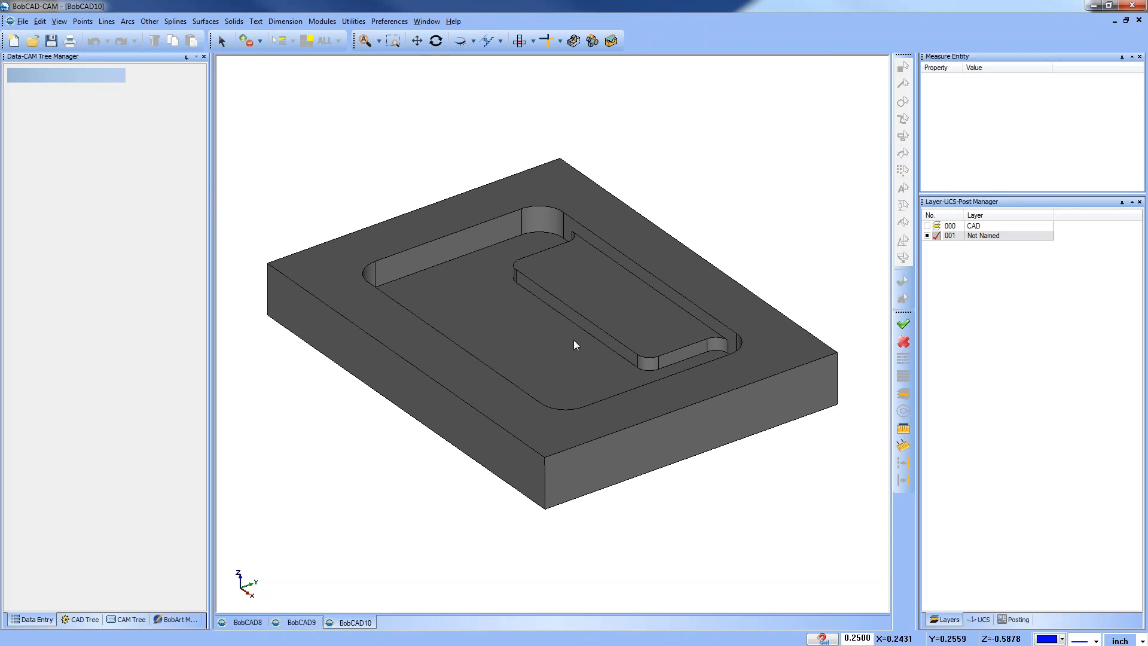
scroll(567, 353, down, 2)
middle_drag(520, 413, 595, 448)
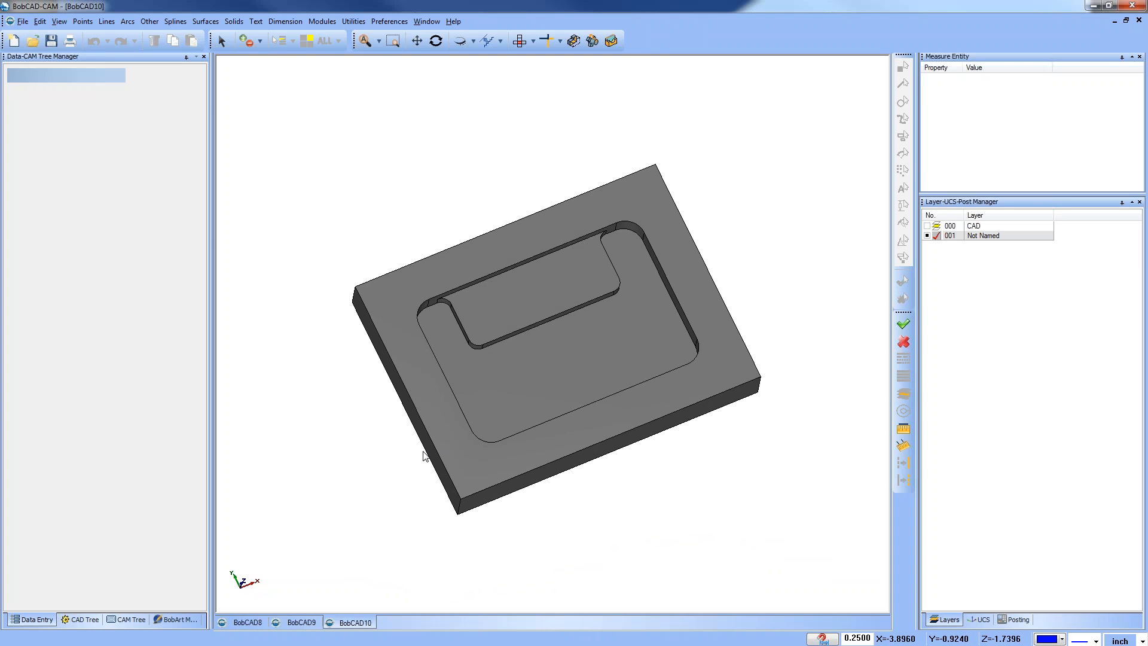
Create a new milling job in BobCAD10 with rectangular stock for the part.
click(123, 622)
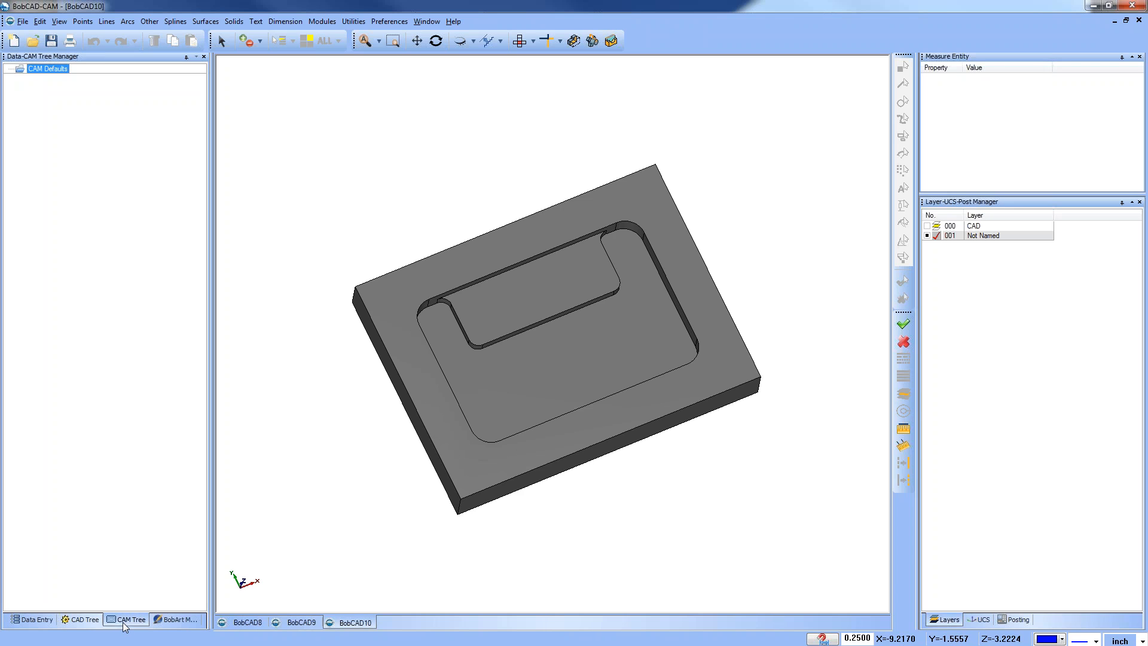
right_click(56, 72)
click(69, 79)
click(81, 245)
click(80, 194)
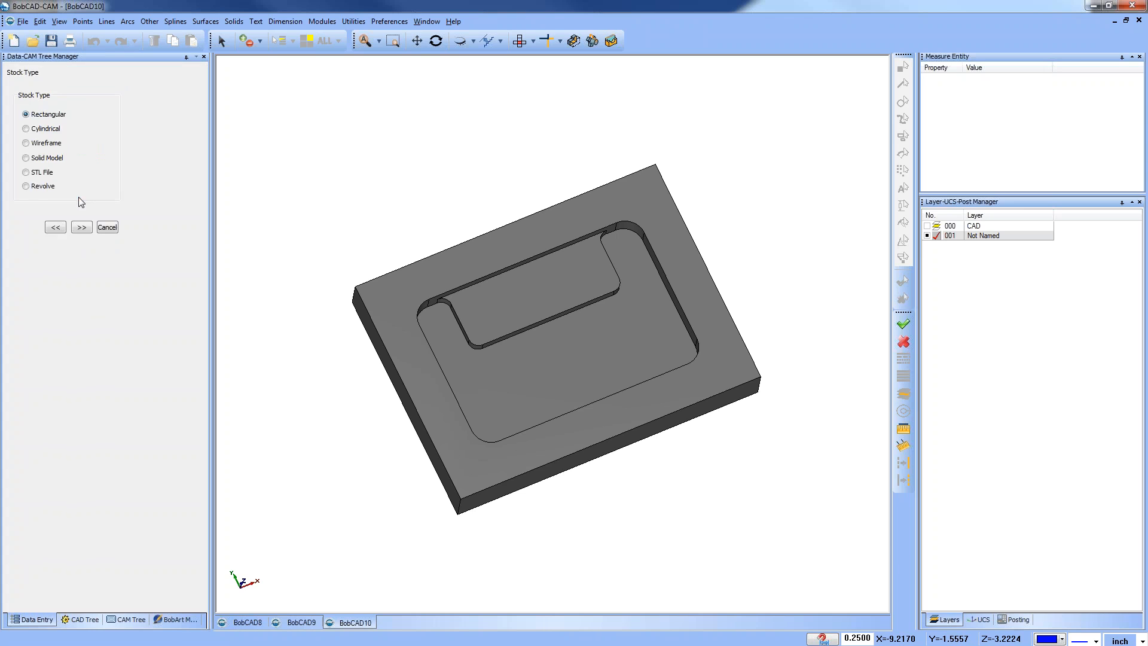
click(81, 227)
click(54, 330)
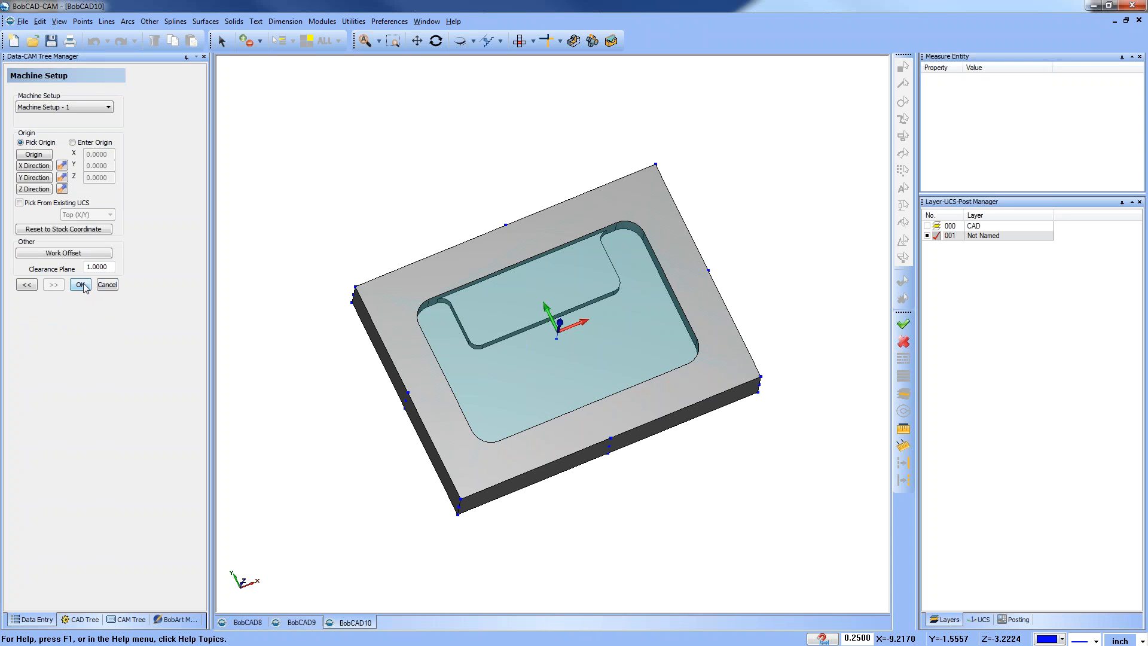
Place the origin of Machine Setup - 1 on the stock's top corner at X -4, Y 3, Z 0.
middle_drag(571, 498, 600, 444)
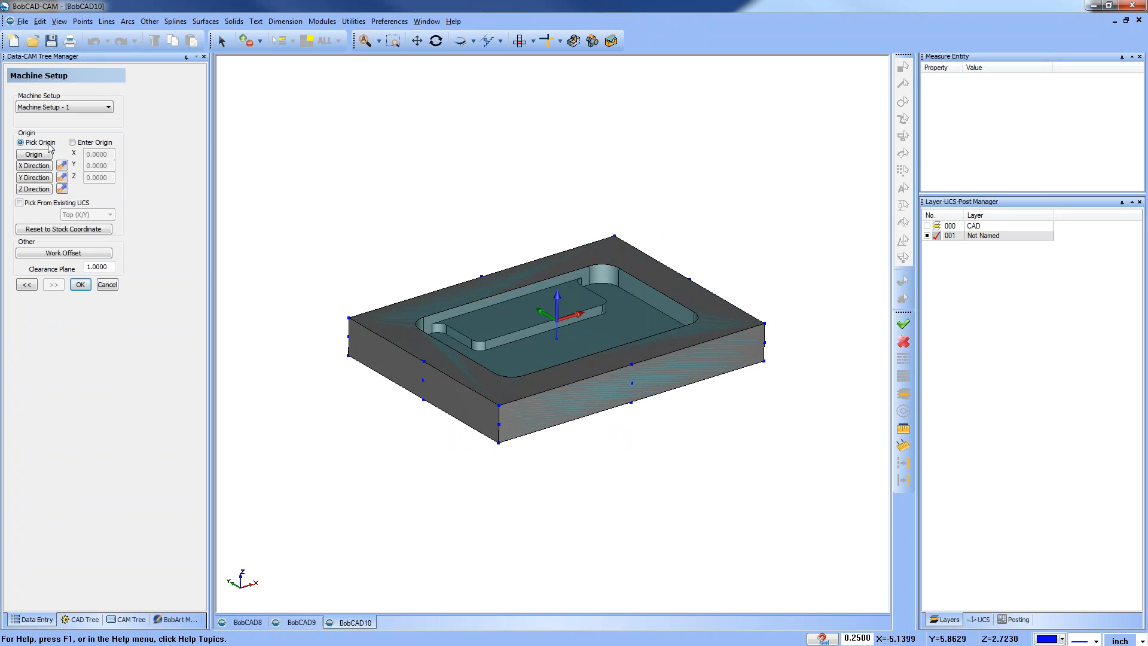
click(33, 155)
click(349, 318)
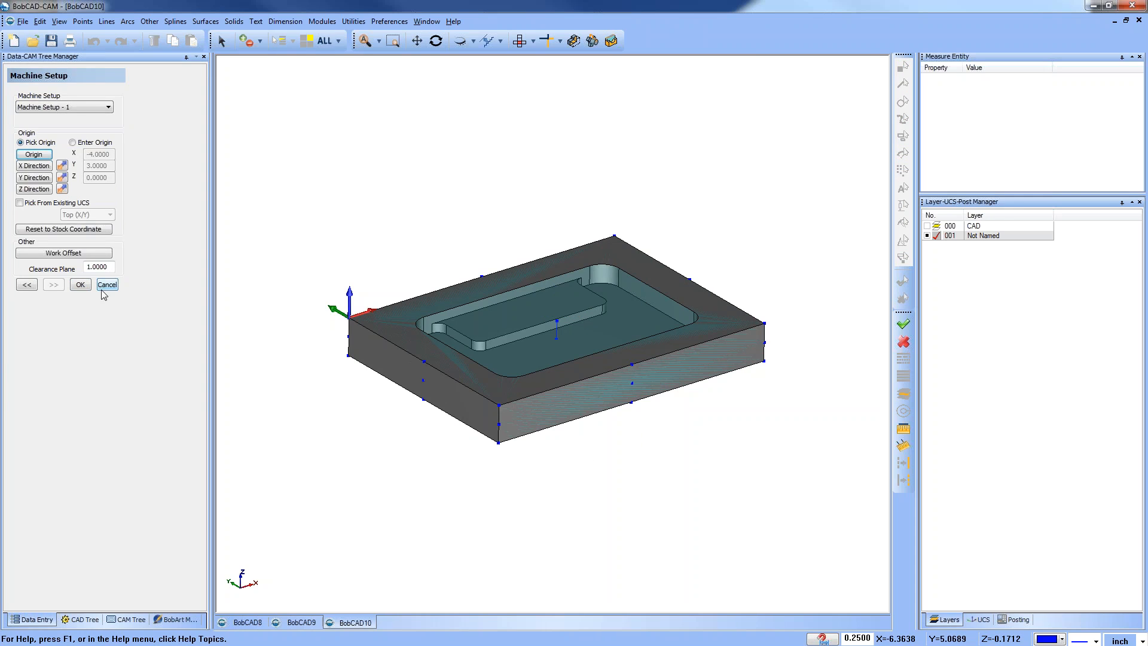
click(81, 286)
Paste the copied 2 Axis feature into Machine Setup - 1 with its Top of Feature and Depth values, and open its geometry selection.
click(66, 147)
right_click(67, 151)
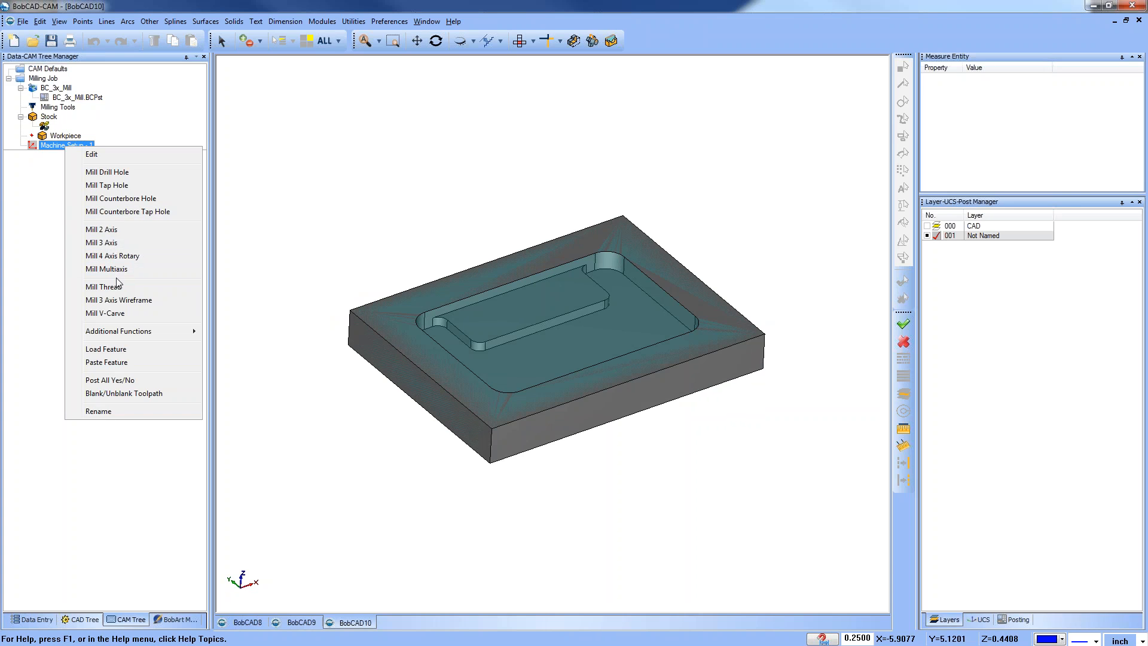
click(123, 362)
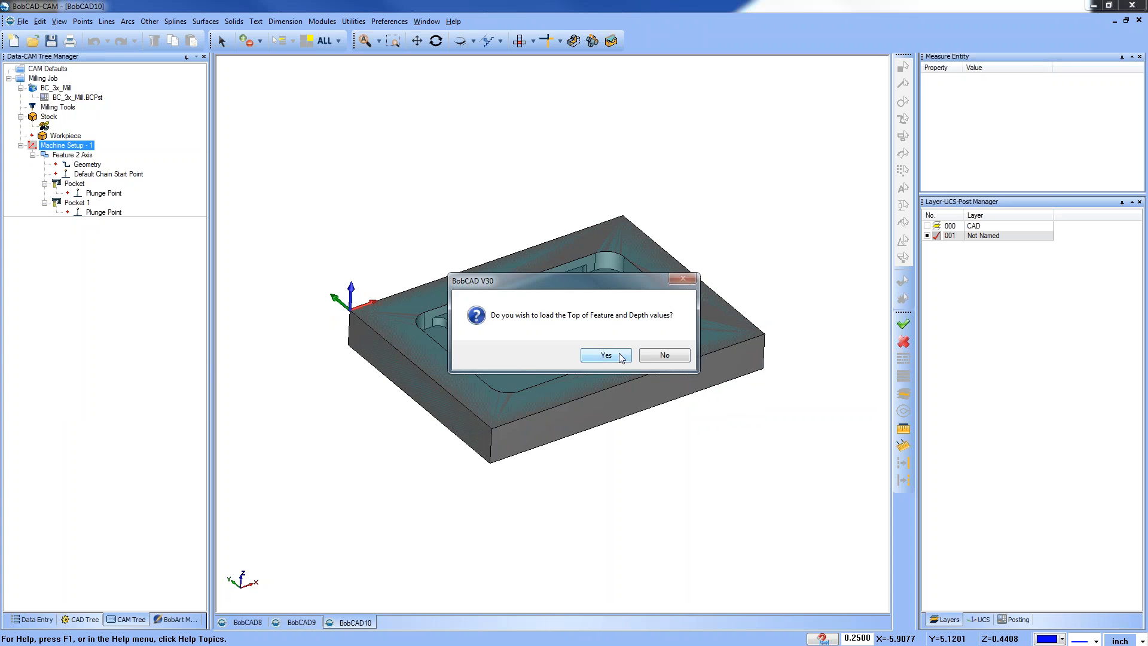
click(621, 357)
click(94, 175)
right_click(90, 166)
click(119, 175)
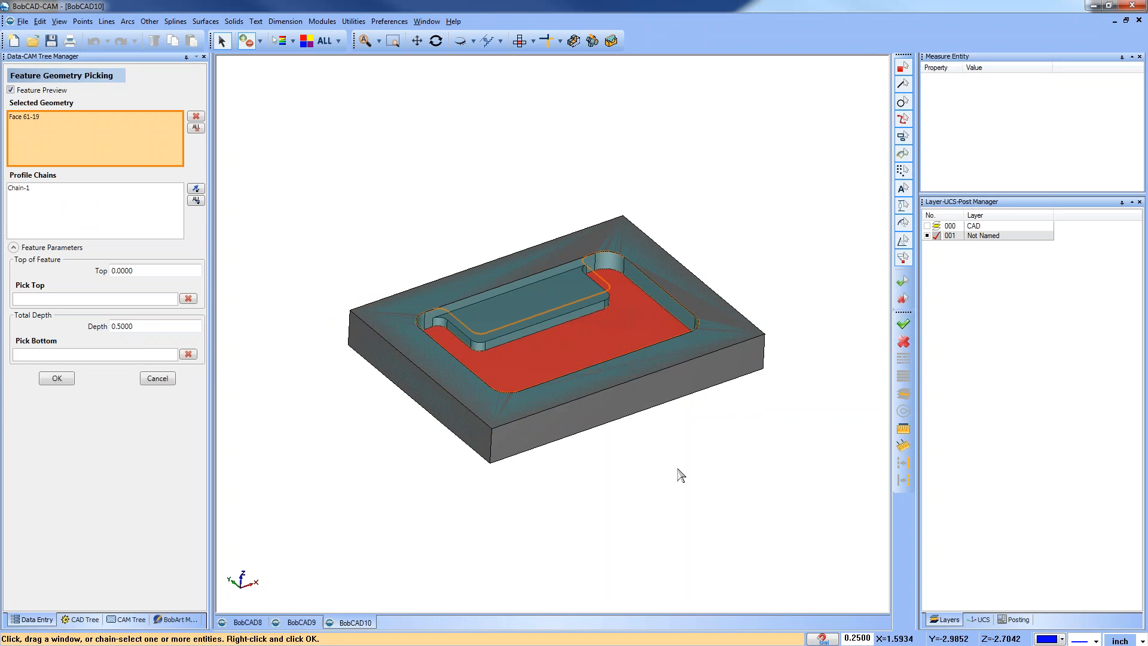
Try the raised island's top face as the feature geometry, and clear the selected geometry.
mouse_move(680, 476)
middle_down()
mouse_move(652, 523)
mouse_move(660, 476)
middle_up()
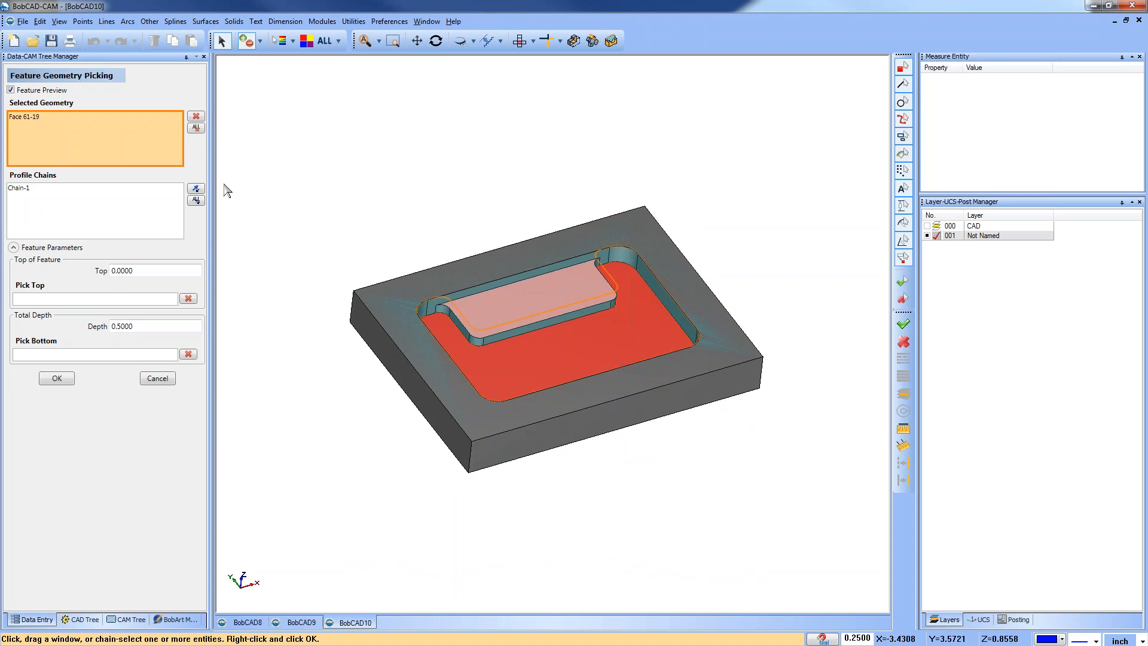
click(526, 300)
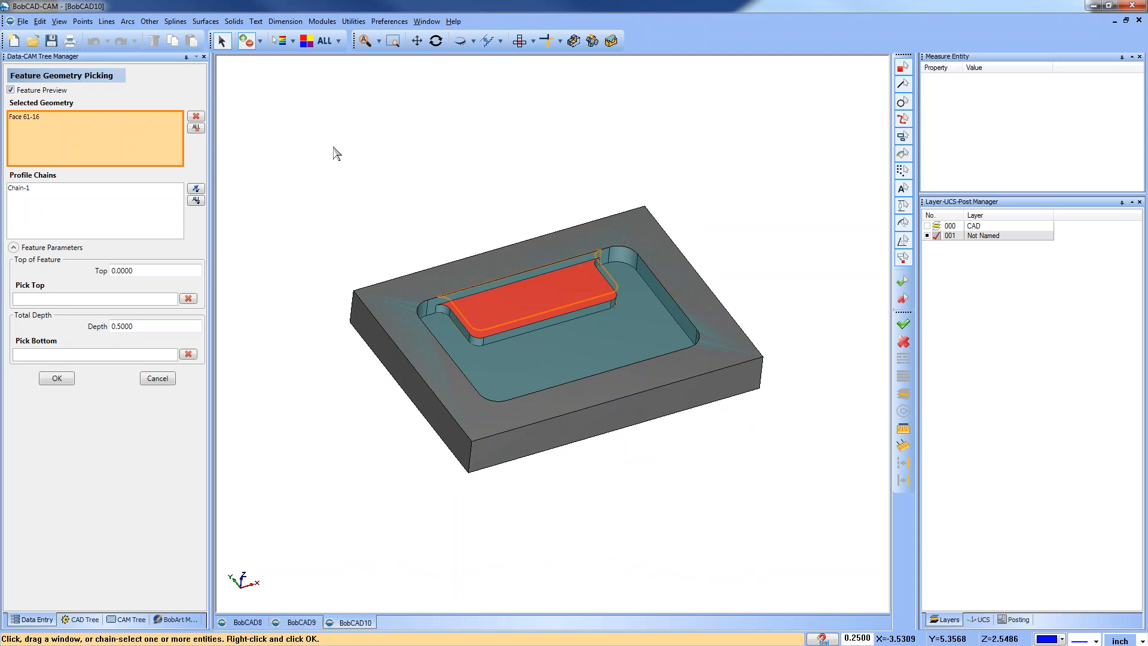
scroll(680, 282, up, 2)
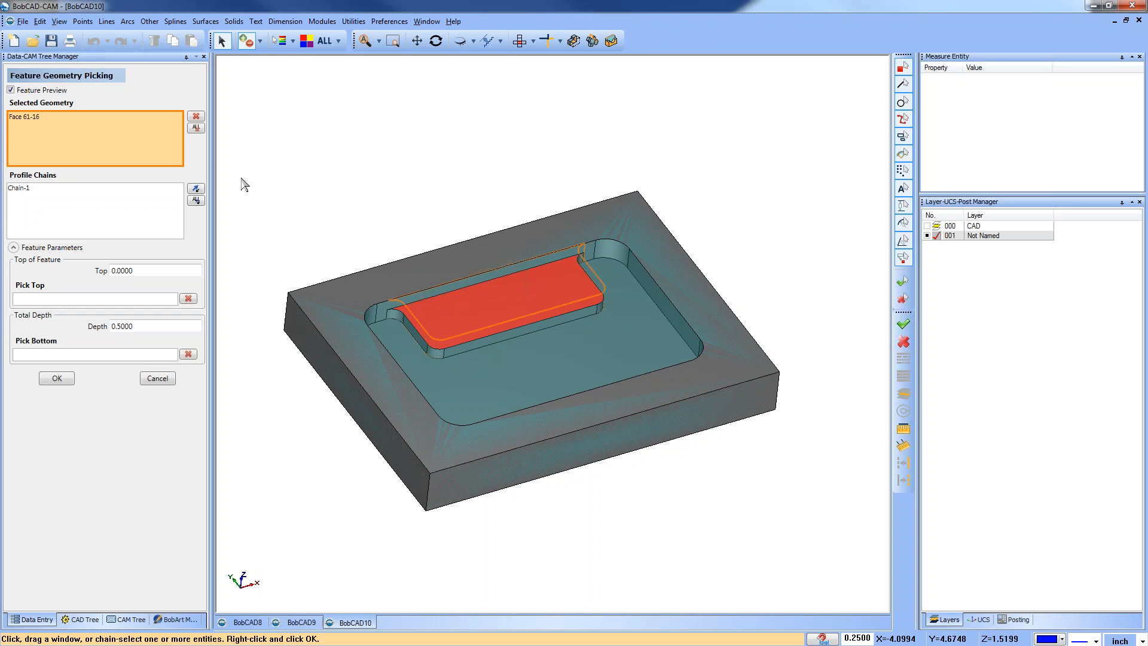
click(195, 128)
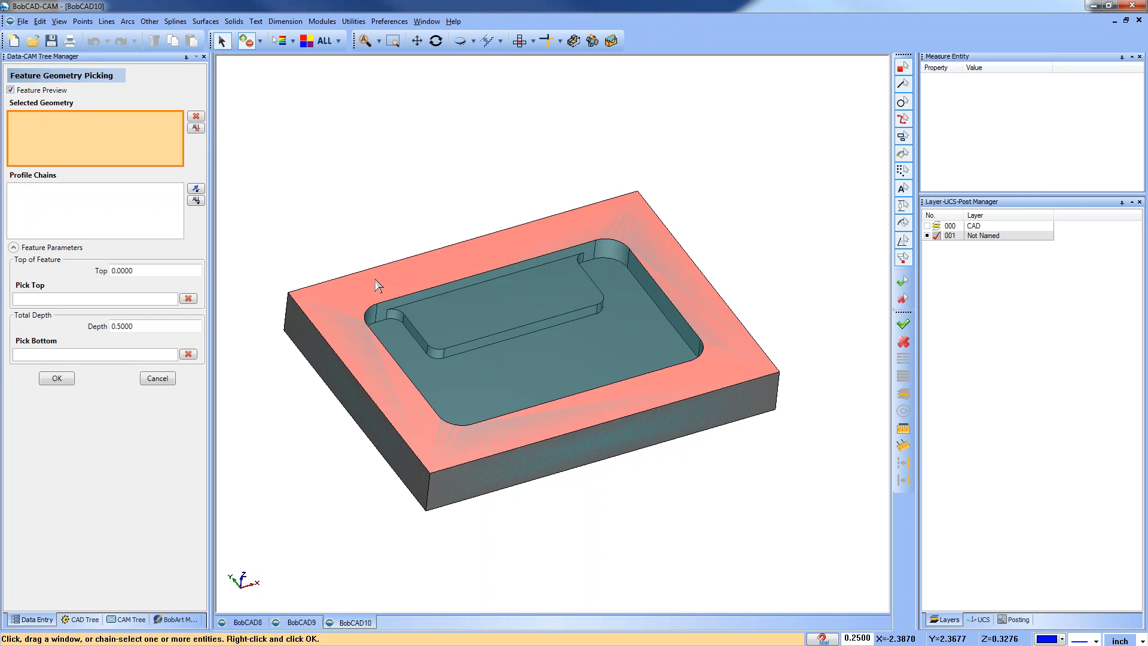
Assign the pocket's top edge loop as the feature geometry and pick a point on the island's top face as the feature bottom.
click(404, 296)
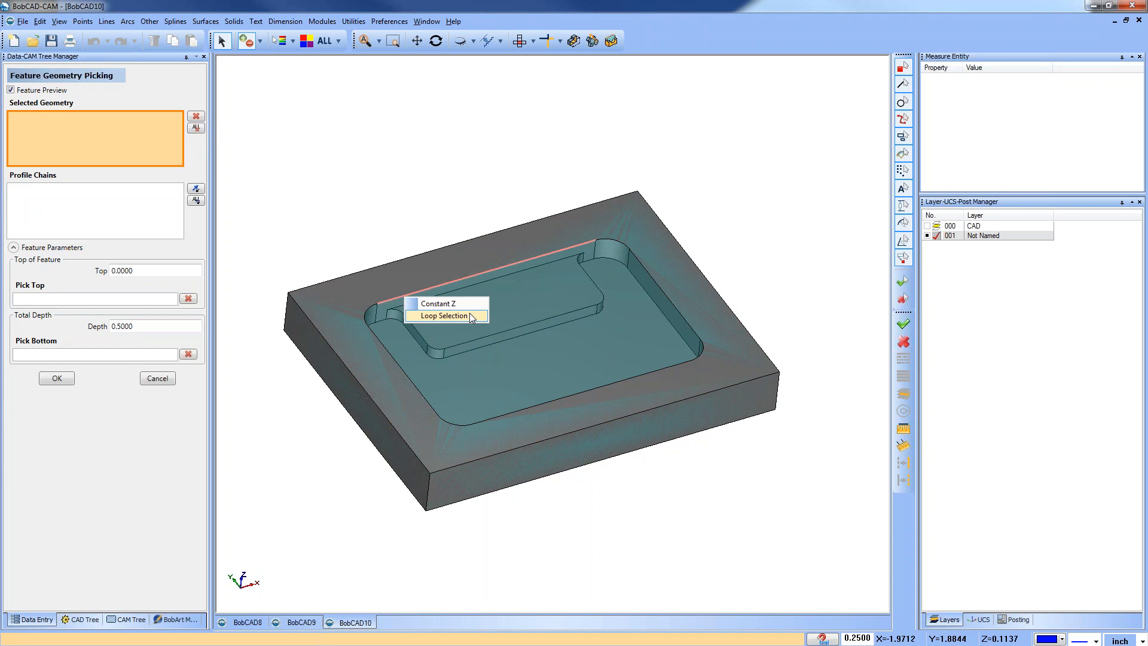
click(455, 315)
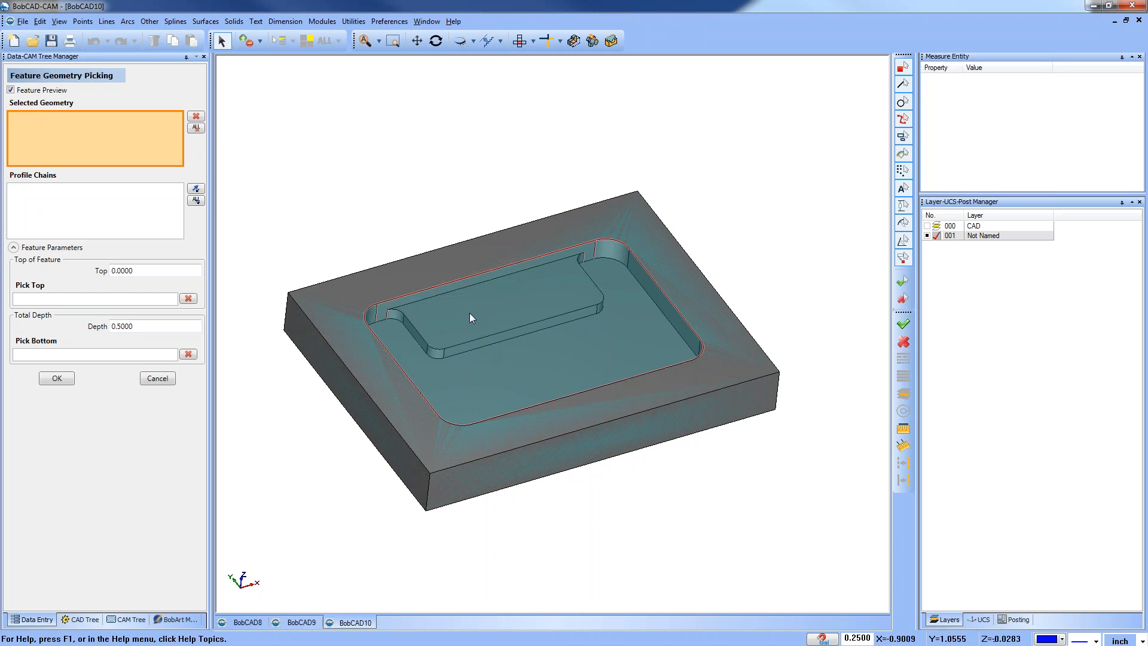
click(616, 247)
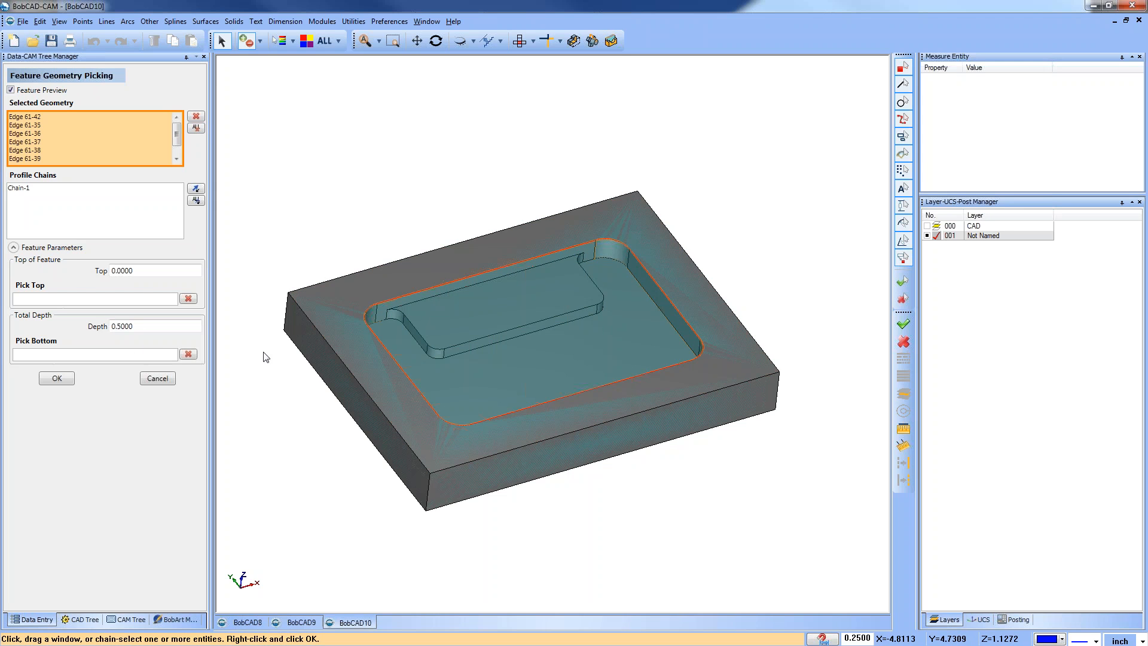
click(96, 354)
click(428, 343)
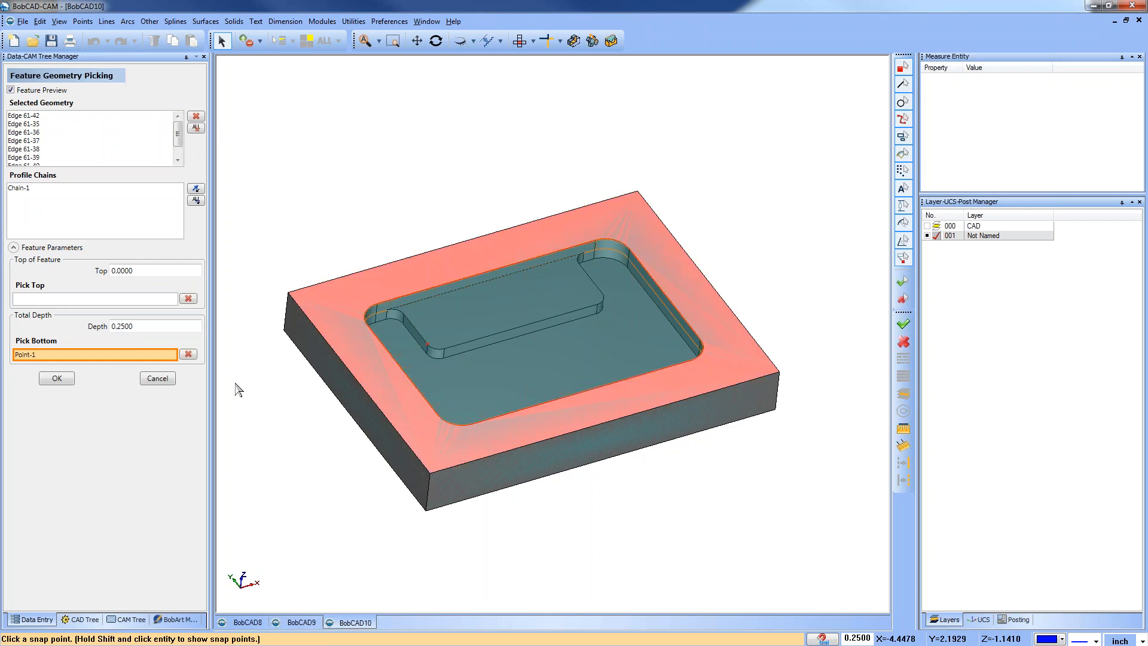
click(57, 379)
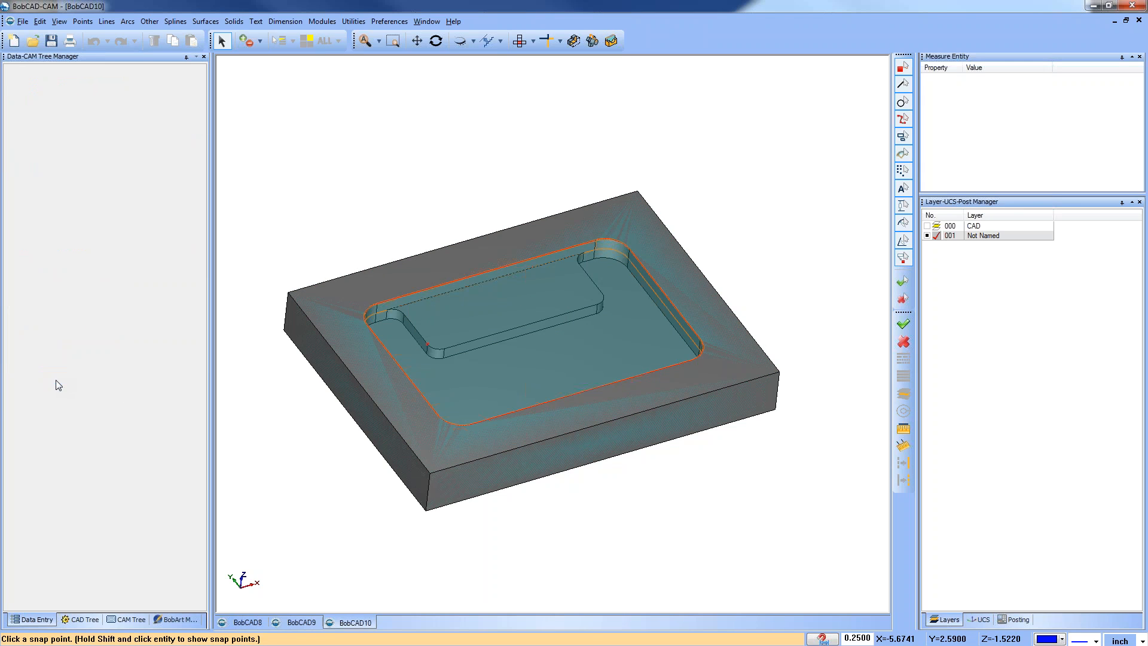
Compute the toolpath of the Pocket operation and check its depth in a translucent front view.
right_click(80, 185)
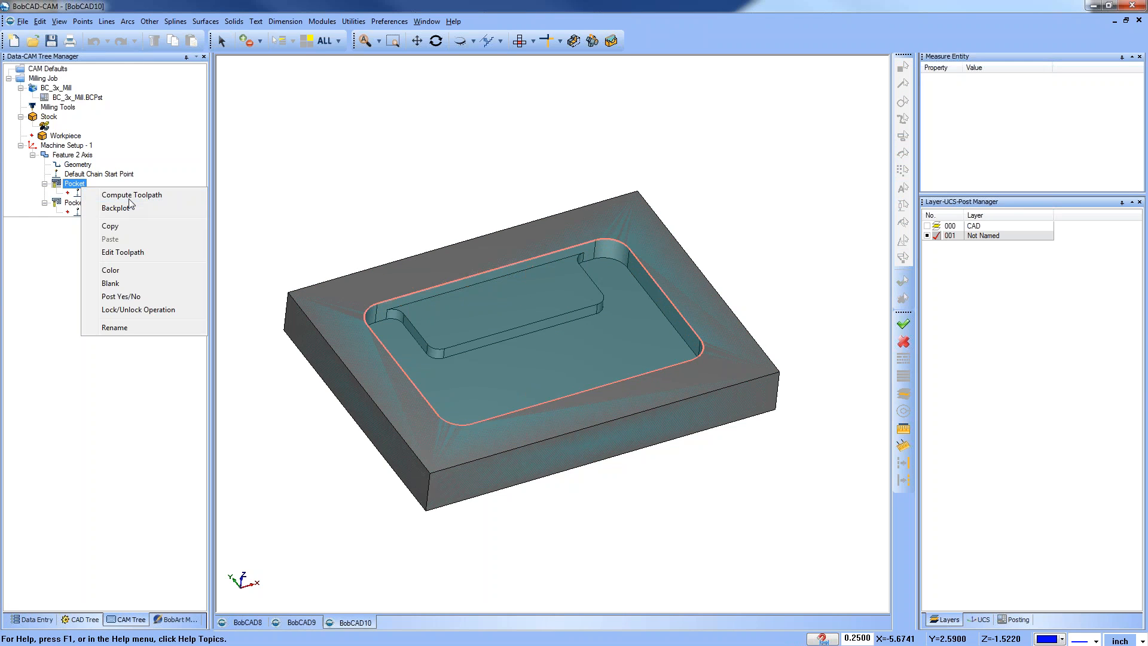
click(130, 196)
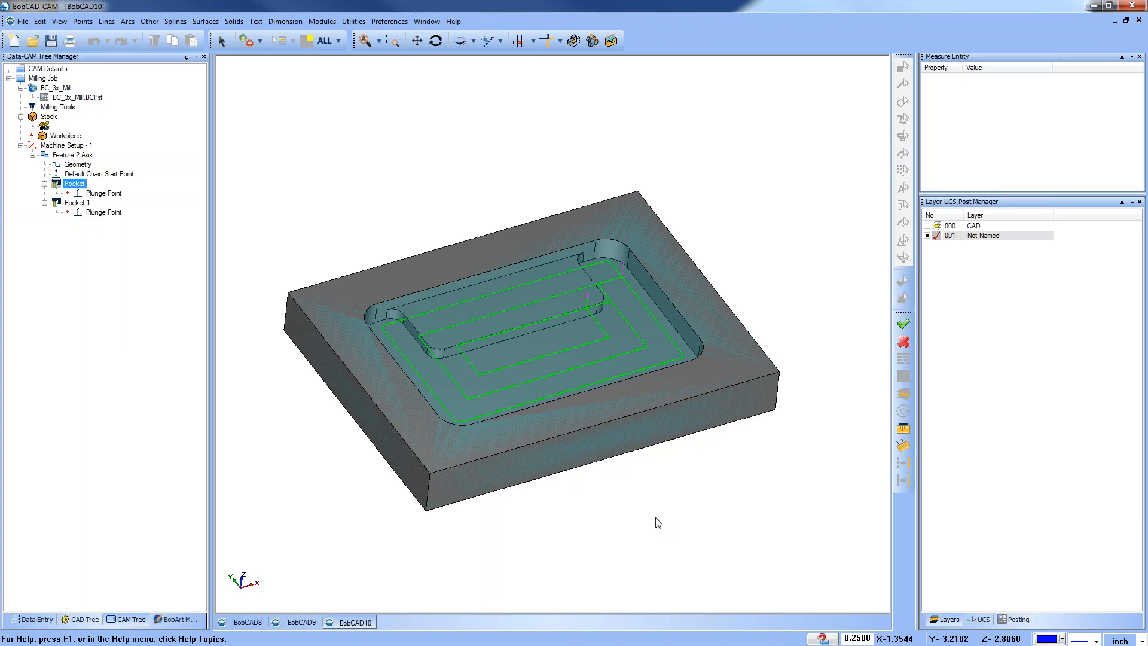
key(2)
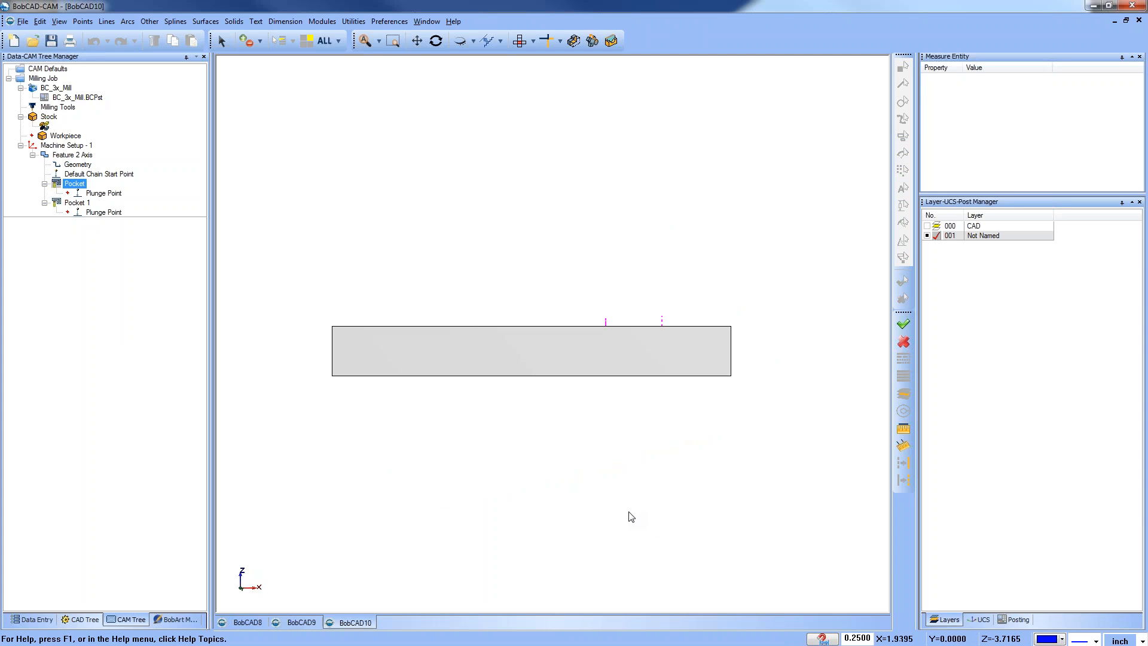
key(ctrl+t)
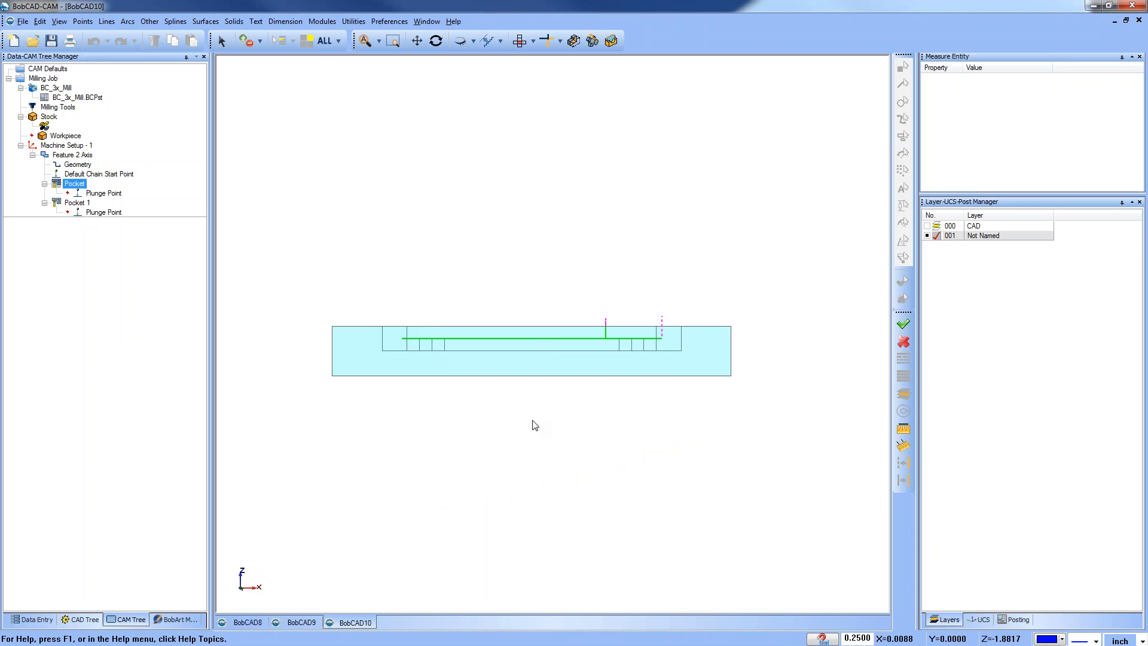
key(1)
key(ctrl+t)
mouse_move(580, 527)
middle_down()
mouse_move(590, 495)
mouse_move(638, 466)
middle_up()
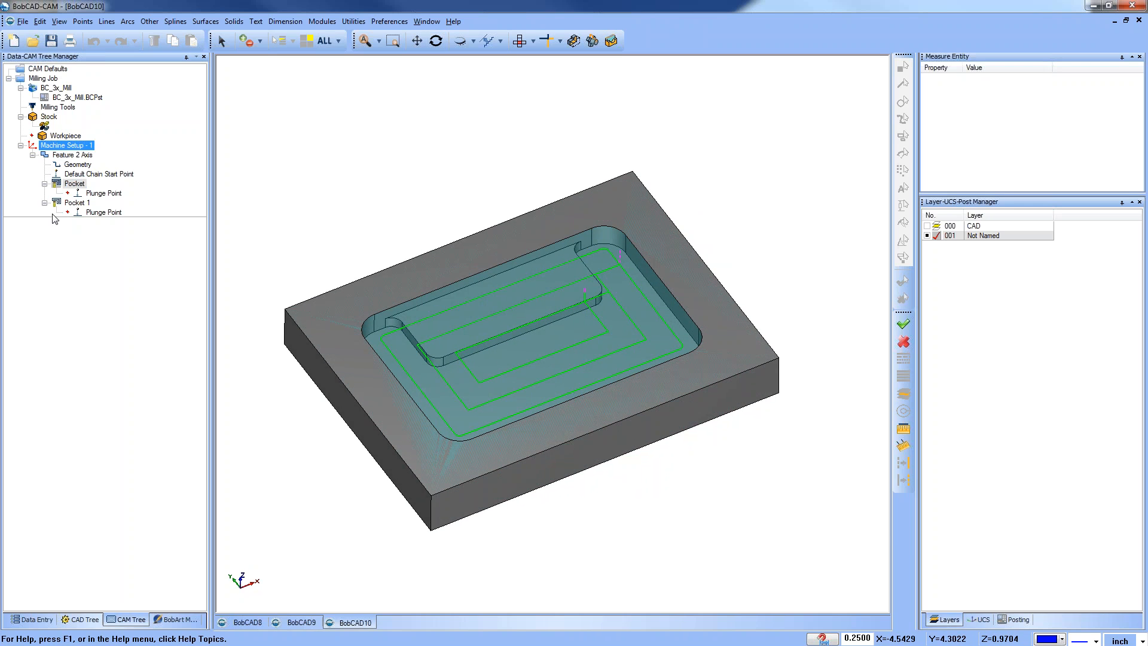
Paste a second 2 Axis feature with its Top of Feature and Depth values, and assign the pocket floor face around the island as its geometry.
right_click(67, 157)
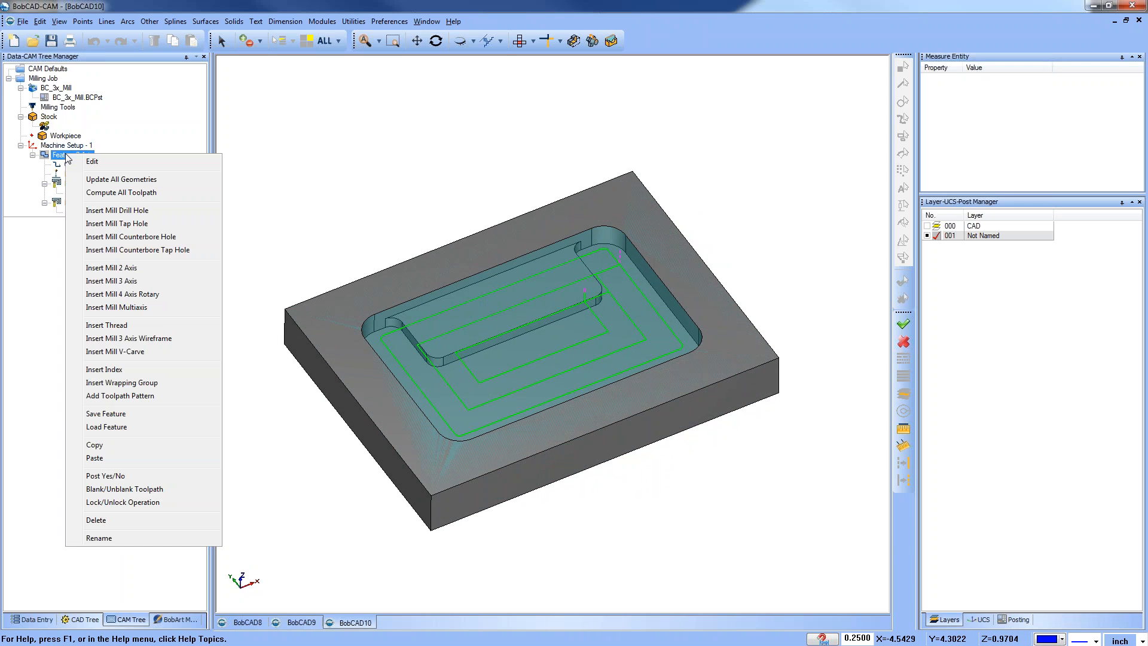
click(100, 459)
click(596, 355)
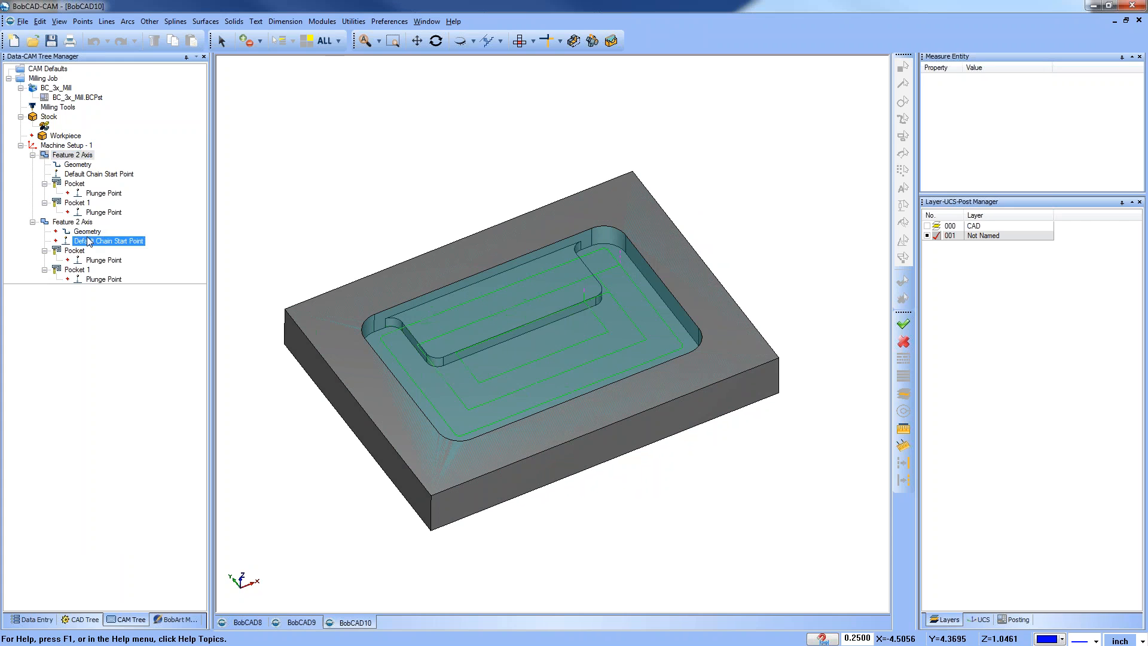
right_click(84, 232)
click(107, 239)
click(476, 389)
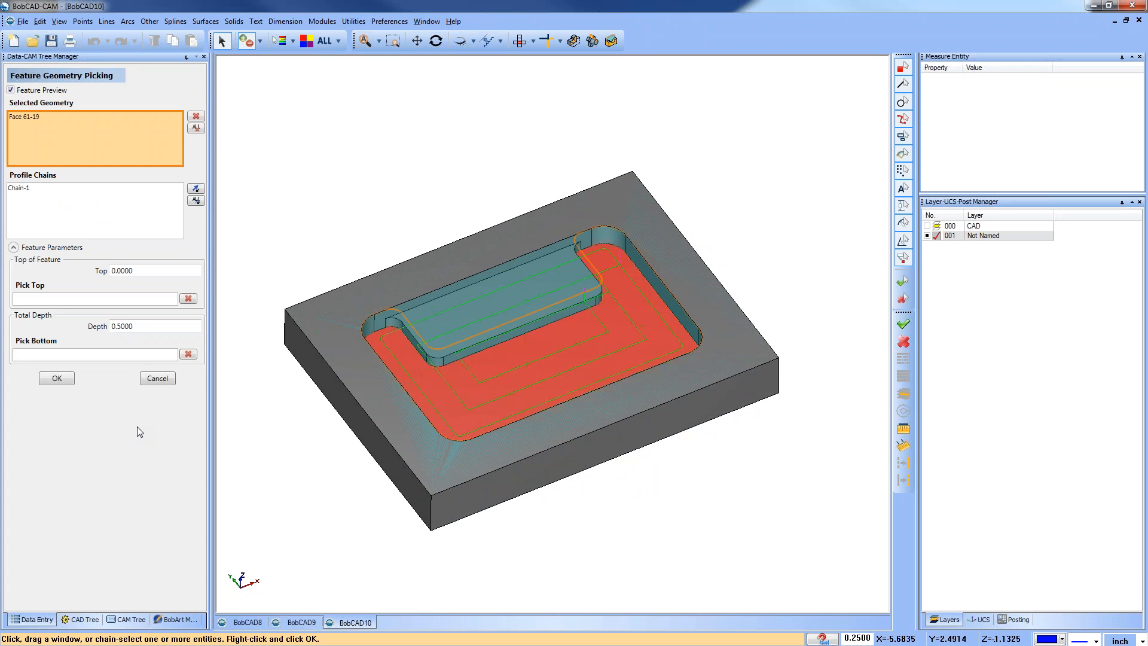
click(57, 378)
Compute the toolpath of the second feature's Pocket operation around the island.
click(74, 250)
right_click(74, 250)
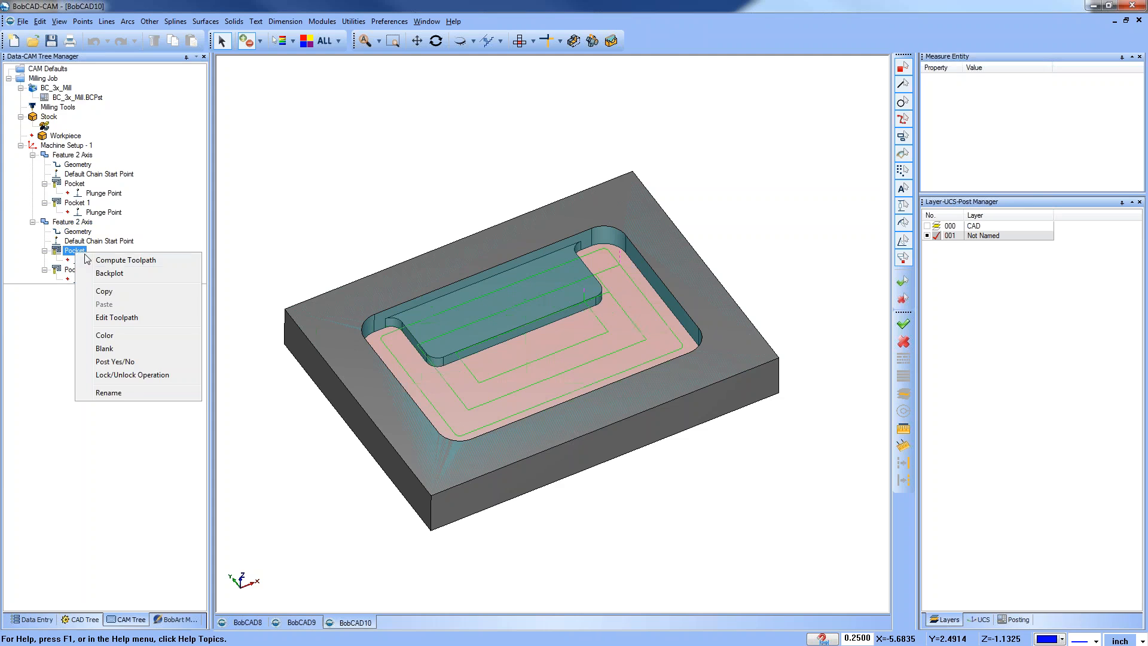
click(111, 260)
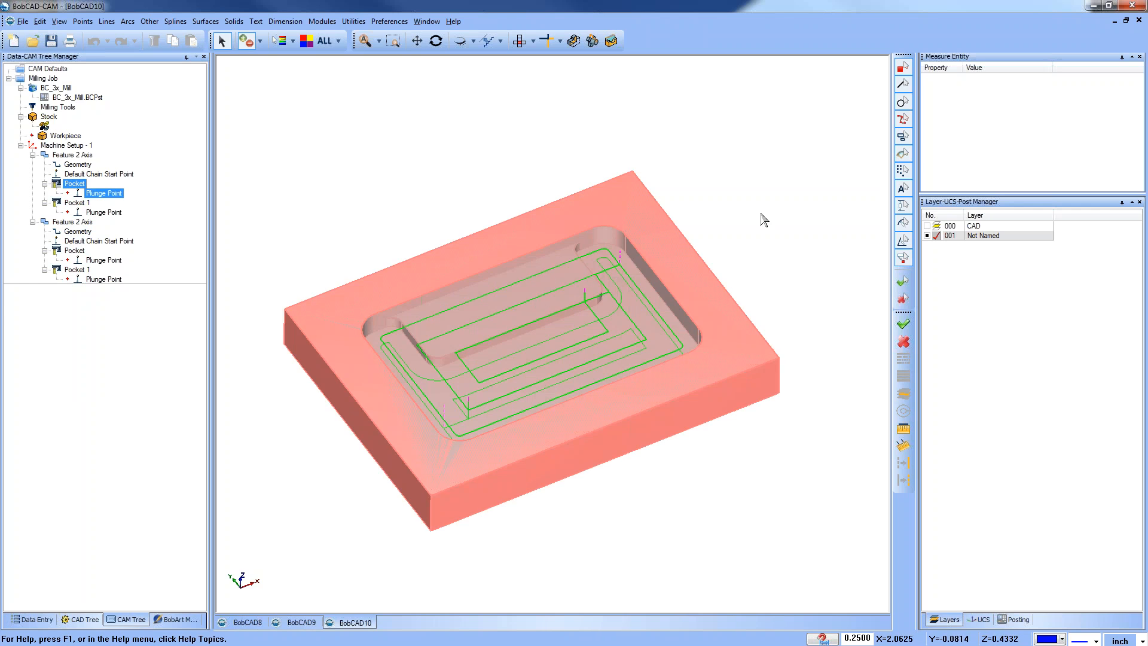
right_click(756, 191)
click(784, 211)
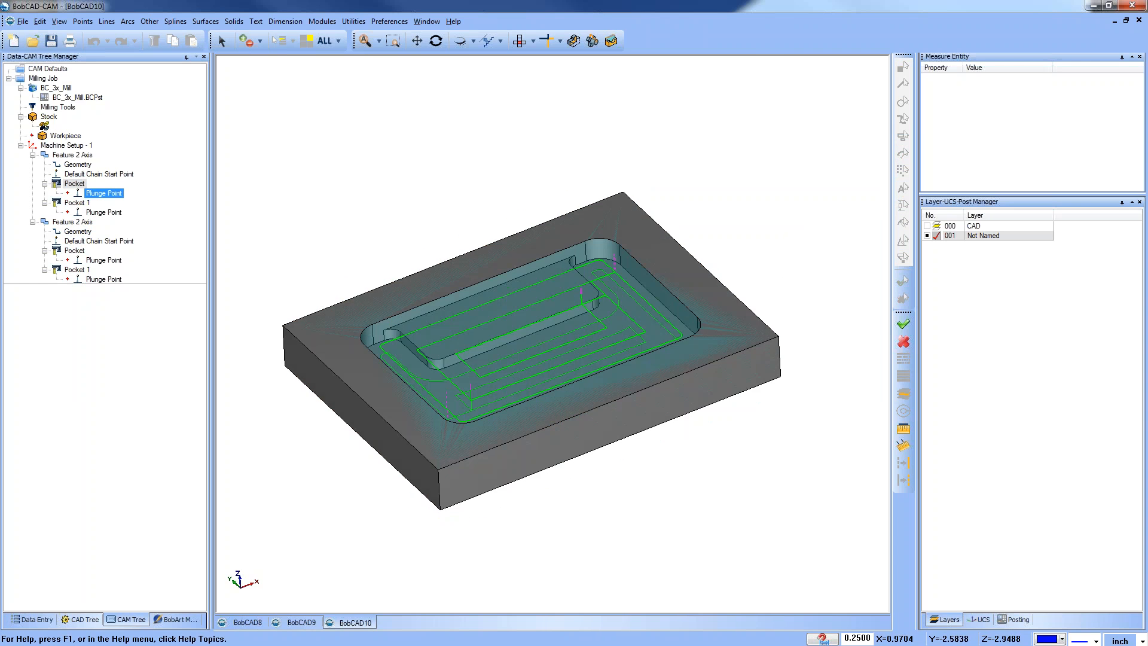
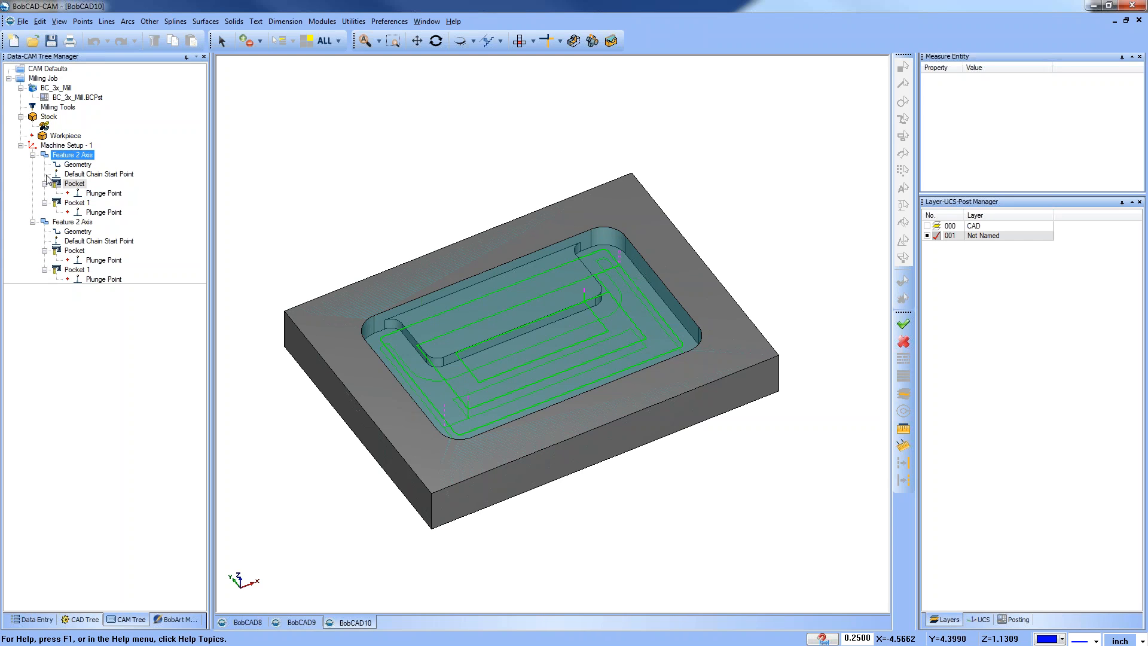
click(76, 213)
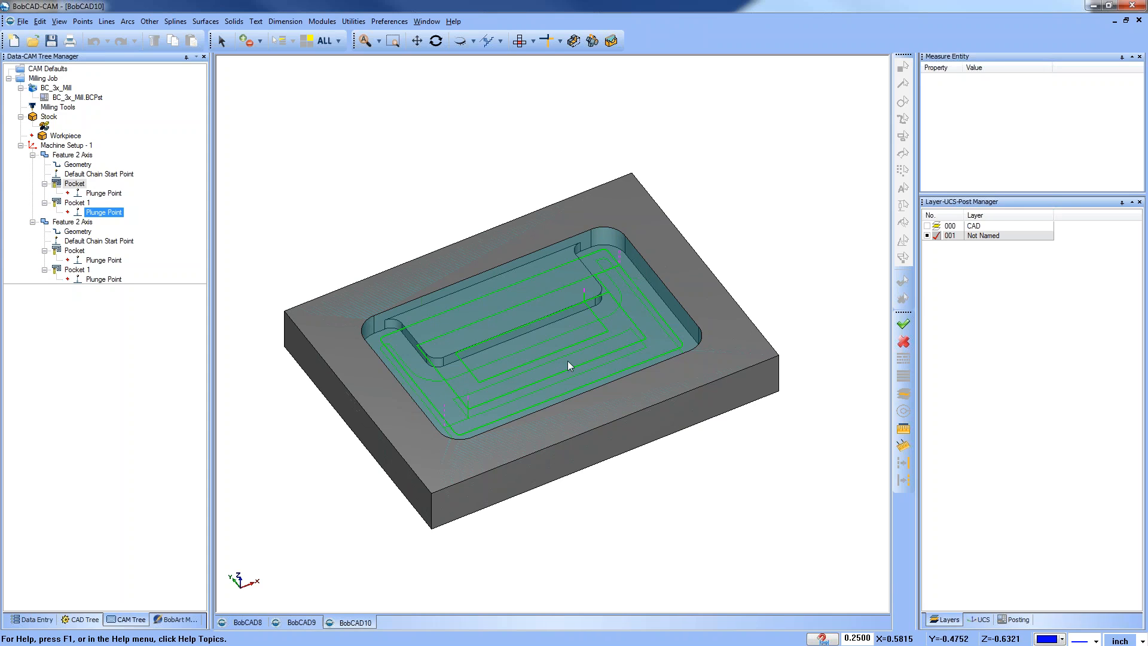
click(71, 155)
click(48, 145)
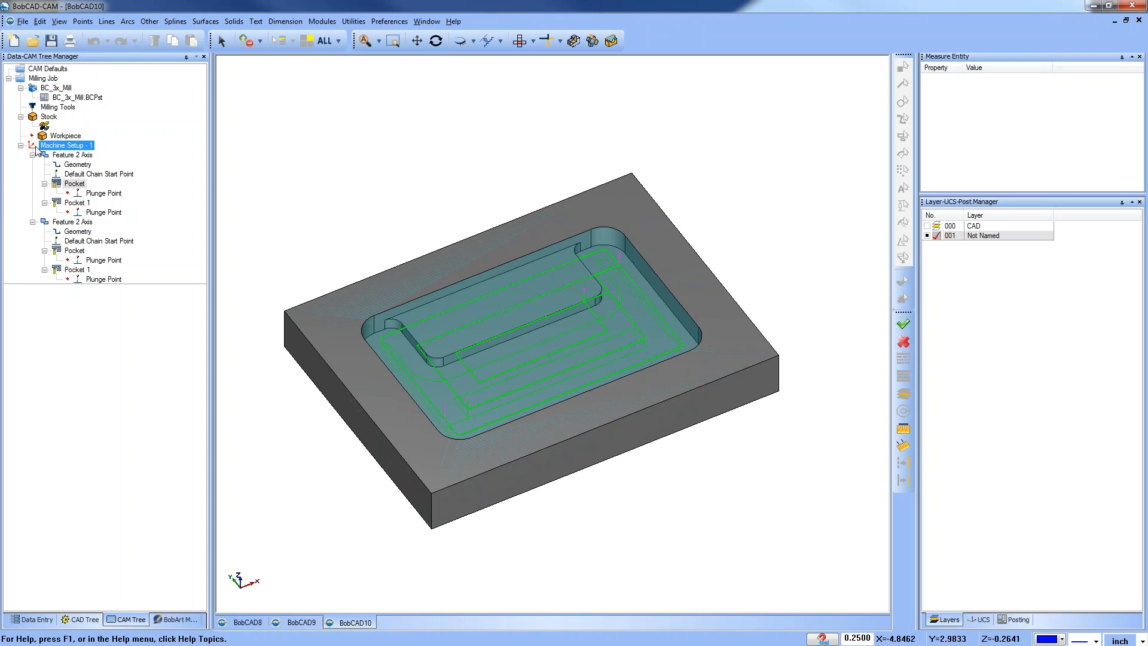
click(100, 212)
click(78, 204)
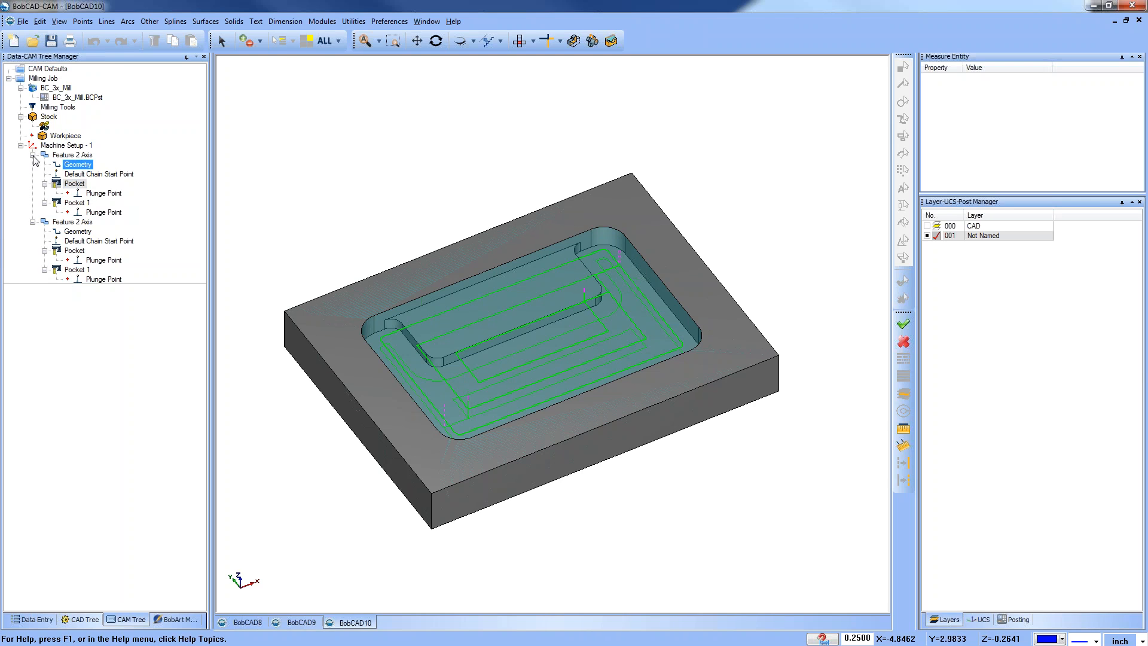
Collapse both 2 Axis features and blank all toolpaths of Machine Setup - 1.
click(32, 155)
click(32, 165)
right_click(62, 145)
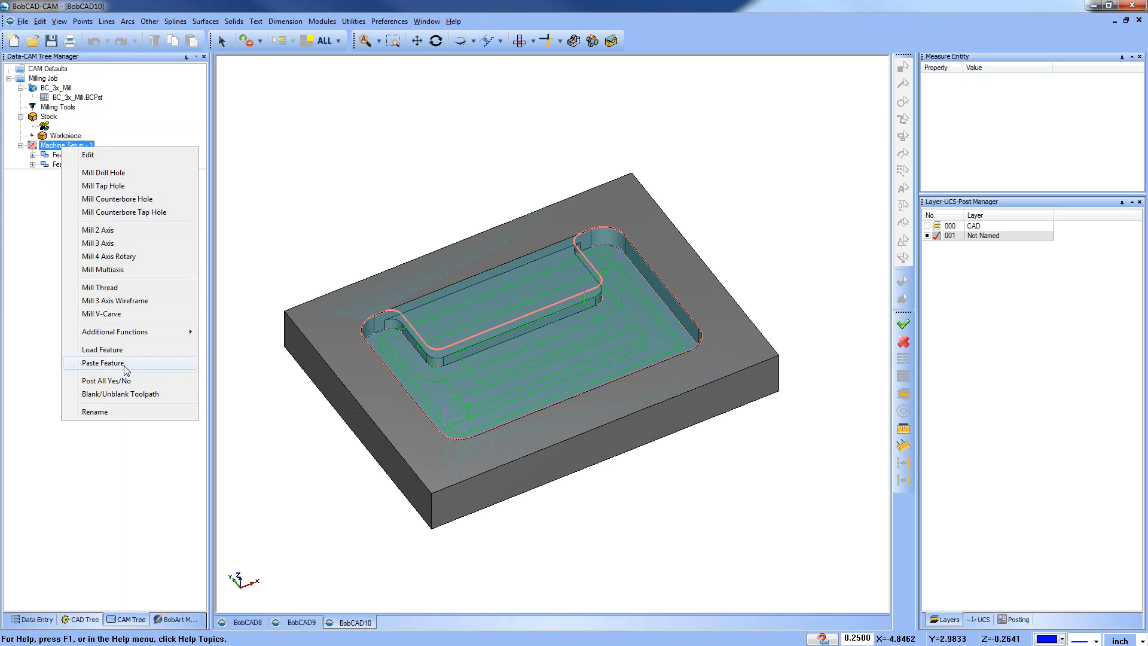
click(131, 396)
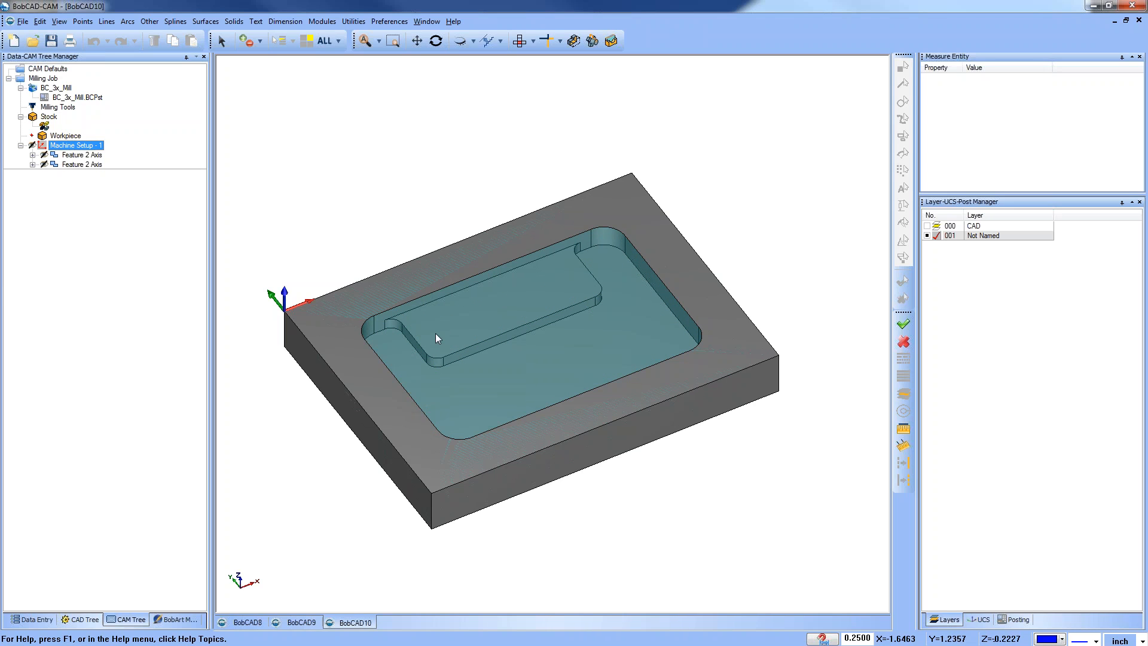
Add a Mill 3 Axis feature to Machine Setup - 1 and assign all faces of the part as its geometry.
click(49, 138)
right_click(57, 148)
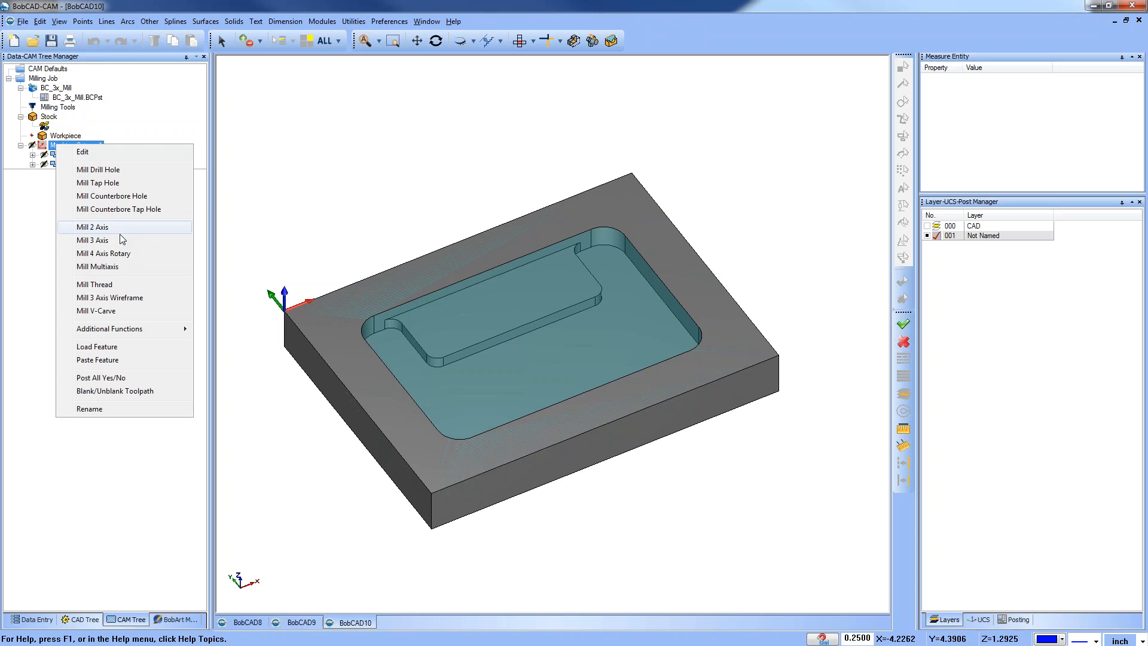
click(126, 244)
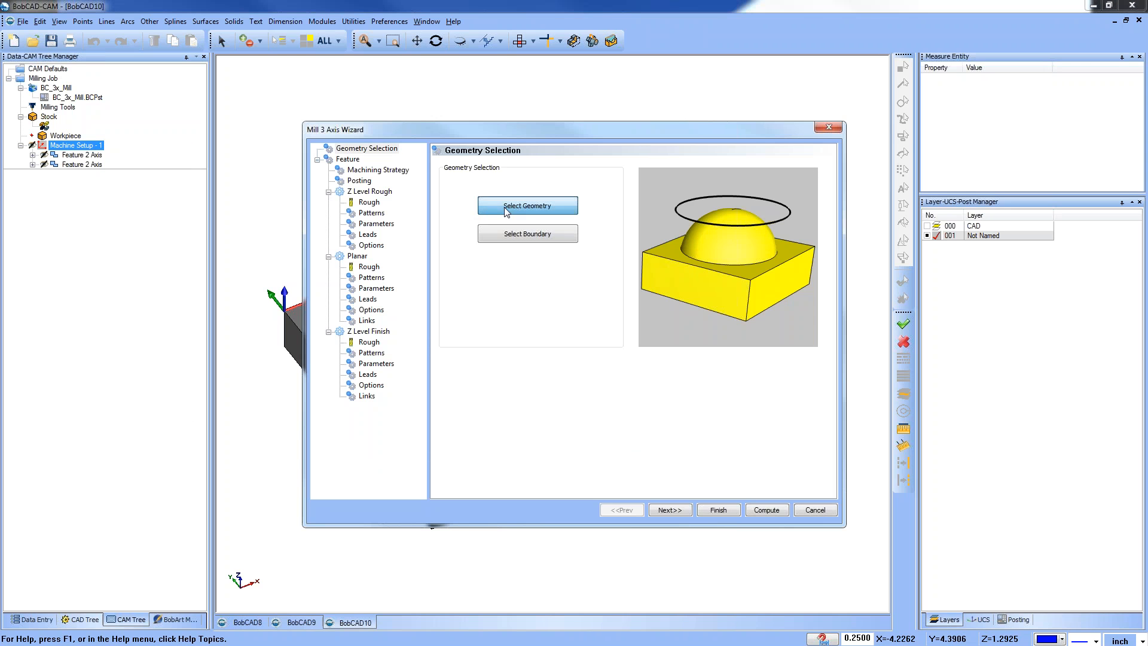
click(527, 205)
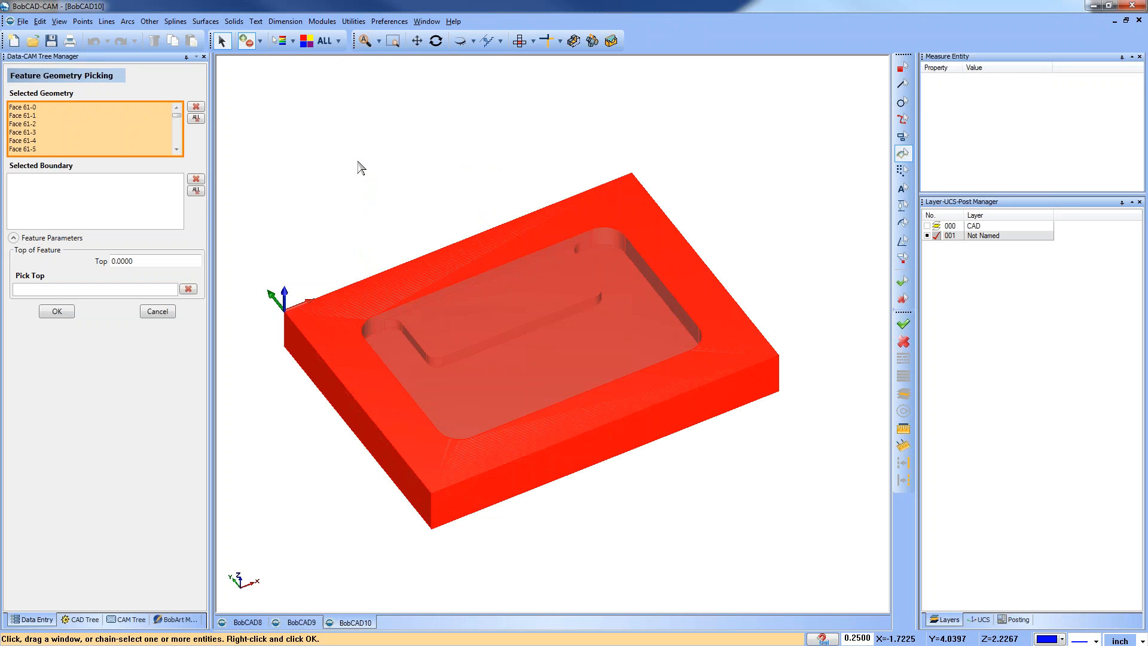
key(space)
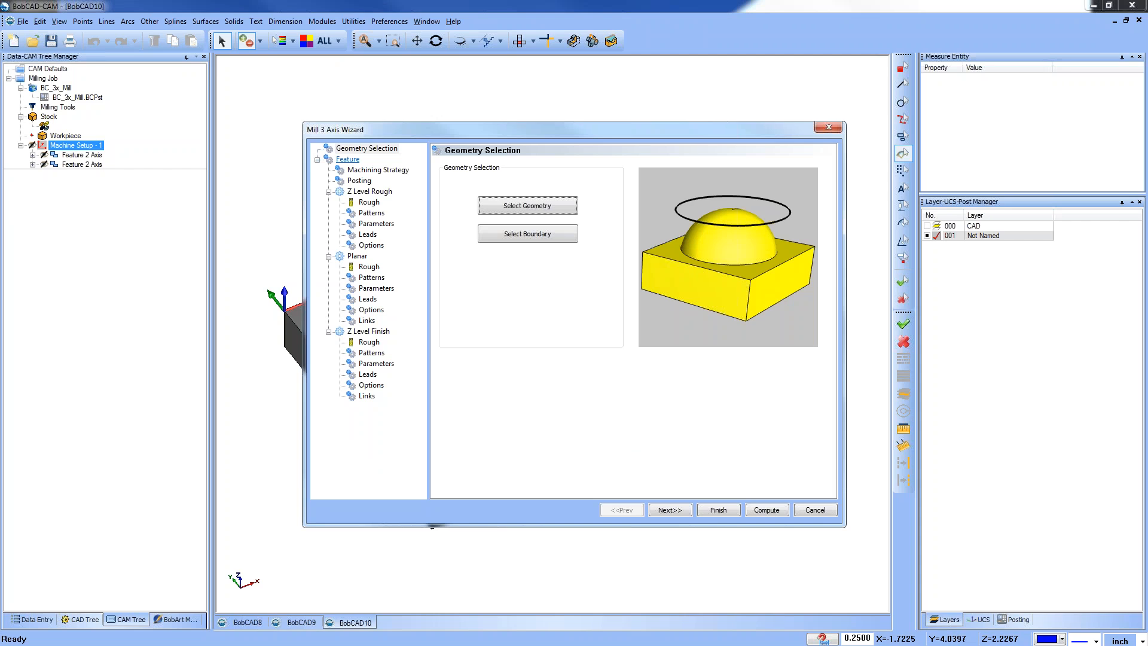
Choose the Flatlands strategy for the 3 Axis feature and set its rough tool diameter to 0.25.
click(378, 170)
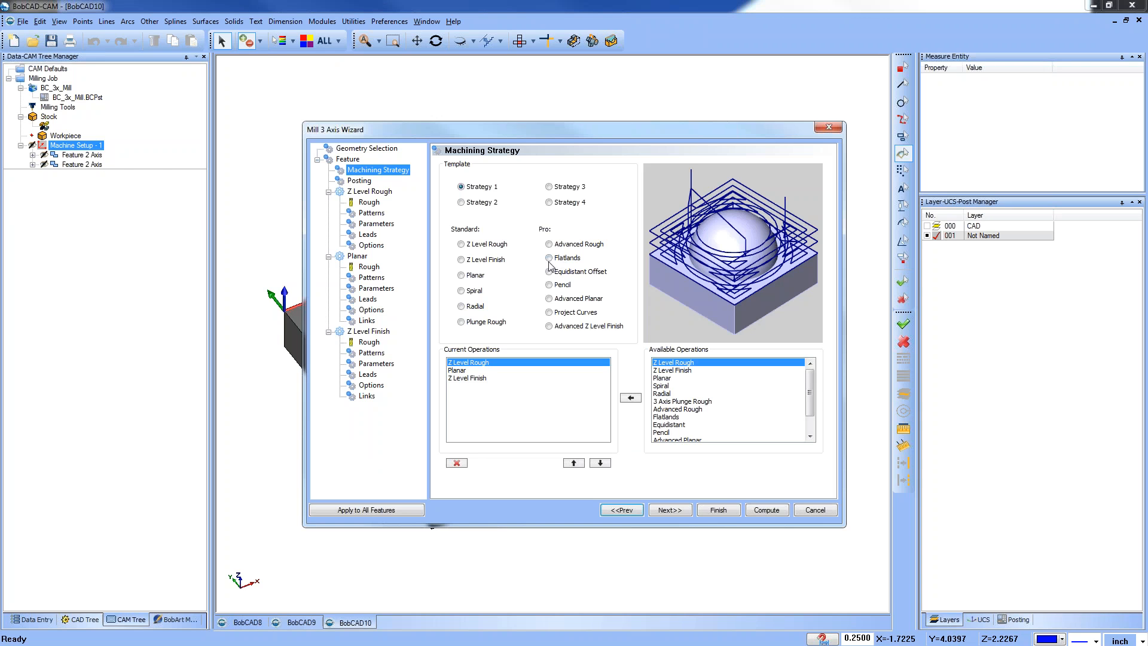
click(550, 258)
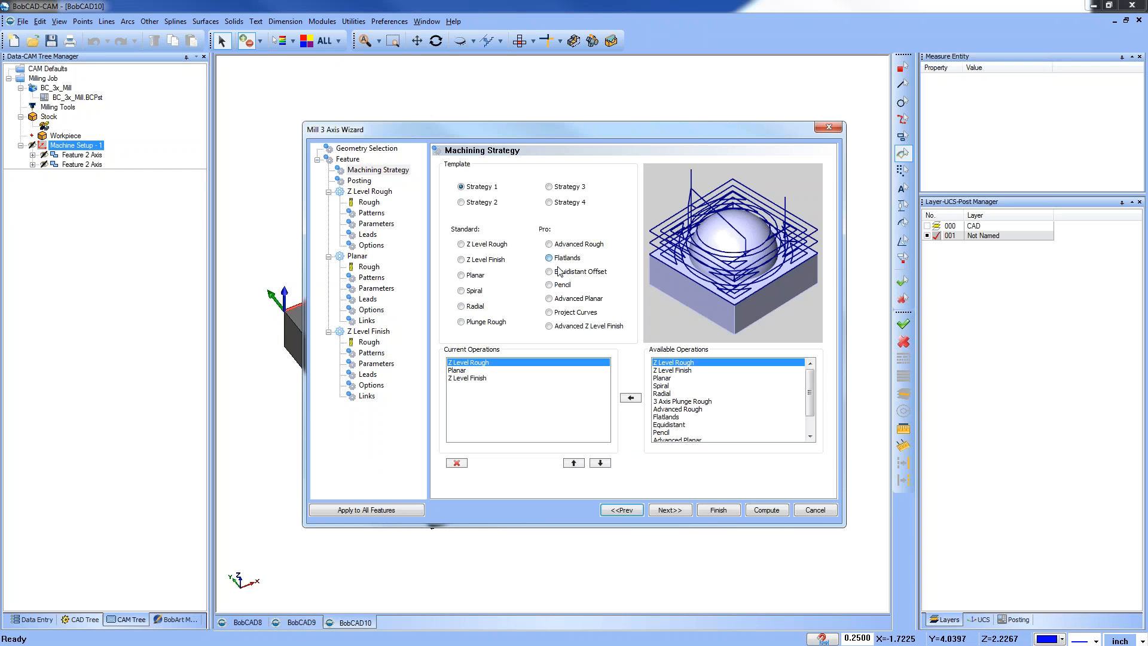
click(670, 510)
click(369, 203)
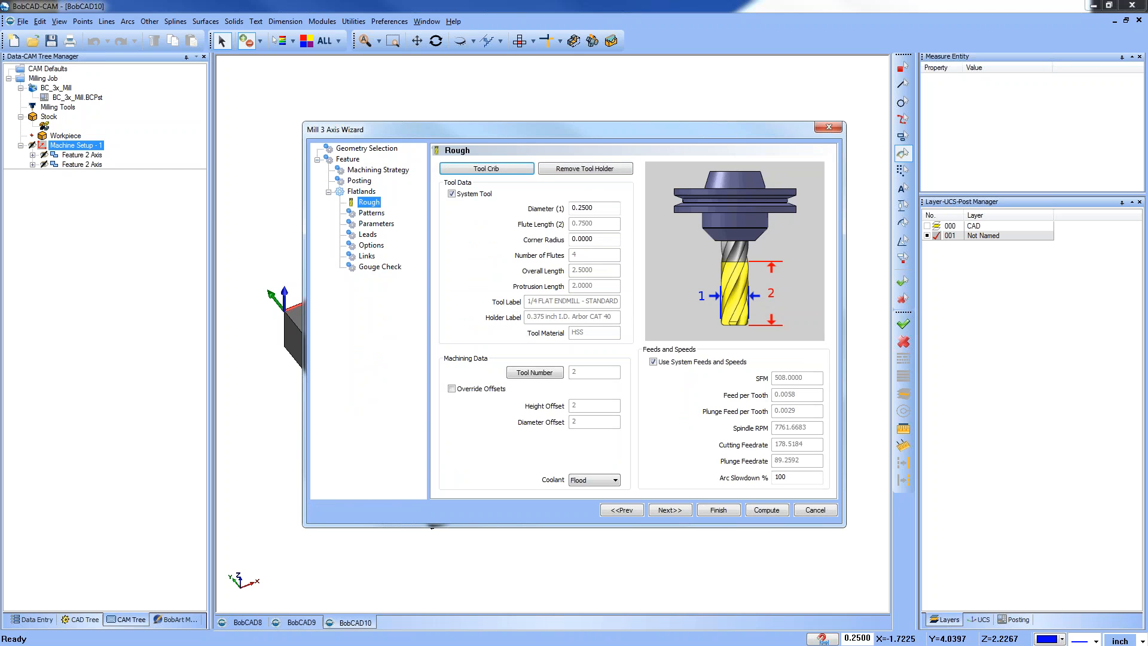
double_click(577, 208)
text(.2)
text(5)
Set the Flatlands machining tolerance to 0.001, keep the Offset pattern, and compute the toolpath.
click(368, 213)
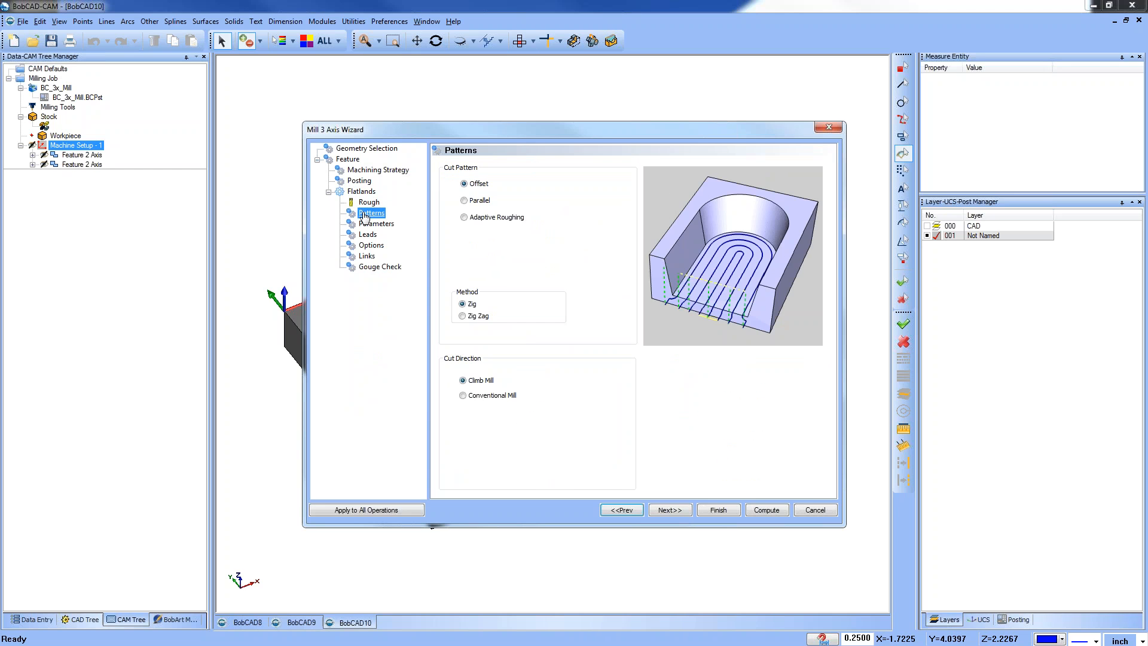
click(375, 224)
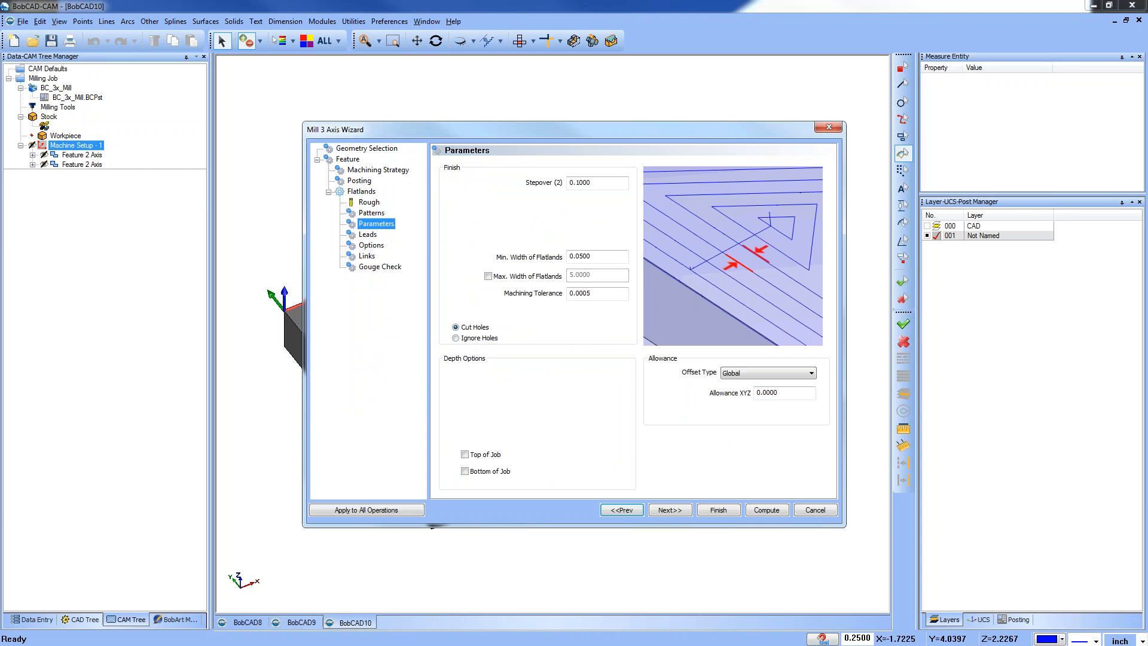
drag(616, 294, 497, 296)
text(.00)
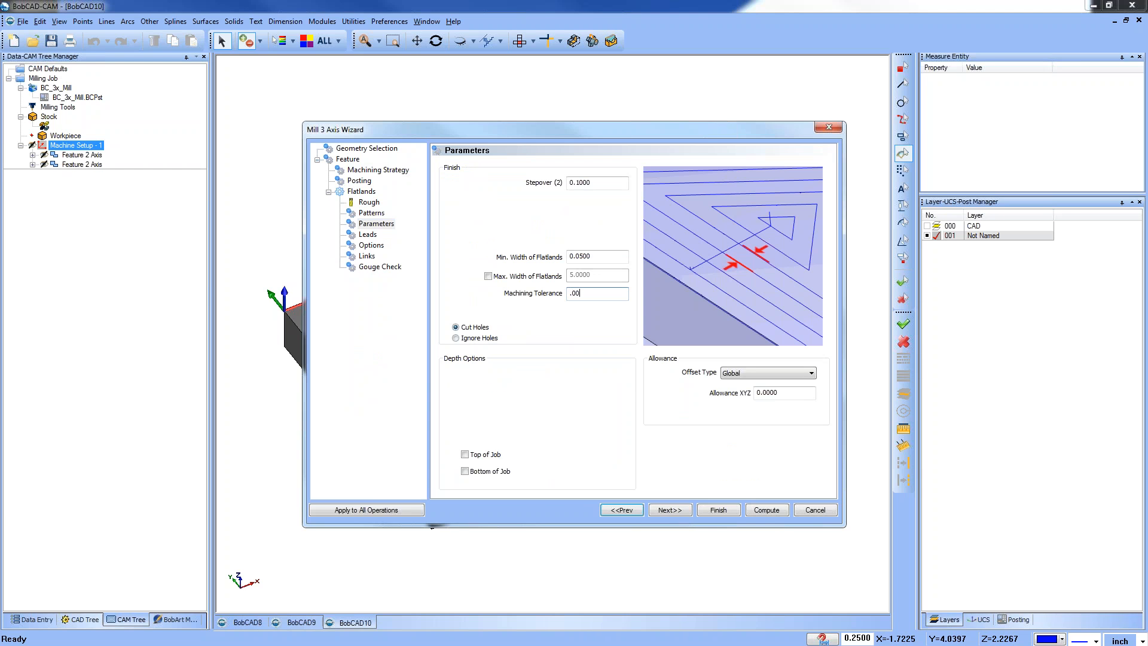
text(1)
click(767, 510)
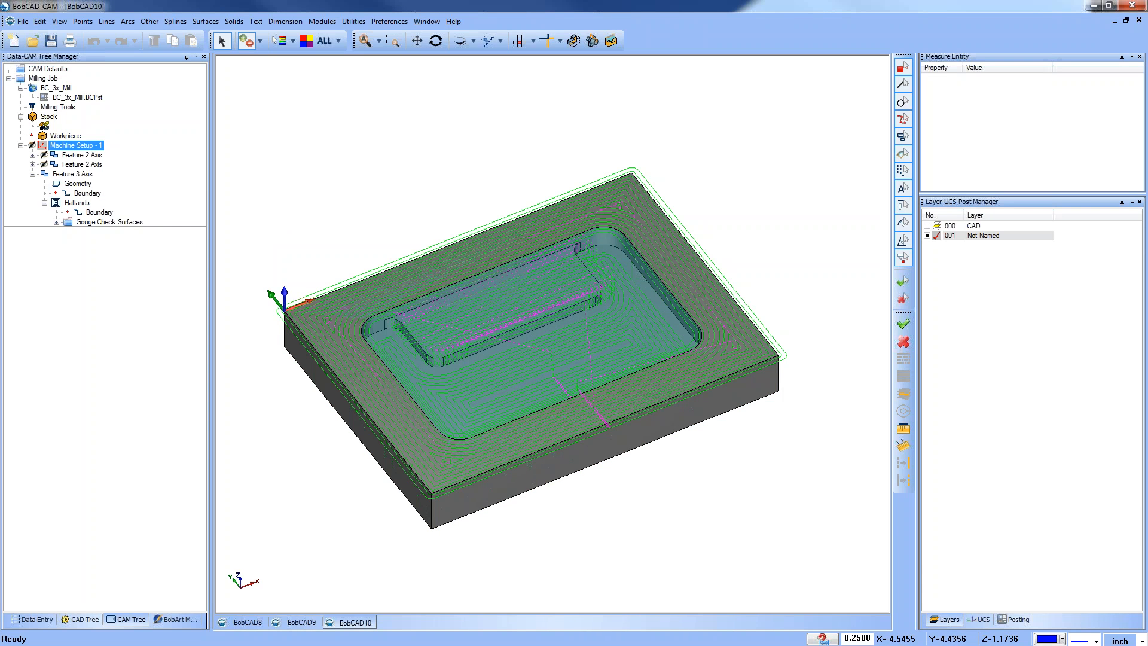
Edit the 3 Axis feature's Flatlands parameters to enable Top of Job at -0.05.
click(75, 174)
right_click(75, 176)
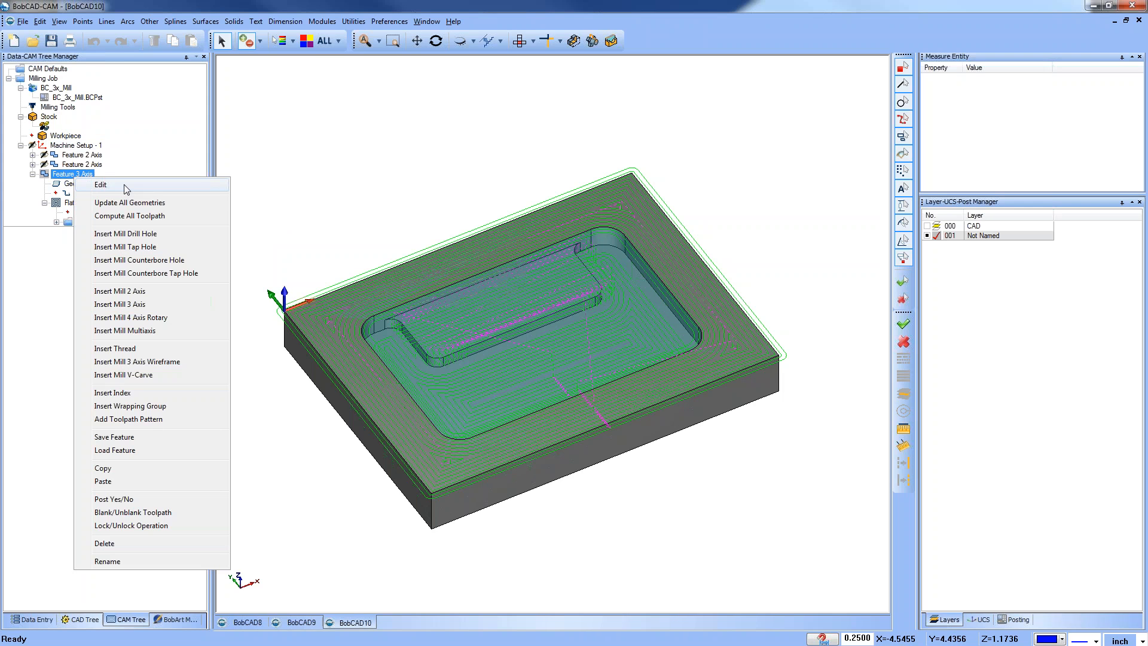
click(124, 184)
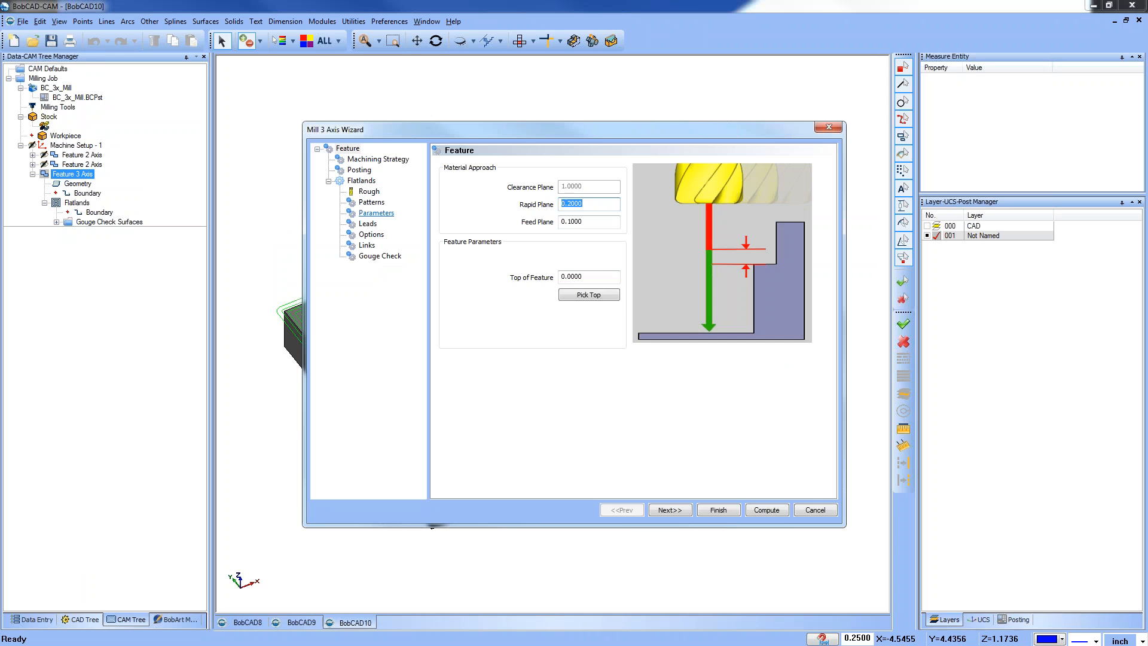
click(376, 213)
click(466, 455)
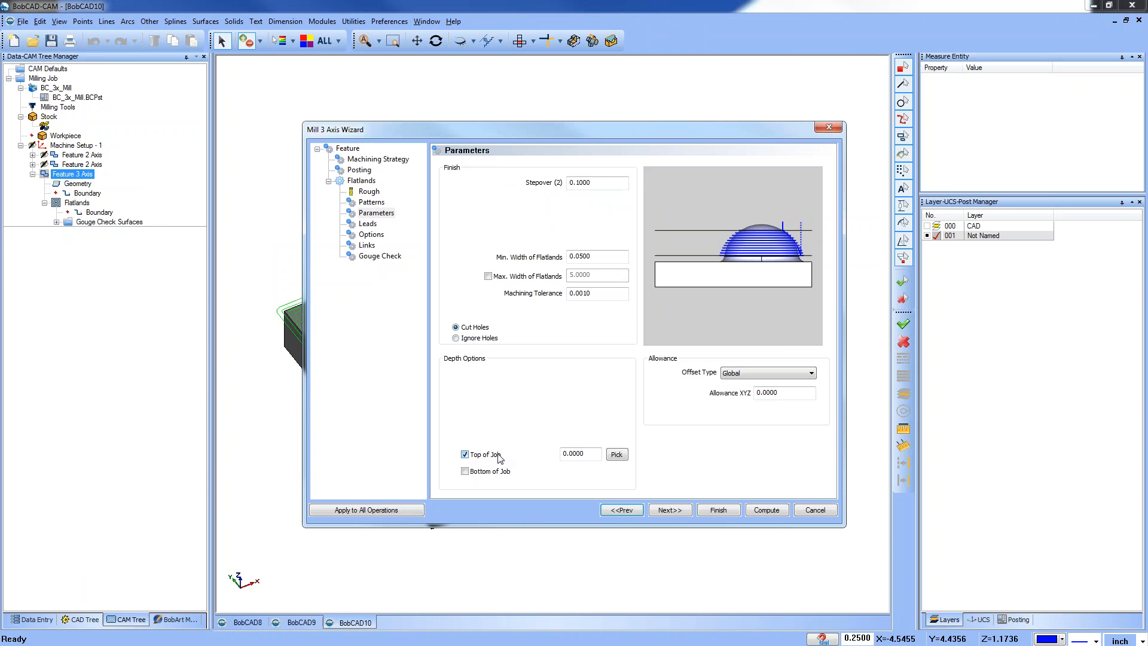
click(617, 455)
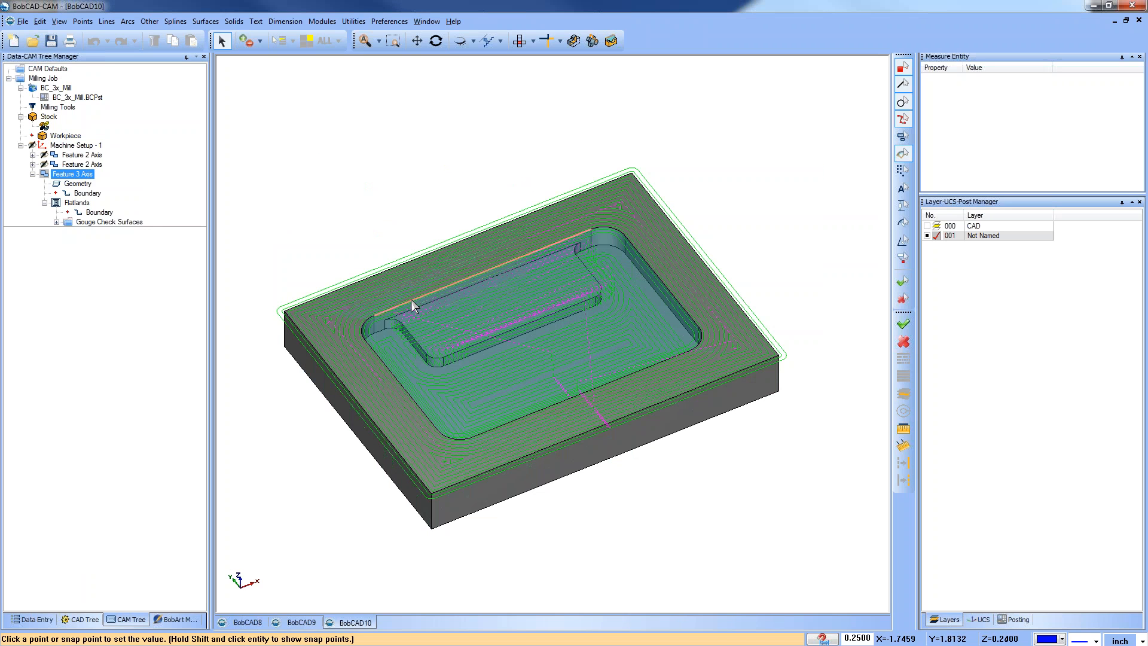
click(412, 300)
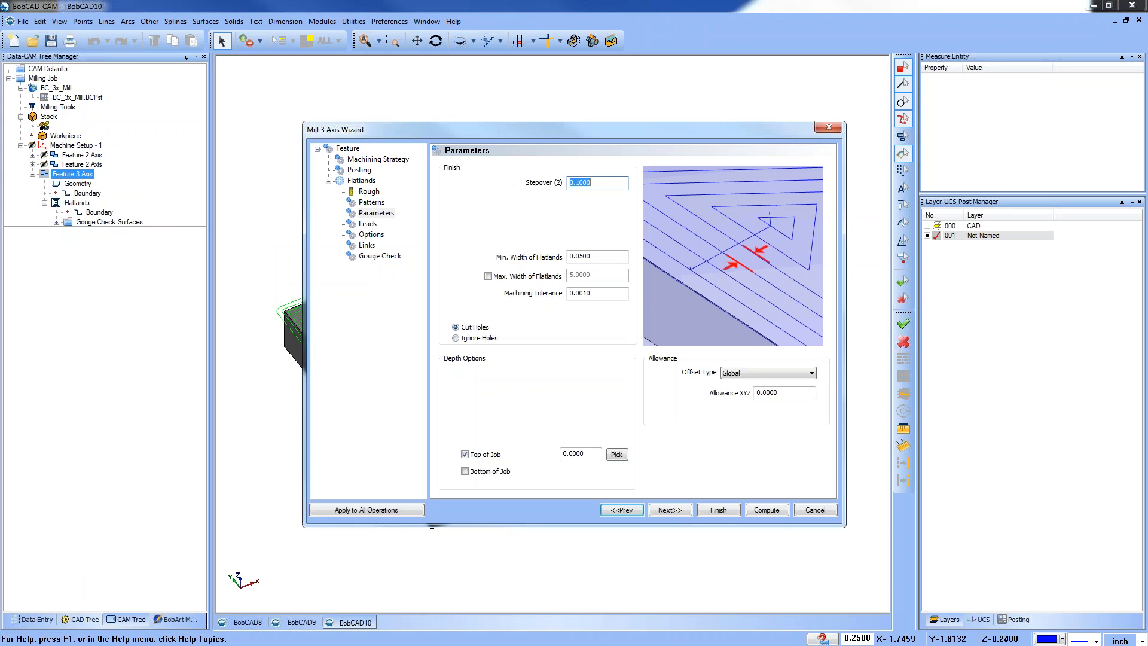
drag(587, 453, 536, 453)
text(-.05)
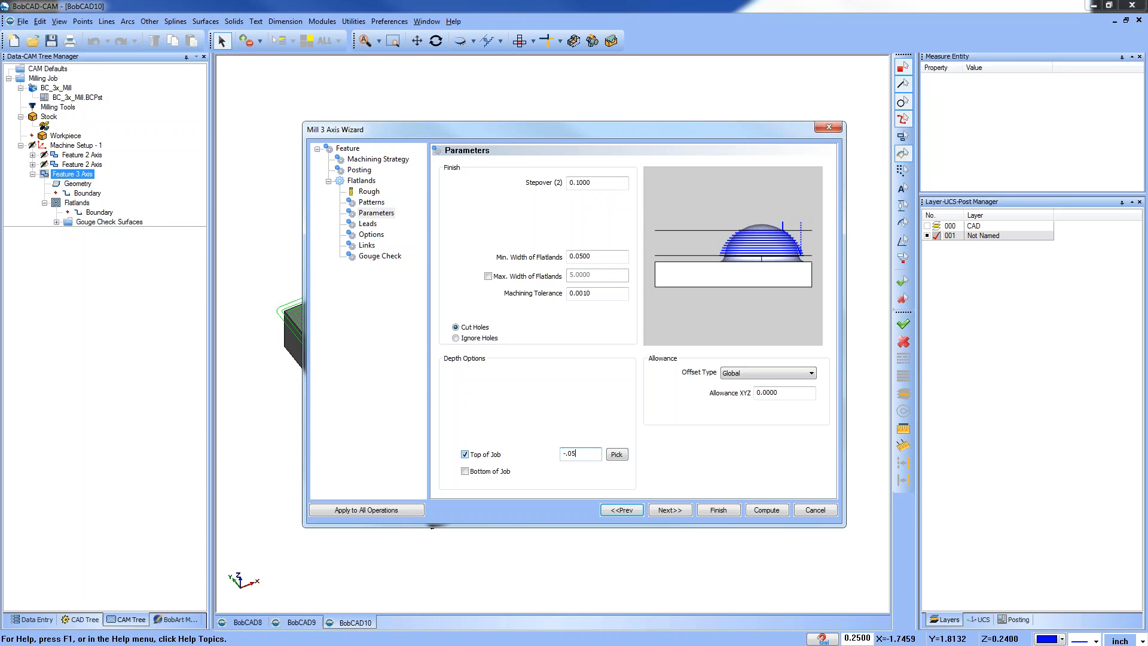
Enable Bottom of Job from a point on the raised step's corner, adjust it to -0.26, and compute the toolpath.
click(465, 471)
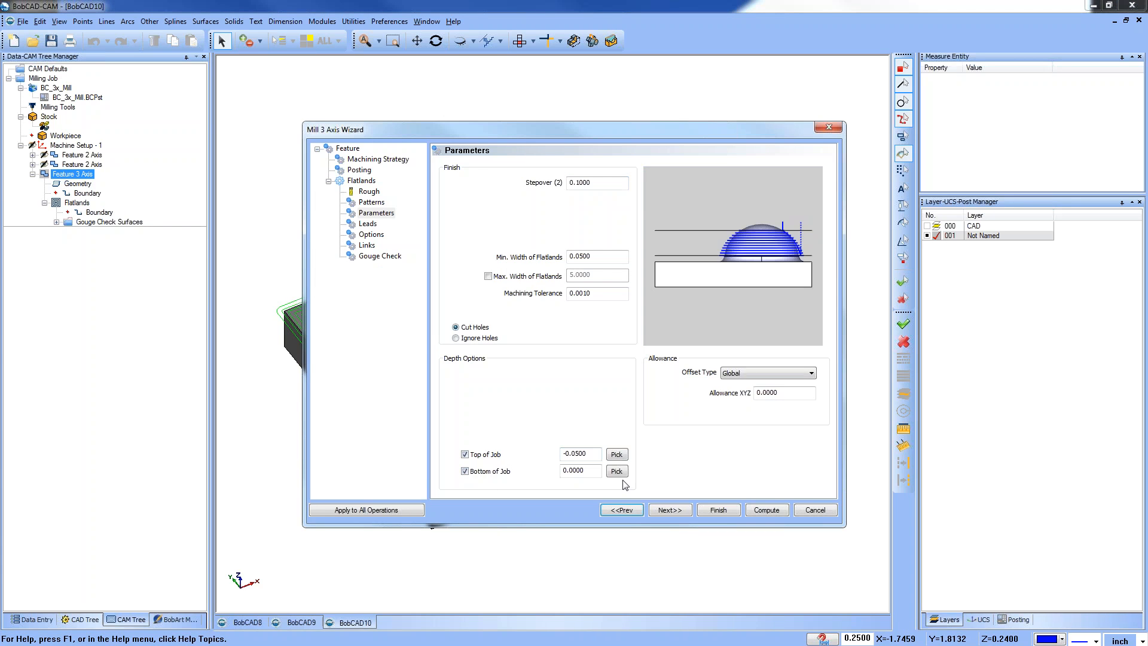
click(616, 472)
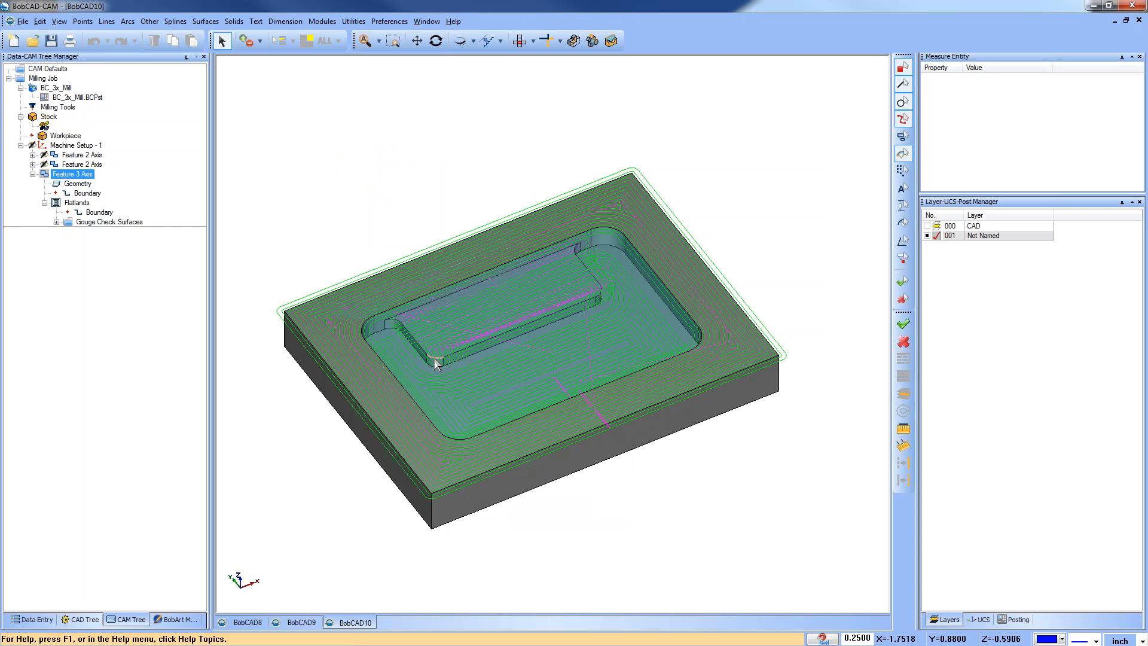
click(435, 357)
drag(598, 471, 573, 471)
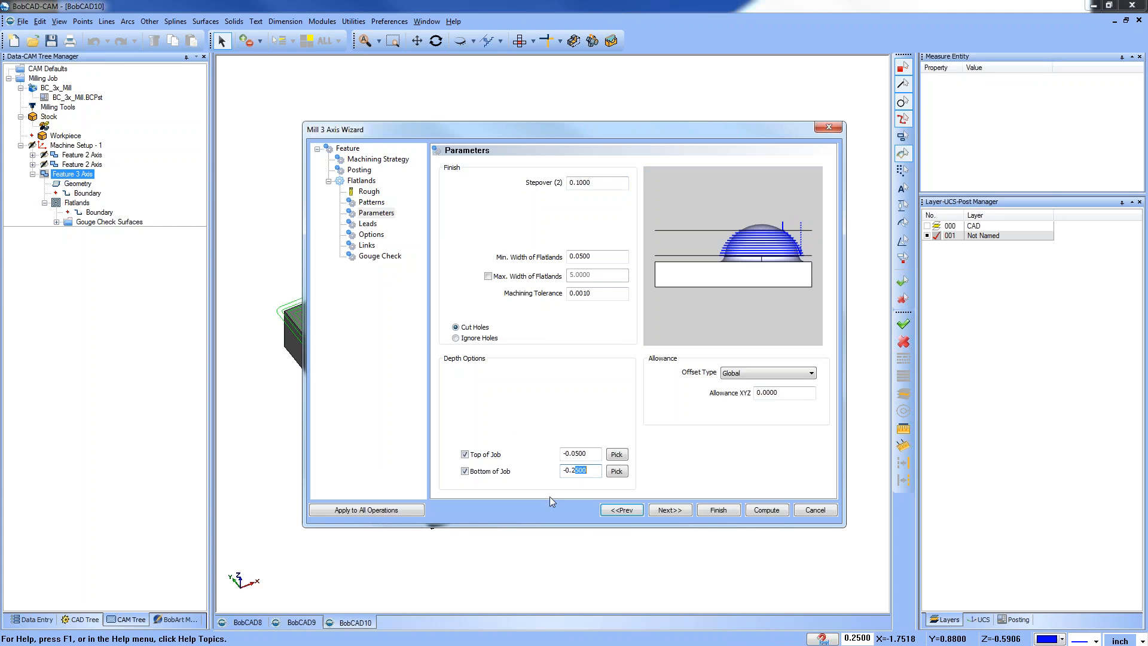
text(6)
click(768, 511)
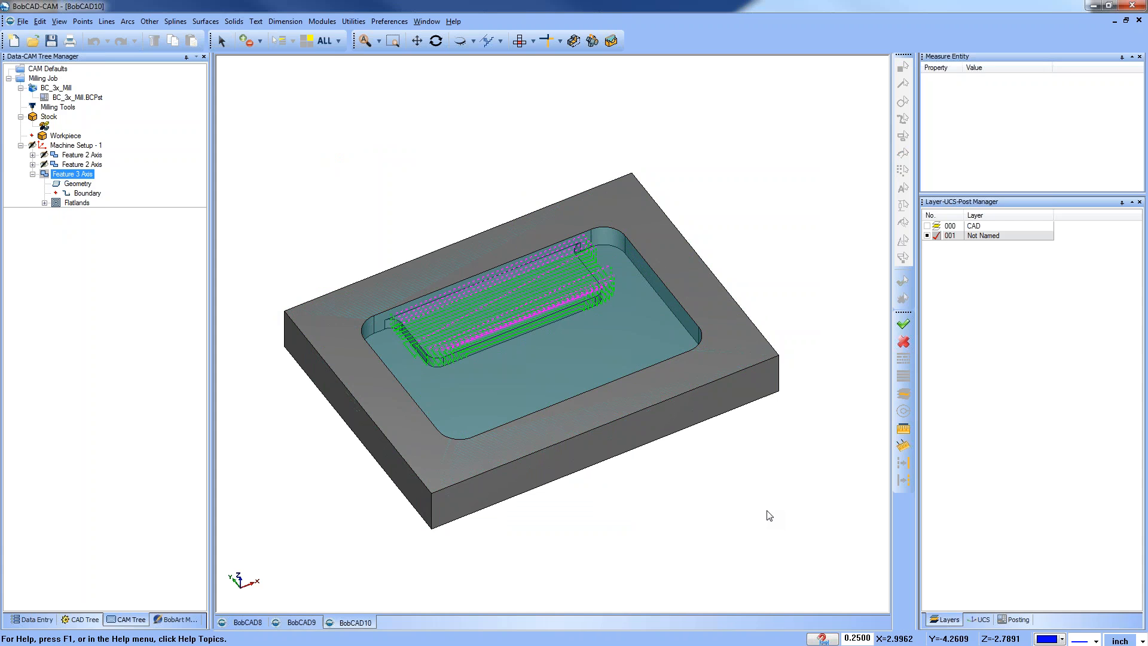
Switch the Flatlands pattern method of the 3 Axis feature to Zig Zag and recompute the toolpath.
right_click(72, 174)
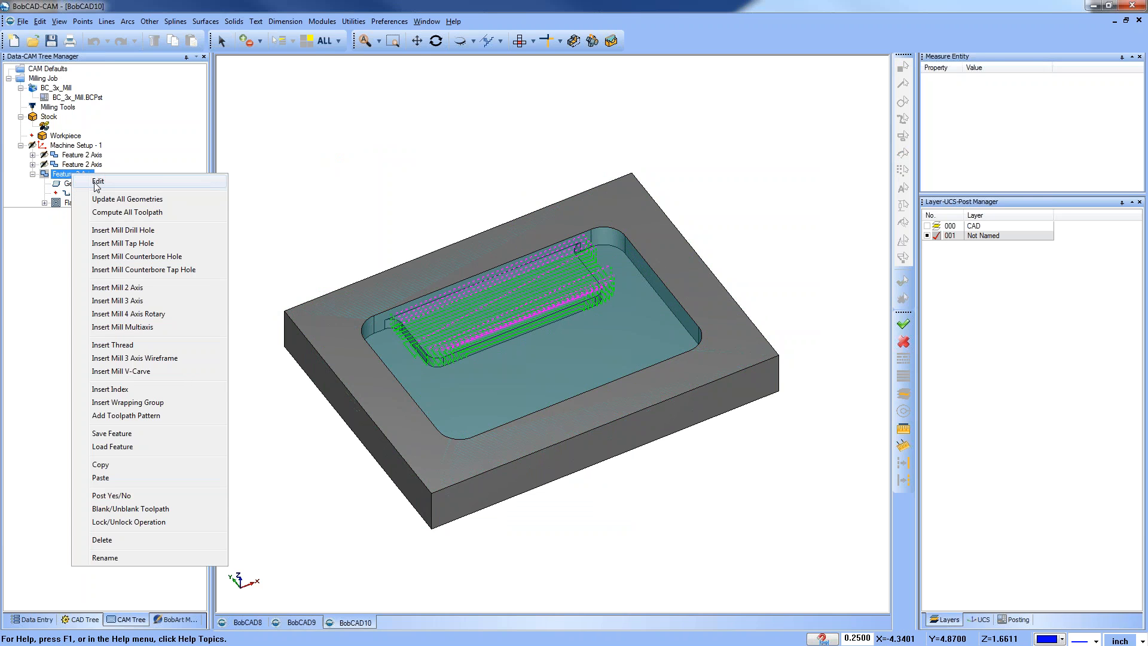
click(98, 181)
click(374, 203)
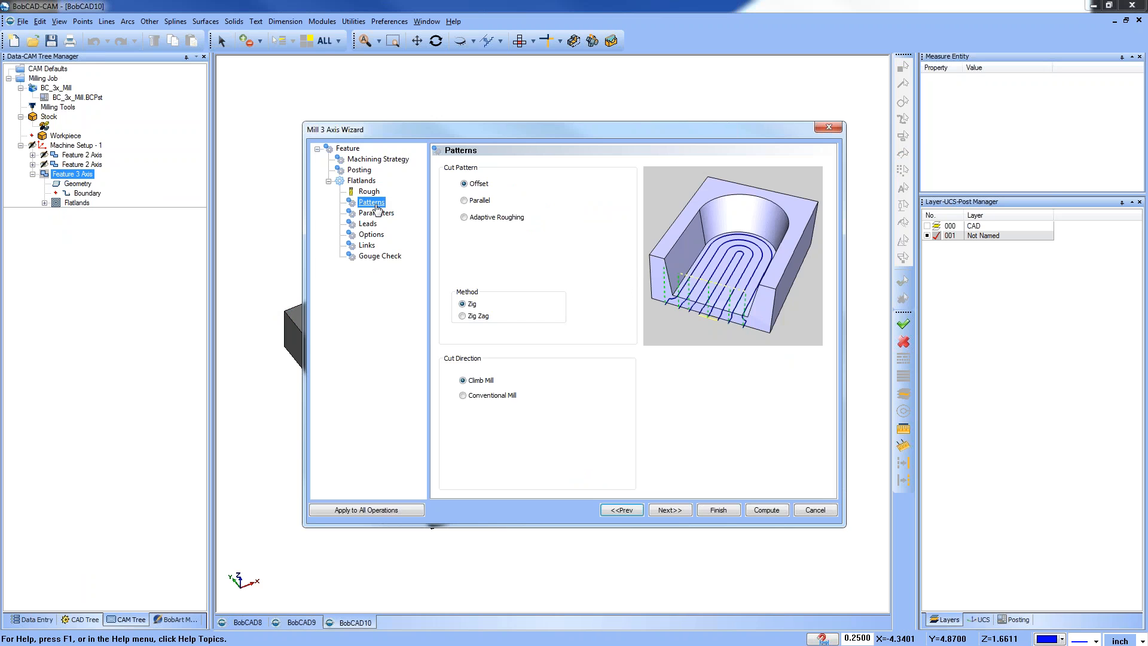
click(462, 316)
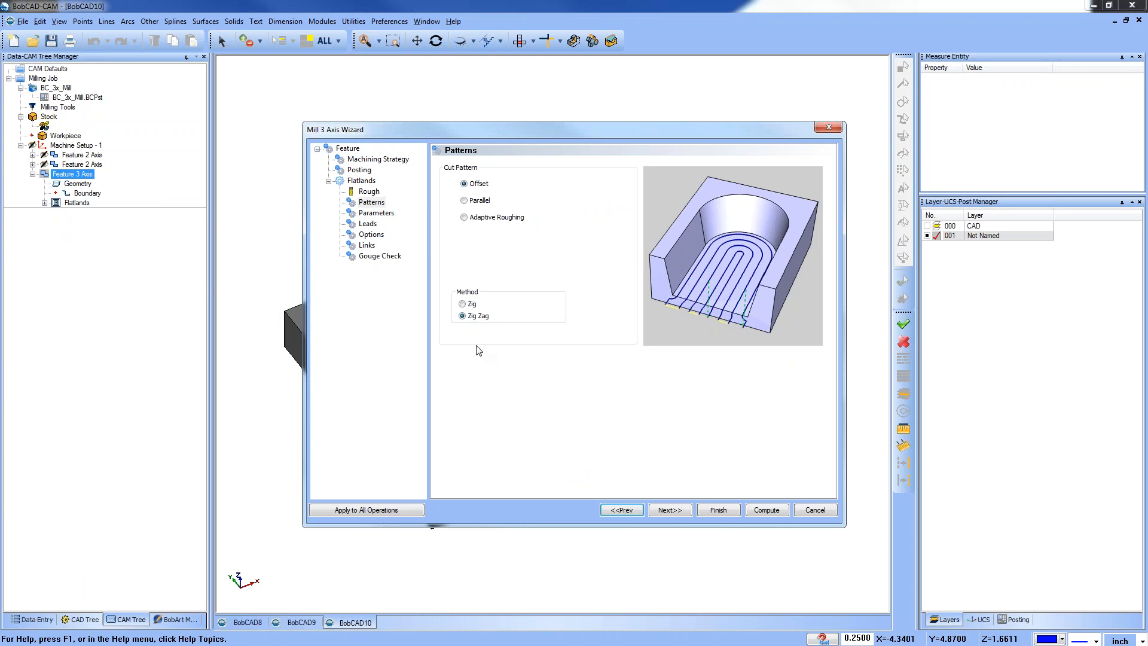
click(766, 509)
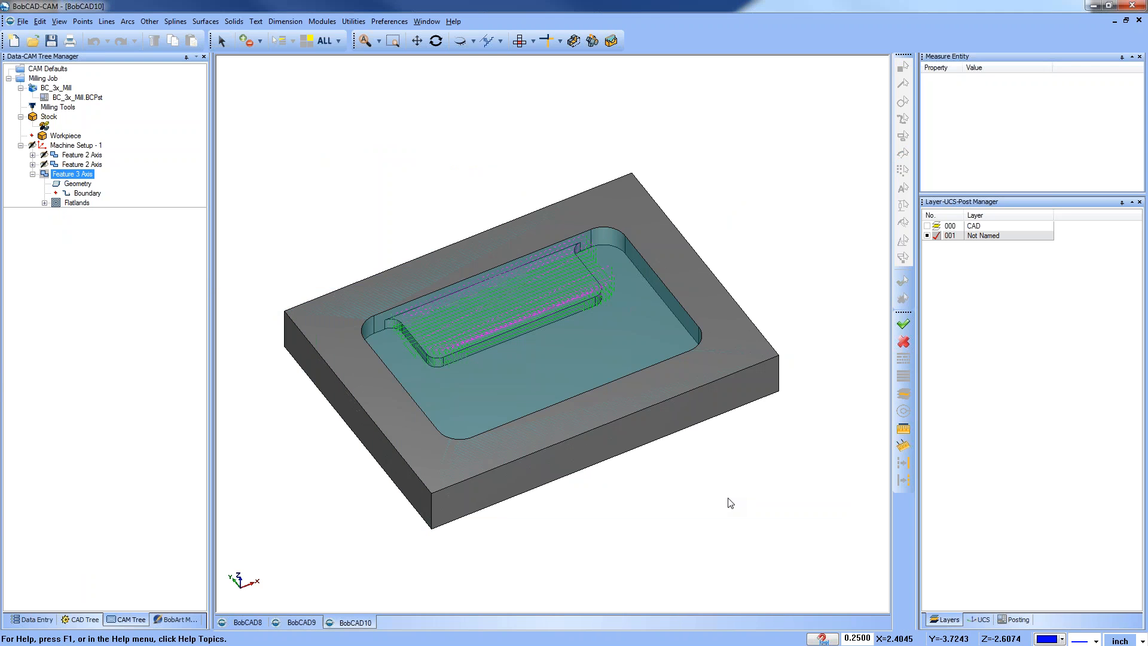
Change the Flatlands cut pattern to Parallel with the Zig Zag method and recompute the toolpath.
middle_drag(717, 447, 586, 426)
scroll(584, 421, up, 2)
right_click(73, 174)
click(120, 183)
click(372, 203)
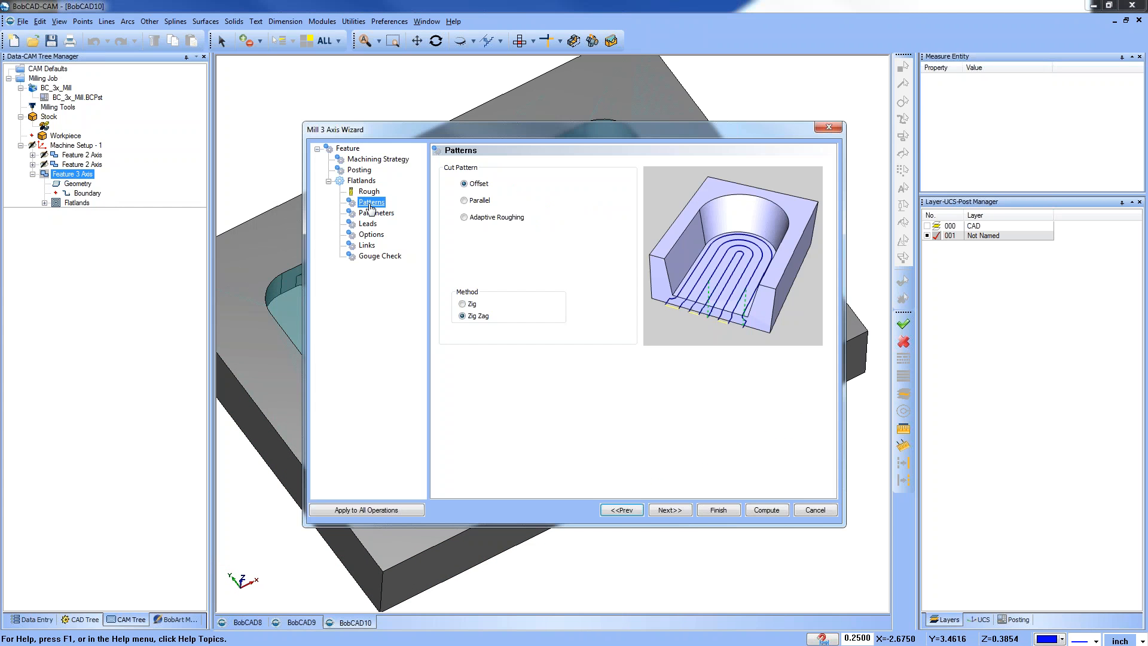
click(464, 200)
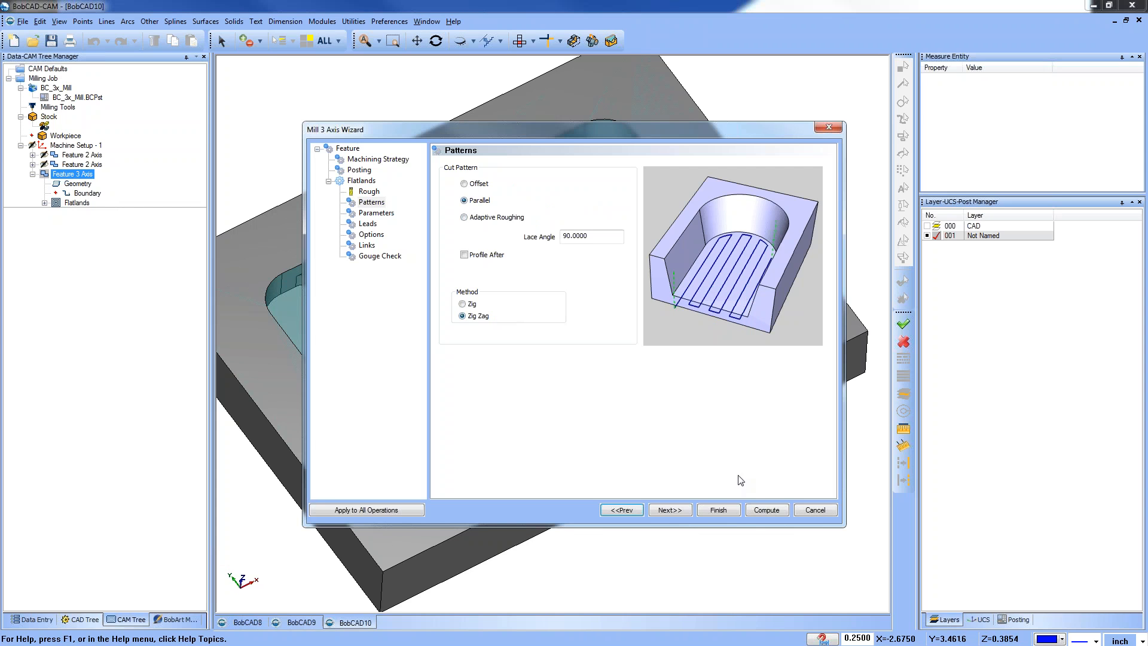
click(766, 510)
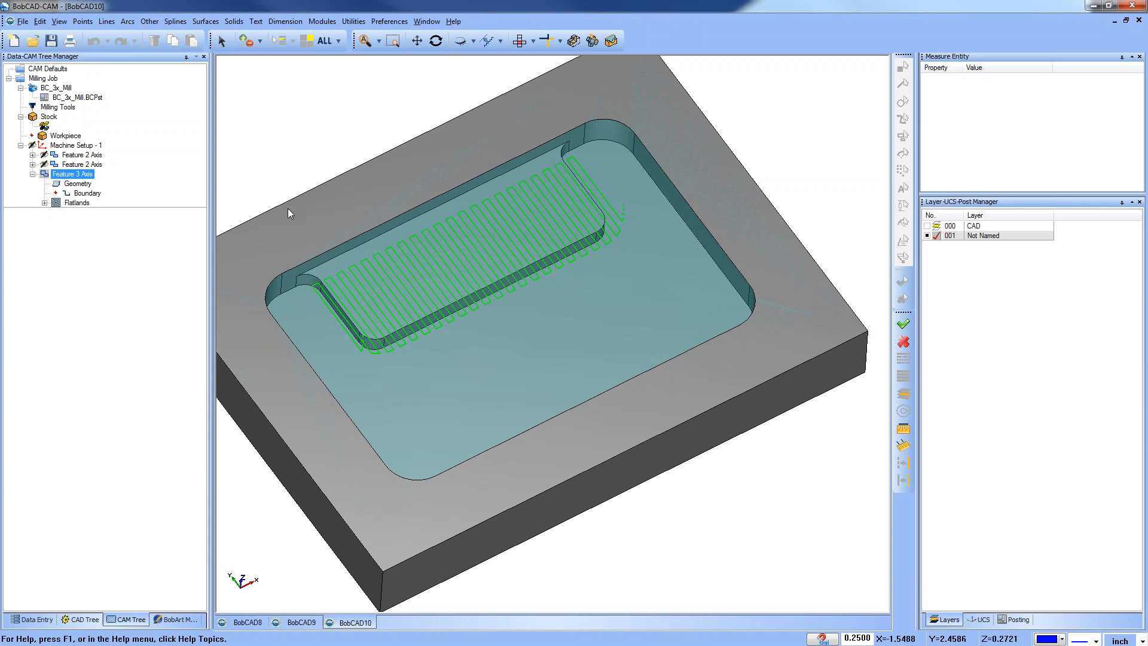
Change the Flatlands cut pattern to Adaptive Roughing and recompute the toolpath on the raised step.
right_click(83, 174)
click(107, 183)
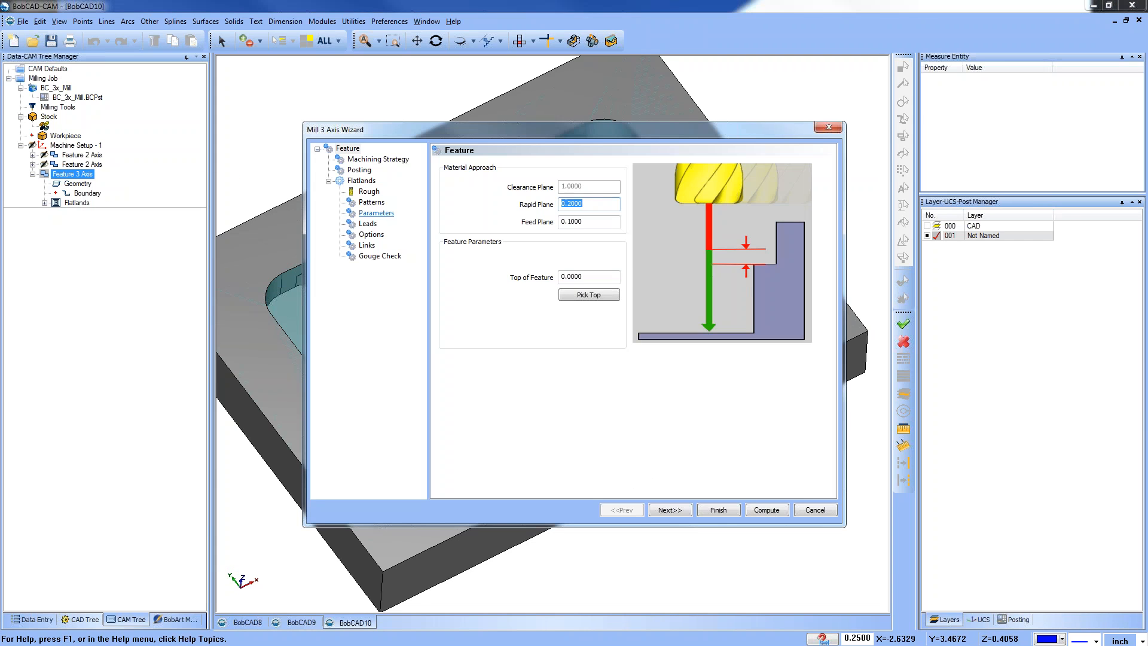
click(372, 203)
click(464, 217)
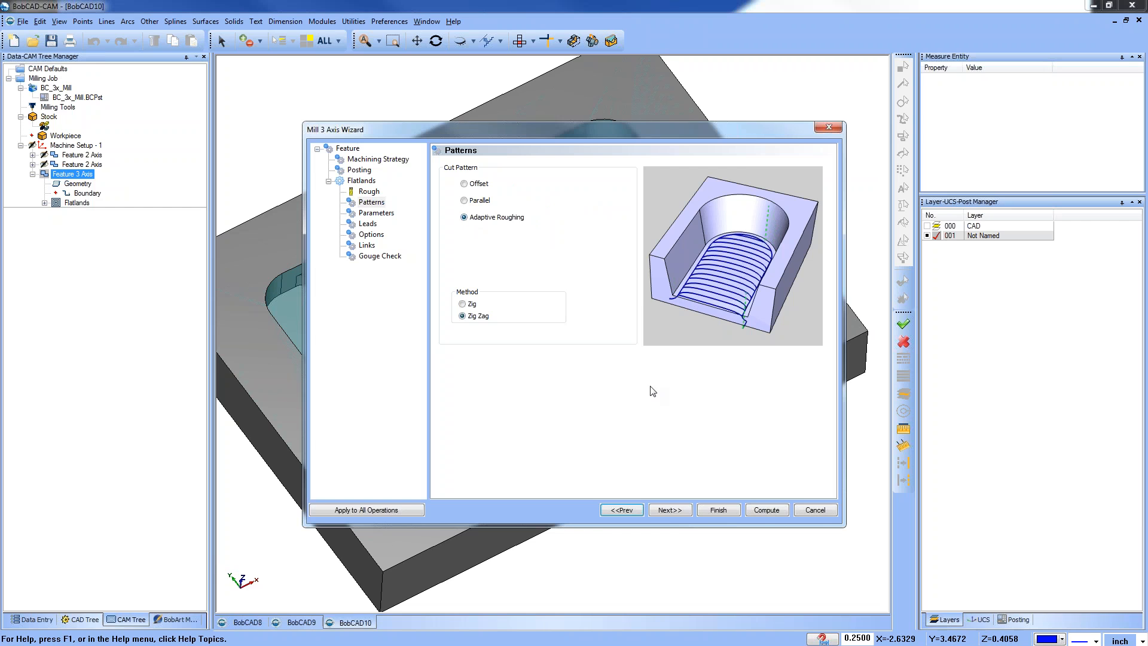
click(767, 510)
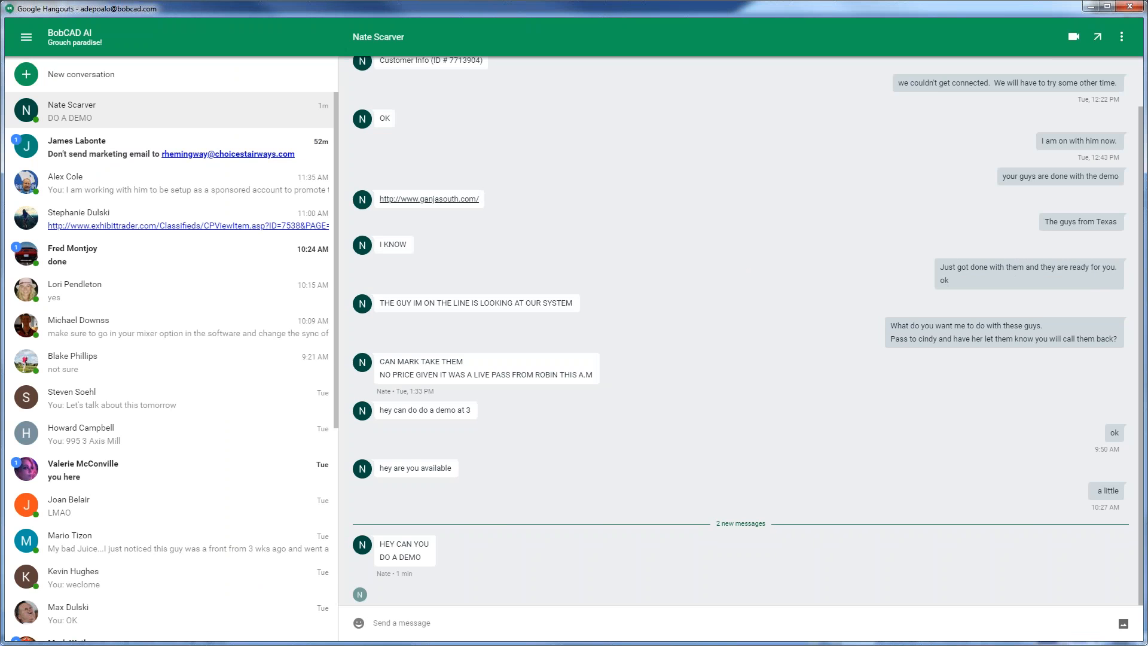
drag(15, 1, 15, 102)
drag(335, 114, 0, 139)
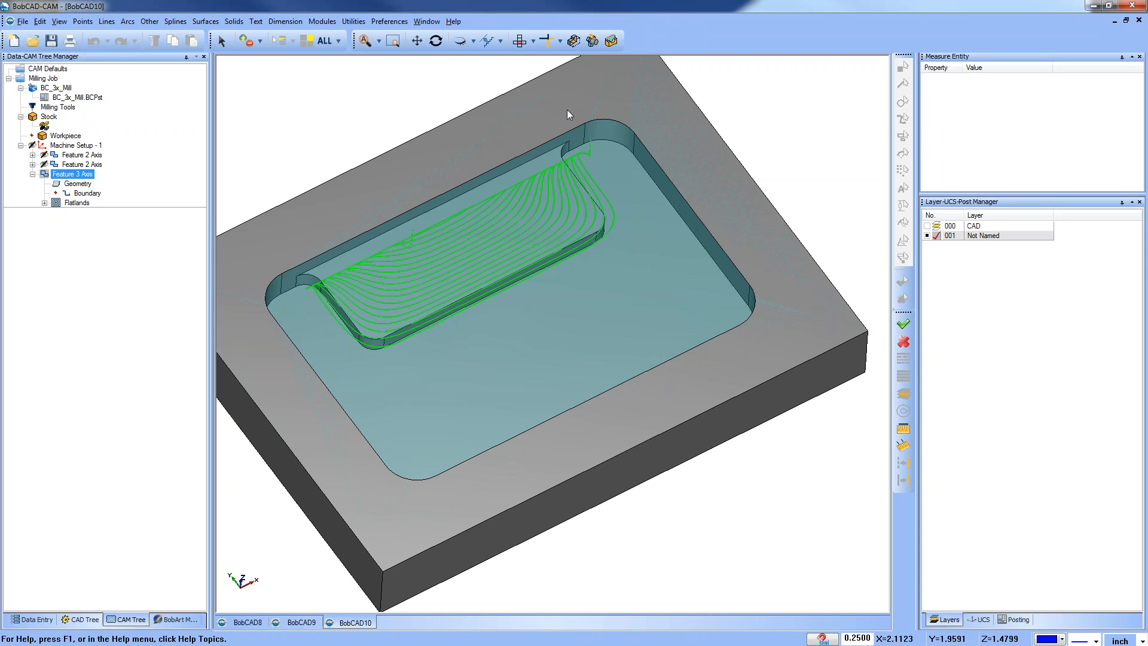
scroll(497, 346, down, 1)
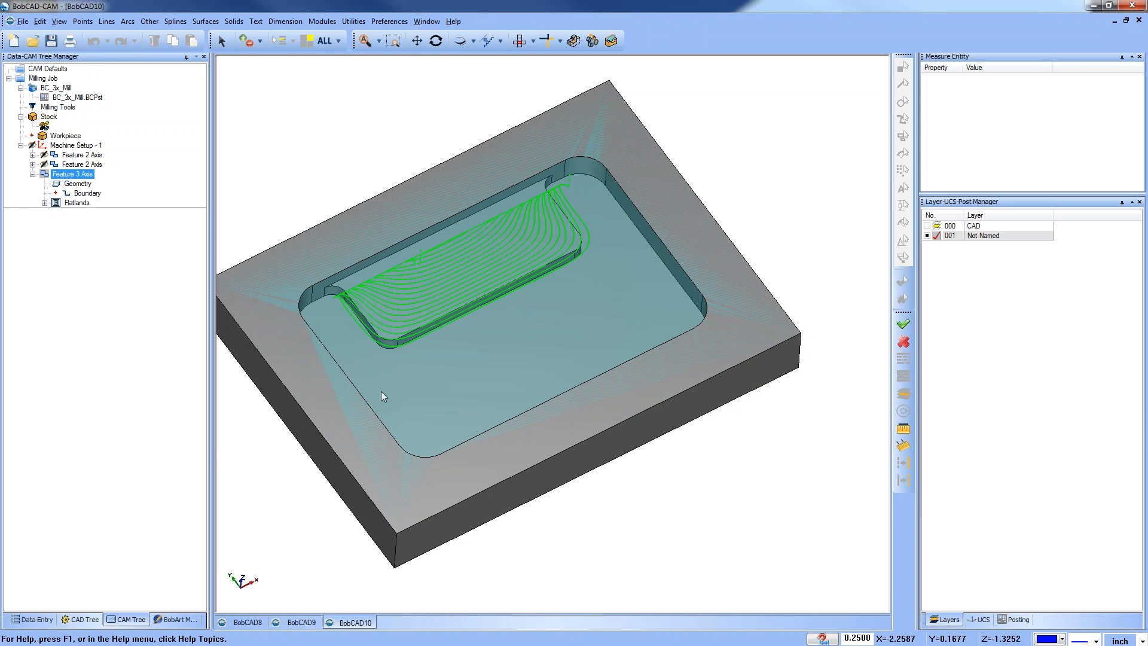
right_click(359, 116)
click(376, 137)
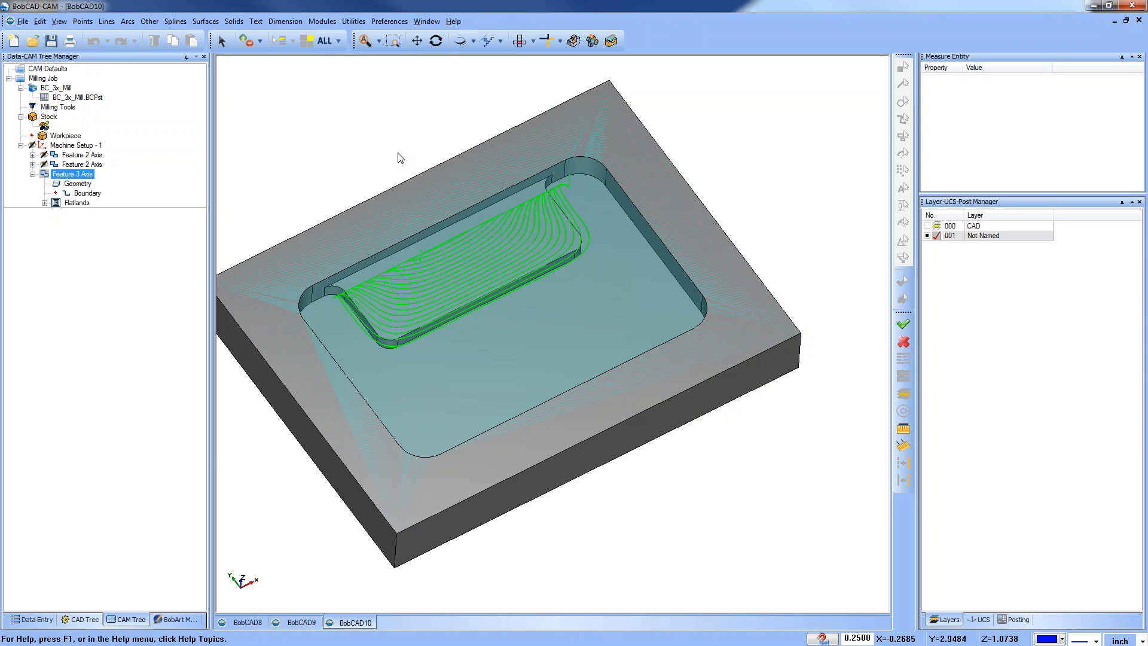
Open the part file BobCAD11.bbcd.
click(33, 41)
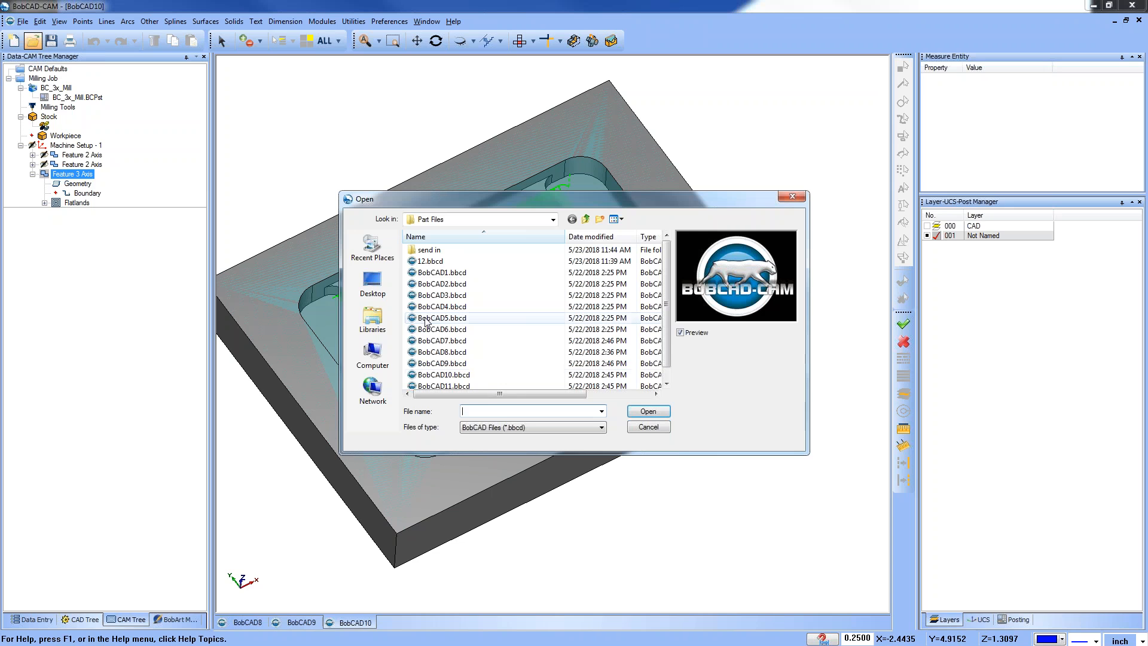
click(446, 386)
click(648, 411)
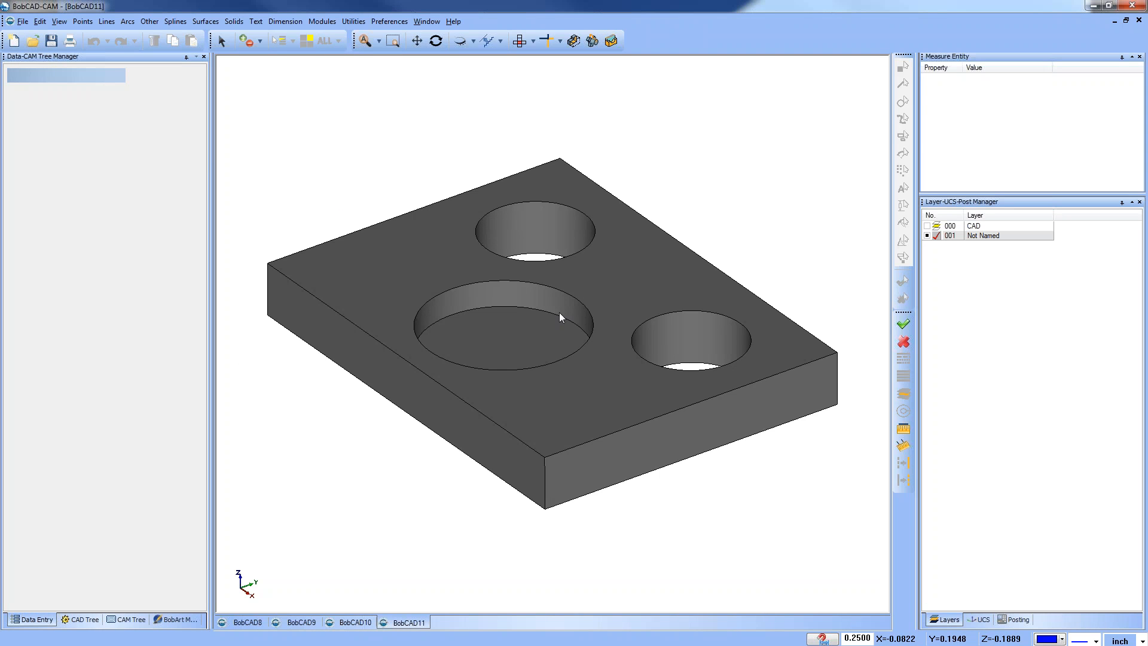
middle_drag(487, 328, 480, 407)
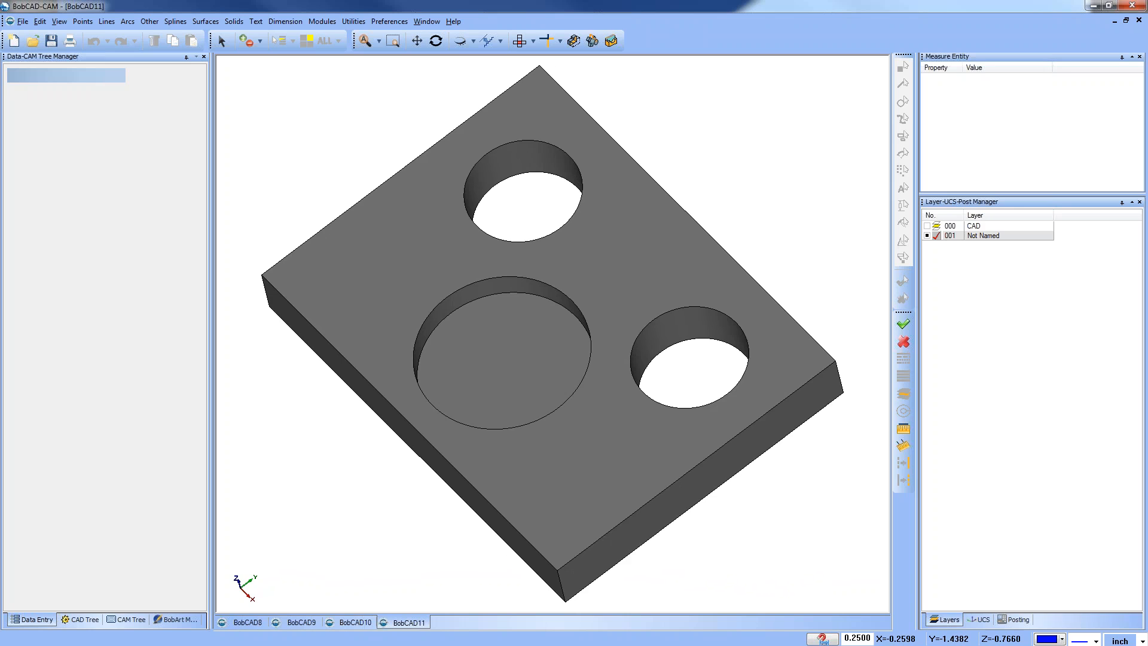
Create a milling job for the BC_3x_Mill machine with bounding-box stock taken automatically from the workspace.
click(126, 620)
right_click(47, 76)
click(72, 82)
click(76, 249)
click(84, 196)
click(85, 227)
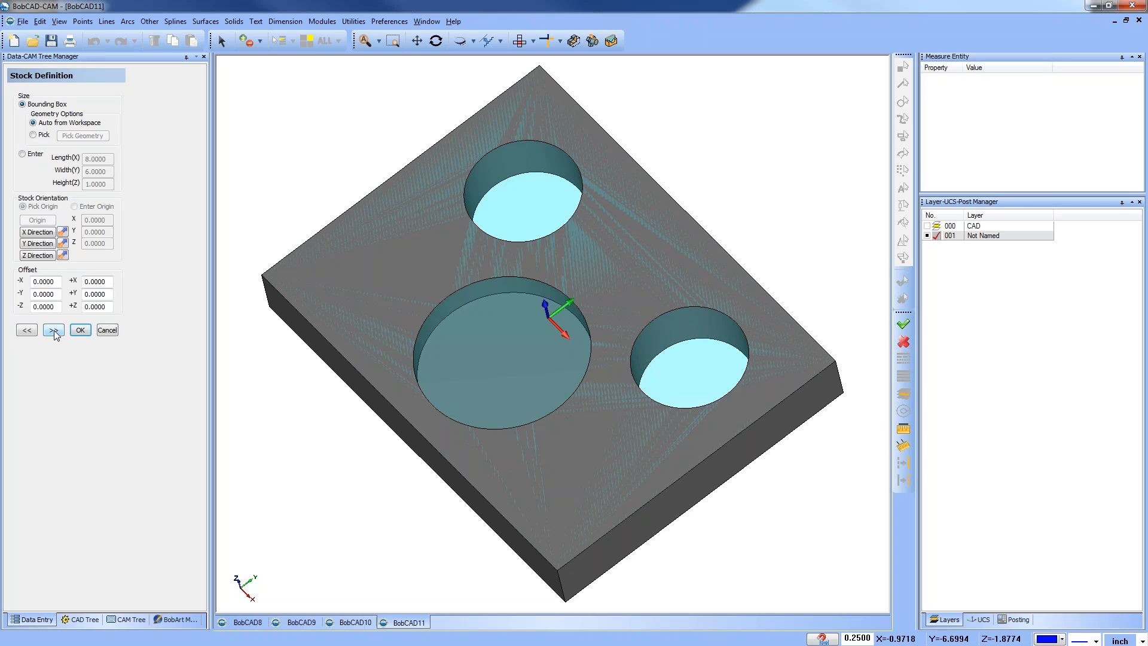
middle_drag(423, 515, 134, 326)
click(54, 330)
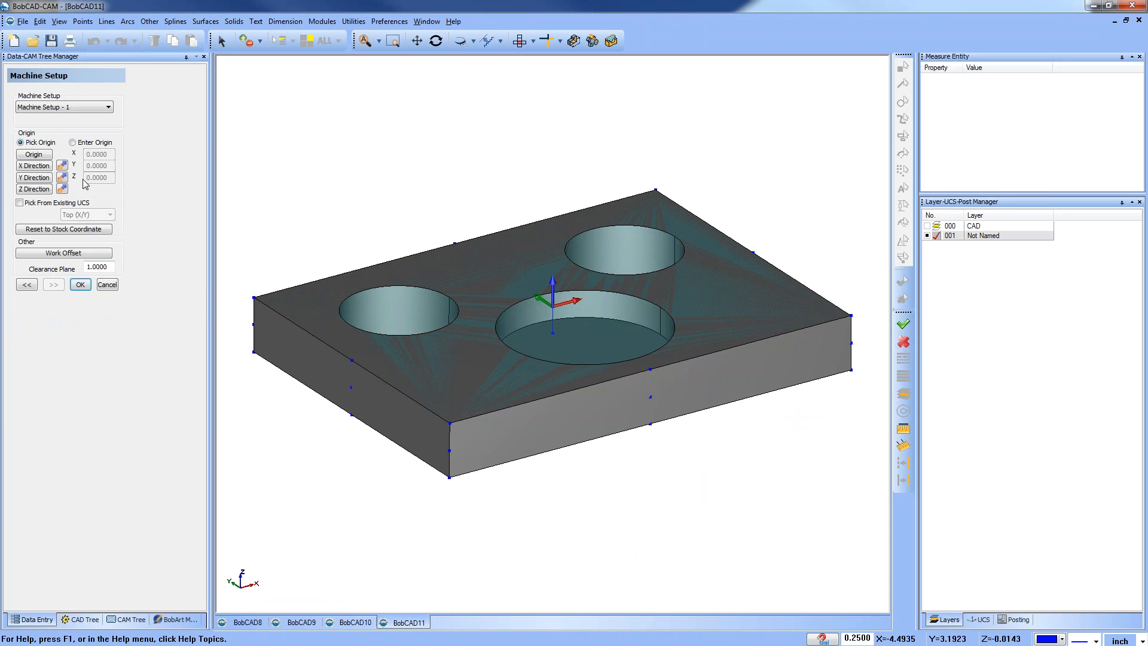
Place the origin of Machine Setup - 1 on the stock's top corner at X -4, Y 3, Z 0 and finish the job setup.
click(34, 154)
click(257, 301)
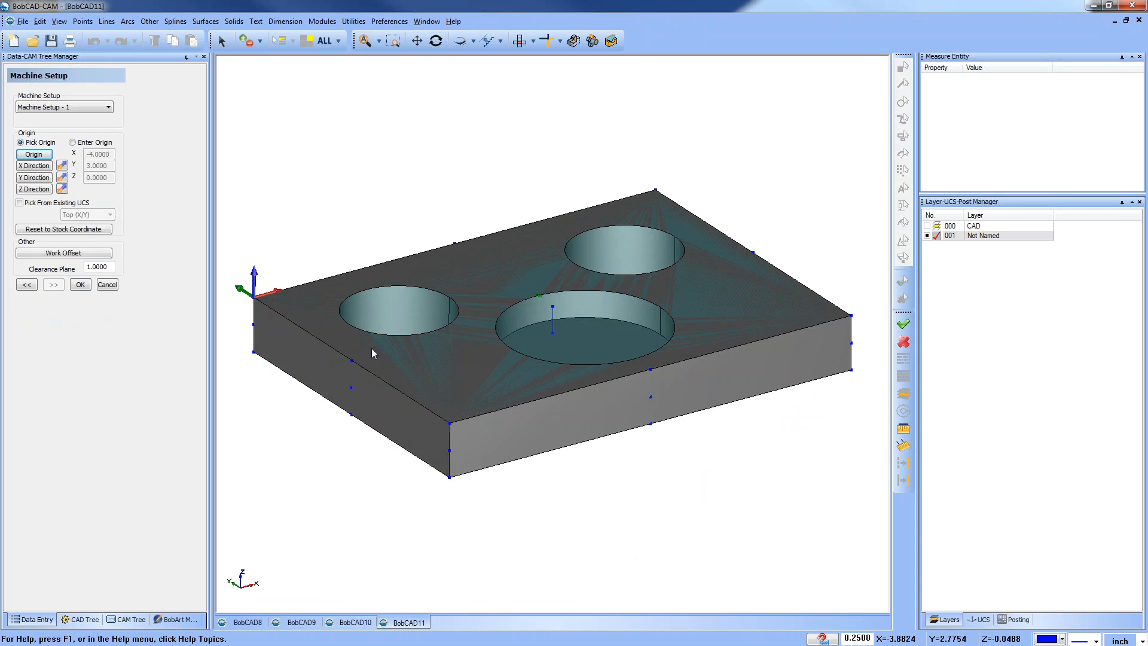
mouse_move(603, 410)
middle_down()
mouse_move(530, 409)
mouse_move(526, 436)
middle_up()
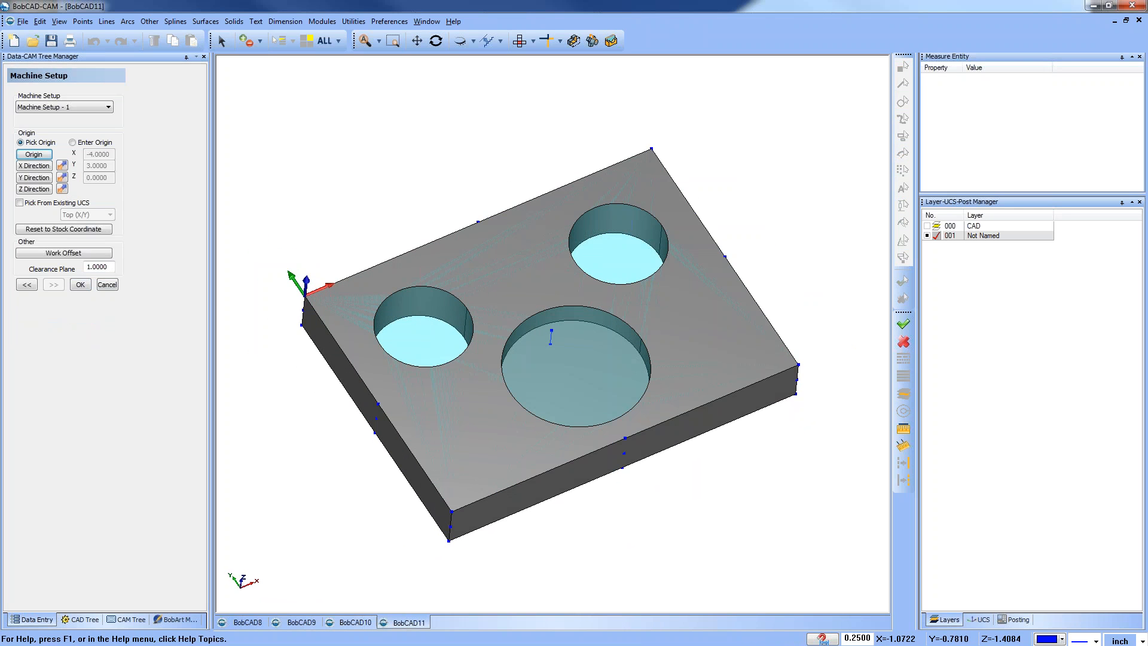
click(80, 285)
Paste the copied 2 Axis feature into Machine Setup - 1, loading its Top of Feature and Depth values.
right_click(57, 145)
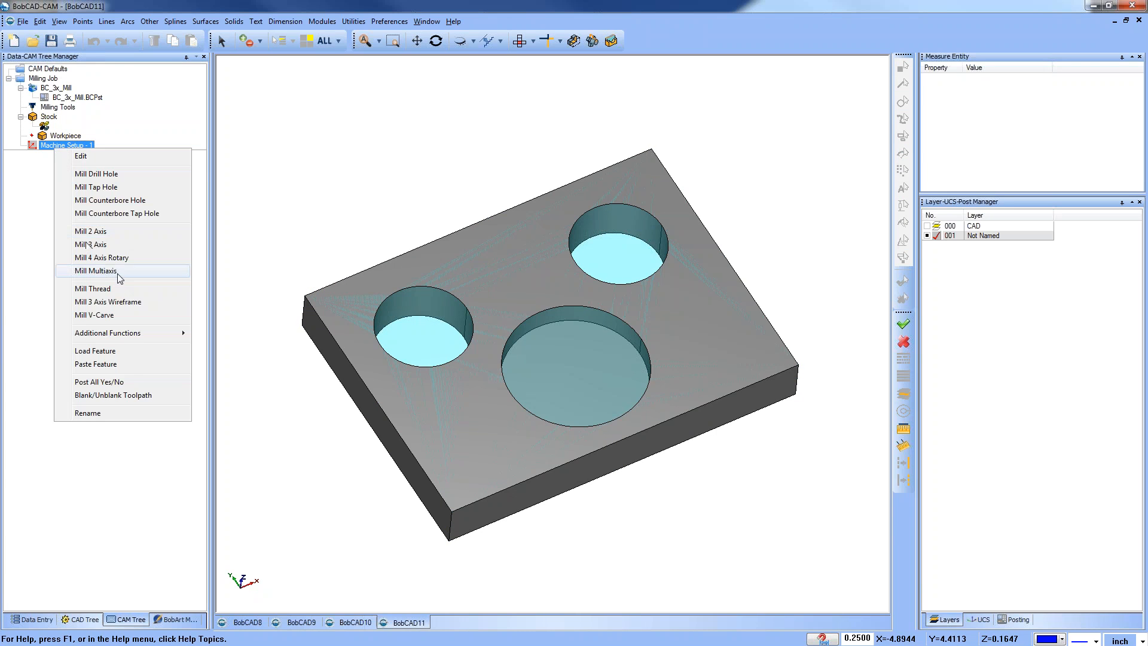
click(99, 364)
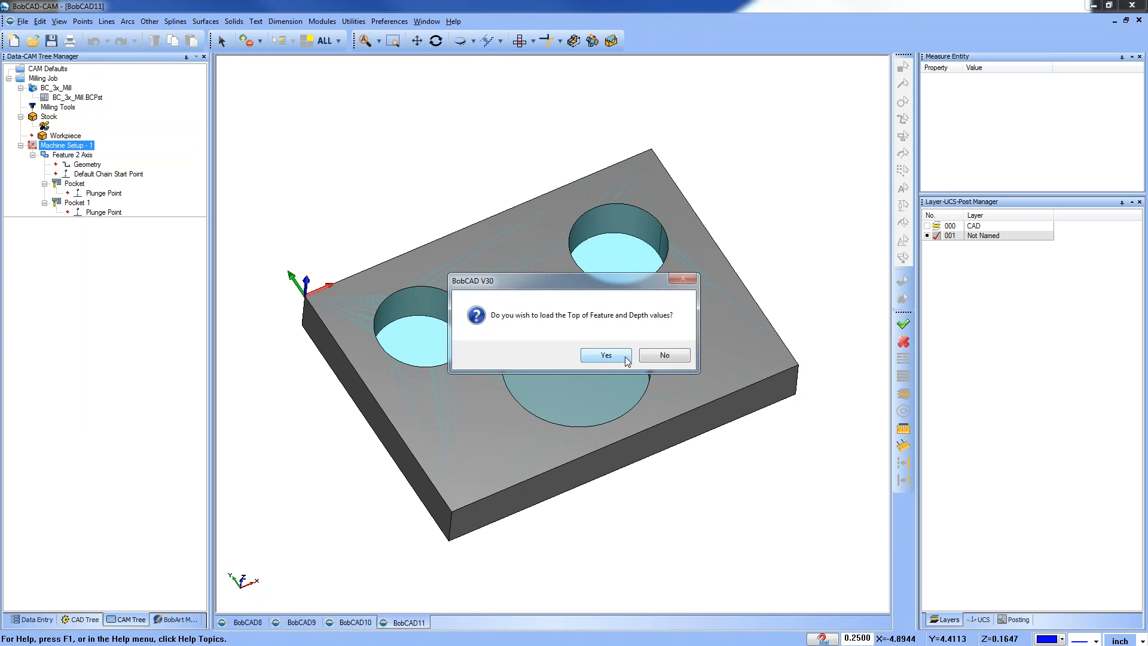
click(605, 355)
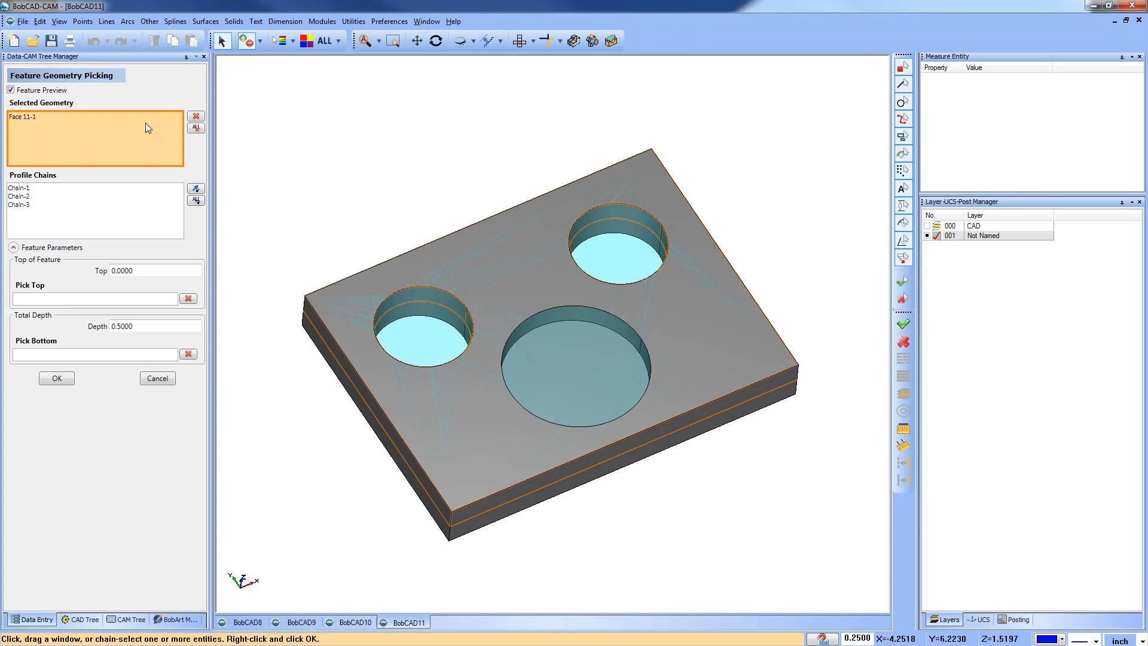
Clear the selected faces and use only the large circular pocket's floor as the 2 Axis feature's geometry.
click(537, 316)
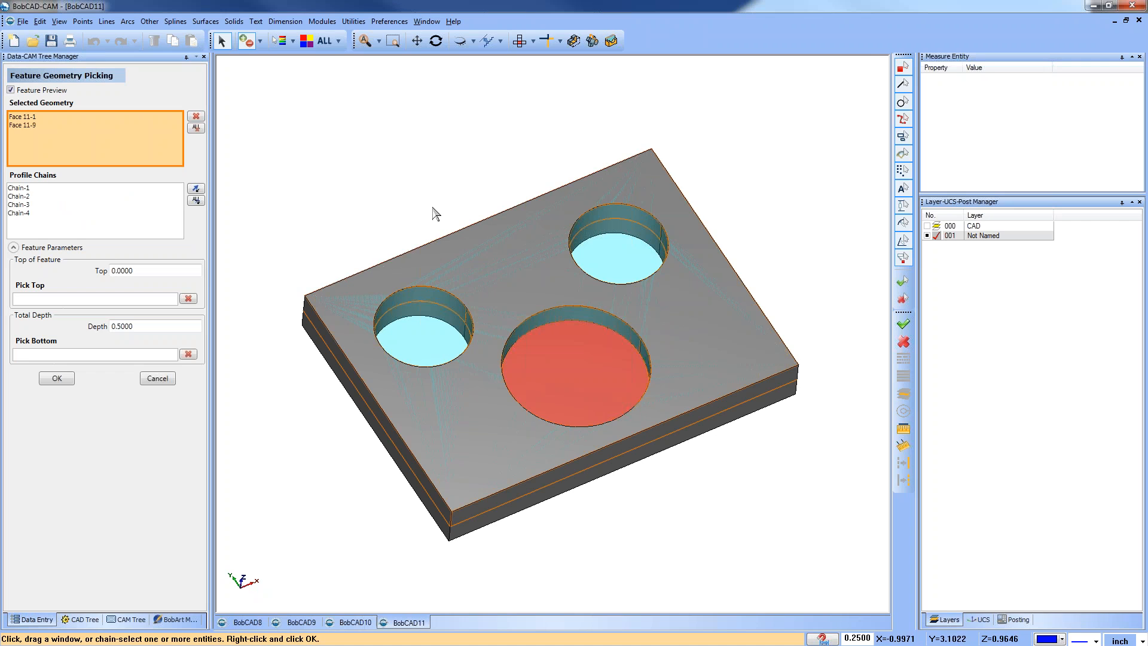
click(196, 128)
click(581, 377)
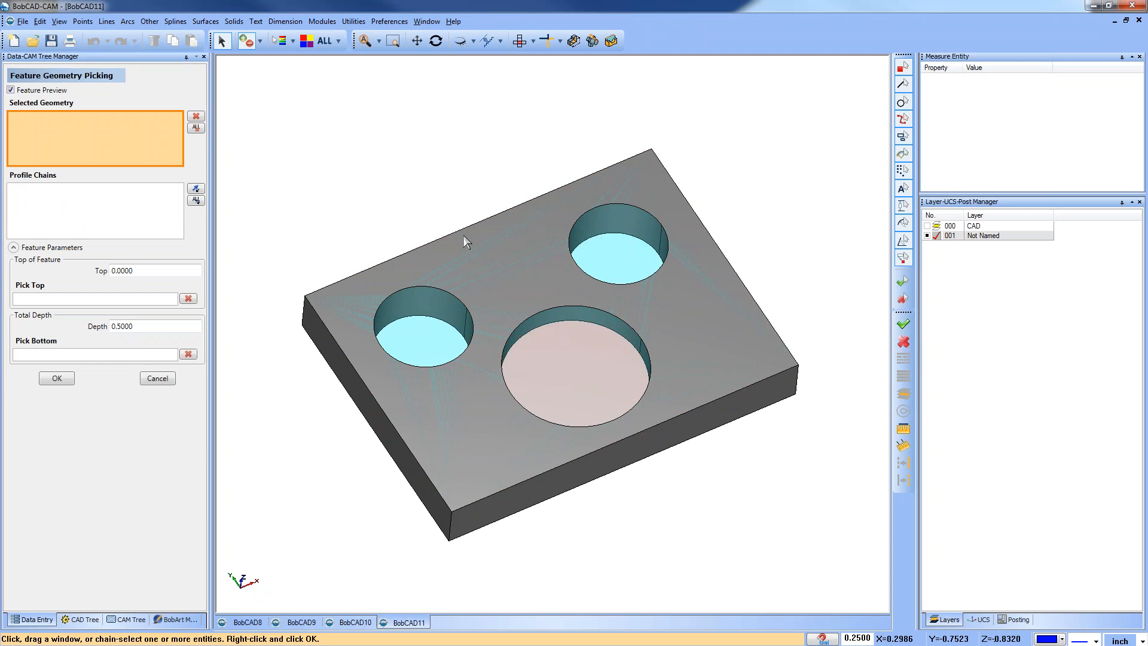
click(57, 379)
Enable Use Spiral for Circular Pockets in the first pocket operation's patterns and compute its toolpath.
right_click(77, 157)
click(91, 164)
click(371, 211)
click(463, 276)
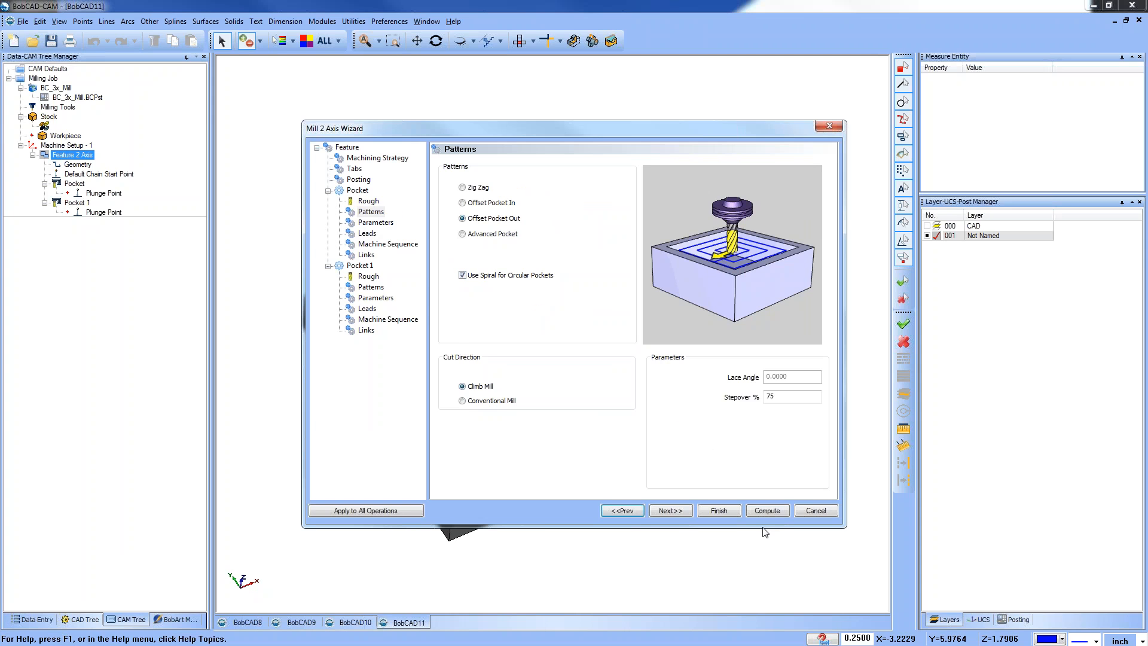
click(735, 511)
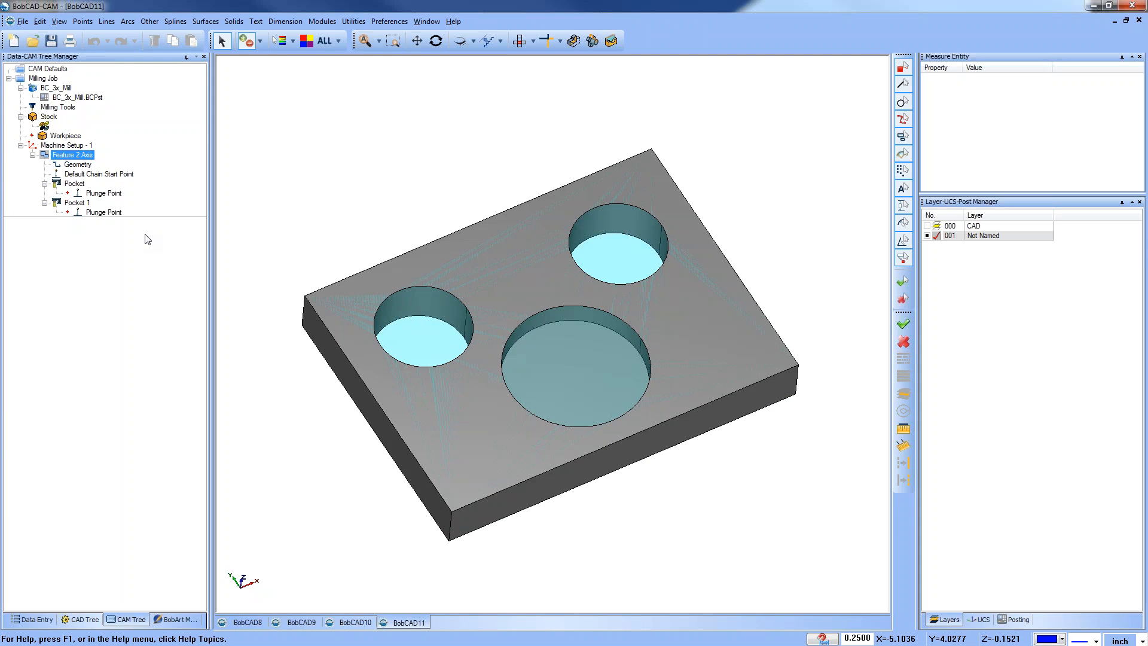
click(76, 185)
right_click(78, 188)
mouse_move(496, 397)
middle_down()
mouse_move(500, 453)
mouse_move(497, 392)
middle_up()
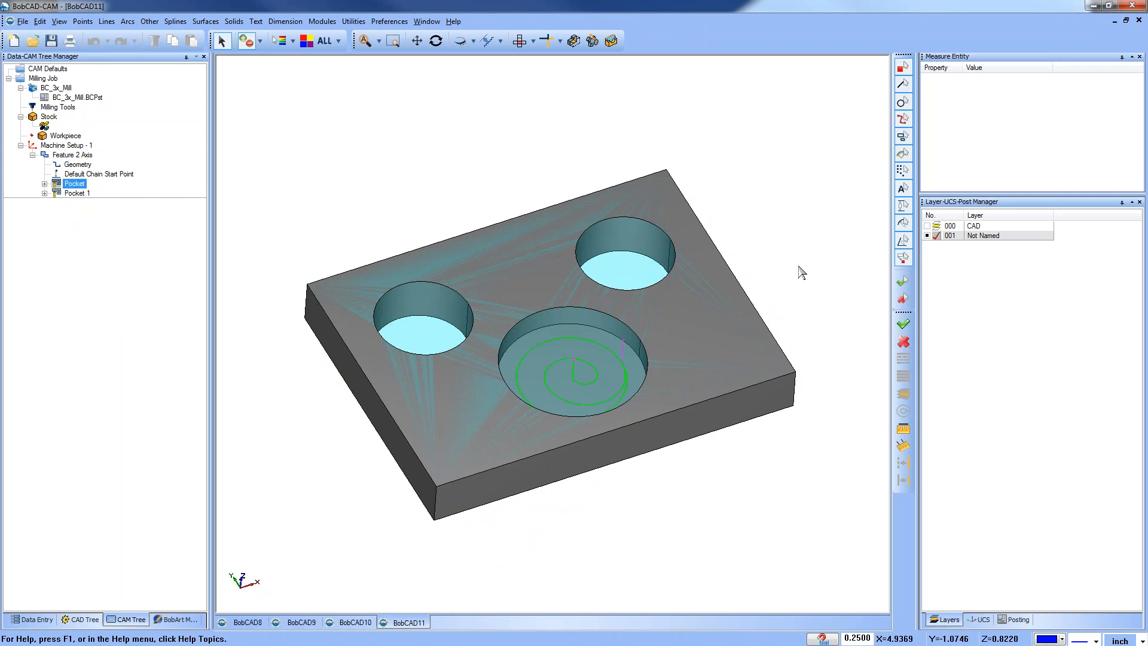
Remove the pocket floor from the 2 Axis feature's geometry and reopen its geometry selection.
click(76, 167)
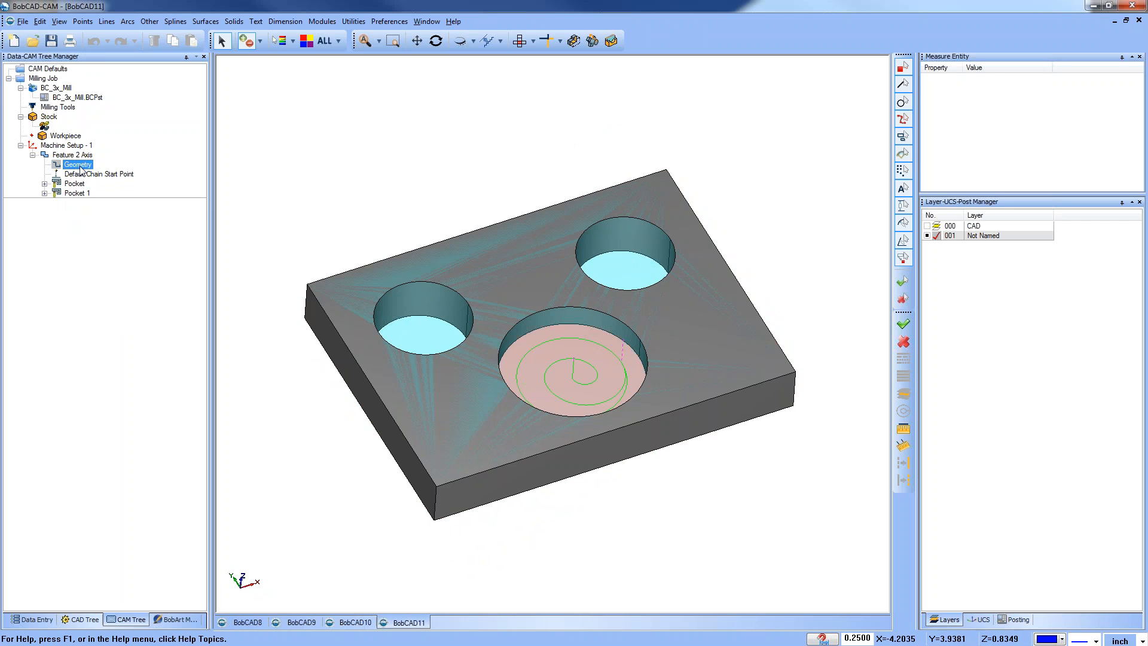
right_click(79, 167)
click(112, 188)
right_click(86, 162)
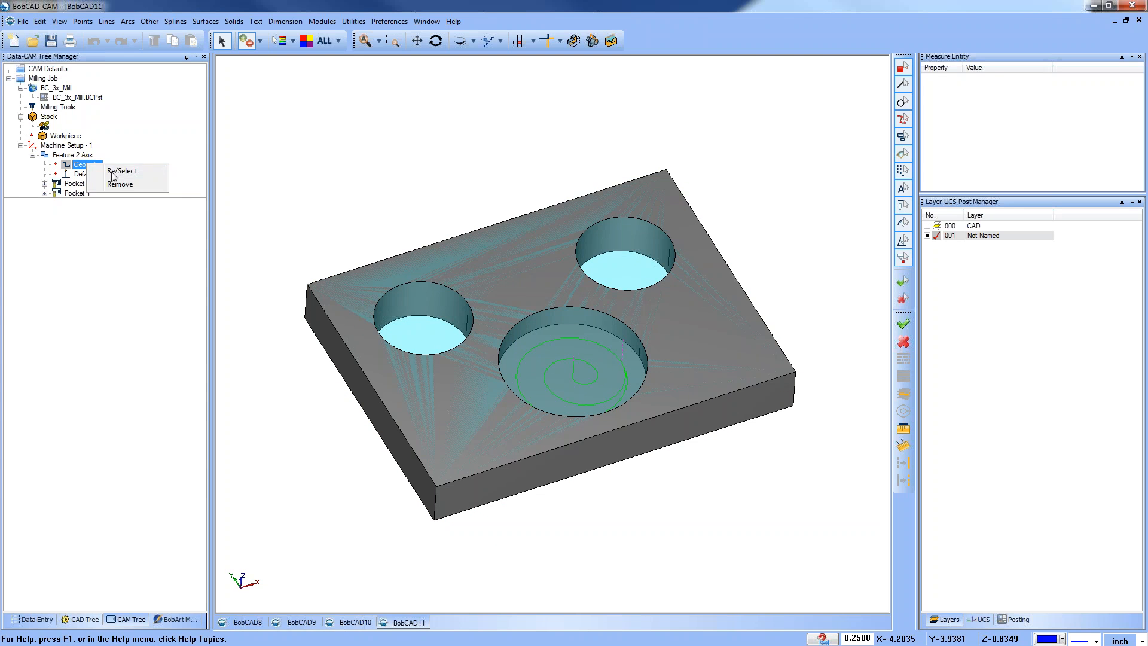
click(112, 171)
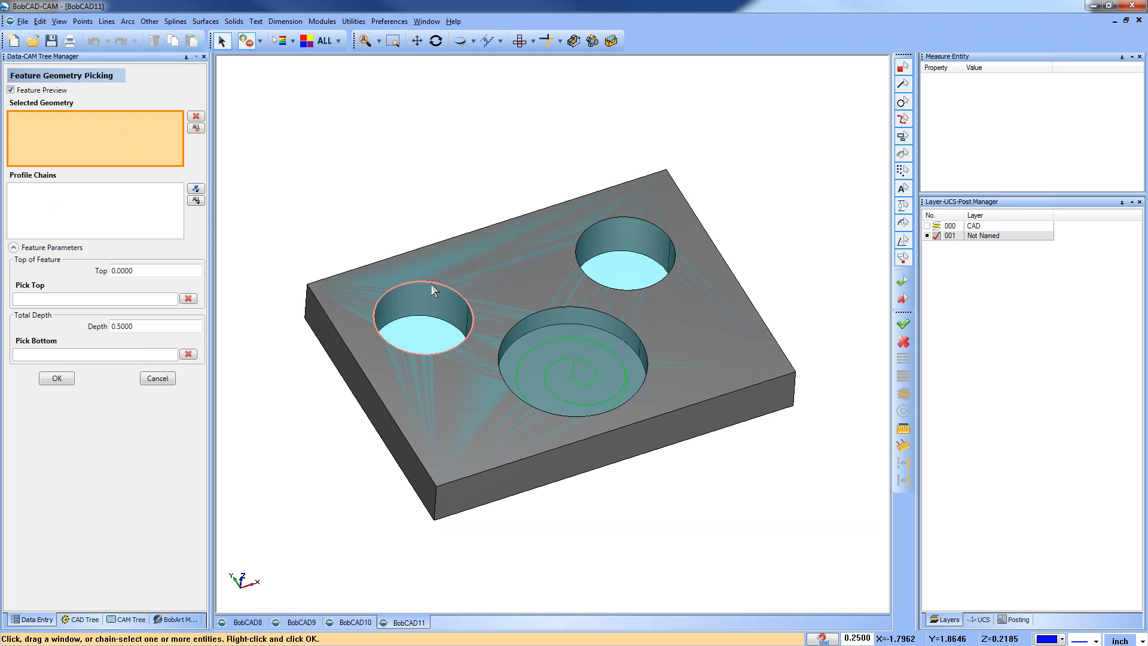
scroll(432, 284, up, 5)
click(429, 278)
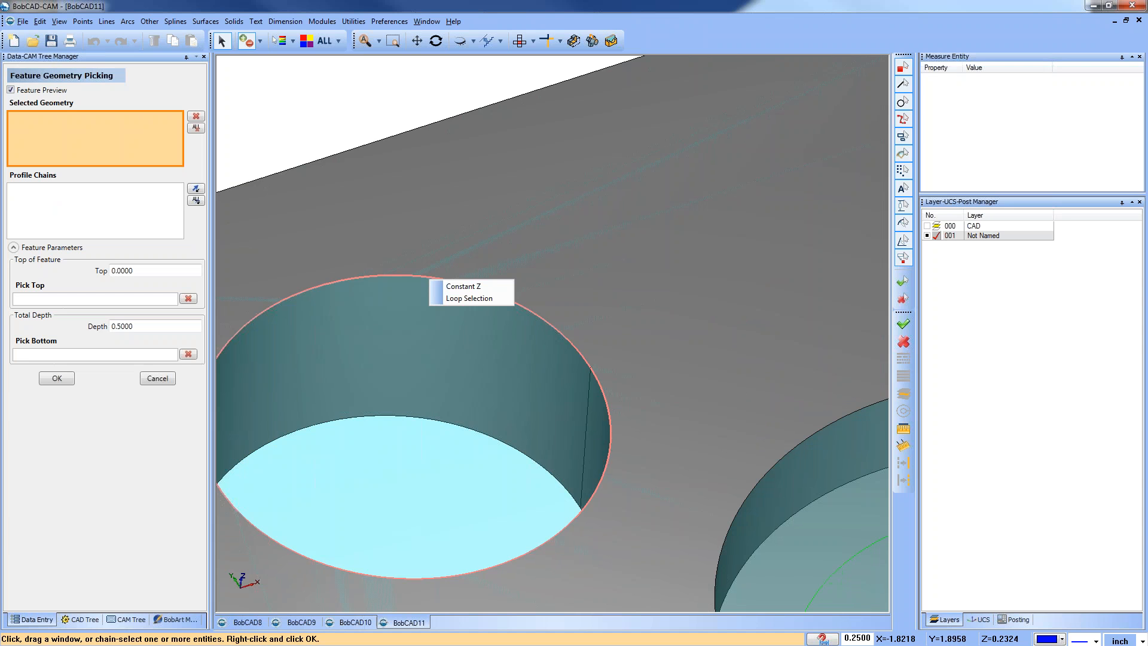
click(482, 298)
scroll(454, 378, down, 5)
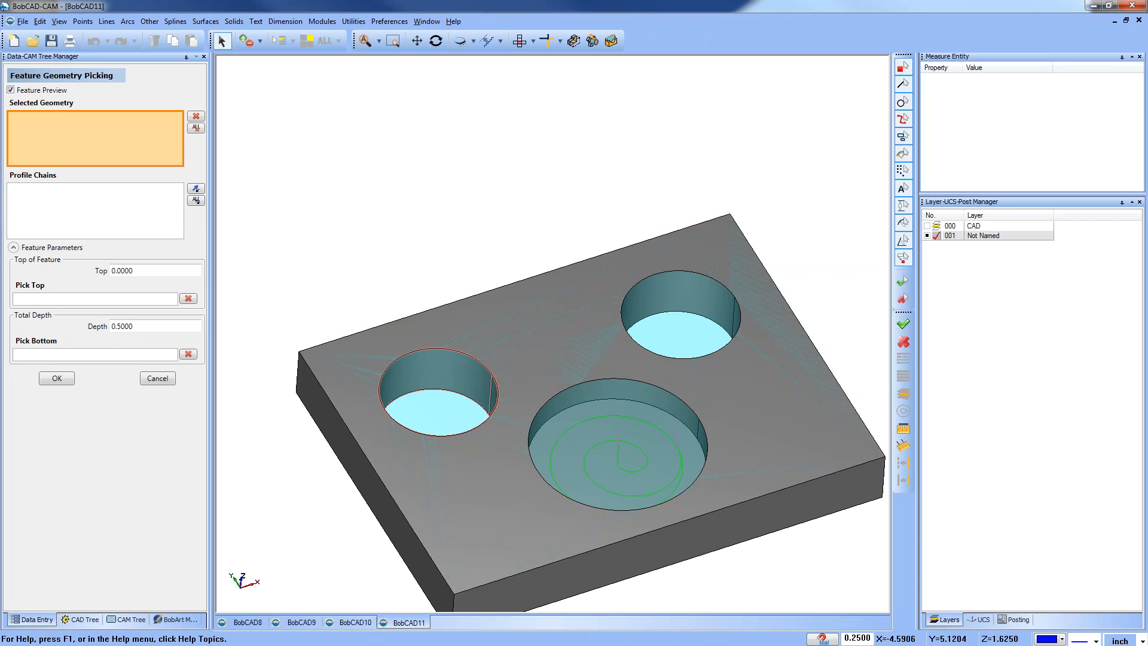
right_click(307, 191)
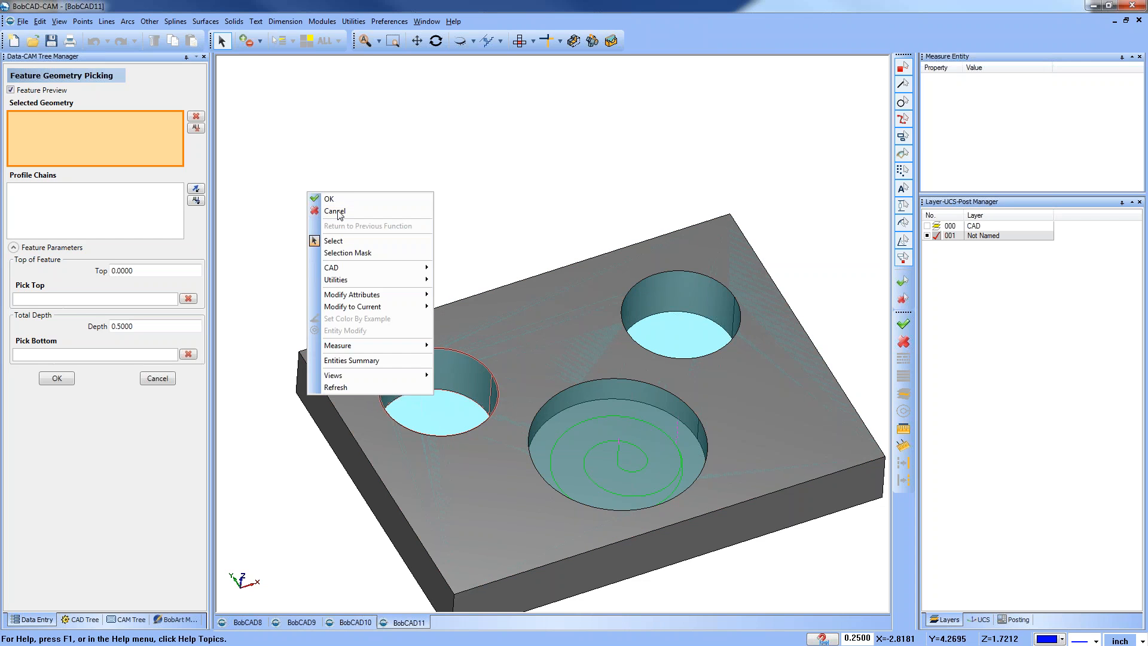
click(335, 211)
Select the top edges of both through holes as feature geometry and set the total depth to 1.0000 from a point on the block's bottom.
click(88, 123)
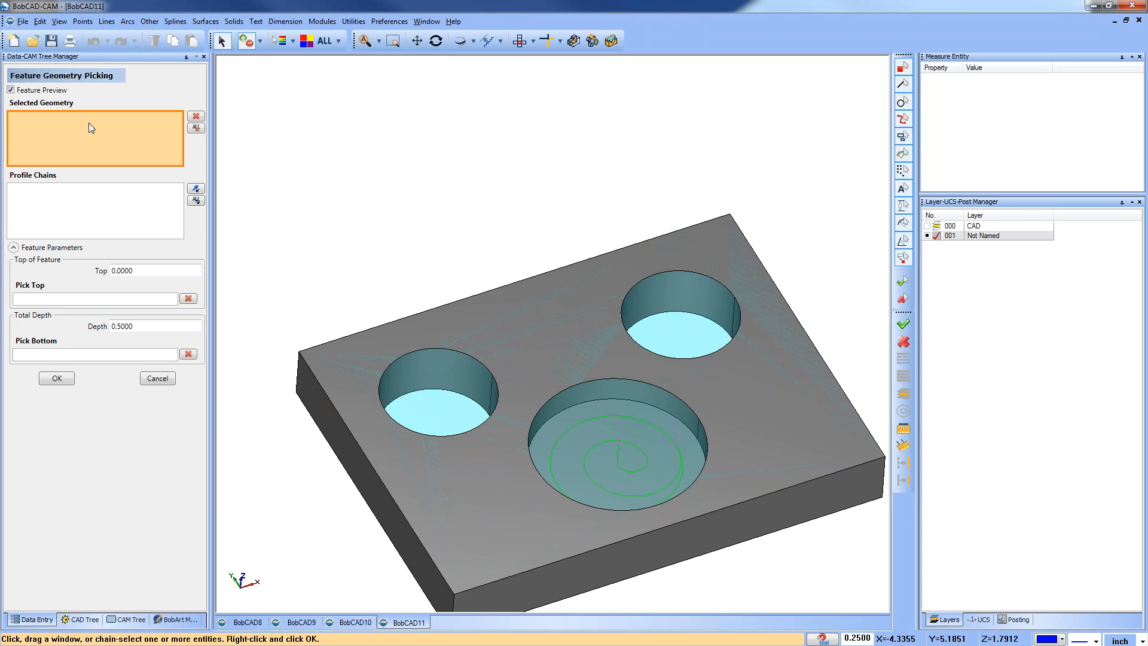
click(436, 349)
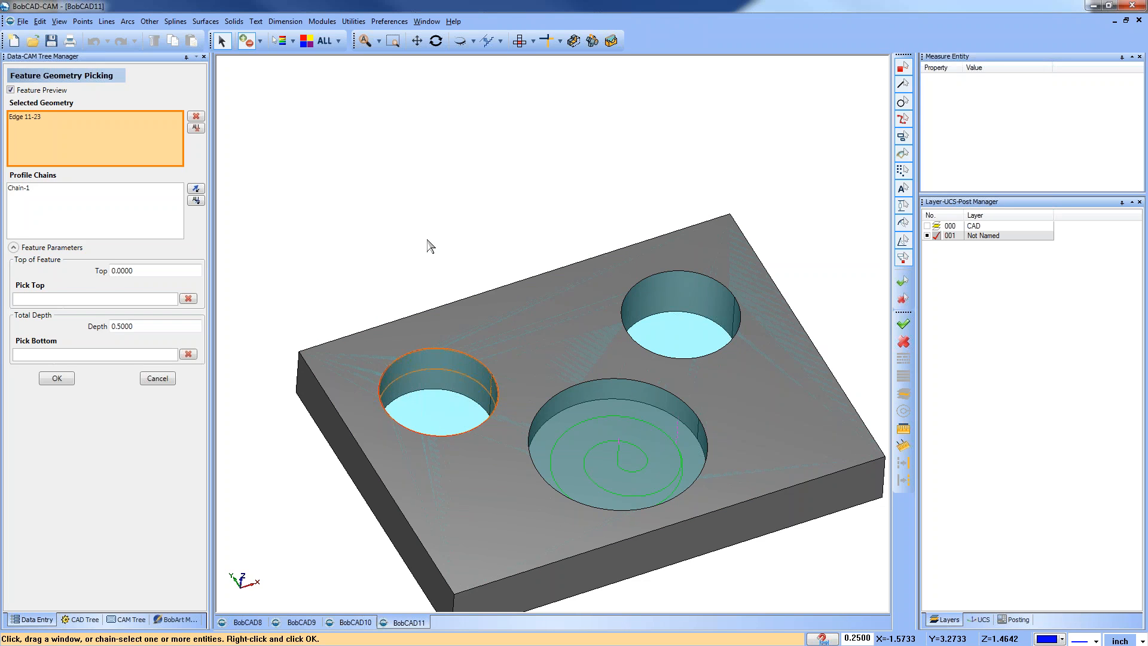
click(669, 275)
click(87, 356)
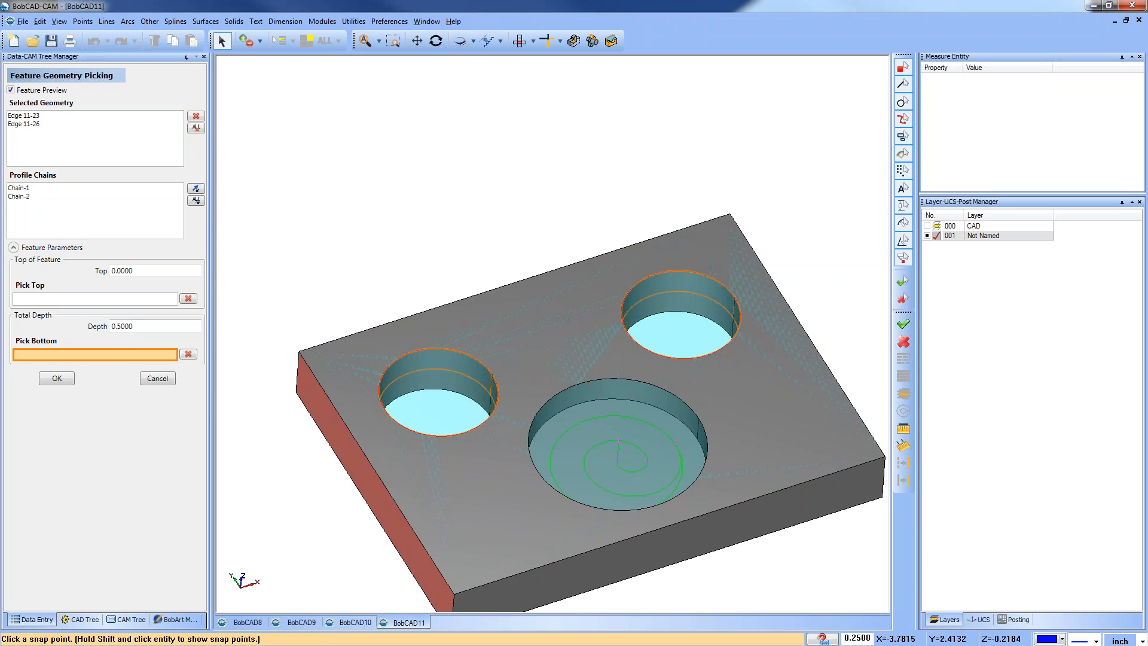
click(446, 397)
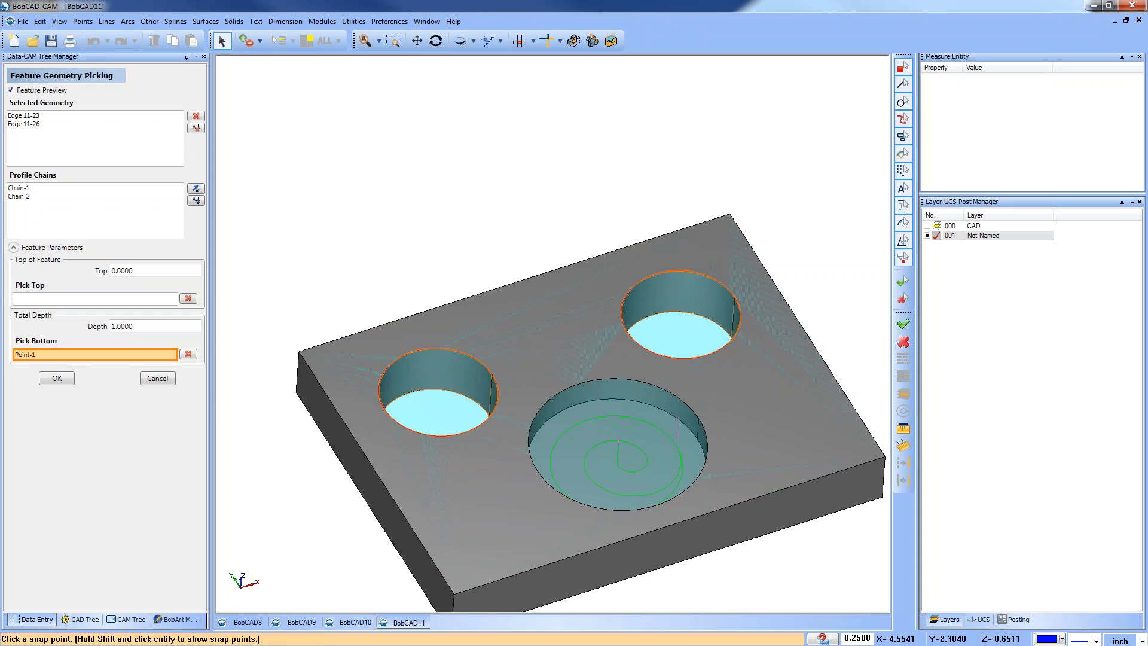
click(67, 378)
Compute the first pocket operation's toolpath for the two through holes.
right_click(71, 183)
click(102, 197)
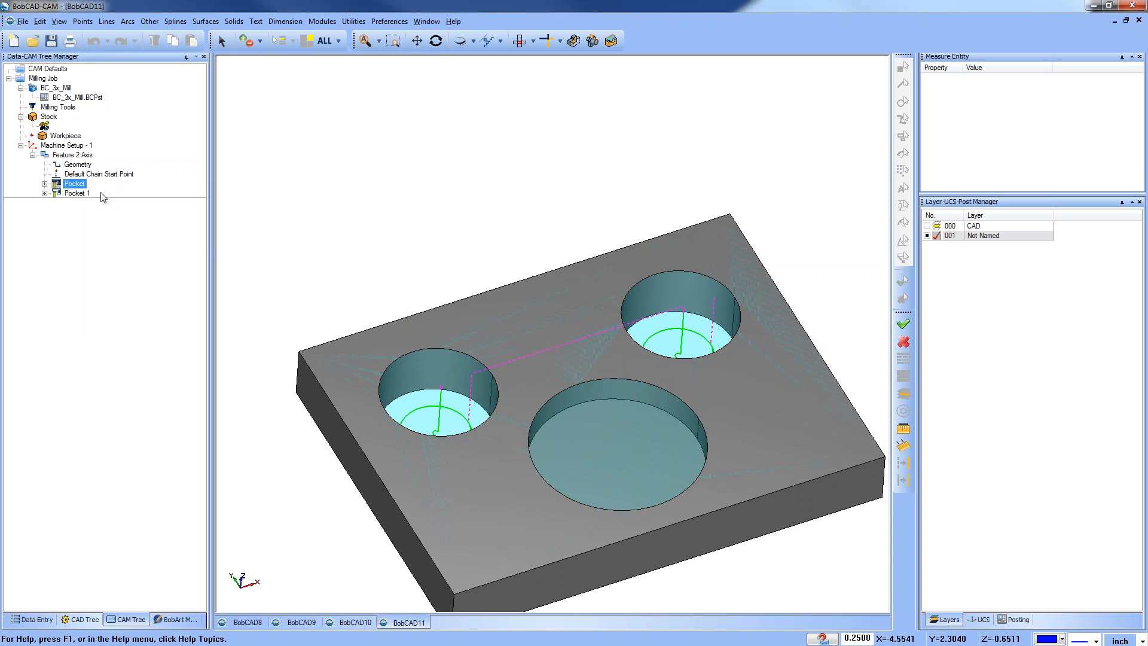
middle_drag(577, 414, 597, 435)
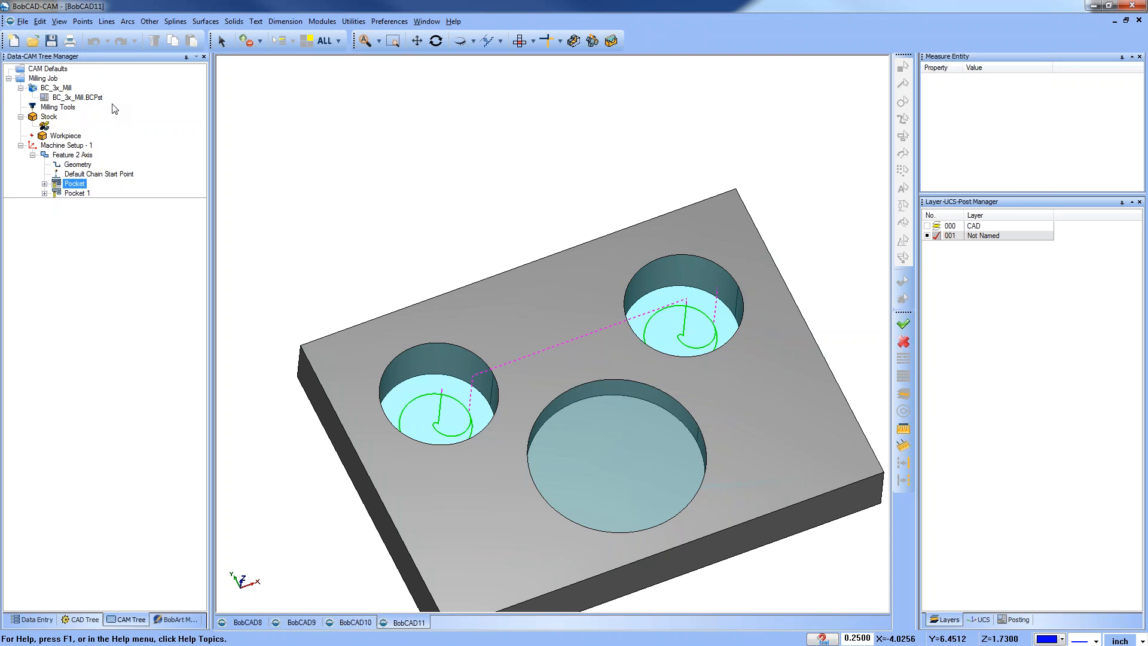
Open the part file 12.bbcd.
click(33, 41)
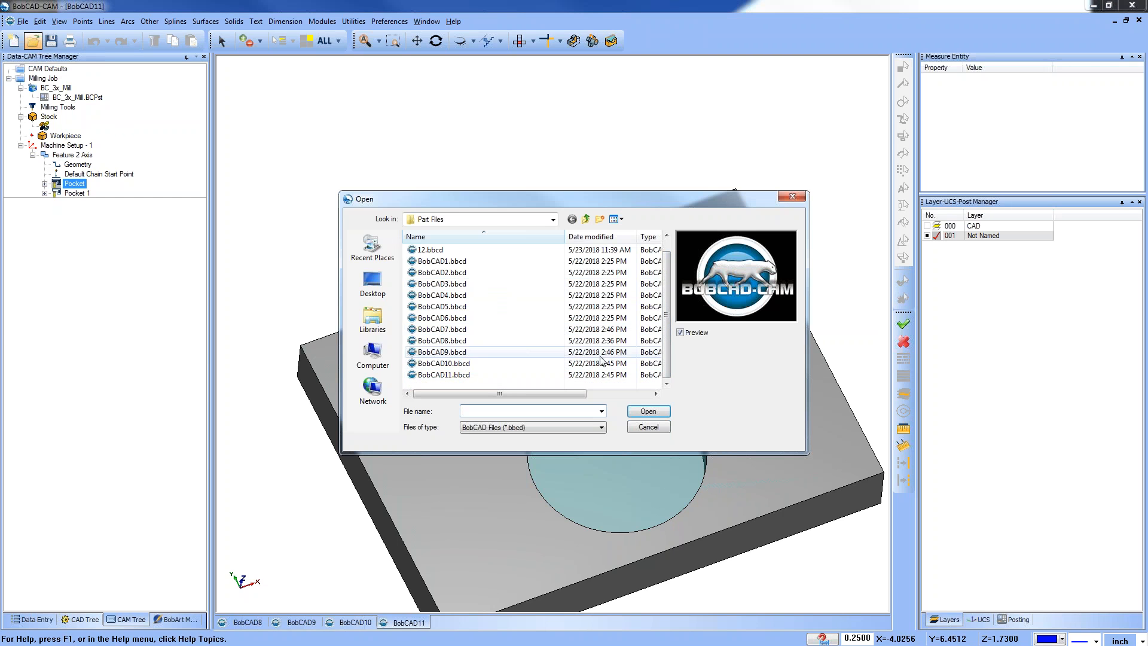
click(444, 252)
click(647, 410)
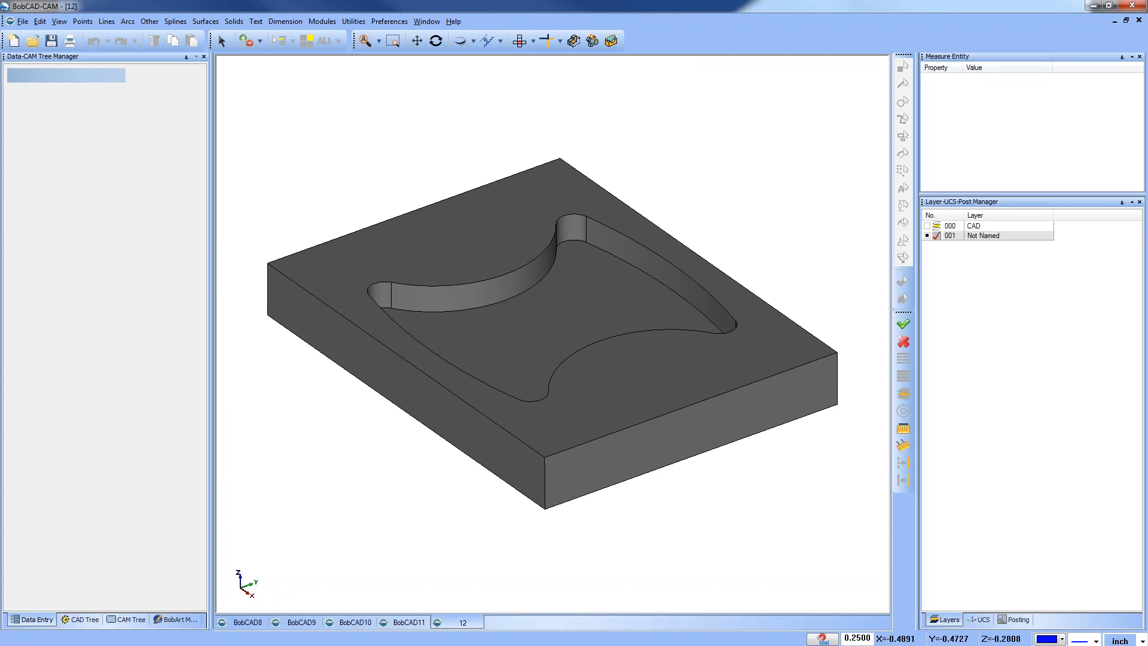
middle_drag(513, 319, 512, 348)
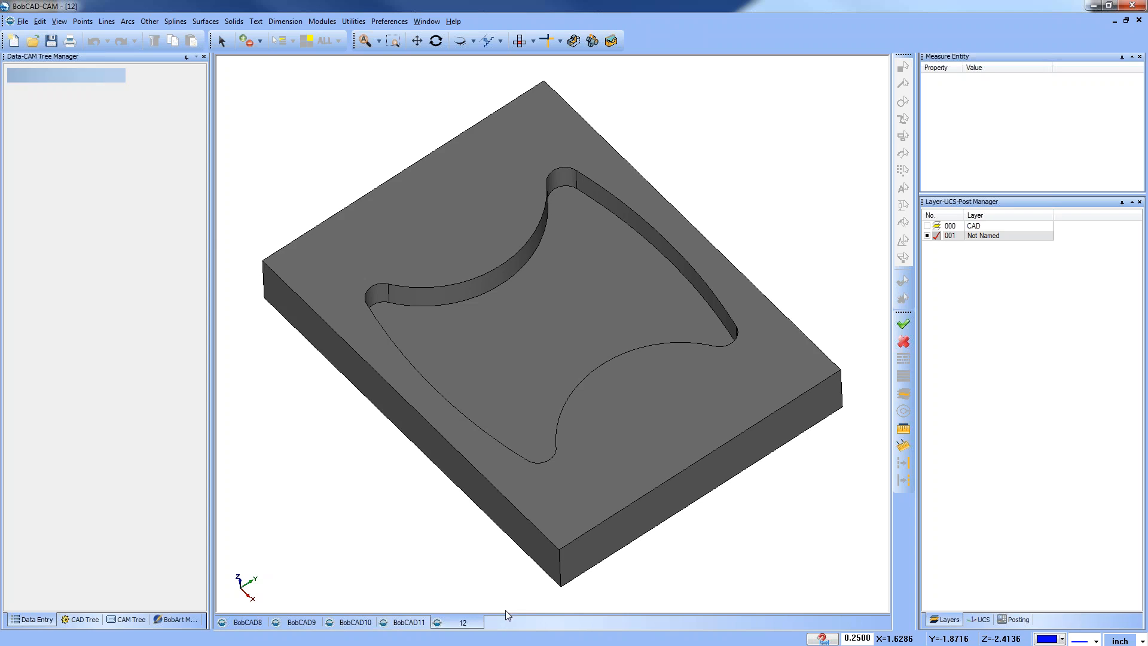
Return to BobCAD11, set the first pocket operation to Multiple Steps with a 0.25 depth of cut, and compute the toolpath.
click(409, 622)
scroll(473, 345, down, 2)
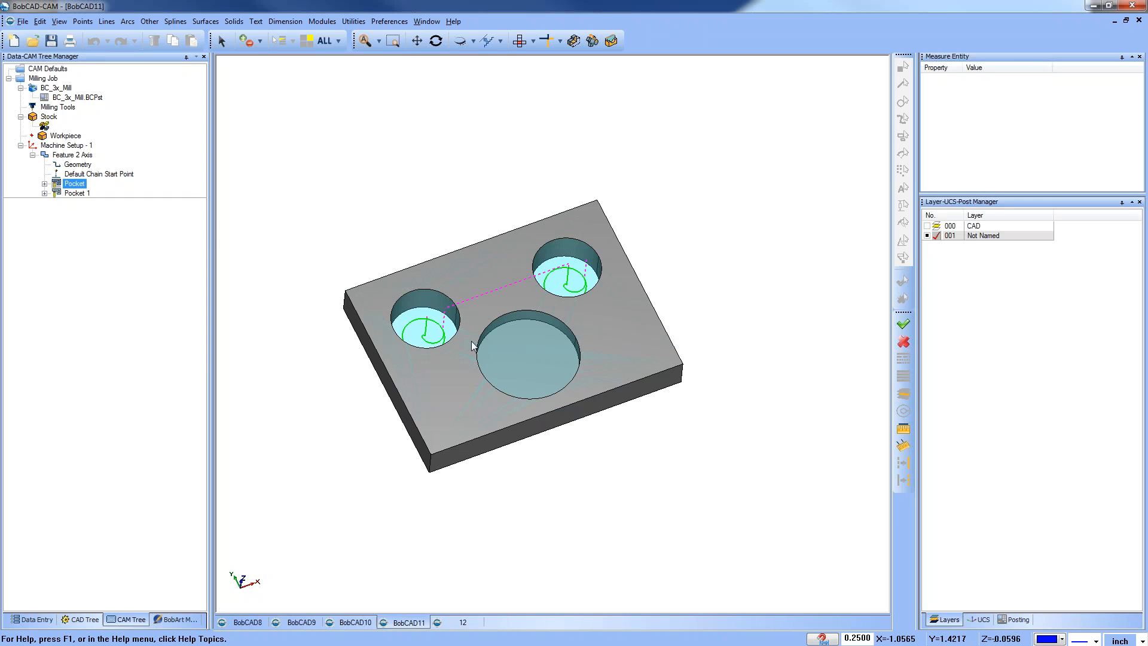
click(78, 165)
right_click(73, 155)
click(109, 162)
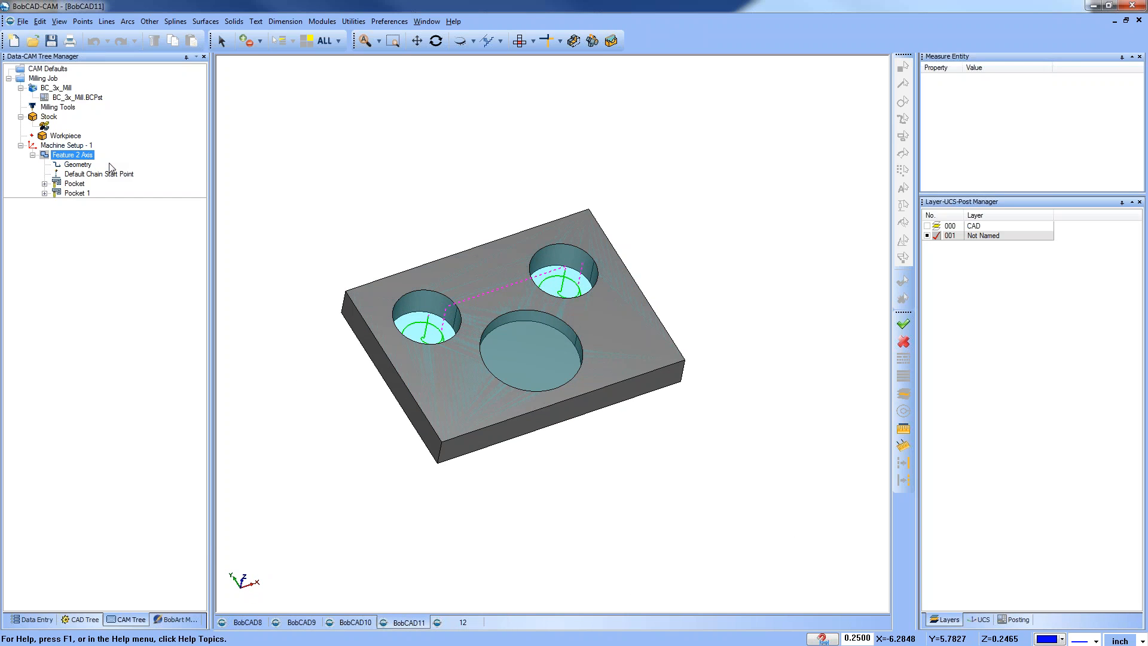
click(384, 225)
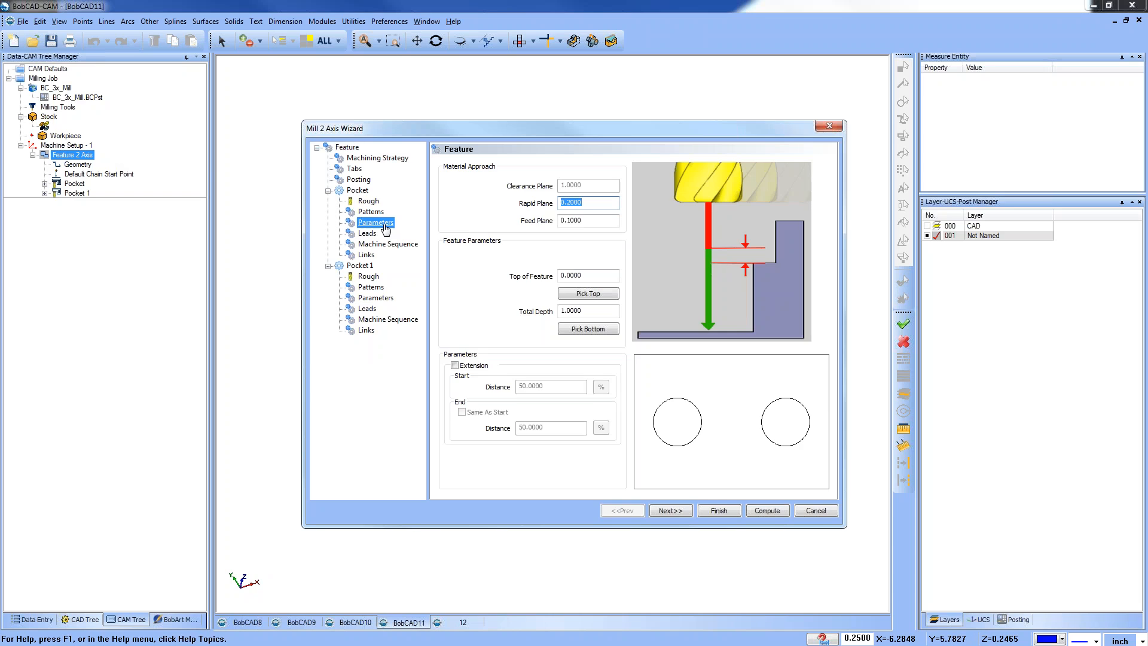
click(465, 394)
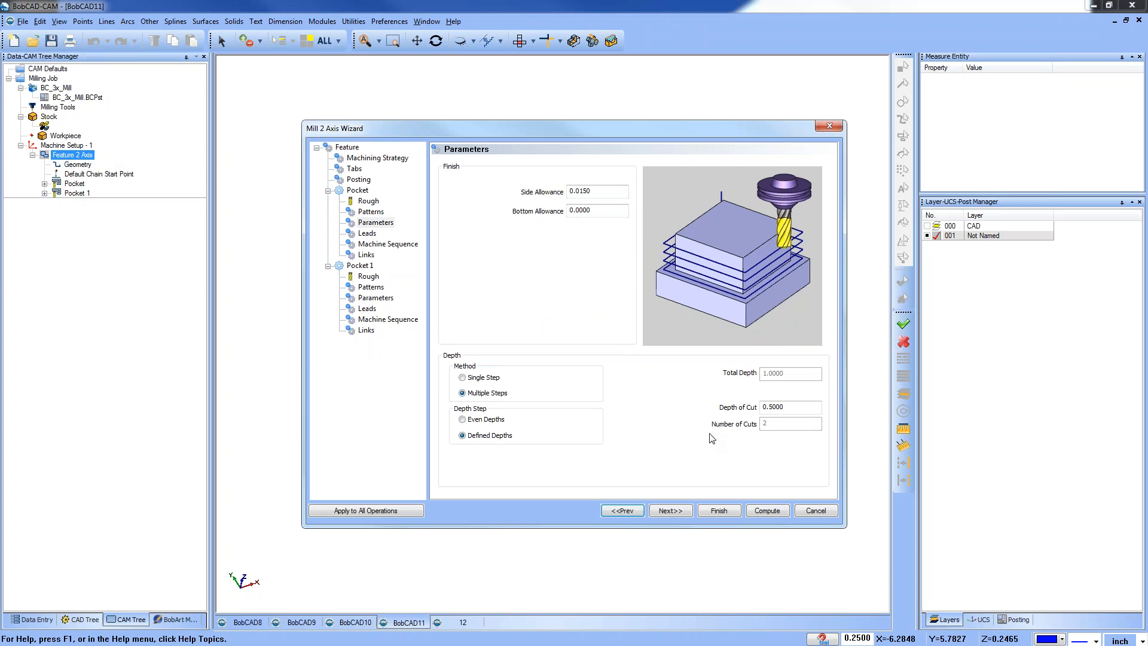
drag(795, 407, 710, 408)
text(0.25)
click(768, 511)
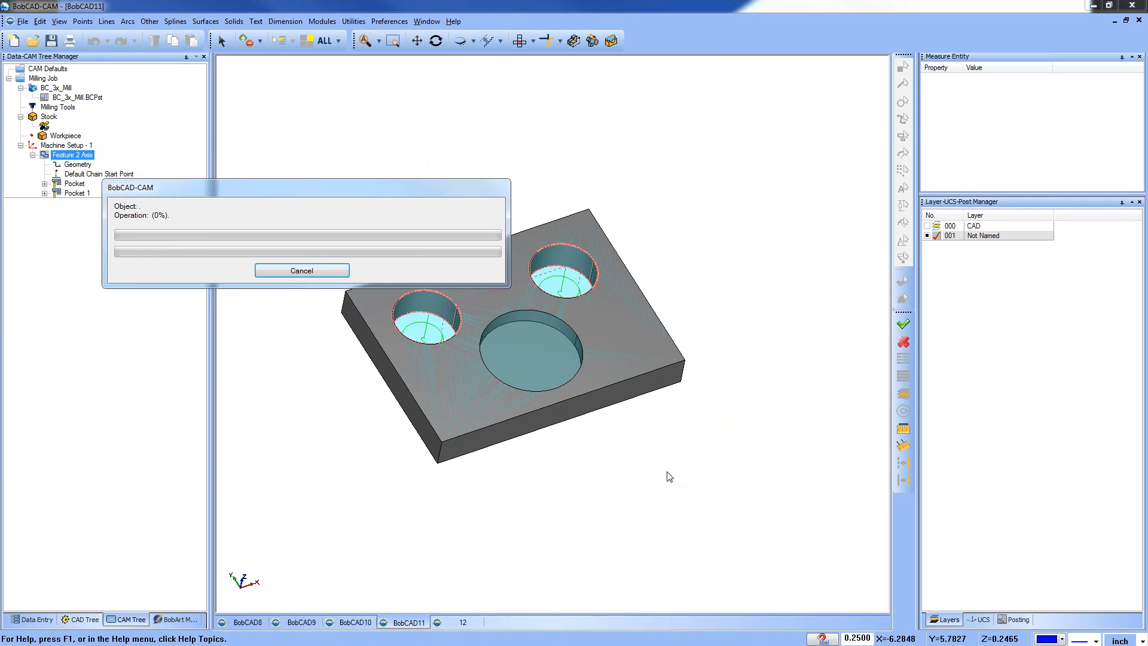
Inspect the toolpath on the two through holes, glance at the BobCAD10 part for comparison, and switch to part 12.
middle_drag(593, 449, 578, 499)
scroll(592, 410, up, 1)
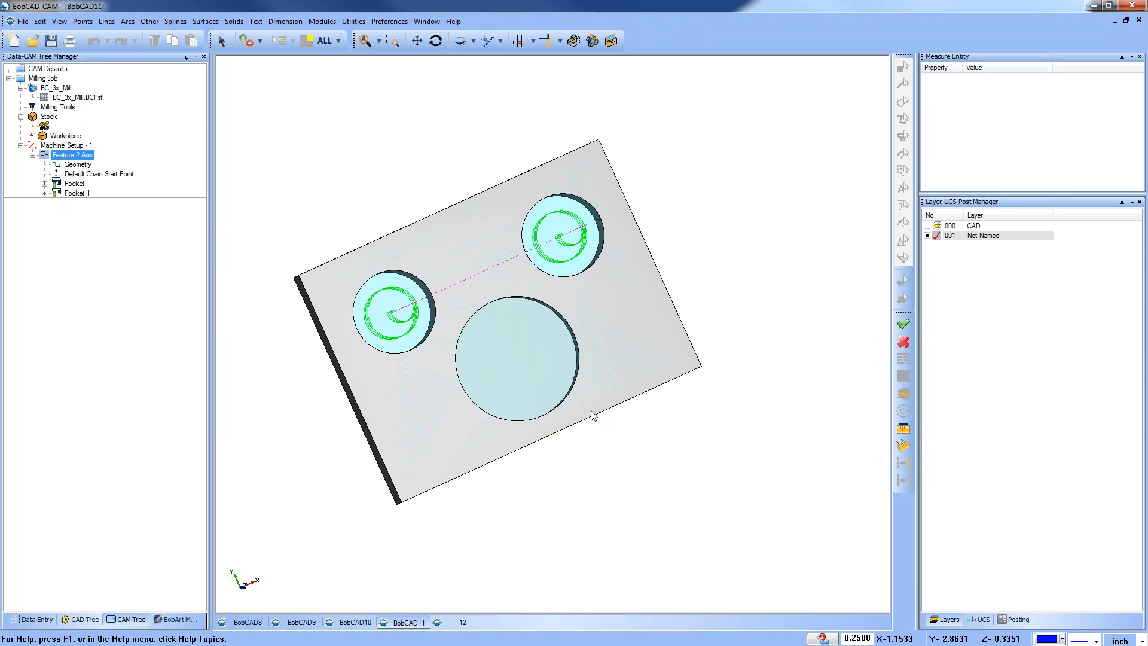
click(457, 628)
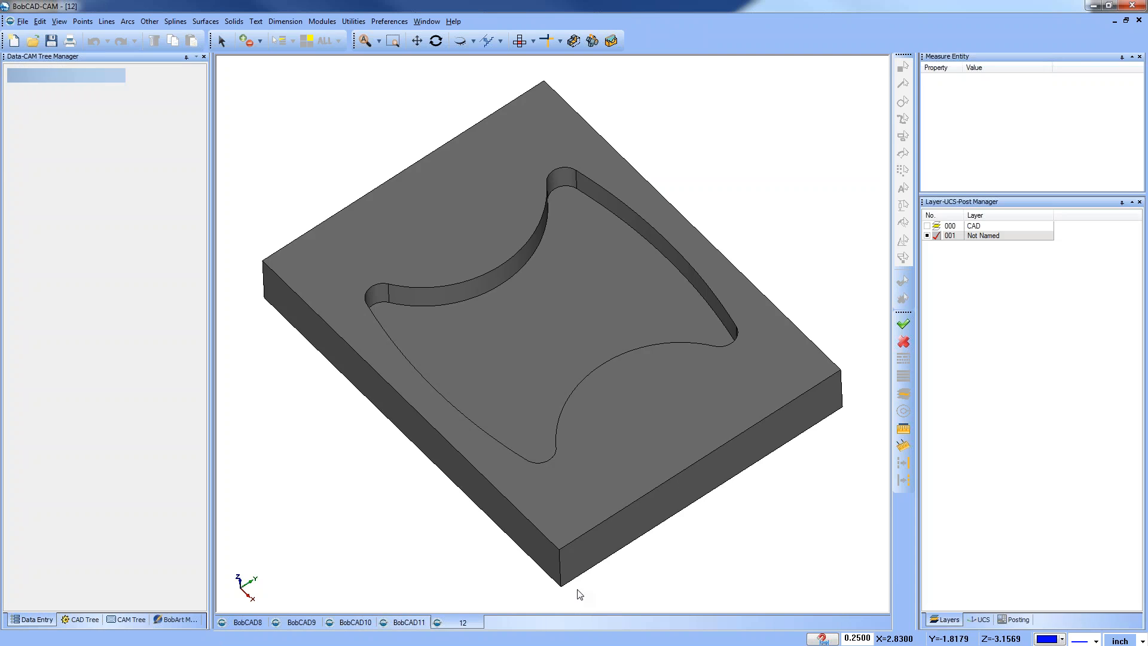
mouse_move(522, 346)
middle_down()
mouse_move(519, 396)
mouse_move(513, 364)
middle_up()
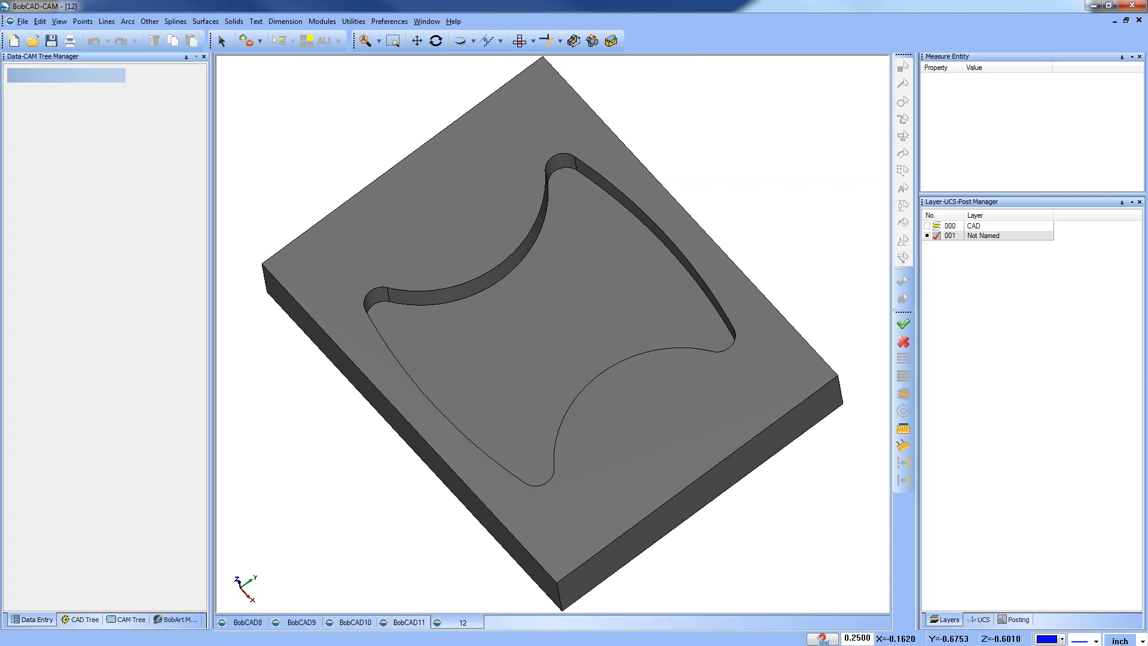
click(413, 624)
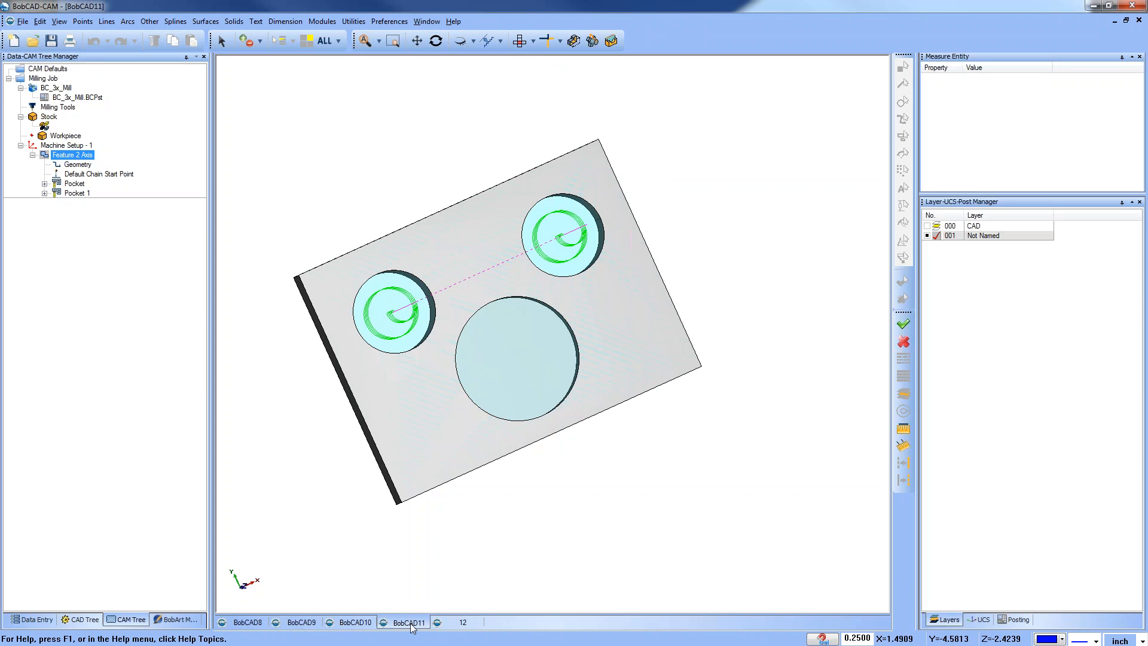
click(366, 623)
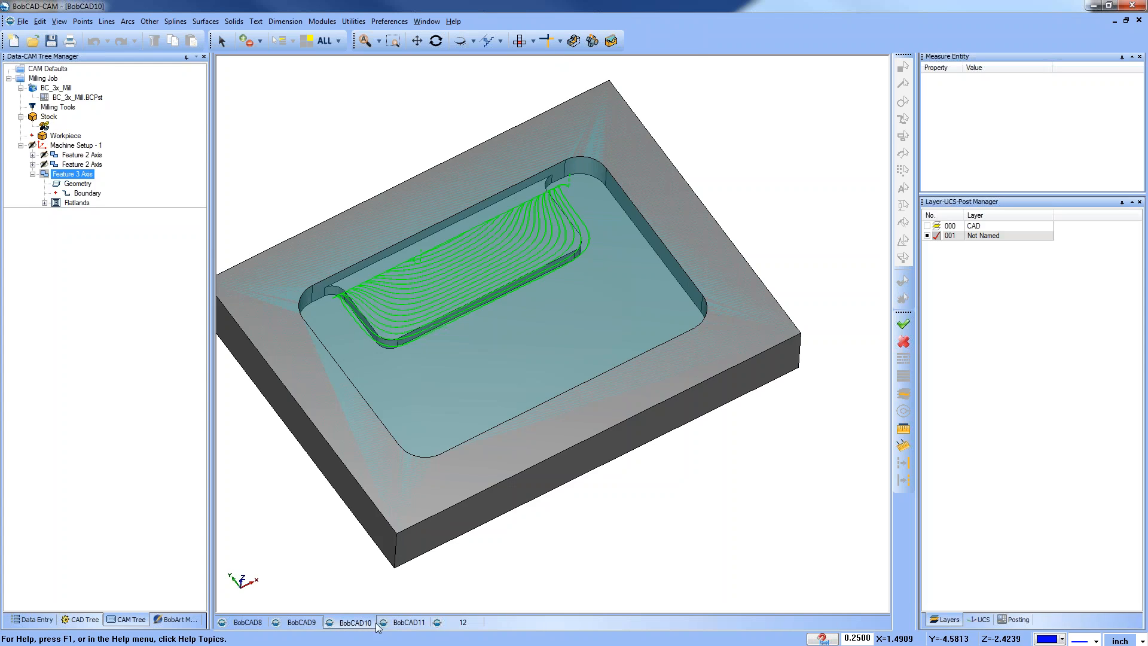
click(403, 624)
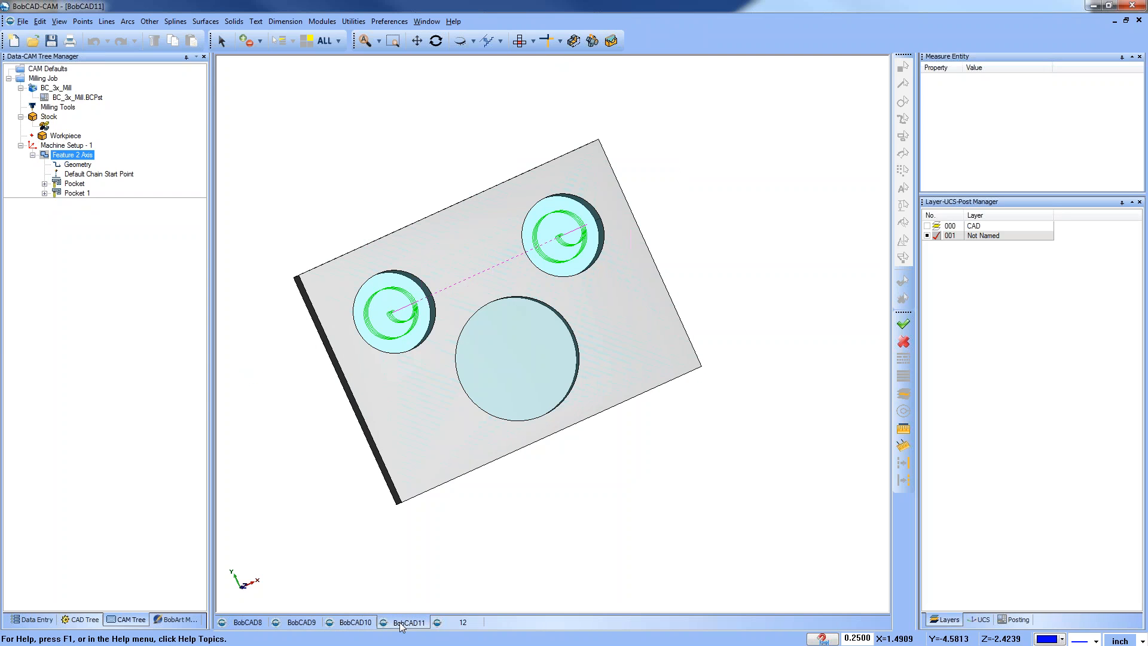
click(472, 625)
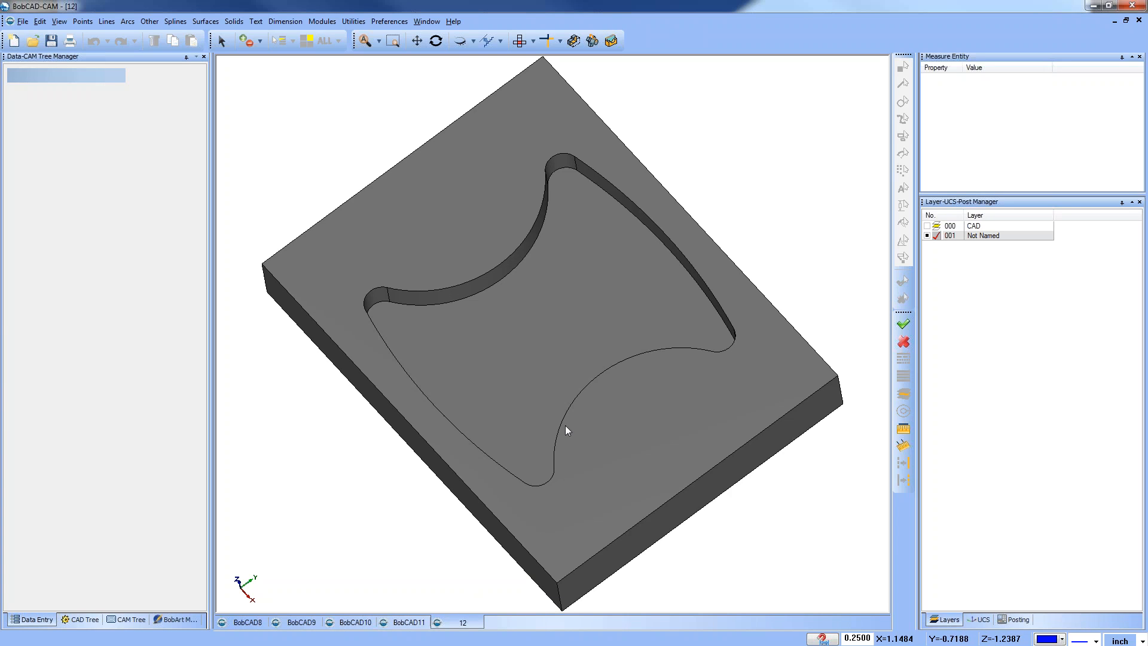
Delete the Extrude Cut feature that forms the pocket in part 12.
click(928, 226)
click(928, 226)
middle_drag(518, 431, 664, 391)
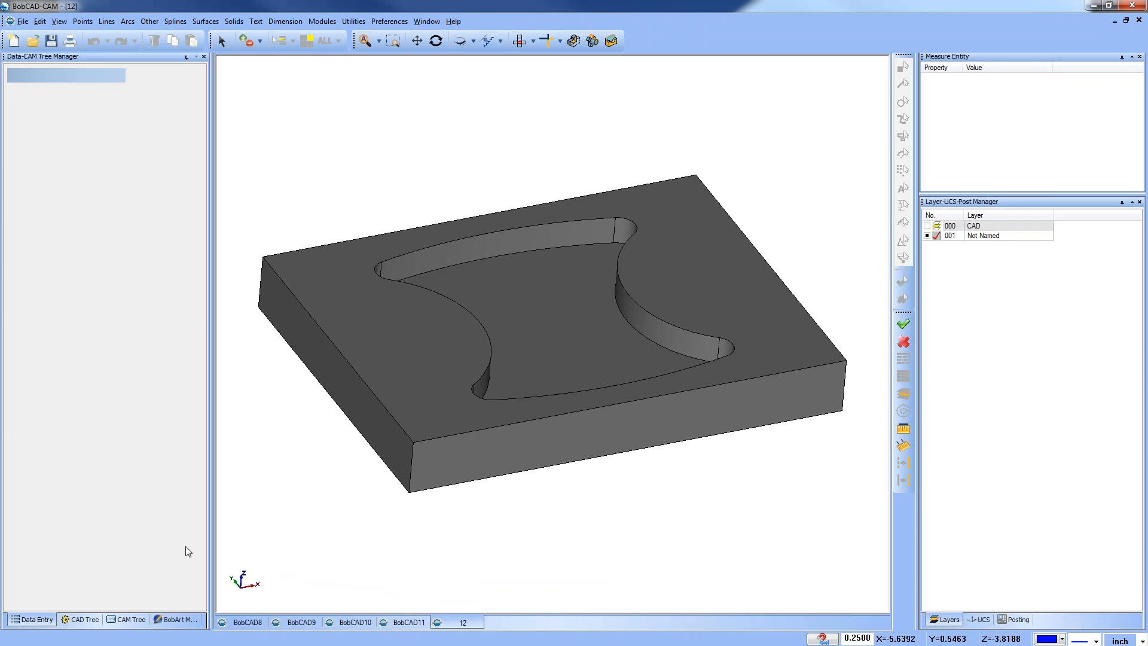
click(128, 620)
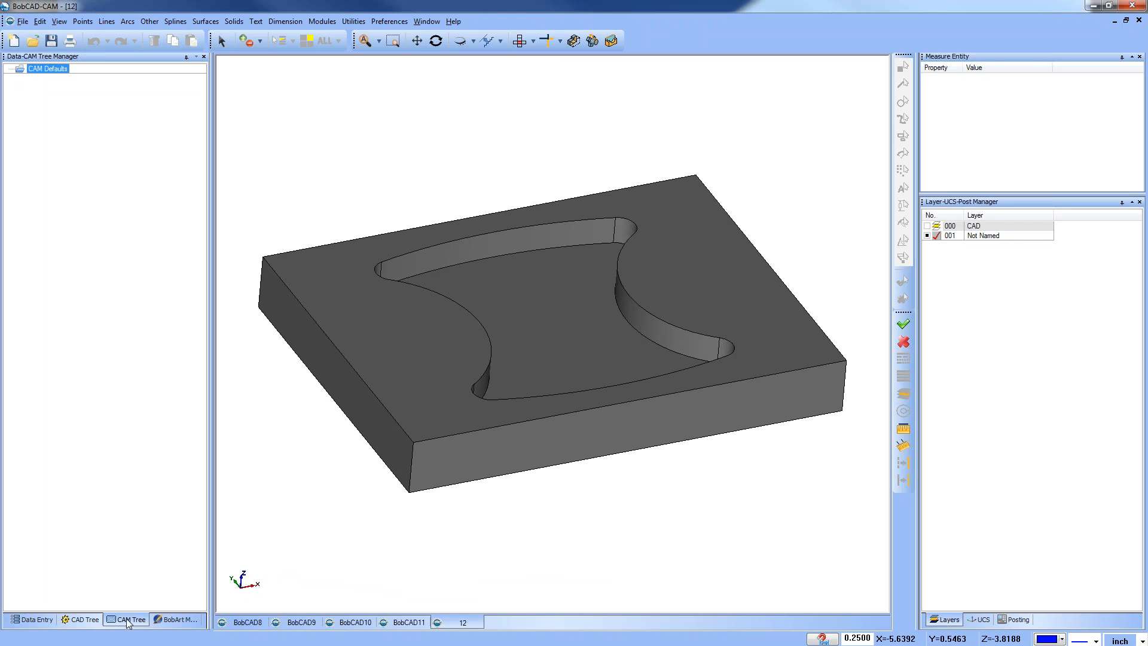
click(76, 621)
click(58, 99)
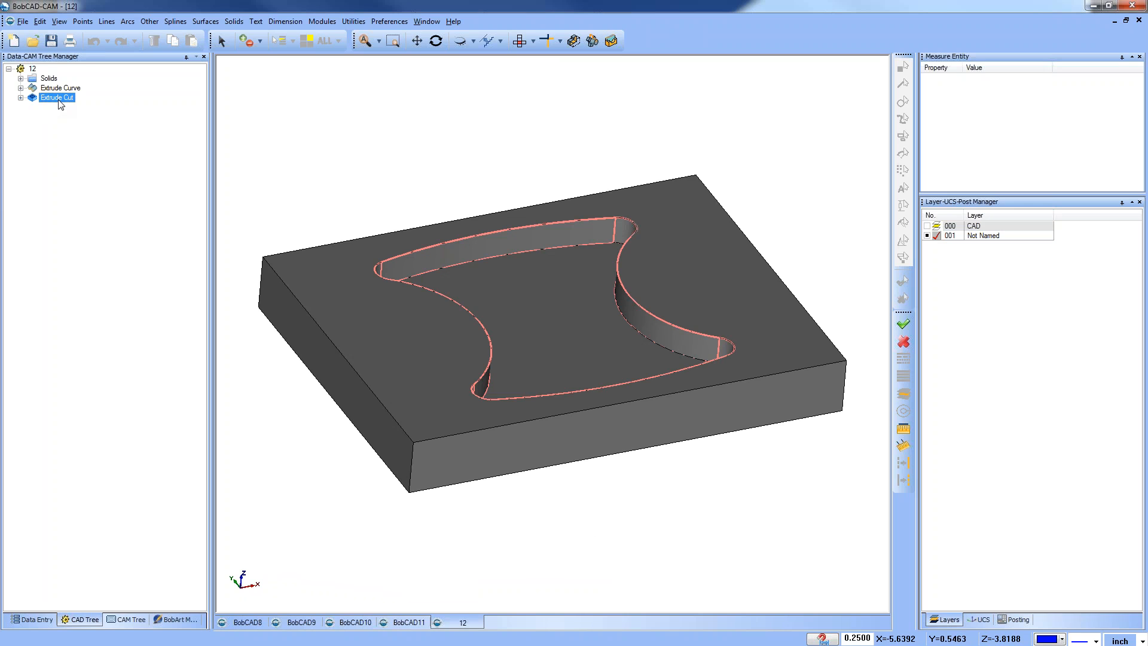
right_click(60, 105)
click(111, 191)
click(557, 359)
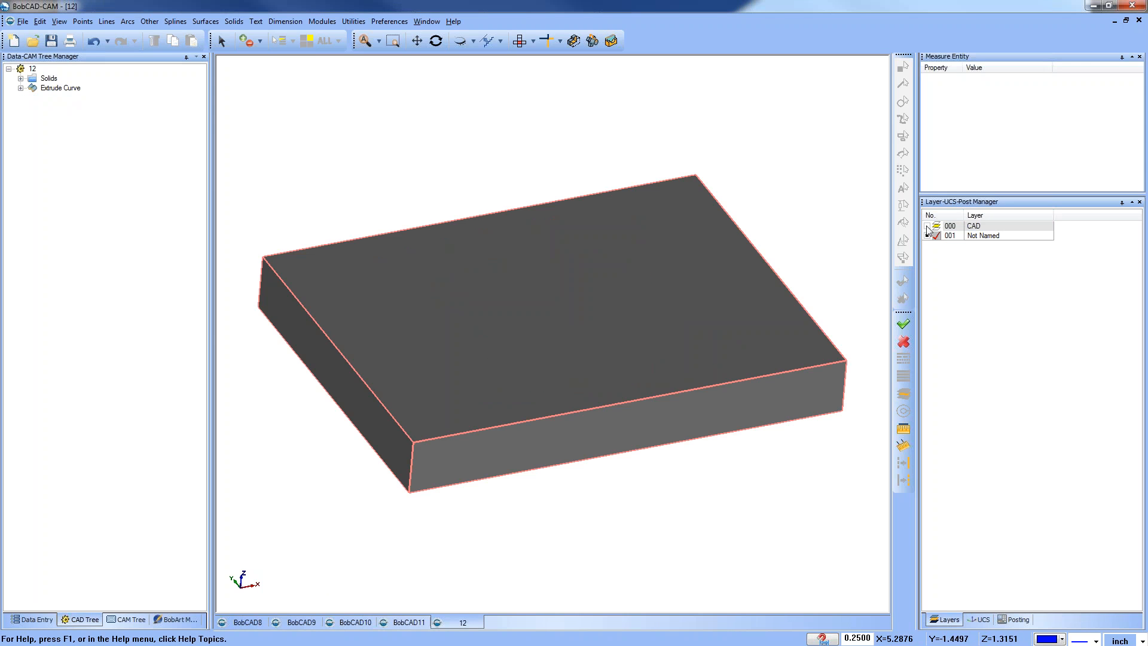
Show the CAD layer, hide the solid's layer, and select the outer rectangle and inner profile as Extrude Cut geometry.
click(927, 226)
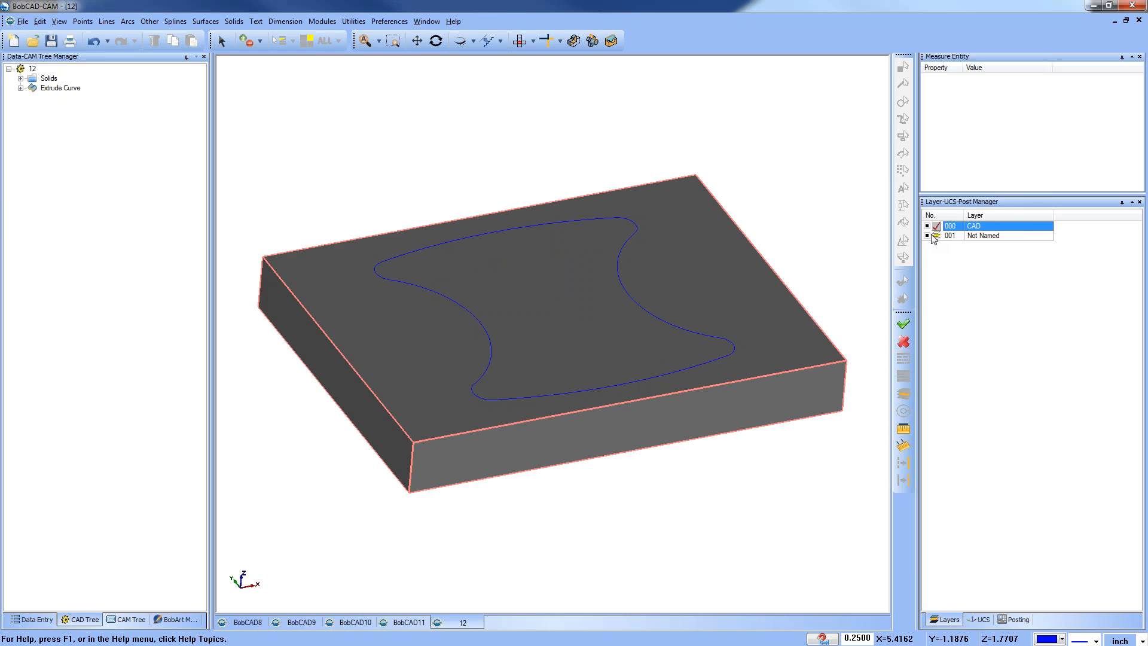
click(927, 236)
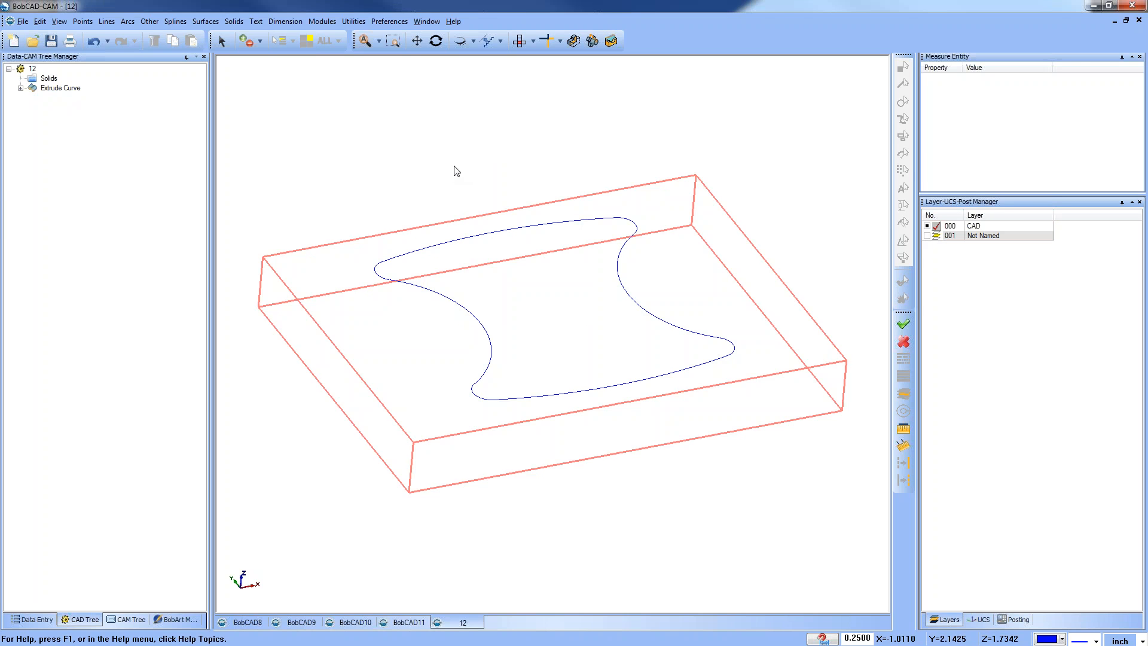
scroll(515, 244, down, 2)
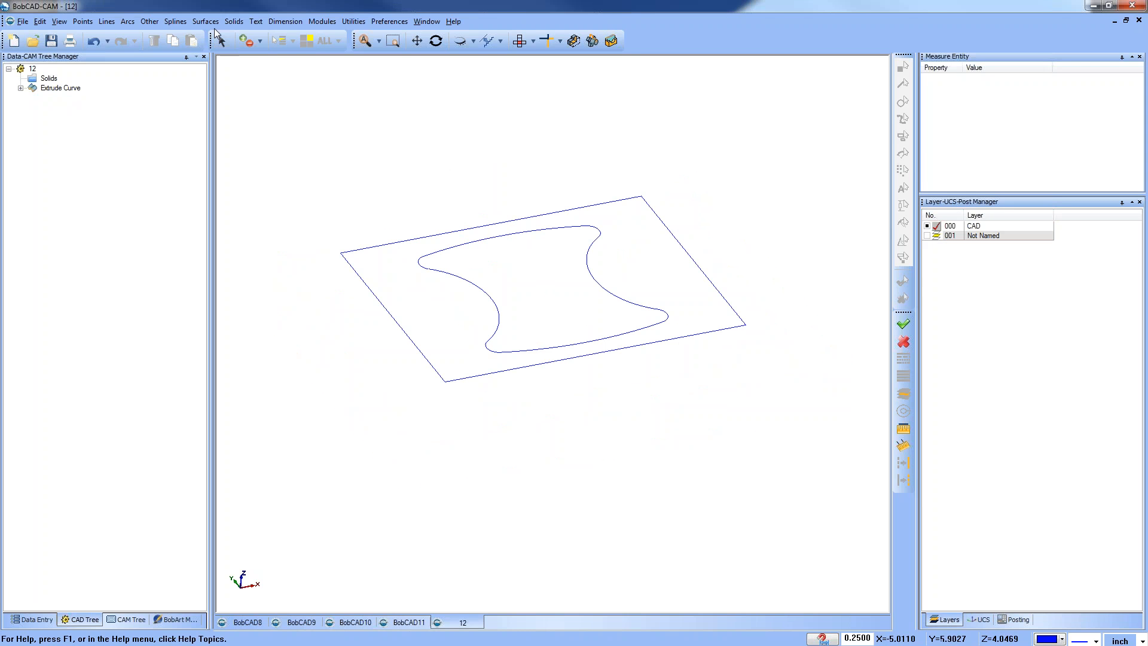
click(235, 21)
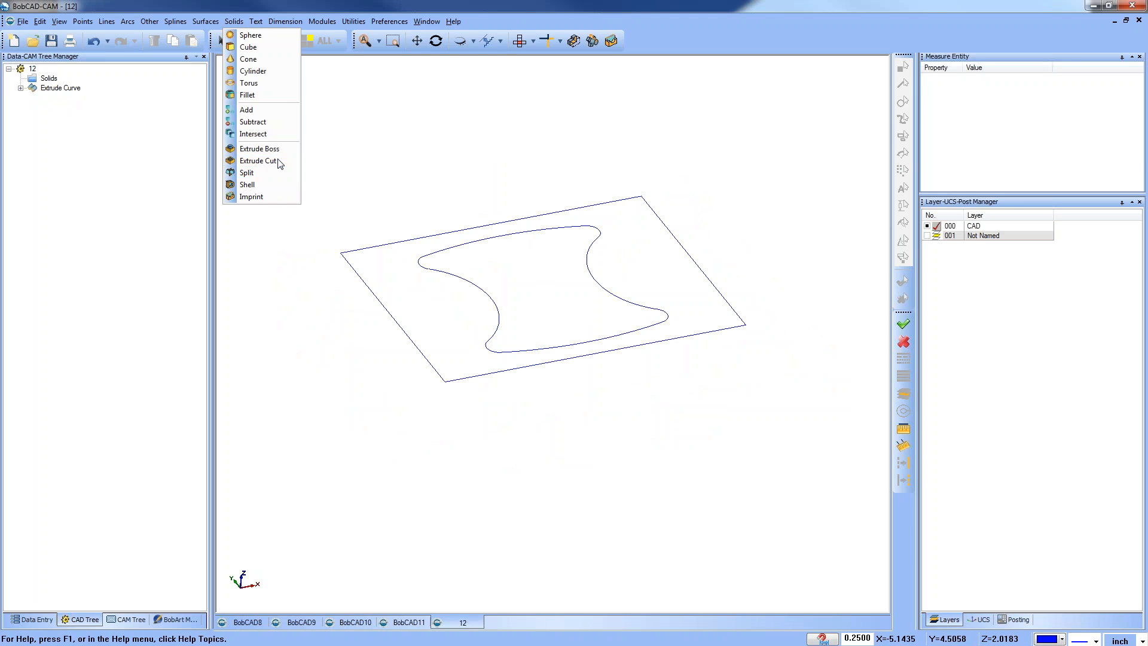
click(258, 161)
click(443, 248)
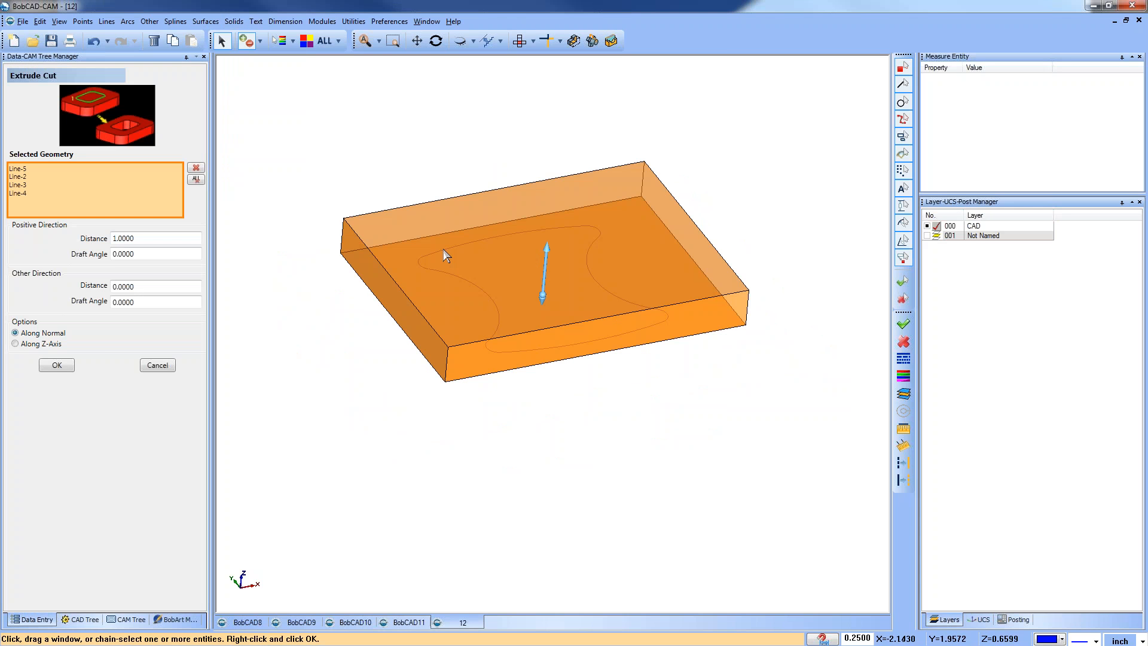
click(450, 248)
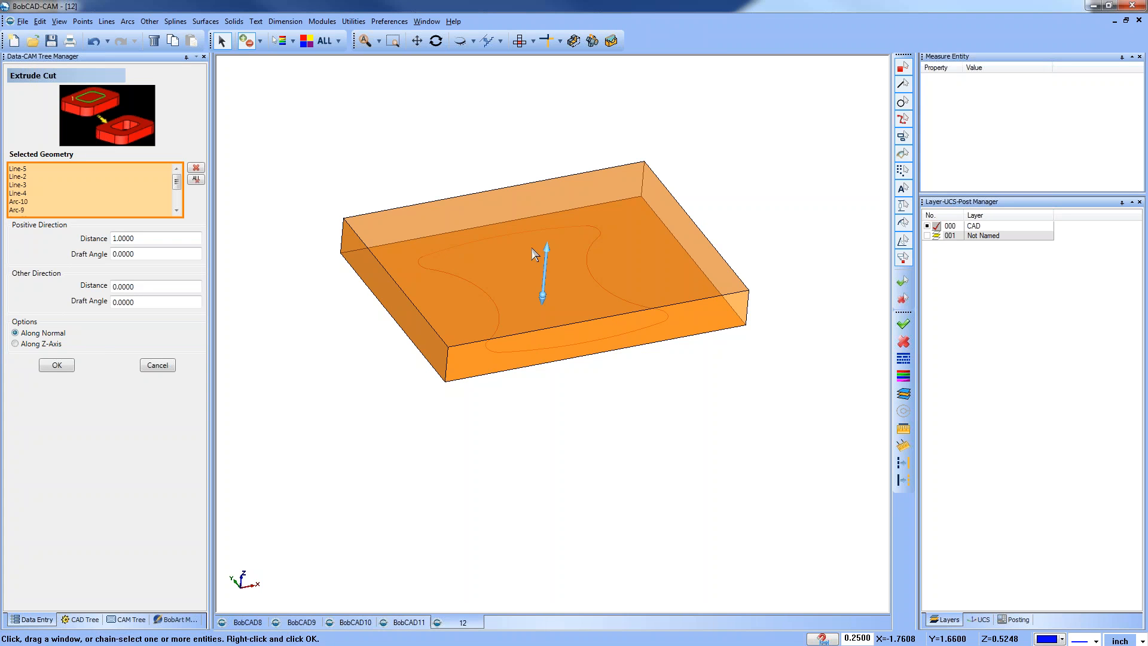
Show the solid and cut around the inner profile with positive distance 0, other-direction distance 0.5 and draft angle 0.
click(927, 236)
drag(138, 239, 80, 237)
text(0)
key(Tab)
text(.5)
key(Tab)
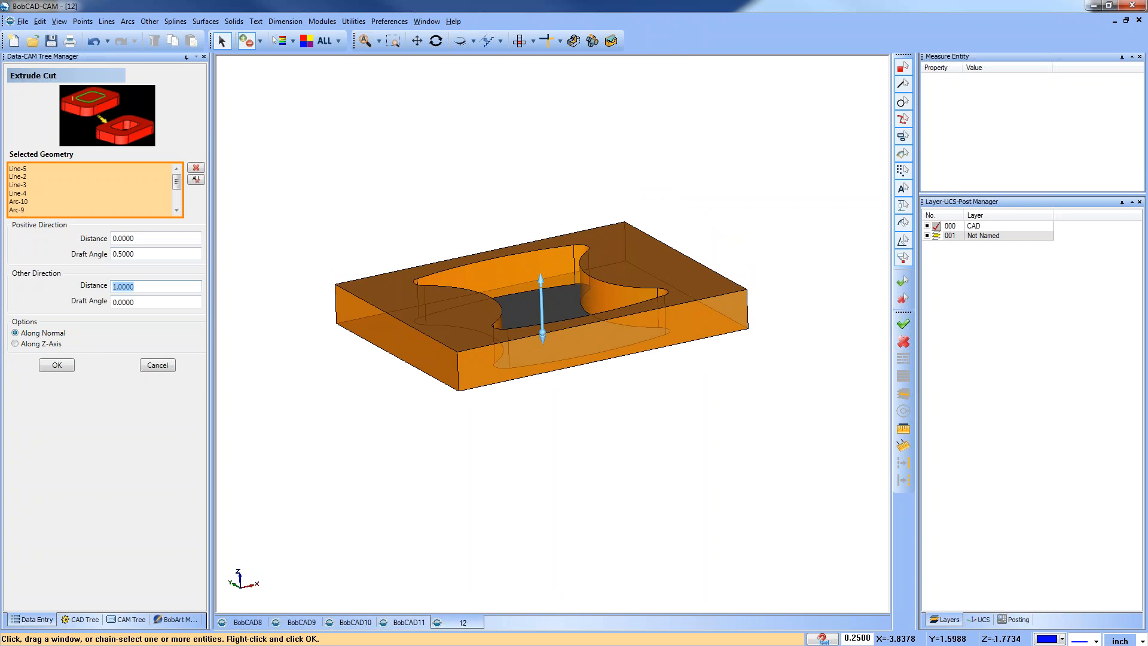
double_click(128, 254)
text(0)
key(Tab)
text(.5)
key(Tab)
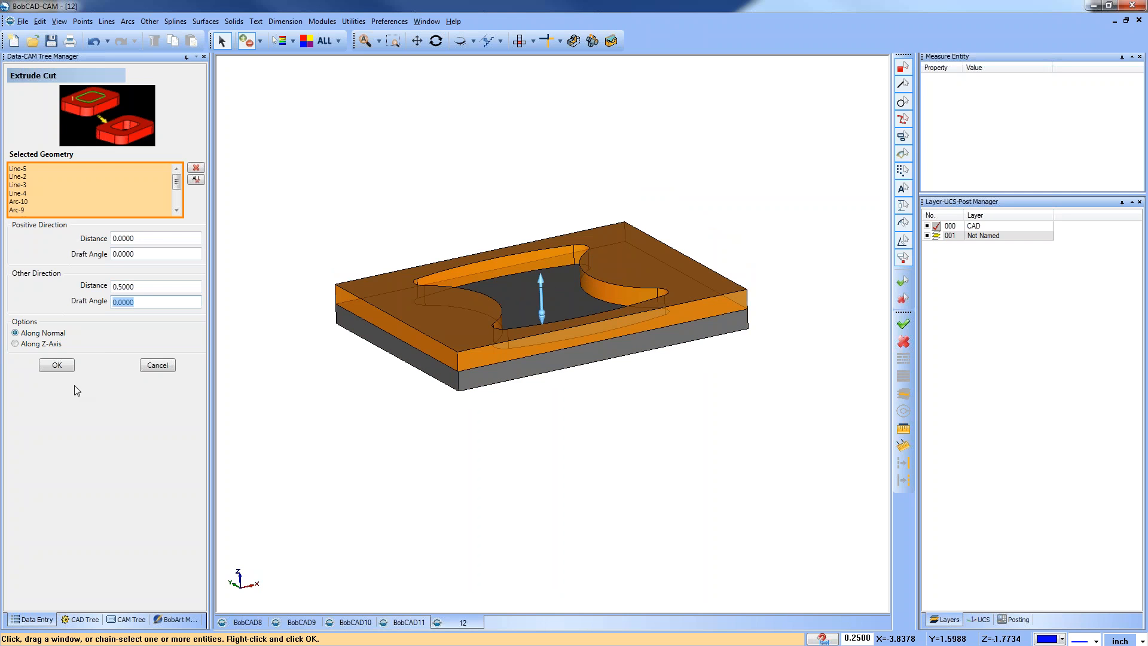
click(57, 365)
middle_drag(601, 377, 611, 439)
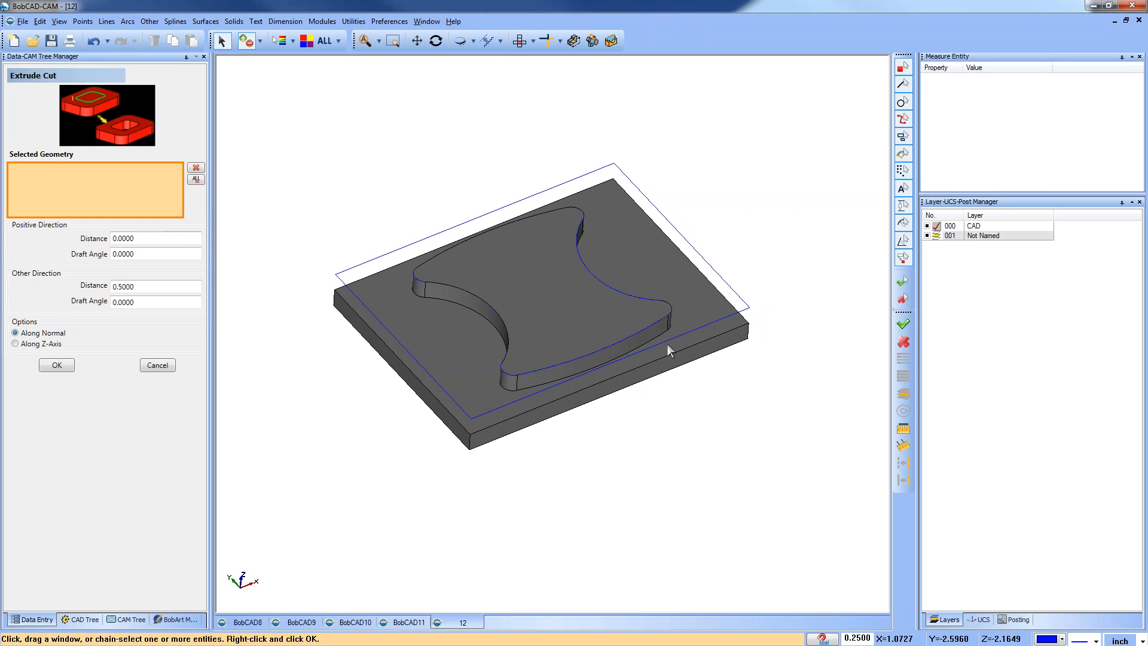
right_click(746, 187)
click(762, 205)
middle_drag(760, 312, 753, 282)
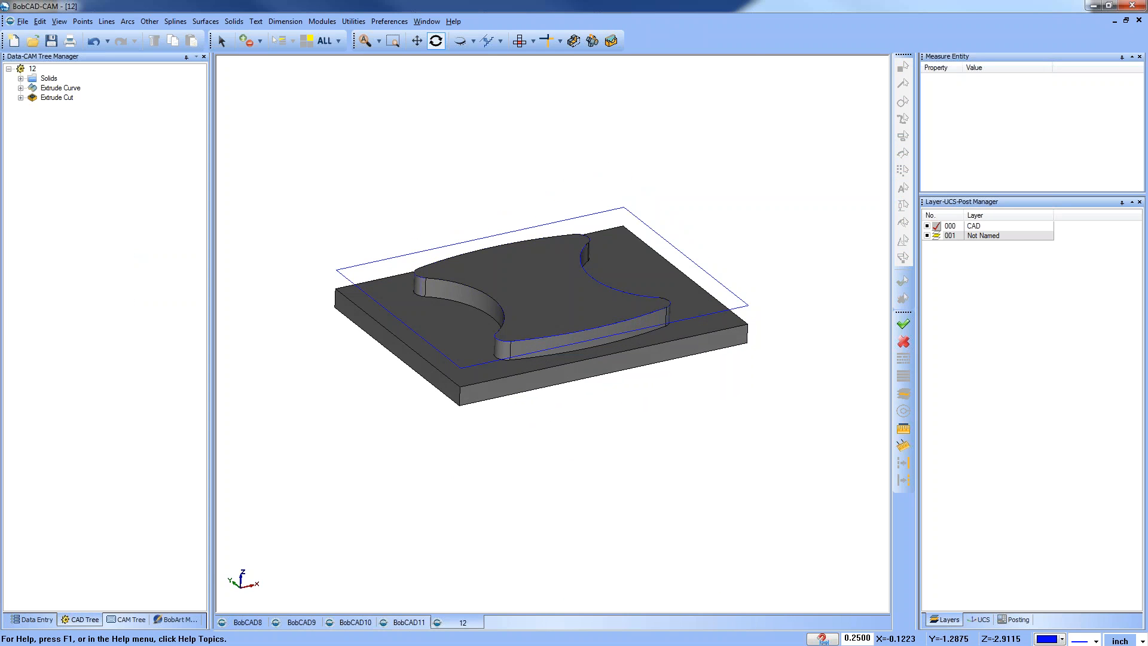
Add a new layer, make it the active one, and hide the CAD layer.
right_click(981, 239)
click(993, 245)
click(936, 246)
click(927, 227)
middle_drag(623, 321, 585, 420)
drag(585, 382, 579, 371)
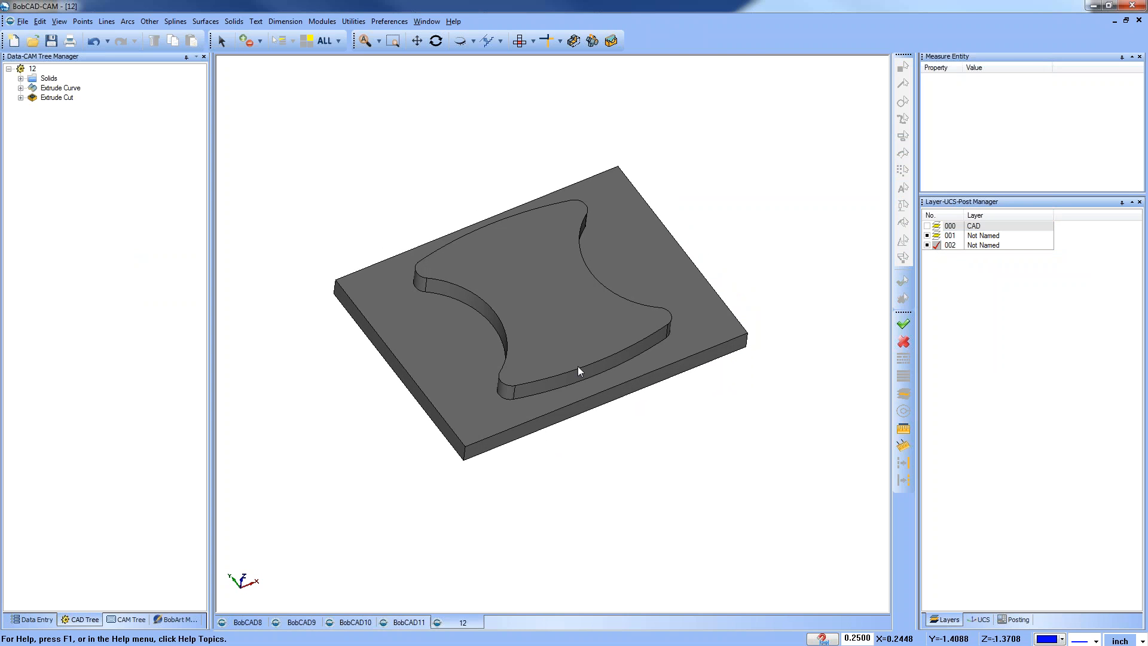
Extract the edges of the flat floor face surrounding the raised boss.
click(353, 21)
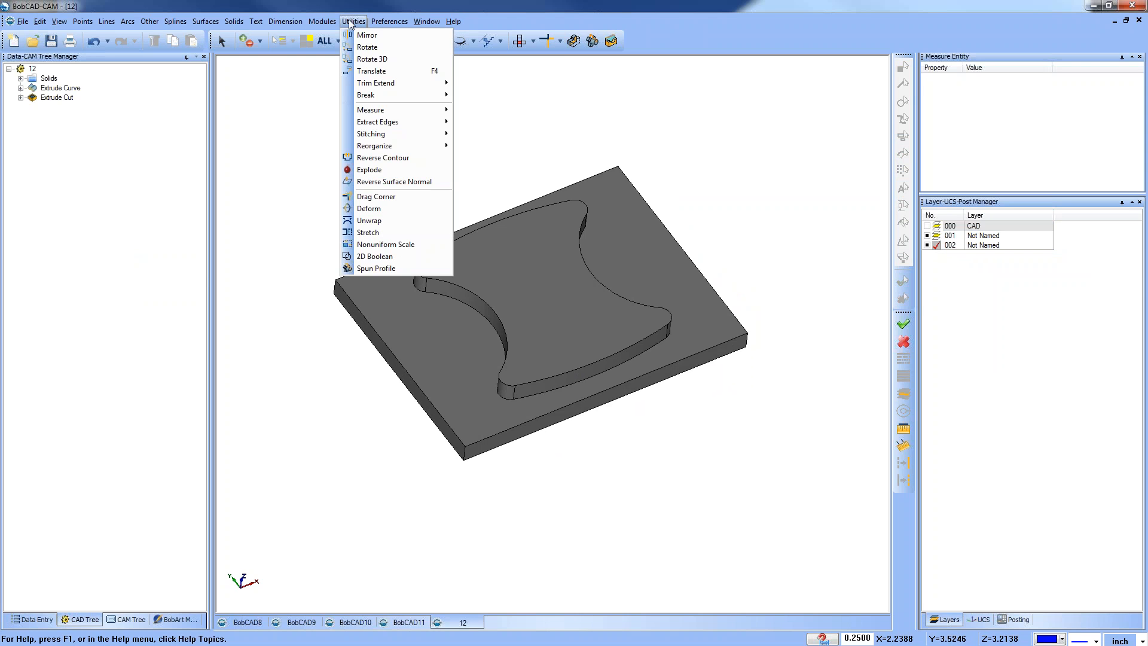
mouse_move(405, 128)
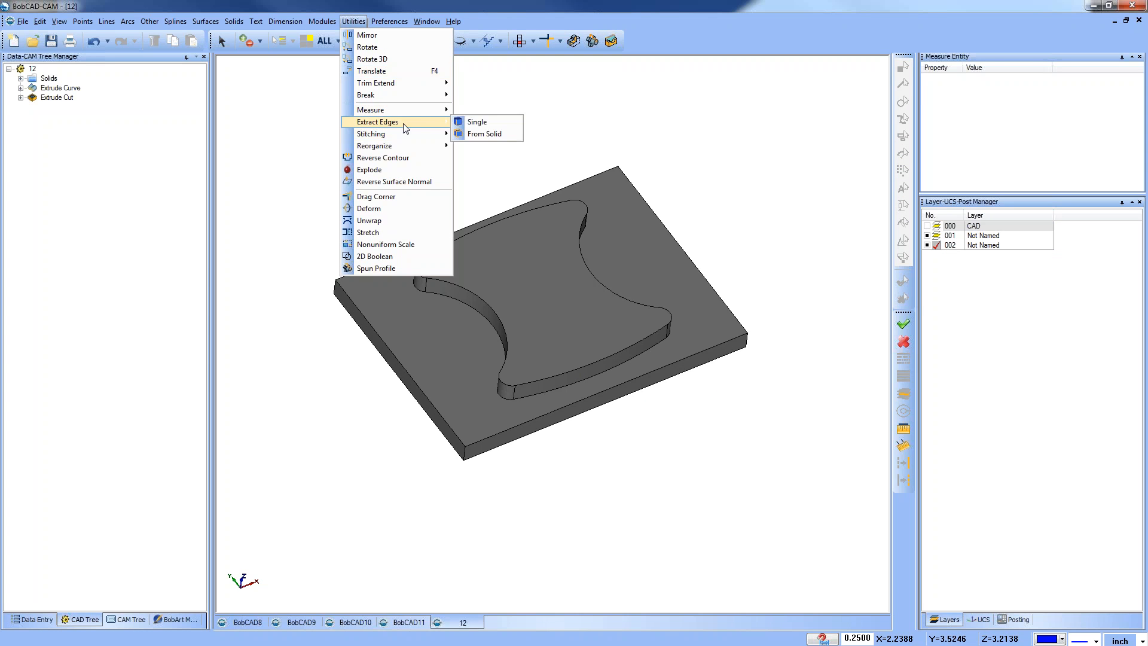
click(478, 122)
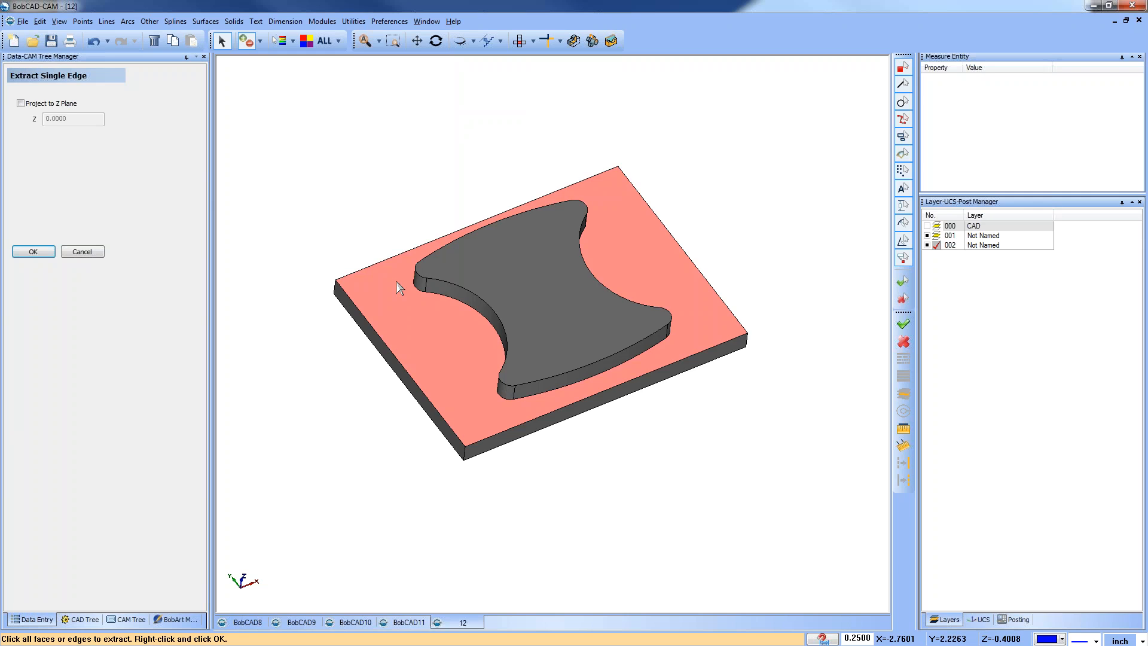
click(396, 281)
click(351, 141)
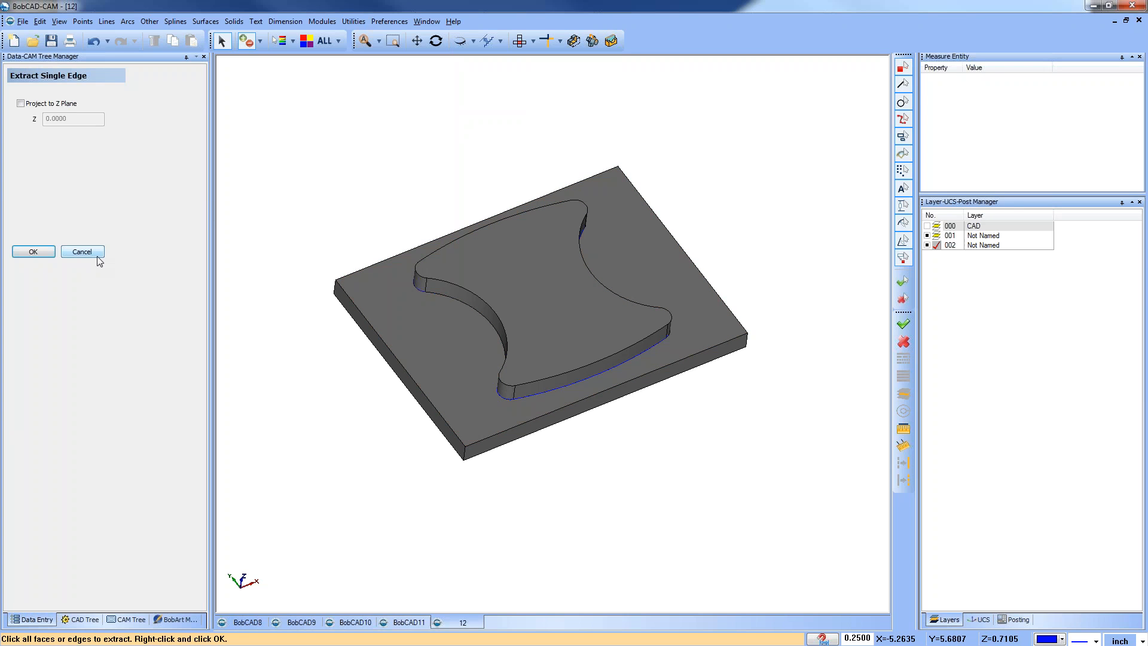
click(97, 254)
Hide the solid's layer and give the extracted outer rectangle a dashed line style.
click(927, 236)
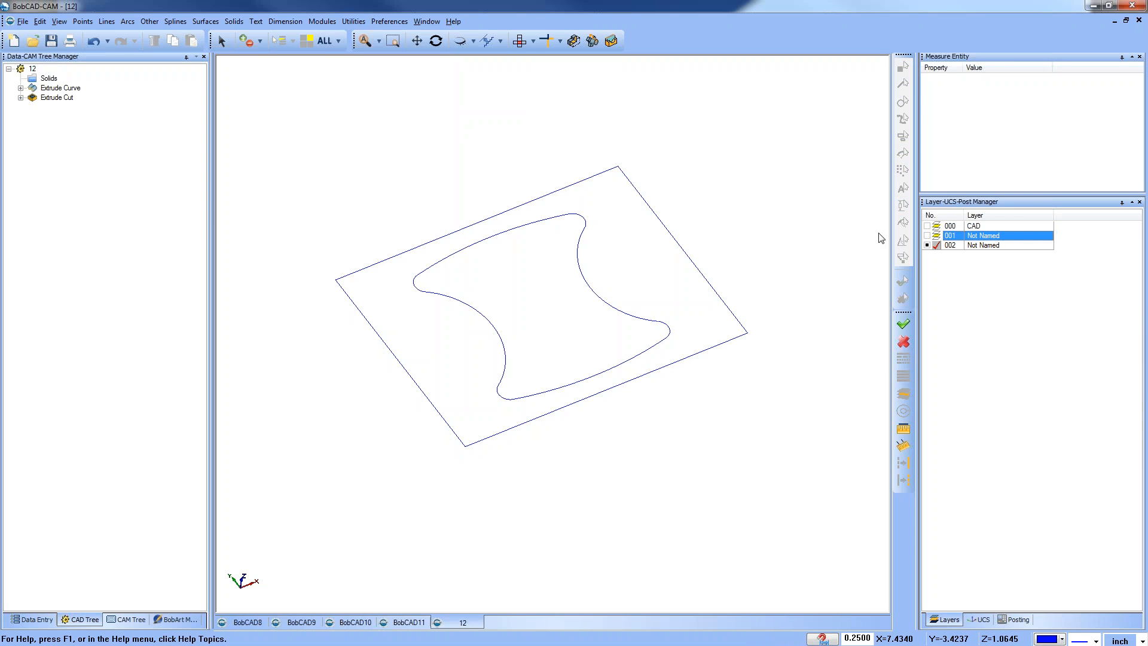
click(519, 41)
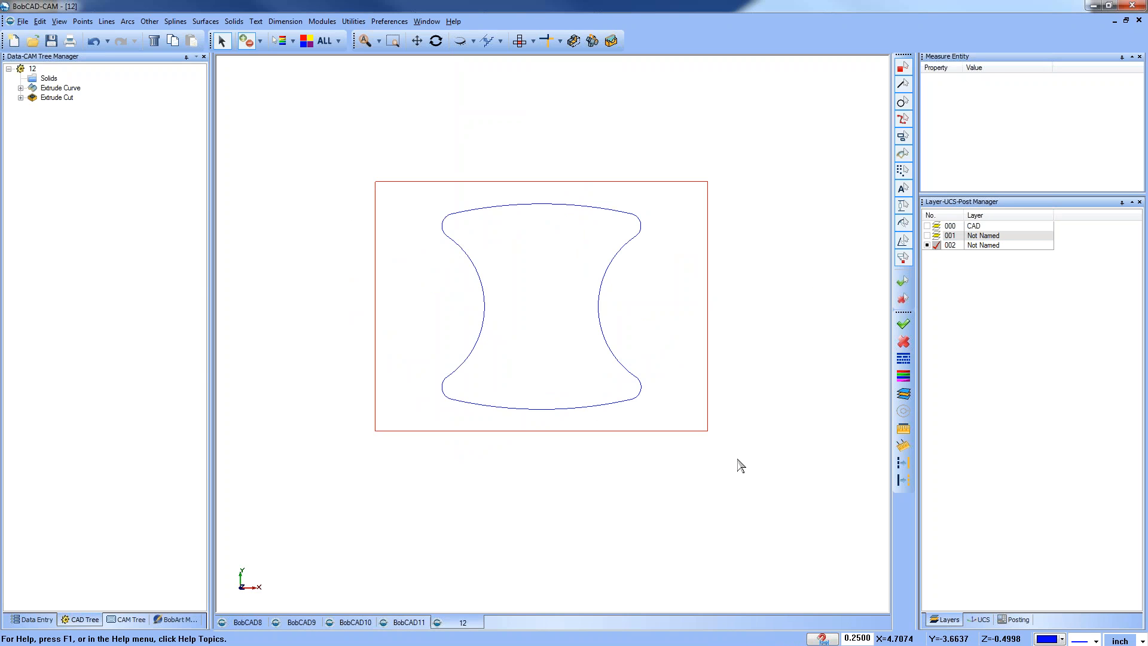
click(903, 480)
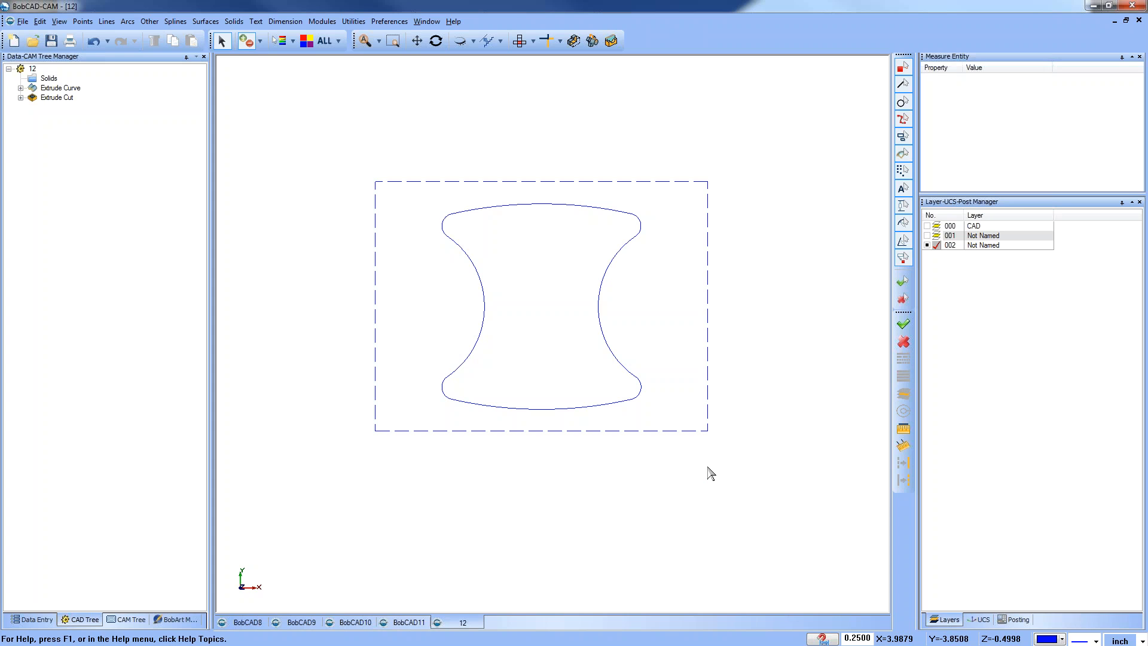
Make layer 001 with the solid visible and active, keeping the CAD layer hidden.
click(123, 620)
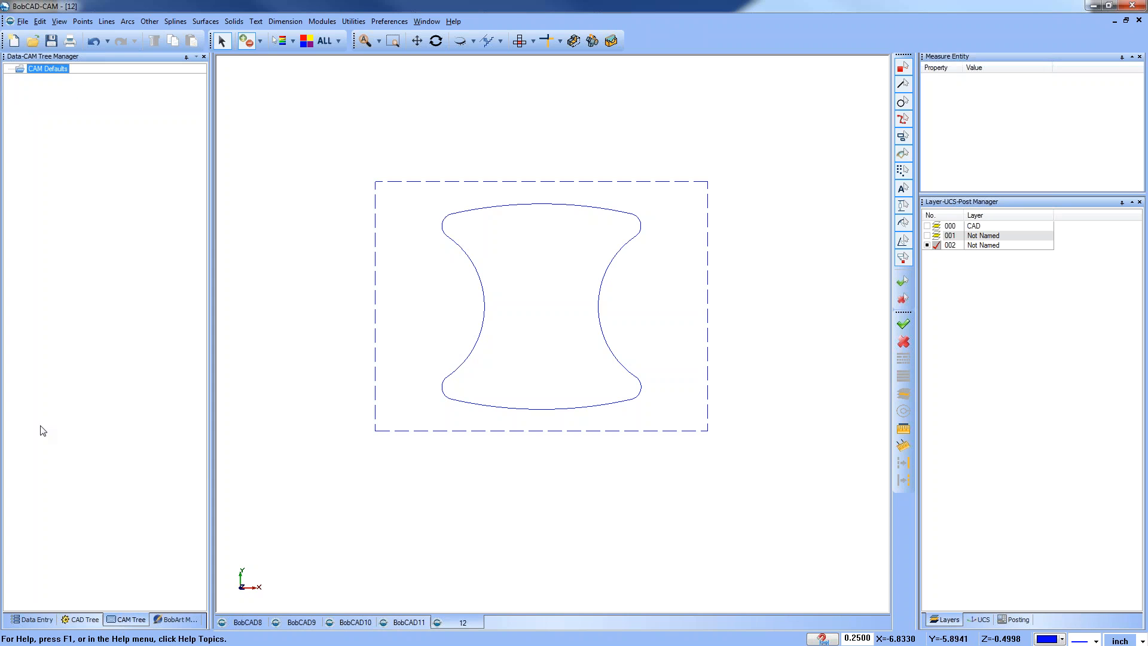
click(927, 226)
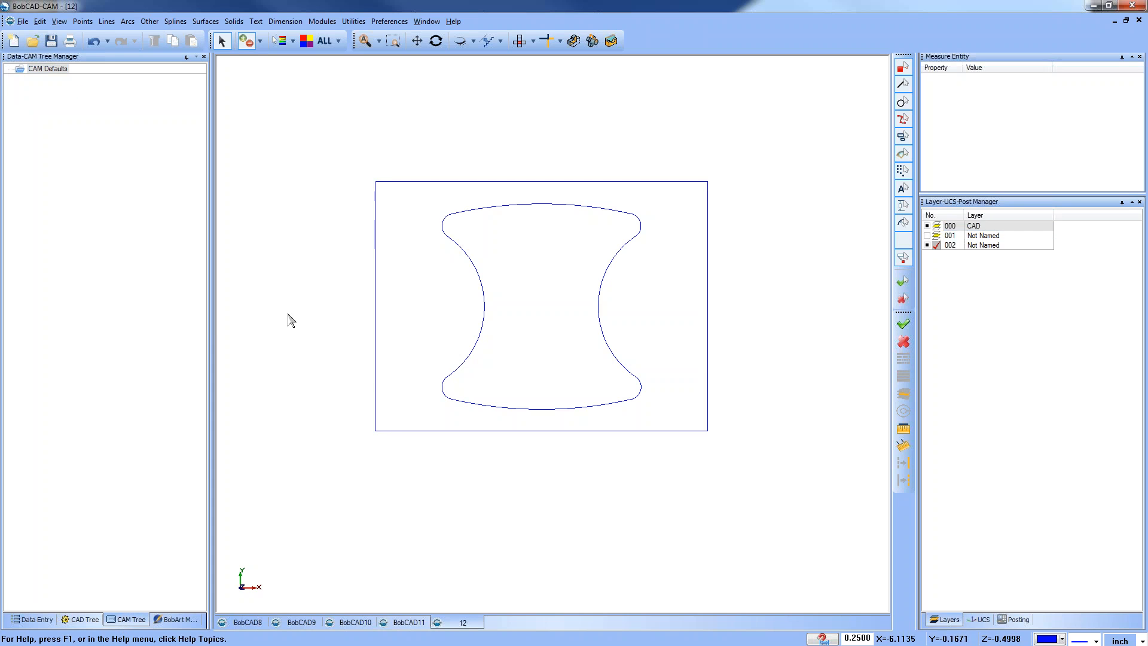
click(935, 235)
click(928, 227)
middle_drag(513, 505, 574, 436)
Create a milling job for the BC_3x_Mill machine and define the block's stock with the Stock Wizard.
right_click(51, 69)
click(75, 77)
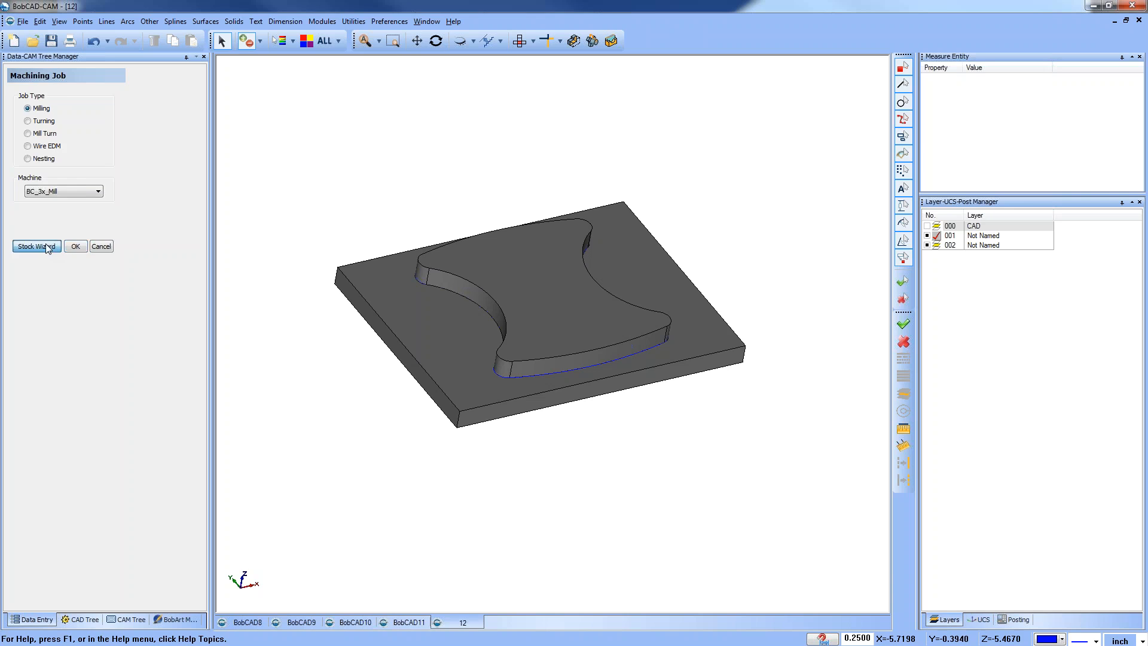
click(47, 246)
click(84, 196)
click(80, 228)
click(53, 330)
Set the machining origin at the upper-left corner of the stock's top face and finish the machine setup.
click(37, 155)
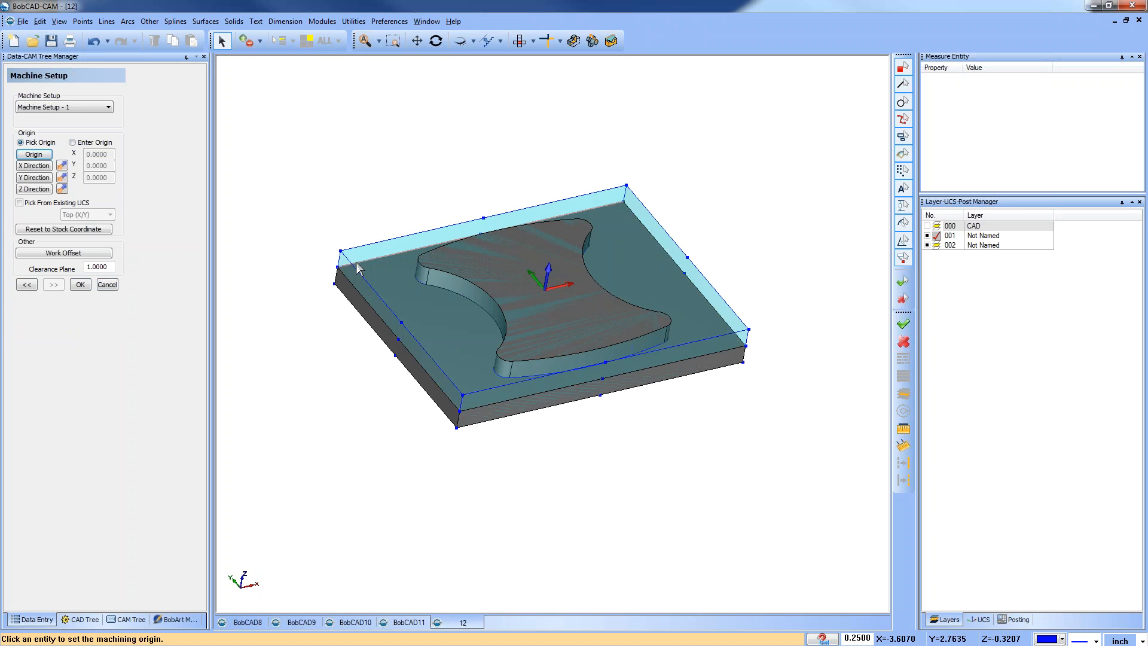
click(340, 252)
click(80, 285)
Paste the copied feature into Machine Setup - 1.
right_click(56, 147)
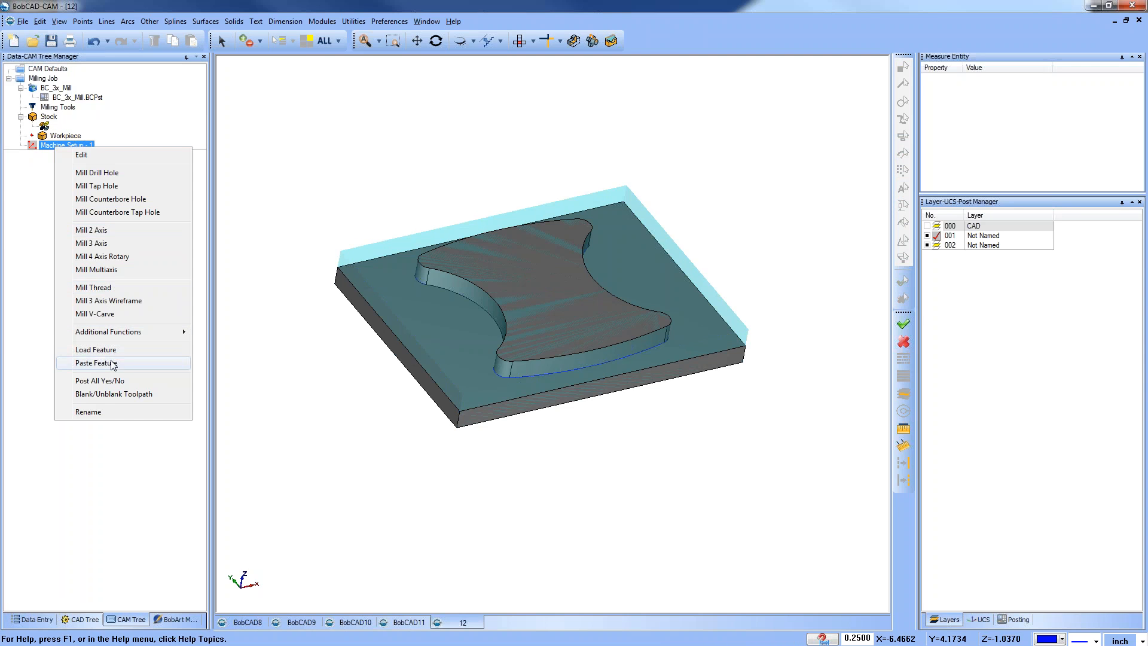
click(113, 363)
click(600, 354)
Hide layer 001, activate layer 002, and assign the outer rectangle and the boss outline as the pasted feature's geometry.
right_click(89, 164)
click(109, 172)
click(937, 245)
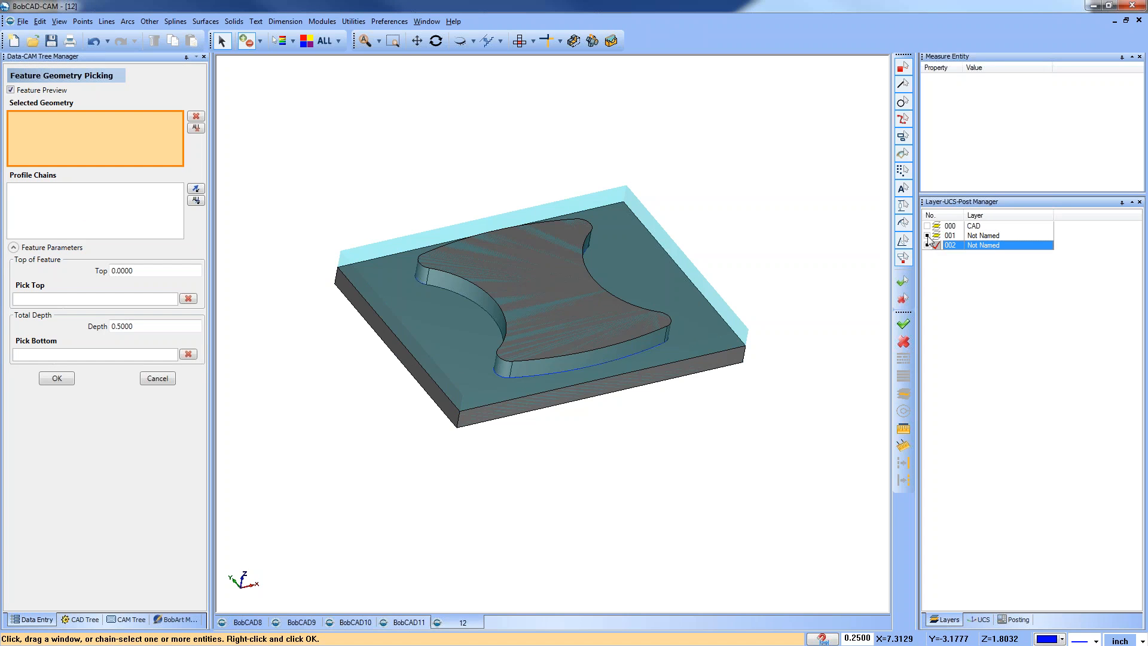
click(928, 235)
click(372, 308)
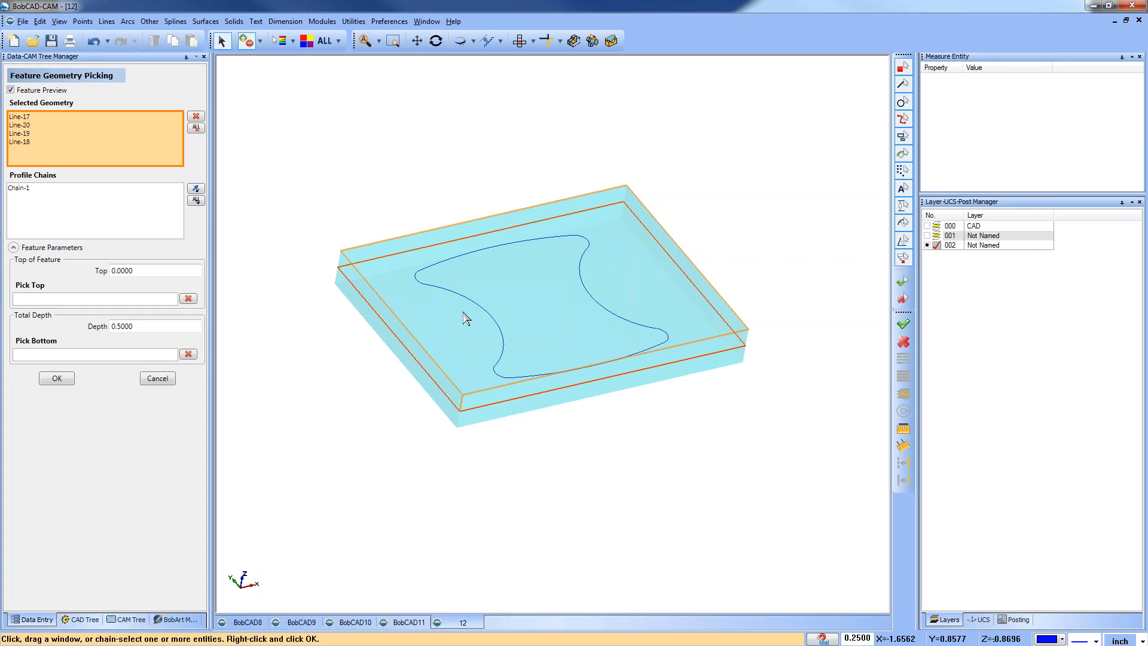
click(473, 307)
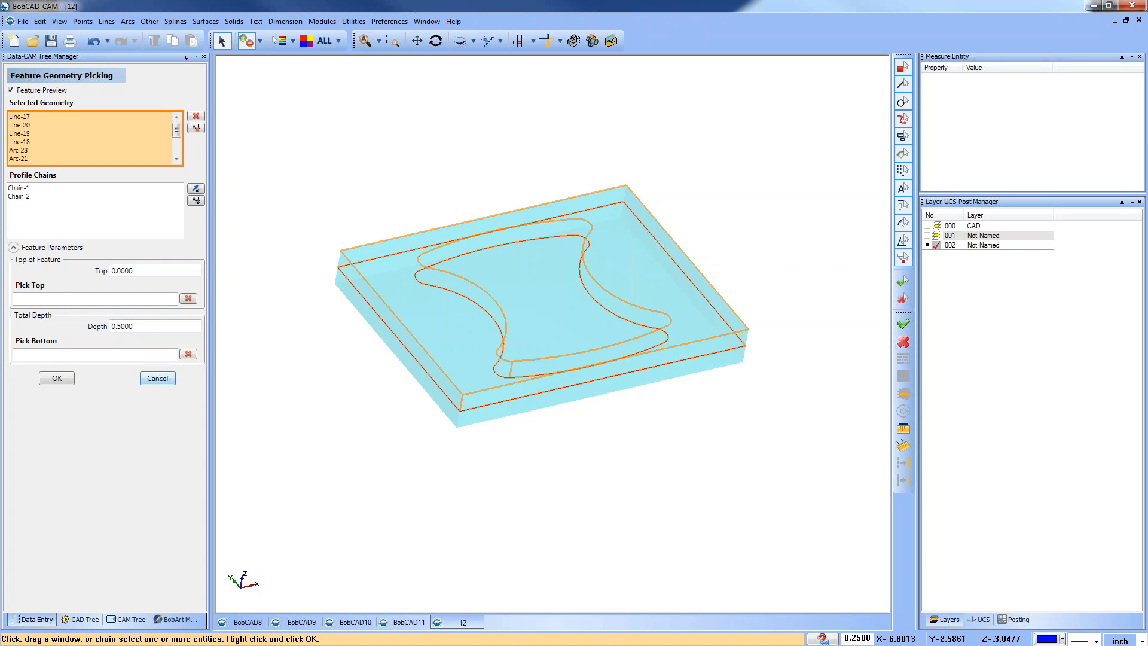
click(57, 378)
Set the Pocket operation of the pasted feature to Advanced Pocket with Adaptive Roughing and compute the toolpath.
click(69, 184)
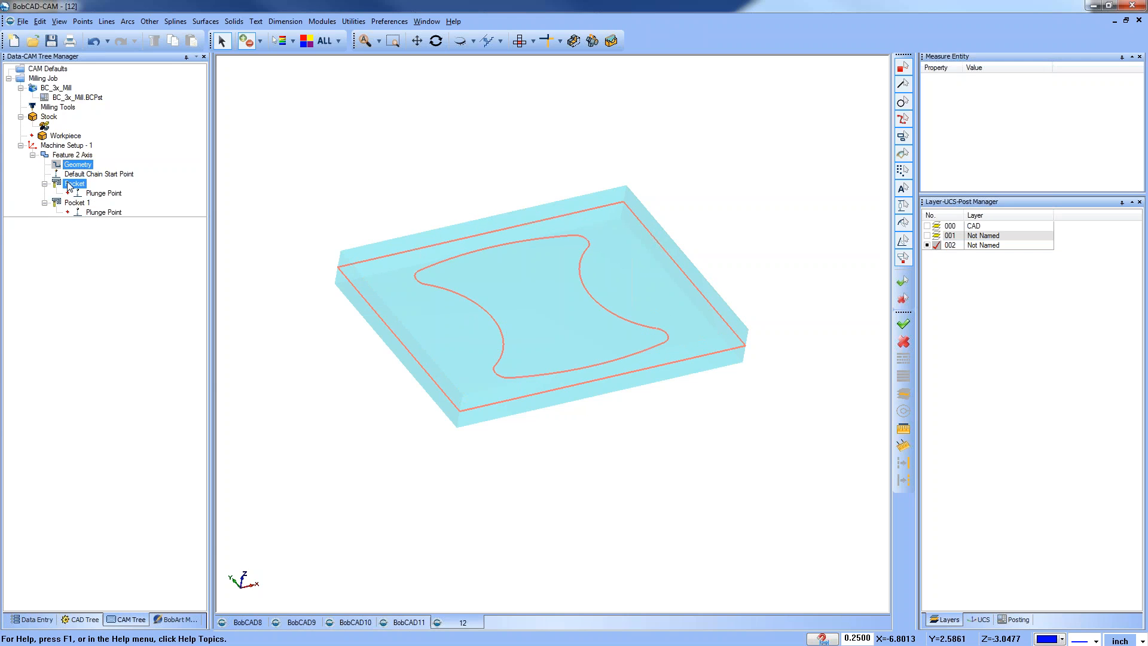
right_click(69, 184)
right_click(72, 155)
click(90, 159)
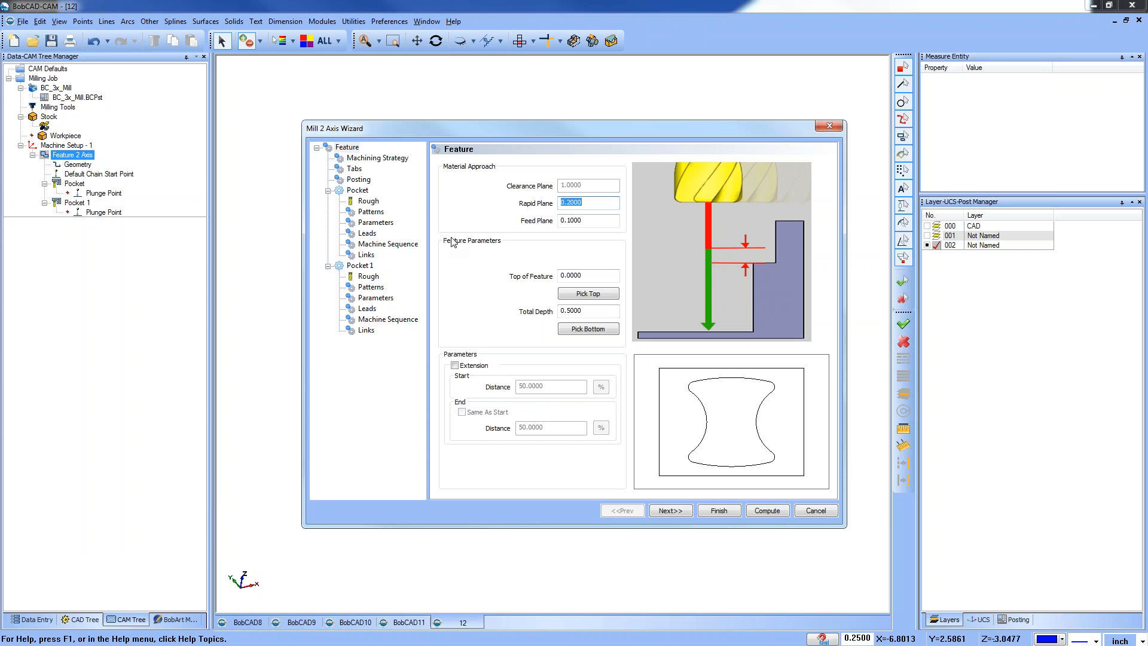
click(370, 212)
click(463, 235)
click(479, 247)
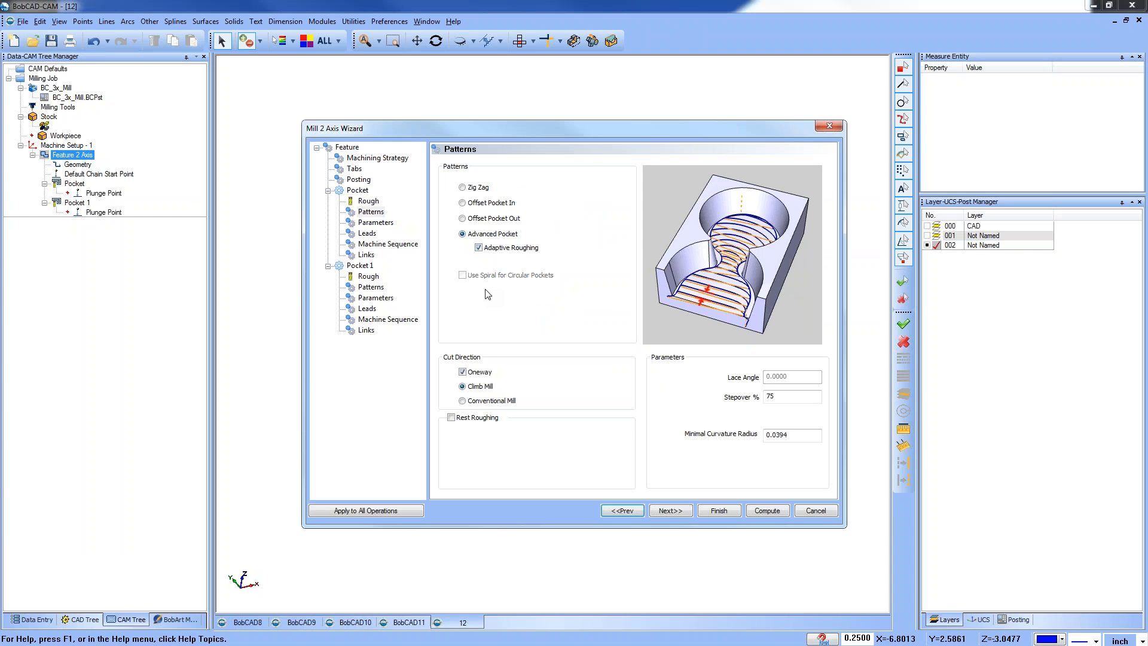
click(771, 511)
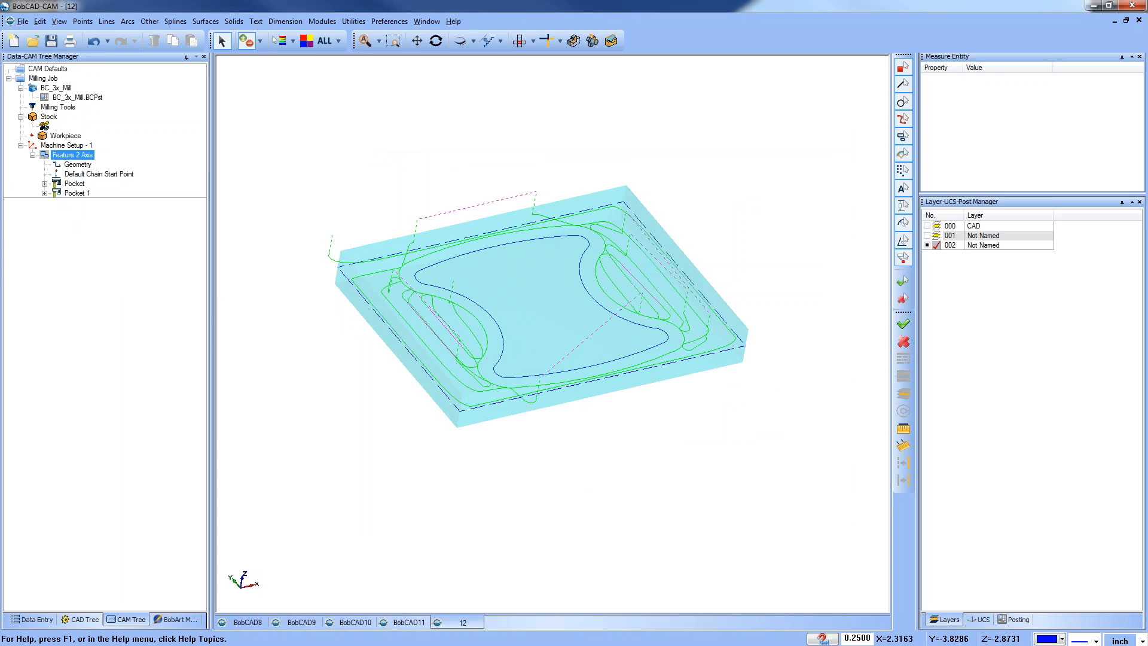
mouse_move(643, 369)
middle_down()
mouse_move(577, 447)
mouse_move(641, 366)
middle_up()
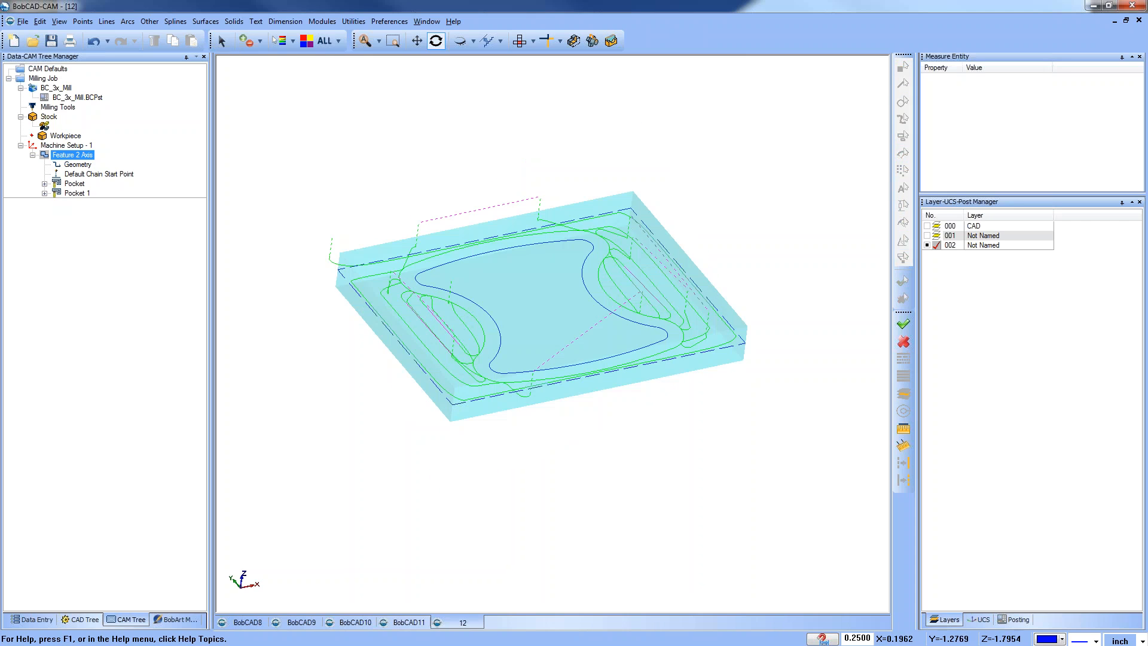
Open SAMPLE PART 2X-3X-SW.bbcd from the send in folder.
click(33, 41)
double_click(429, 250)
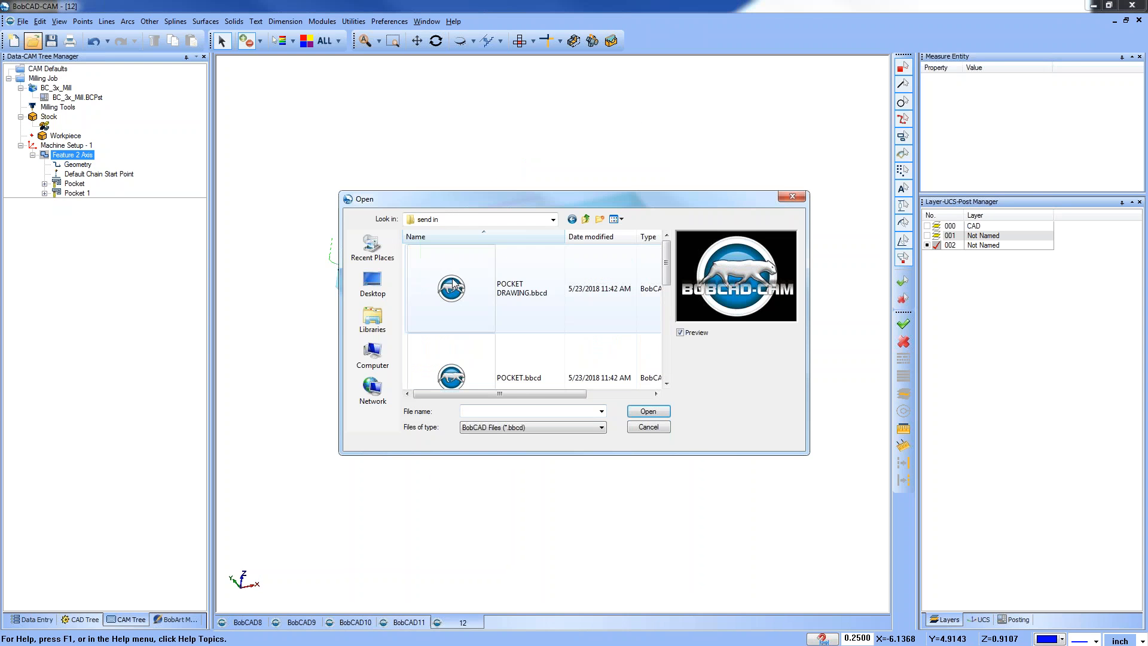
click(461, 296)
drag(669, 268, 668, 330)
click(486, 361)
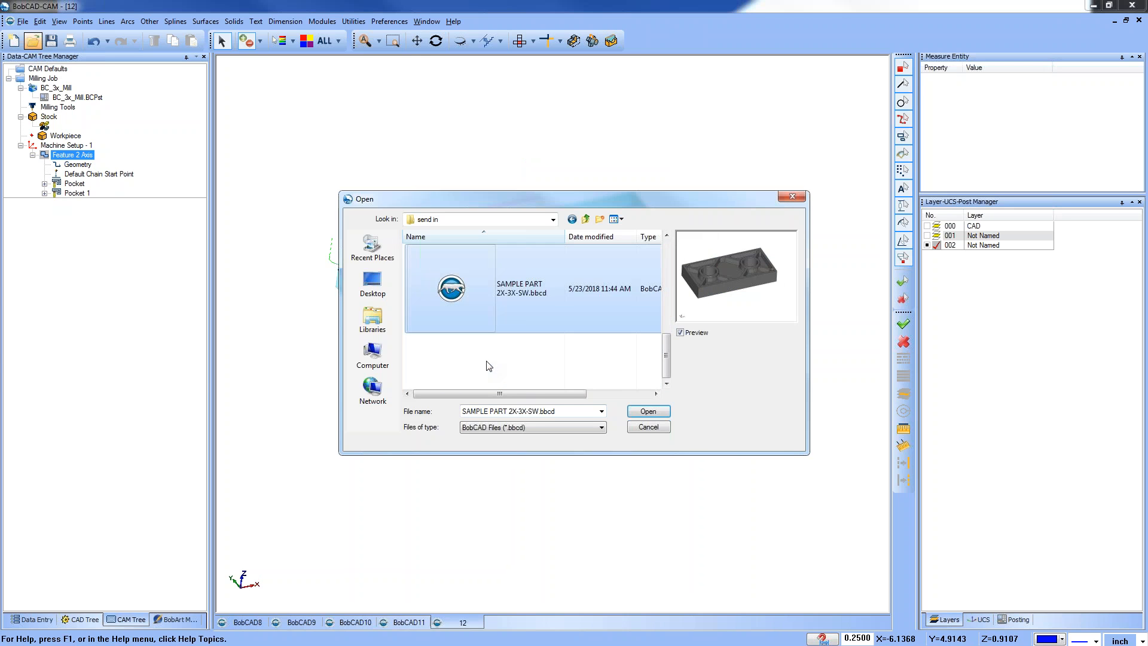
click(650, 412)
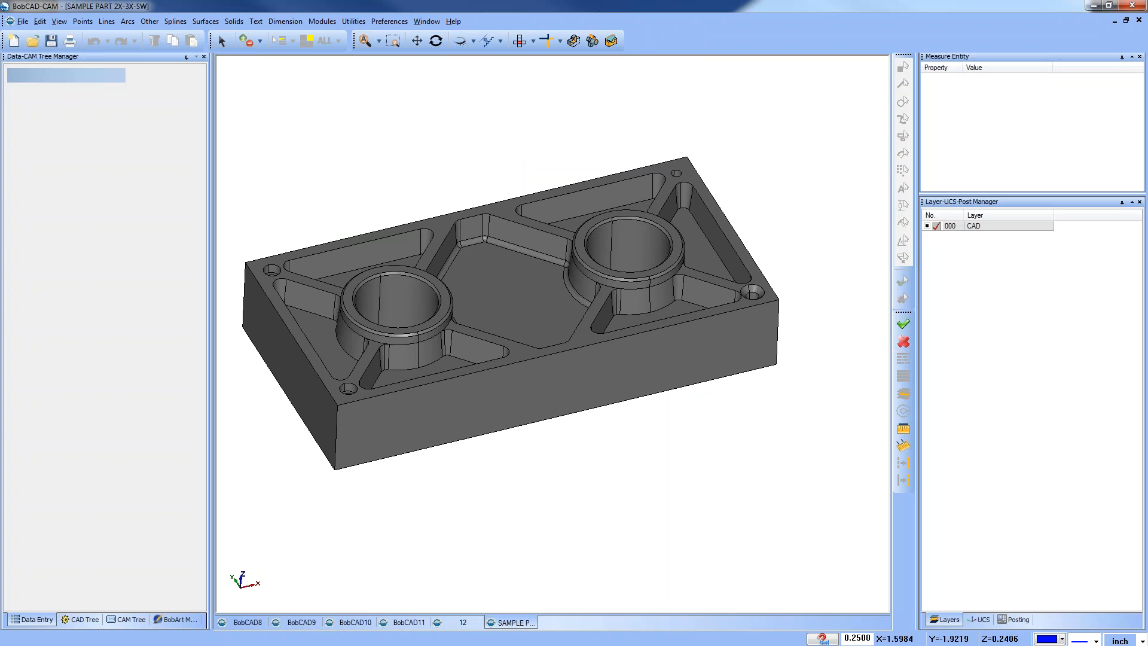
Examine the sample part's bosses, ribs and pockets in front, top and isometric-like views.
mouse_move(578, 319)
middle_down()
mouse_move(597, 397)
mouse_move(593, 448)
mouse_move(593, 350)
mouse_move(575, 324)
mouse_move(572, 418)
middle_up()
scroll(575, 324, down, 2)
key(f)
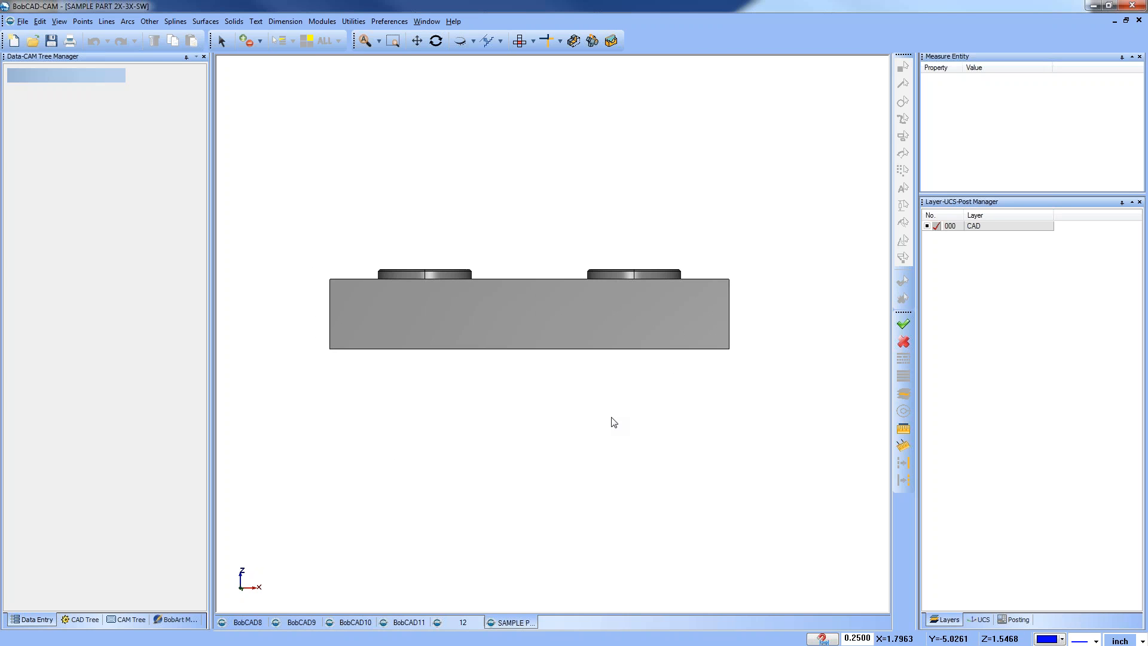
key(t)
scroll(386, 281, up, 5)
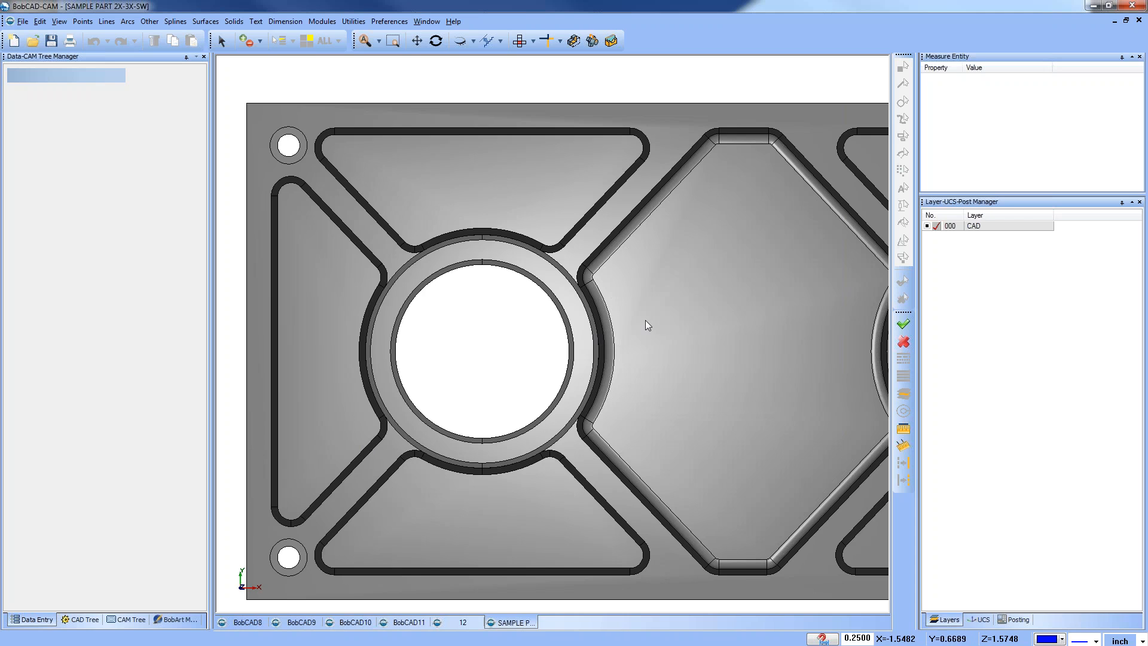
scroll(664, 353, down, 1)
middle_drag(719, 371, 677, 335)
scroll(612, 430, down, 1)
middle_drag(611, 430, 594, 407)
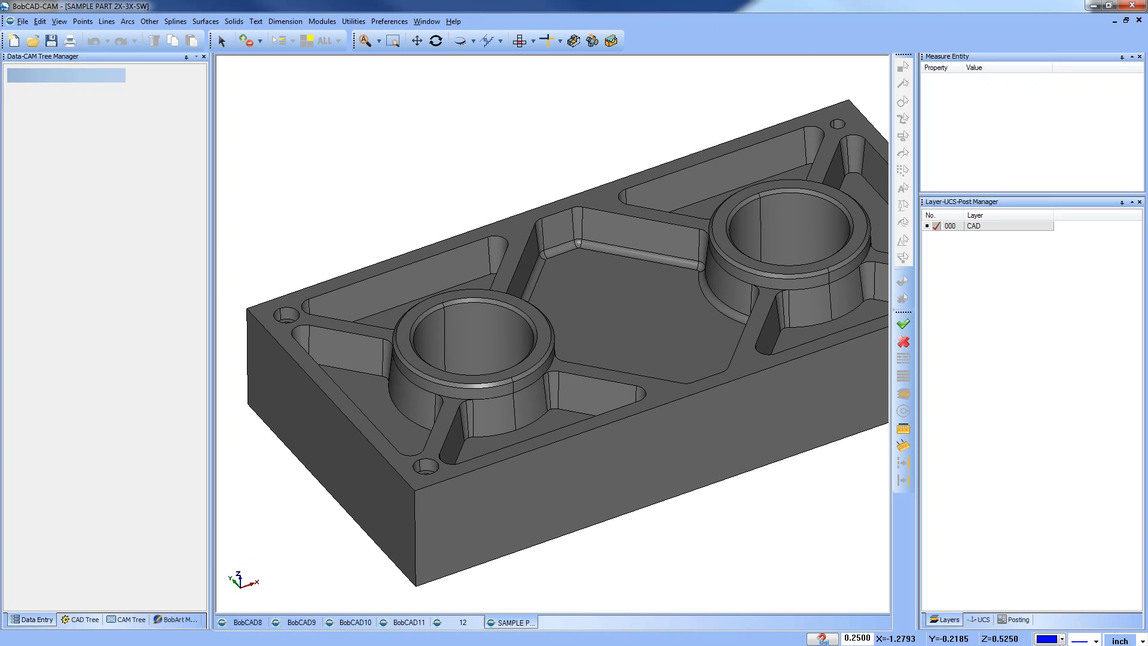
Return through the open parts to BobCAD9, clear the model's highlighting and show the part from above.
click(125, 621)
click(461, 622)
click(413, 623)
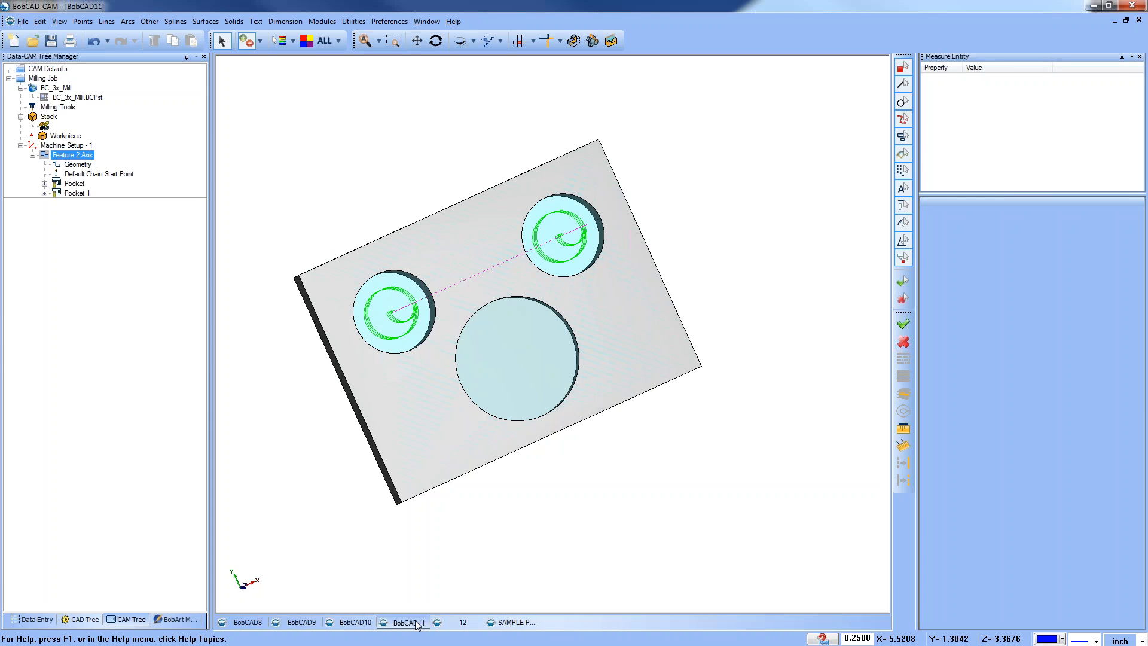
click(357, 622)
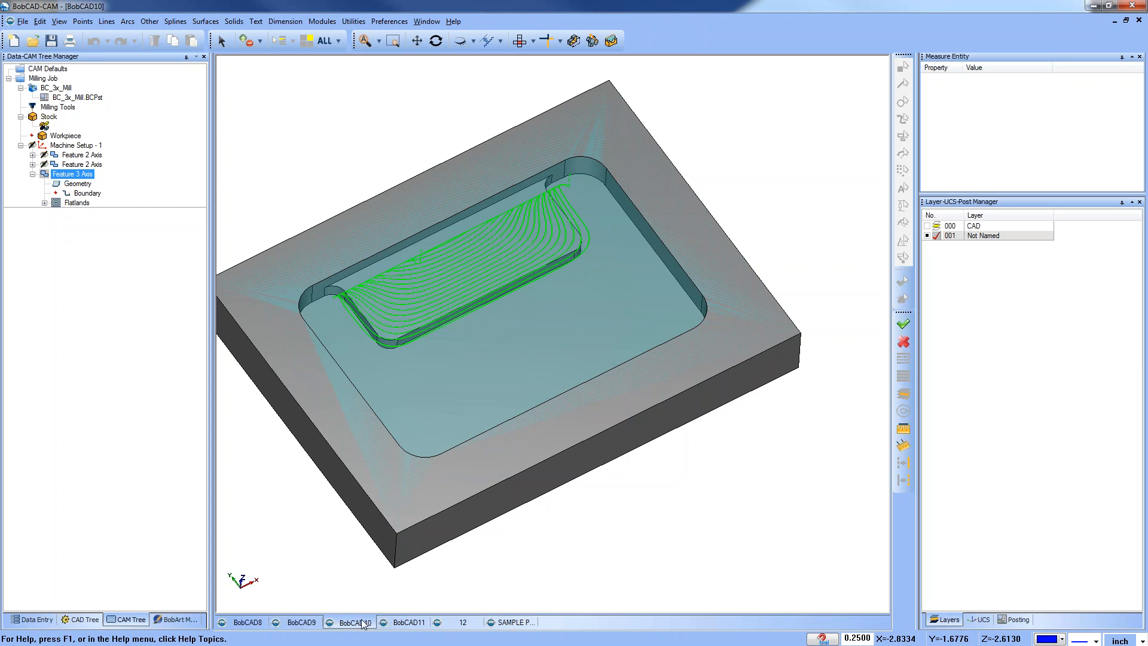
click(301, 623)
scroll(510, 405, down, 5)
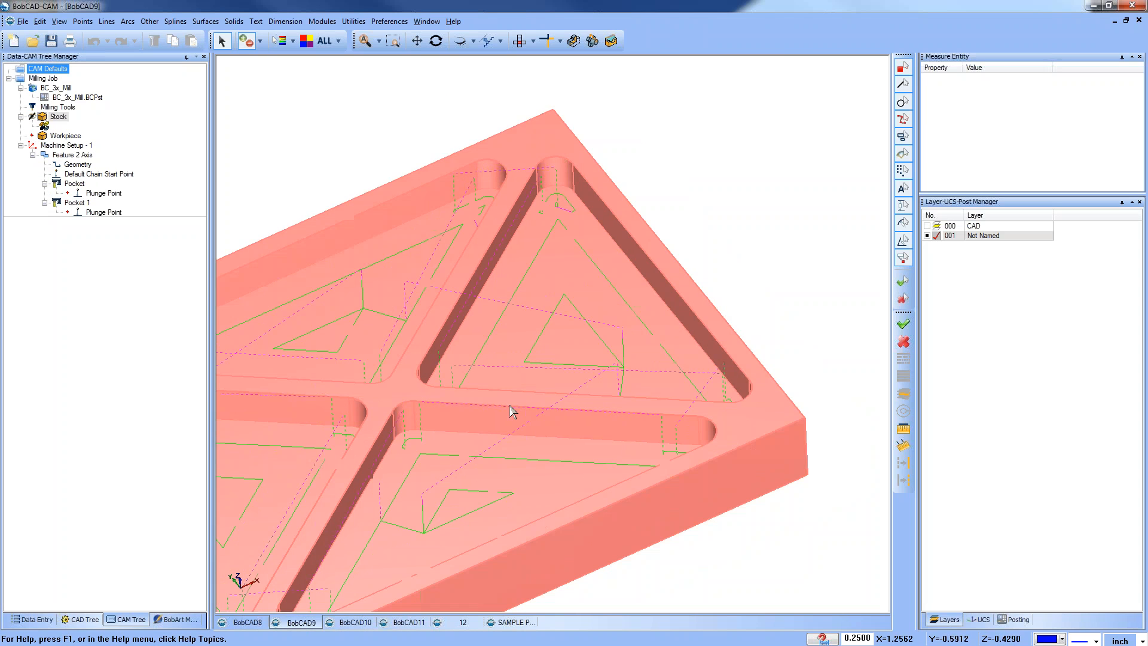
middle_drag(464, 425, 568, 347)
right_click(338, 139)
click(378, 159)
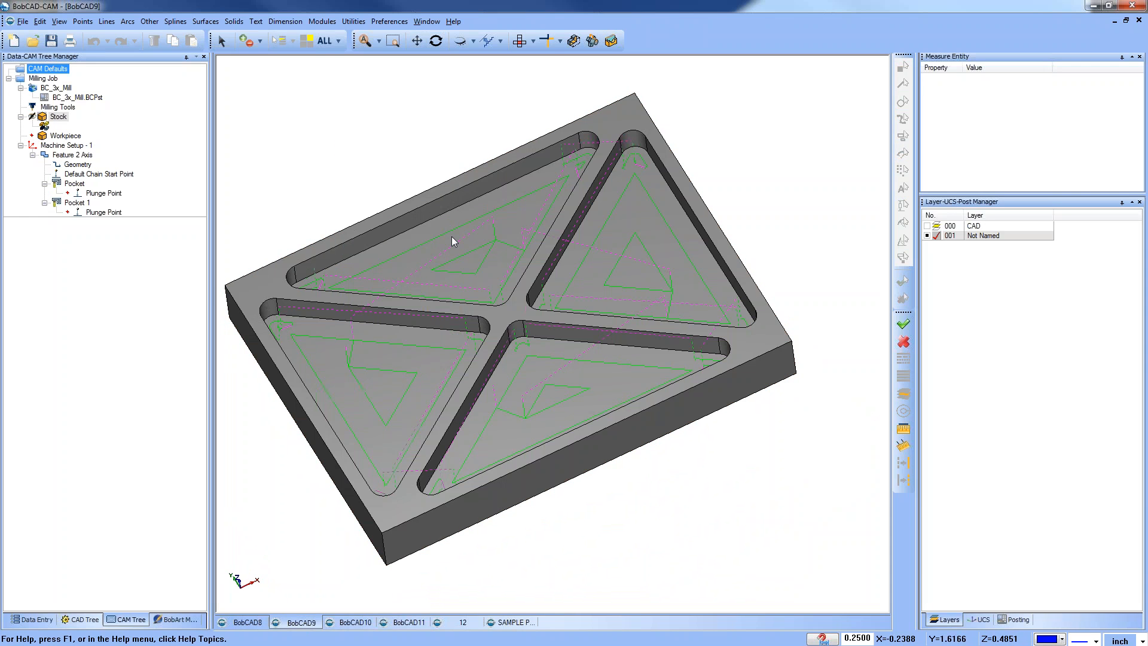
click(520, 42)
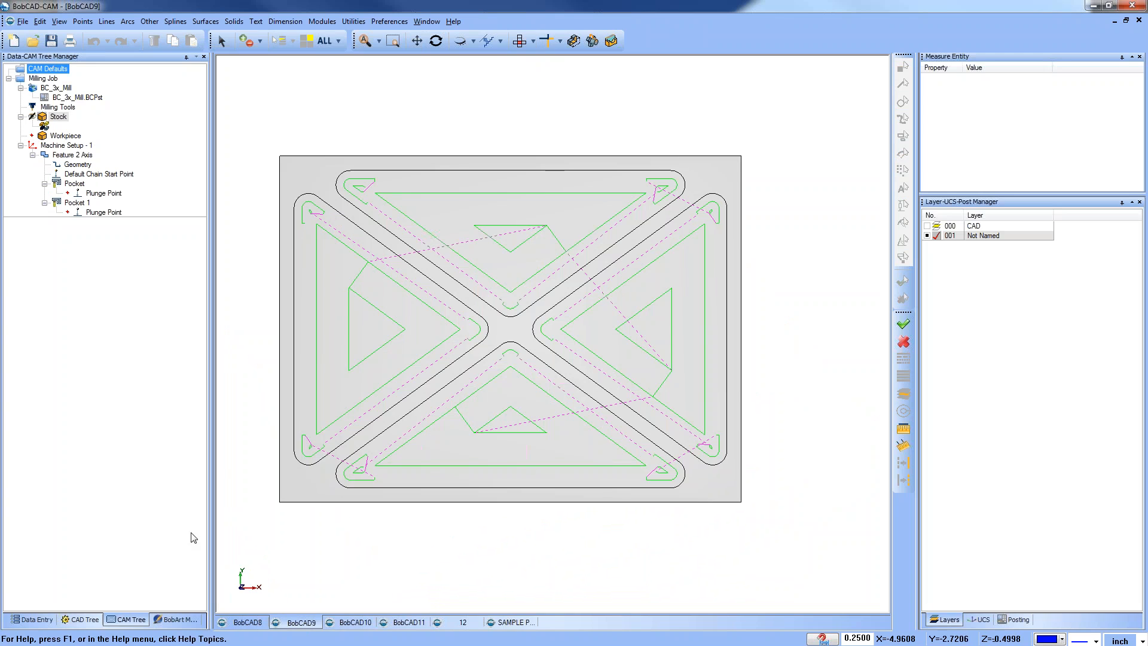
Compare the toolpaths of Pocket and Pocket 1 by highlighting each operation in turn.
click(73, 184)
click(71, 187)
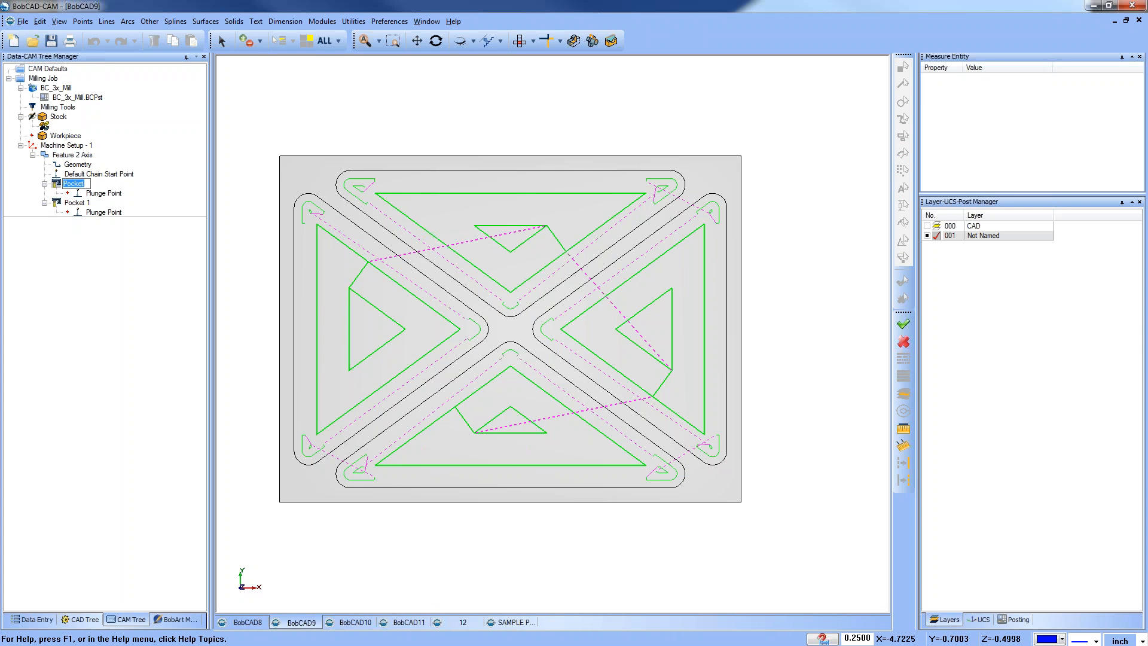
click(75, 202)
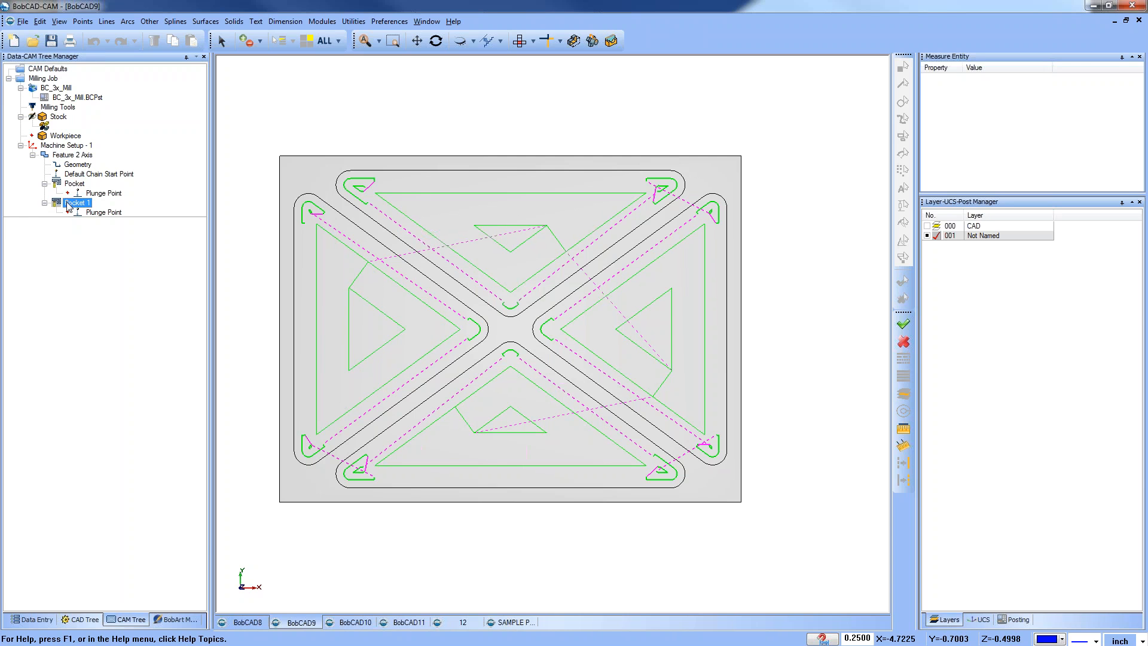
Edit BobCAD9's Feature 2 Axis and set the Pocket operation's rough tool diameter to 0.5.
right_click(67, 155)
click(84, 166)
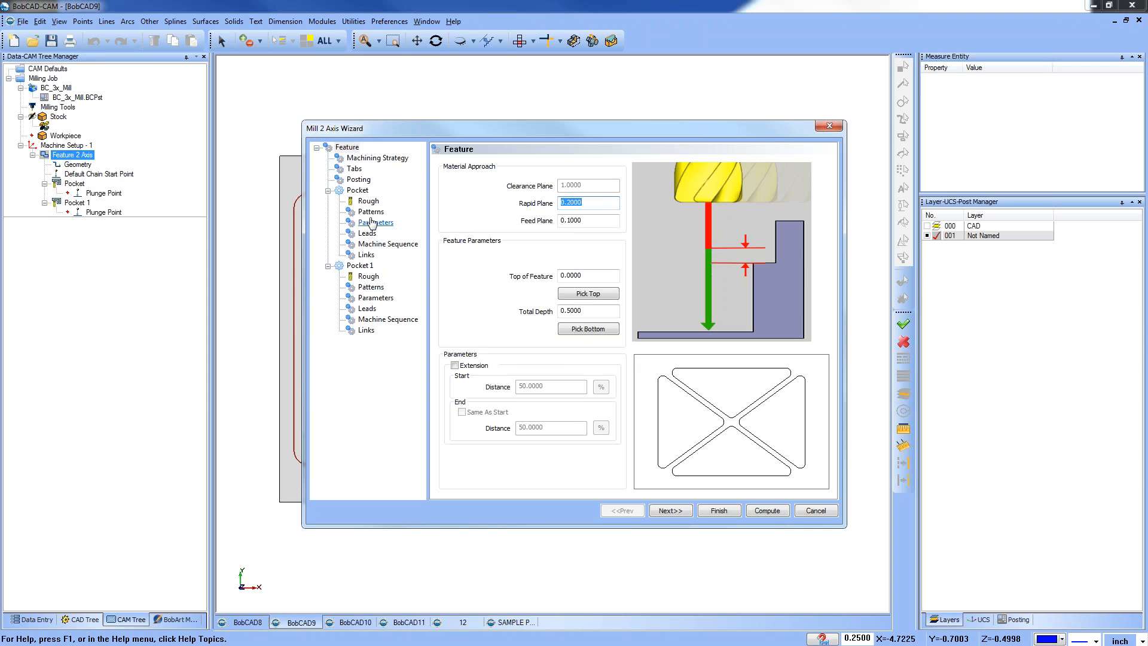
click(367, 201)
double_click(583, 206)
text(.5)
click(368, 276)
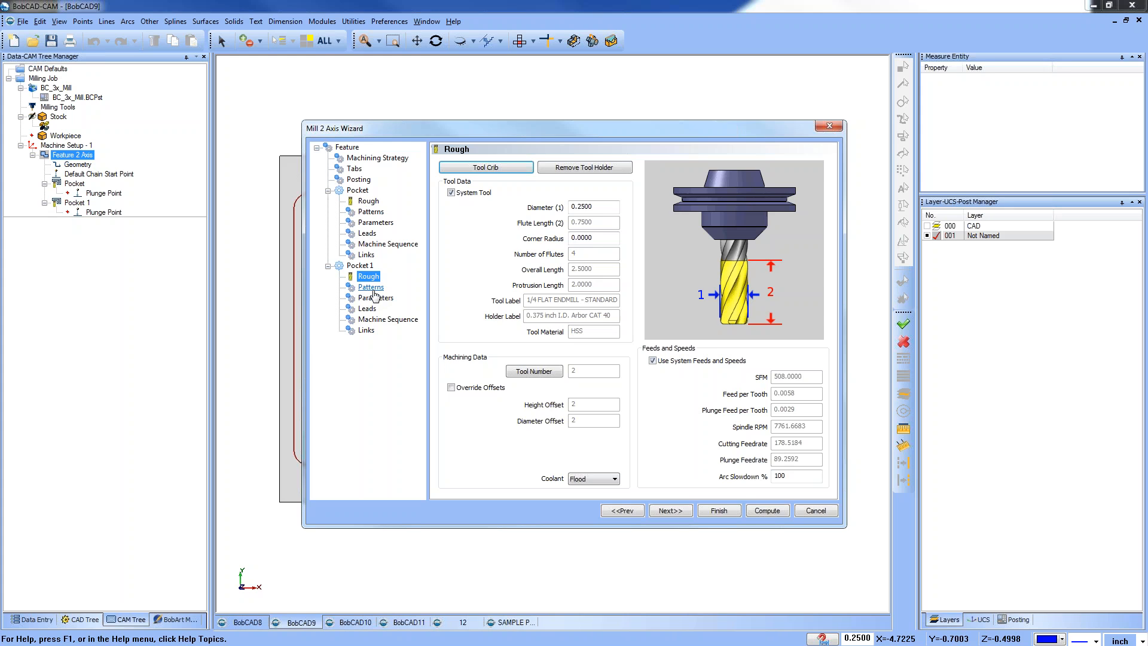
Change the Pocket operation's stepover percentage, recompute the feature and check the resulting pocket toolpaths.
click(374, 213)
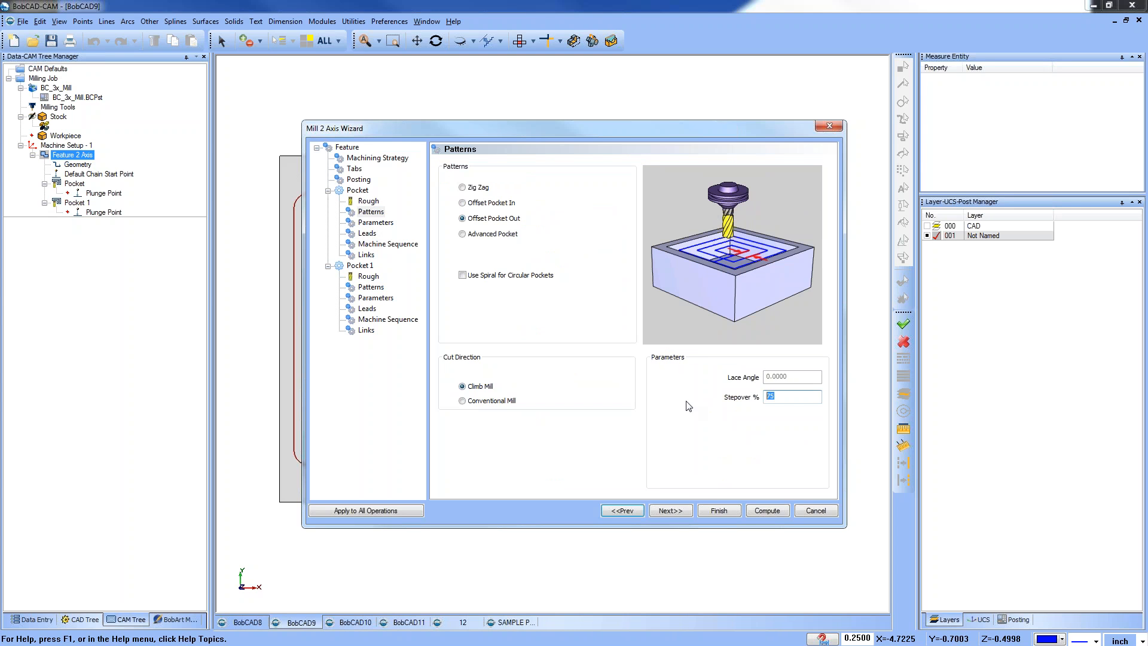
text(.)
click(764, 517)
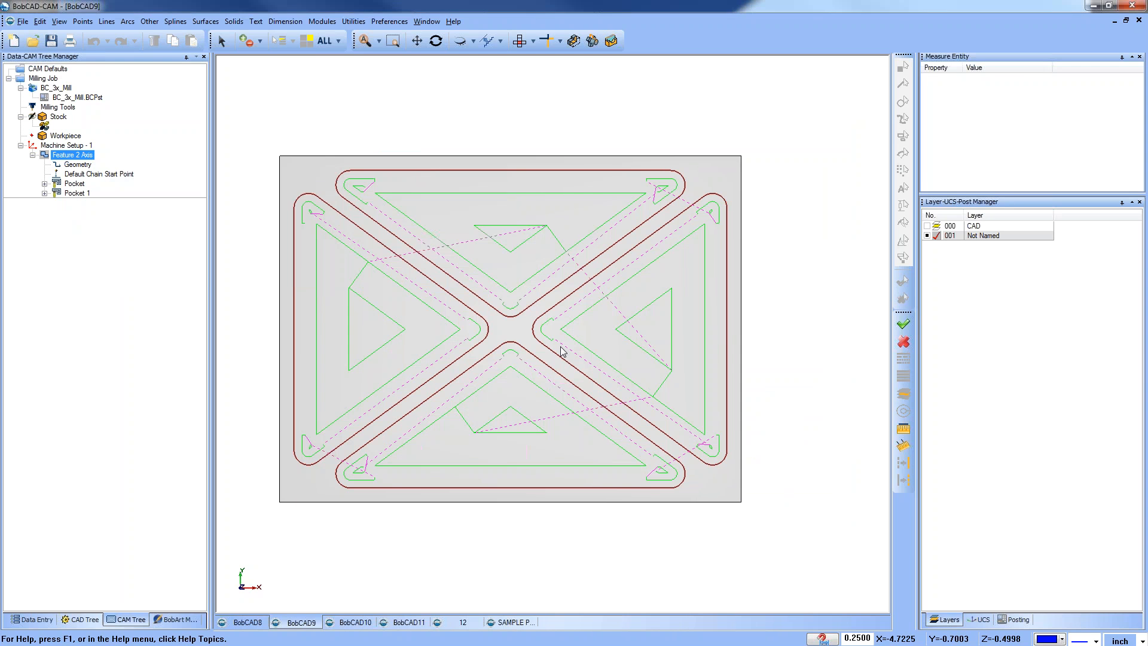
mouse_move(572, 356)
middle_down()
mouse_move(551, 393)
mouse_move(587, 397)
mouse_move(588, 424)
middle_up()
click(75, 186)
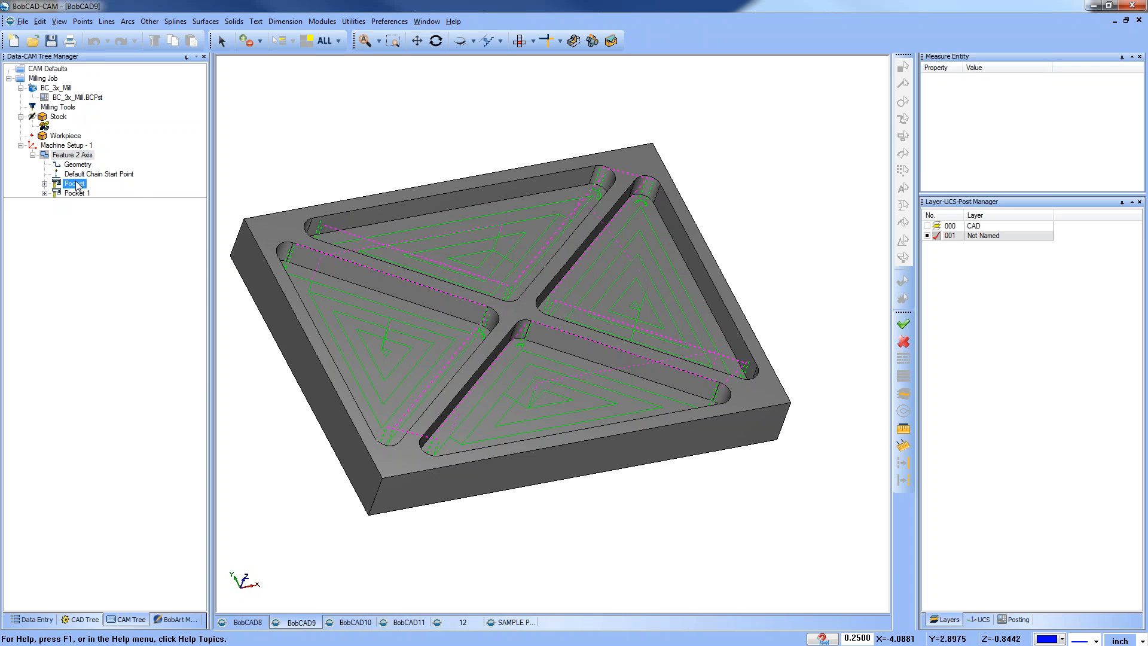
click(76, 195)
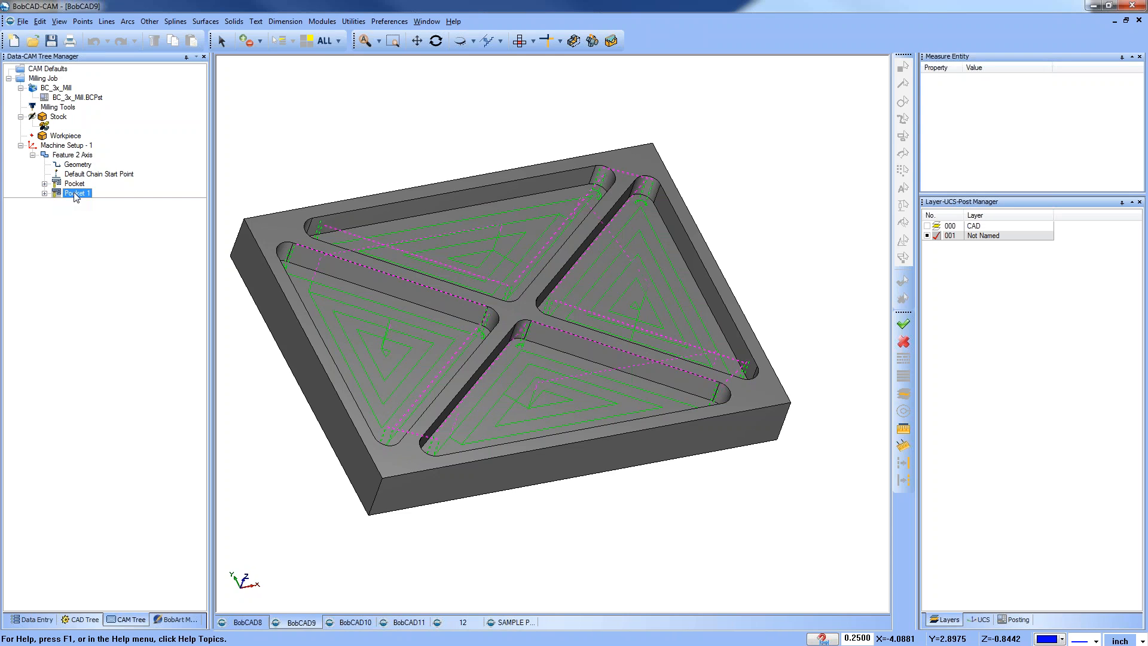
Add a Profile Finish operation after Pocket and Pocket 1 in Feature 2 Axis's machining strategy.
click(66, 145)
click(72, 156)
right_click(71, 153)
click(111, 164)
click(393, 160)
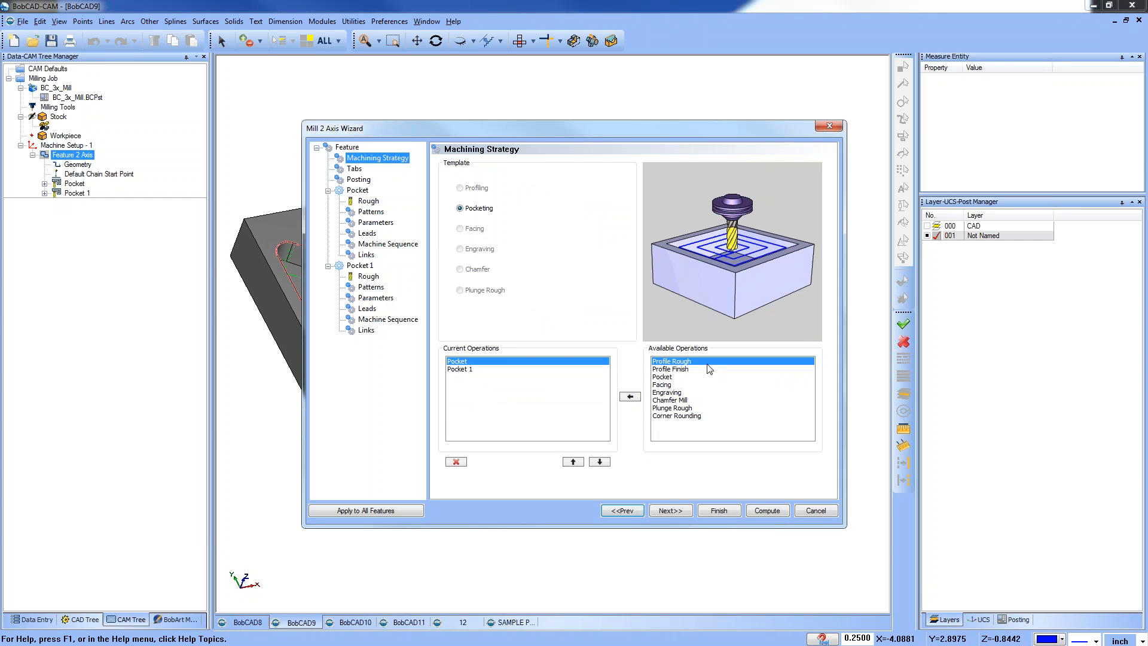
click(674, 369)
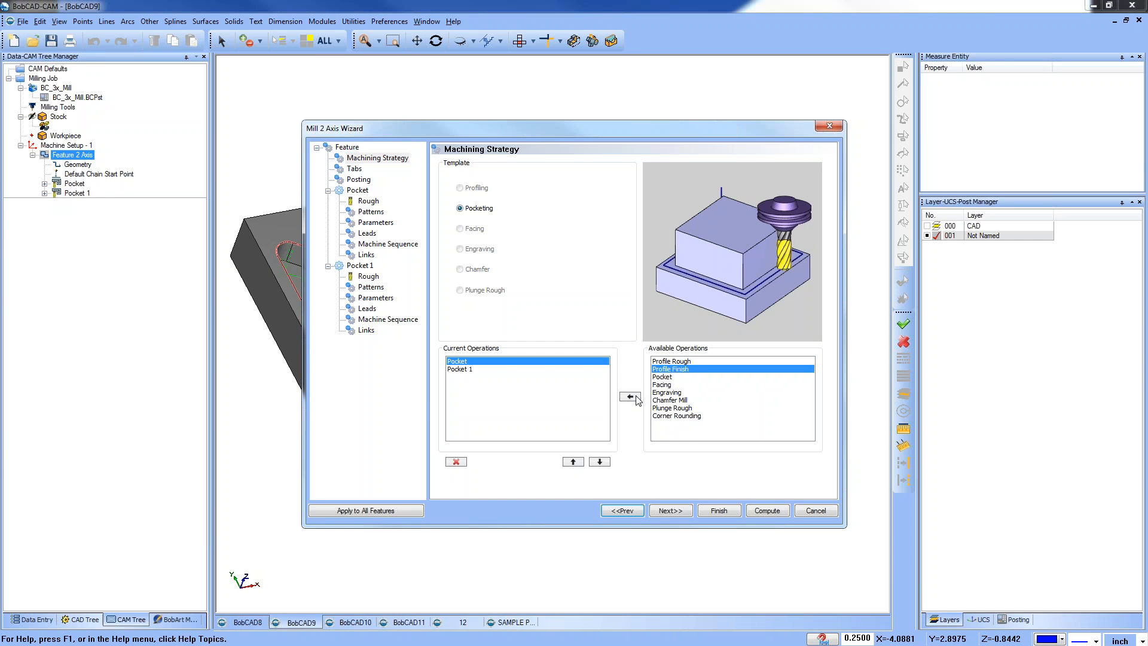
click(636, 400)
click(600, 462)
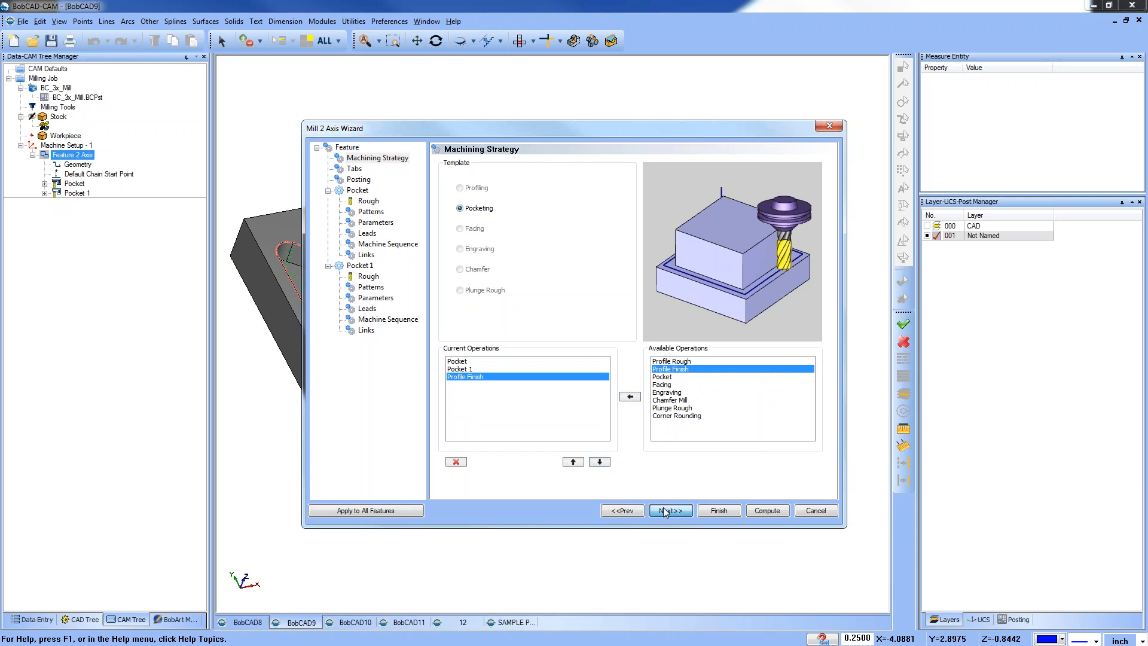
click(665, 511)
Assign the .125D - 8DEG - FLAT BOTTOM TAPER mill from the tool library to the Profile Finish operation.
click(367, 352)
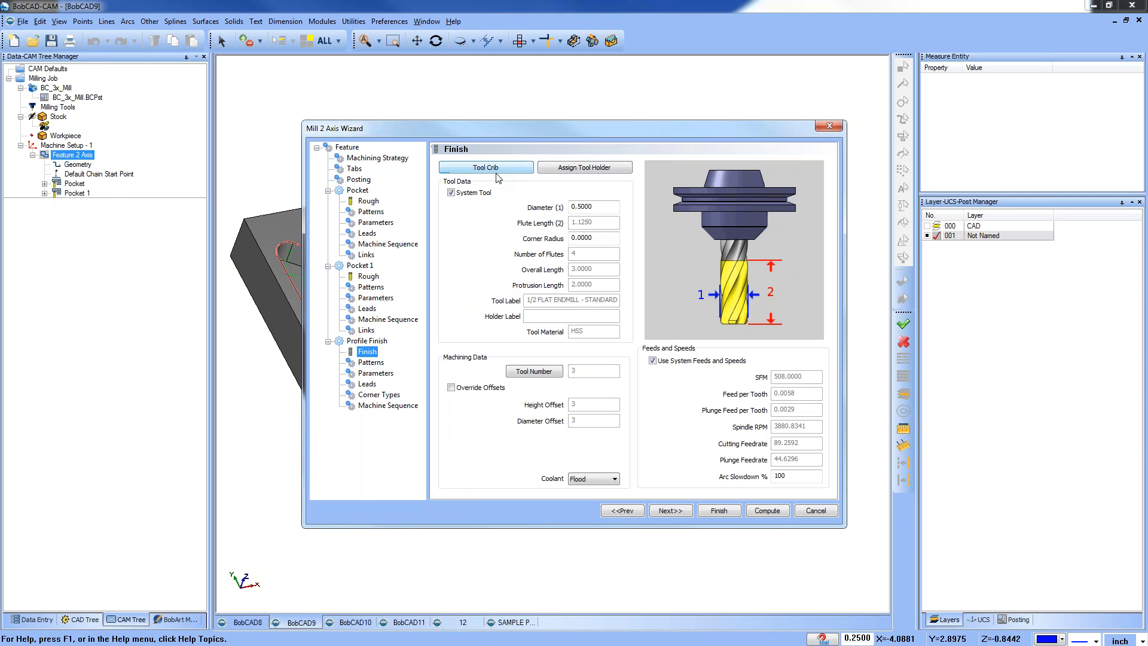
click(495, 170)
click(362, 255)
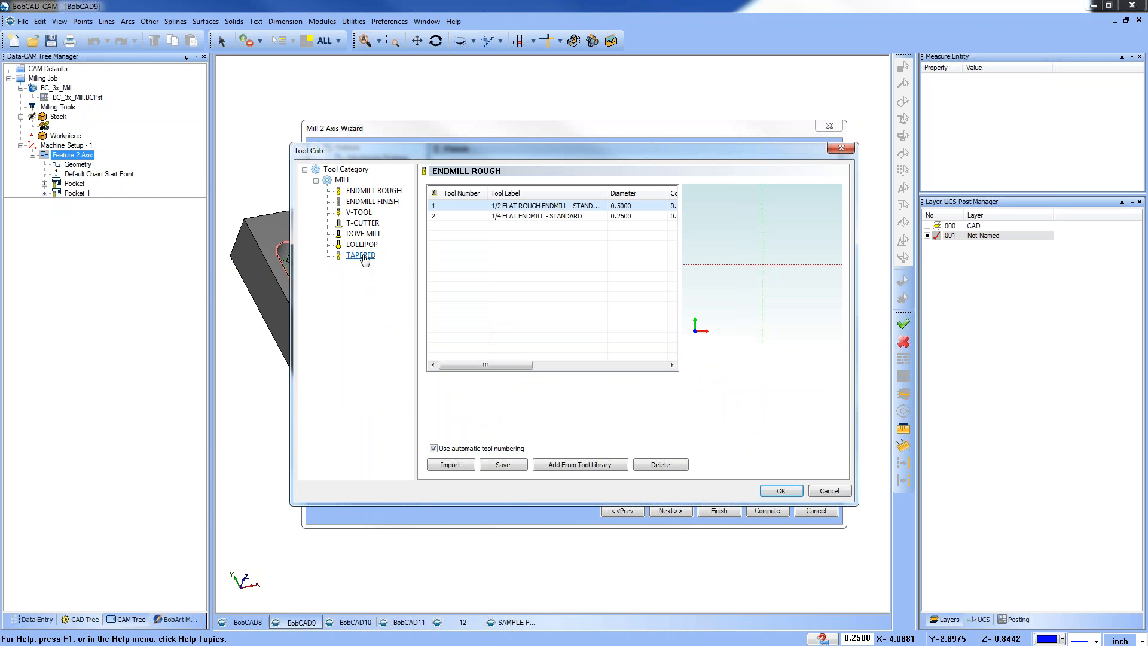
click(579, 465)
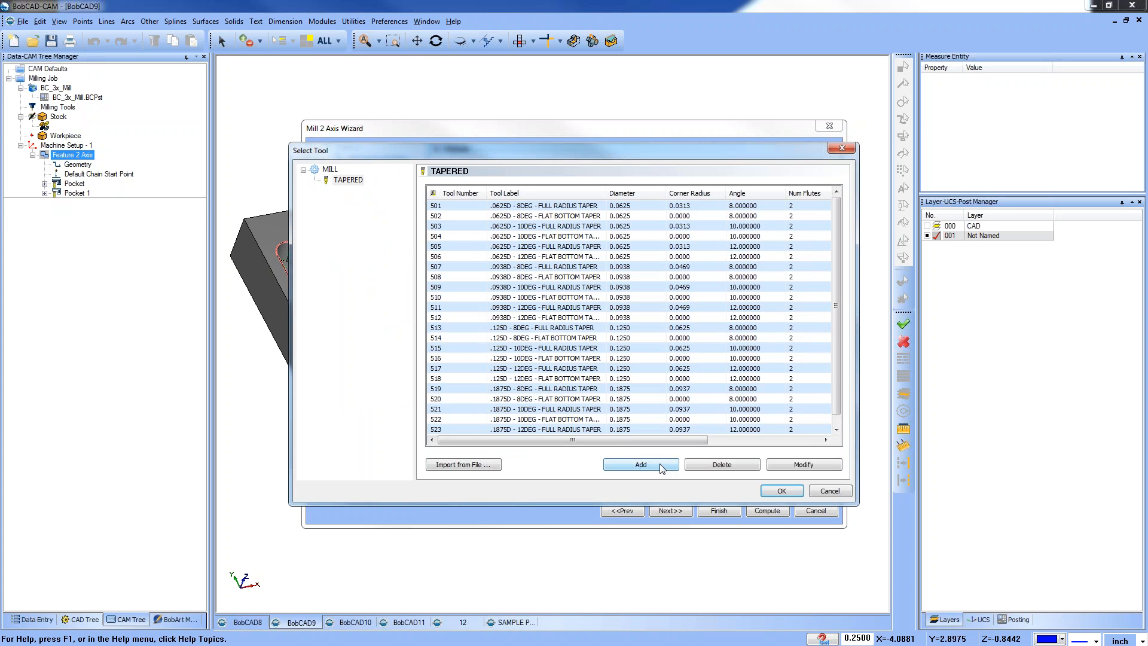
scroll(836, 288, down, 1)
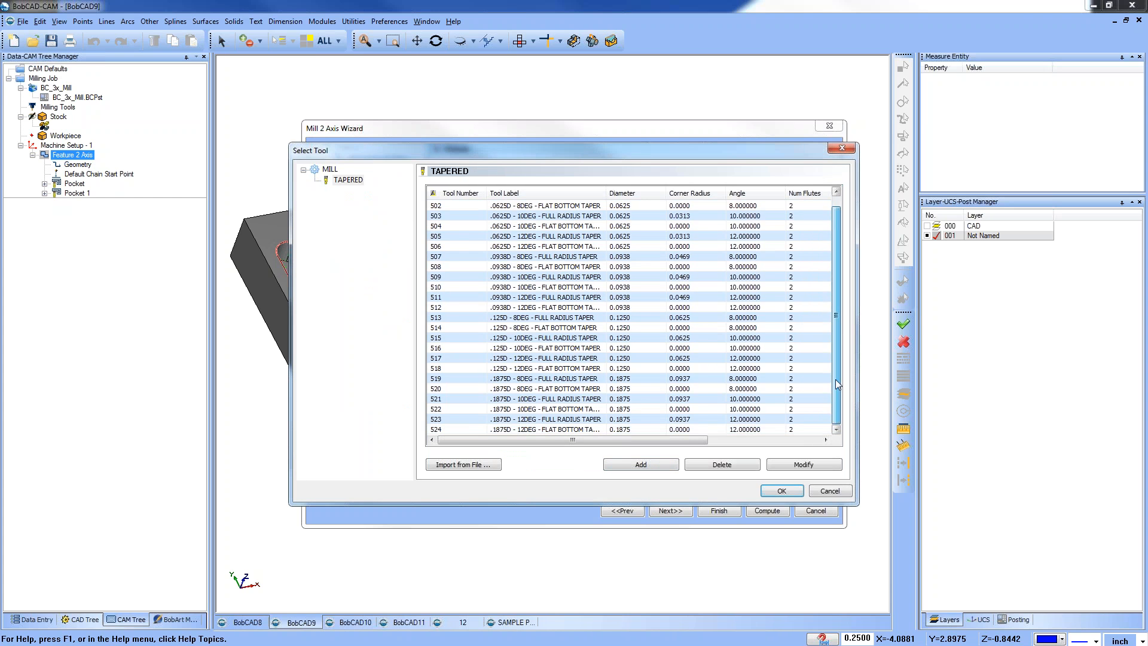
click(550, 331)
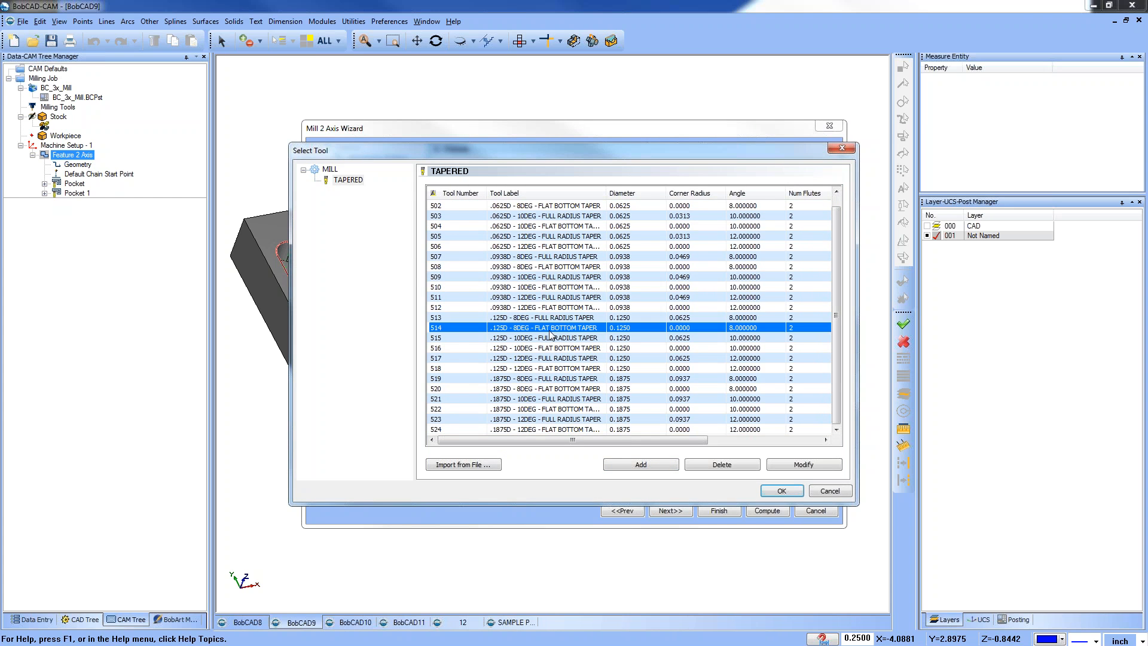
double_click(550, 331)
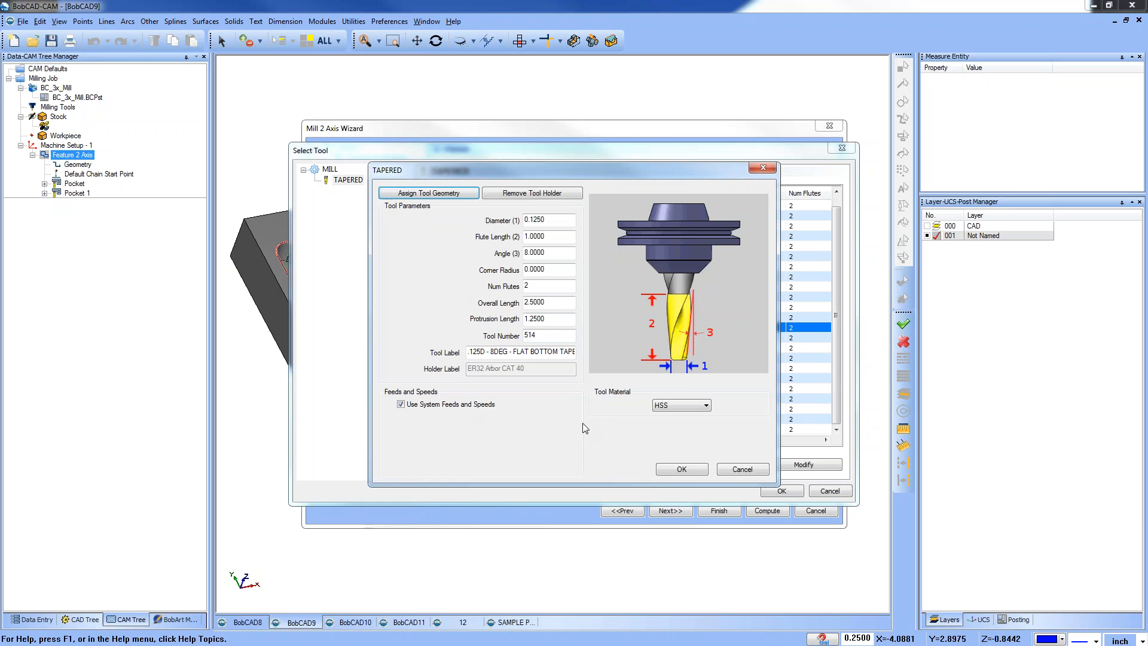
click(684, 469)
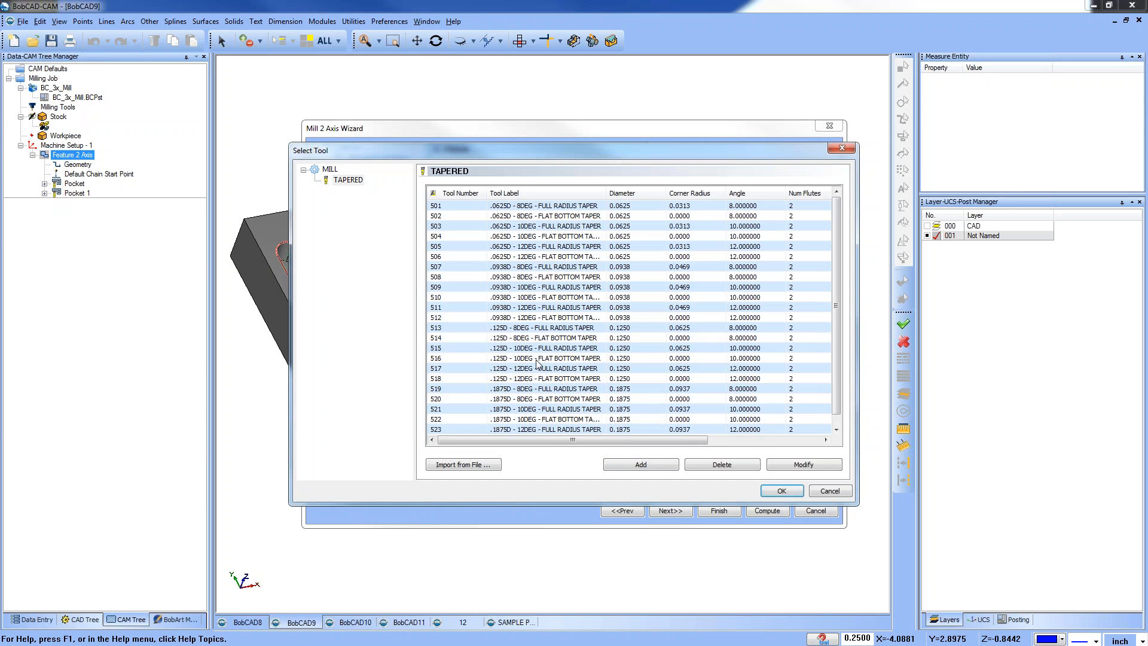
click(541, 341)
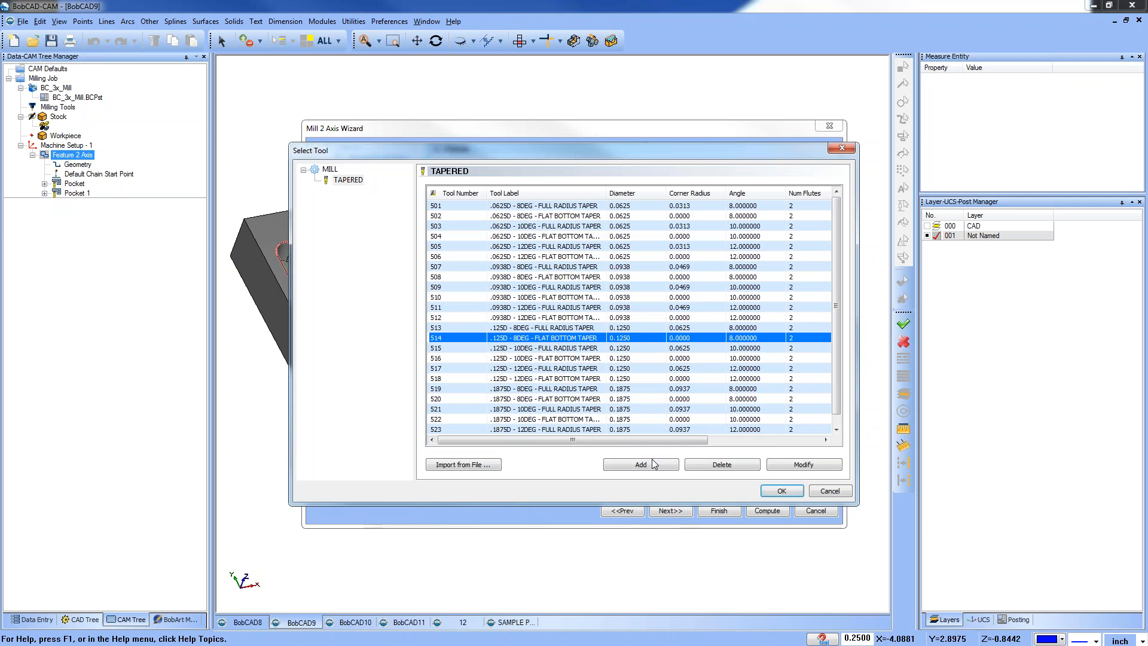
click(782, 491)
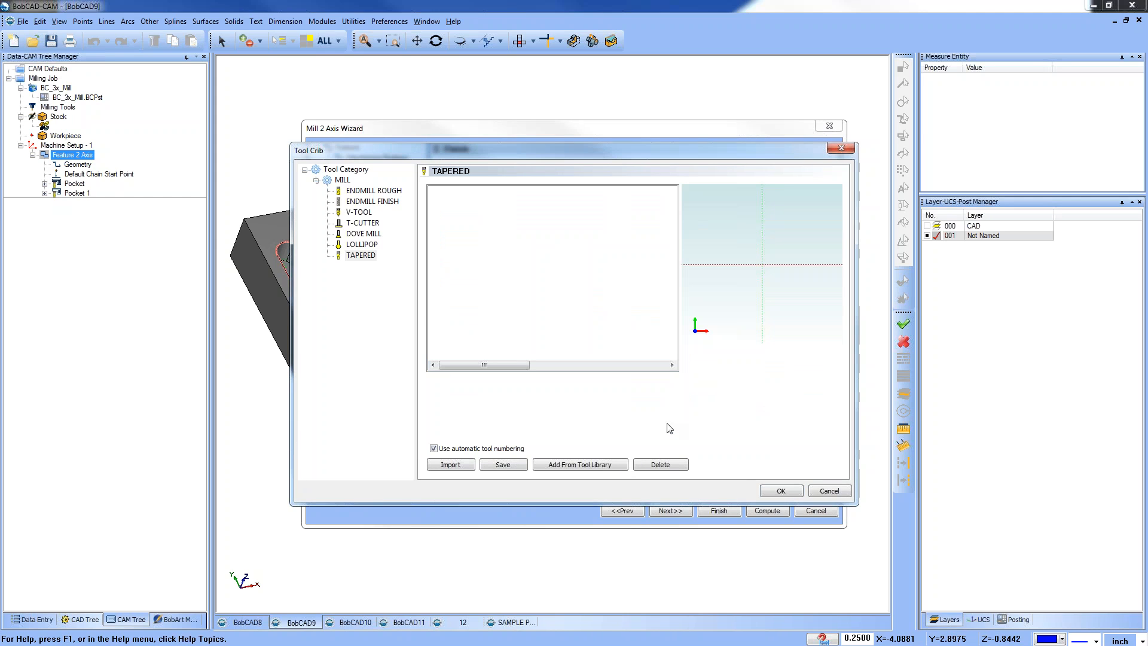
click(781, 491)
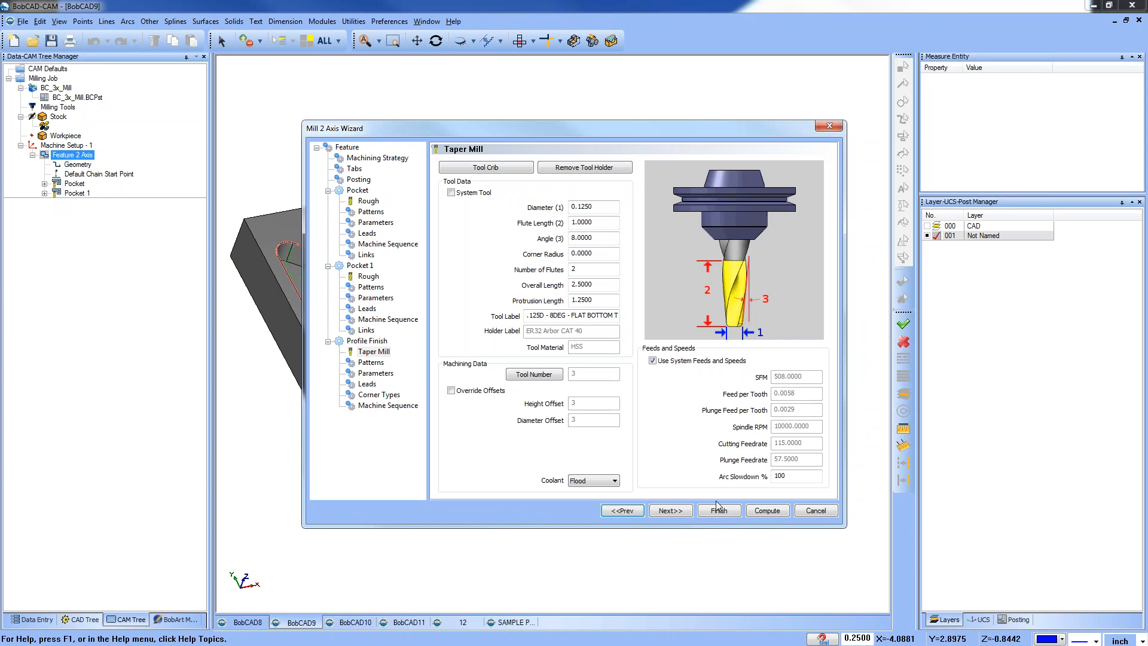
Give Profile Finish a Circular lead-in with 0.1 length and 0.1 arc radius, accept the feature and compute the operation's toolpath.
click(367, 384)
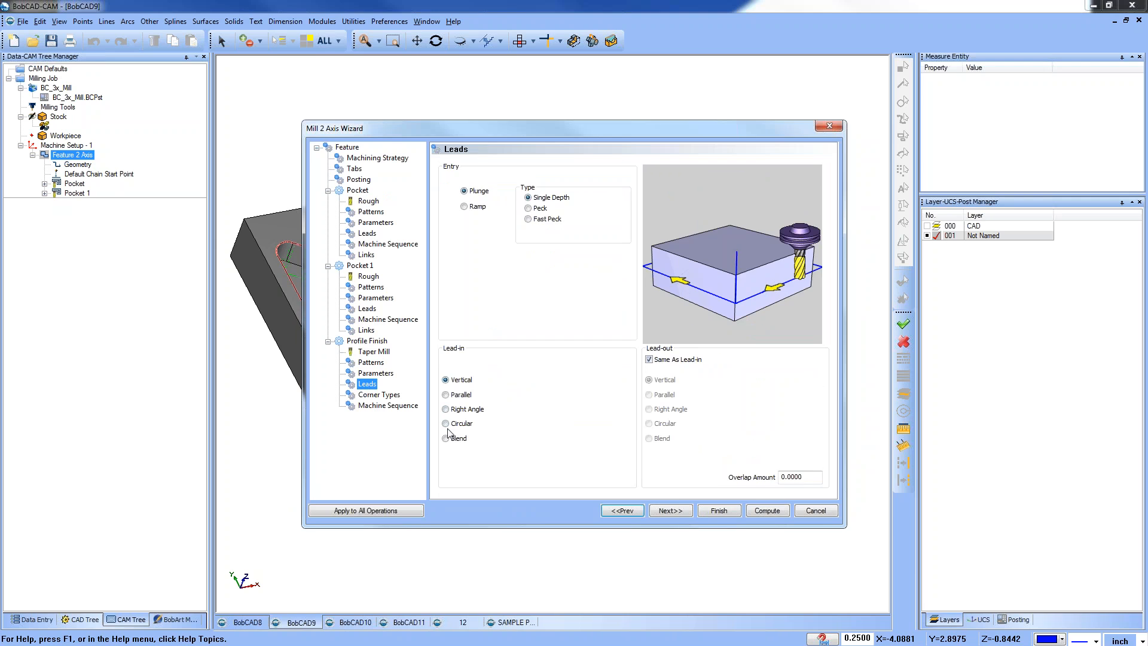
click(447, 423)
drag(614, 426, 537, 422)
text(.1)
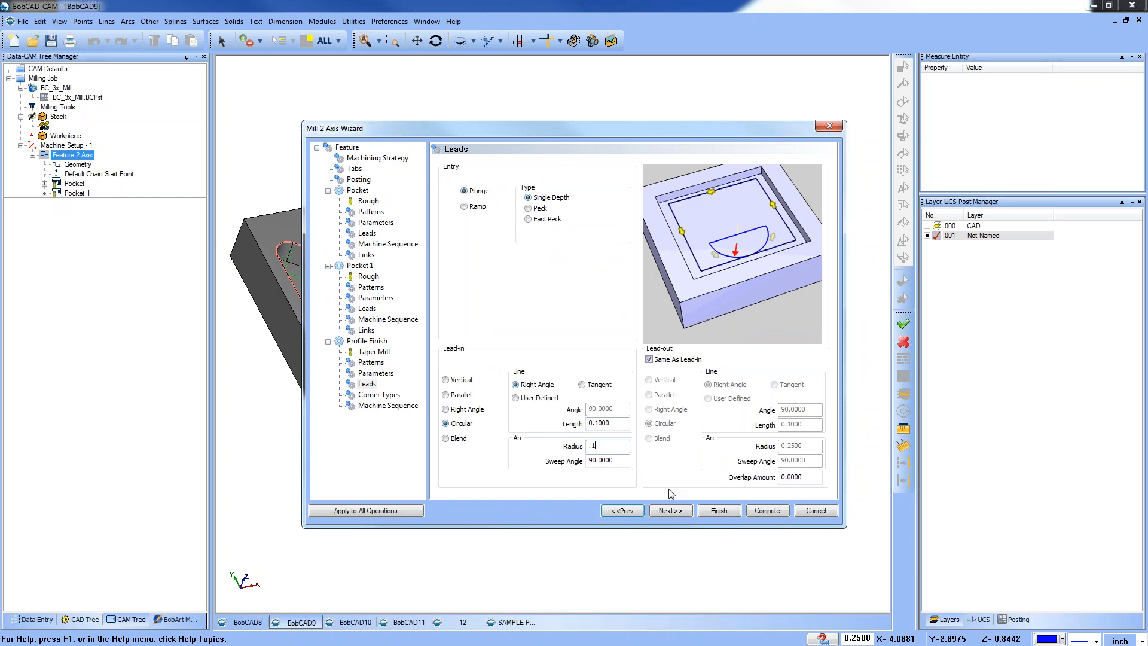
click(718, 511)
right_click(77, 203)
click(116, 213)
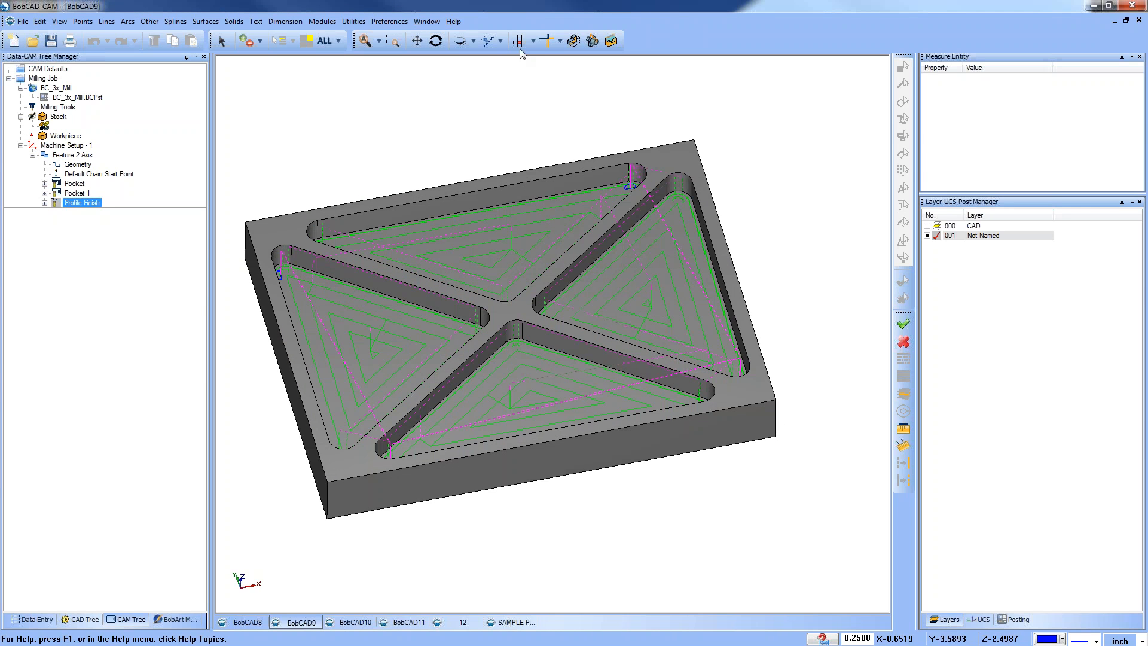
View the part from the top, blank Feature 2 Axis's toolpaths and highlight only the Profile Finish path.
click(519, 40)
click(71, 155)
right_click(80, 158)
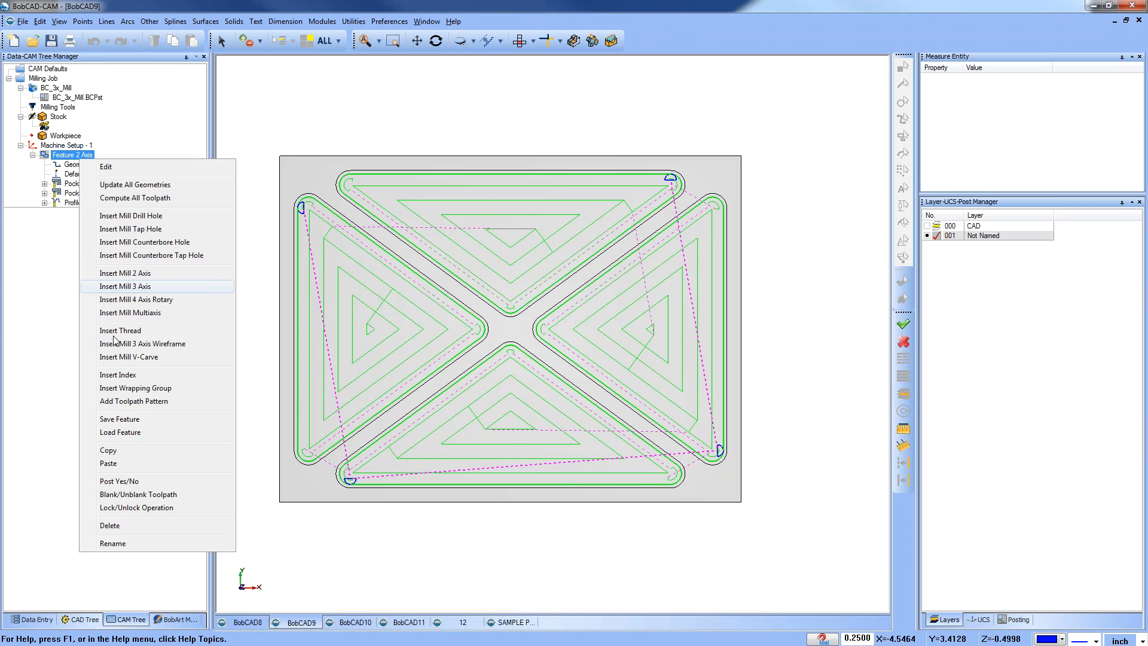
click(136, 495)
click(84, 194)
shift+click(89, 203)
click(84, 207)
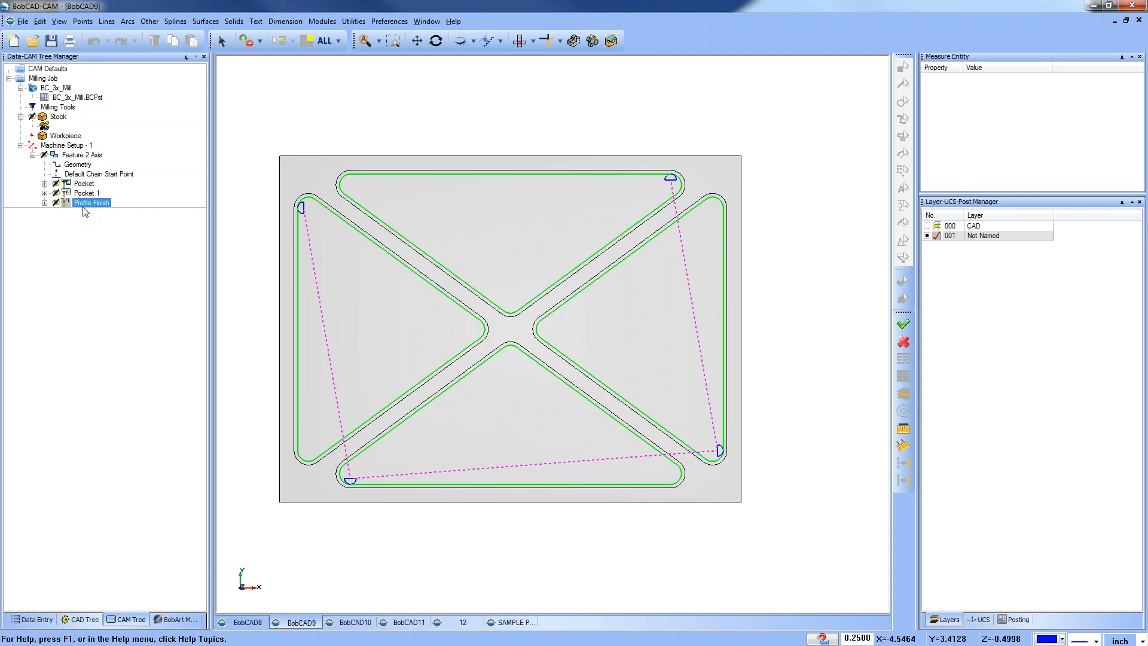
Place Profile Finish's chain start points at the middle of each triangular pocket's outer edge and recompute the toolpath.
click(44, 203)
double_click(109, 213)
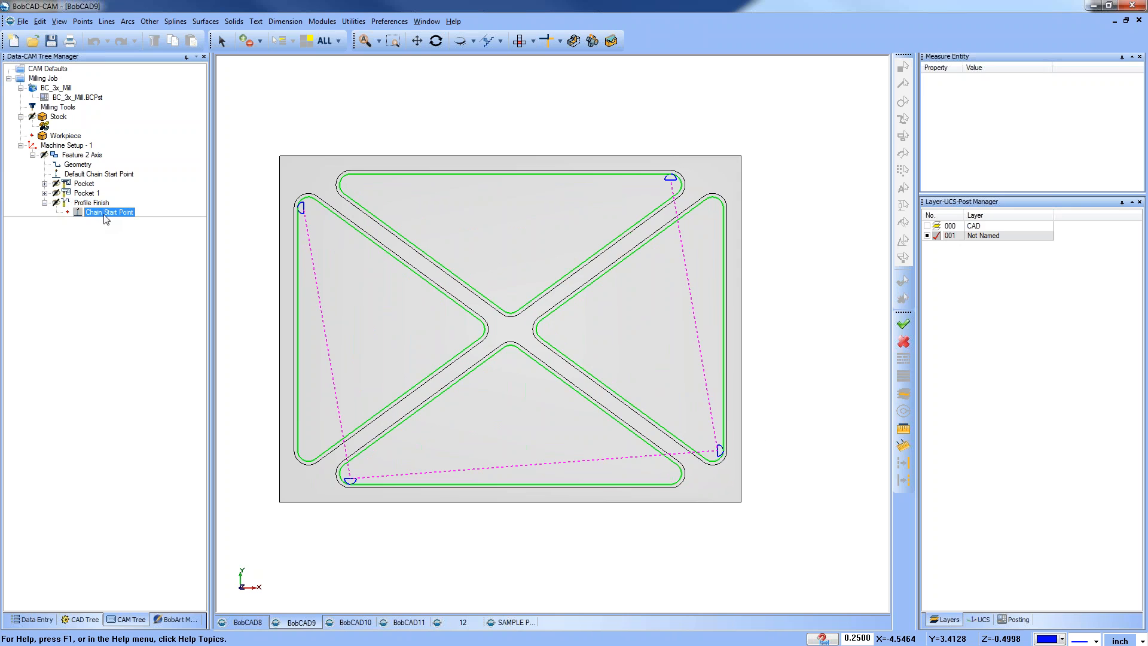
click(508, 171)
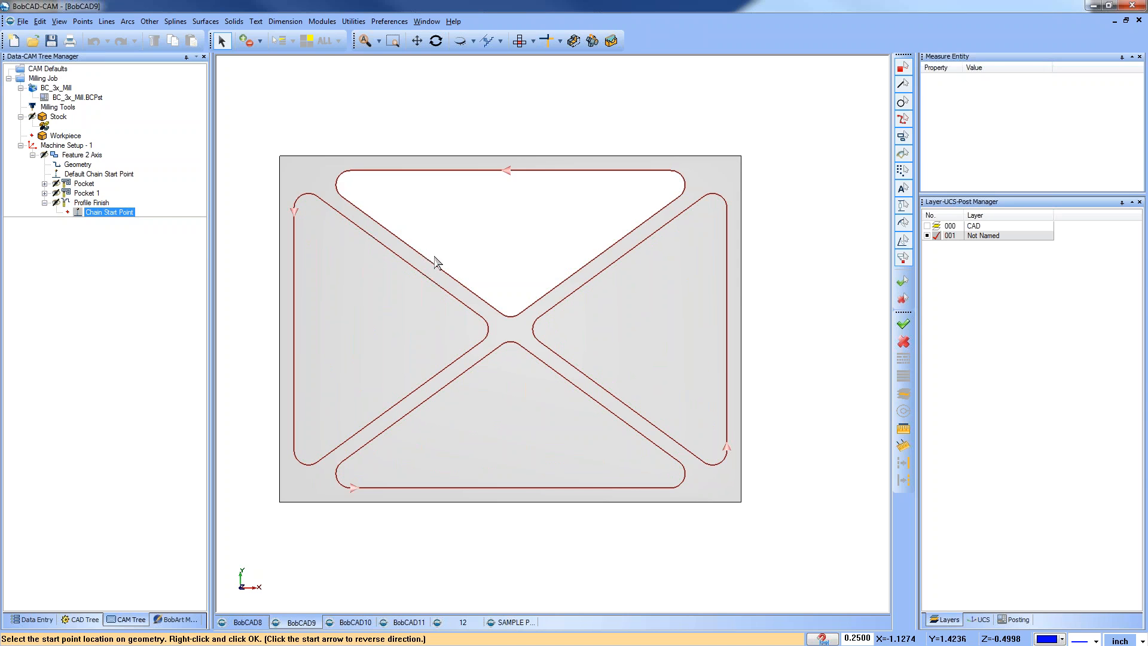
click(296, 330)
click(526, 489)
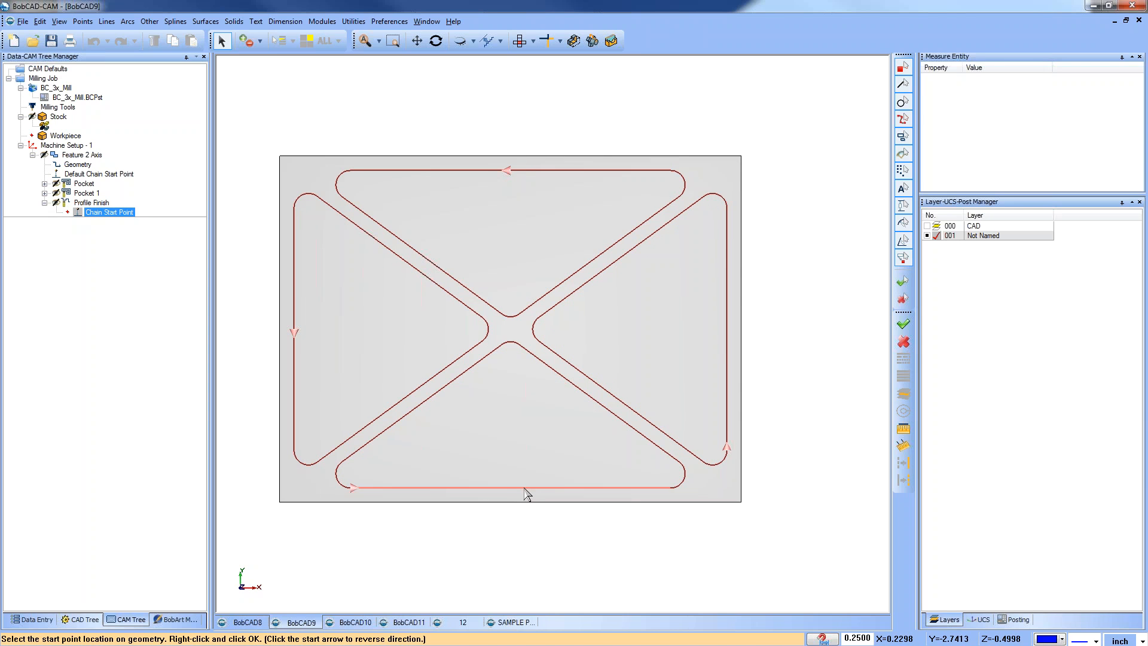
click(727, 330)
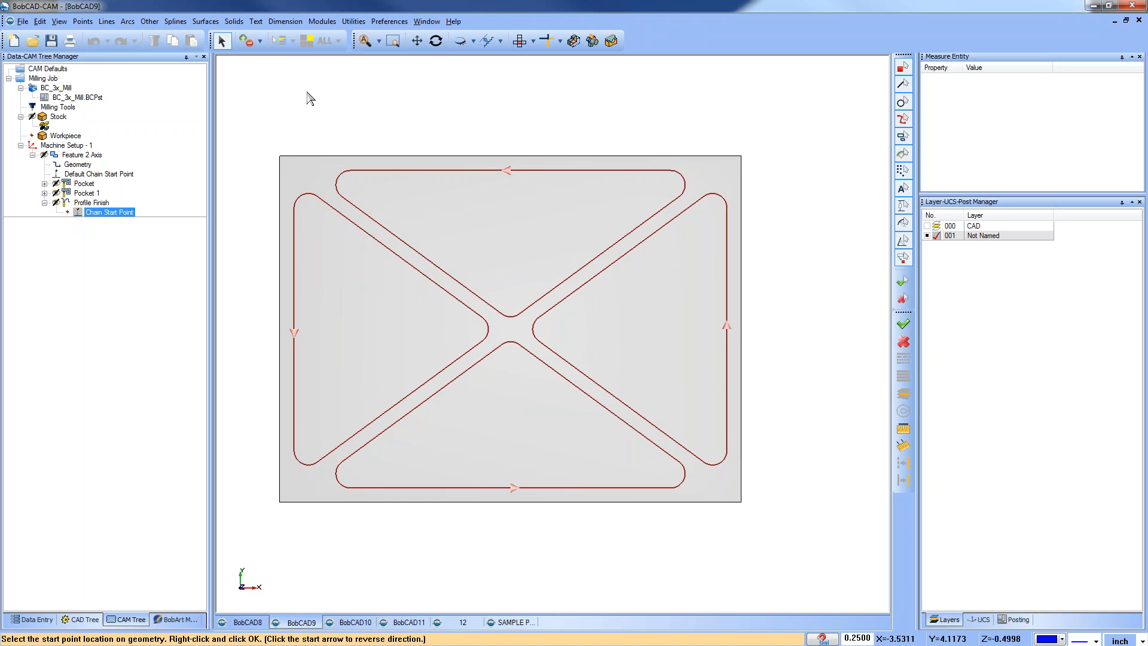
click(90, 202)
right_click(90, 203)
click(113, 224)
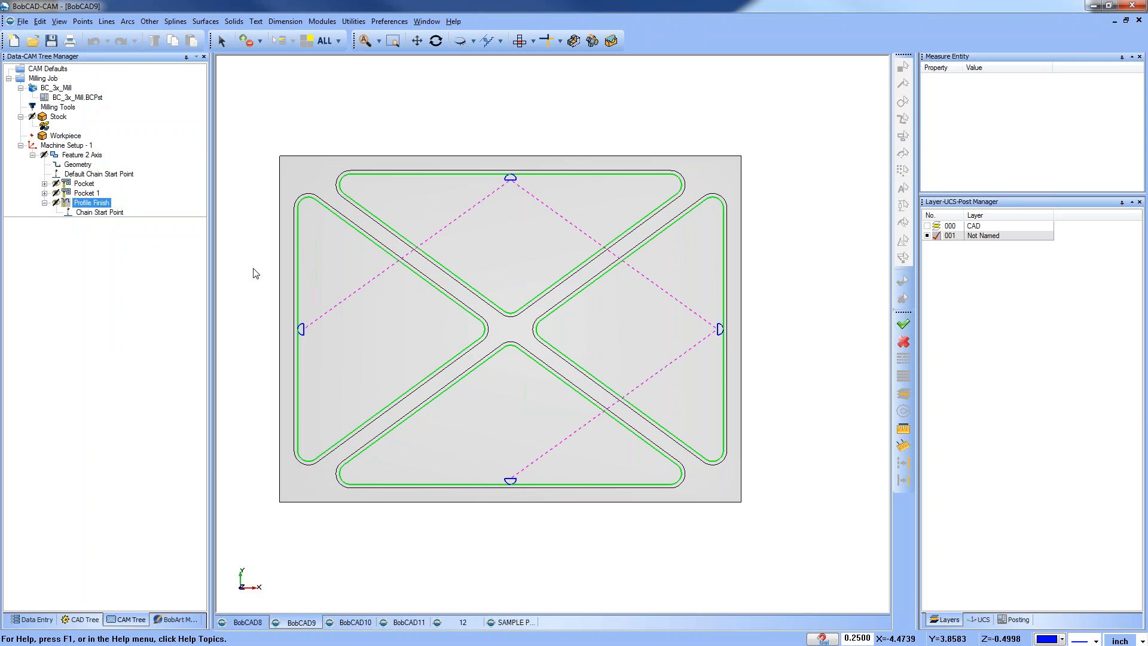
Backplot the Profile Finish operation in an angled view, checking the tapered tool's moves from one triangular pocket to the next.
middle_drag(521, 392, 493, 334)
right_click(104, 207)
click(133, 224)
click(127, 110)
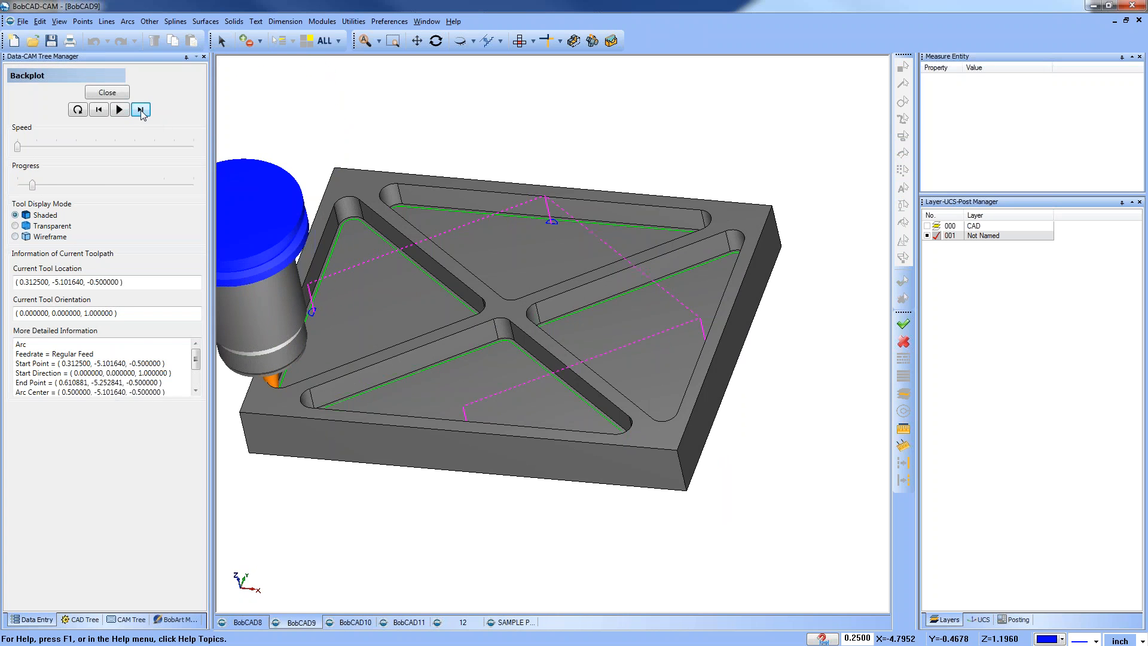
click(142, 115)
click(142, 114)
click(141, 114)
click(142, 114)
click(142, 114)
click(142, 115)
click(142, 114)
click(142, 115)
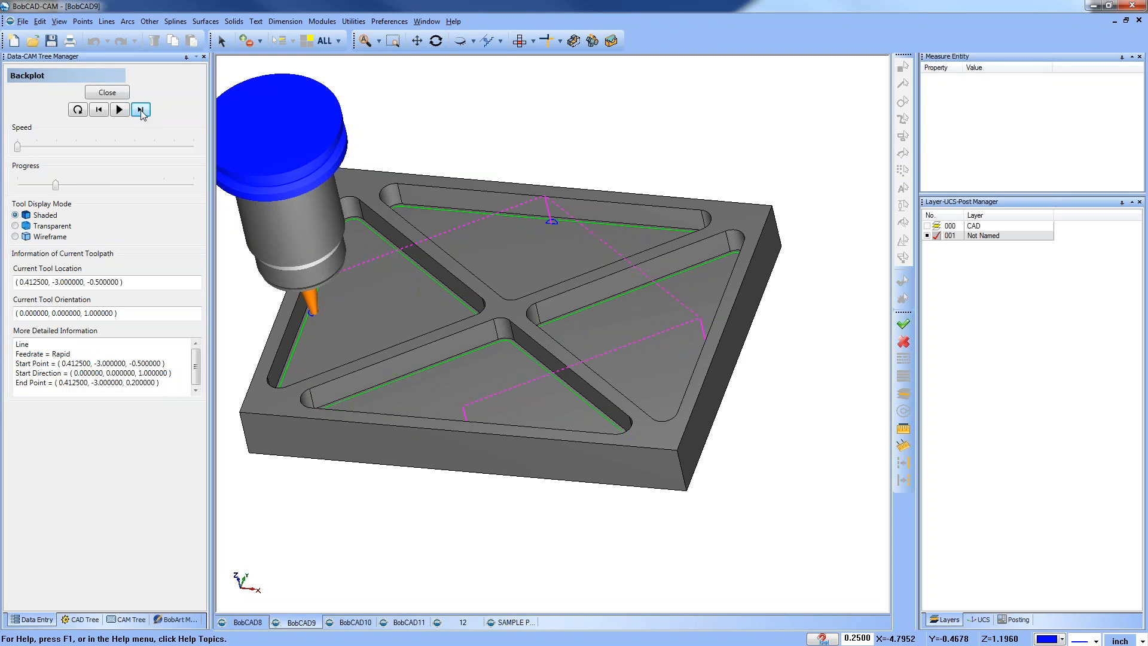
click(142, 114)
click(141, 114)
middle_drag(450, 332, 520, 305)
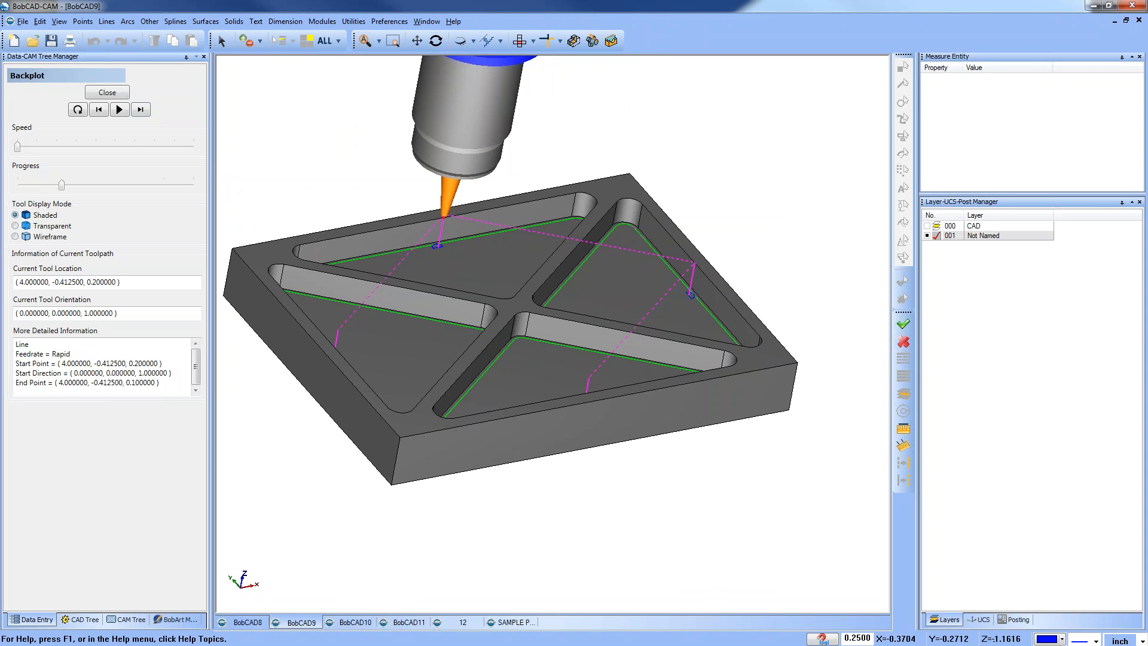
scroll(504, 305, down, 2)
drag(63, 187, 116, 180)
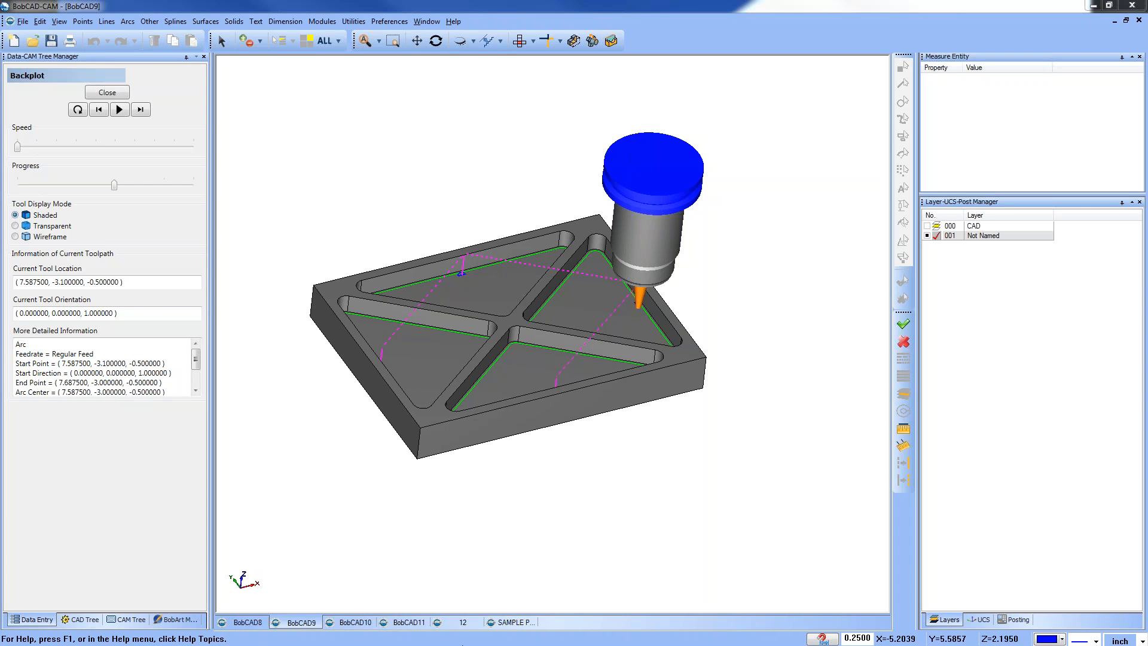
Switch to SAMPLE PART 2X-3X-SW and set up a new milling job with its workpiece and rectangular stock.
click(518, 623)
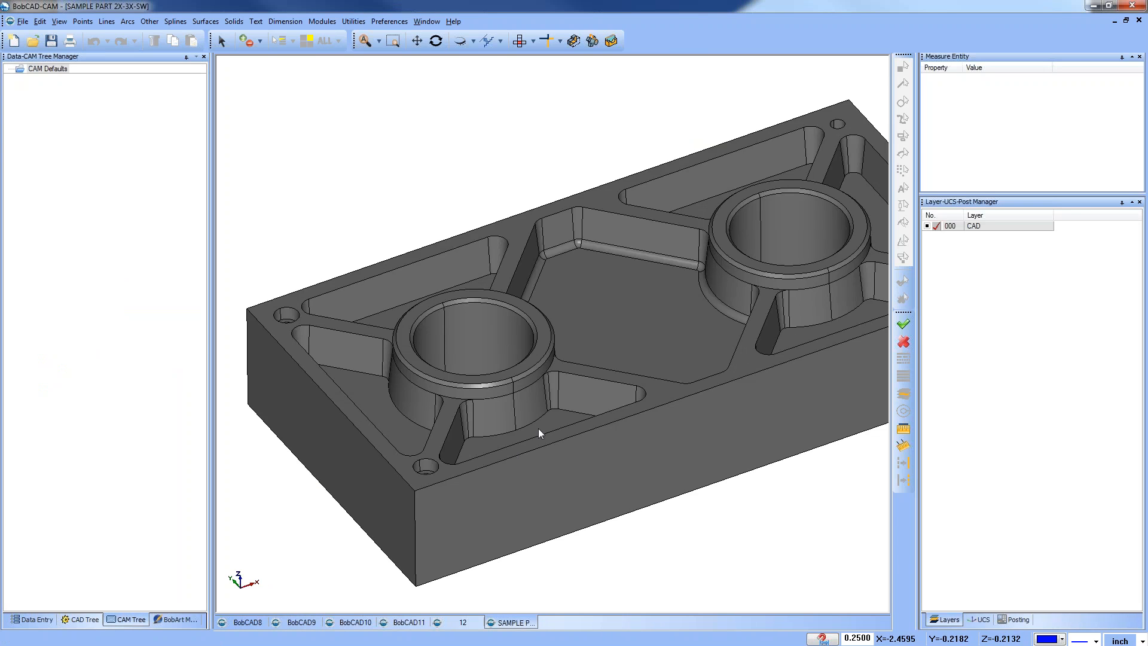
ctrl+middle_drag(683, 476, 606, 463)
middle_drag(606, 463, 528, 461)
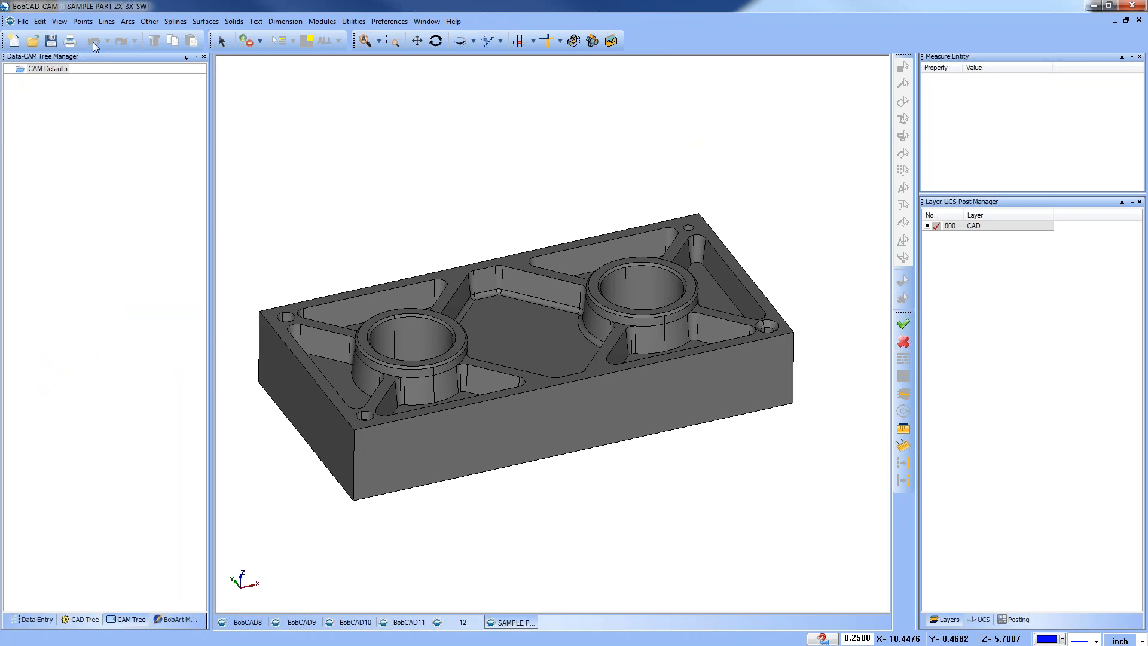
double_click(60, 73)
click(82, 245)
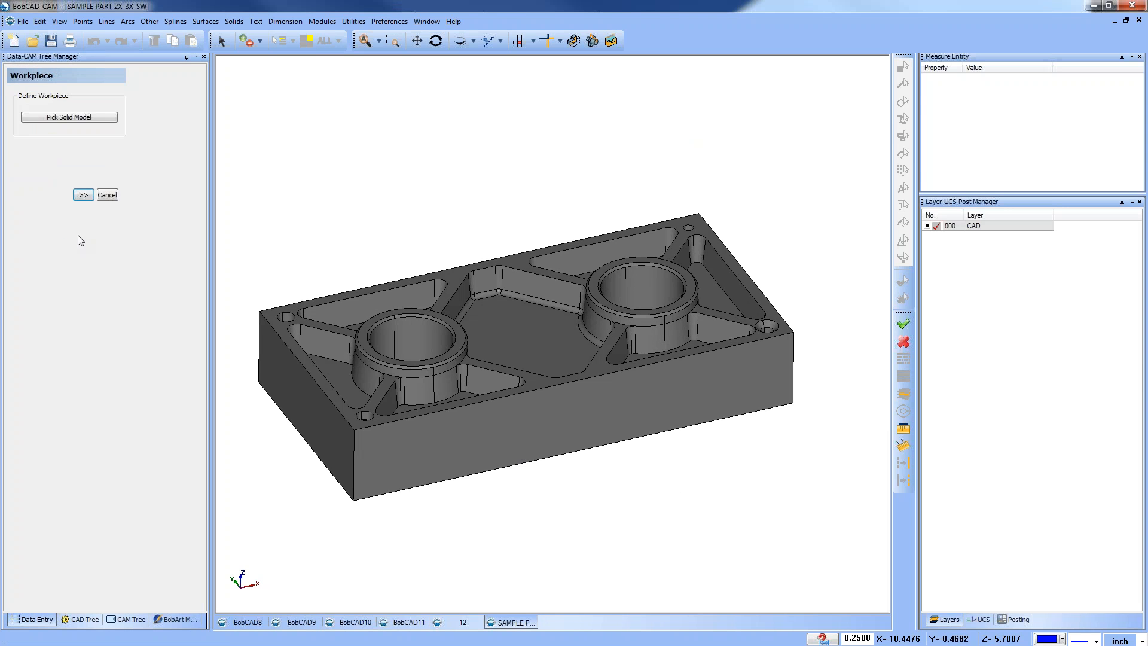
click(83, 195)
click(82, 229)
click(71, 331)
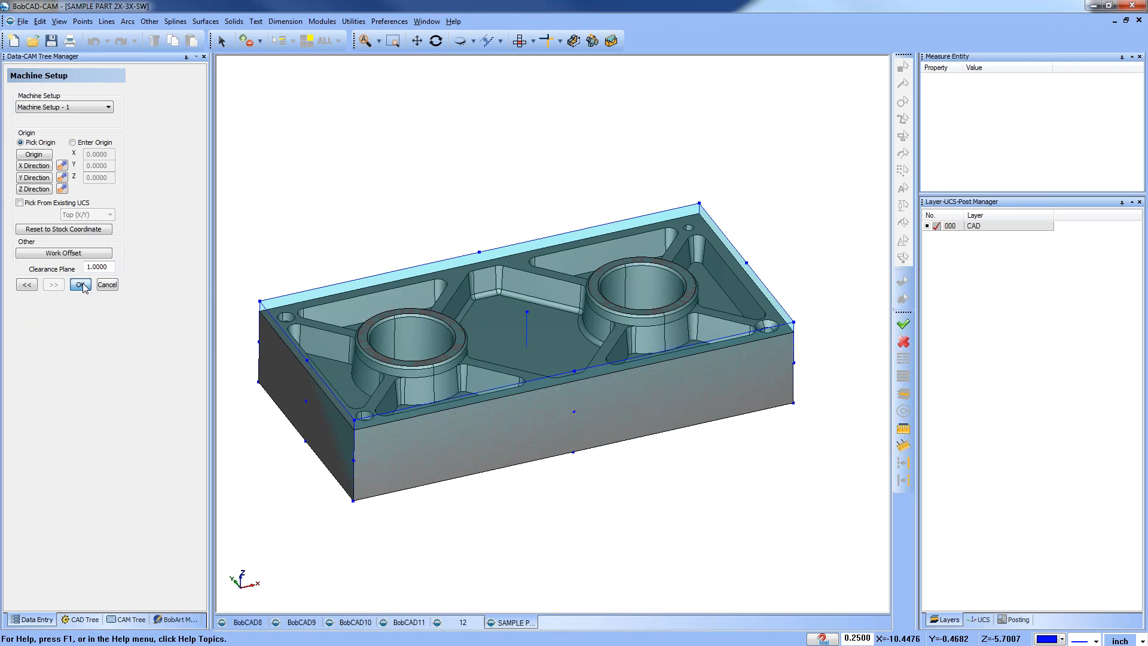
Set Machine Setup - 1's origin at the stock's upper corner beside the small hole on the left end.
click(34, 155)
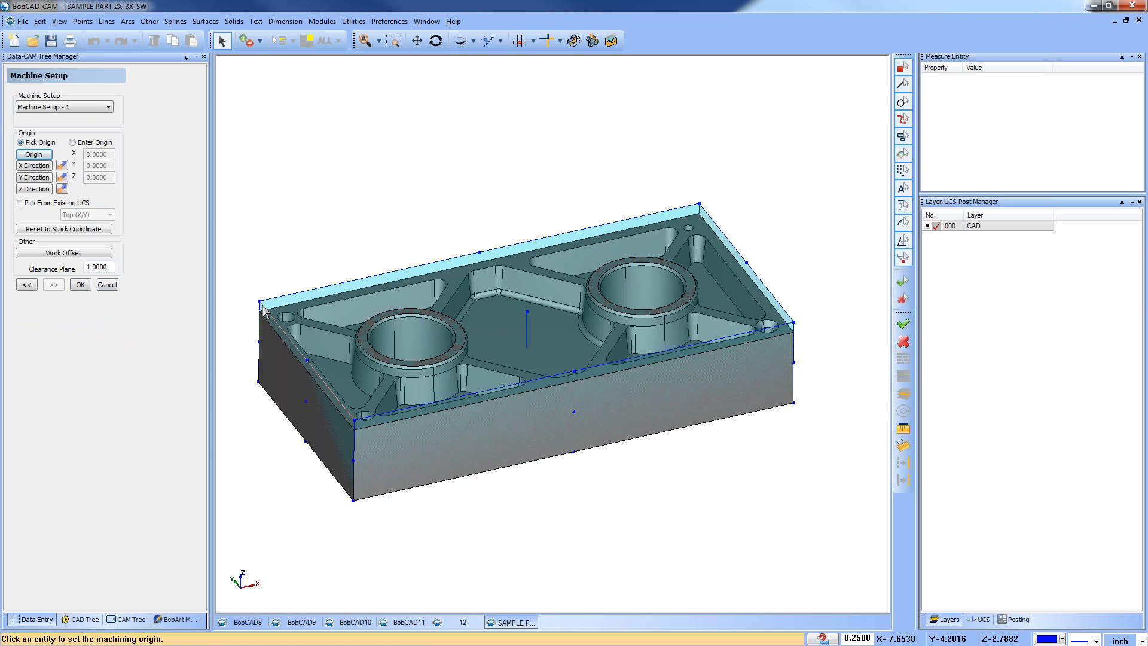
click(263, 308)
click(80, 284)
Start a Mill 3 Axis feature in Machine Setup - 1 and select the part model as its machining geometry.
click(54, 145)
right_click(58, 145)
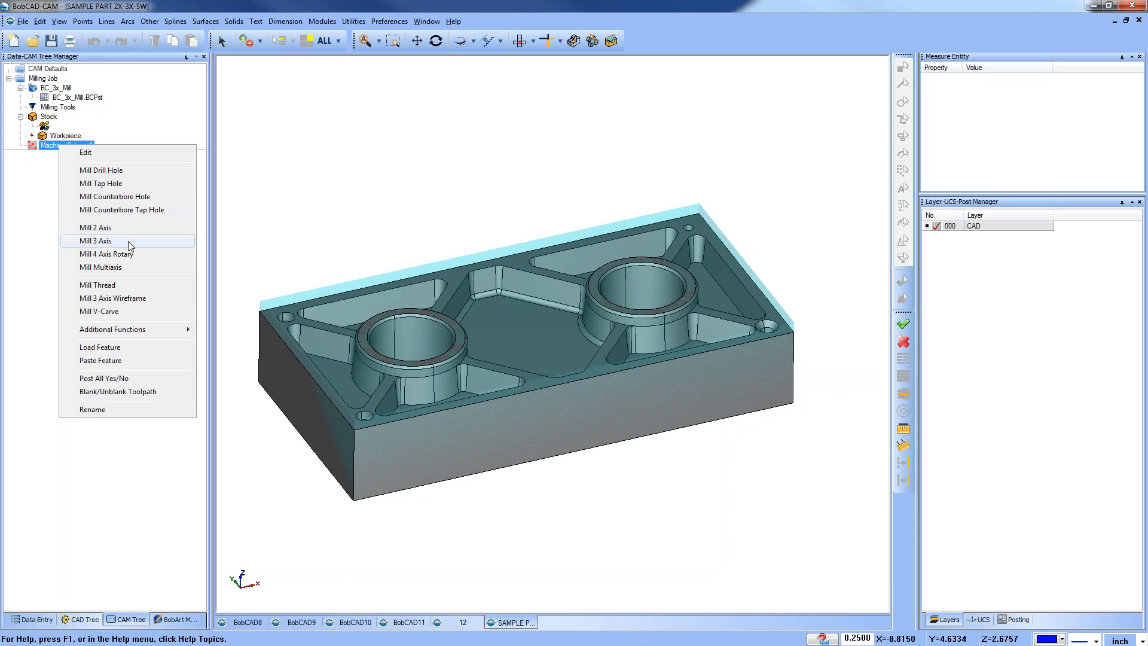
click(128, 242)
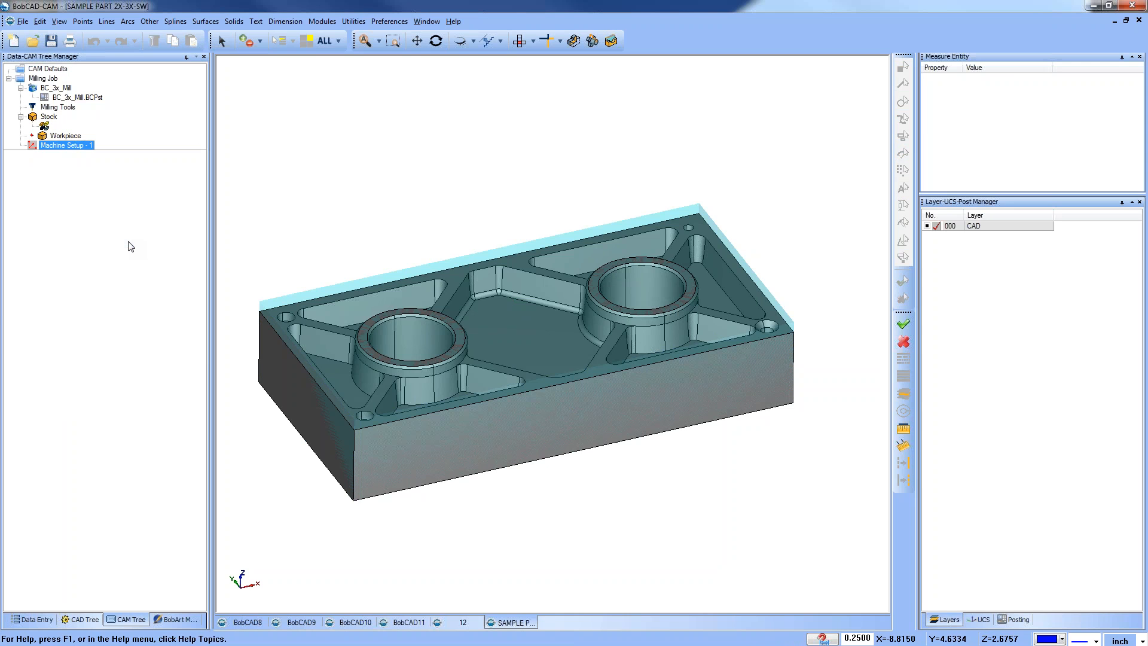
click(511, 209)
click(330, 44)
right_click(395, 157)
click(402, 163)
Choose Advanced Z Level Finish as the 3 axis feature's machining strategy.
click(387, 172)
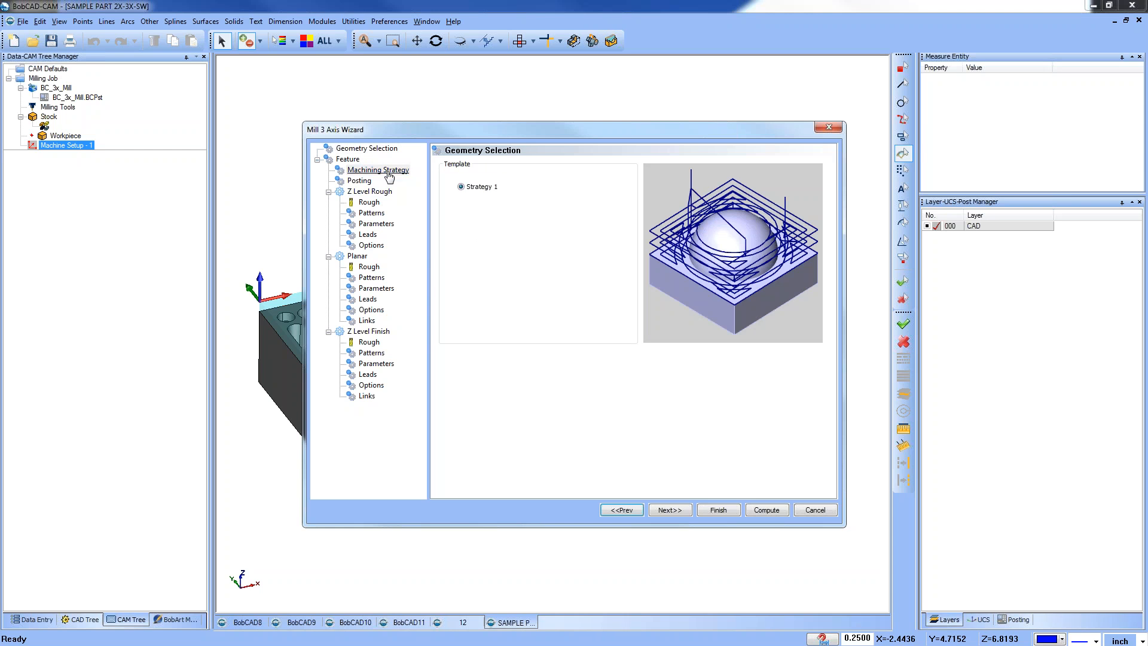
click(549, 326)
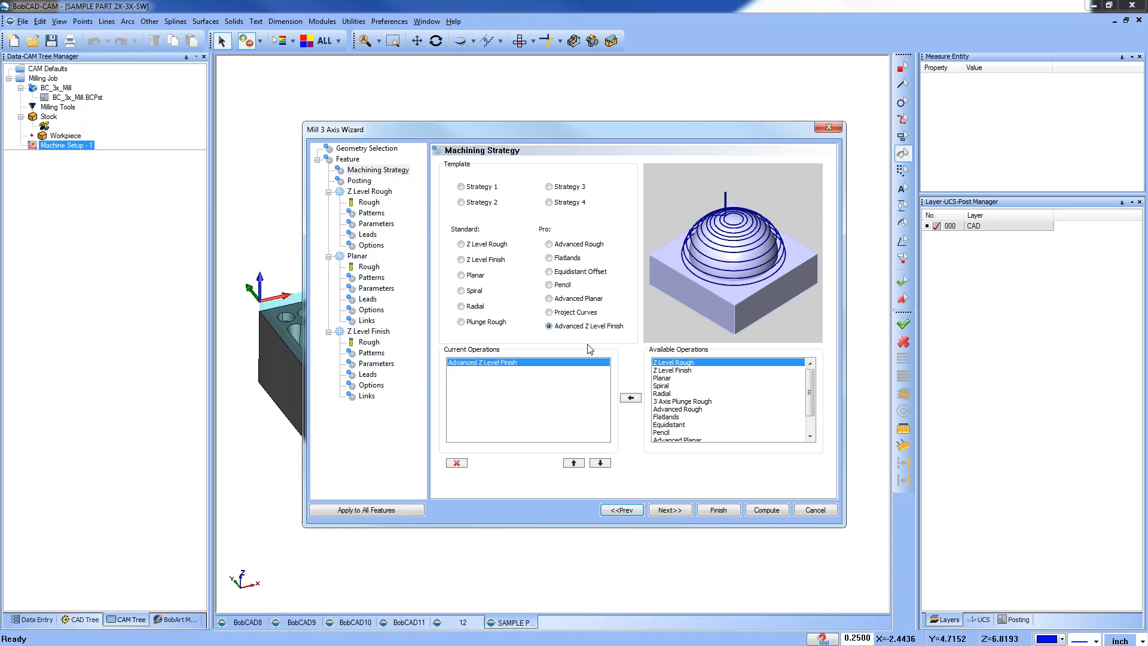
click(664, 509)
Set the Advanced Z Level Finish cut pattern to start from the top using the Zig Zag method.
click(369, 202)
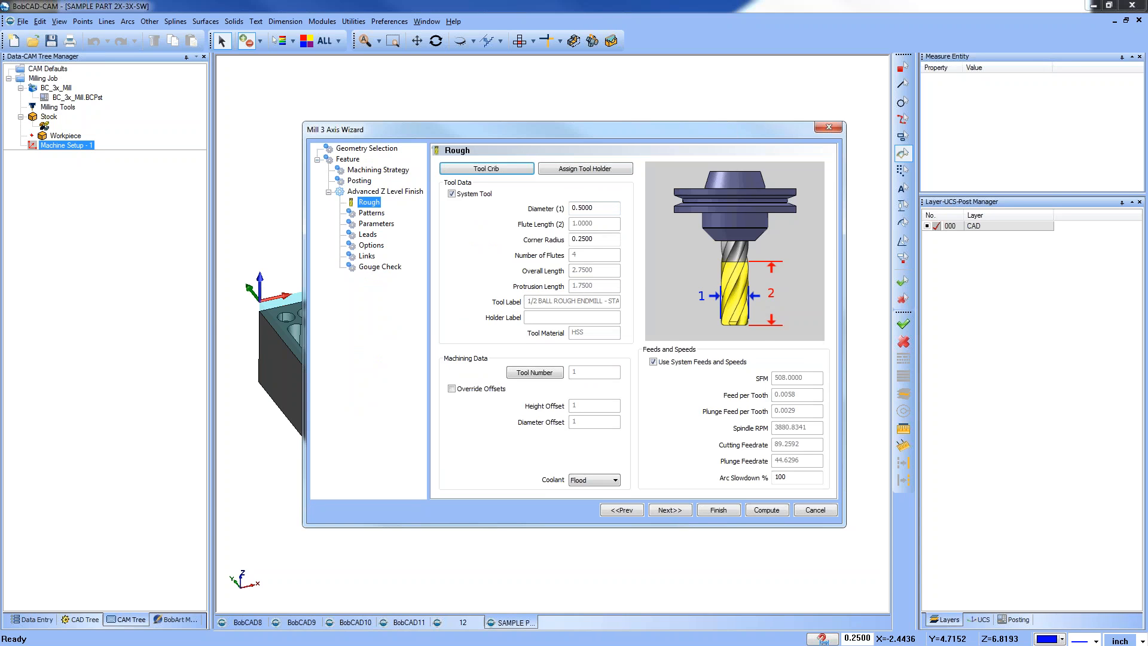
click(371, 213)
click(470, 214)
click(468, 198)
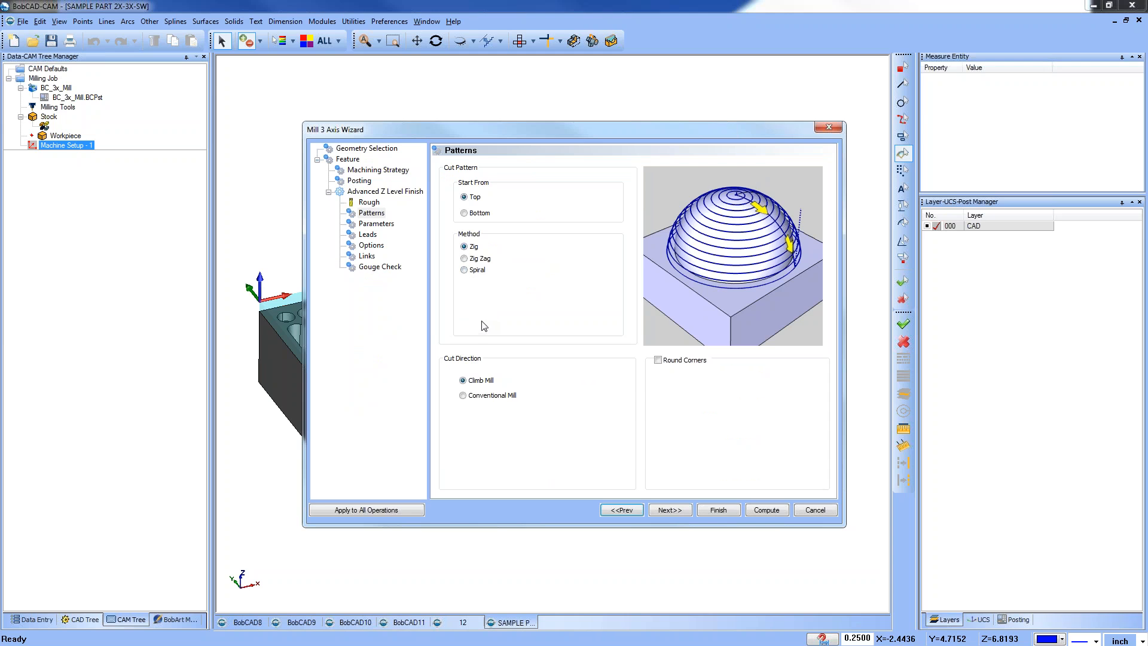
click(470, 259)
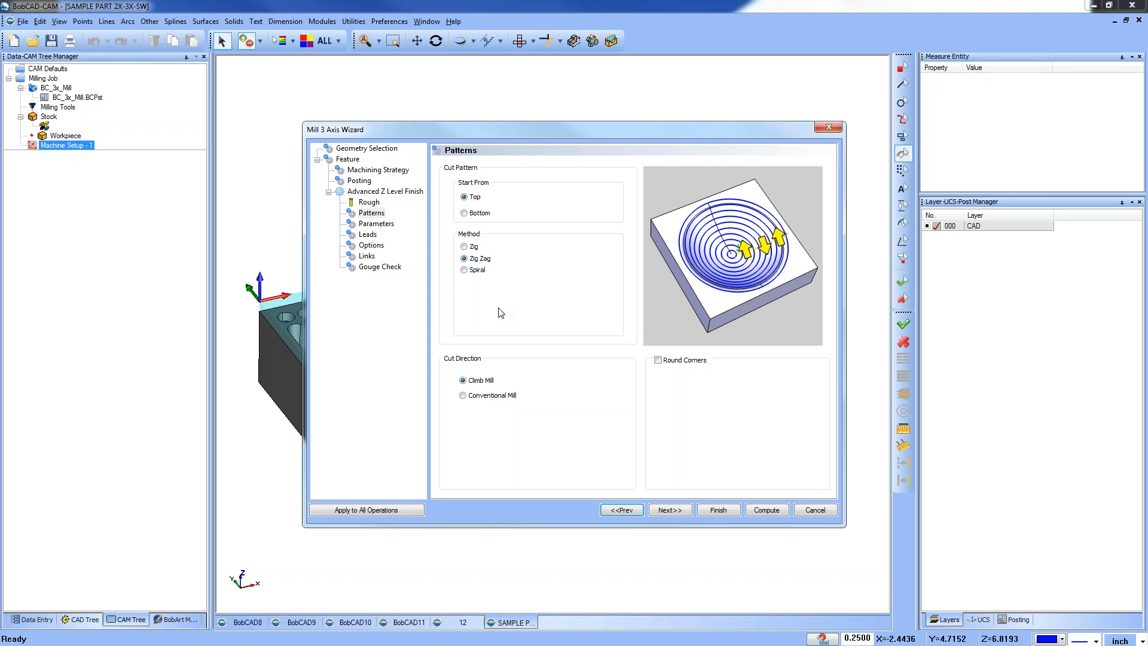
Set the operation's machining tolerance to .001 and compute the 3 axis toolpath.
click(386, 225)
double_click(598, 307)
text(.001)
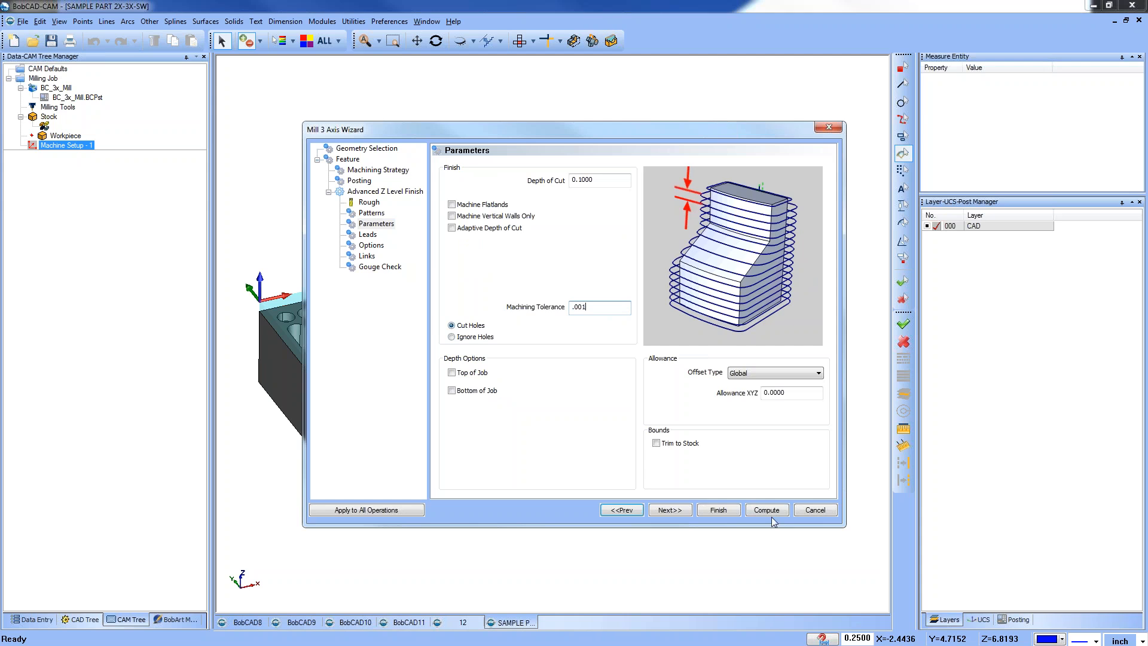
click(768, 511)
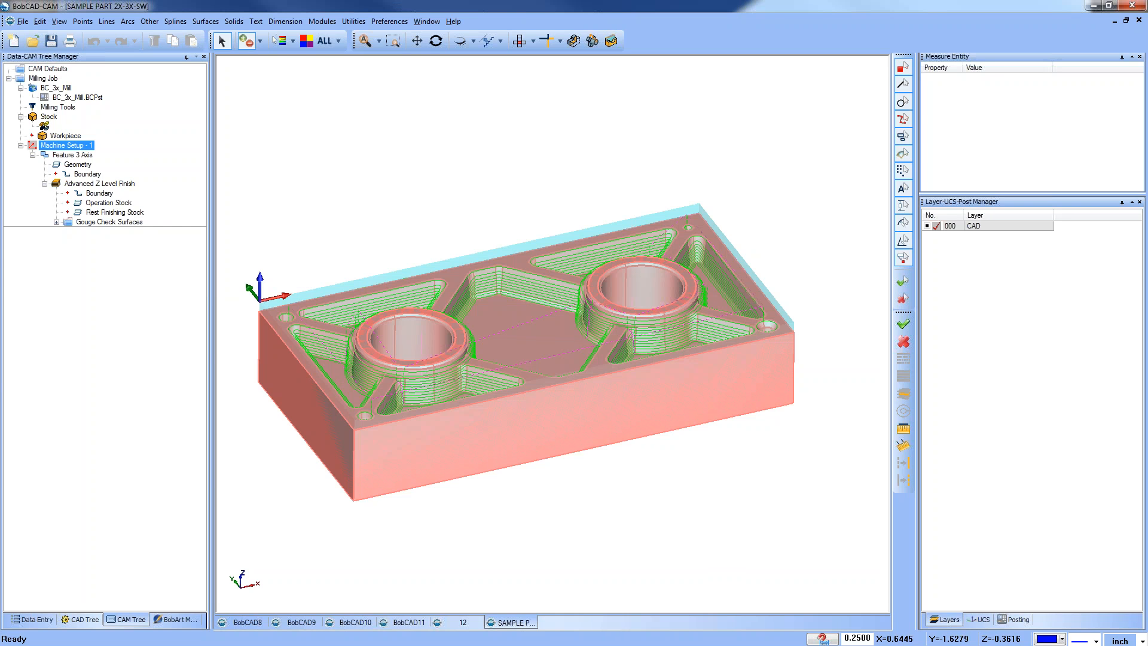
Clear the model selection and examine the computed Z level toolpath in the pockets and around the two bosses.
click(547, 176)
right_click(389, 152)
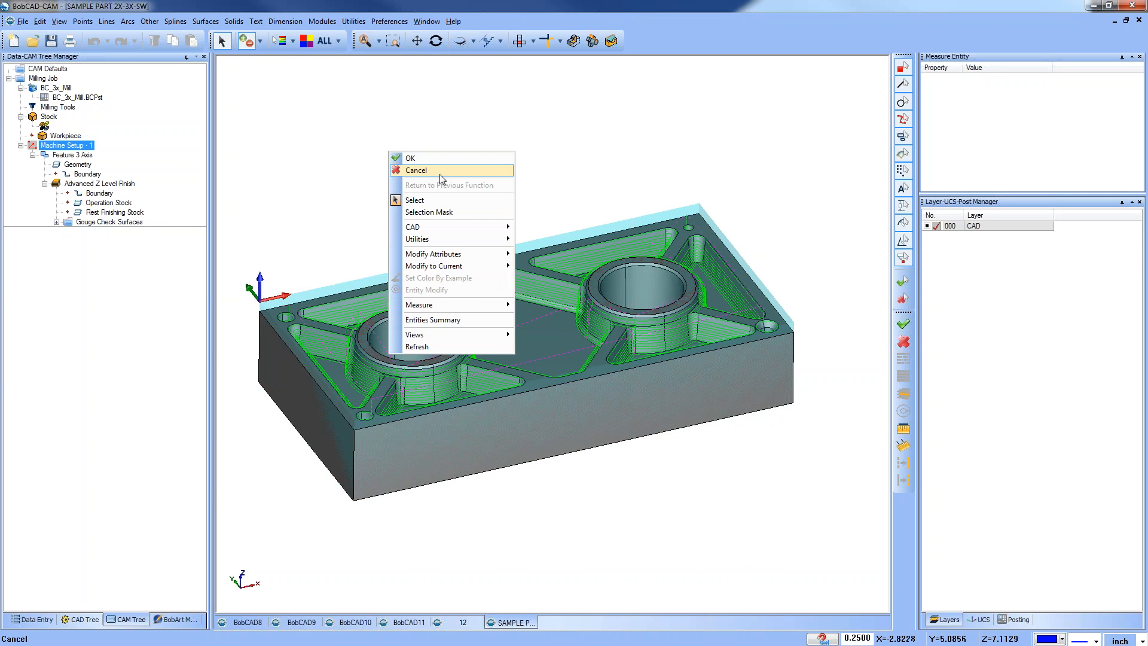
click(440, 174)
middle_drag(600, 438, 616, 473)
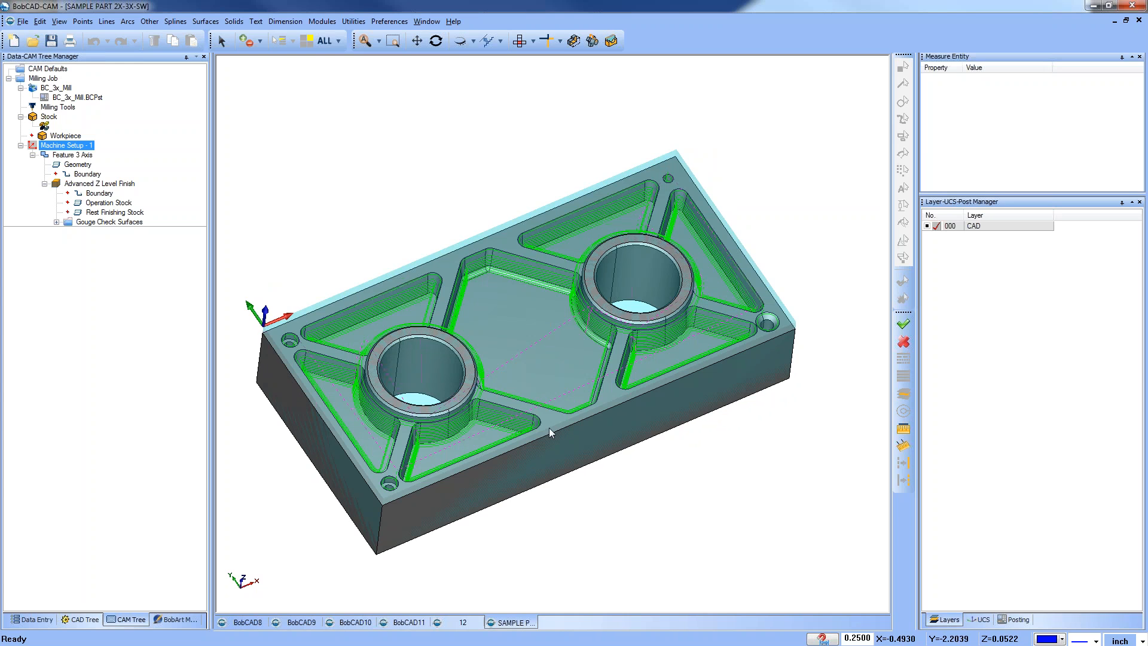
middle_drag(587, 476, 590, 435)
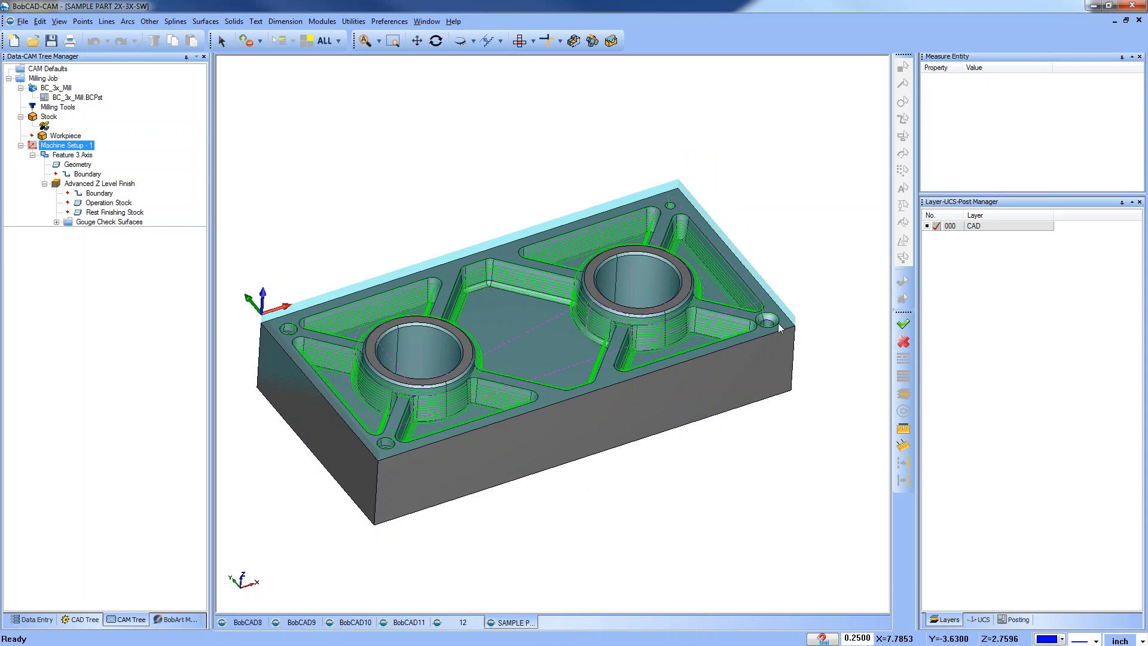
middle_drag(594, 328, 601, 378)
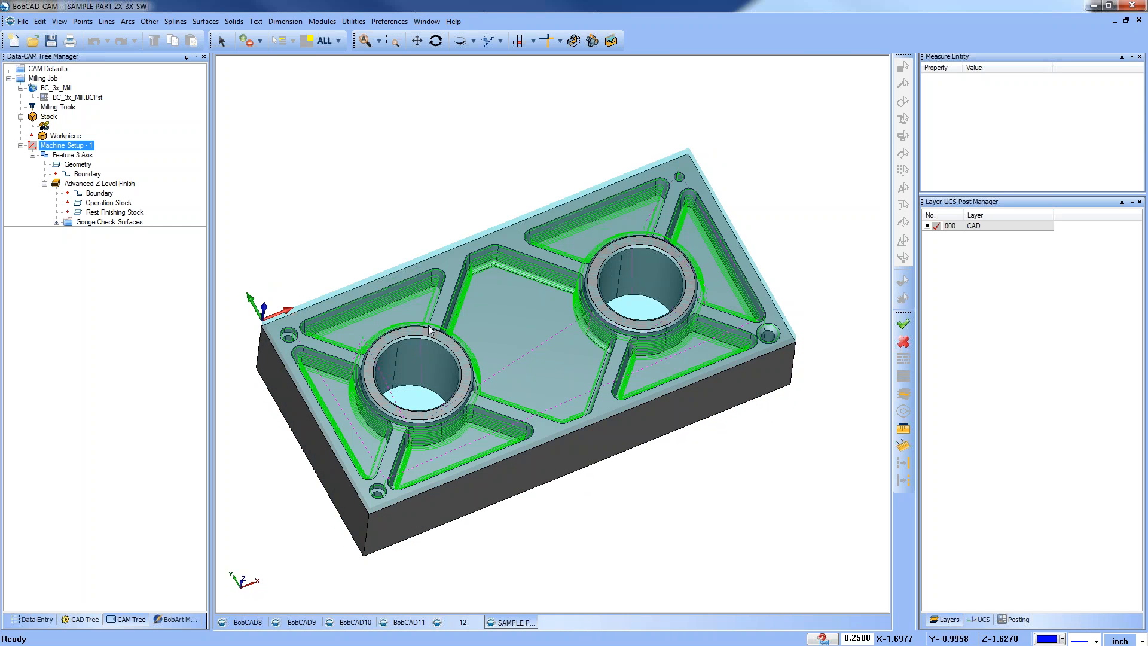
Edit the 3 axis feature's parameters to Ignore Holes and recompute the toolpath.
right_click(76, 156)
click(104, 164)
click(377, 203)
click(381, 215)
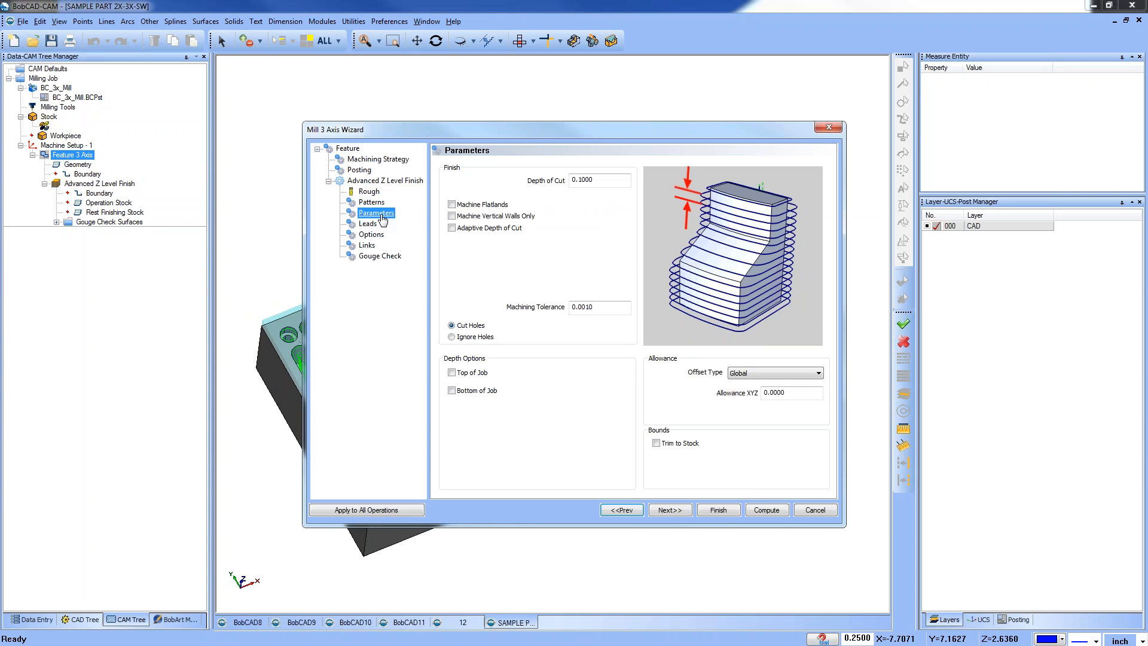
click(452, 337)
click(771, 514)
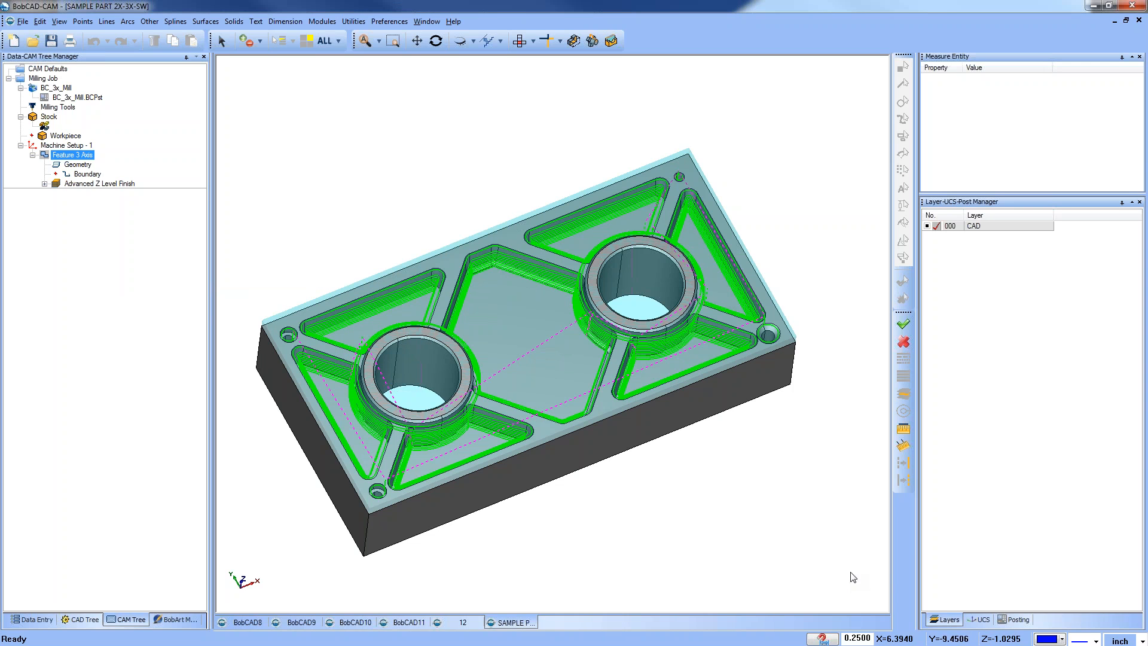
Examine the recomputed toolpath at the small corner hole and in the neighbouring triangular pockets.
scroll(682, 177, up, 3)
scroll(678, 175, up, 2)
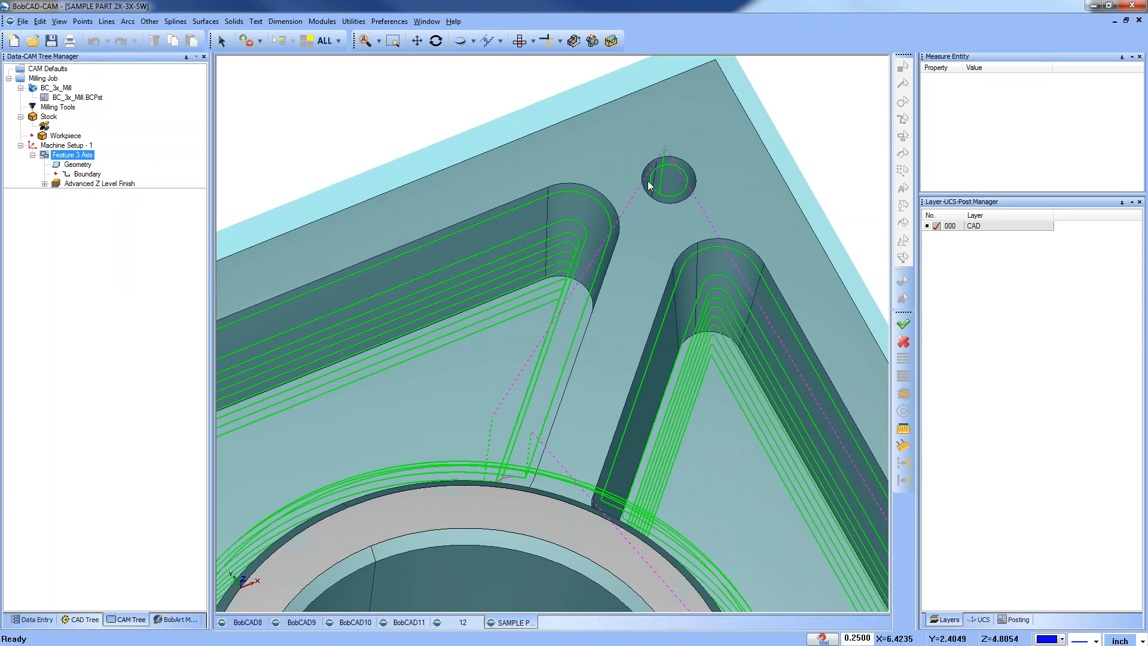
scroll(683, 200, down, 5)
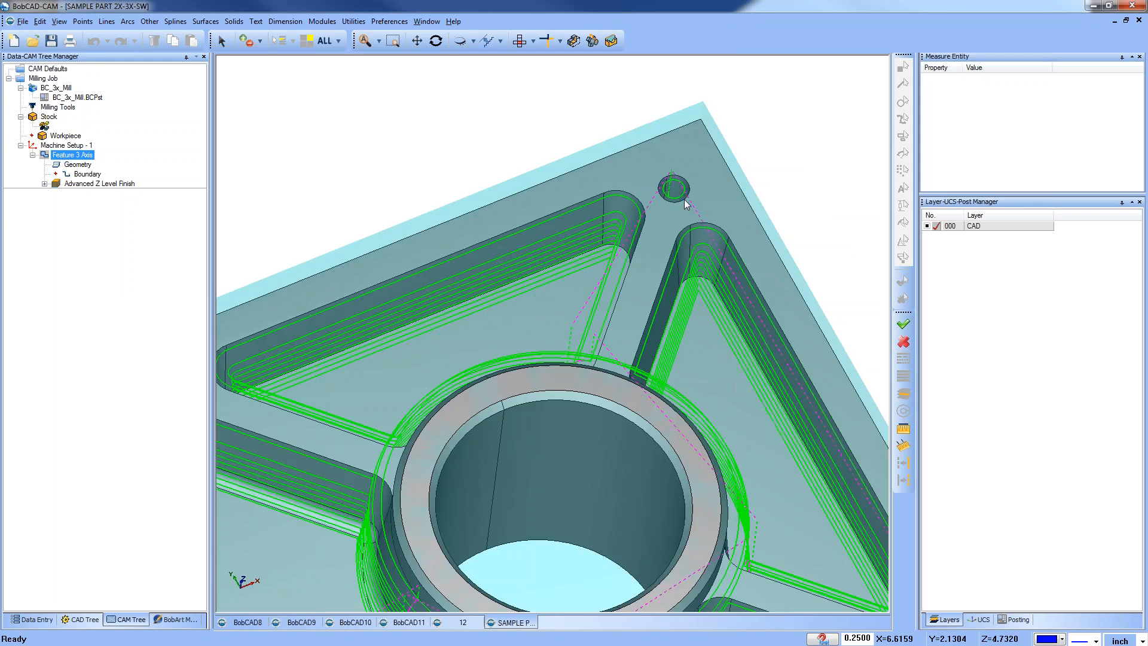
mouse_move(615, 381)
middle_down()
mouse_move(621, 433)
mouse_move(628, 398)
middle_up()
scroll(628, 398, down, 3)
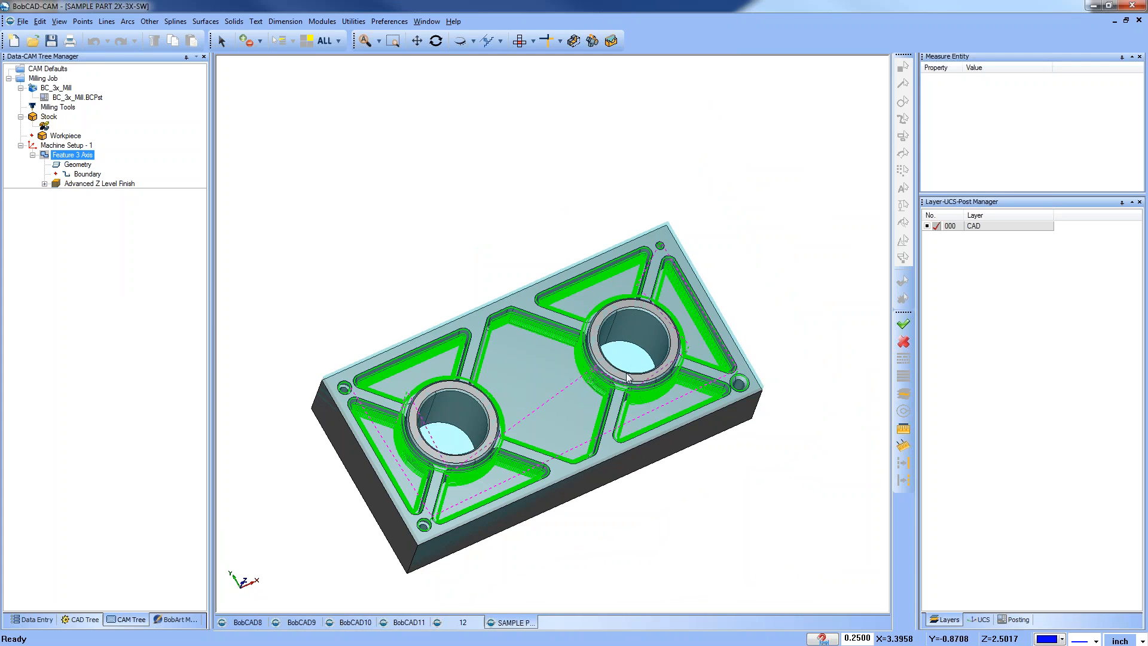
Cap the small hole near the origin and the small hole at the far corner with planar surfaces from their top edges.
click(205, 21)
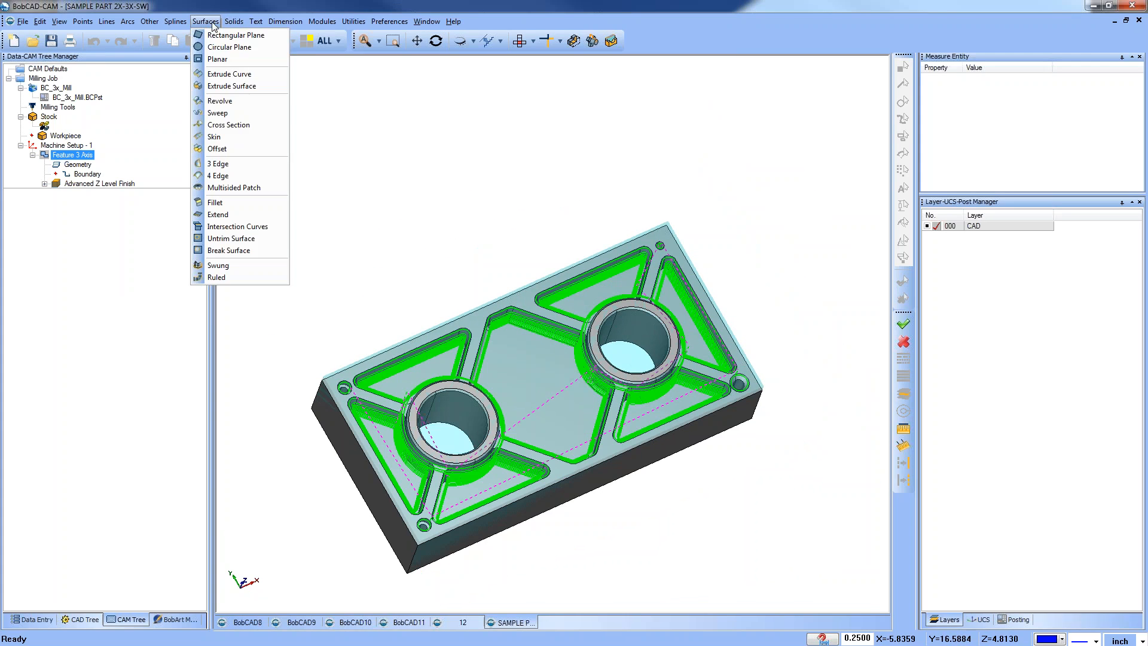
click(230, 62)
click(344, 387)
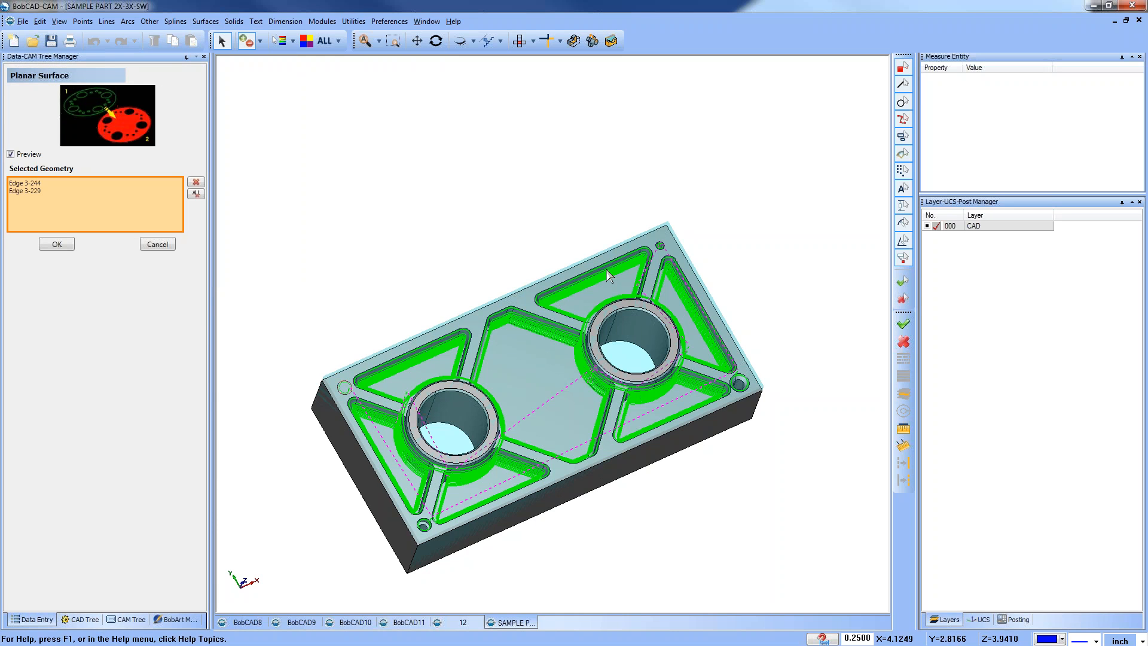
scroll(607, 270, up, 3)
click(704, 232)
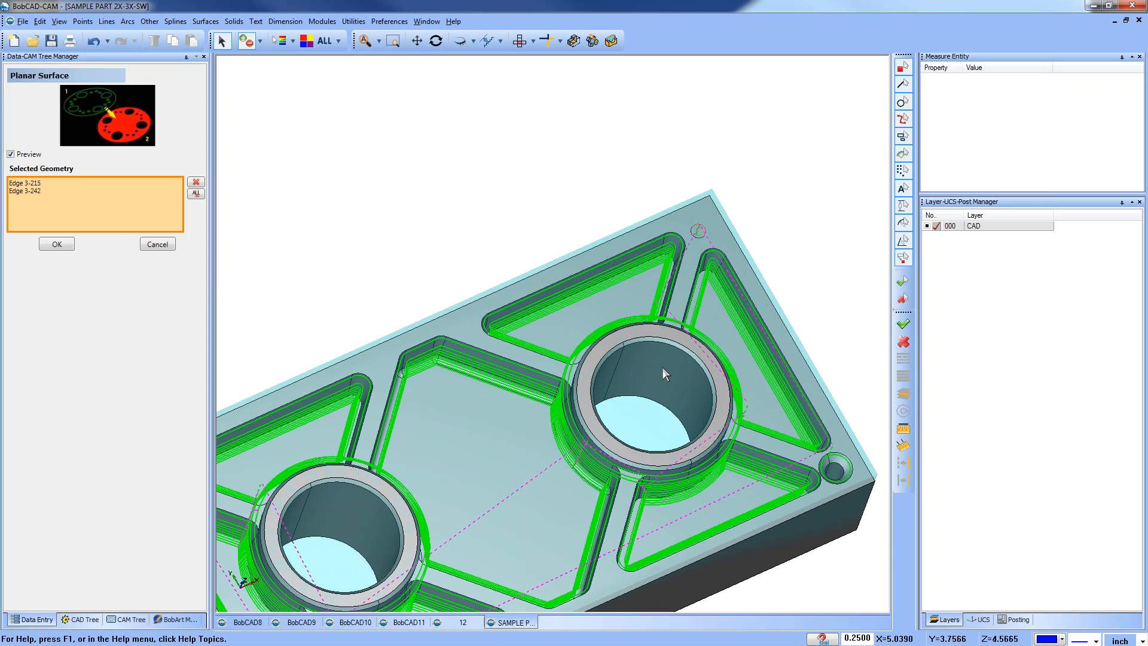
Cap the countersunk hole and the counterbored hole at the two remaining corners with planar surfaces.
scroll(860, 472, up, 5)
click(809, 399)
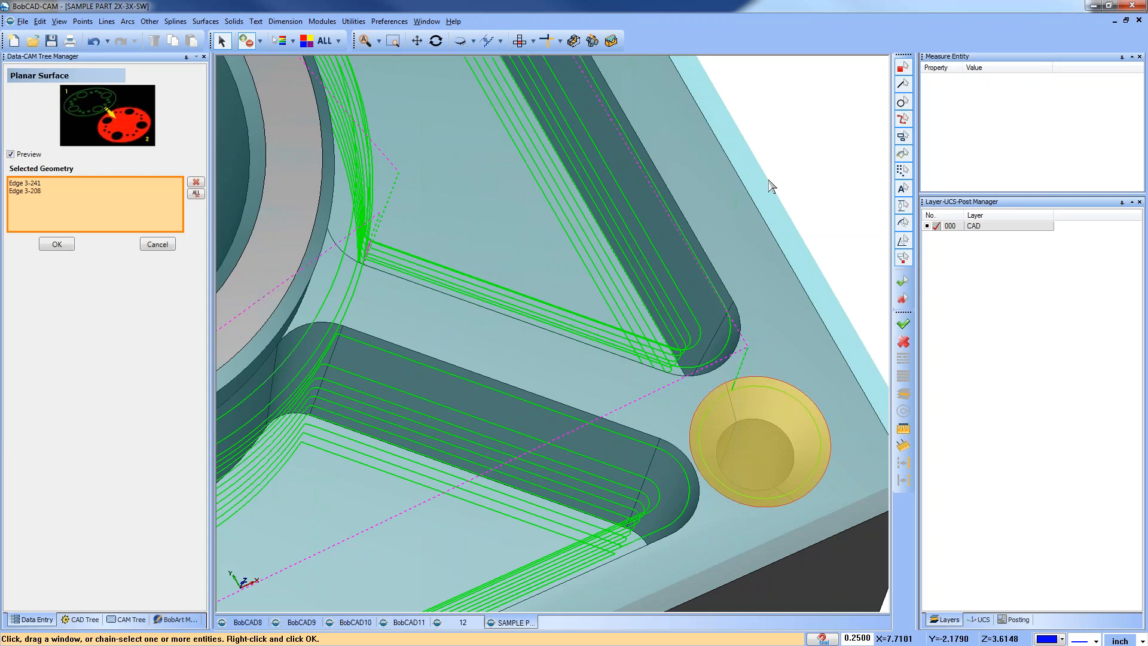
key(space)
scroll(806, 240, down, 9)
scroll(508, 404, up, 10)
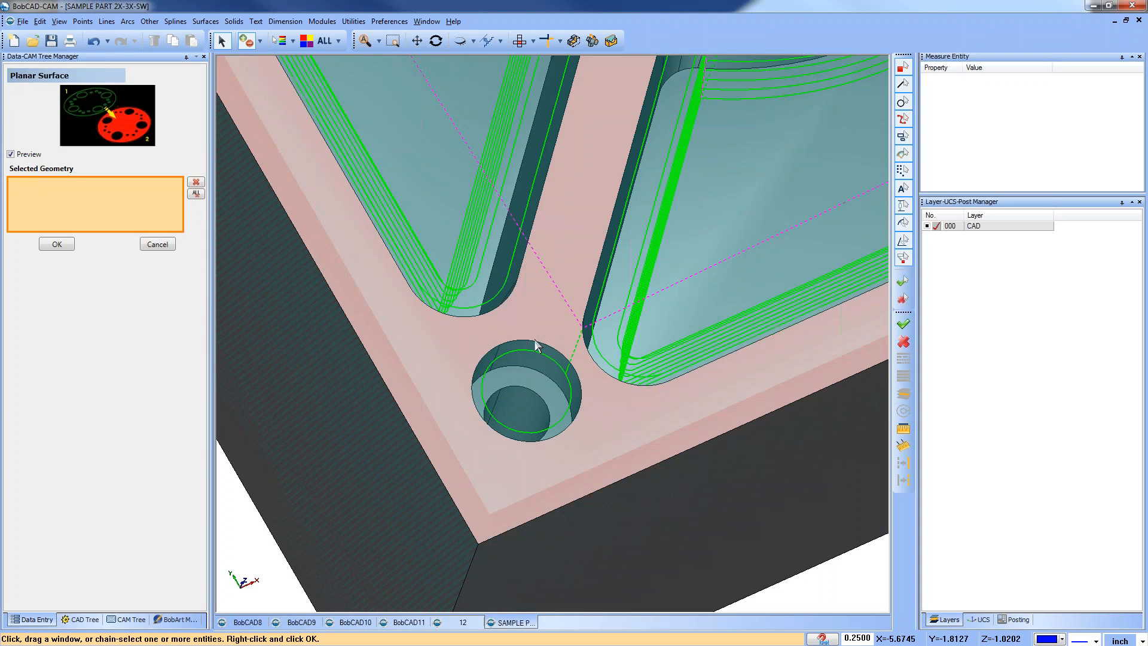
click(533, 342)
click(490, 349)
key(space)
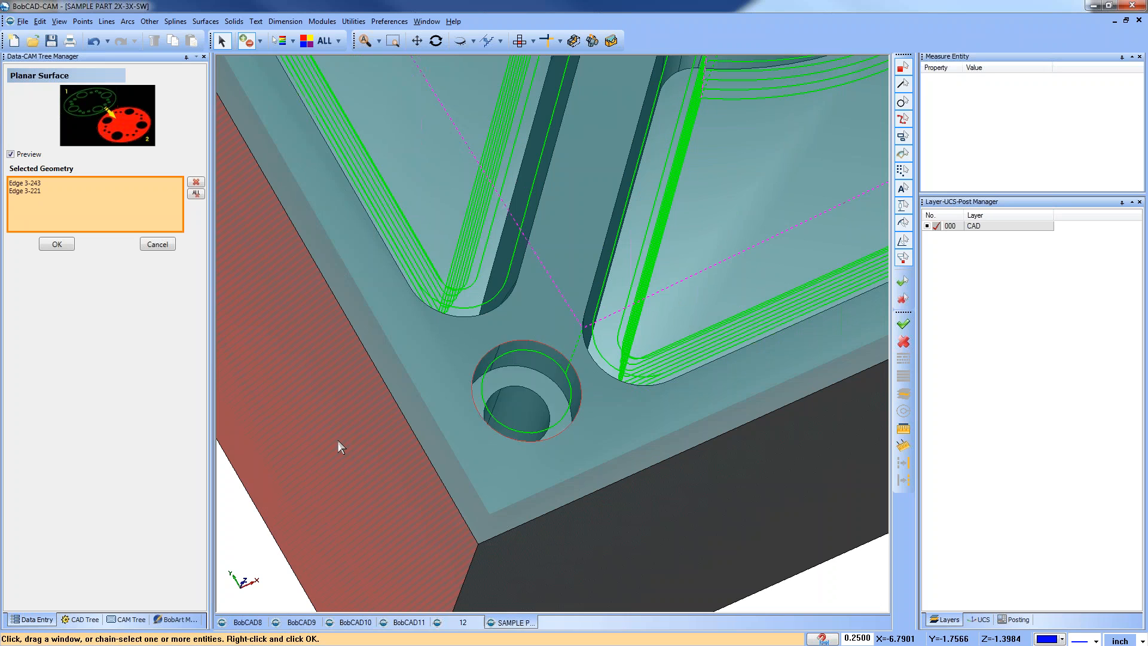
click(157, 244)
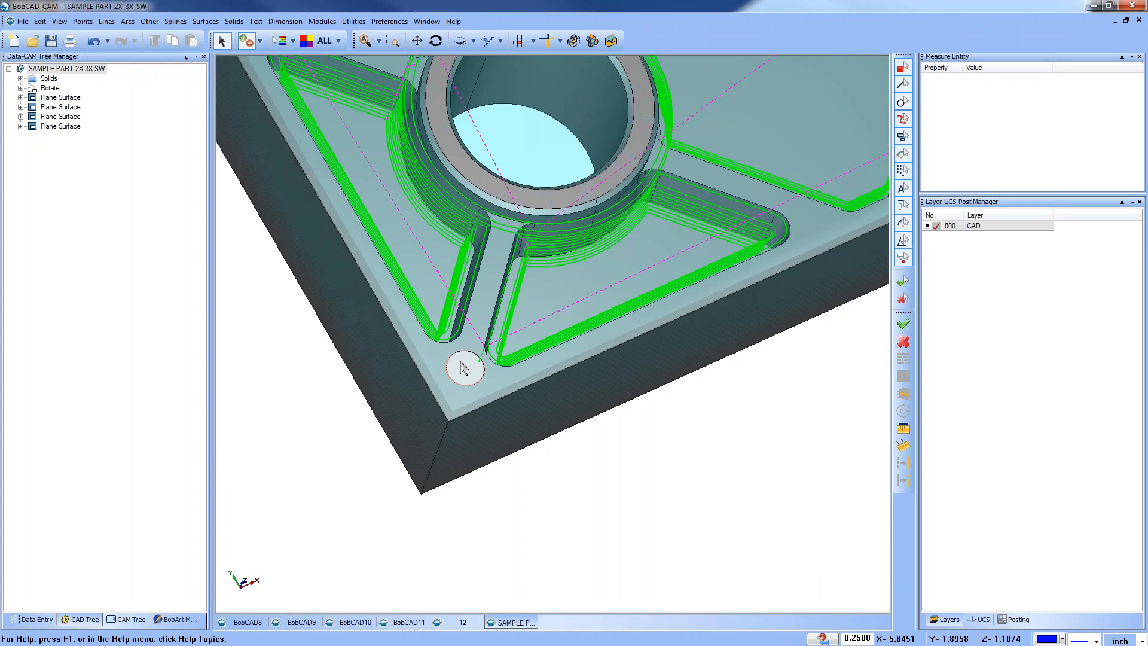
Reselect the 3 axis feature's geometry to include the new planar surfaces, and recompute the Advanced Z Level Finish toolpath.
click(129, 622)
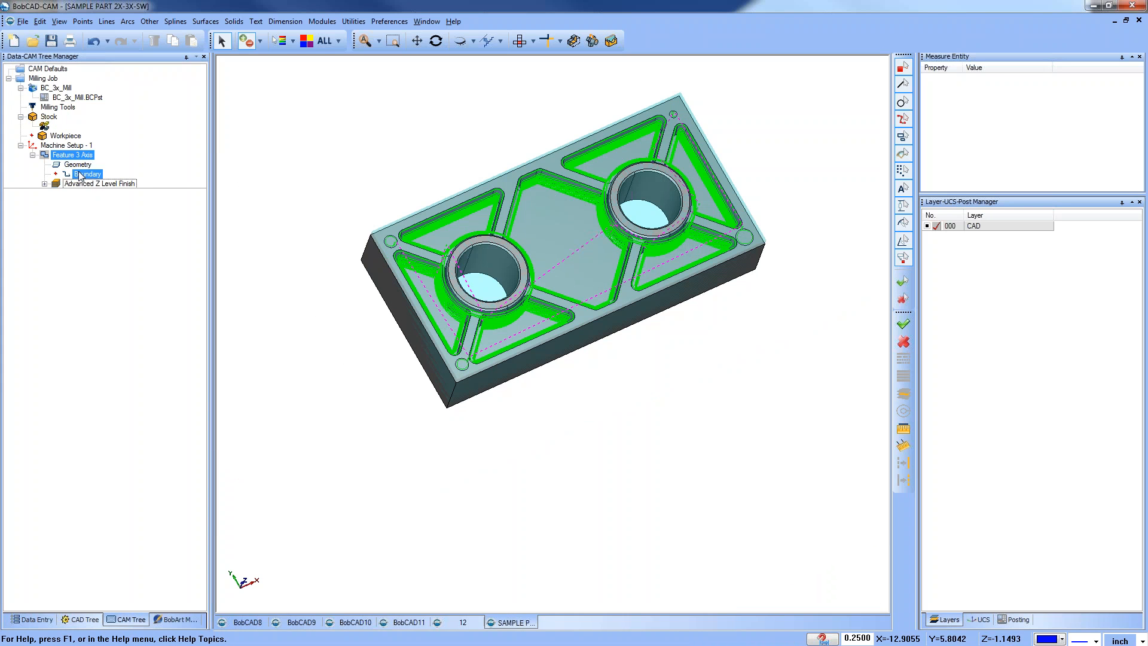
right_click(83, 165)
click(117, 172)
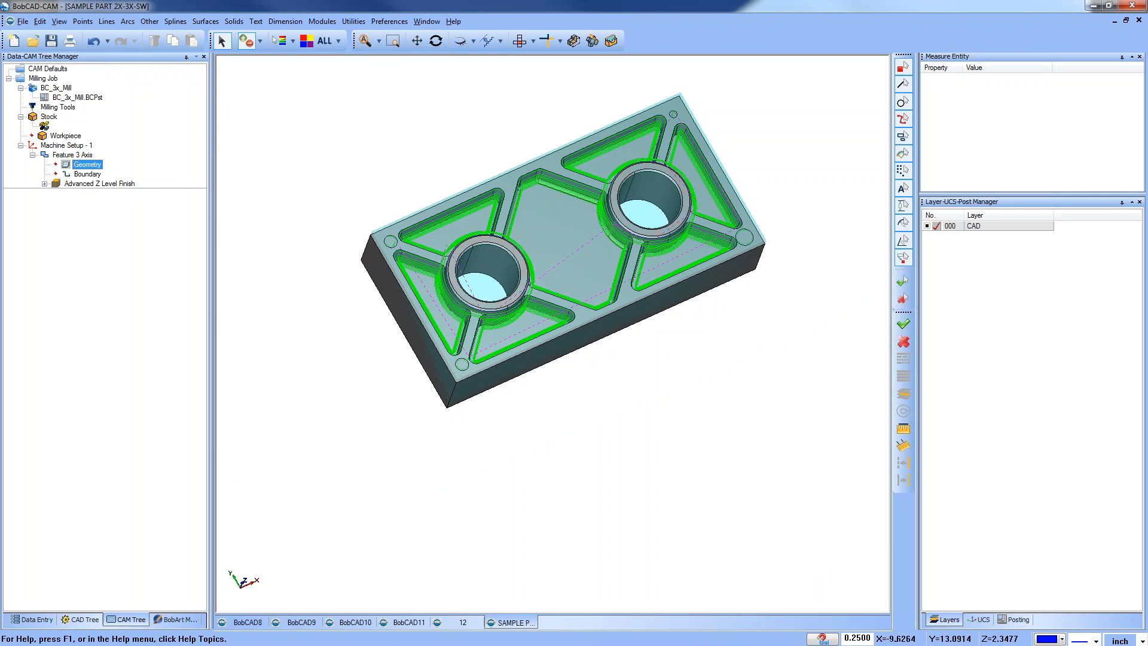
click(325, 40)
click(56, 311)
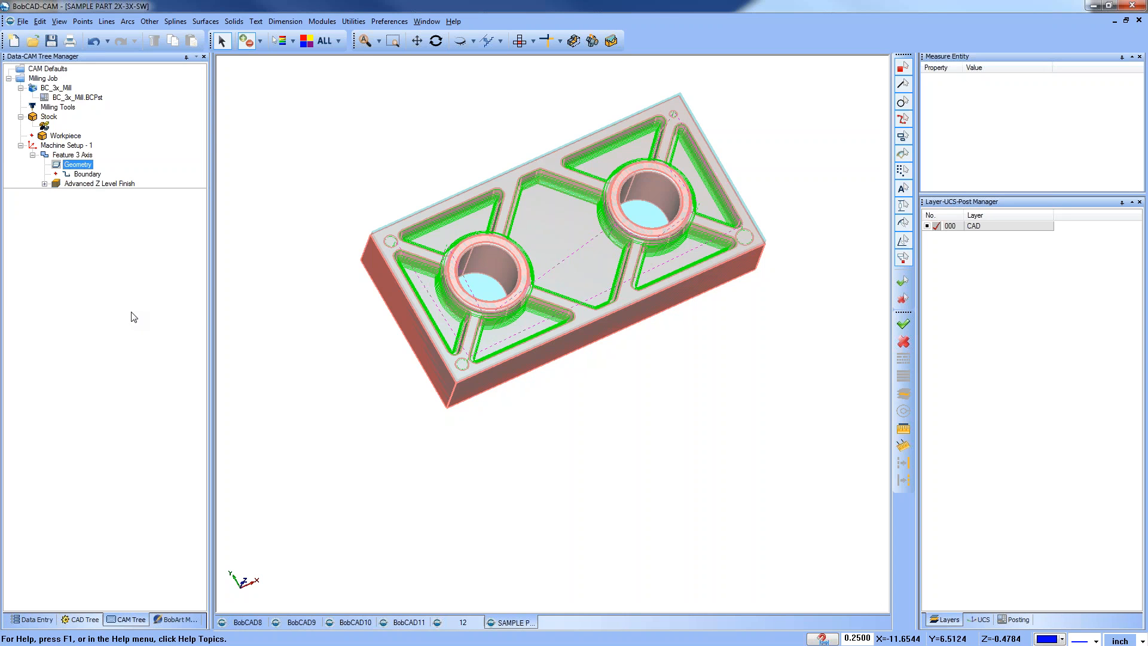
right_click(80, 183)
click(110, 198)
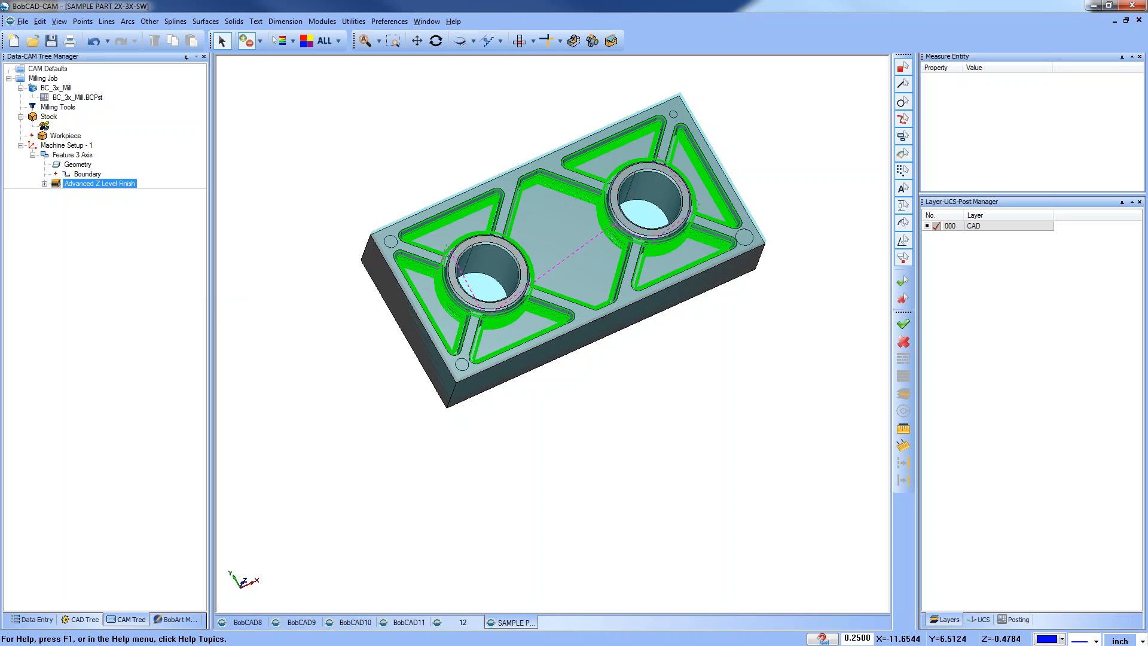
right_click(72, 155)
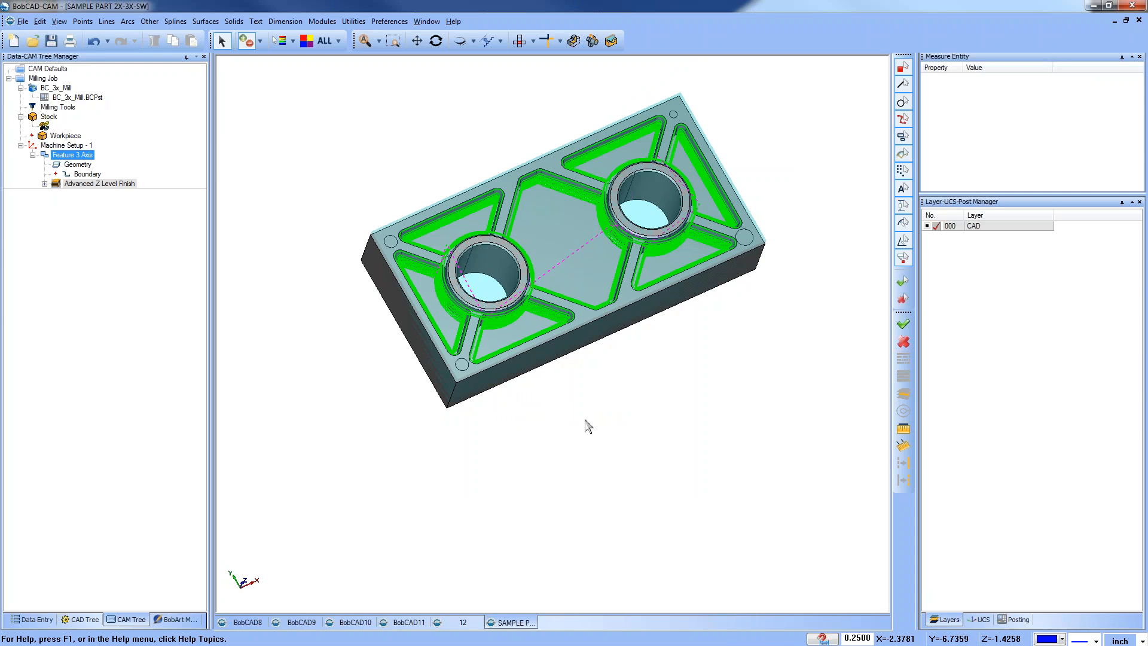
middle_drag(566, 374, 544, 349)
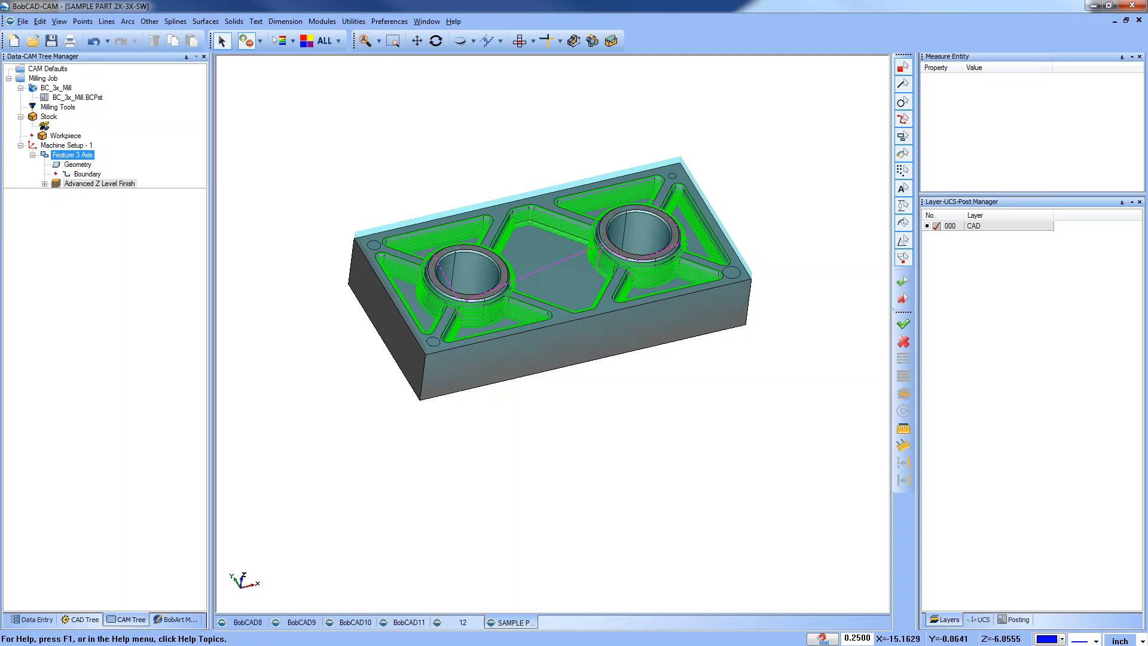
Review the pocket and Flatlands toolpaths in the BobCAD11, 12 and BobCAD10 documents.
click(409, 622)
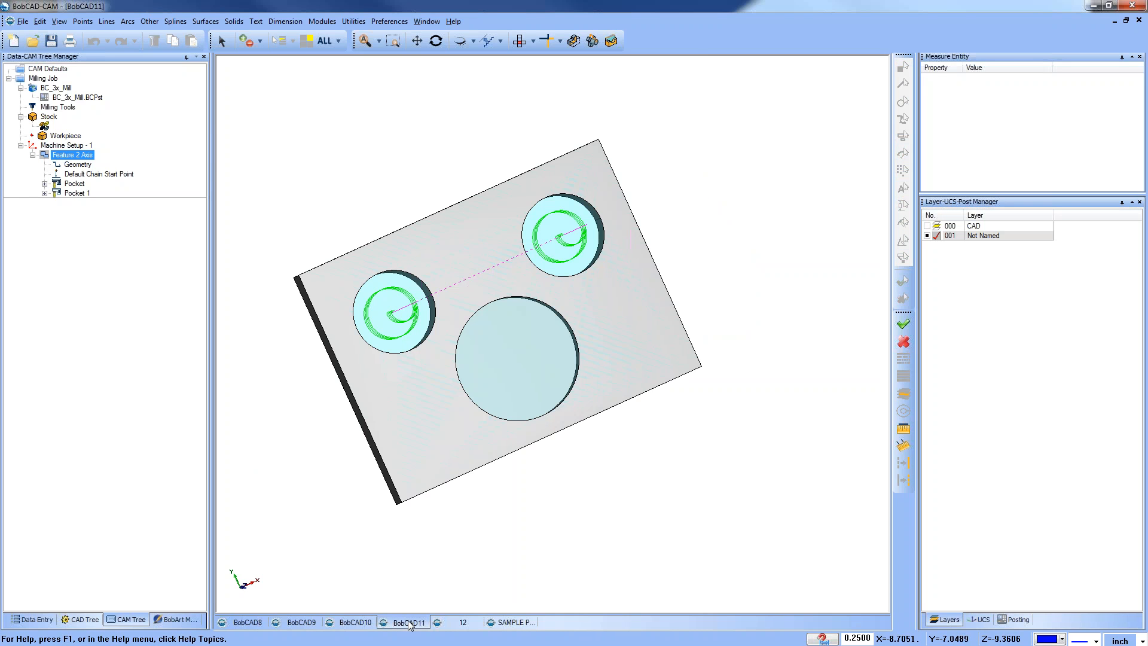
key(Down)
key(Down)
key(Down)
key(Down)
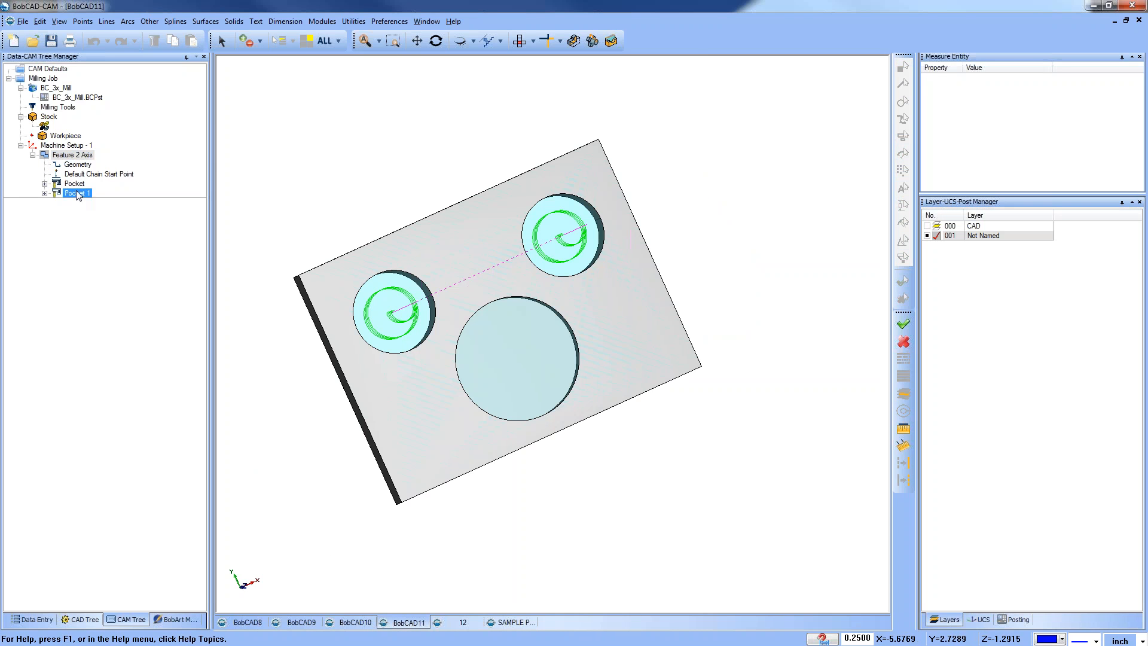
click(463, 622)
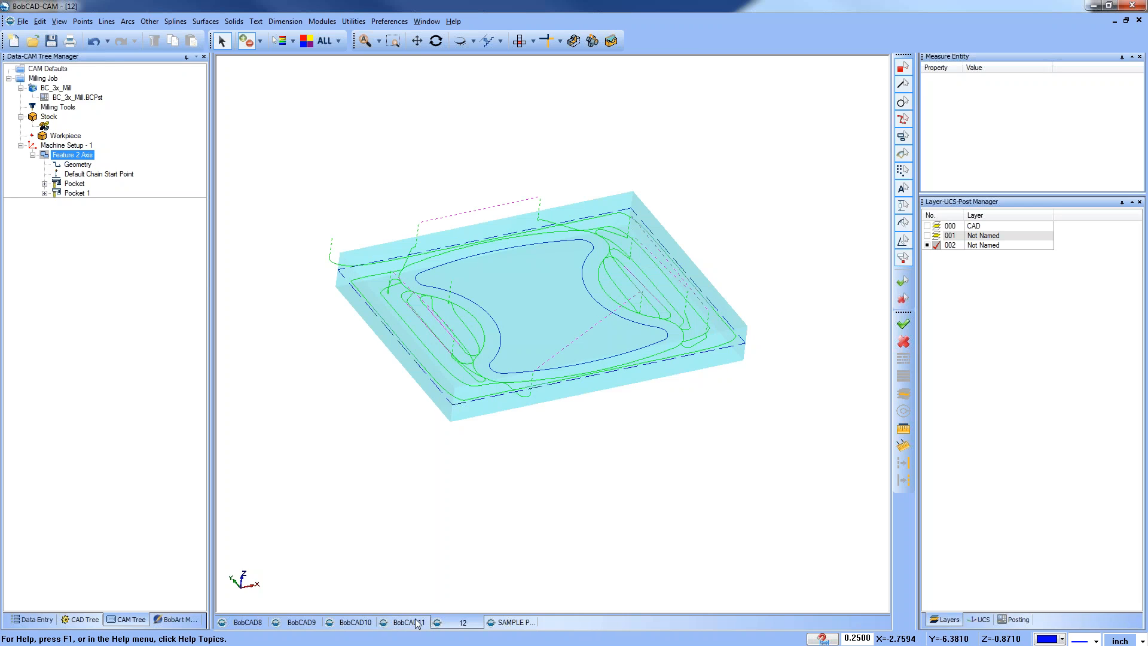
click(354, 624)
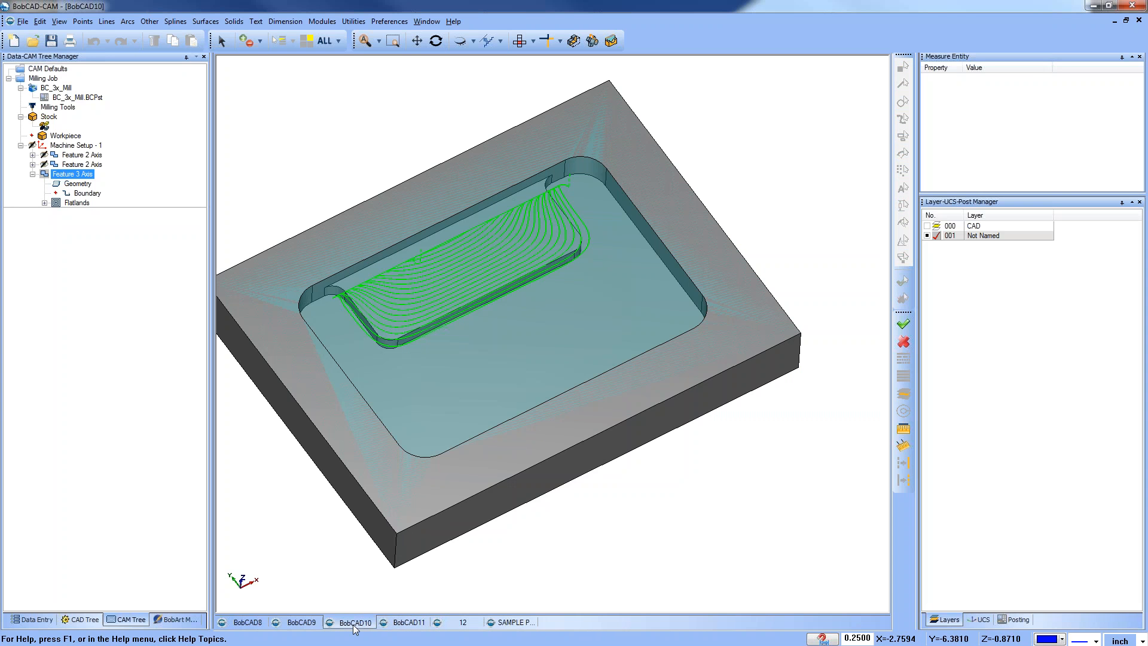